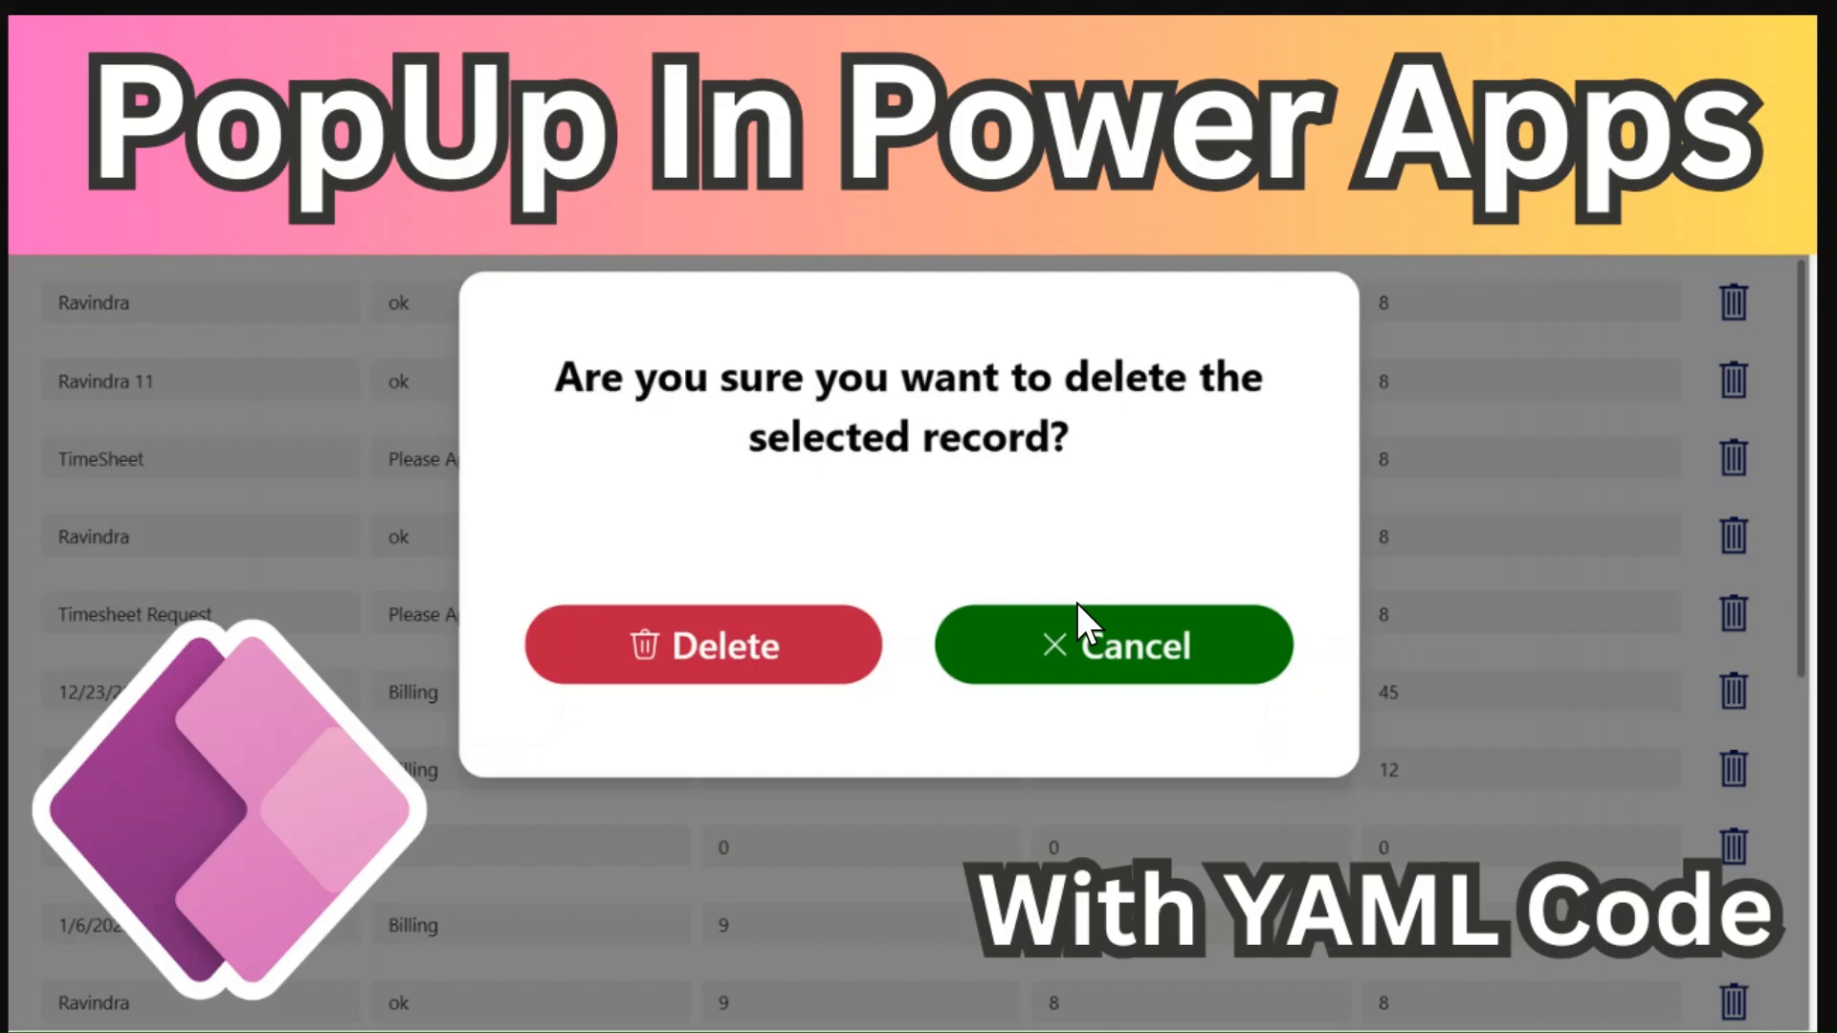
# - Switch to Power Apps Studio, preview the app, open the delete confirmation popup from the first record, dismiss it and exit the preview
pyautogui.moveTo(745, 19)
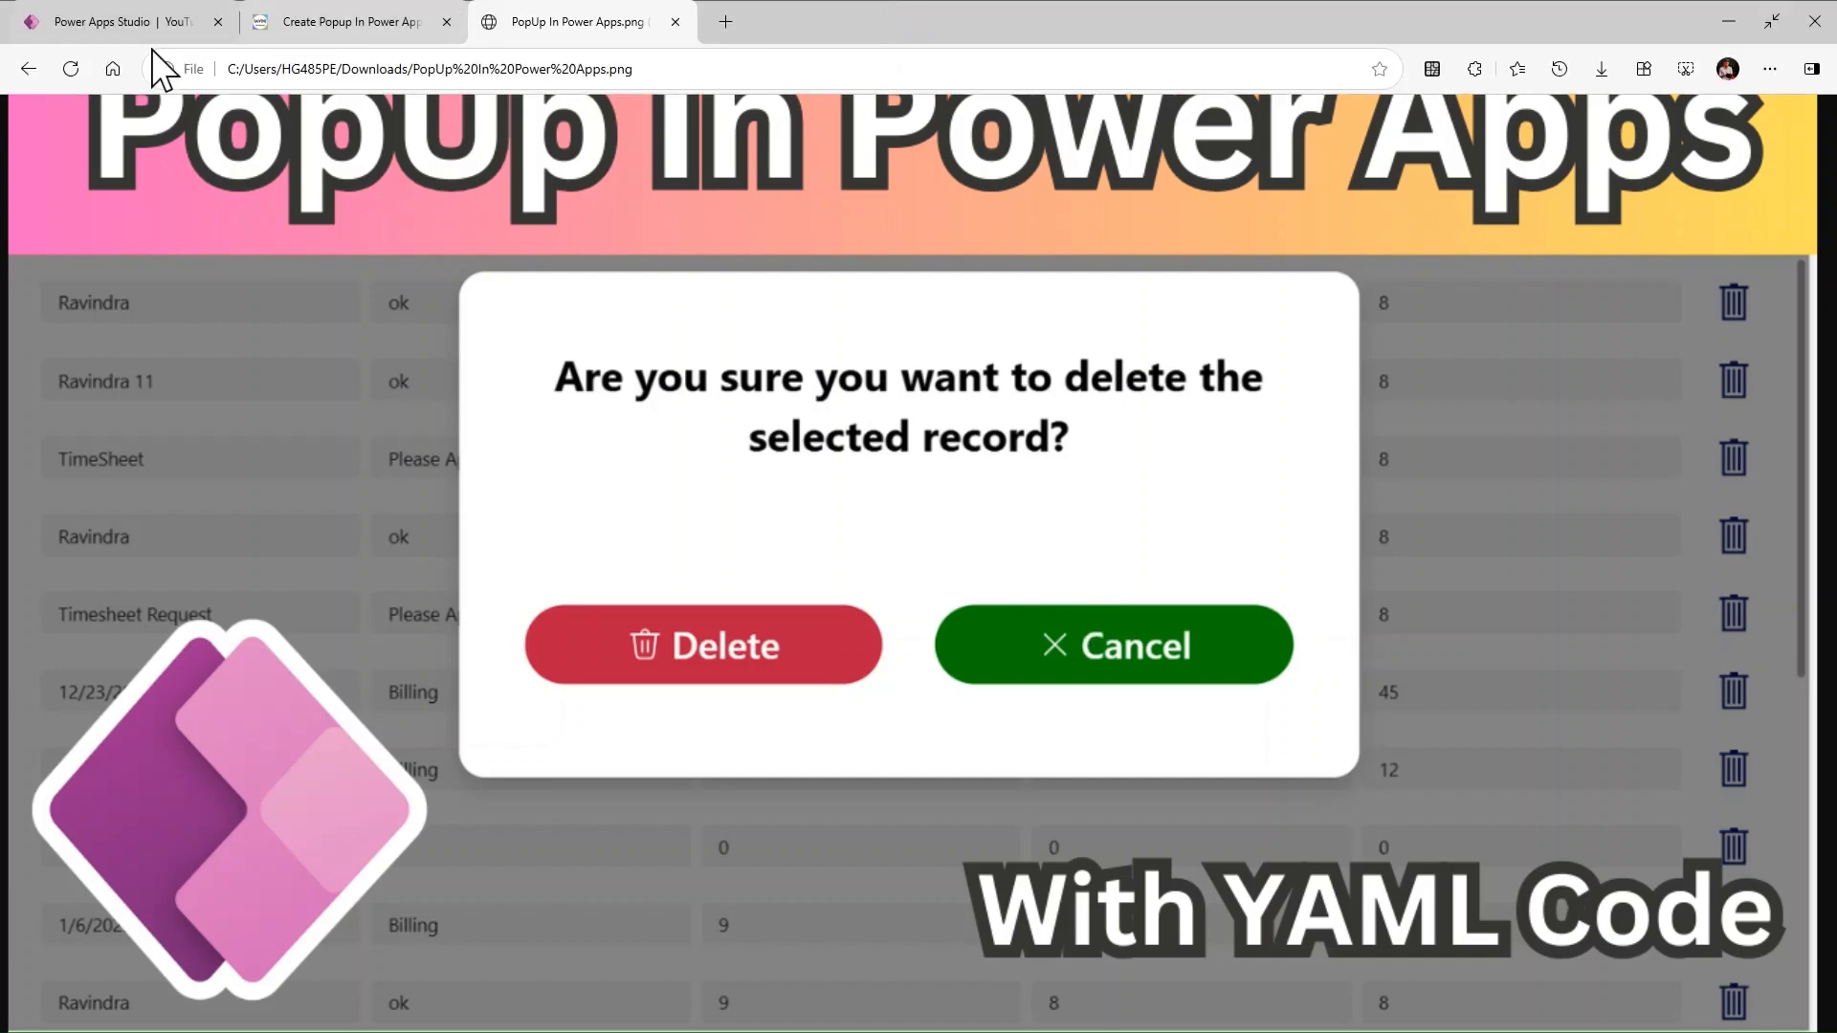
pyautogui.click(148, 27)
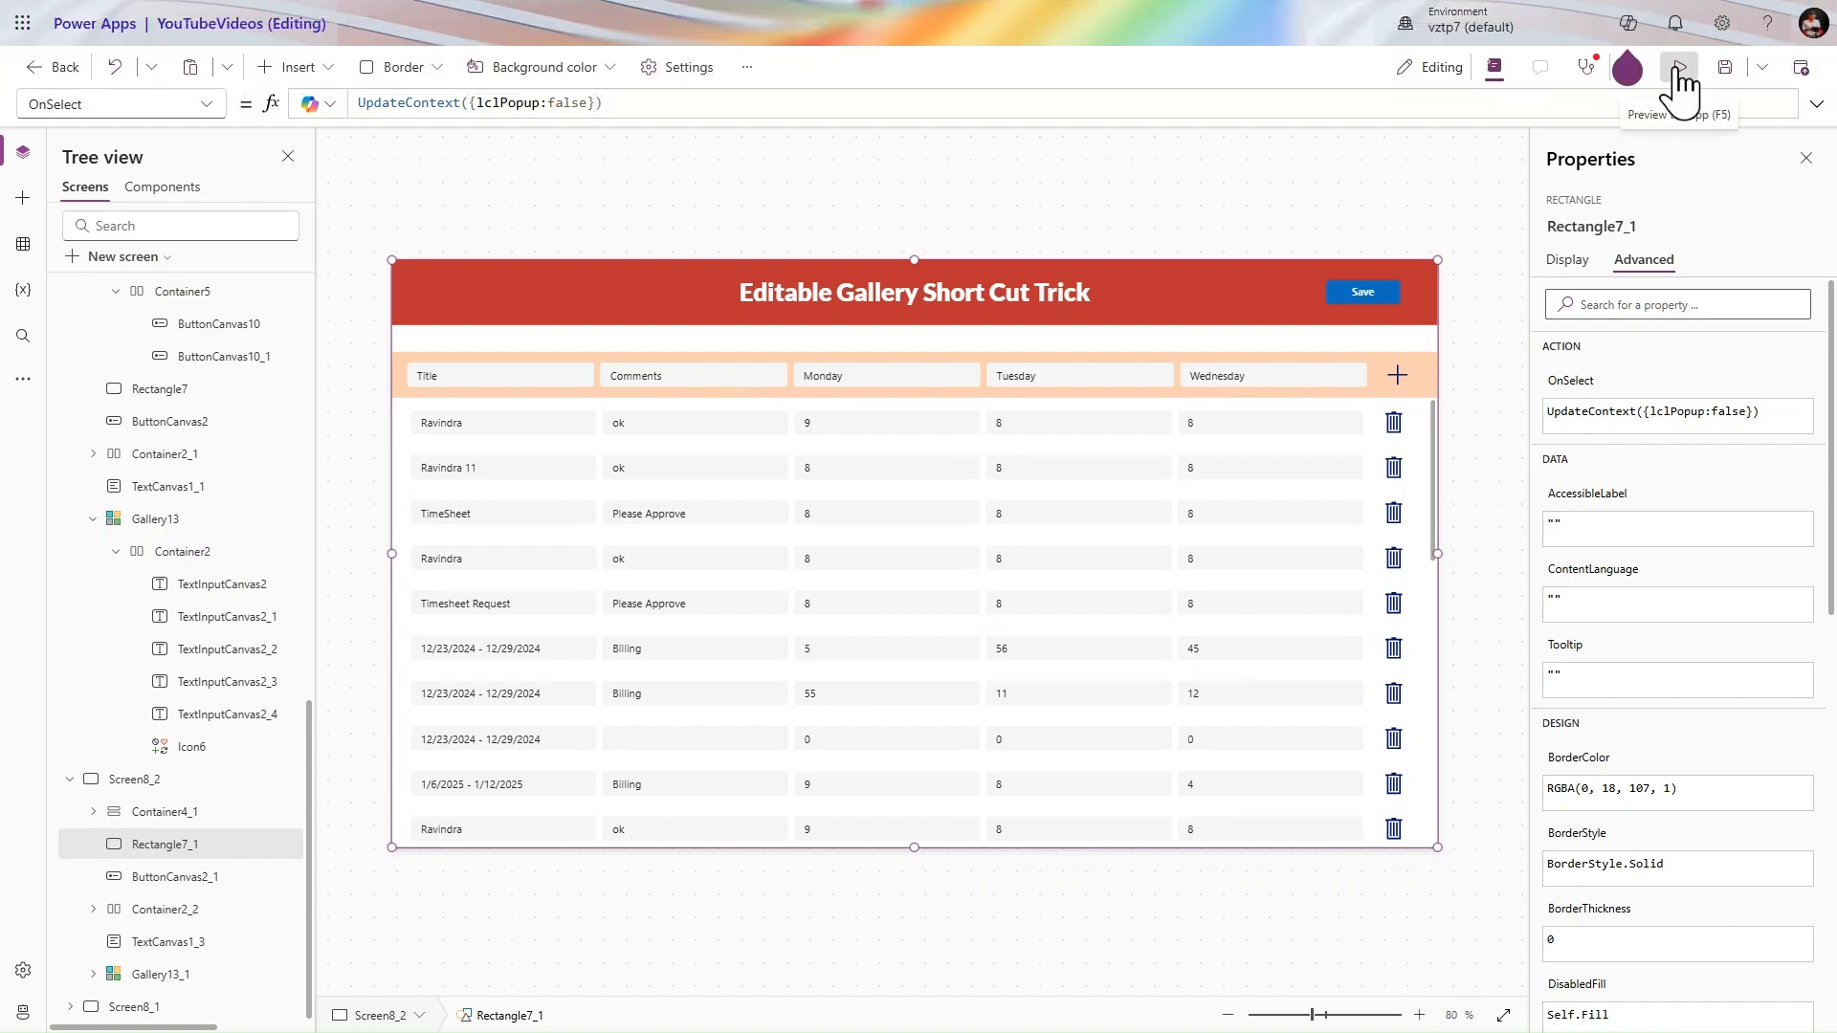
pyautogui.click(1680, 69)
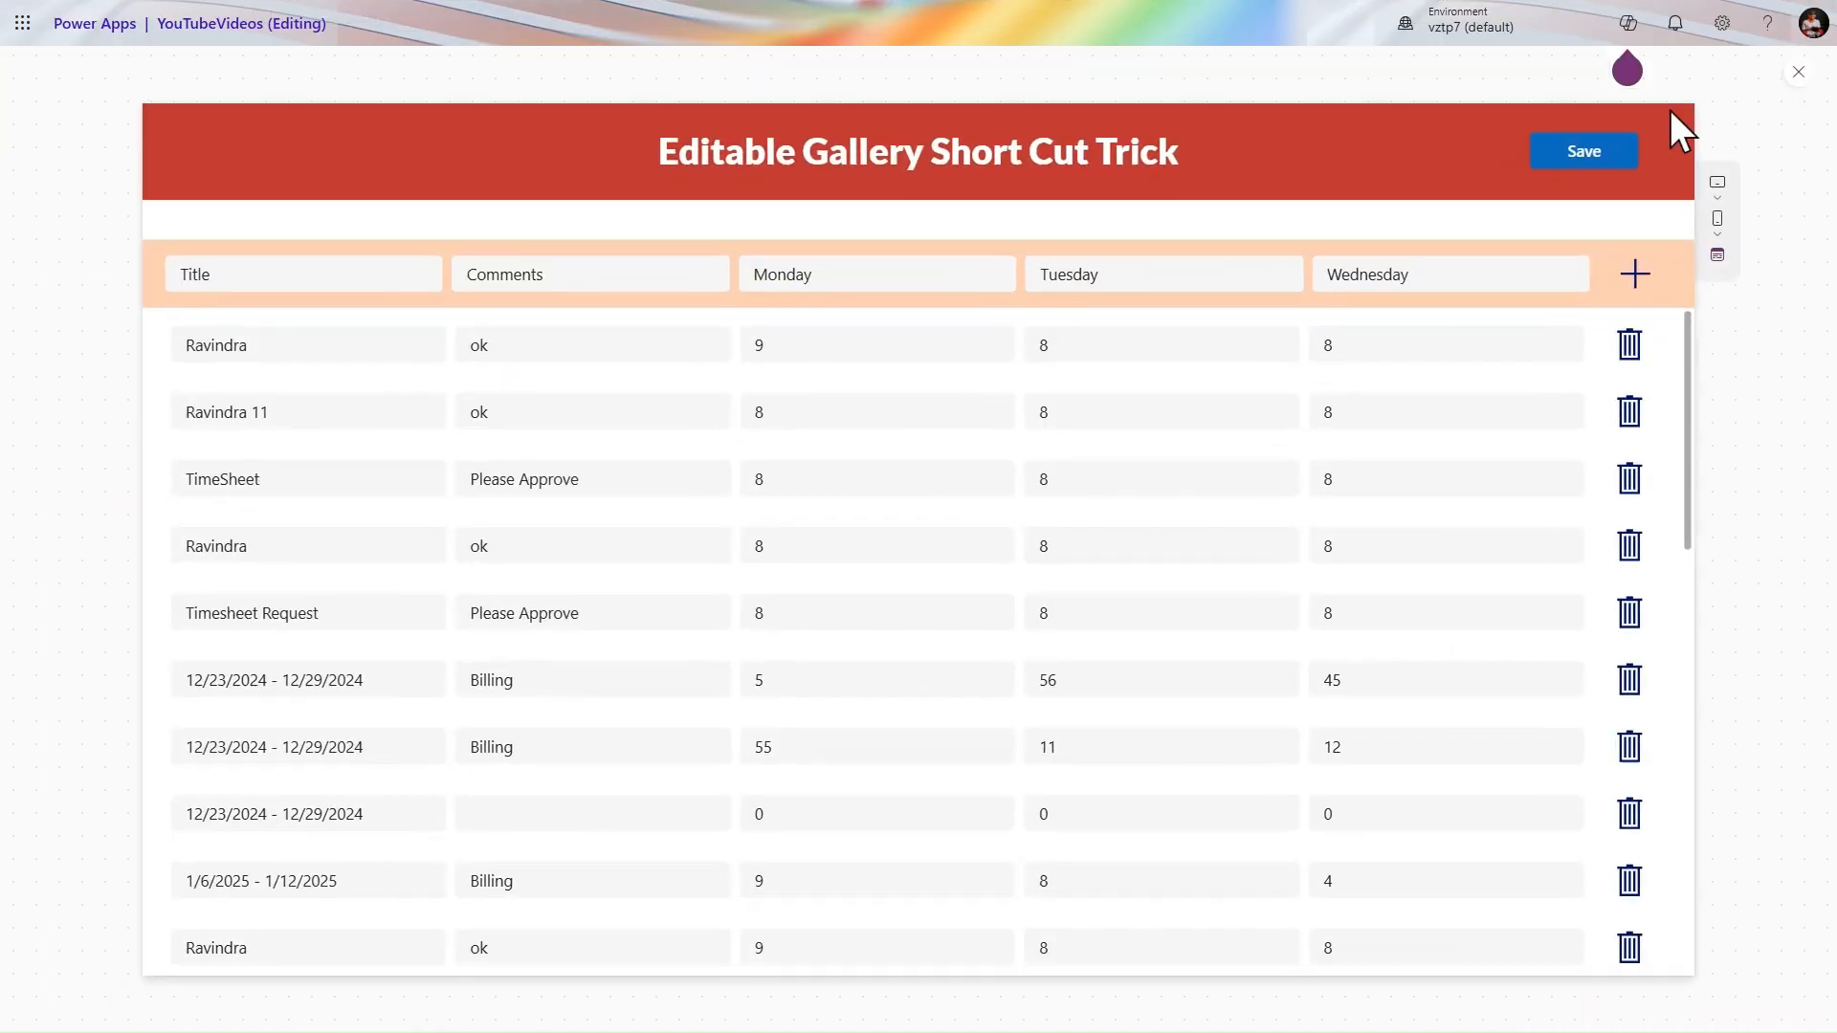
pyautogui.click(1648, 348)
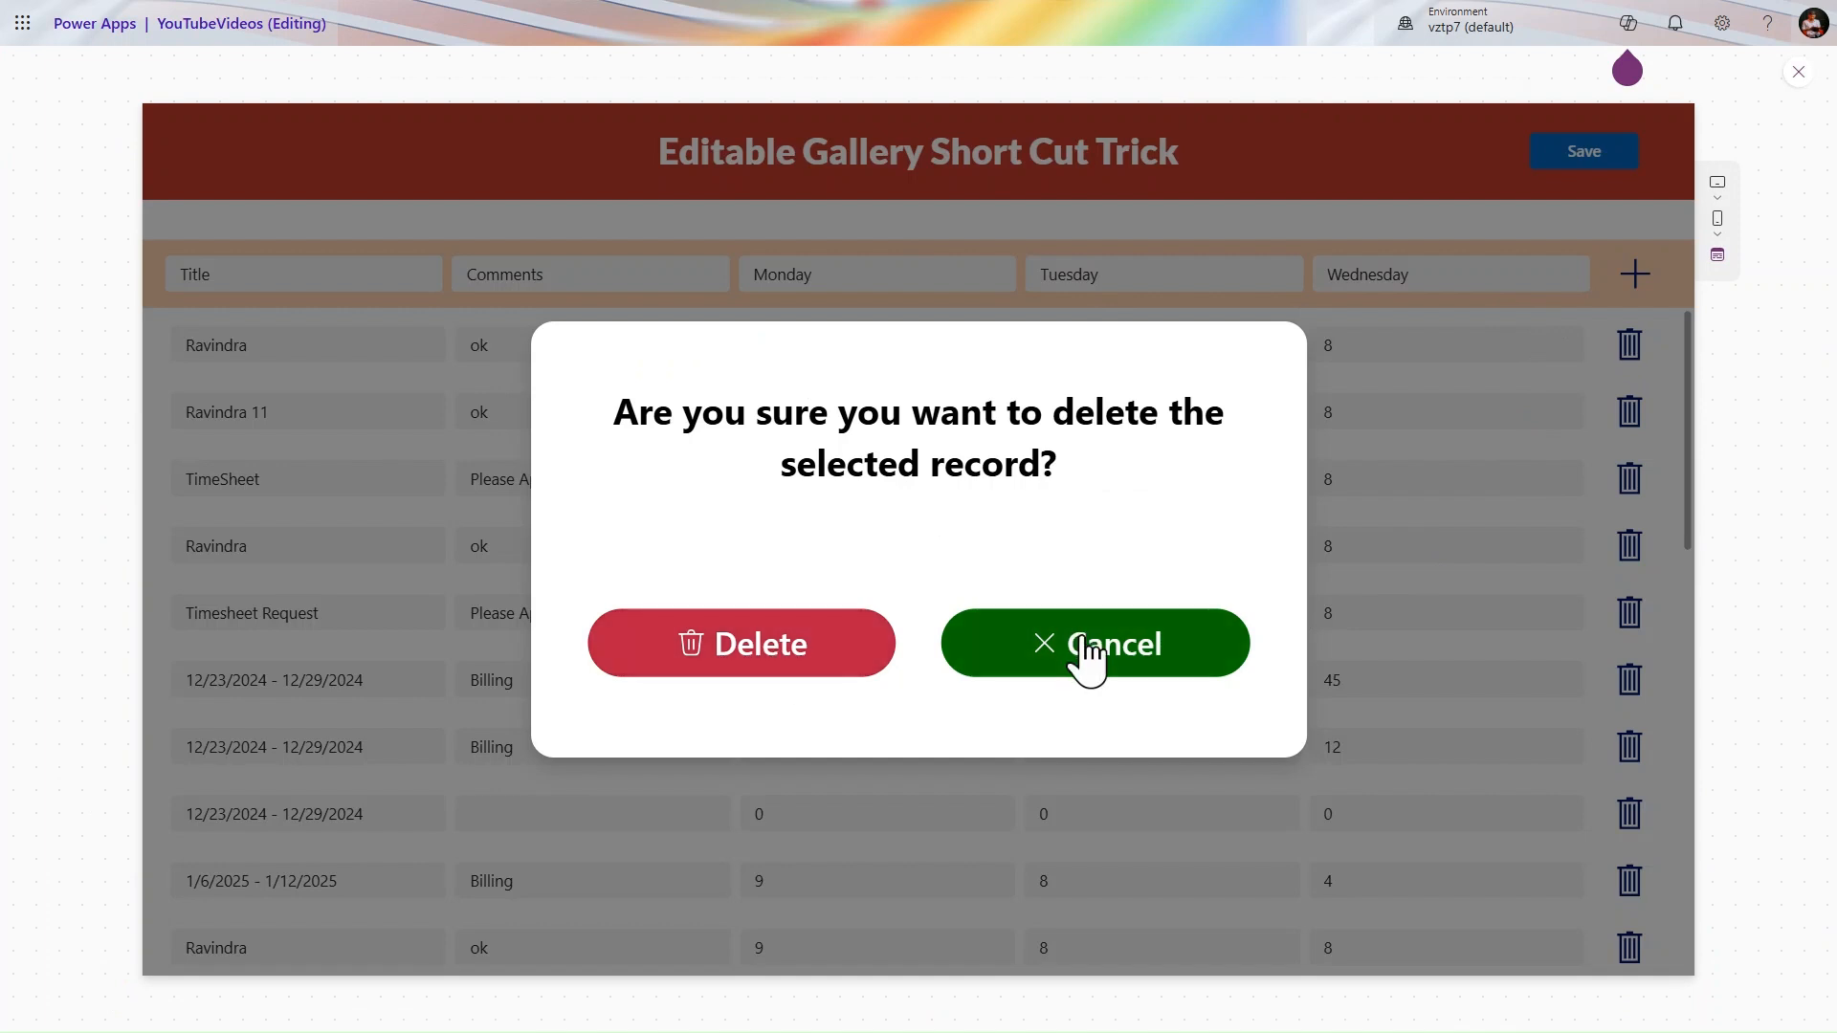
pyautogui.click(1431, 342)
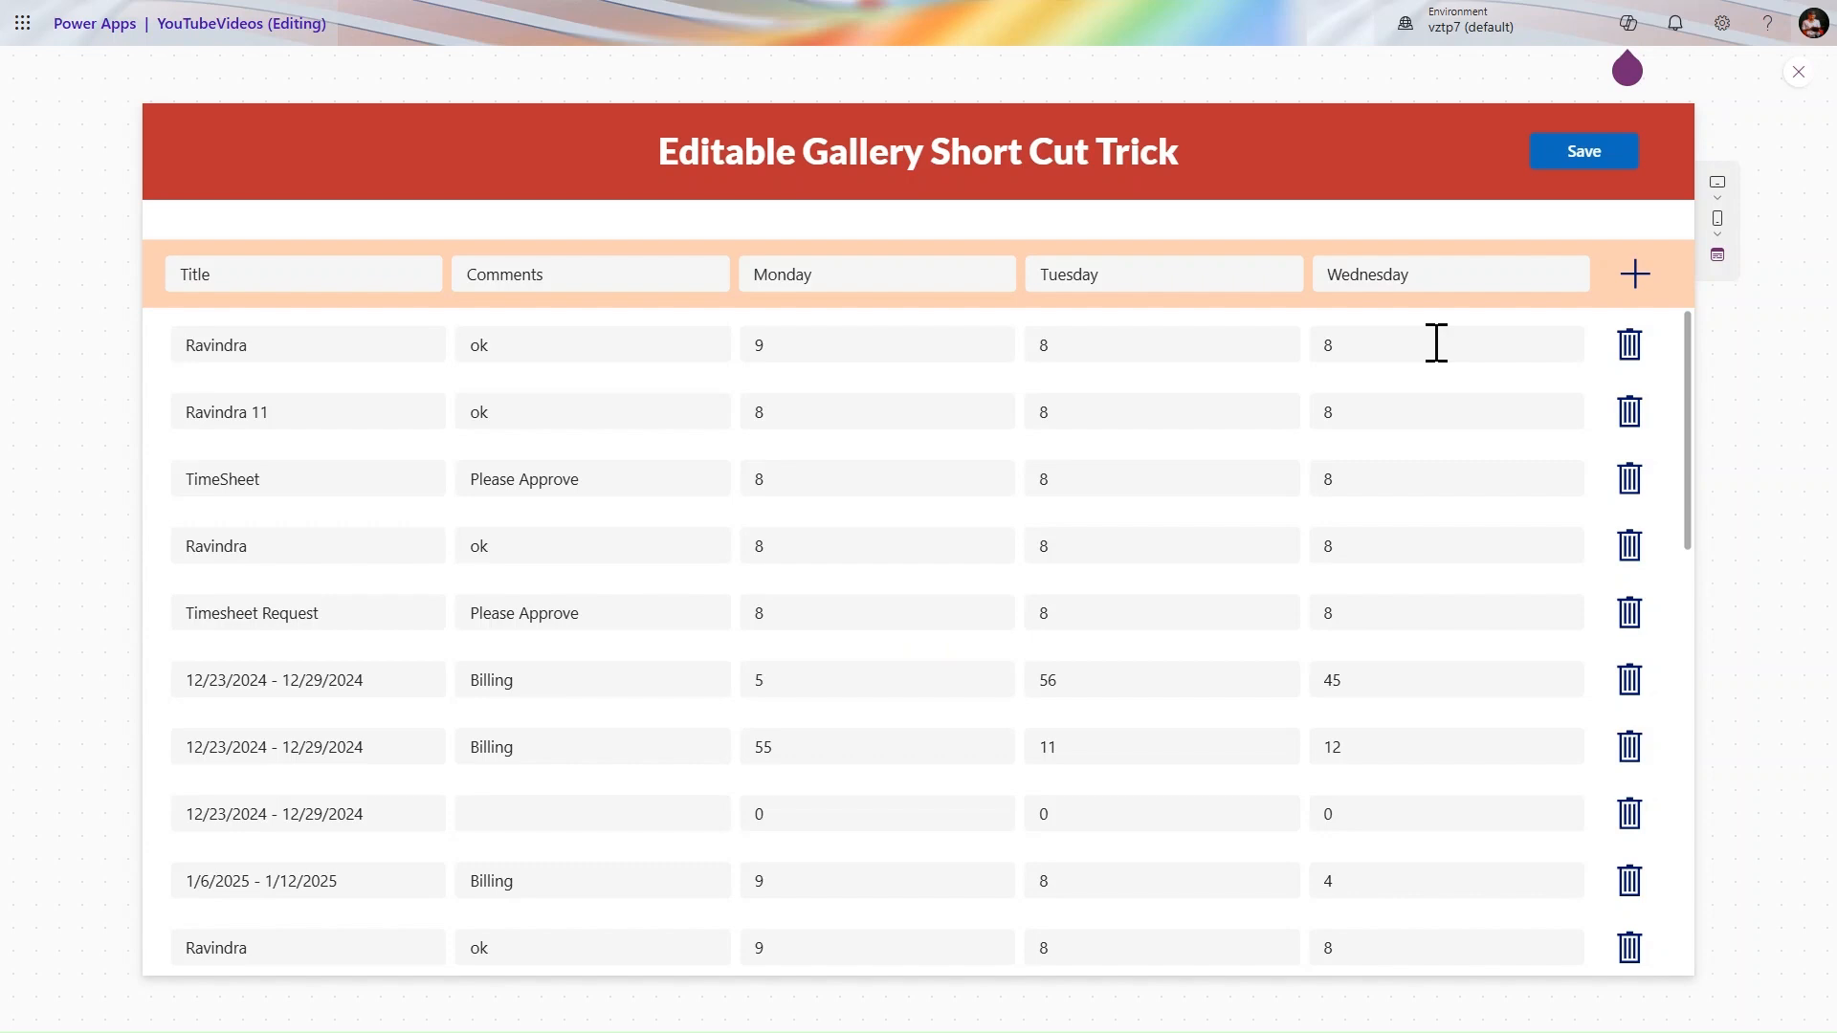
pyautogui.click(1797, 93)
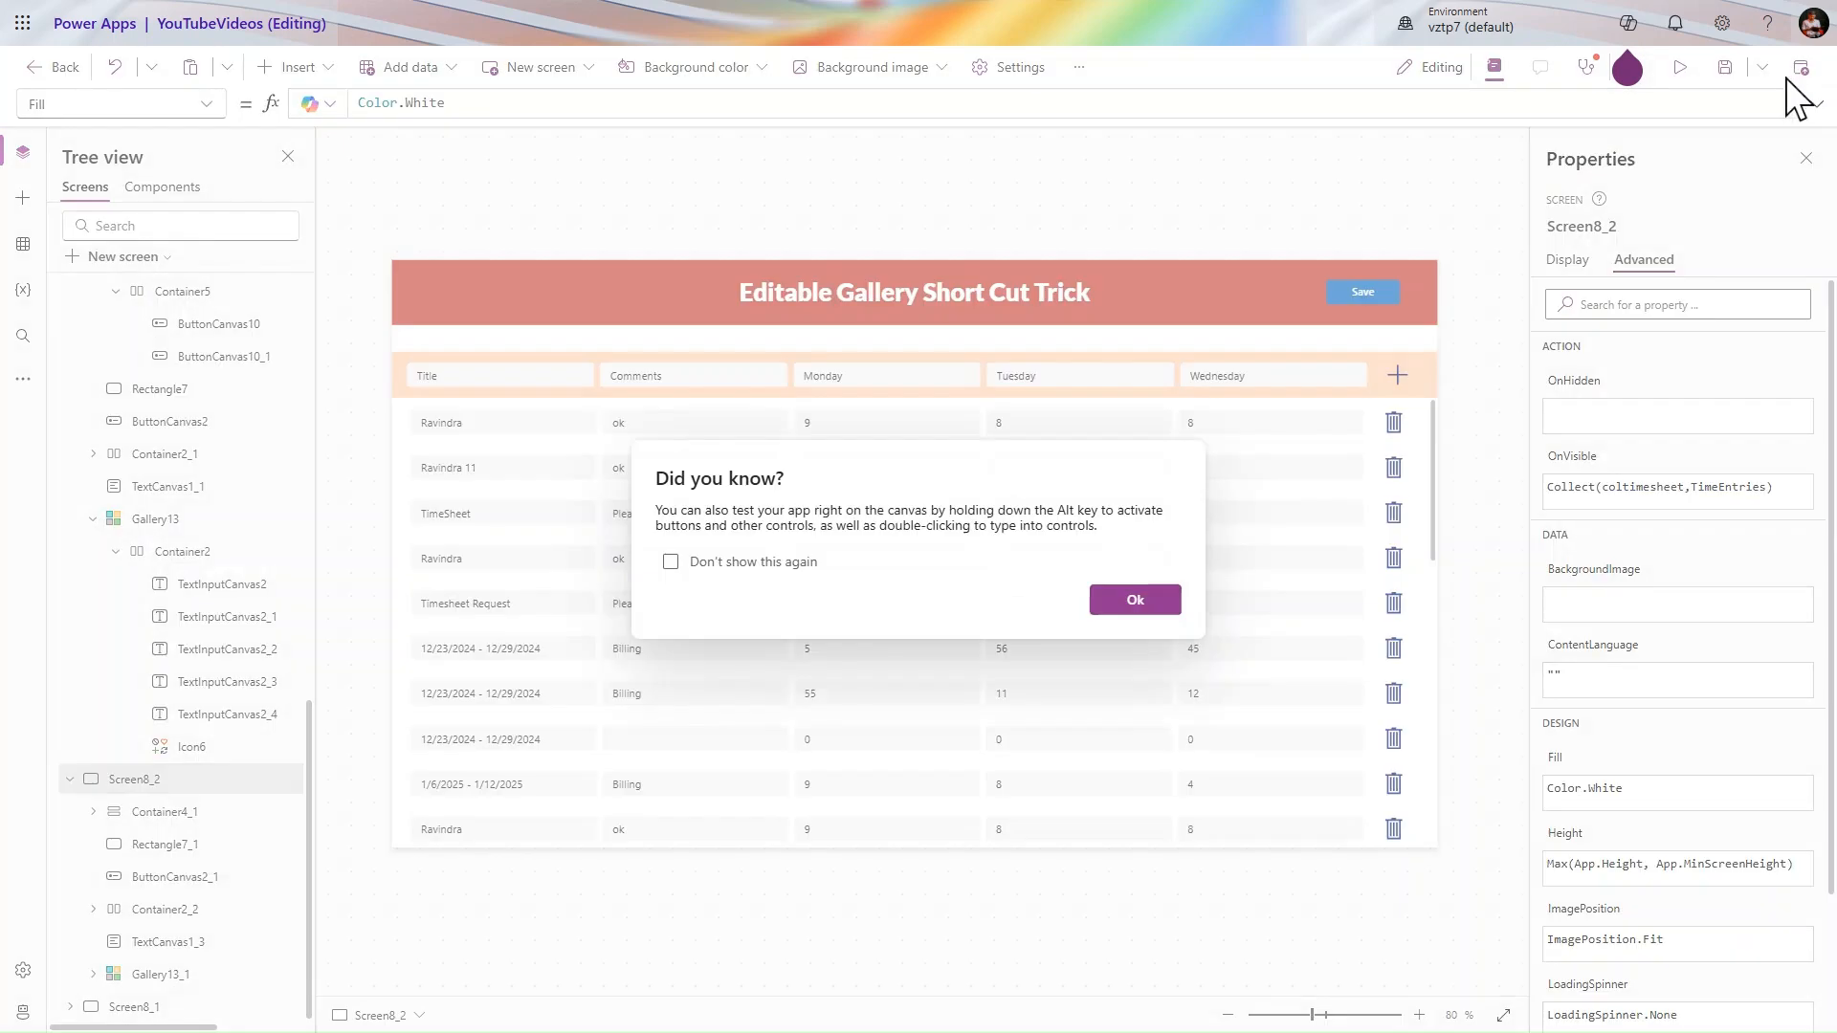
pyautogui.click(1153, 607)
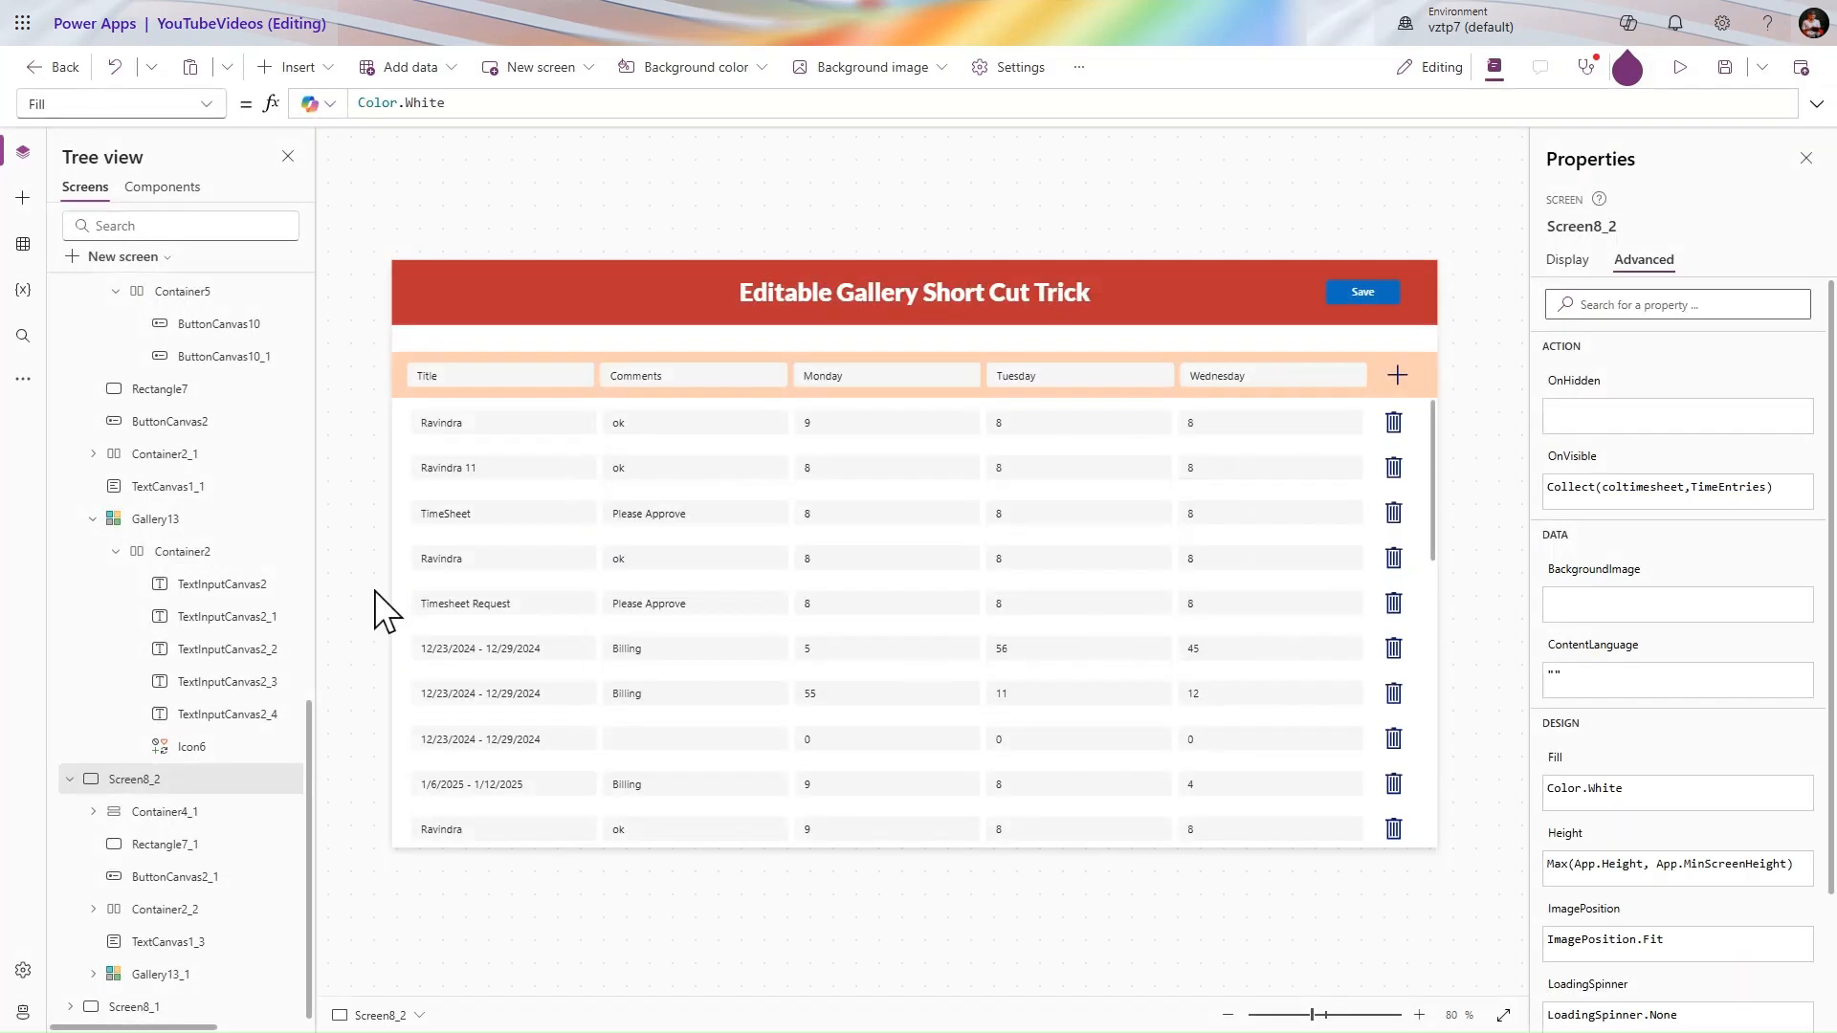
# - Delete the popup container Container4 and the overlay shape Rectangle7 from Screen8
pyautogui.scroll(3, 217, 501)
pyautogui.scroll(-1, 218, 501)
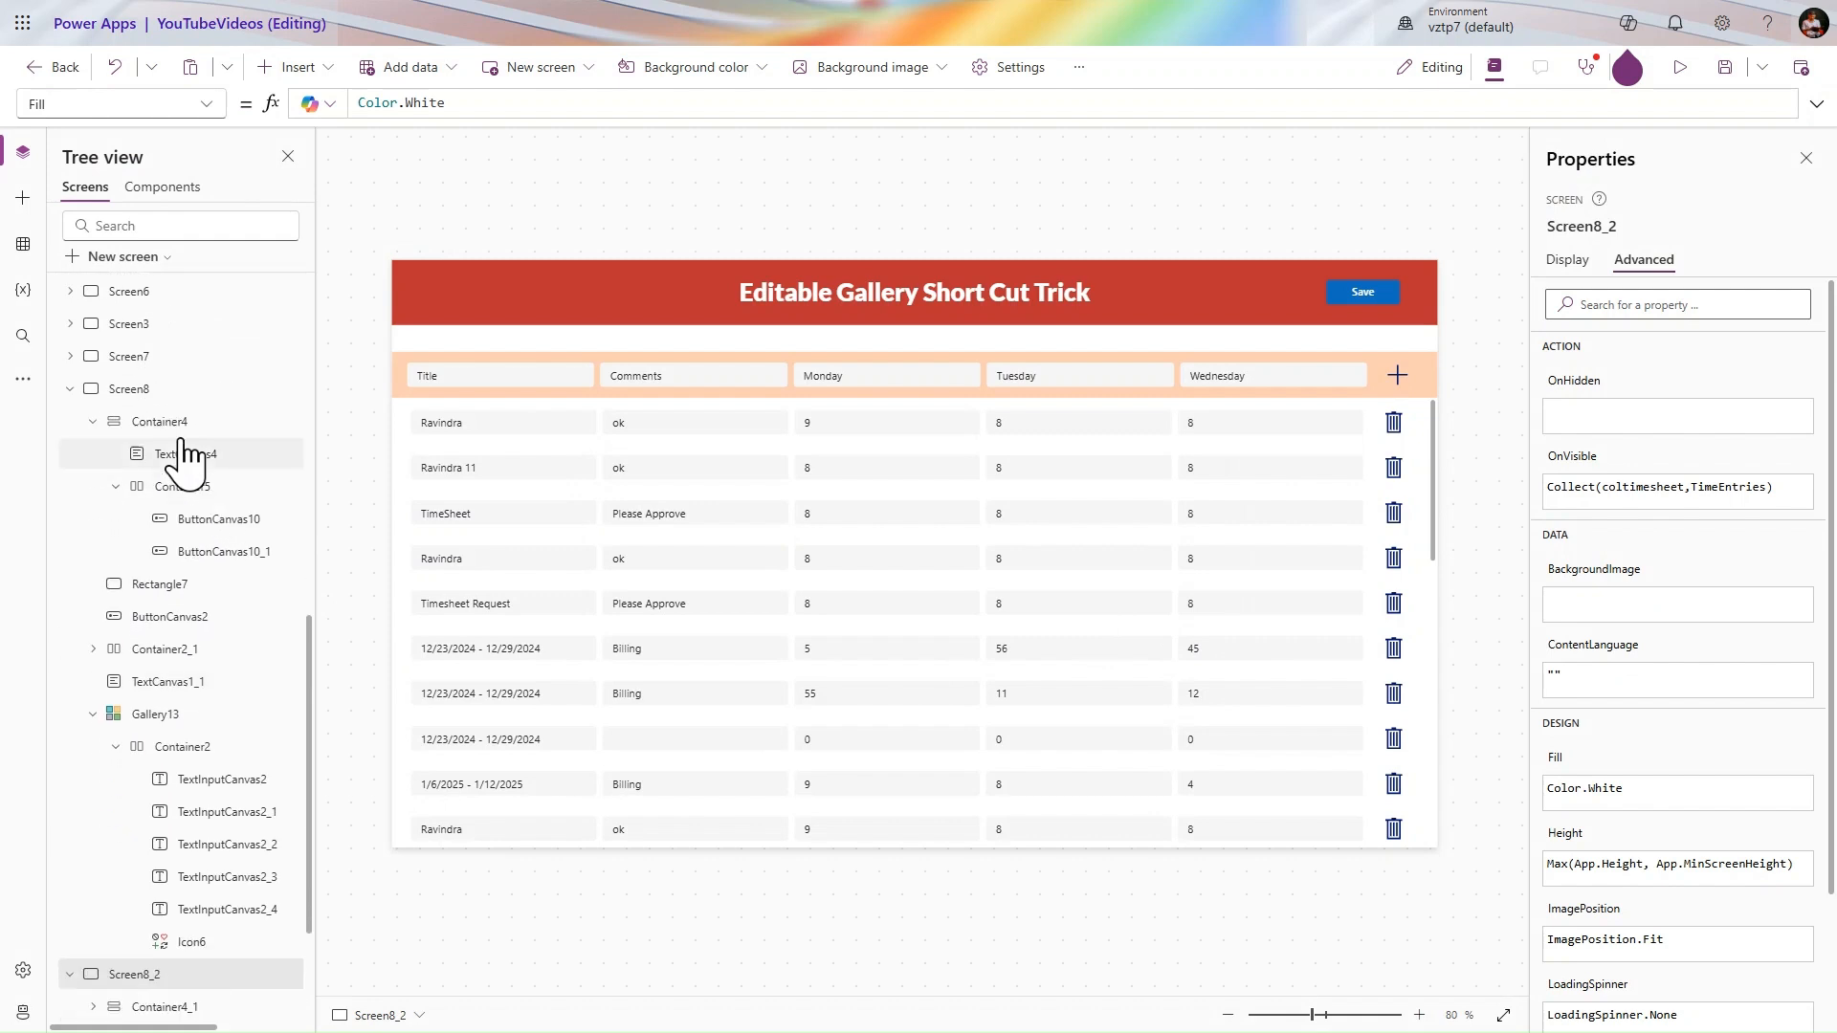
pyautogui.click(137, 386)
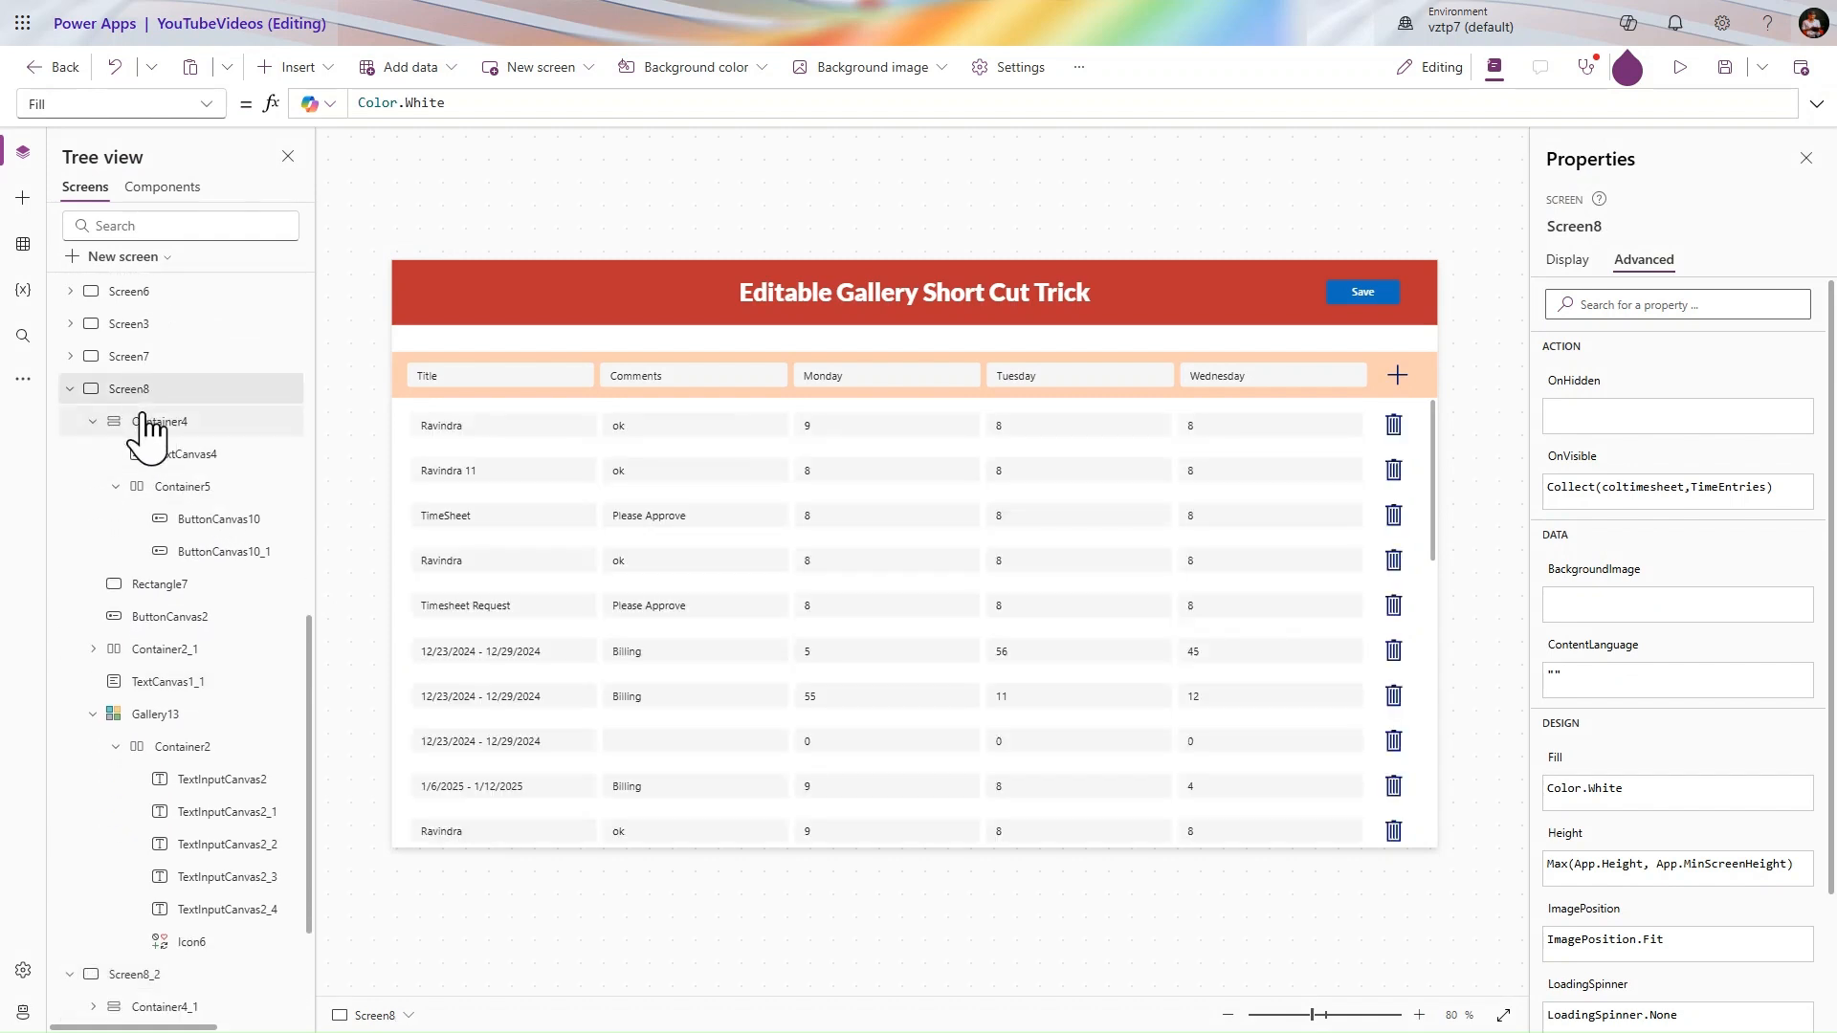
pyautogui.click(147, 421)
pyautogui.press('Delete')
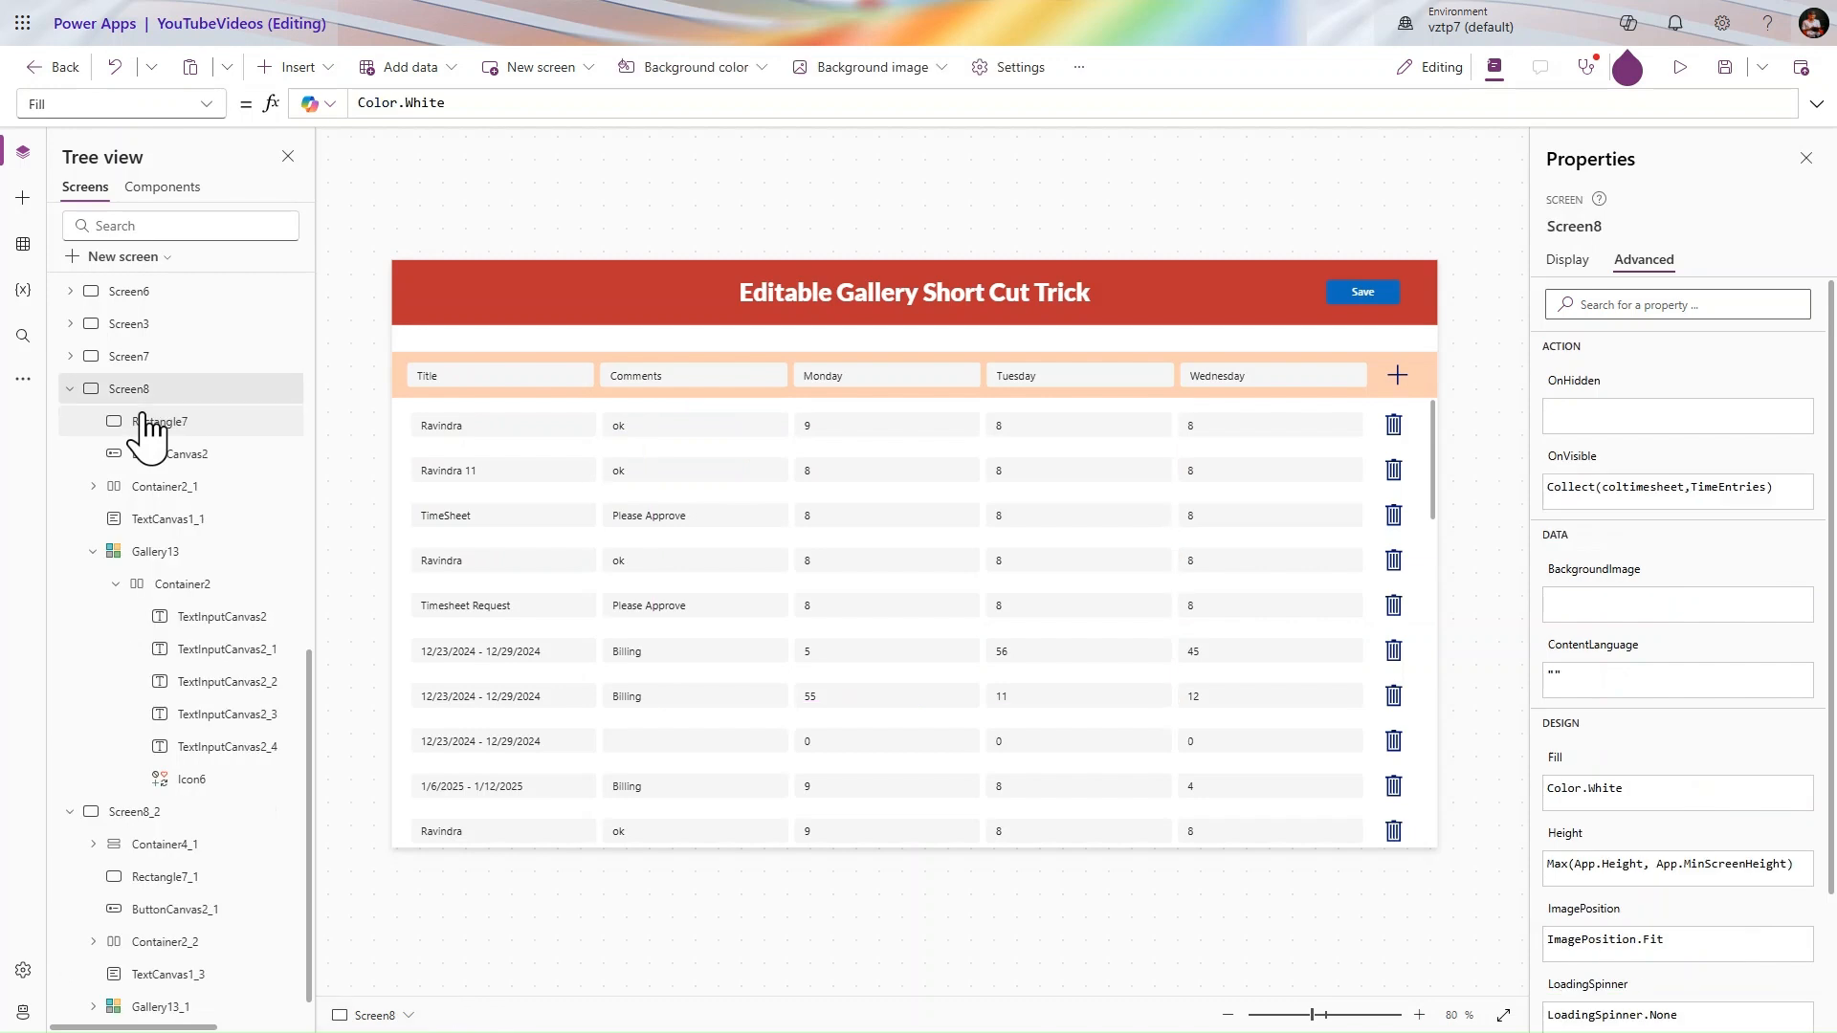
pyautogui.click(175, 422)
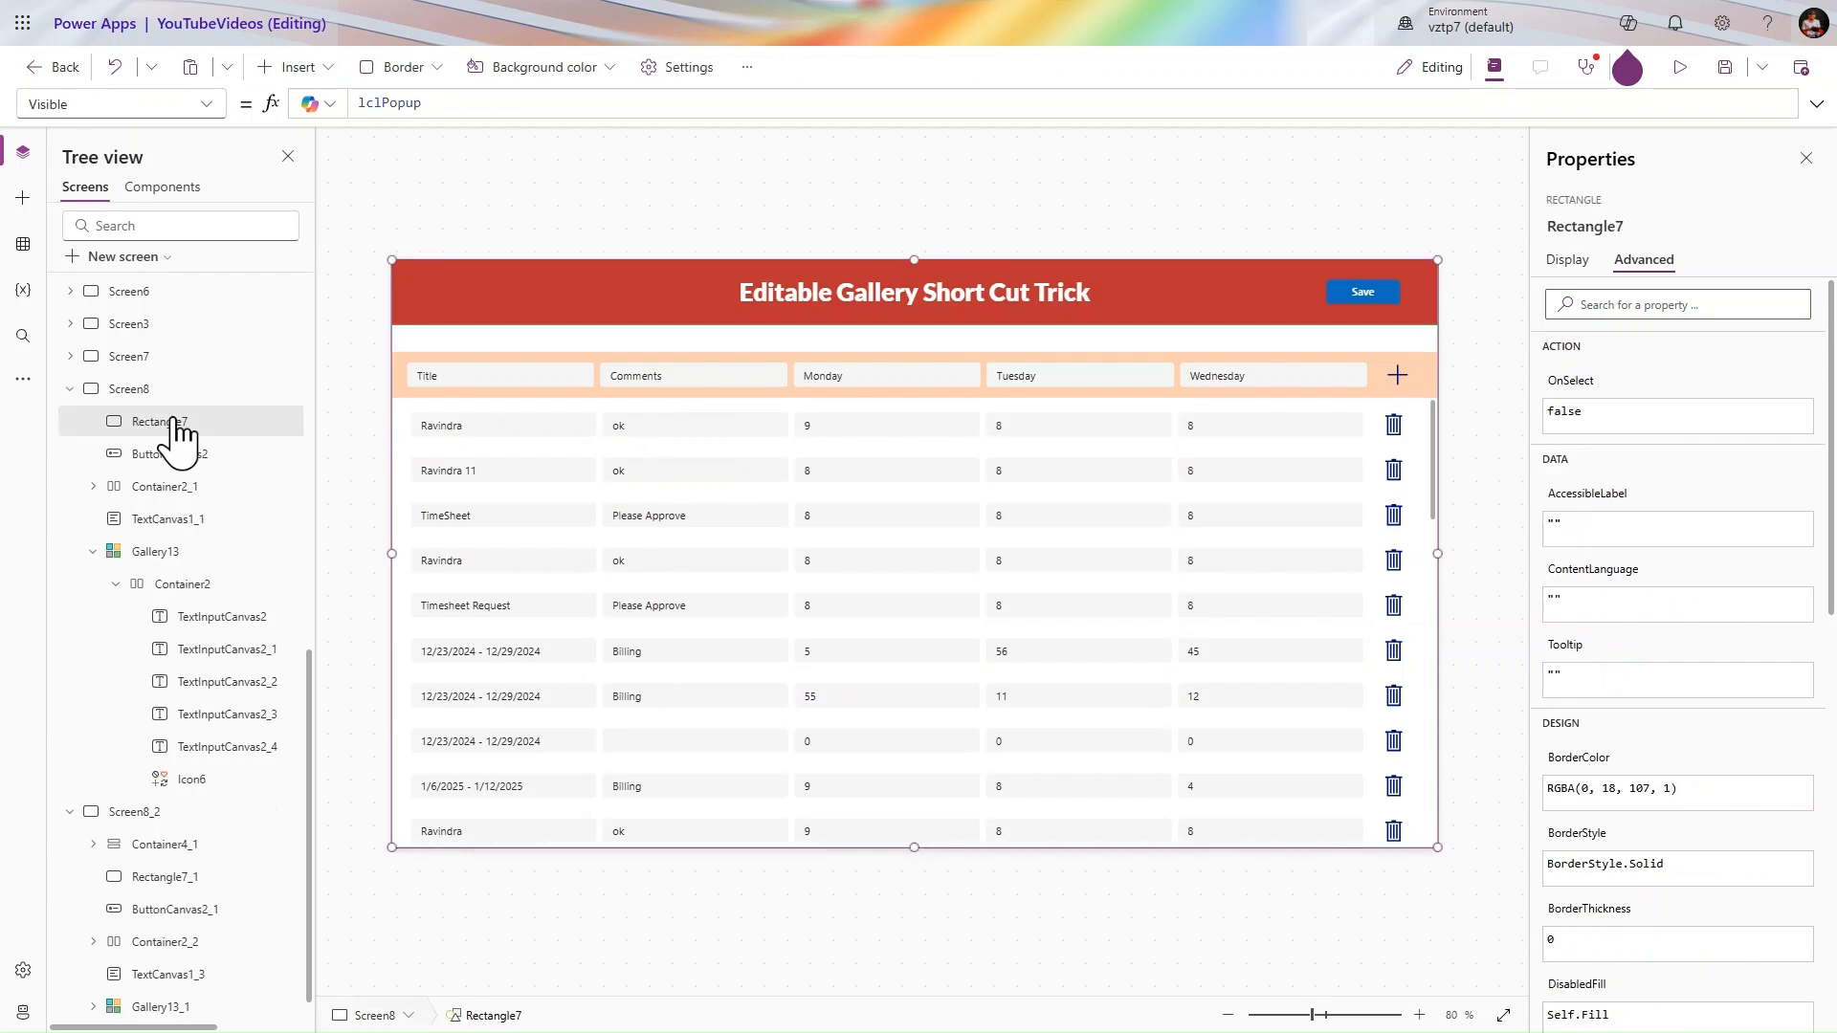
pyautogui.press('Delete')
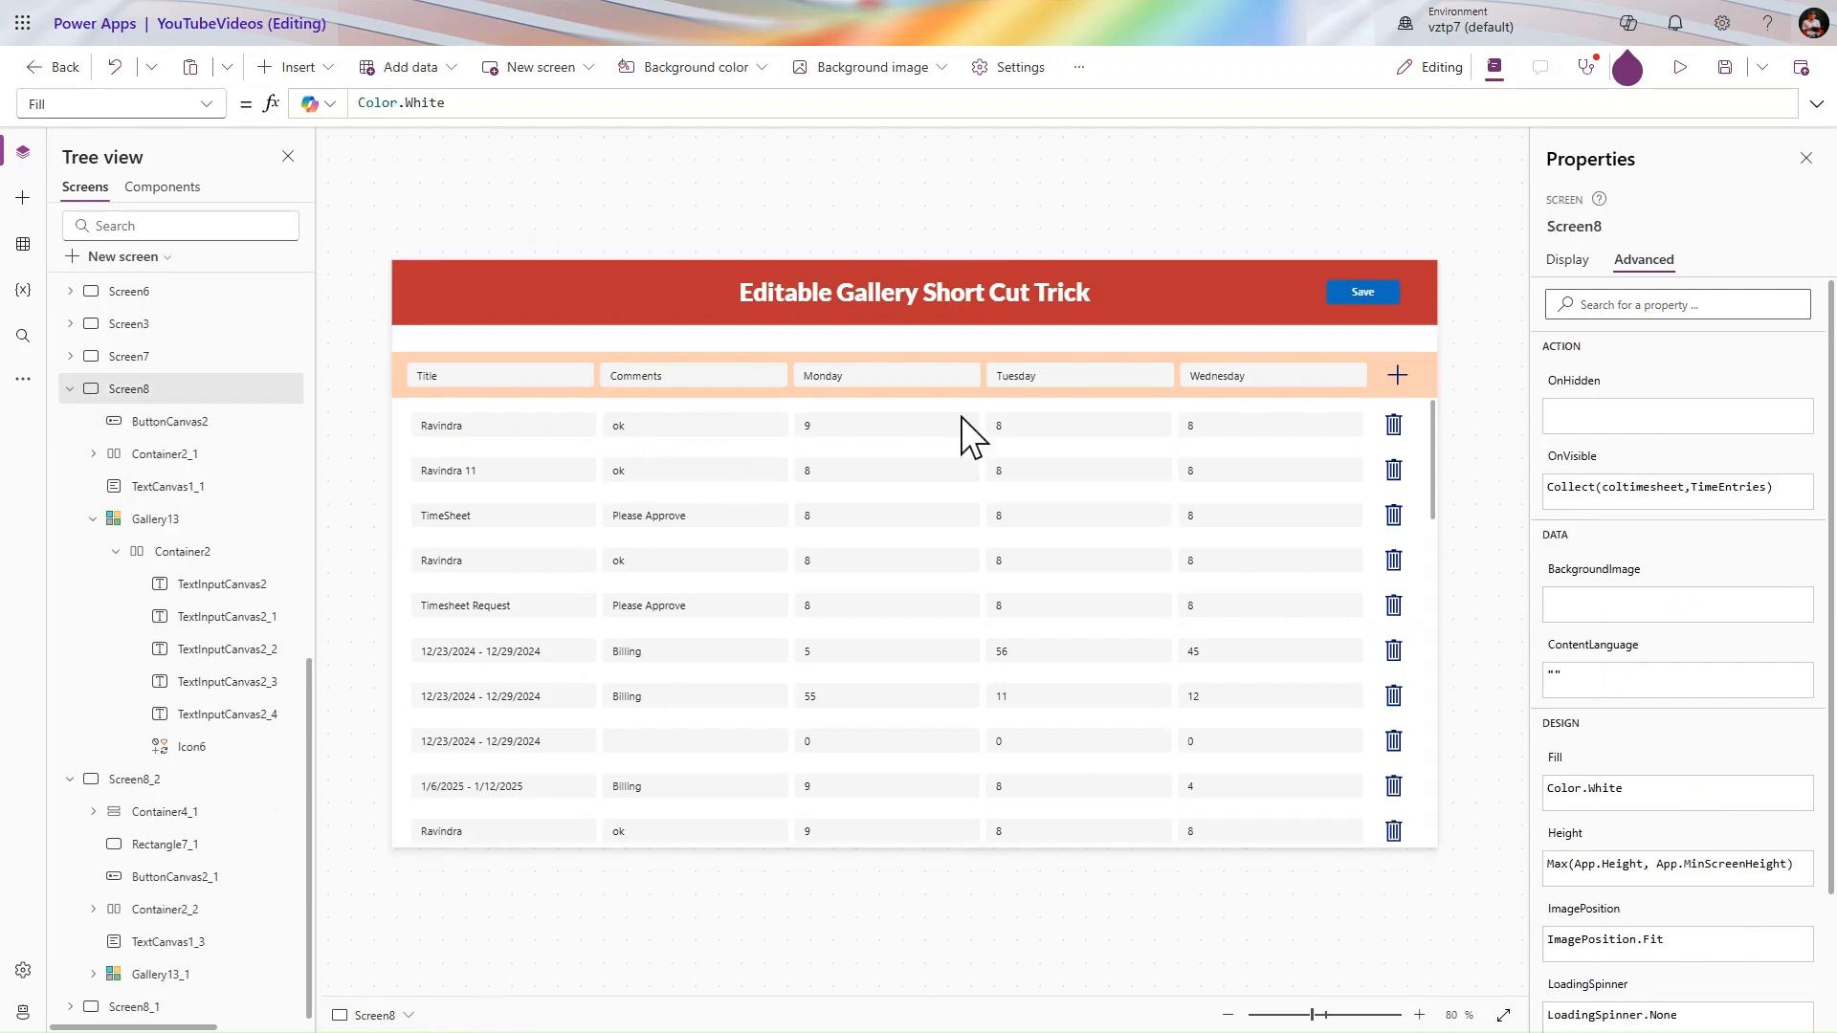
# - Select the trash icon in the gallery's first row and search the insertable controls for "tra"
pyautogui.click(1402, 428)
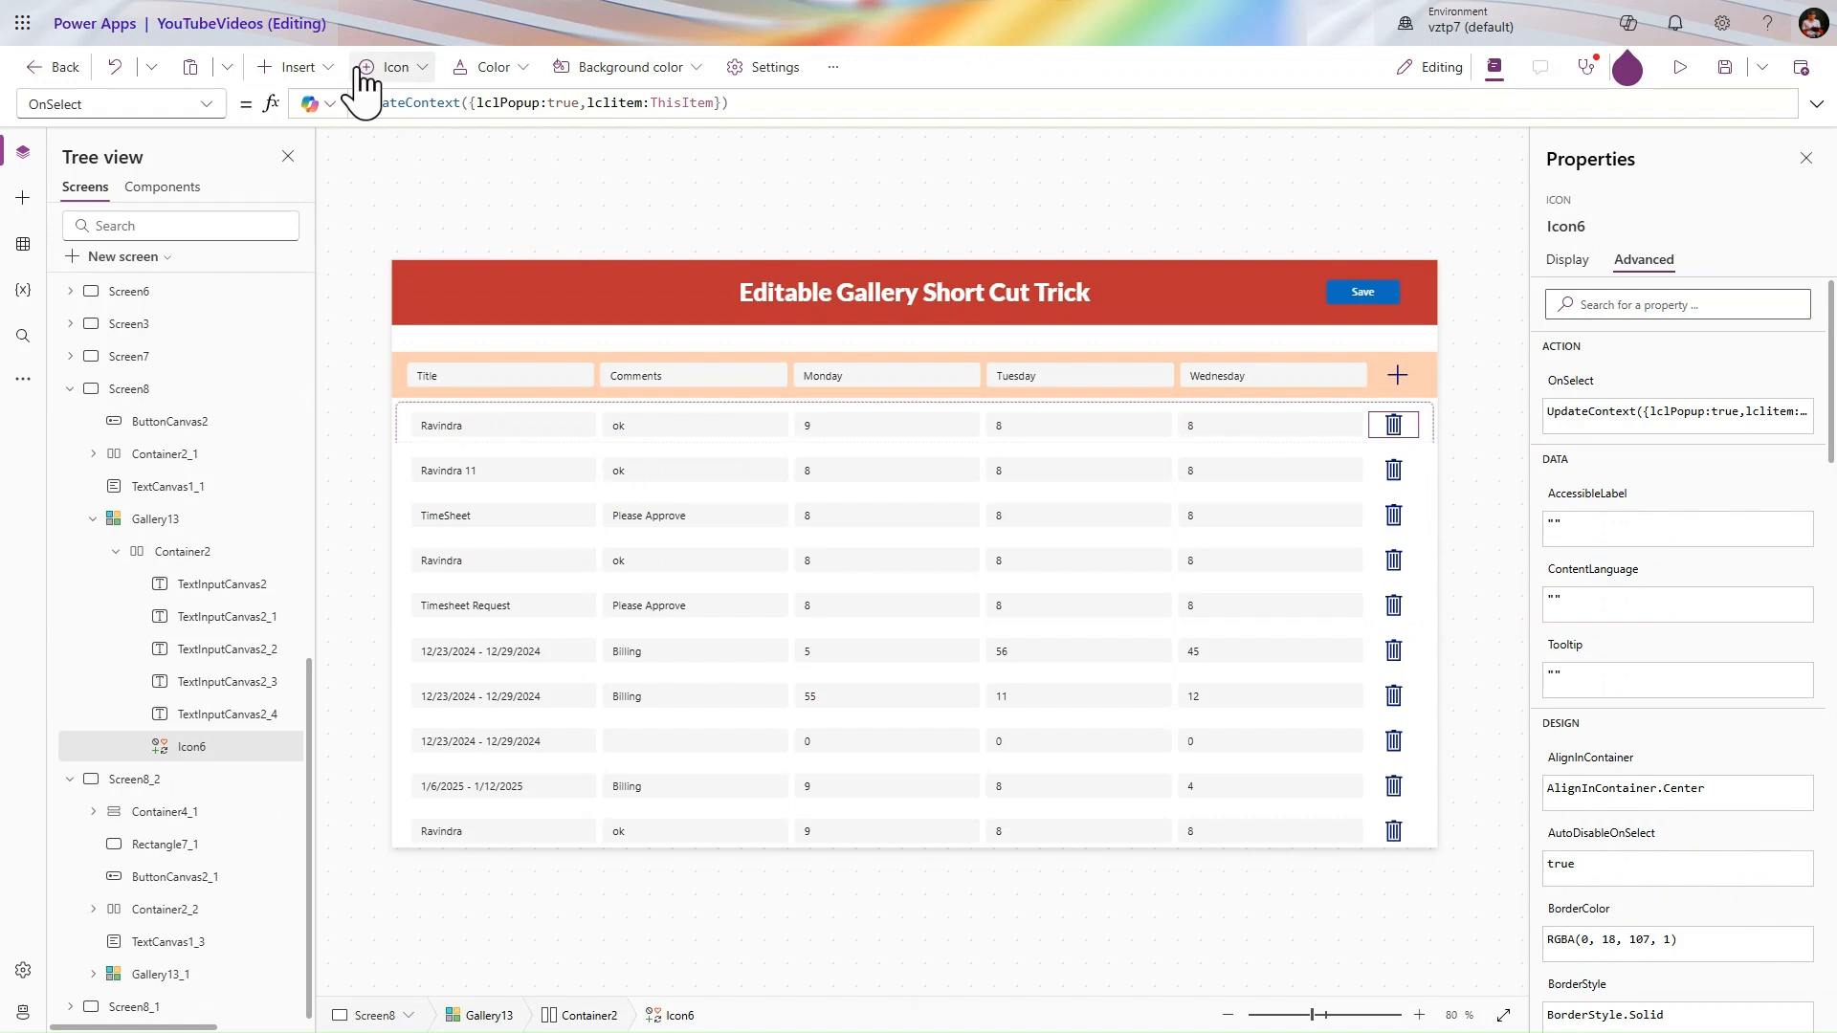
pyautogui.click(317, 67)
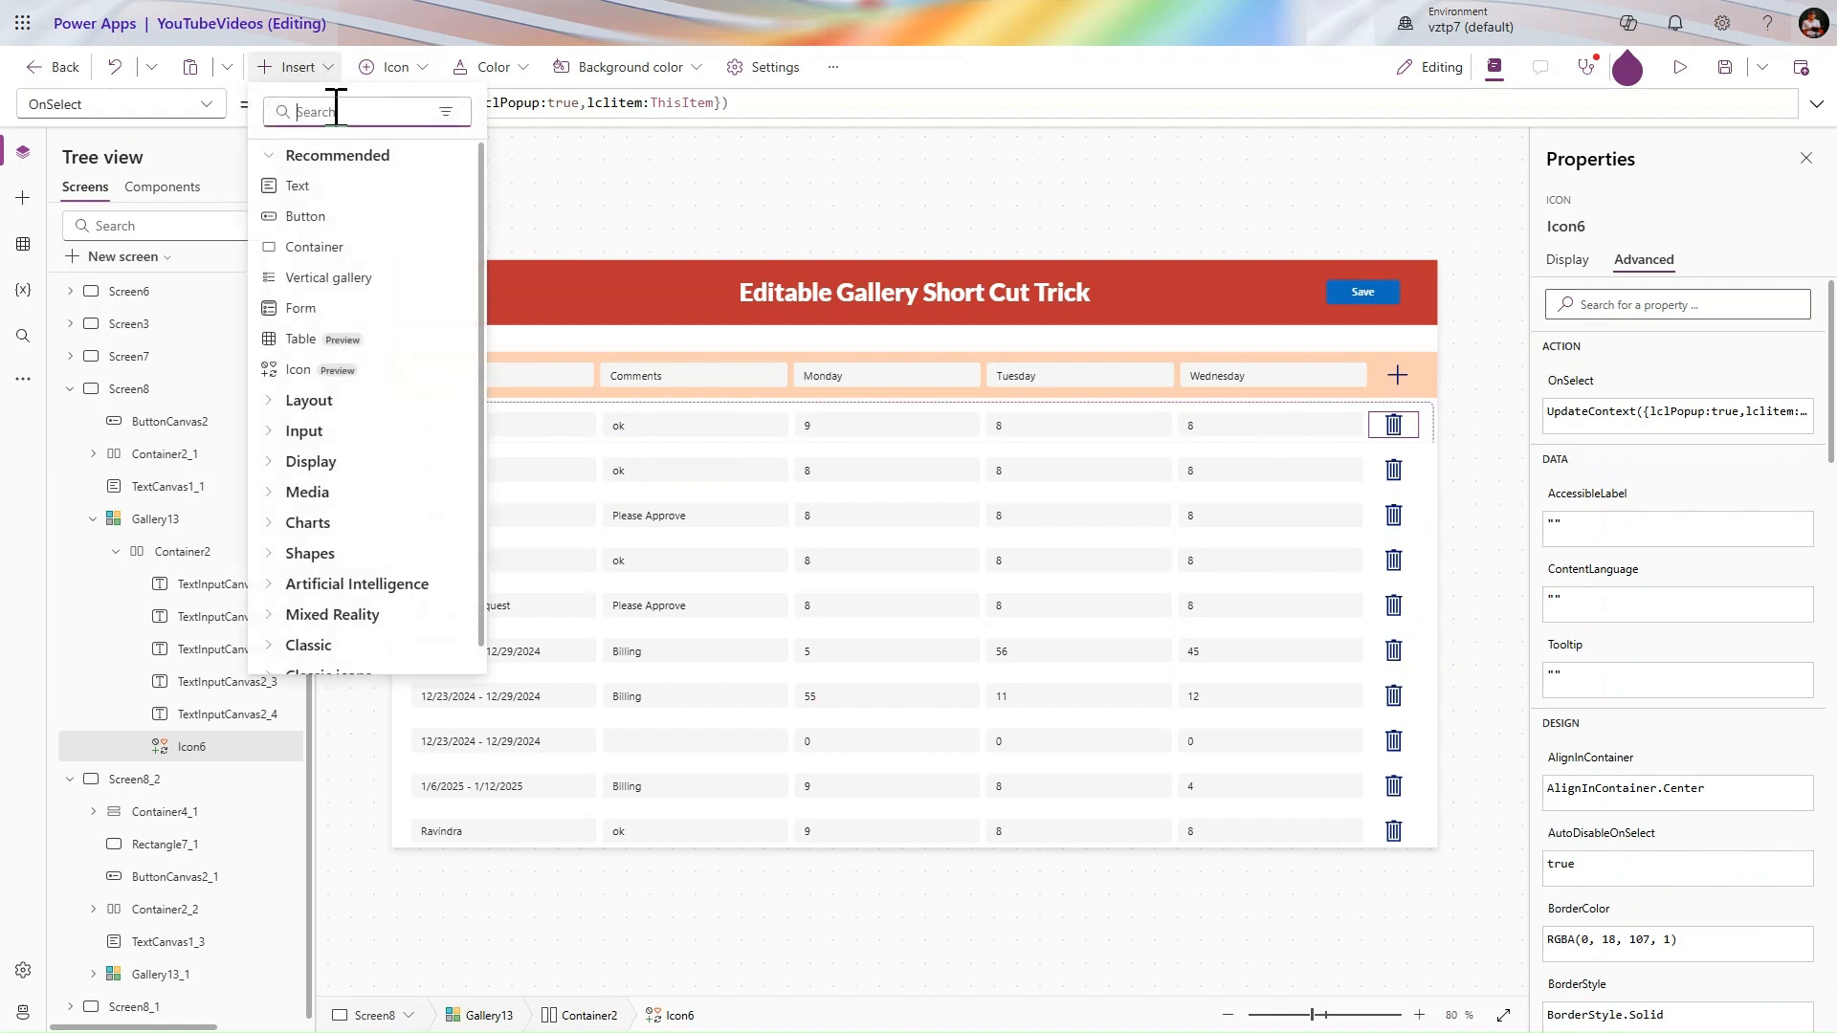
pyautogui.write('tra')
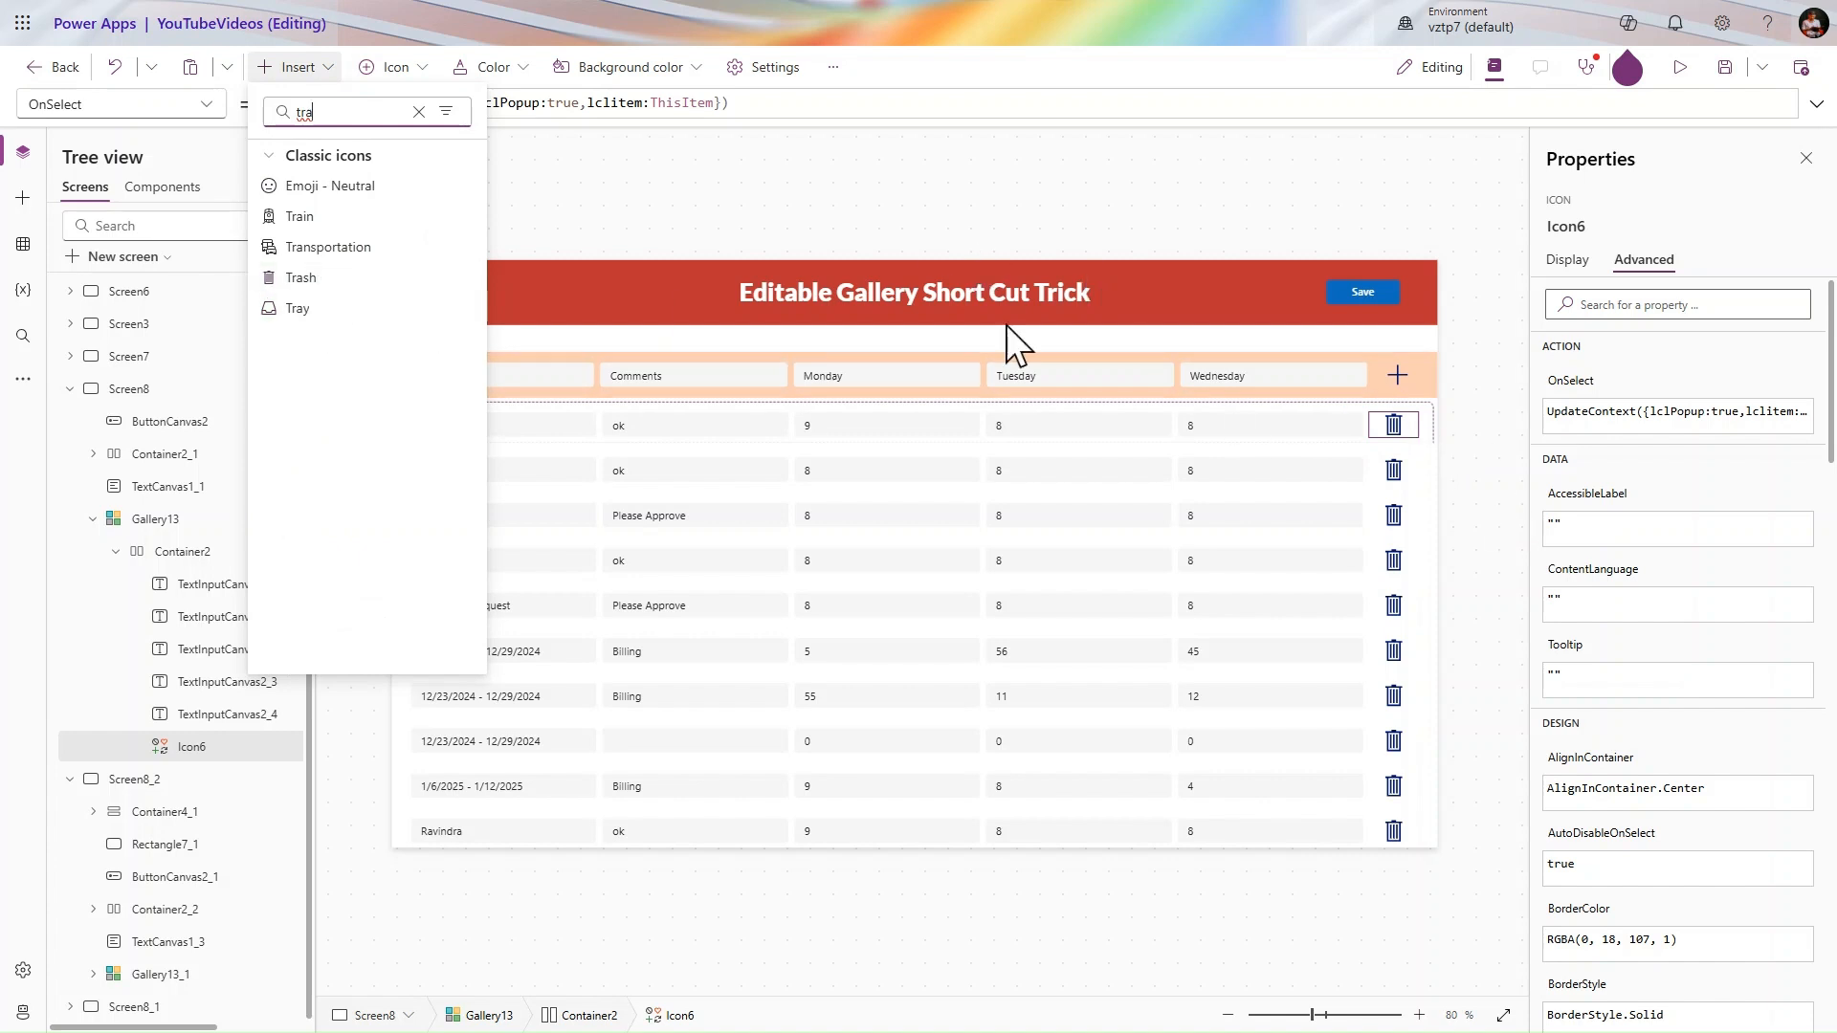
# - Examine the trash icon's OnSelect formula, highlighting the lclPopup variable, its value and the lclitem variable
pyautogui.click(1411, 428)
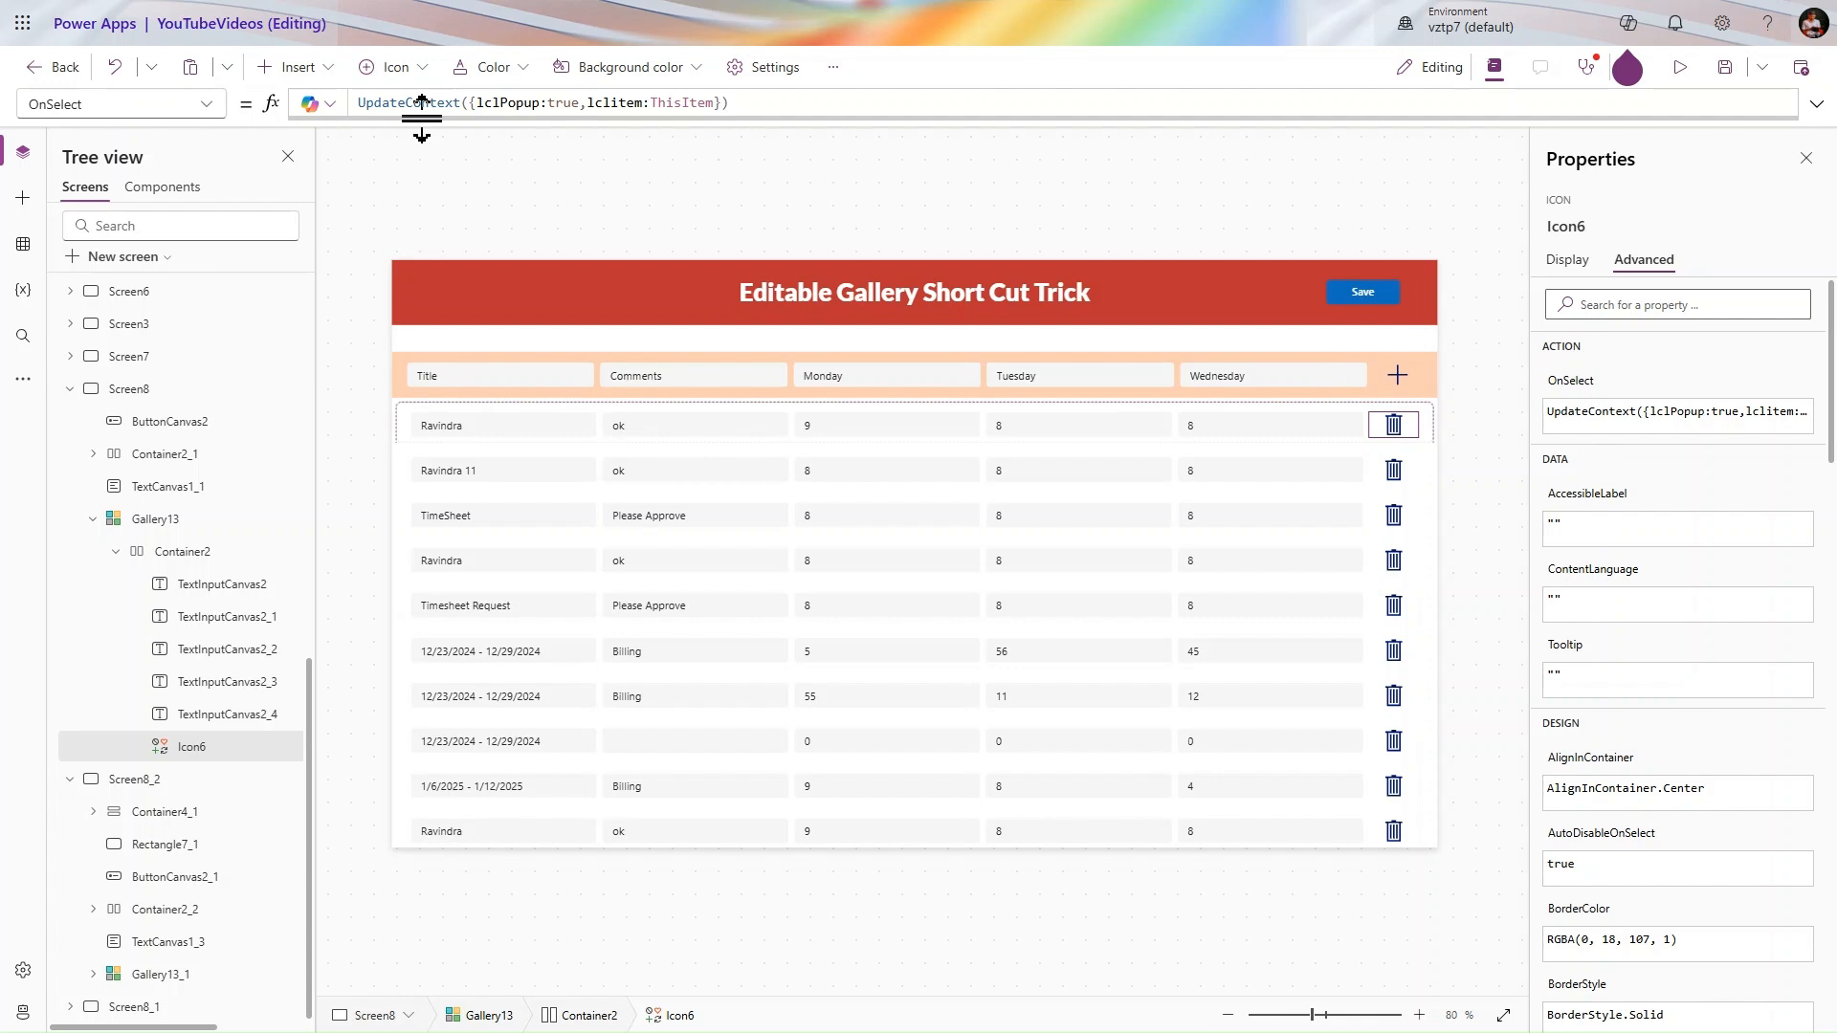
pyautogui.doubleClick(507, 102)
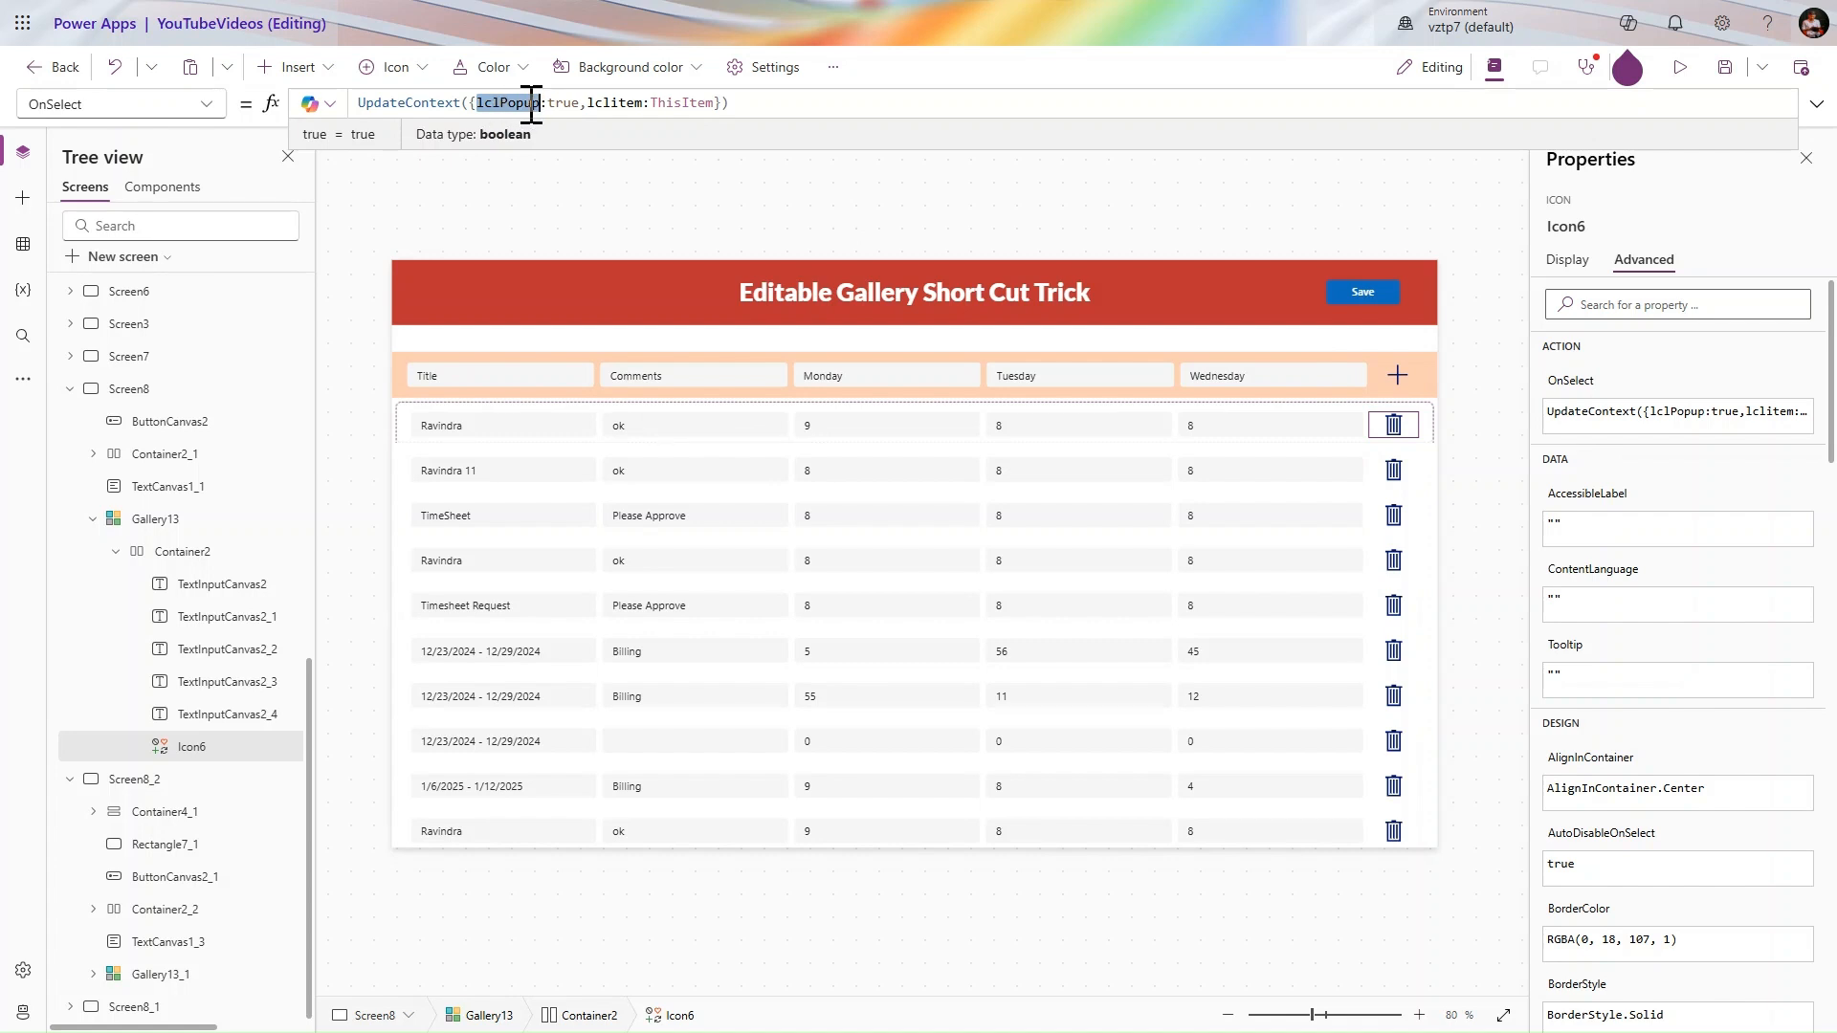
pyautogui.doubleClick(567, 103)
pyautogui.doubleClick(614, 102)
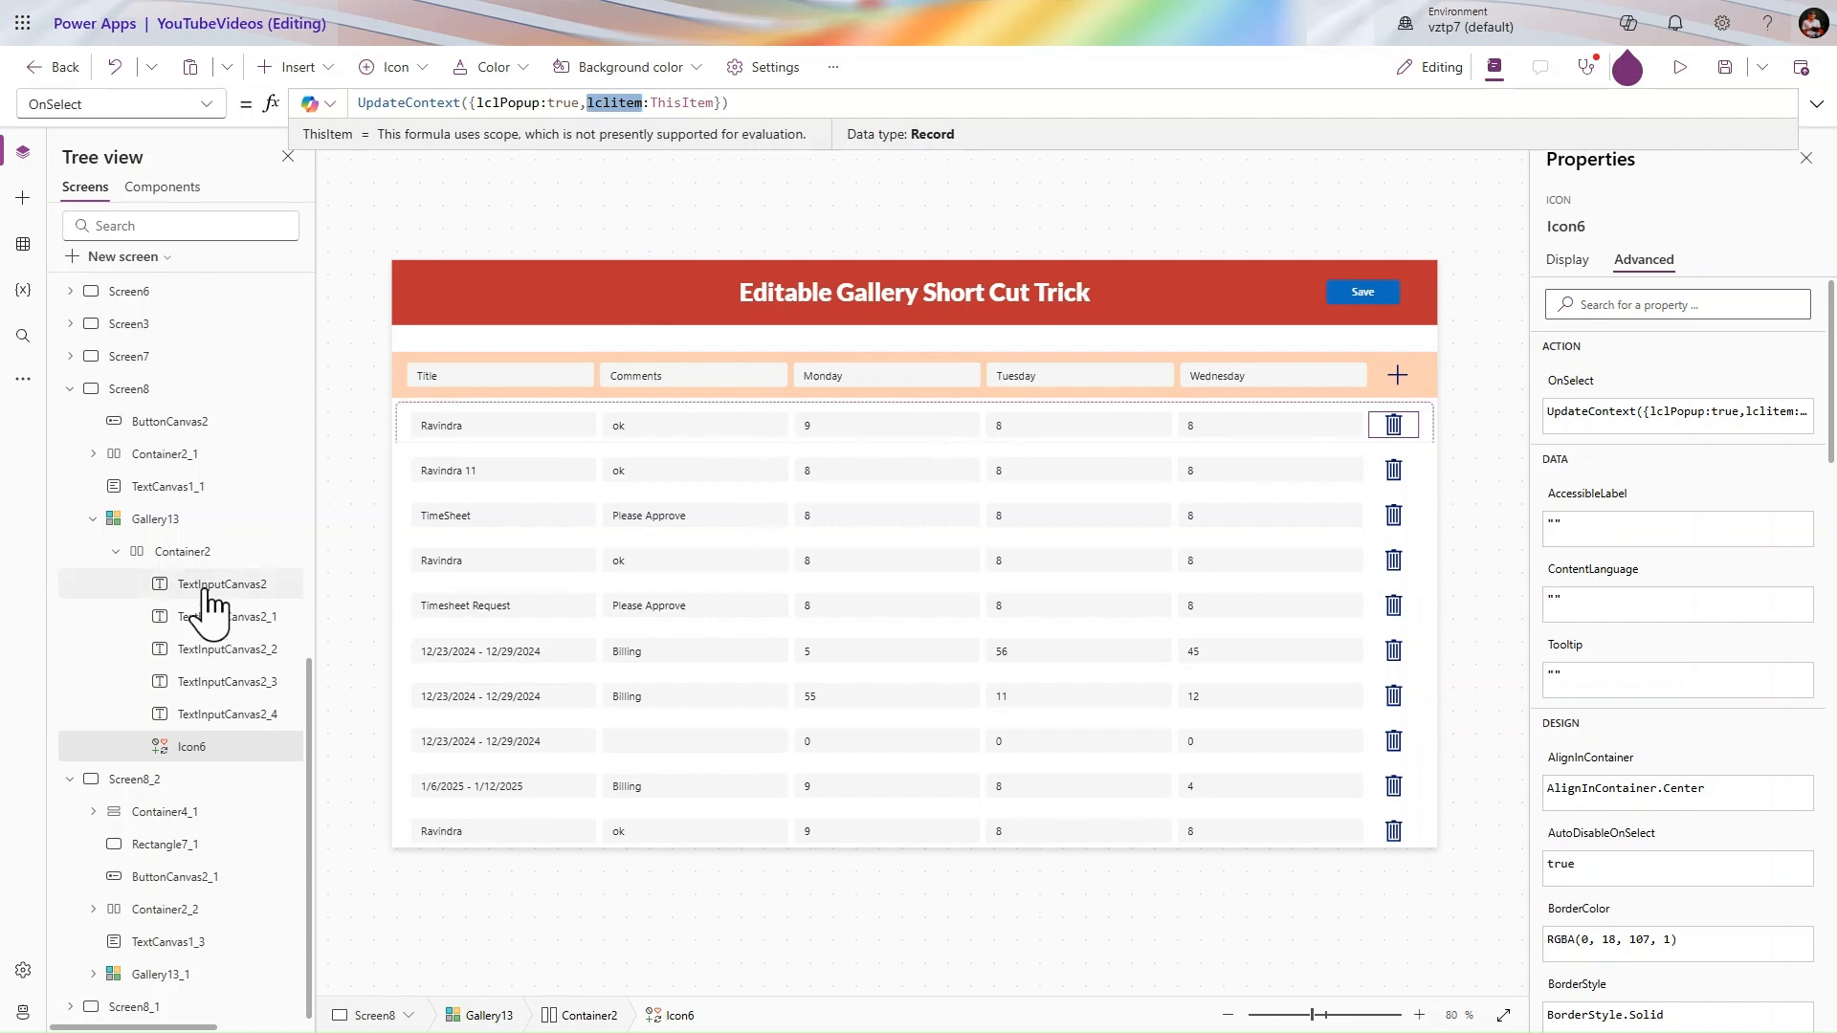
# - Insert a Rectangle shape directly on Screen8, searching the insertable controls for "rec"
pyautogui.click(155, 393)
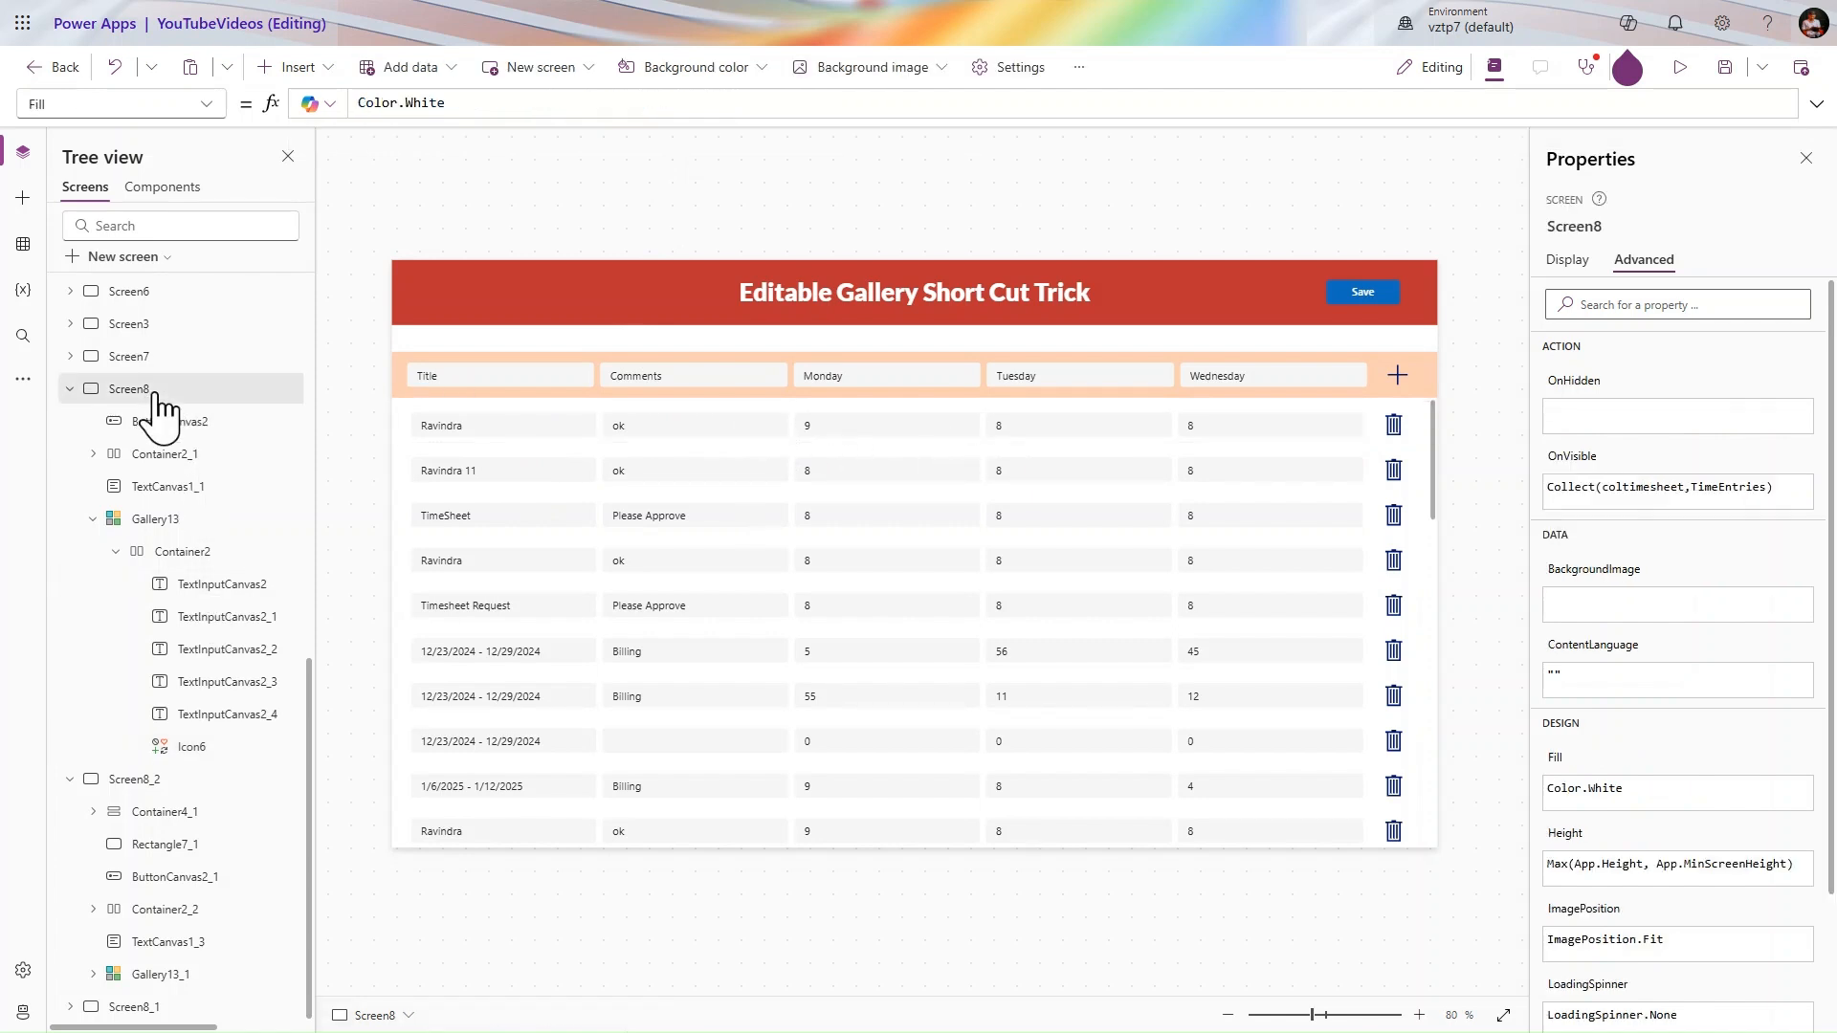
pyautogui.click(308, 74)
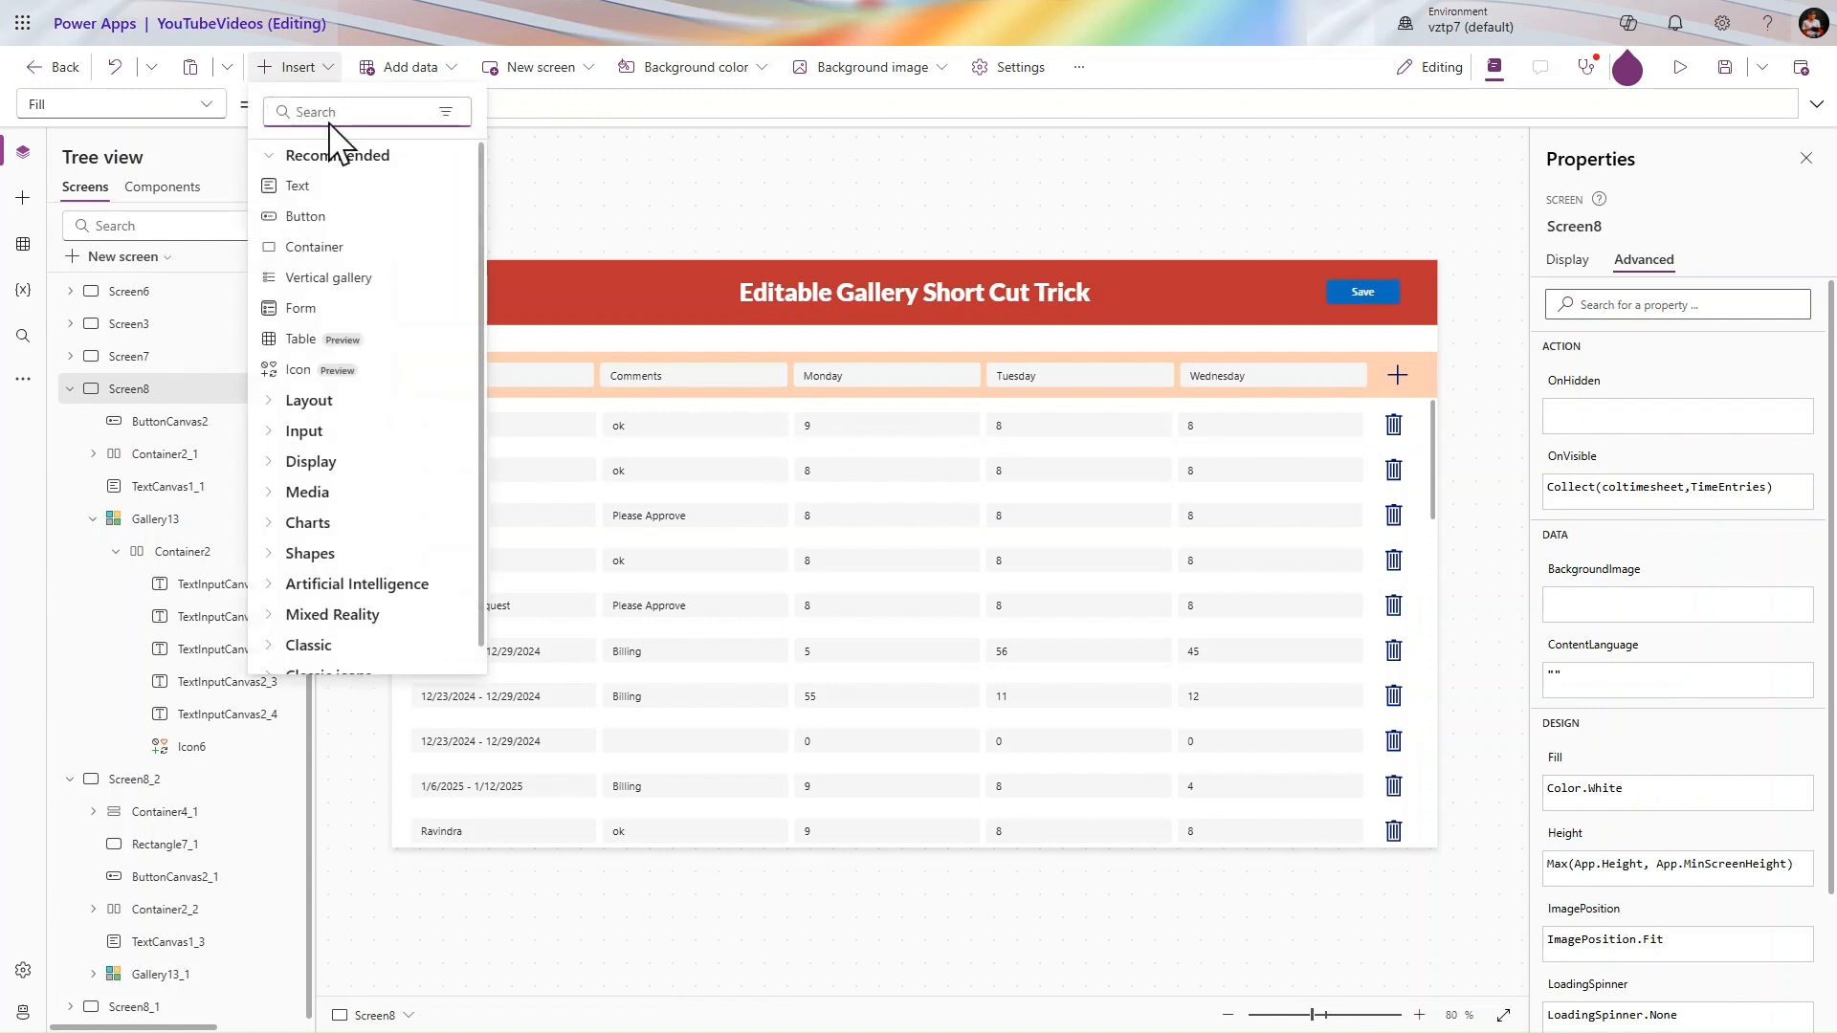
pyautogui.write('rea')
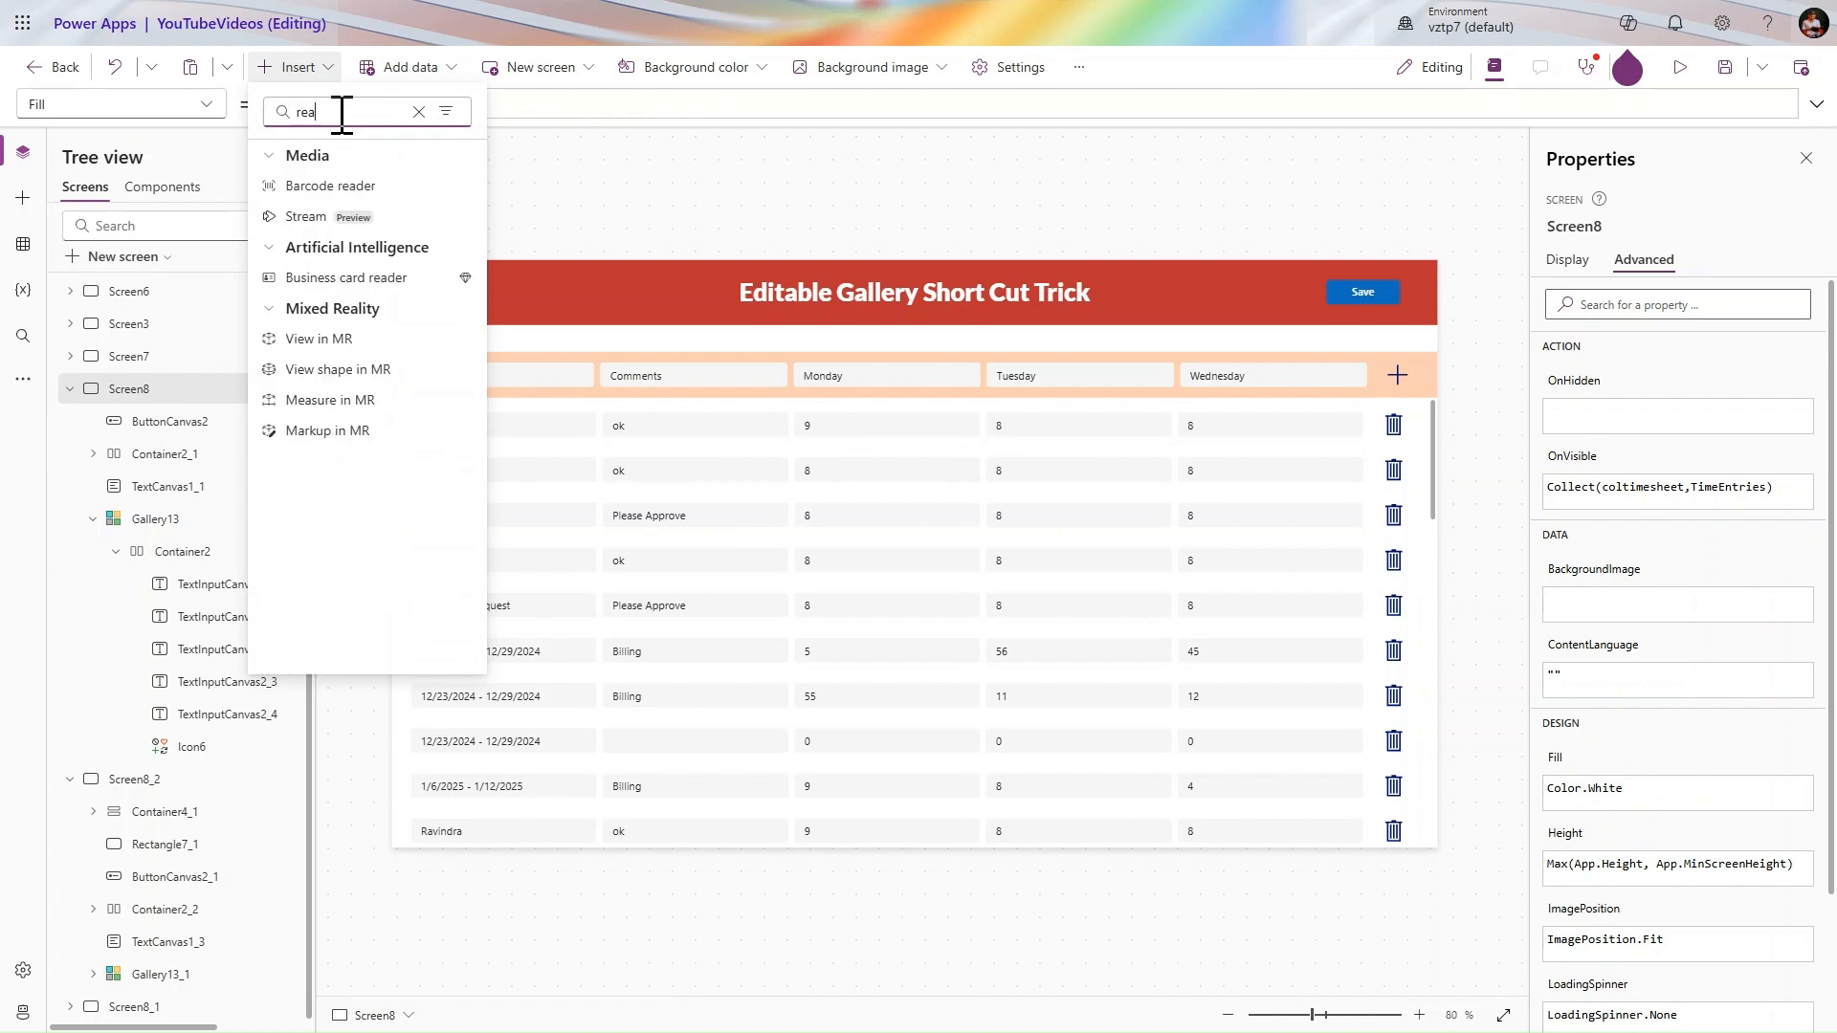
pyautogui.press('BackSpace')
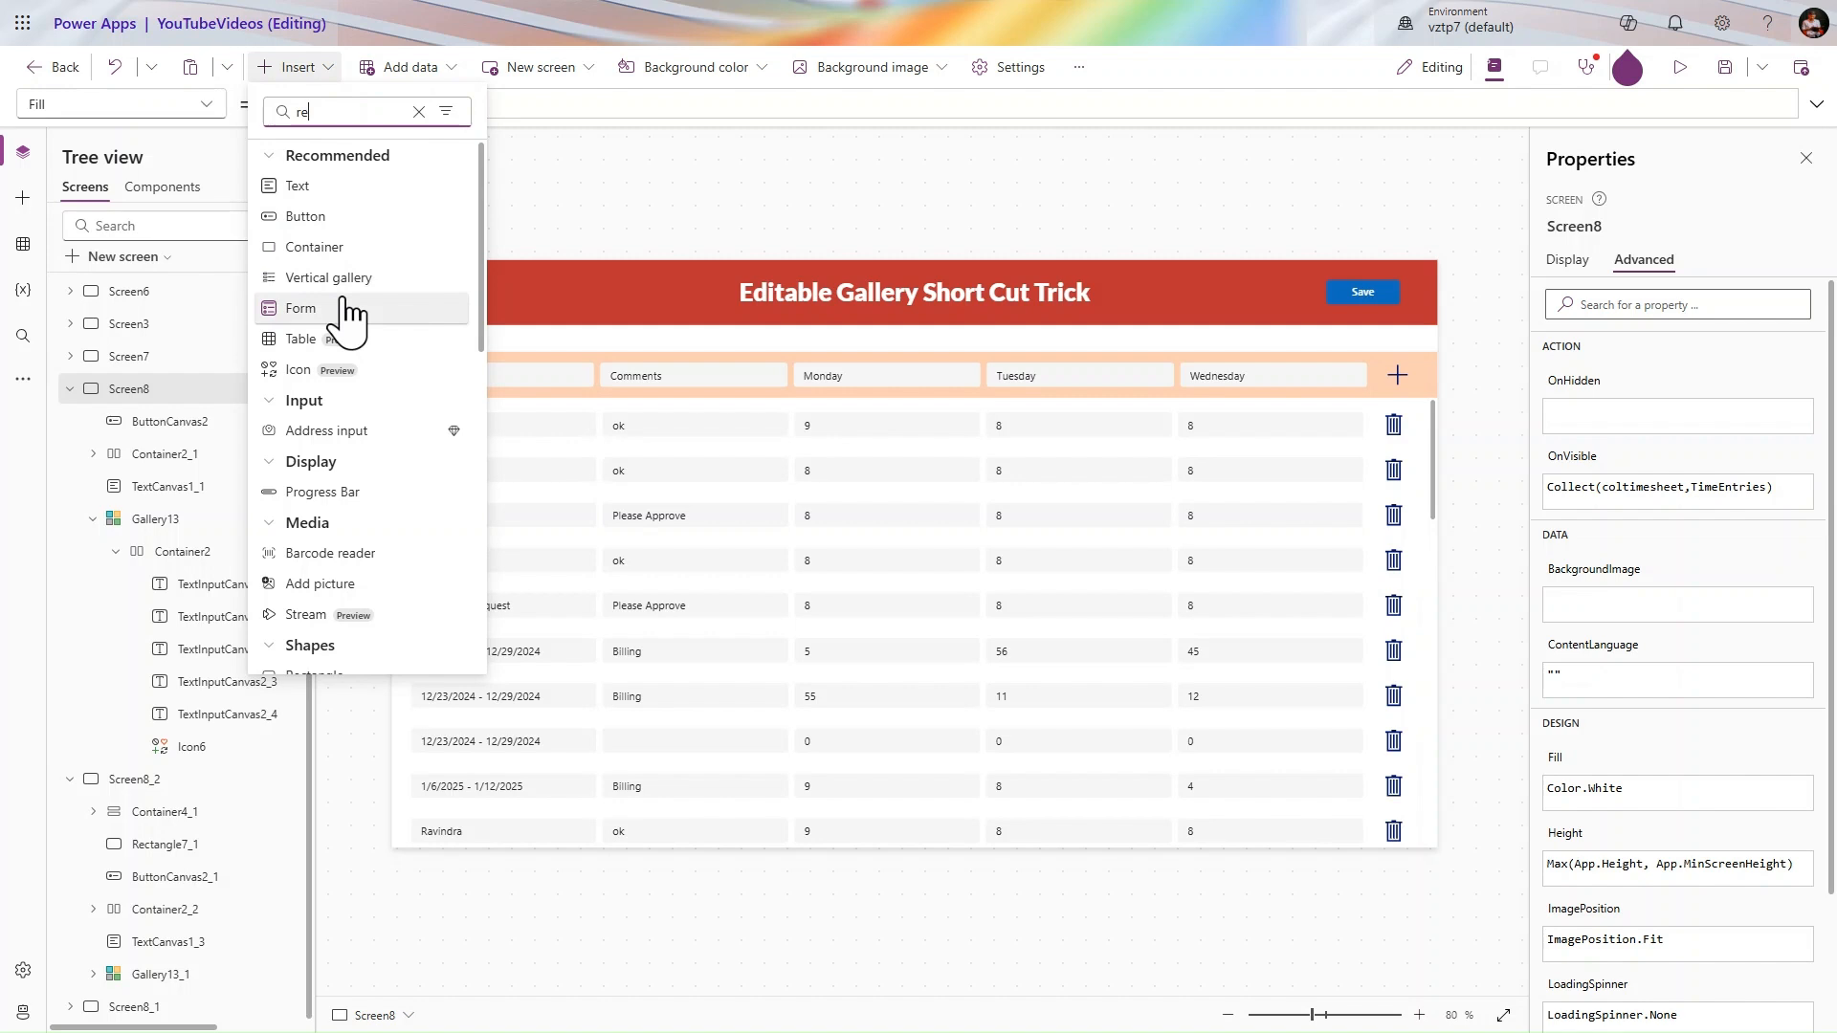
pyautogui.write('c')
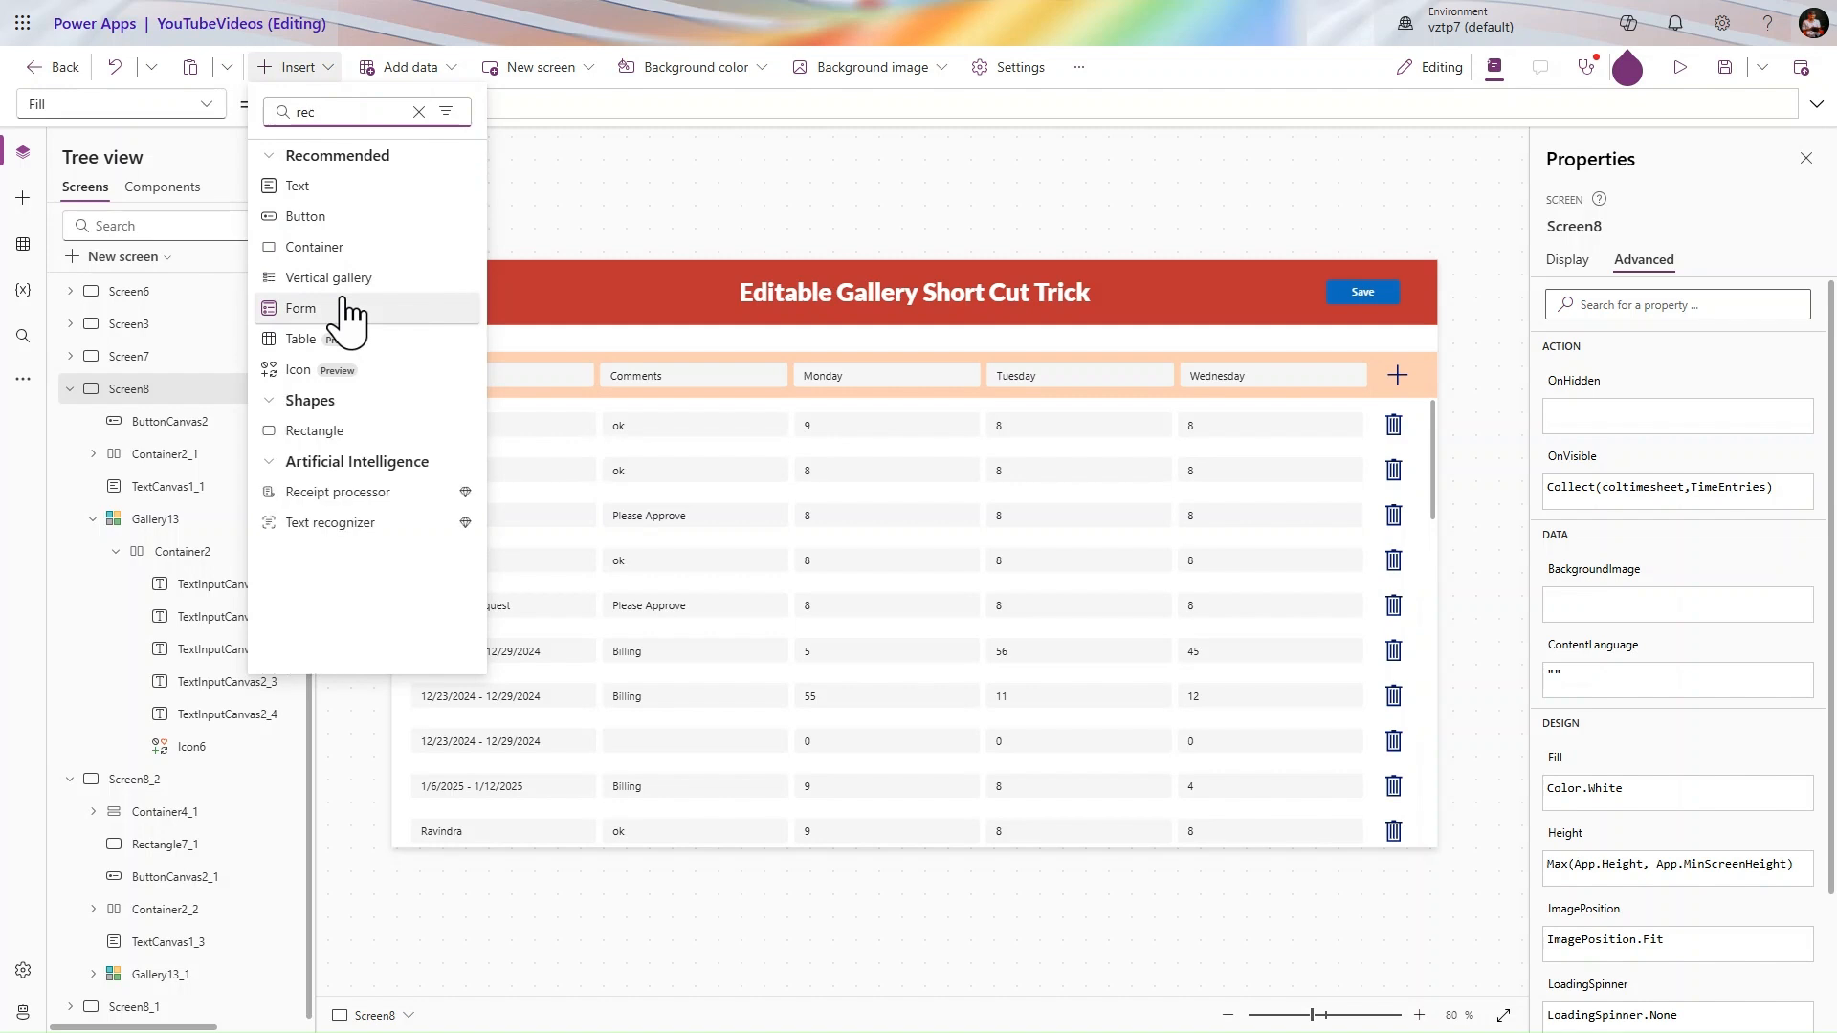
pyautogui.click(339, 431)
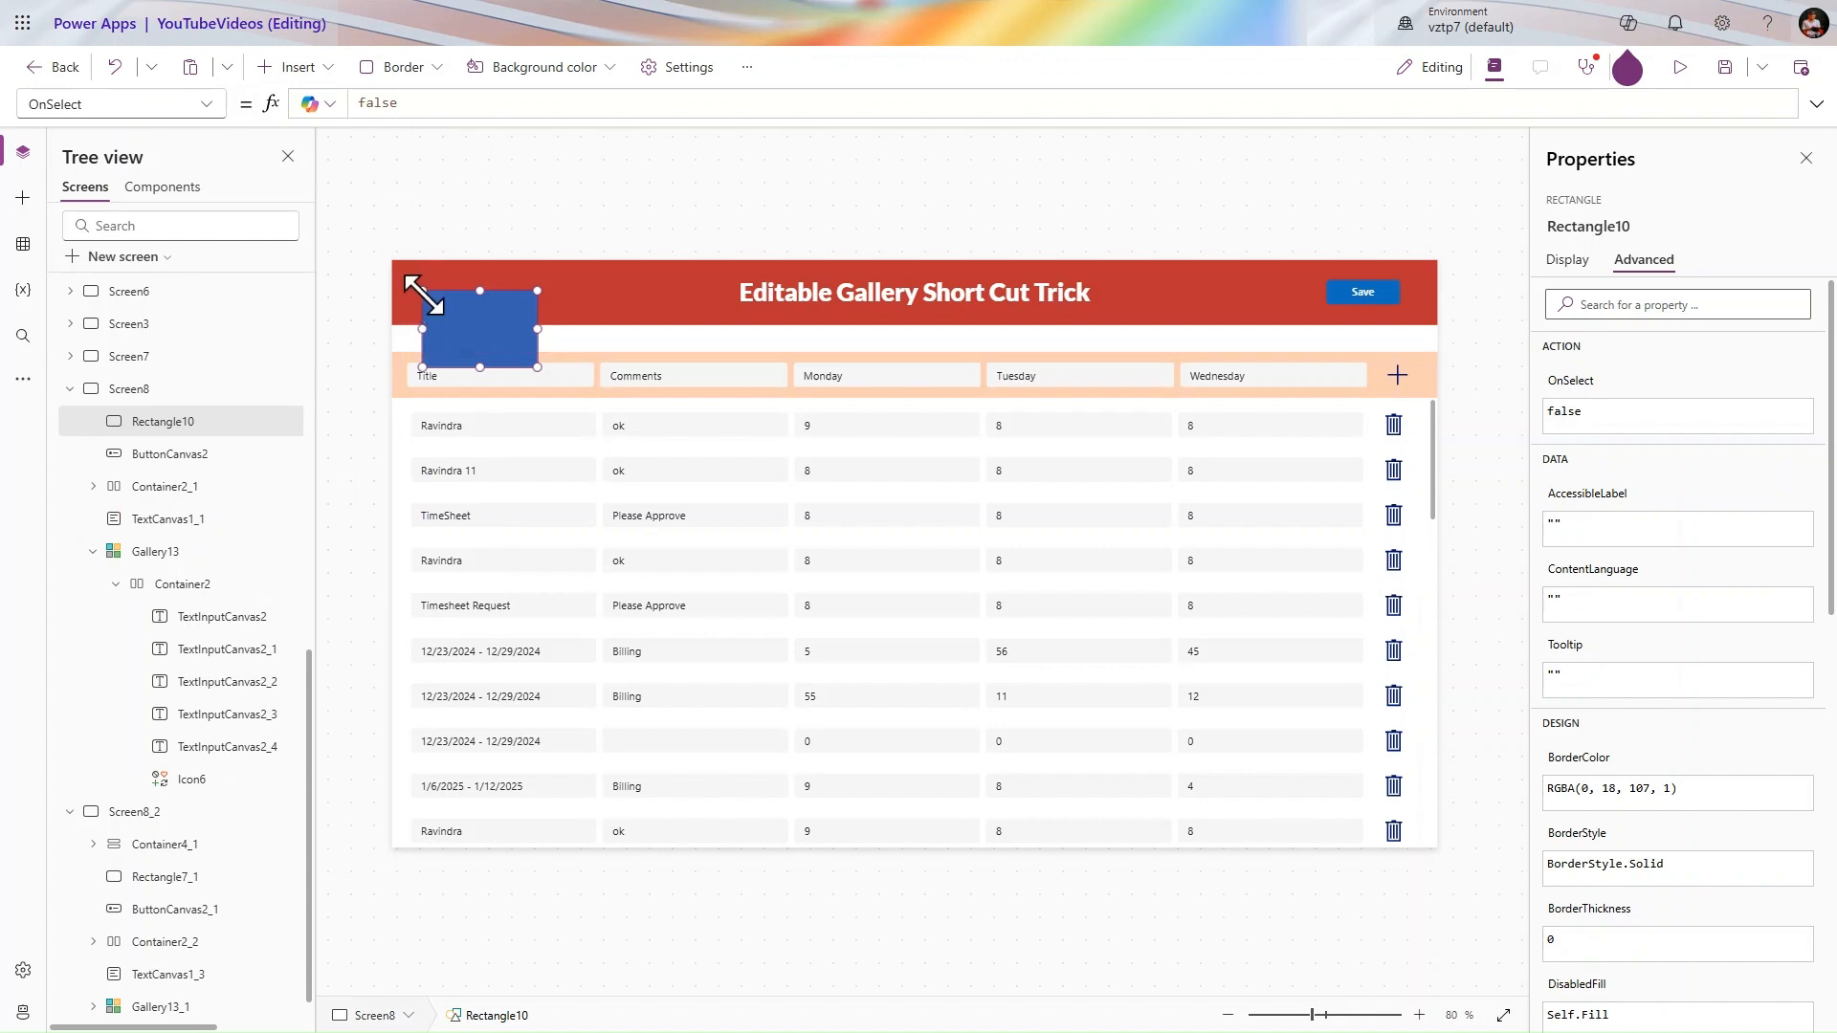
# - Set the new rectangle's position to X 0 and Y 0
pyautogui.click(1579, 263)
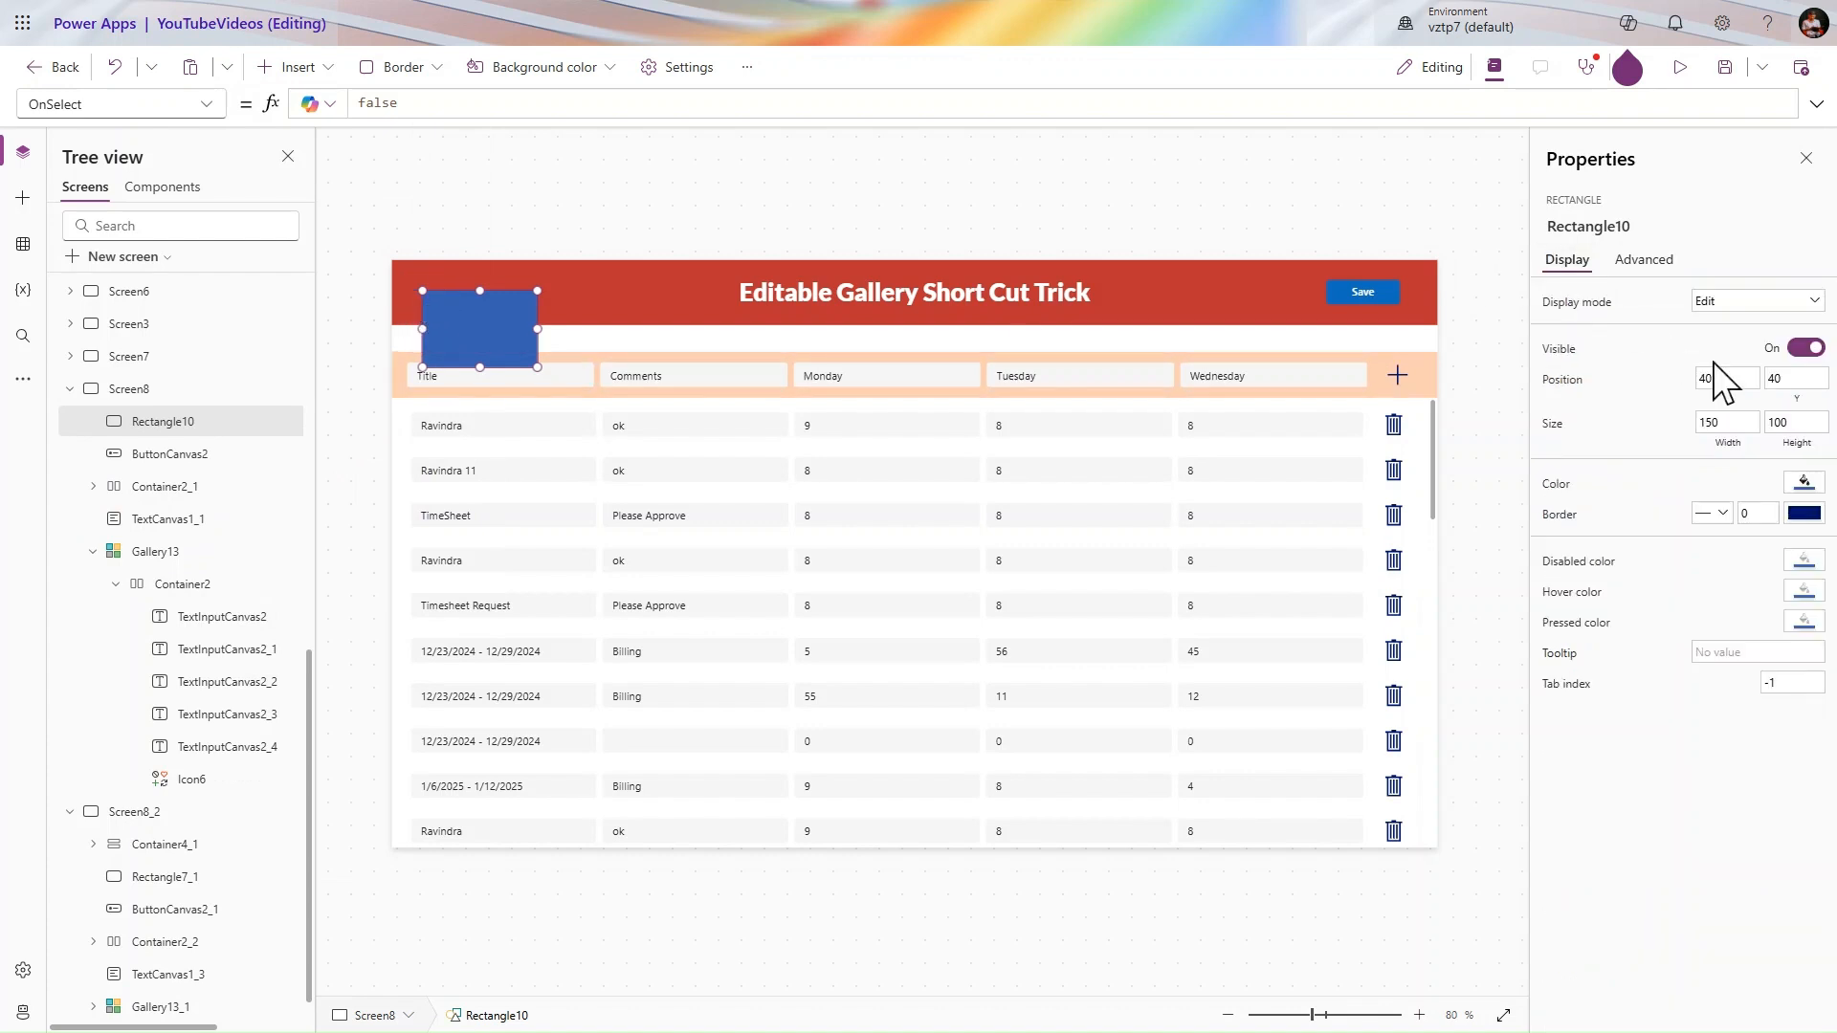
pyautogui.click(1733, 378)
pyautogui.press('BackSpace')
pyautogui.press('BackSpace')
pyautogui.write('0')
pyautogui.press('Tab')
pyautogui.write('0')
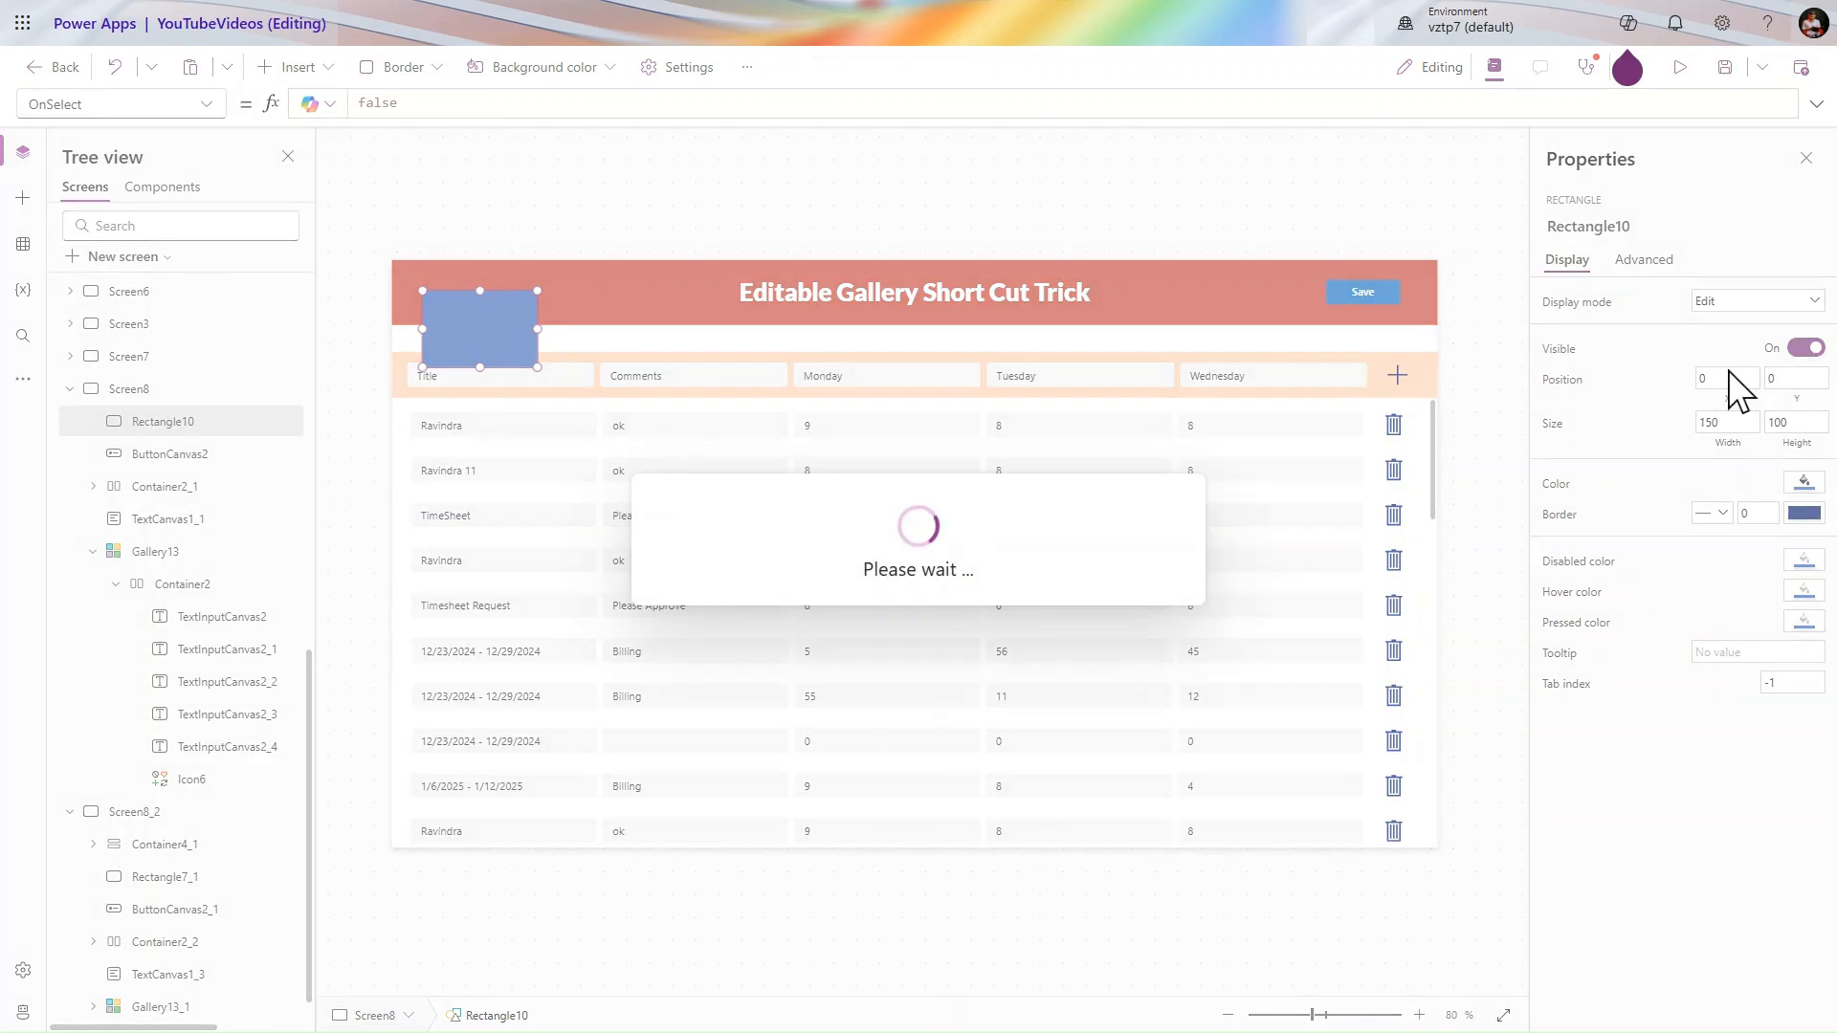
# - Set the rectangle's width to Parent.Width and its height to Parent.Height so it covers the whole screen
pyautogui.click(1730, 443)
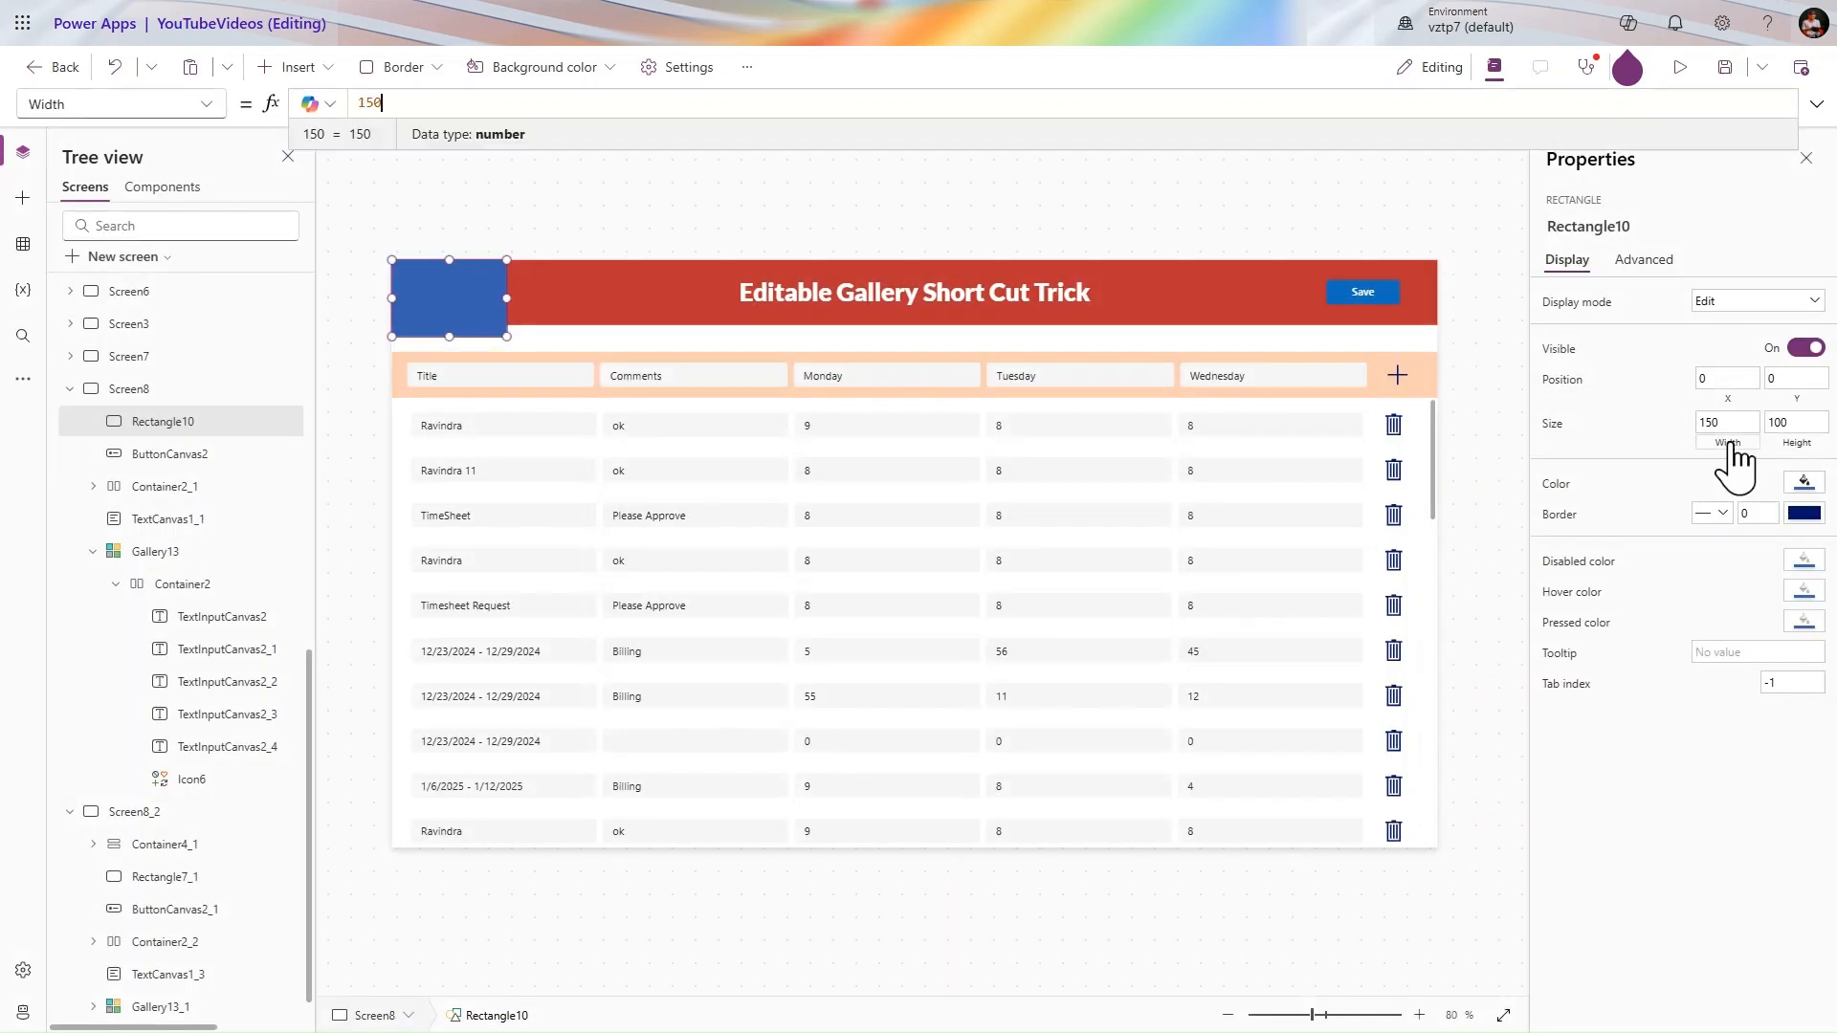
pyautogui.doubleClick(751, 101)
pyautogui.write('pare')
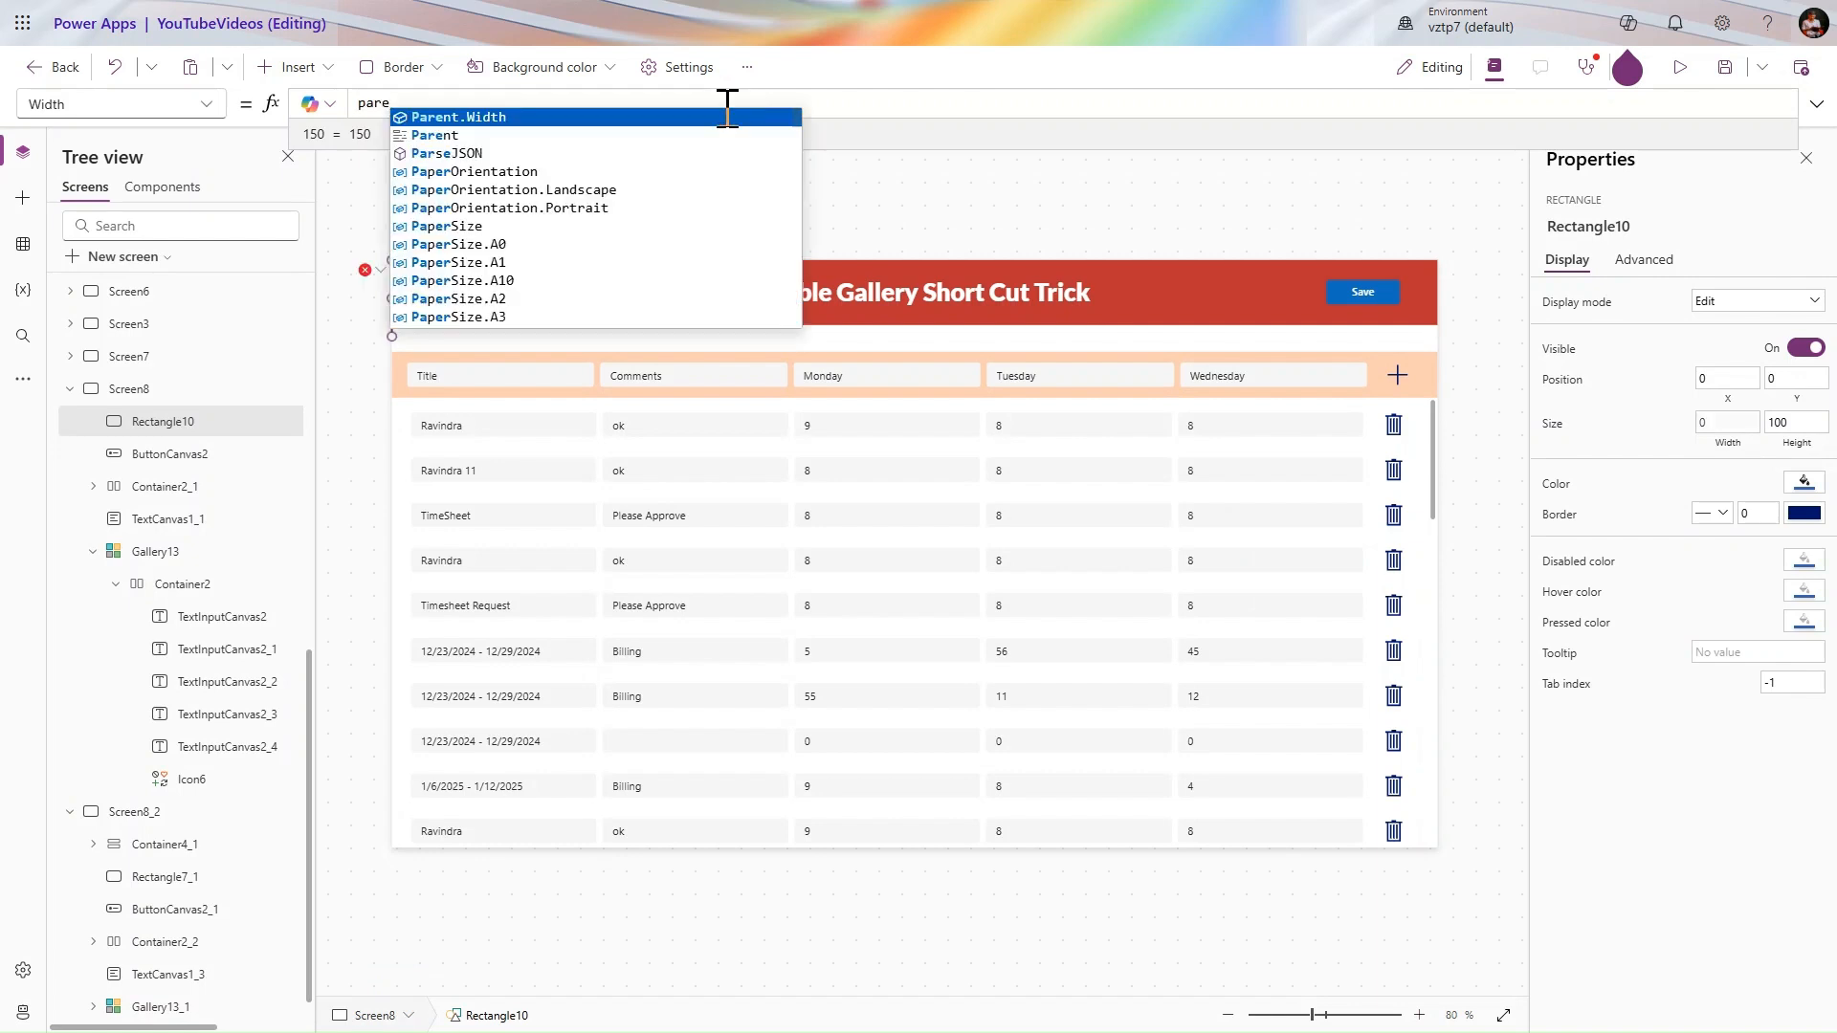
pyautogui.click(599, 118)
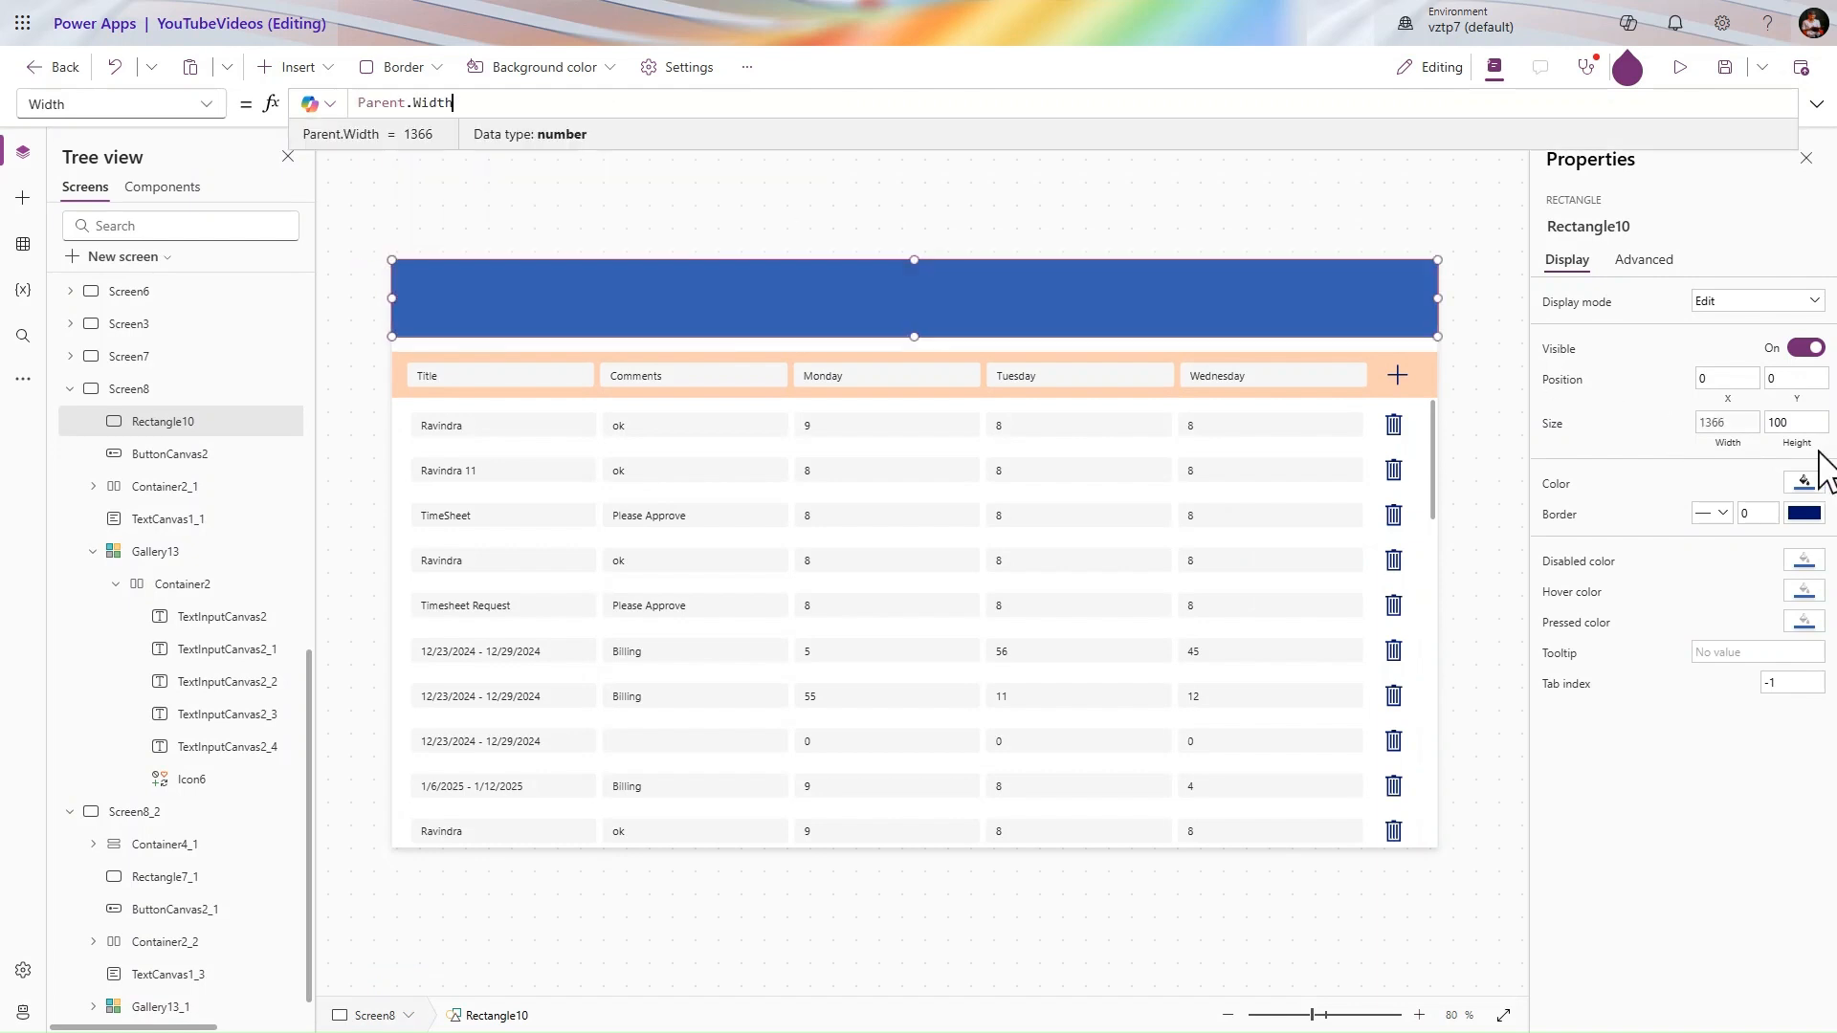
pyautogui.click(1797, 424)
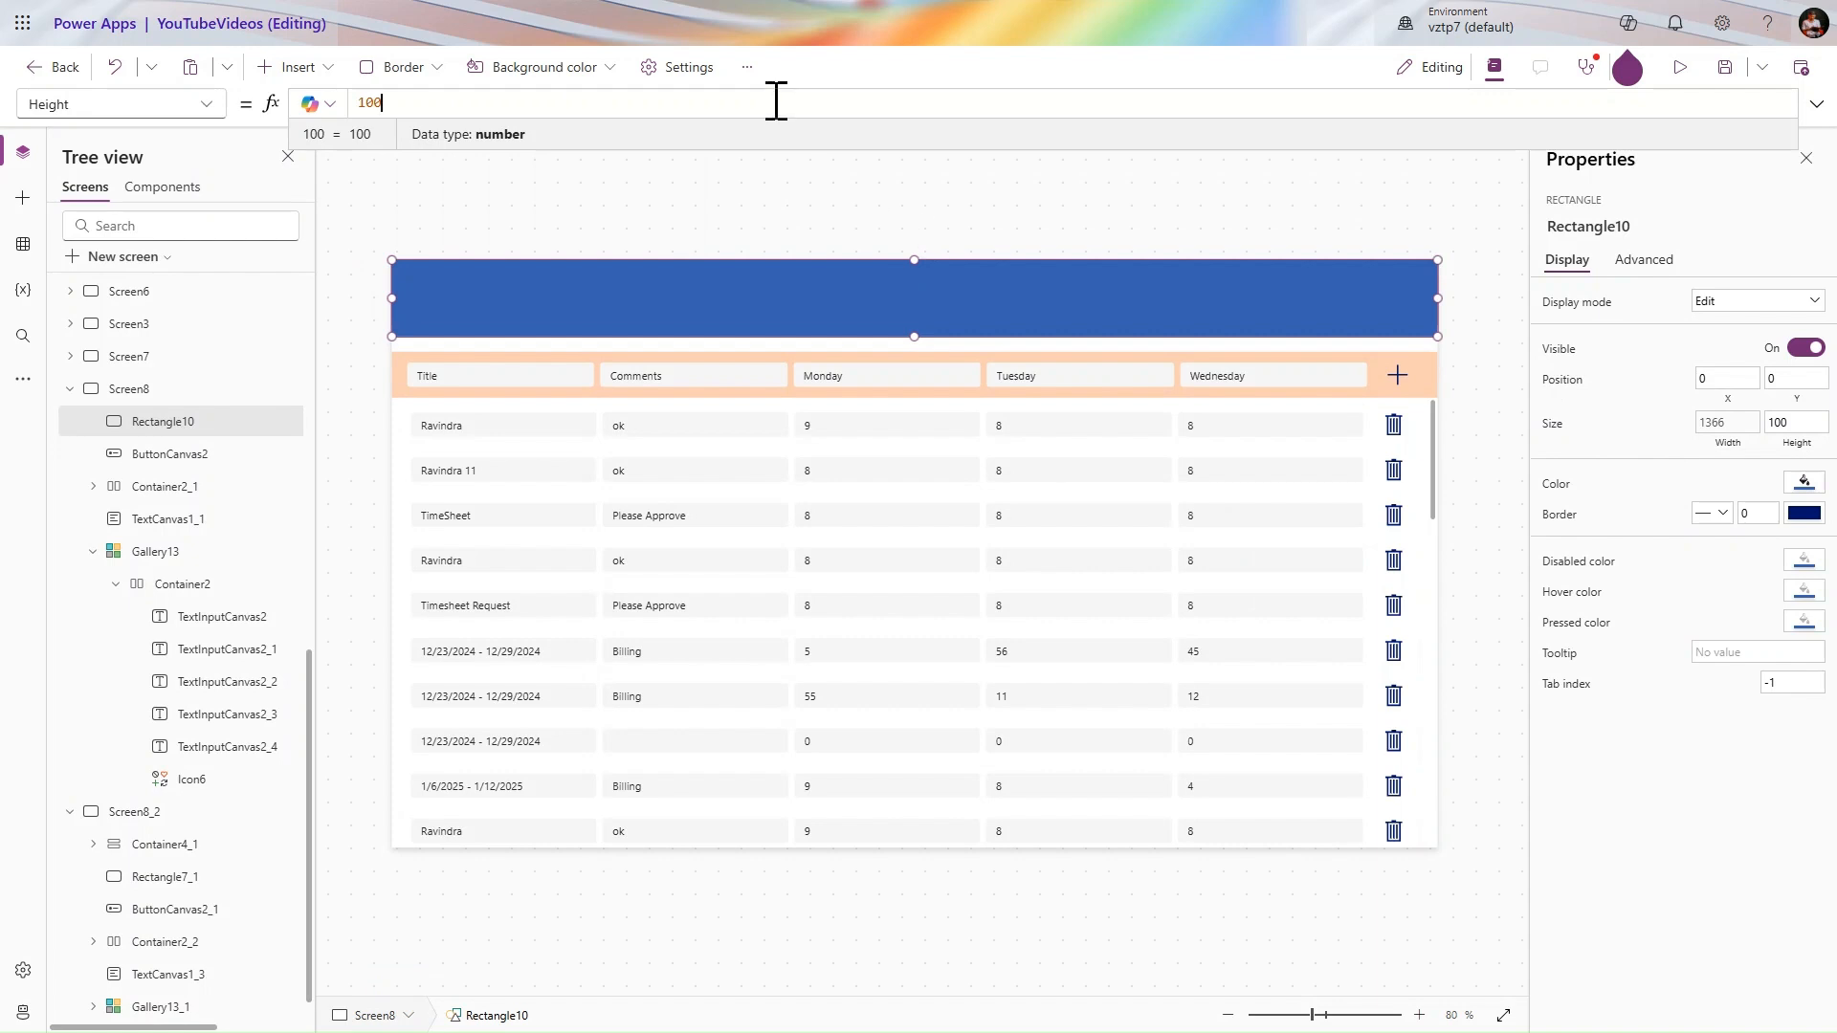
pyautogui.hotkey('ctrl', 'a')
pyautogui.write('pa')
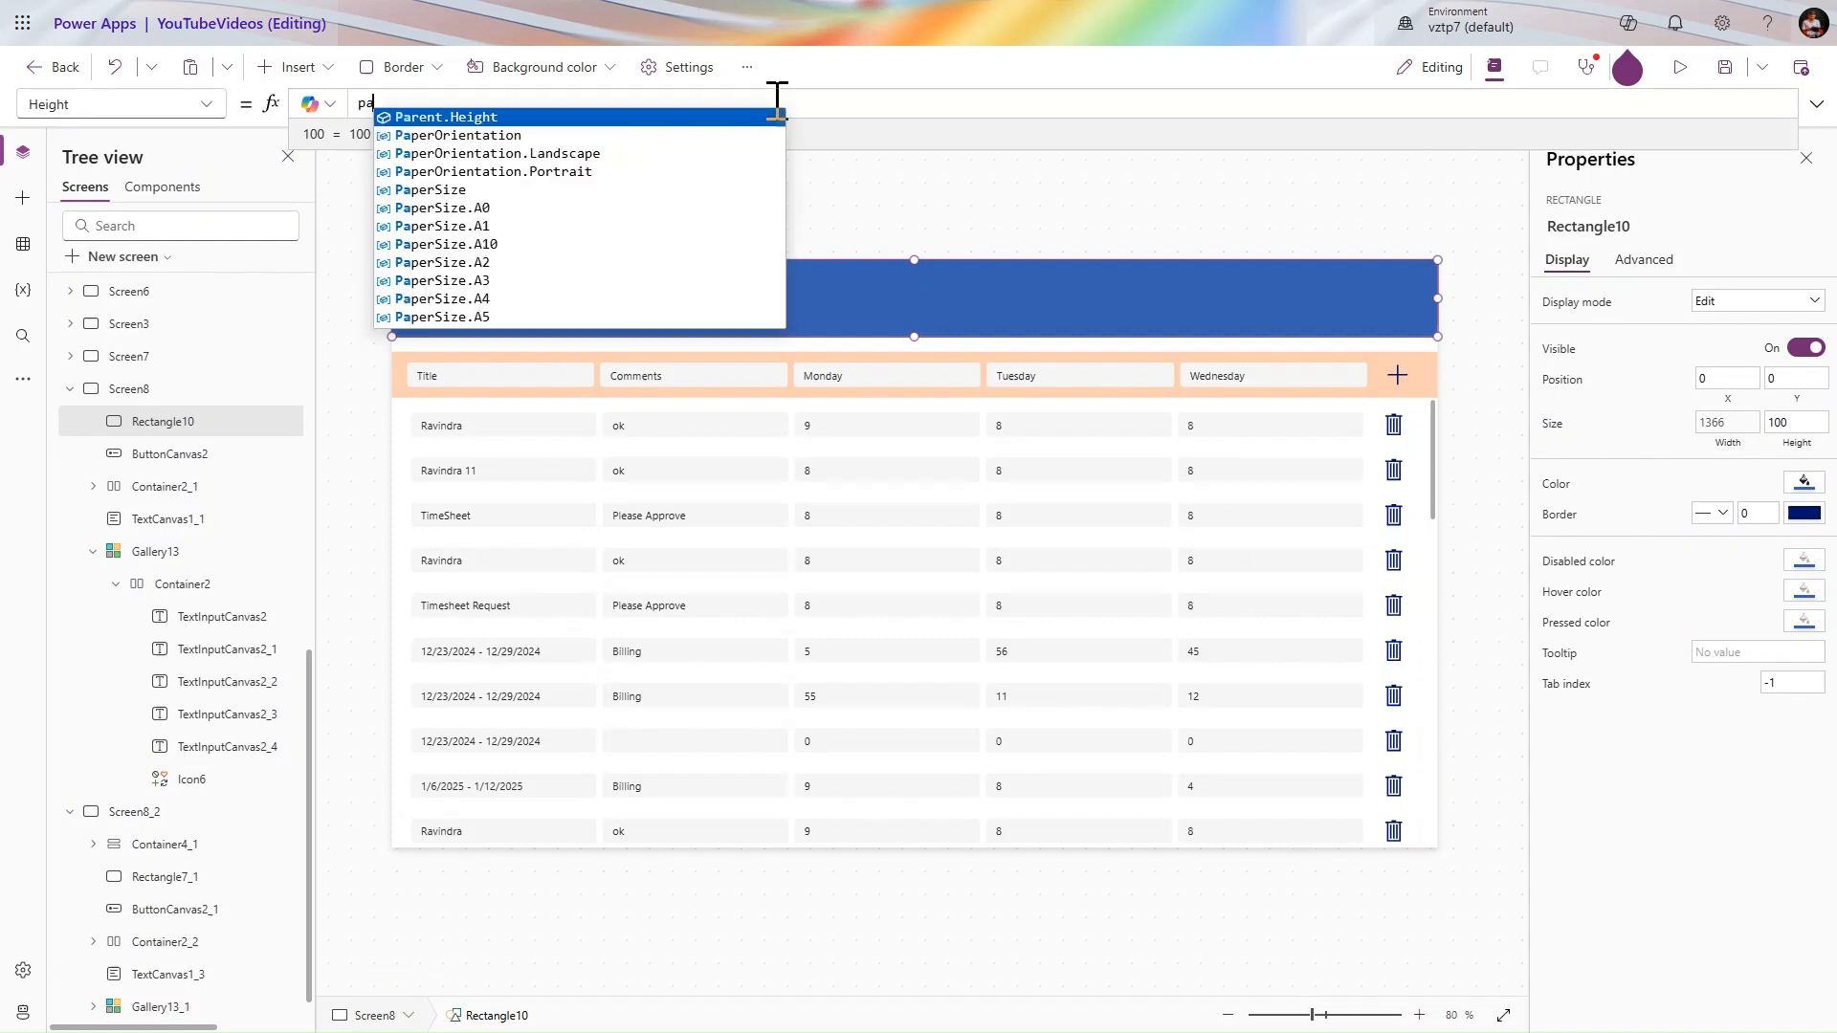
pyautogui.click(620, 115)
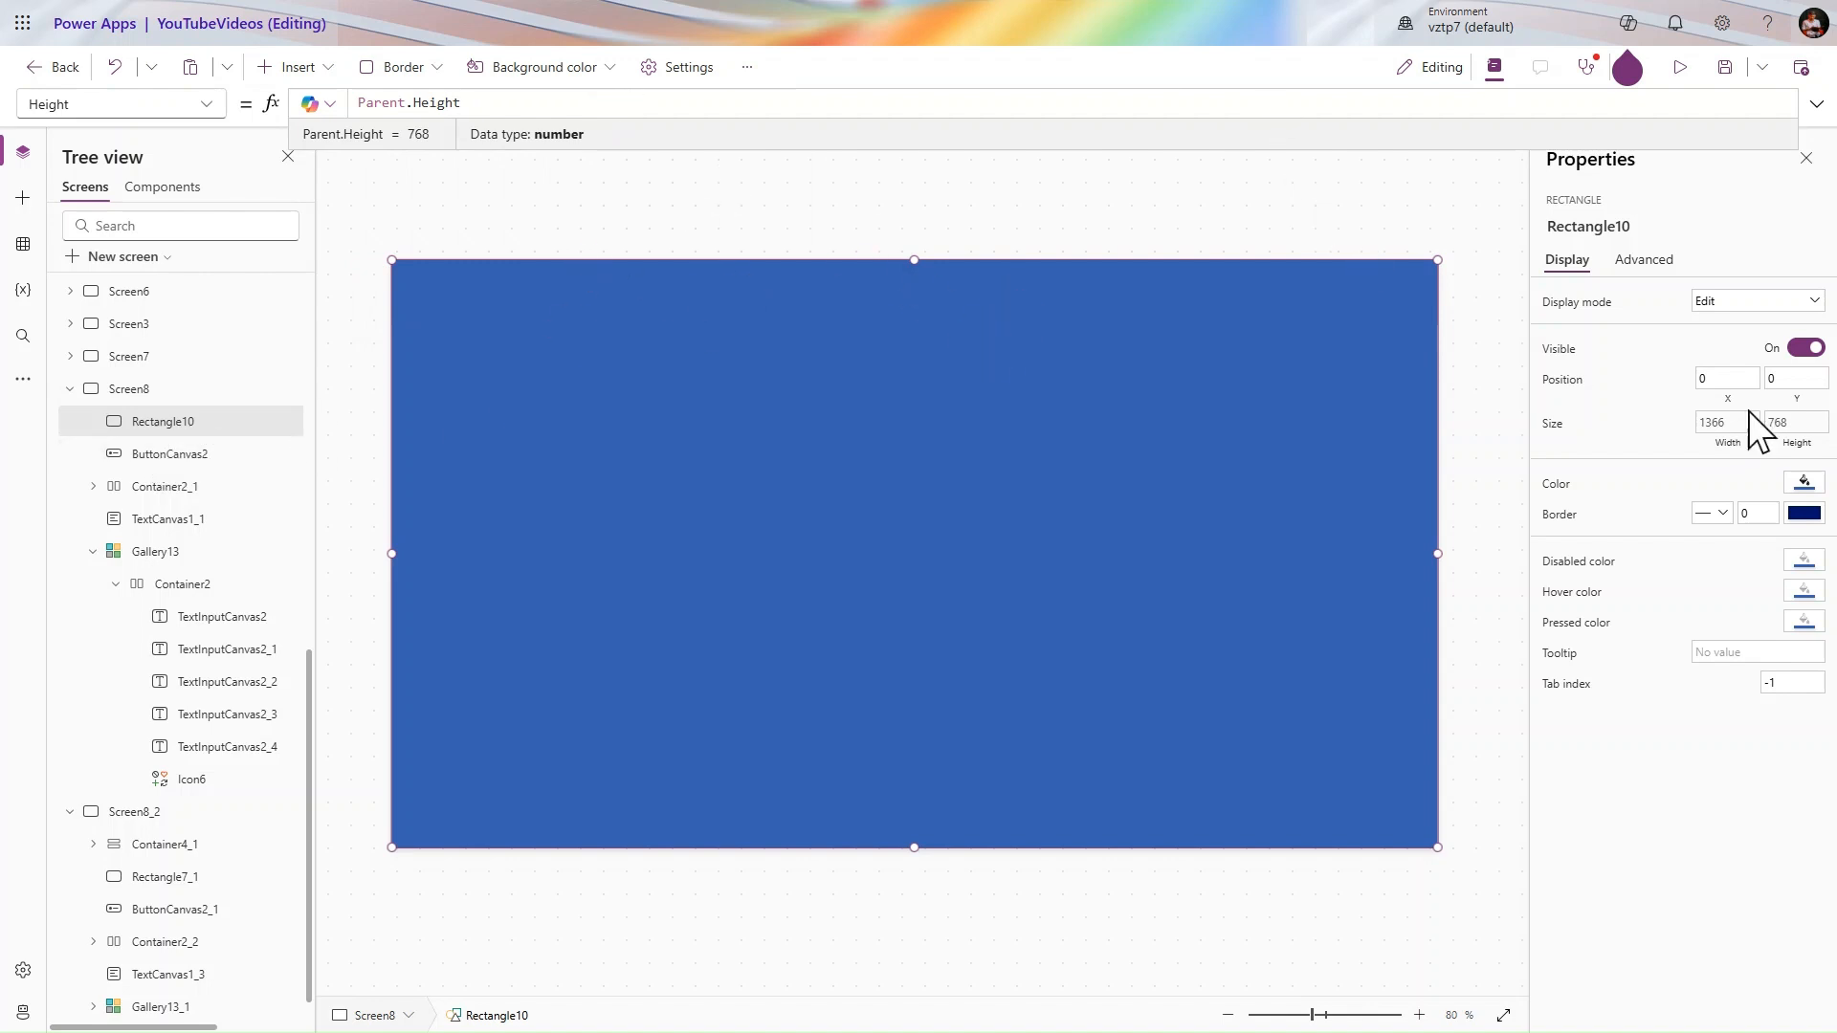
# - Set the rectangle's fill to the custom colour black (hex 000000)
pyautogui.click(1805, 483)
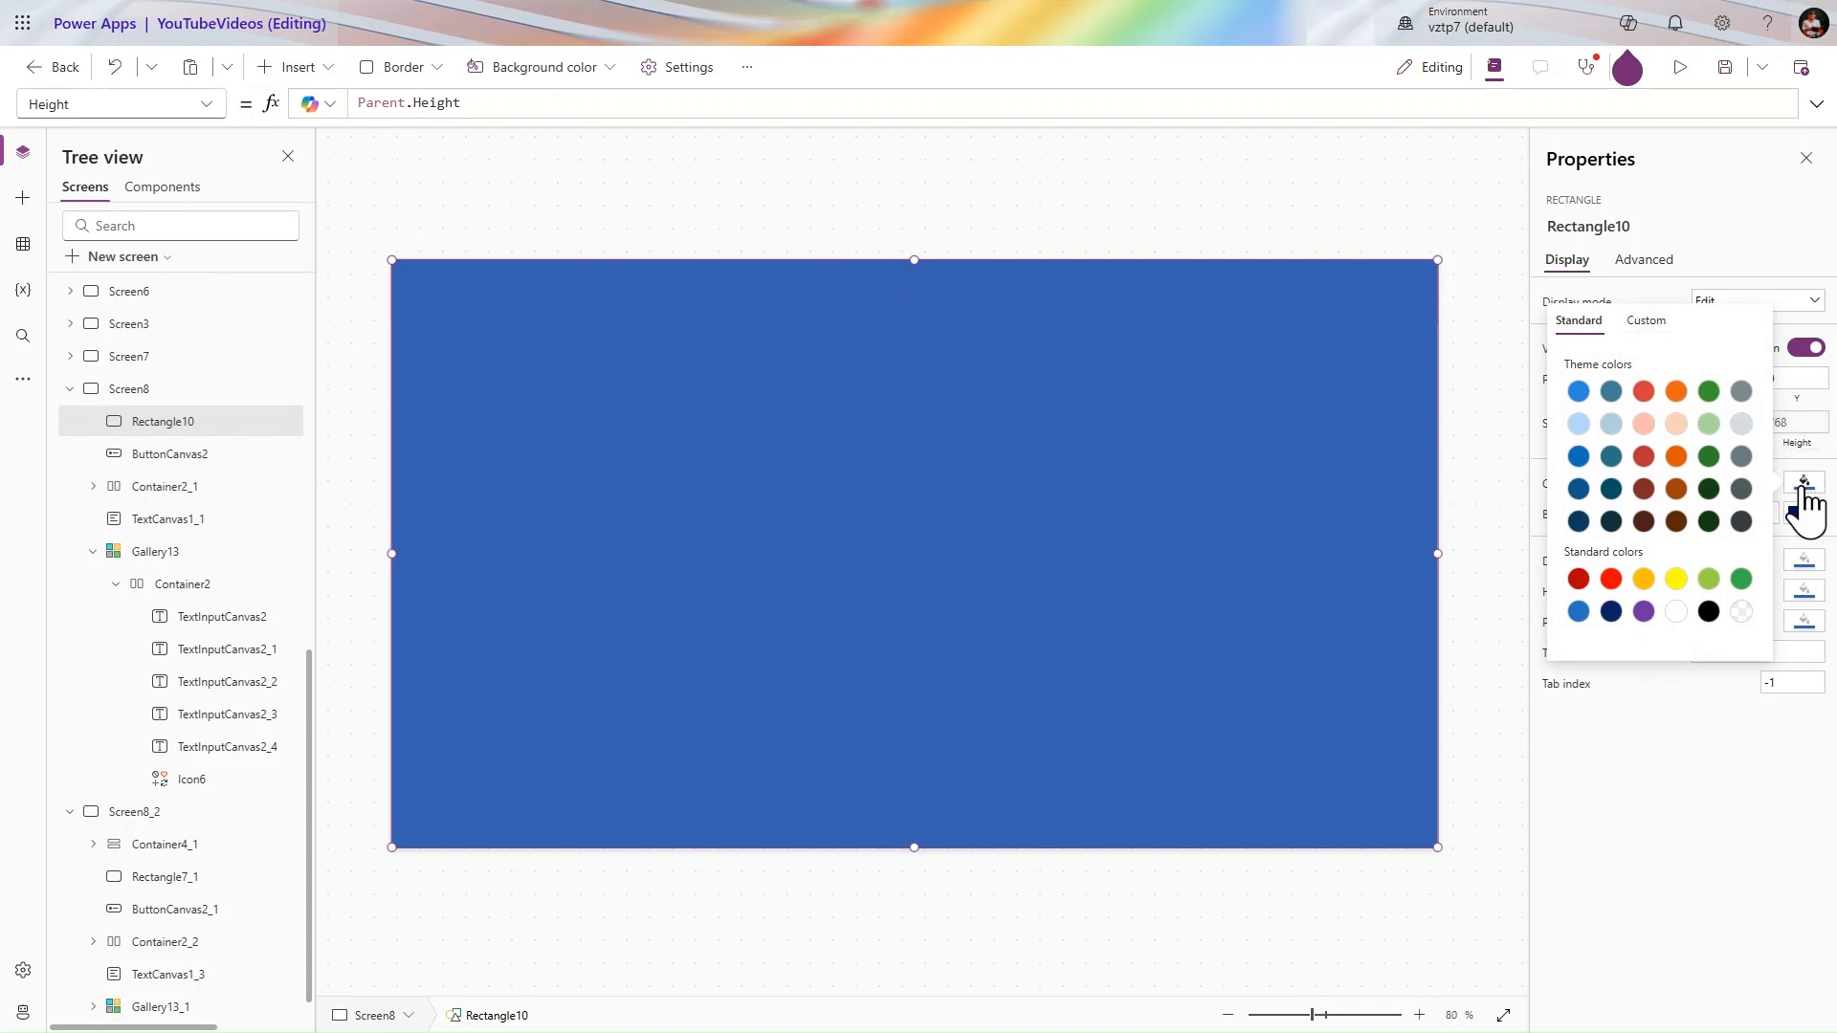
pyautogui.click(1650, 324)
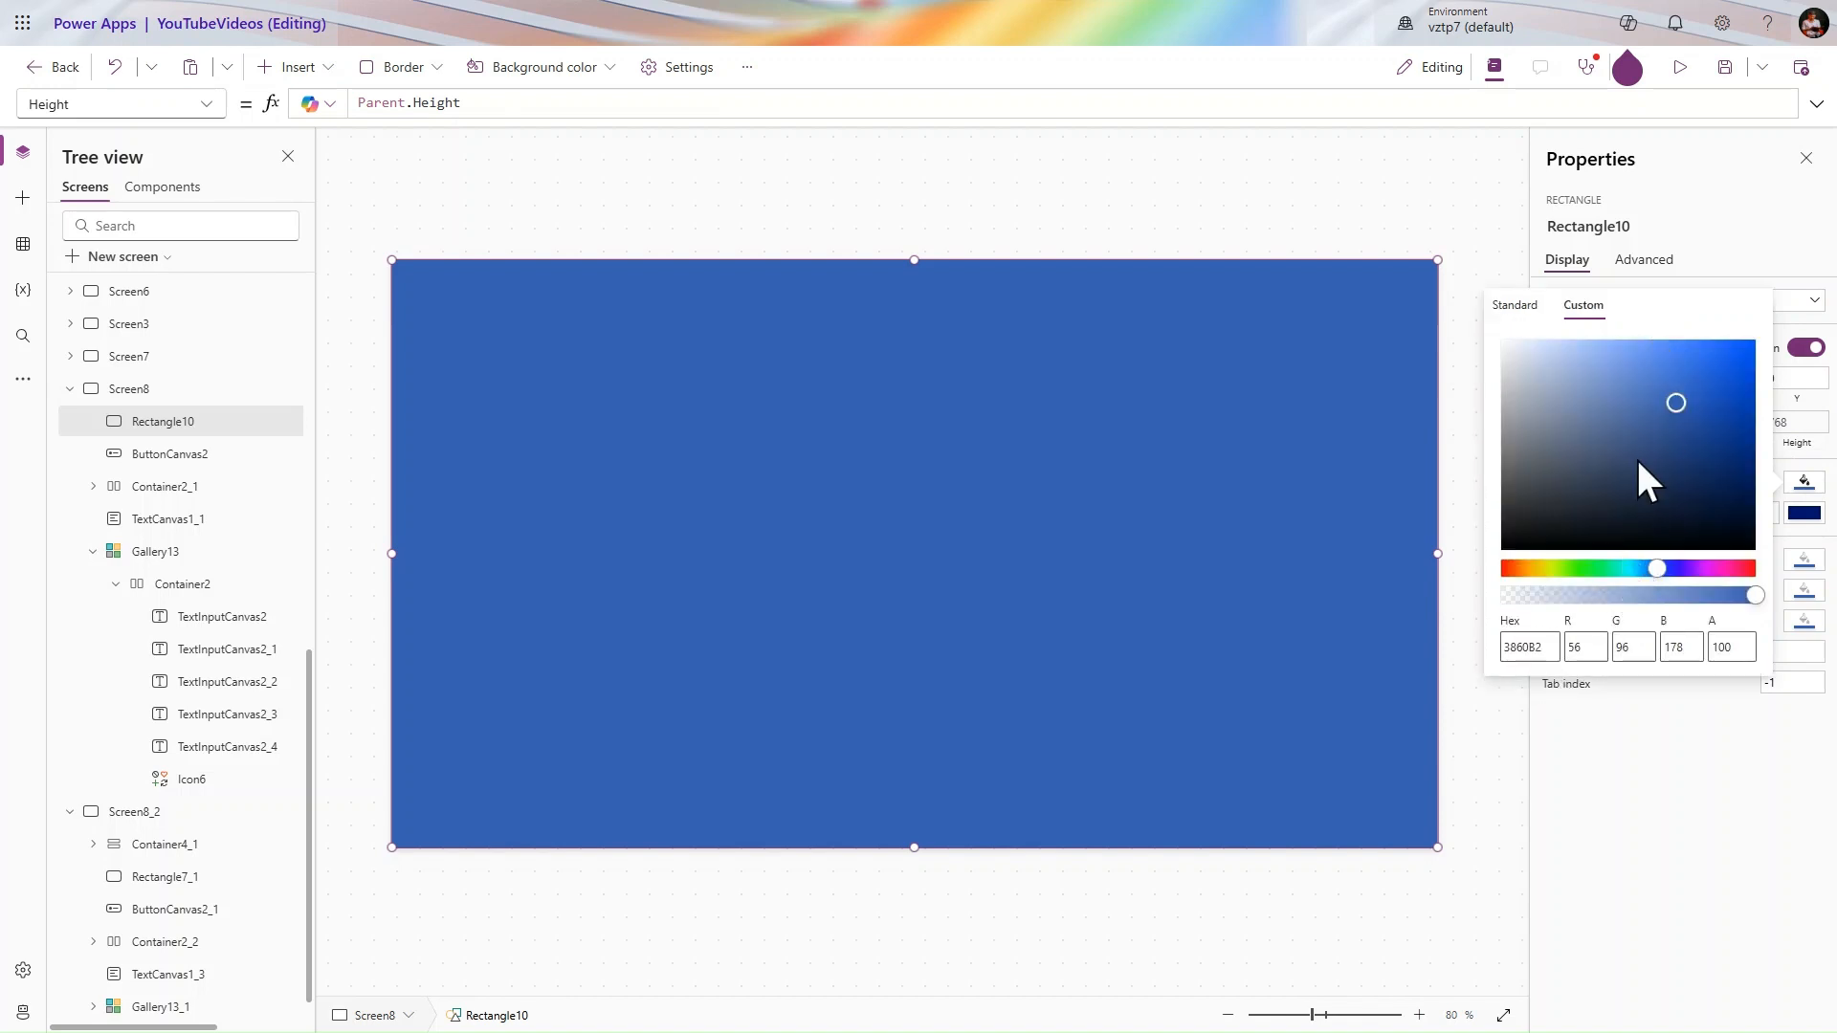
pyautogui.moveTo(1674, 394); pyautogui.dragTo(1464, 668)
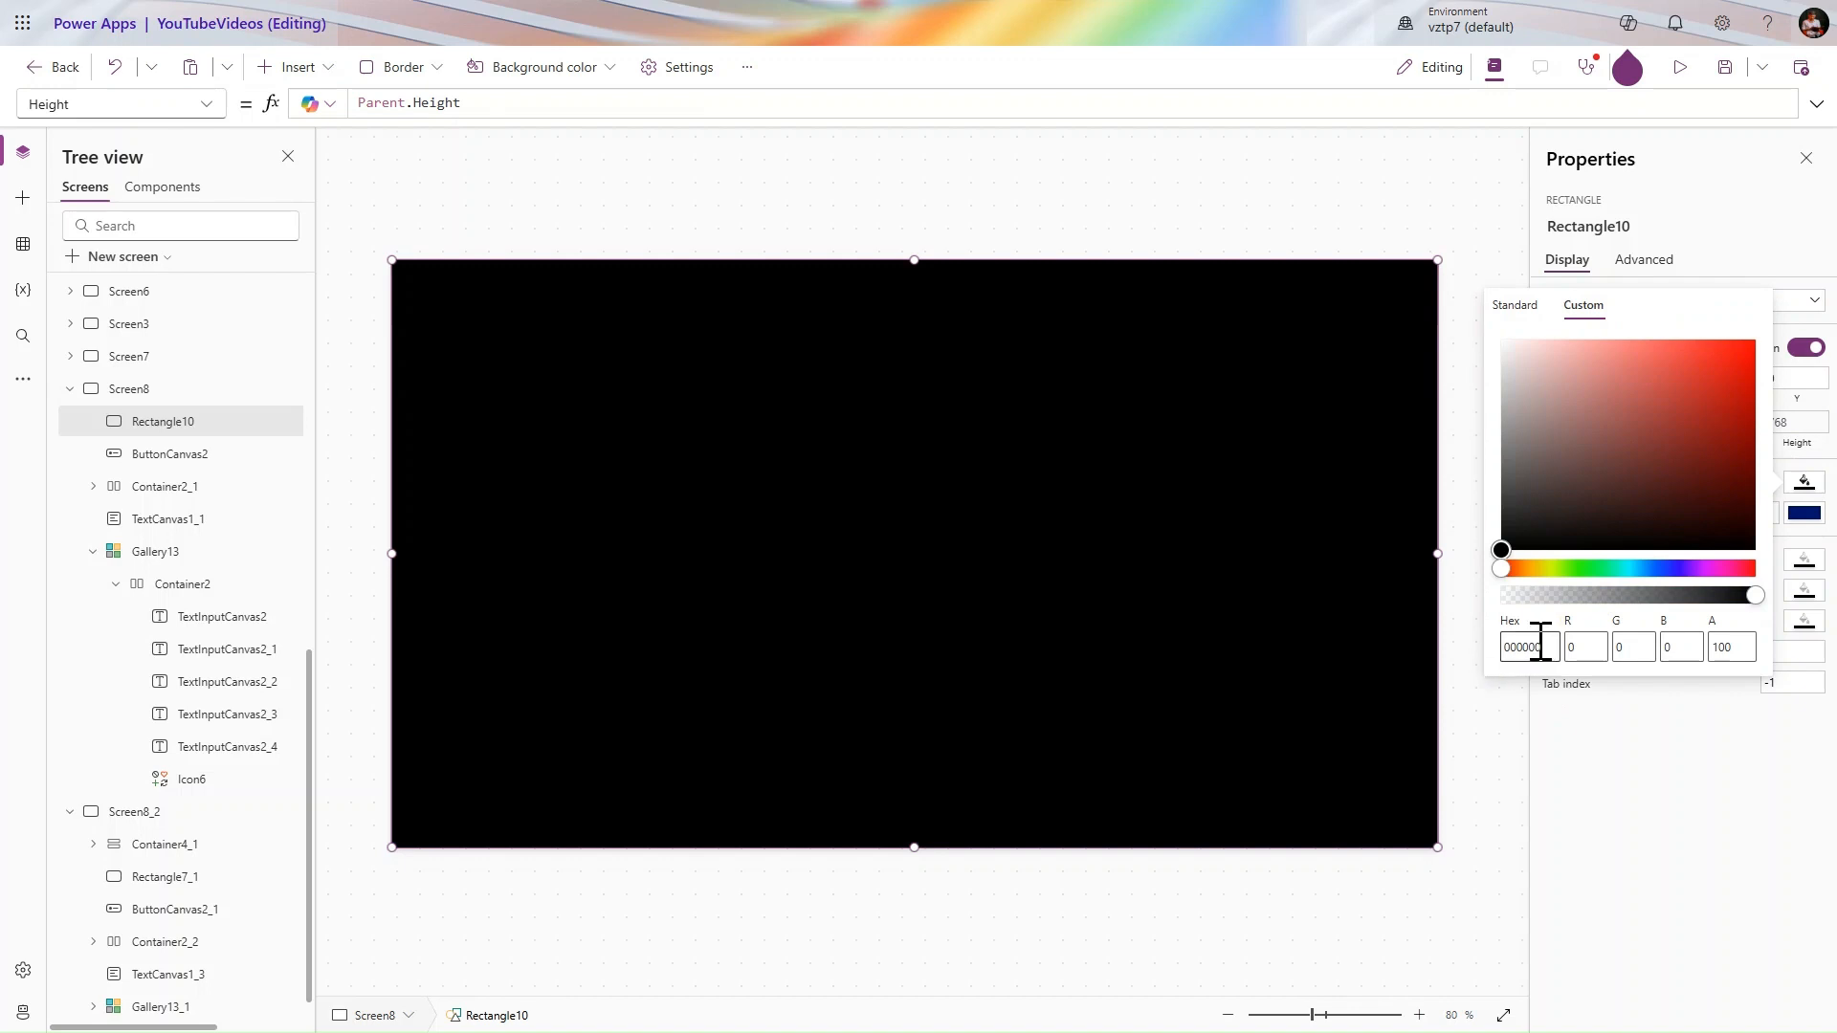
# - Try to make the overlay rectangle's black fill semi-transparent by entering a custom alpha value of 50
pyautogui.click(1735, 647)
pyautogui.doubleClick(1735, 646)
pyautogui.write('0')
pyautogui.press('Escape')
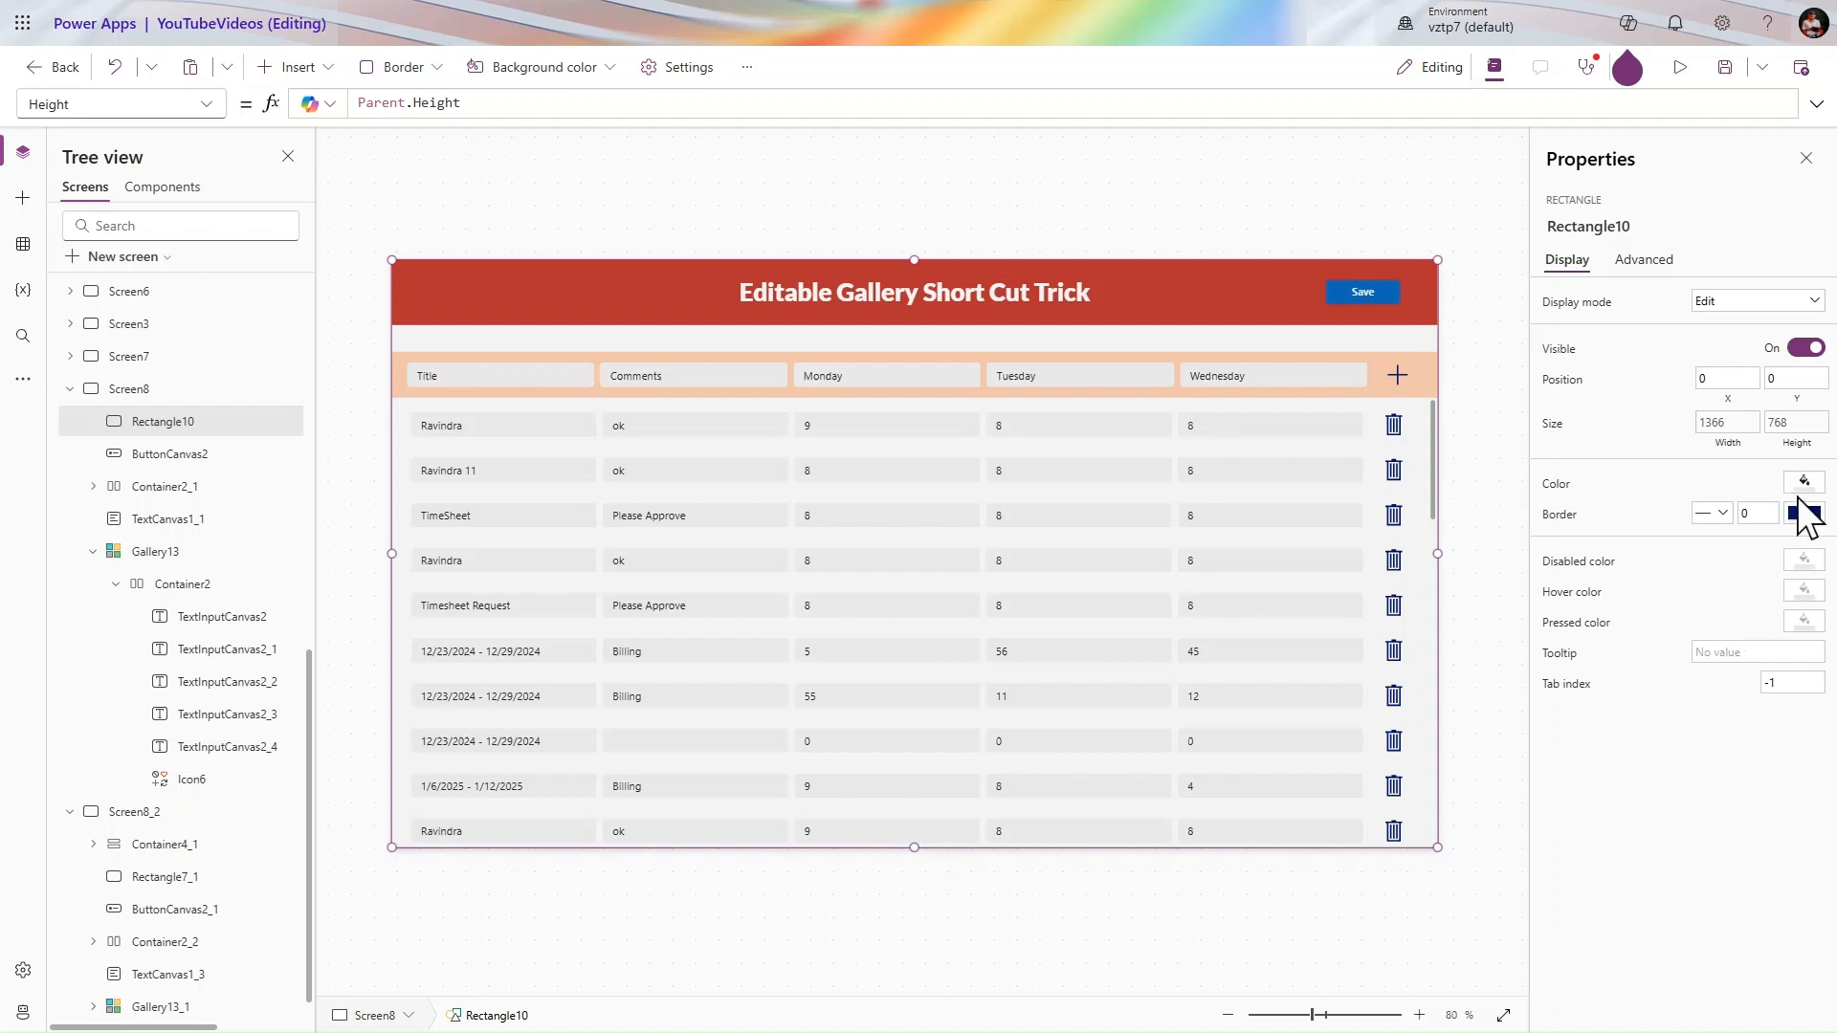
pyautogui.click(1557, 485)
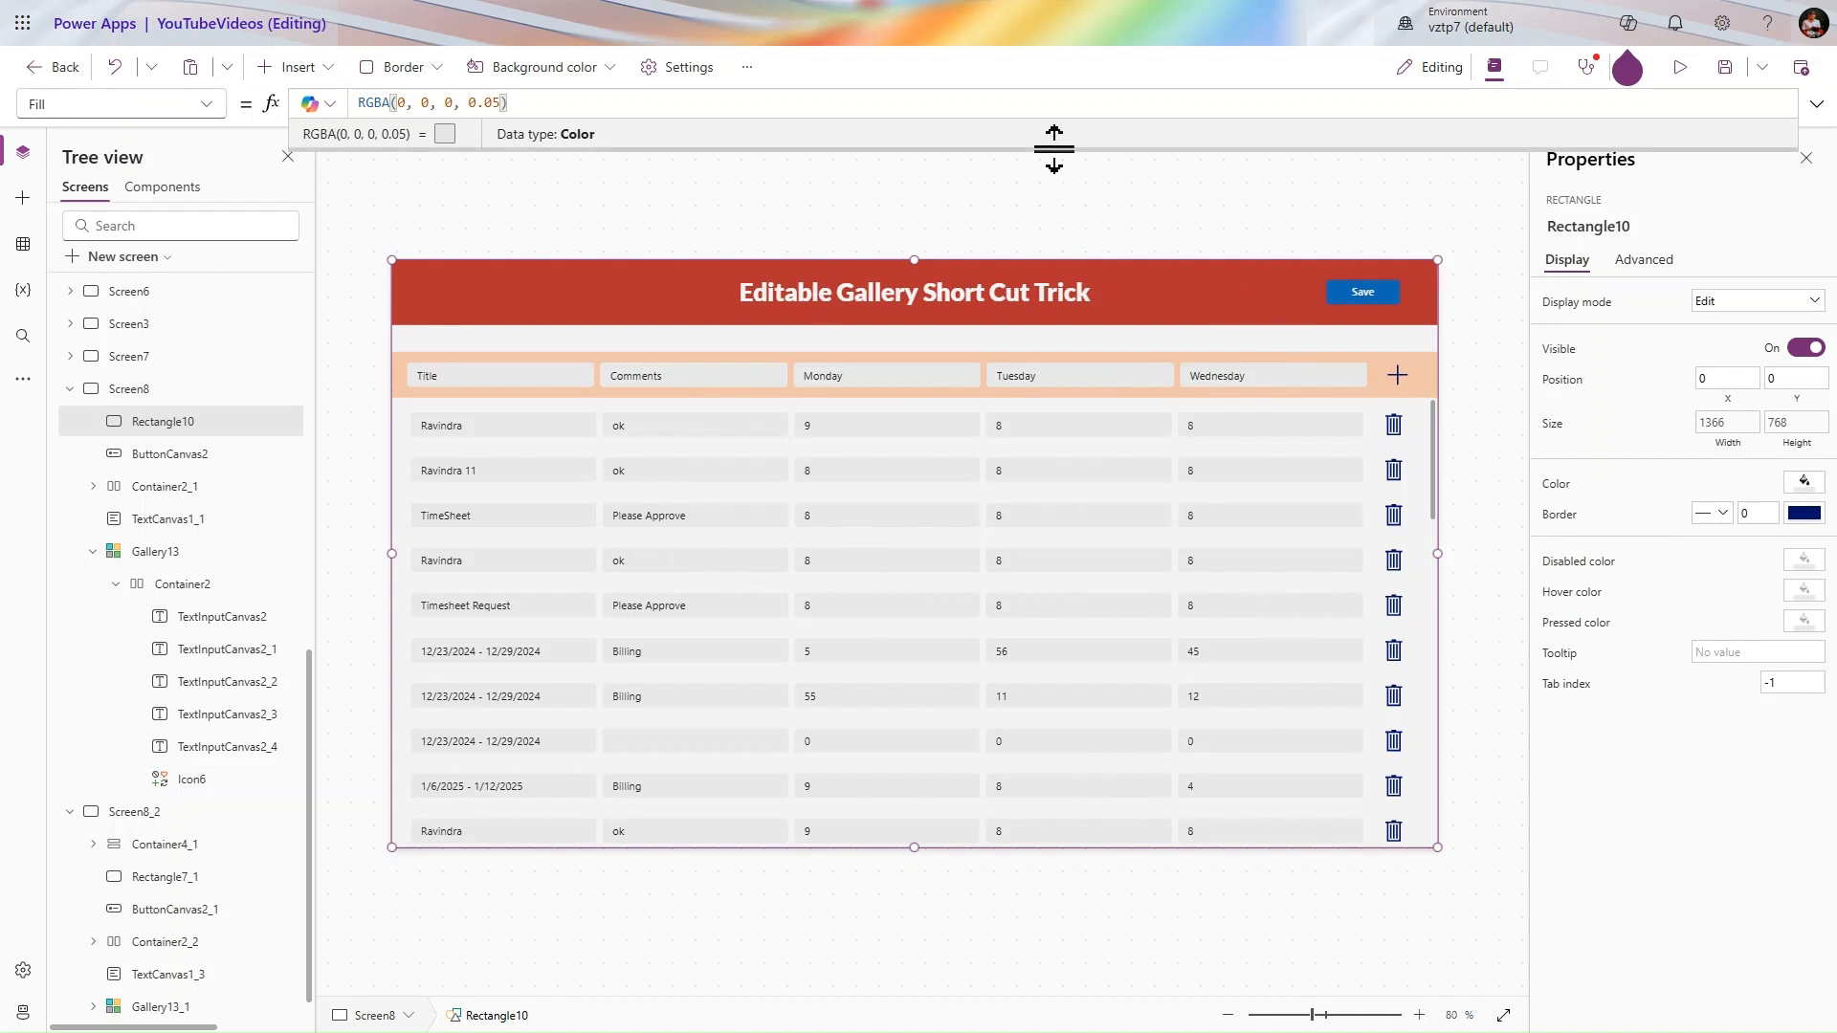
pyautogui.click(1803, 492)
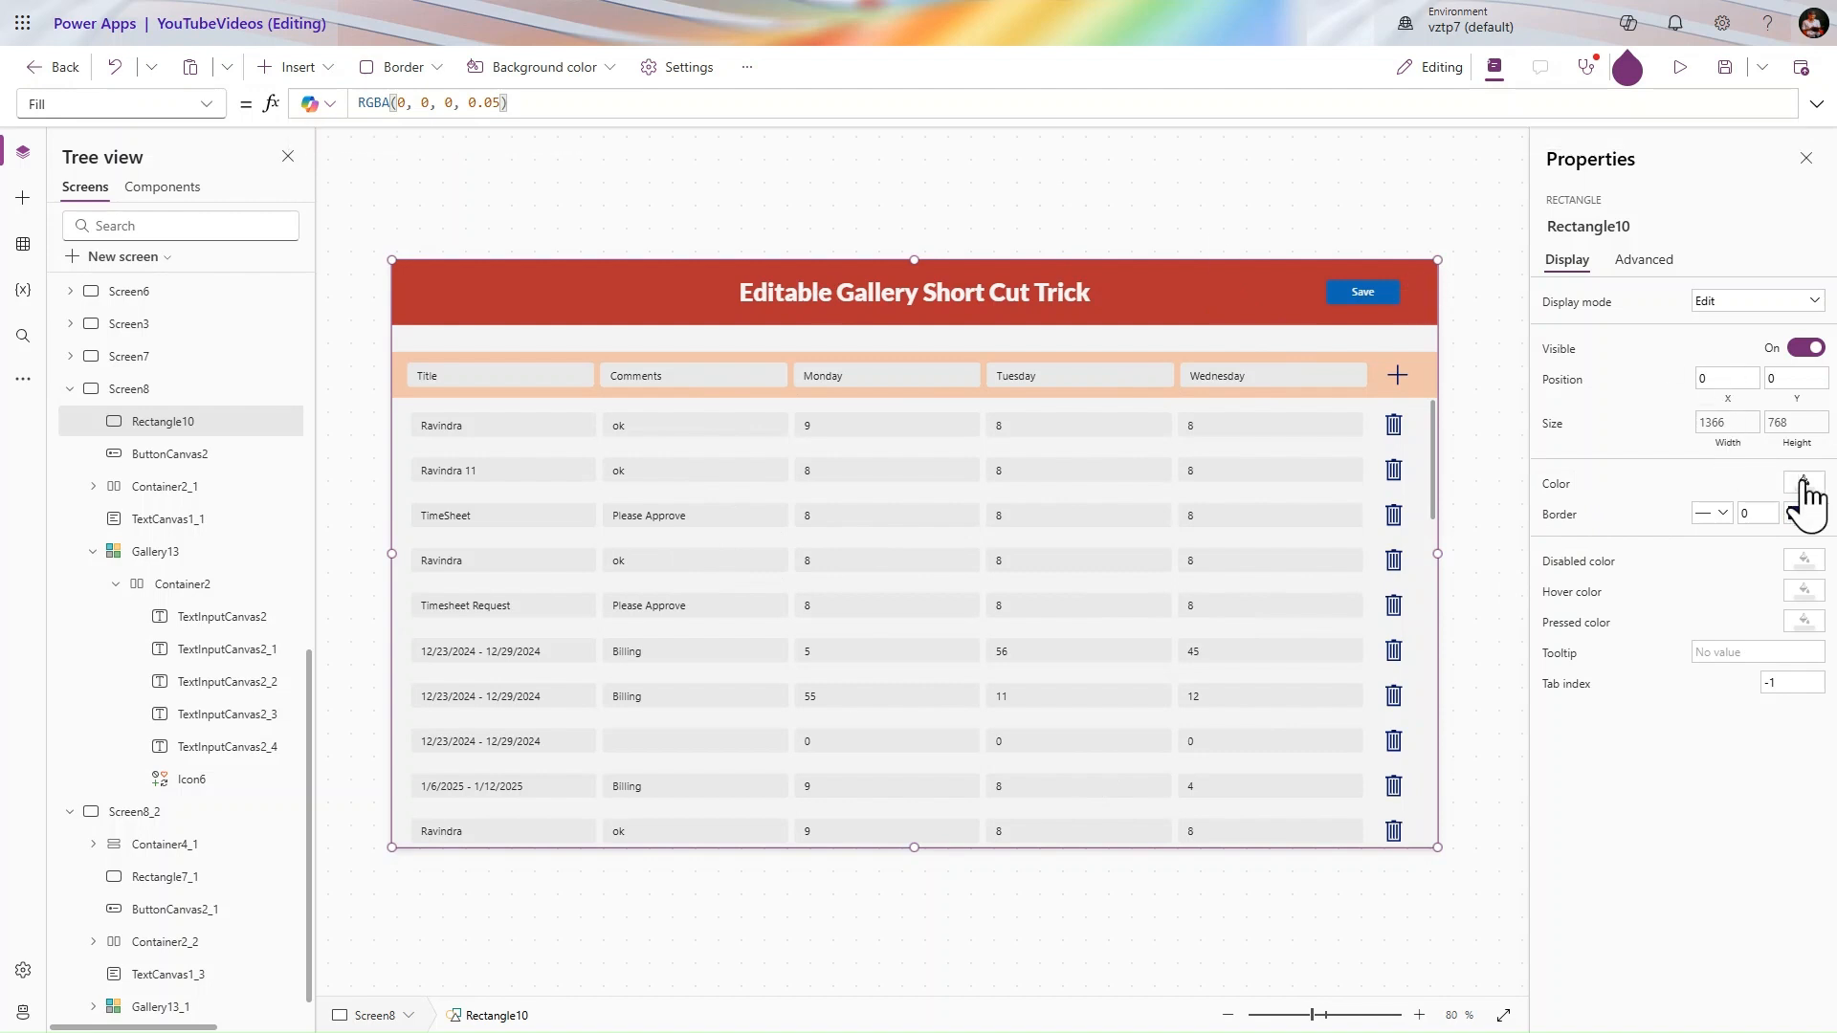
pyautogui.click(1642, 321)
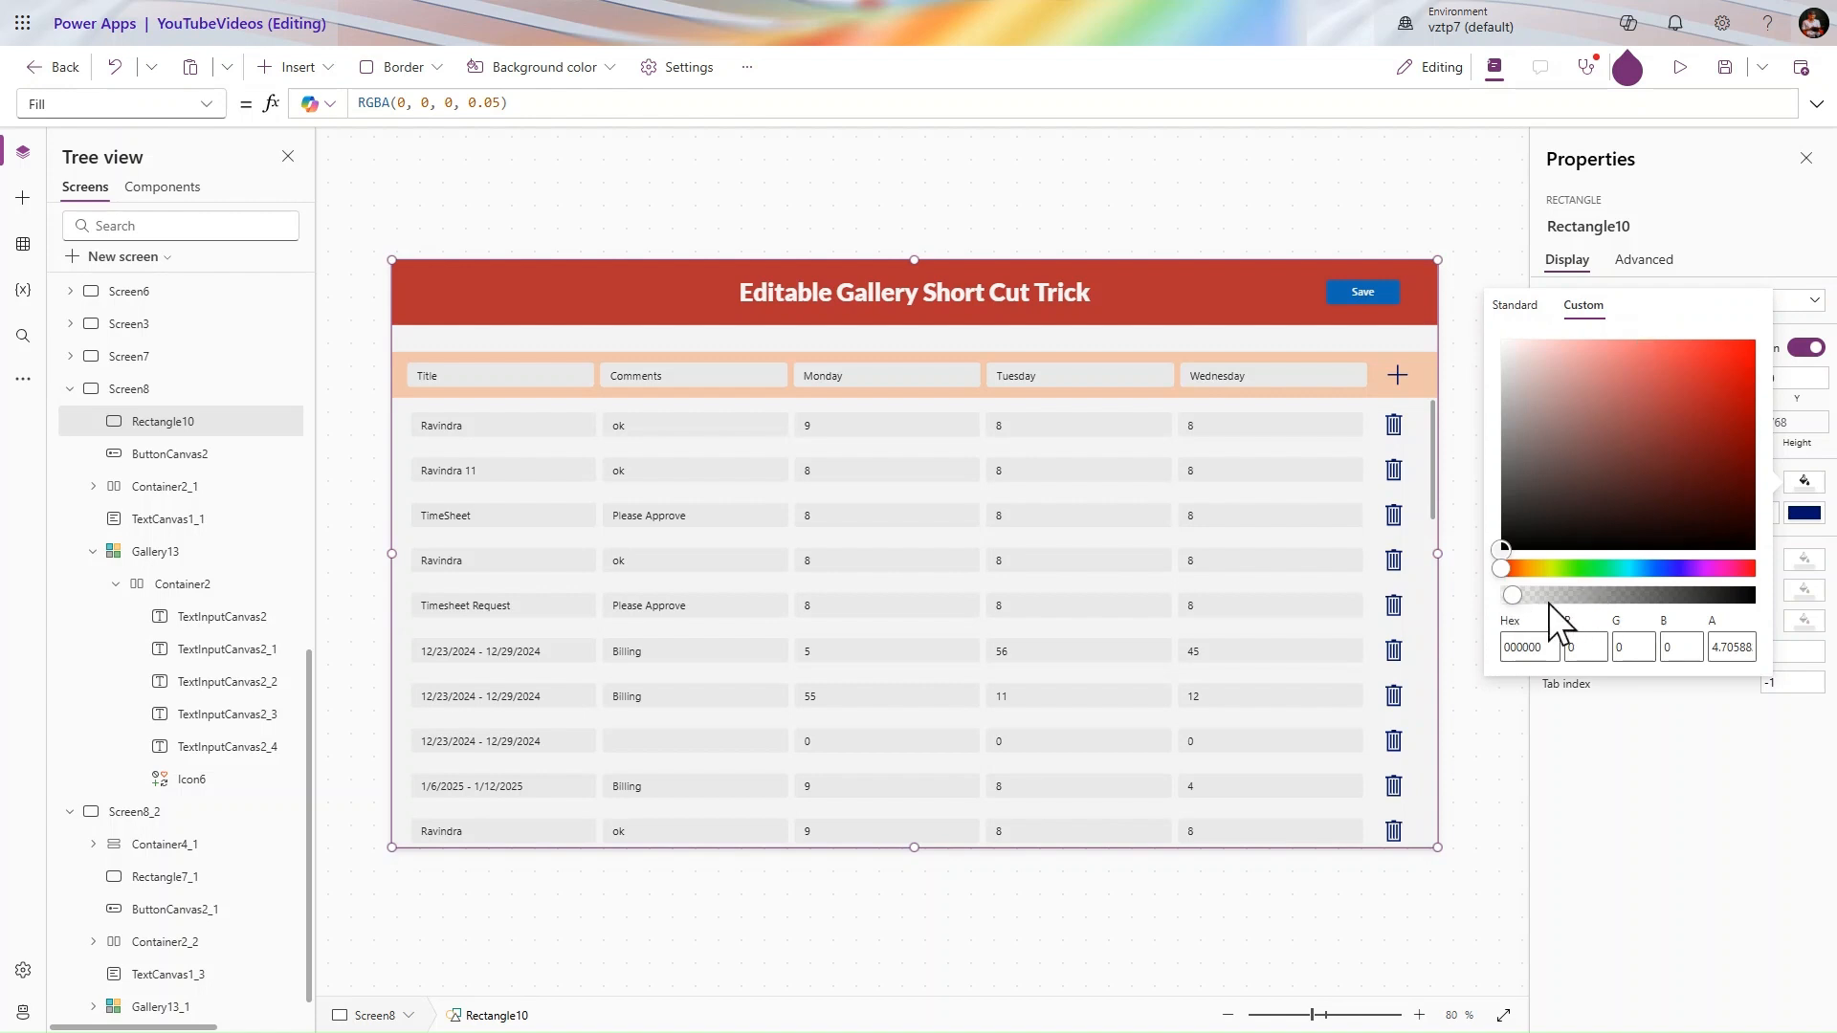
pyautogui.doubleClick(1731, 648)
pyautogui.write('50')
pyautogui.press('Return')
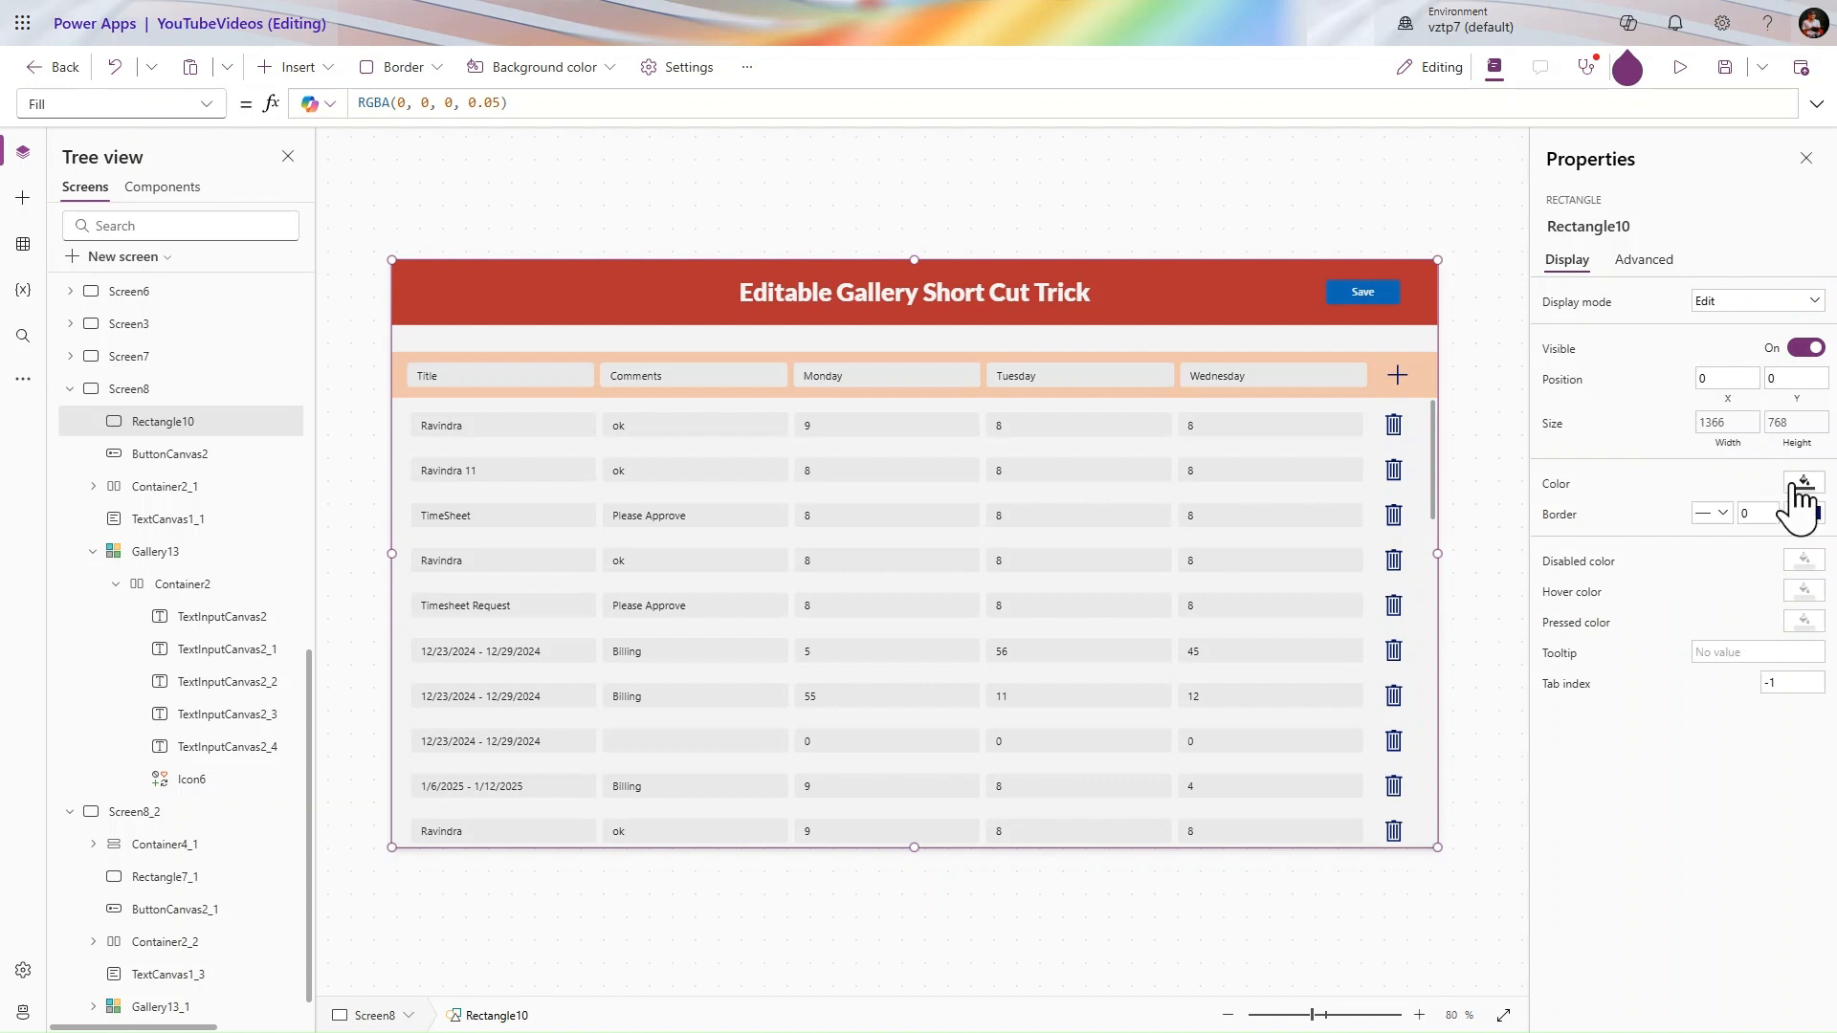
# - Change the rectangle's Fill formula to RGBA(0, 0, 0, 0.5)
pyautogui.click(497, 102)
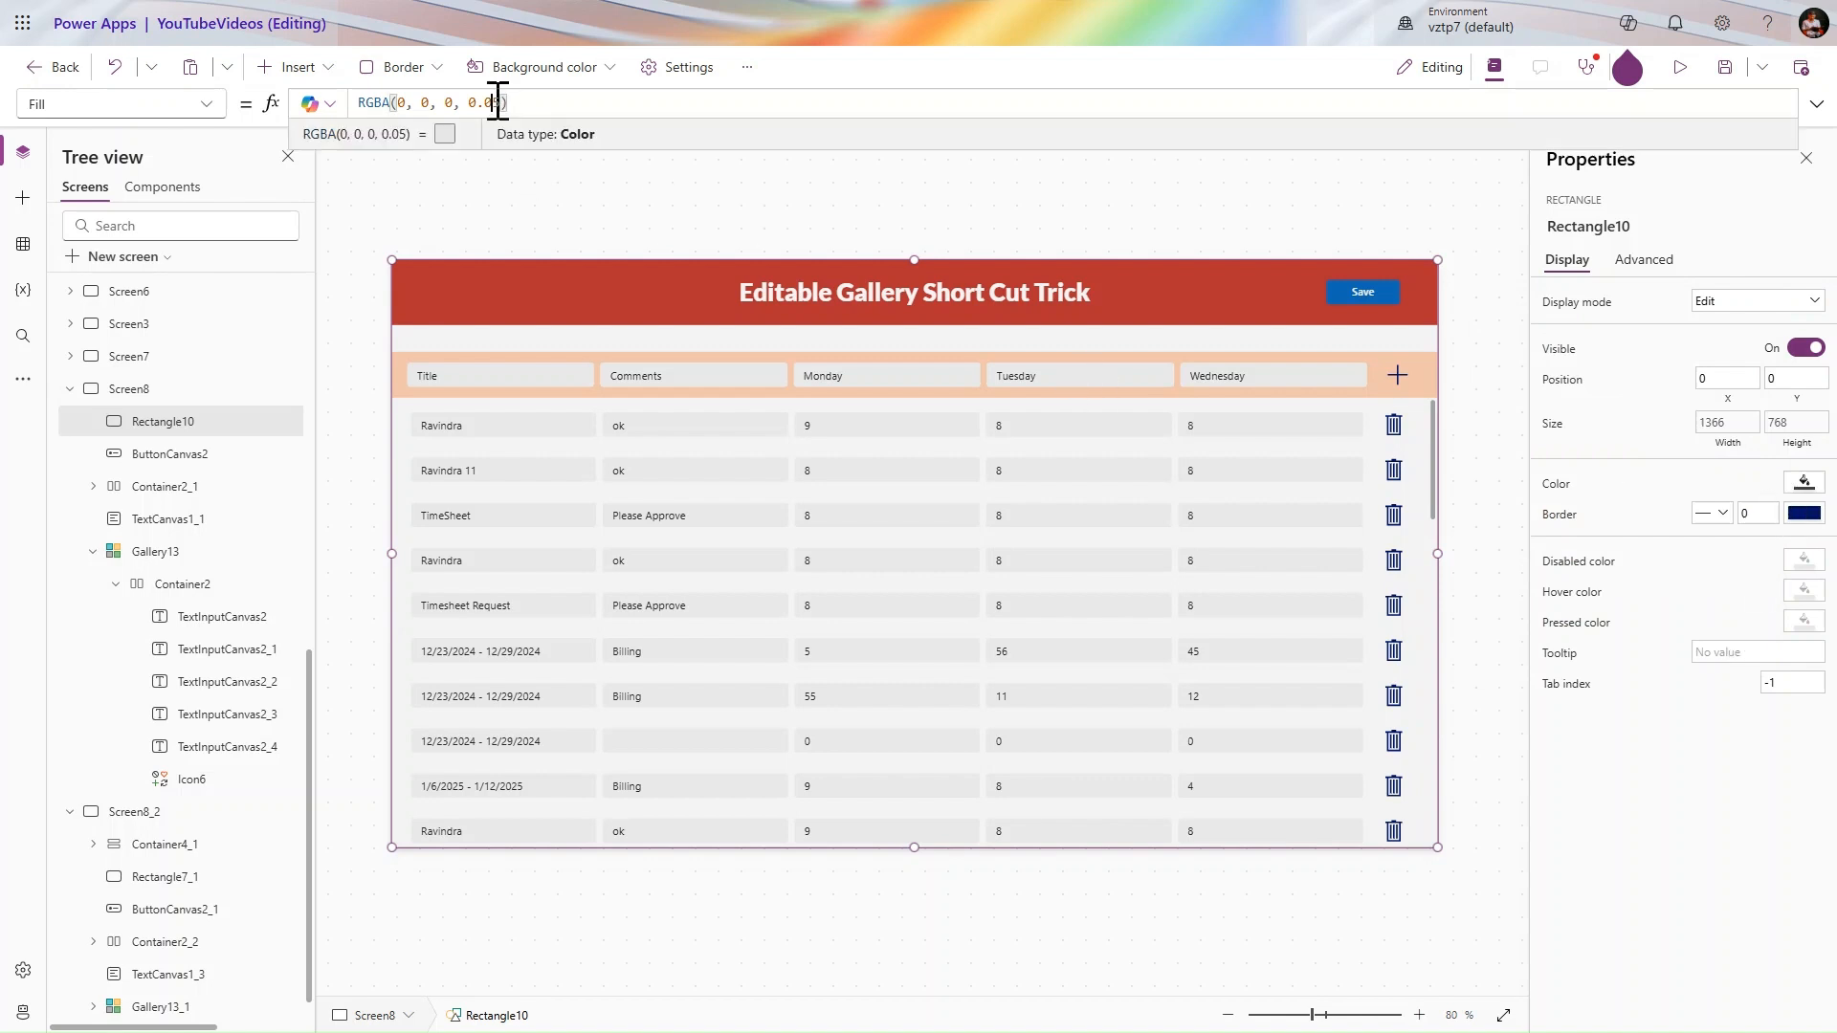
pyautogui.doubleClick(492, 102)
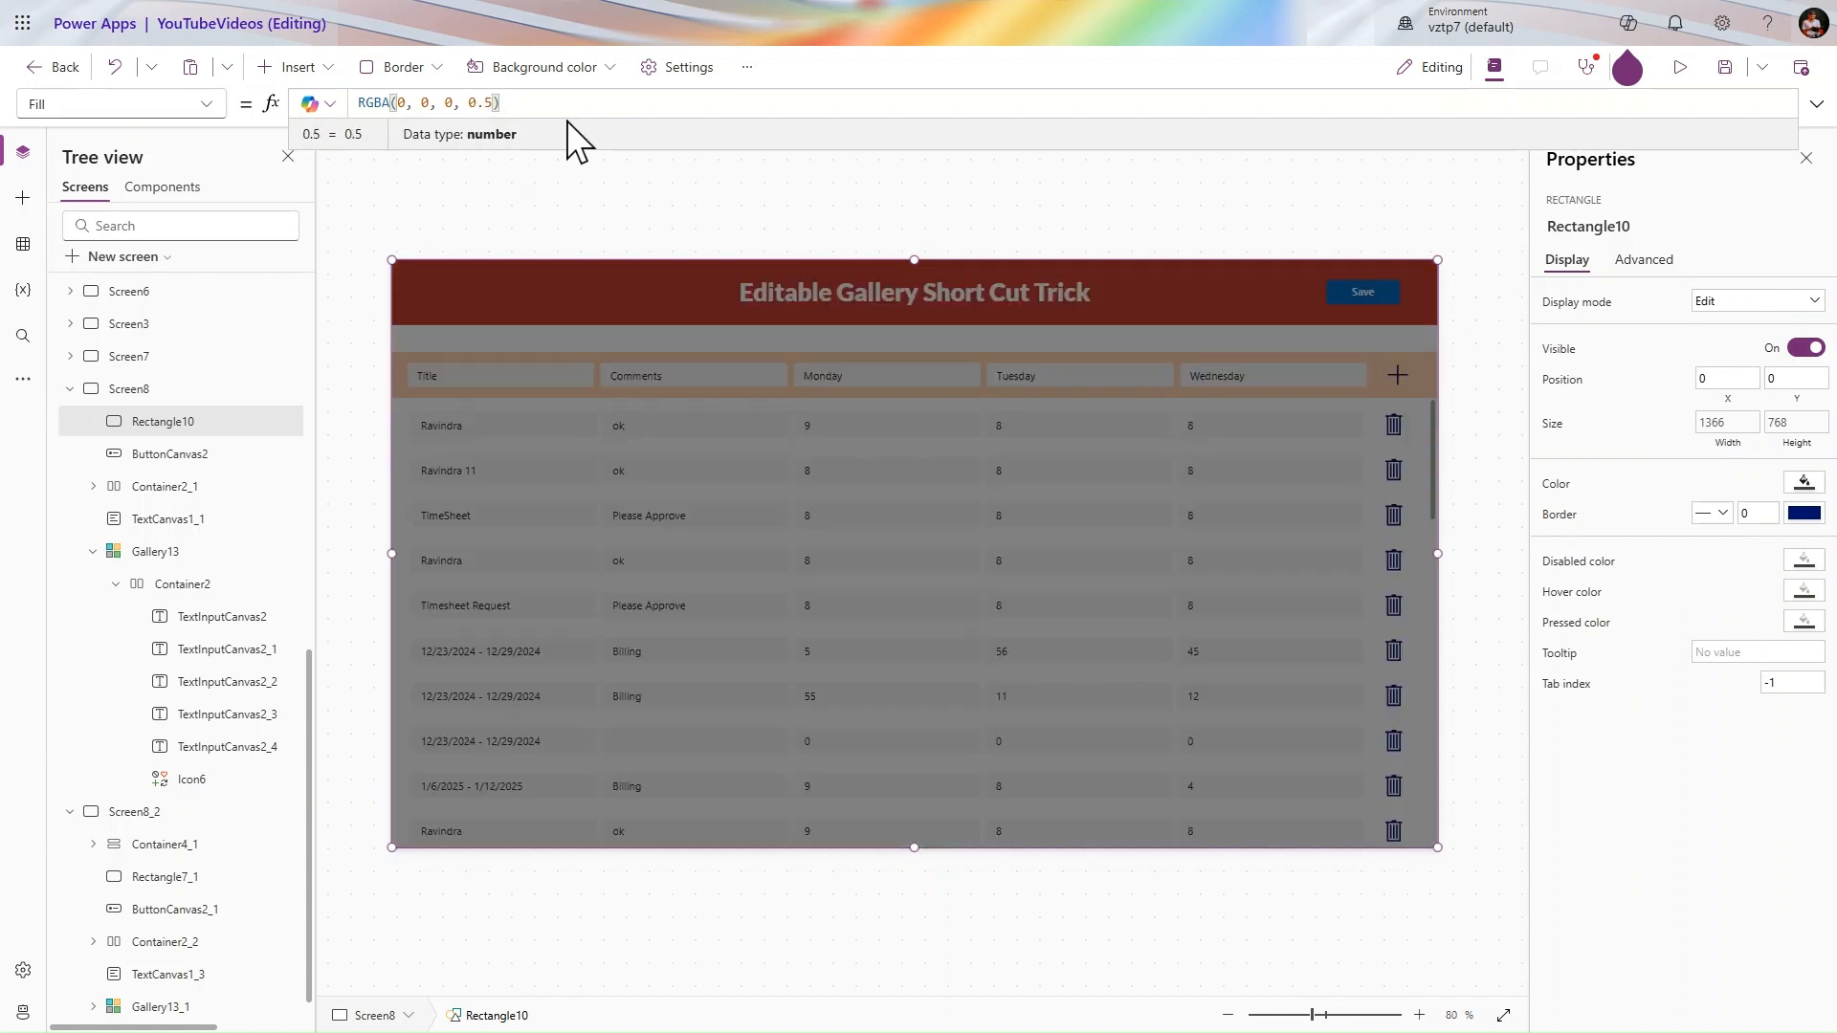
pyautogui.click(590, 108)
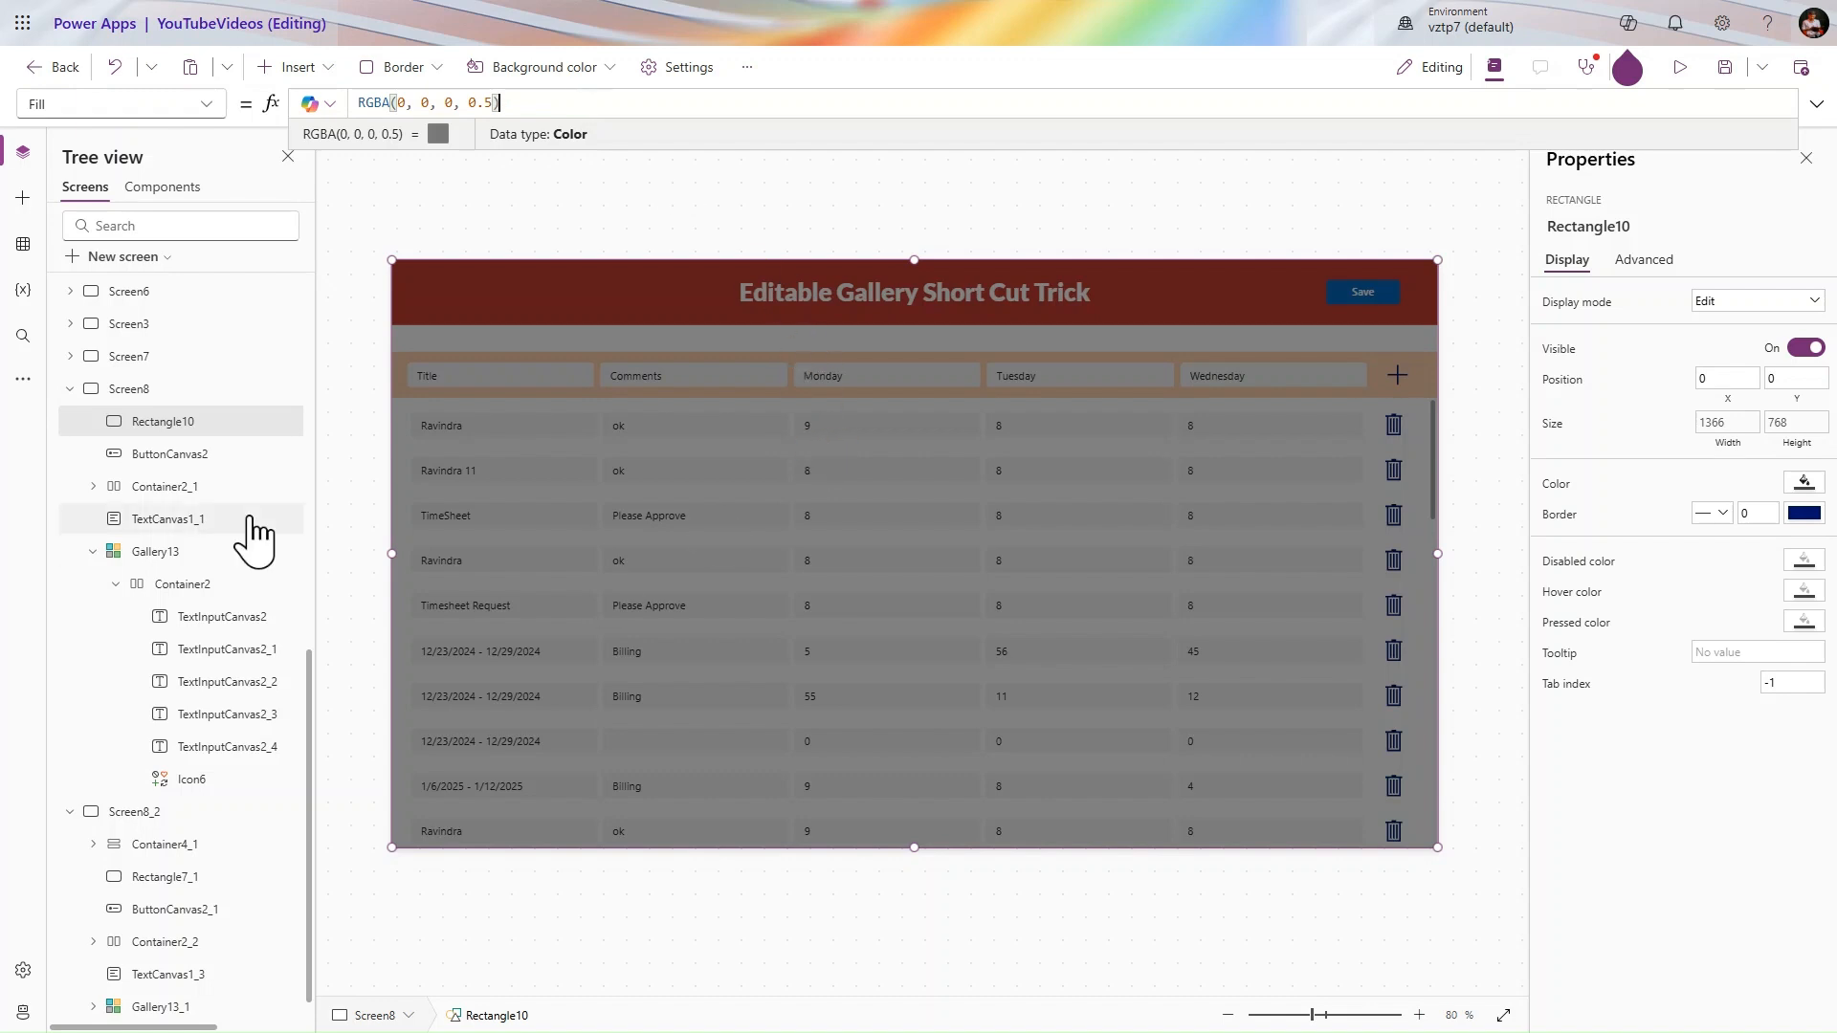
# - Insert a vertical container on Screen8, searching the insertable controls for "ver"
pyautogui.click(326, 68)
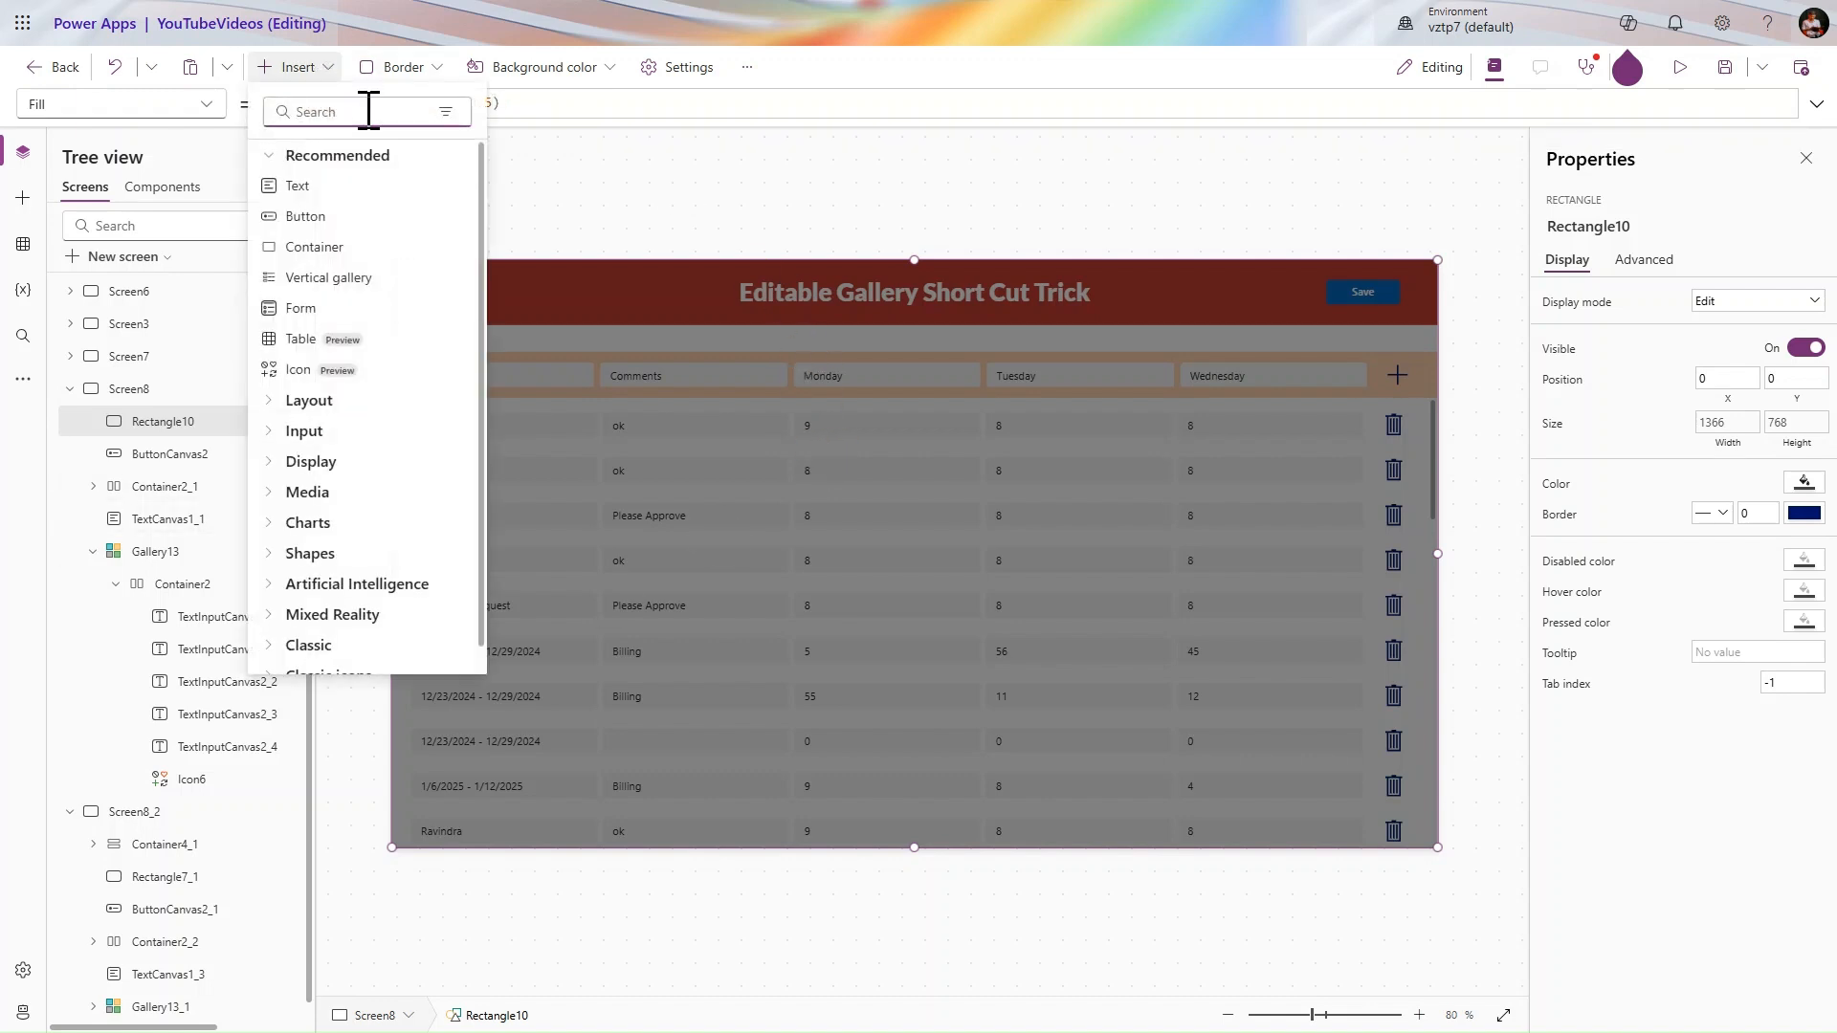
pyautogui.write('ver')
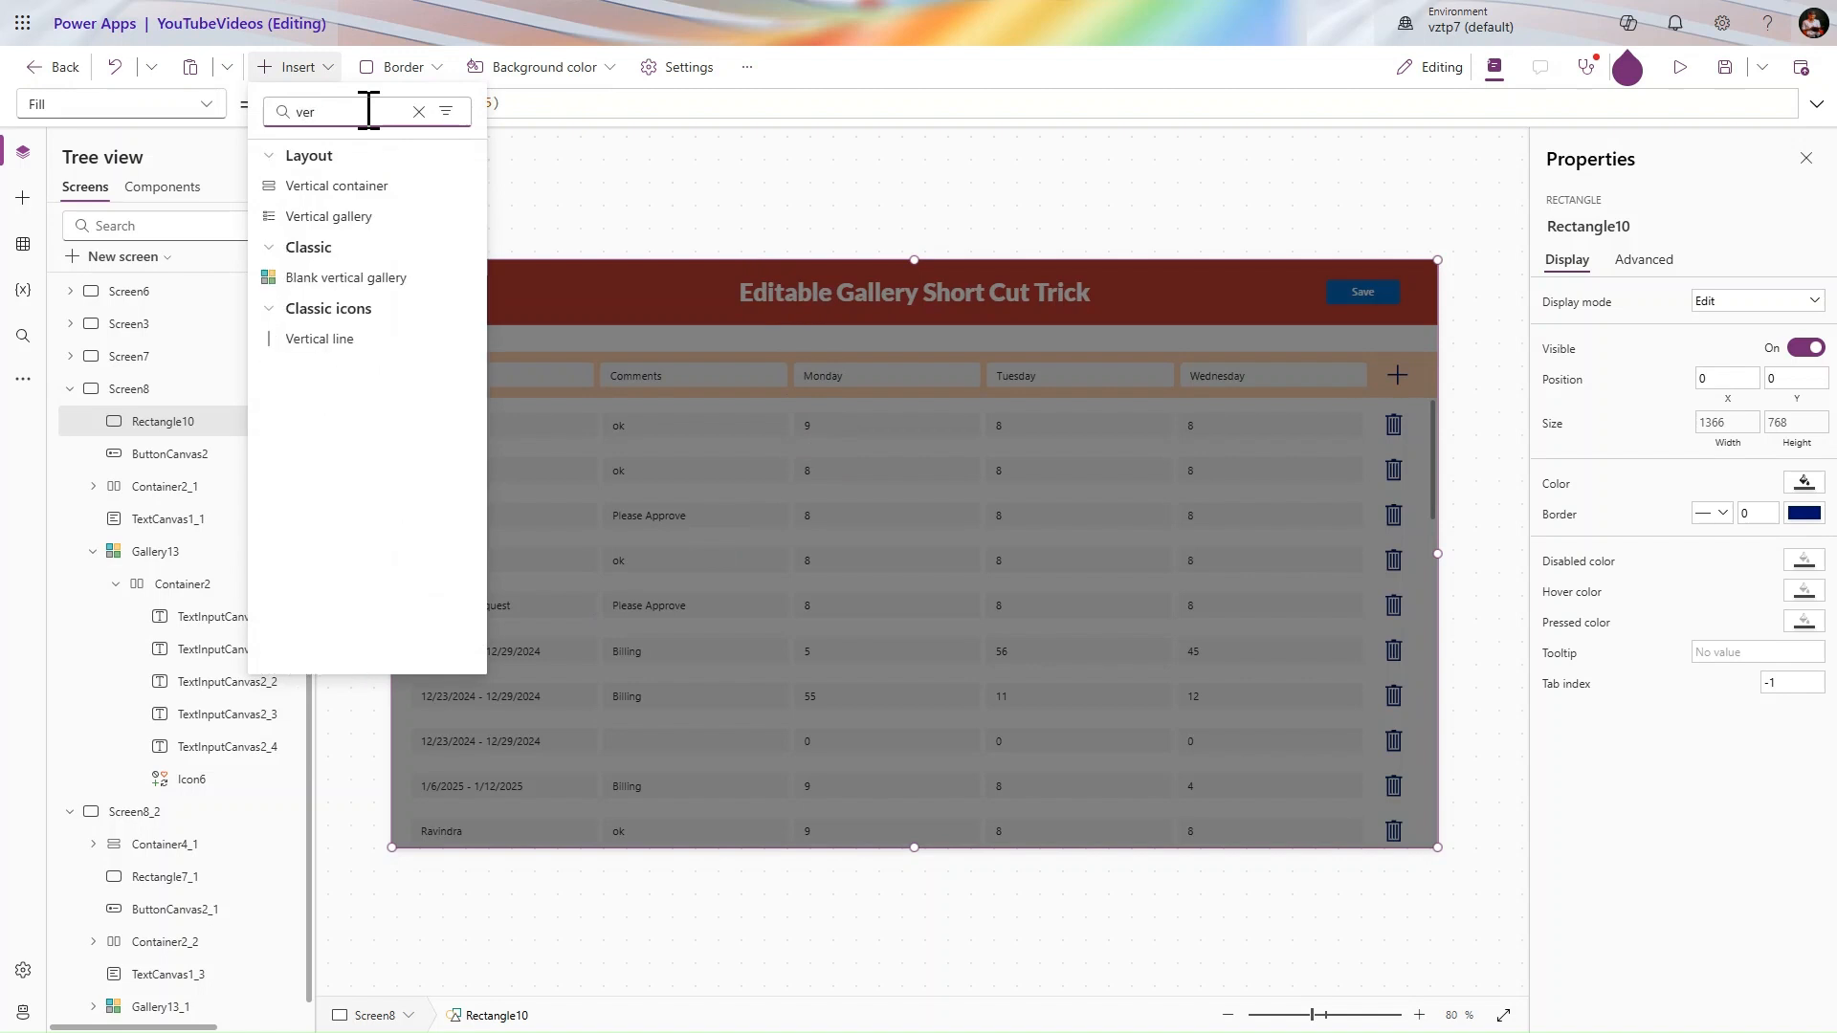
pyautogui.click(354, 193)
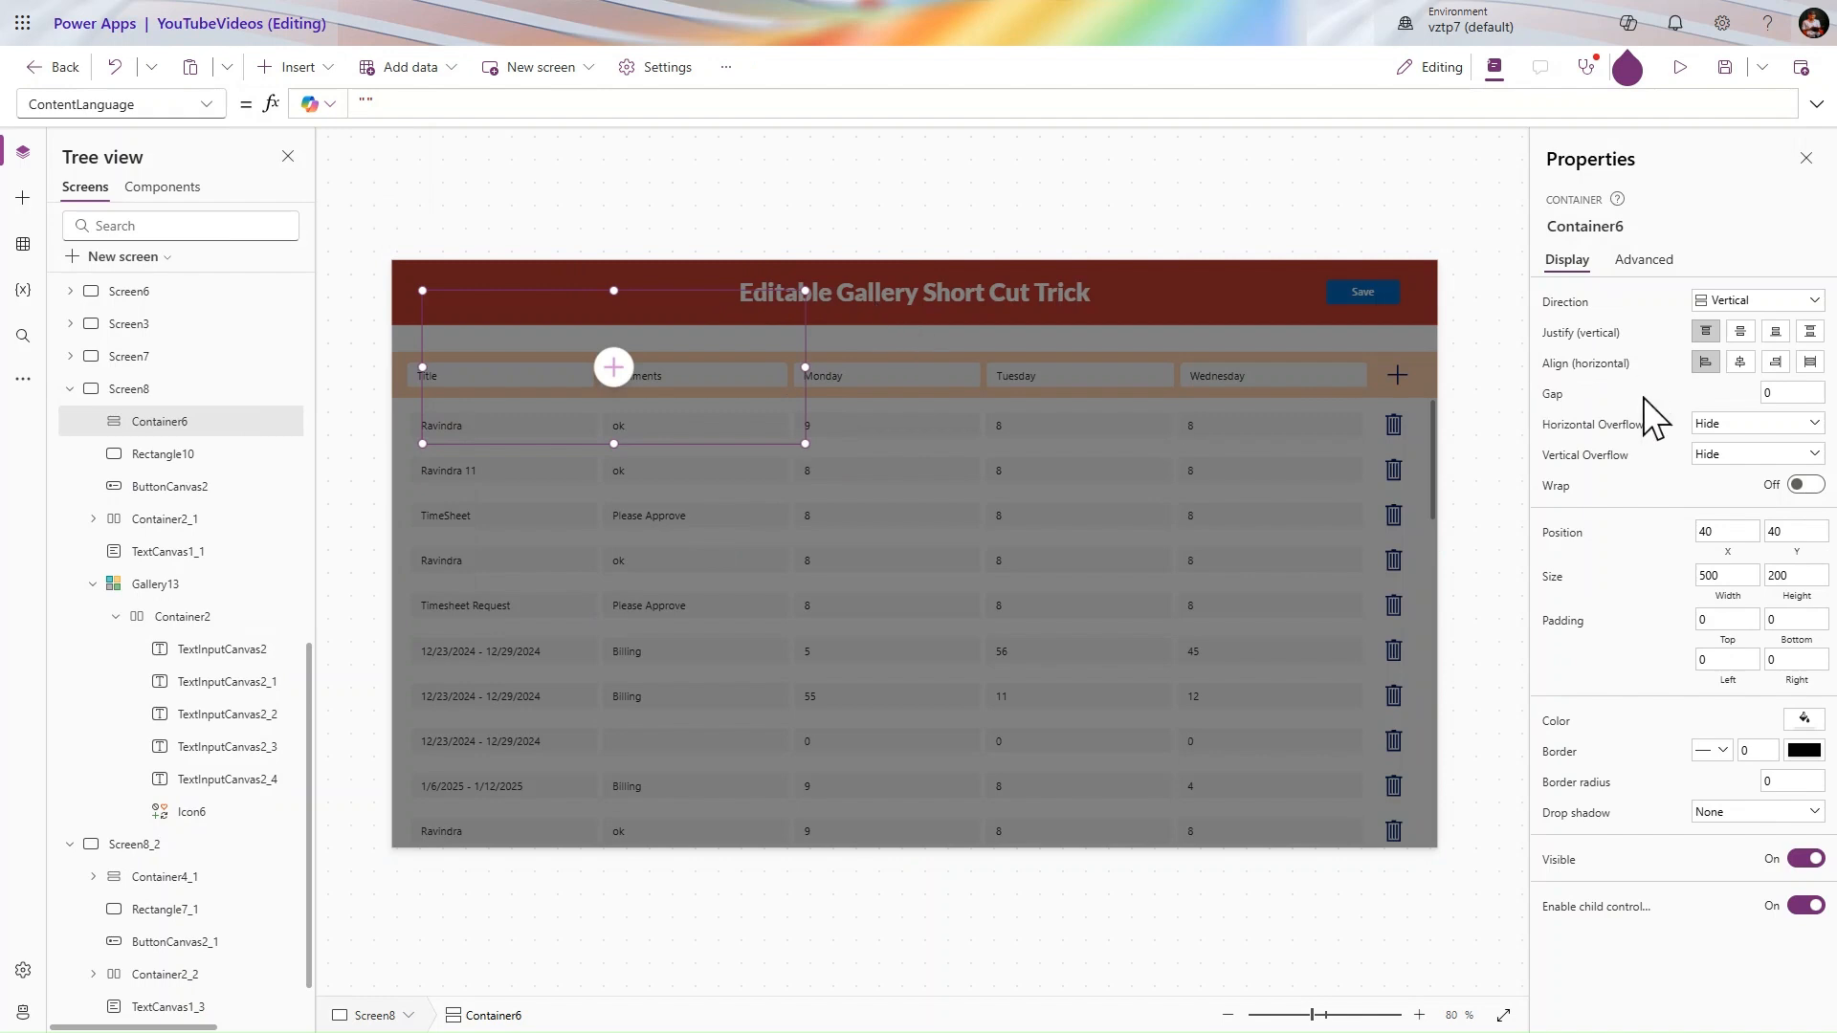
# - Centre the new container horizontally by setting its X to (Parent.Width-Self.Width)/2
pyautogui.click(1732, 552)
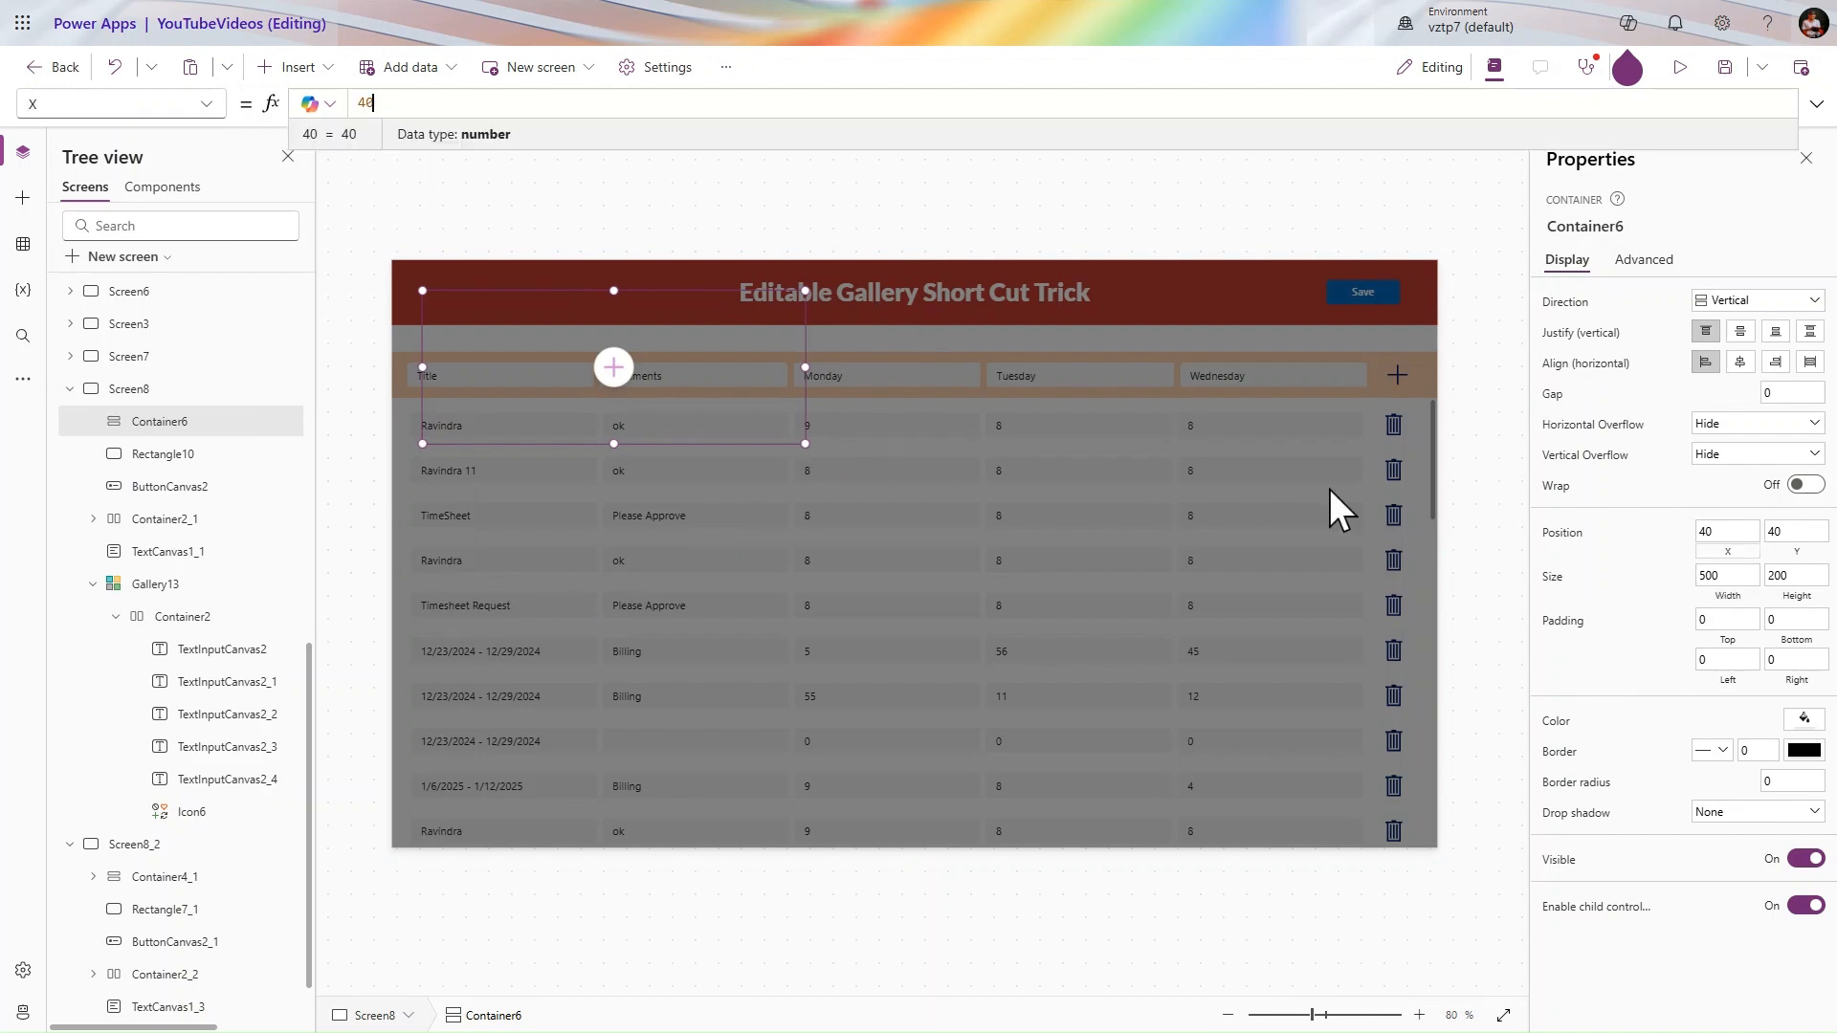
pyautogui.click(761, 105)
pyautogui.write('p')
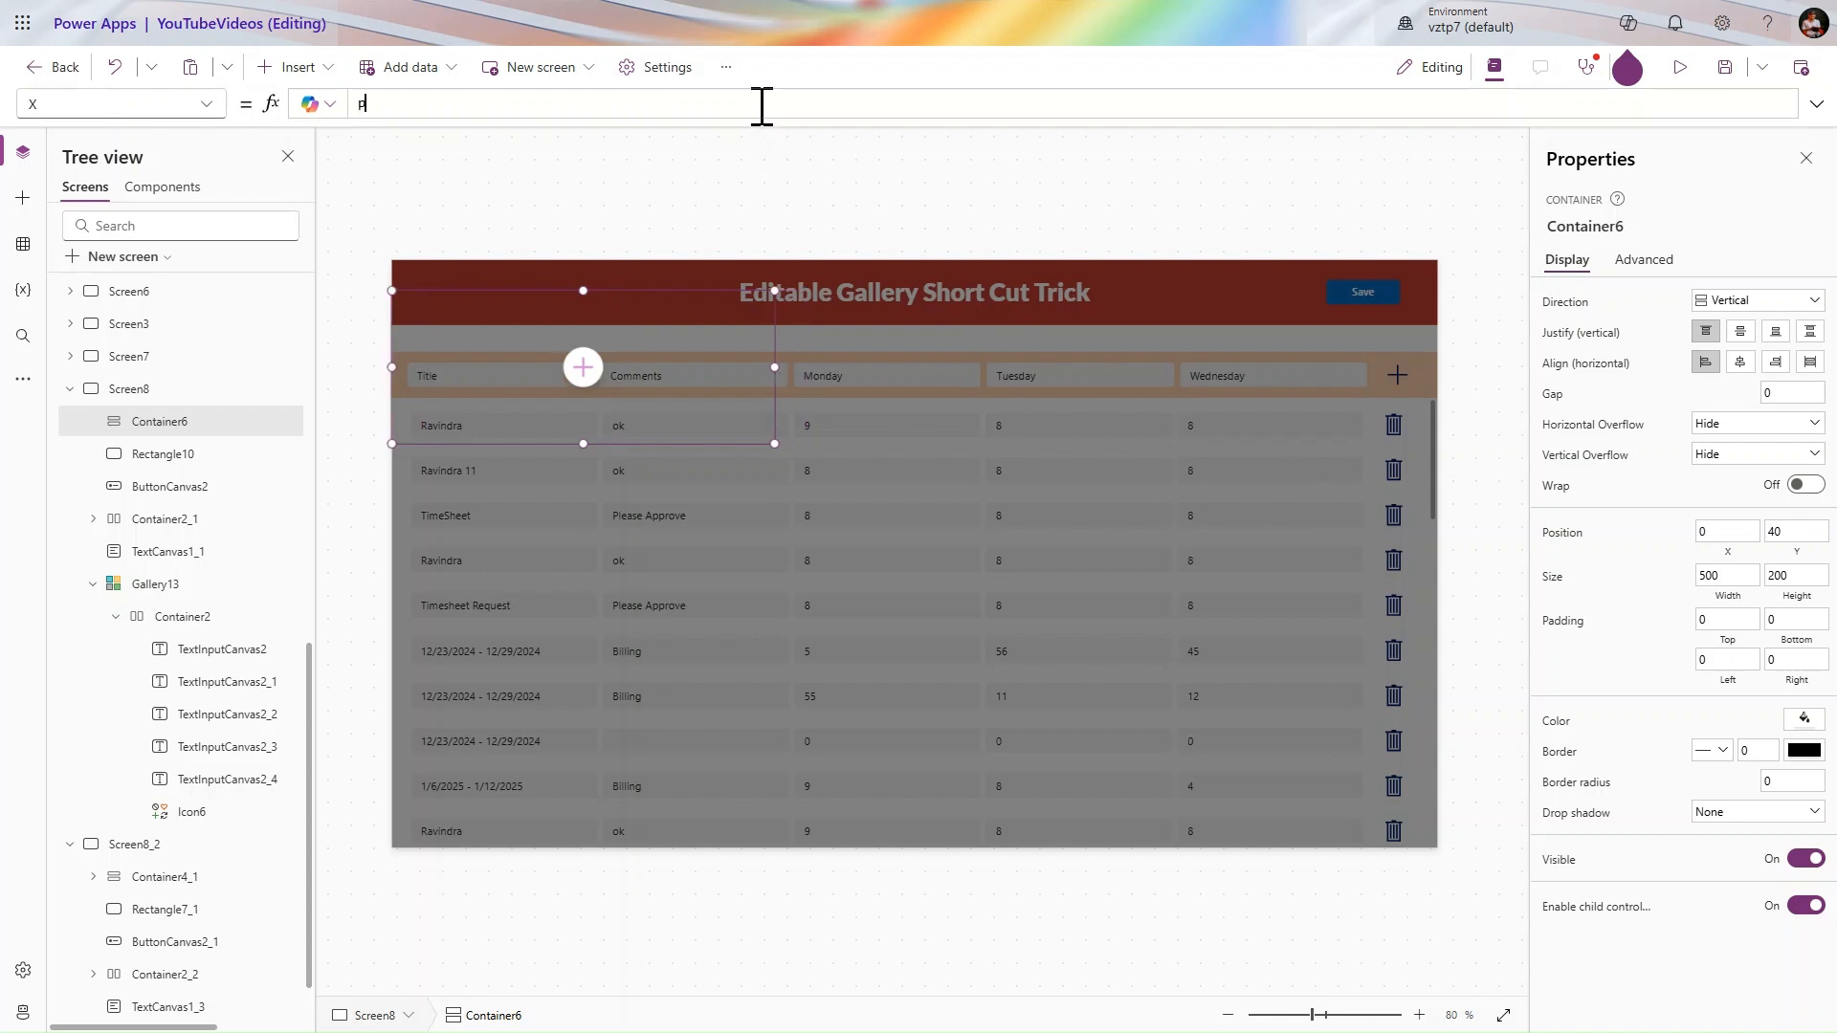
pyautogui.write('are')
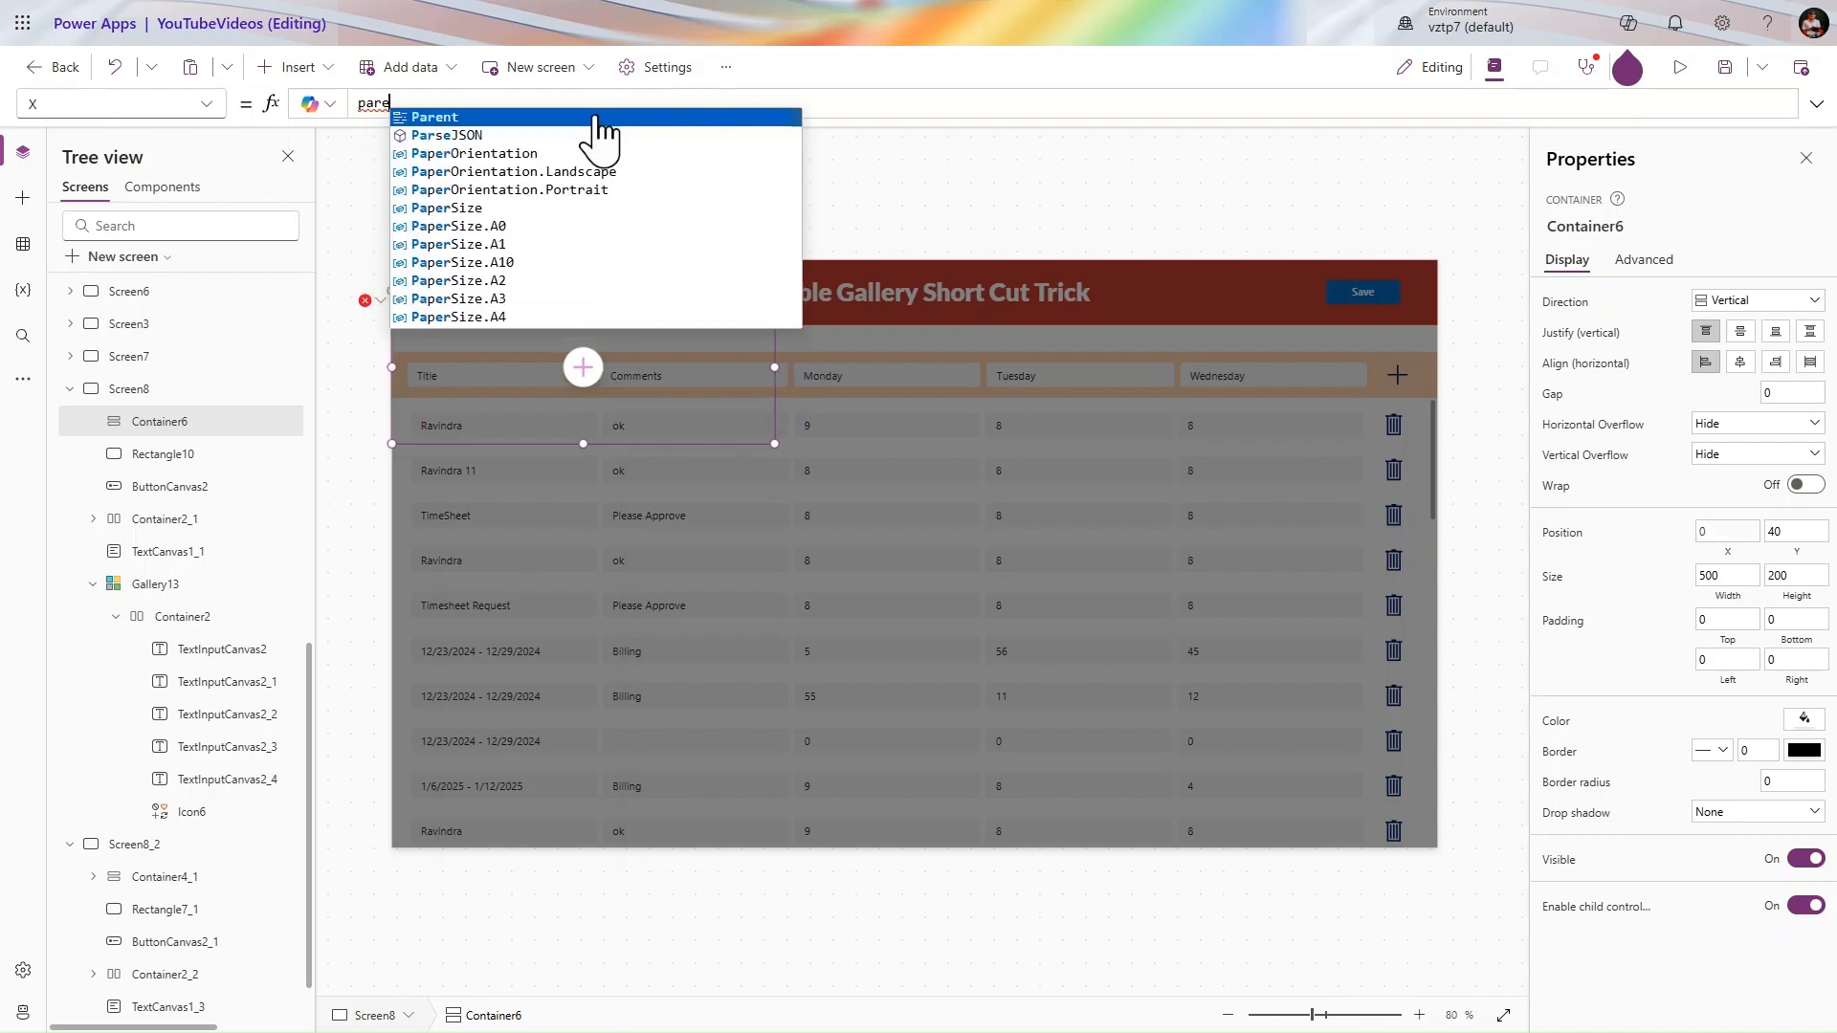
pyautogui.click(597, 117)
pyautogui.write('.Width')
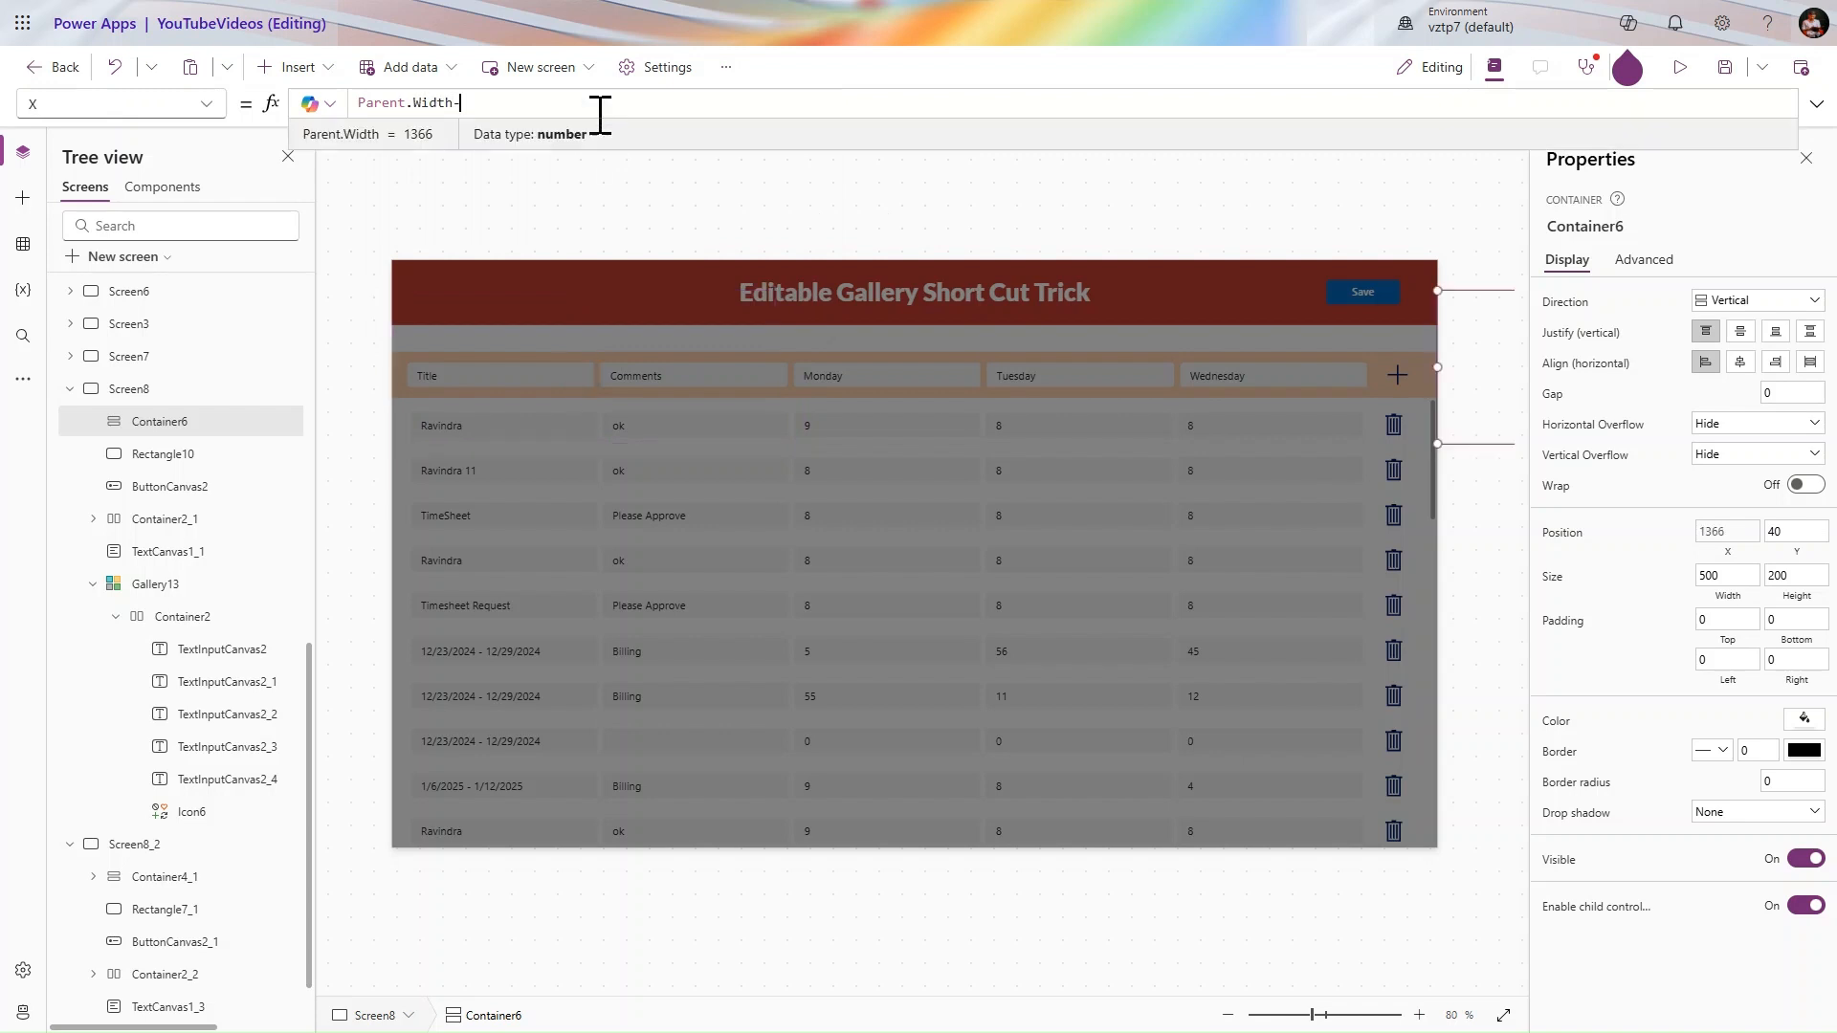
pyautogui.write('-self')
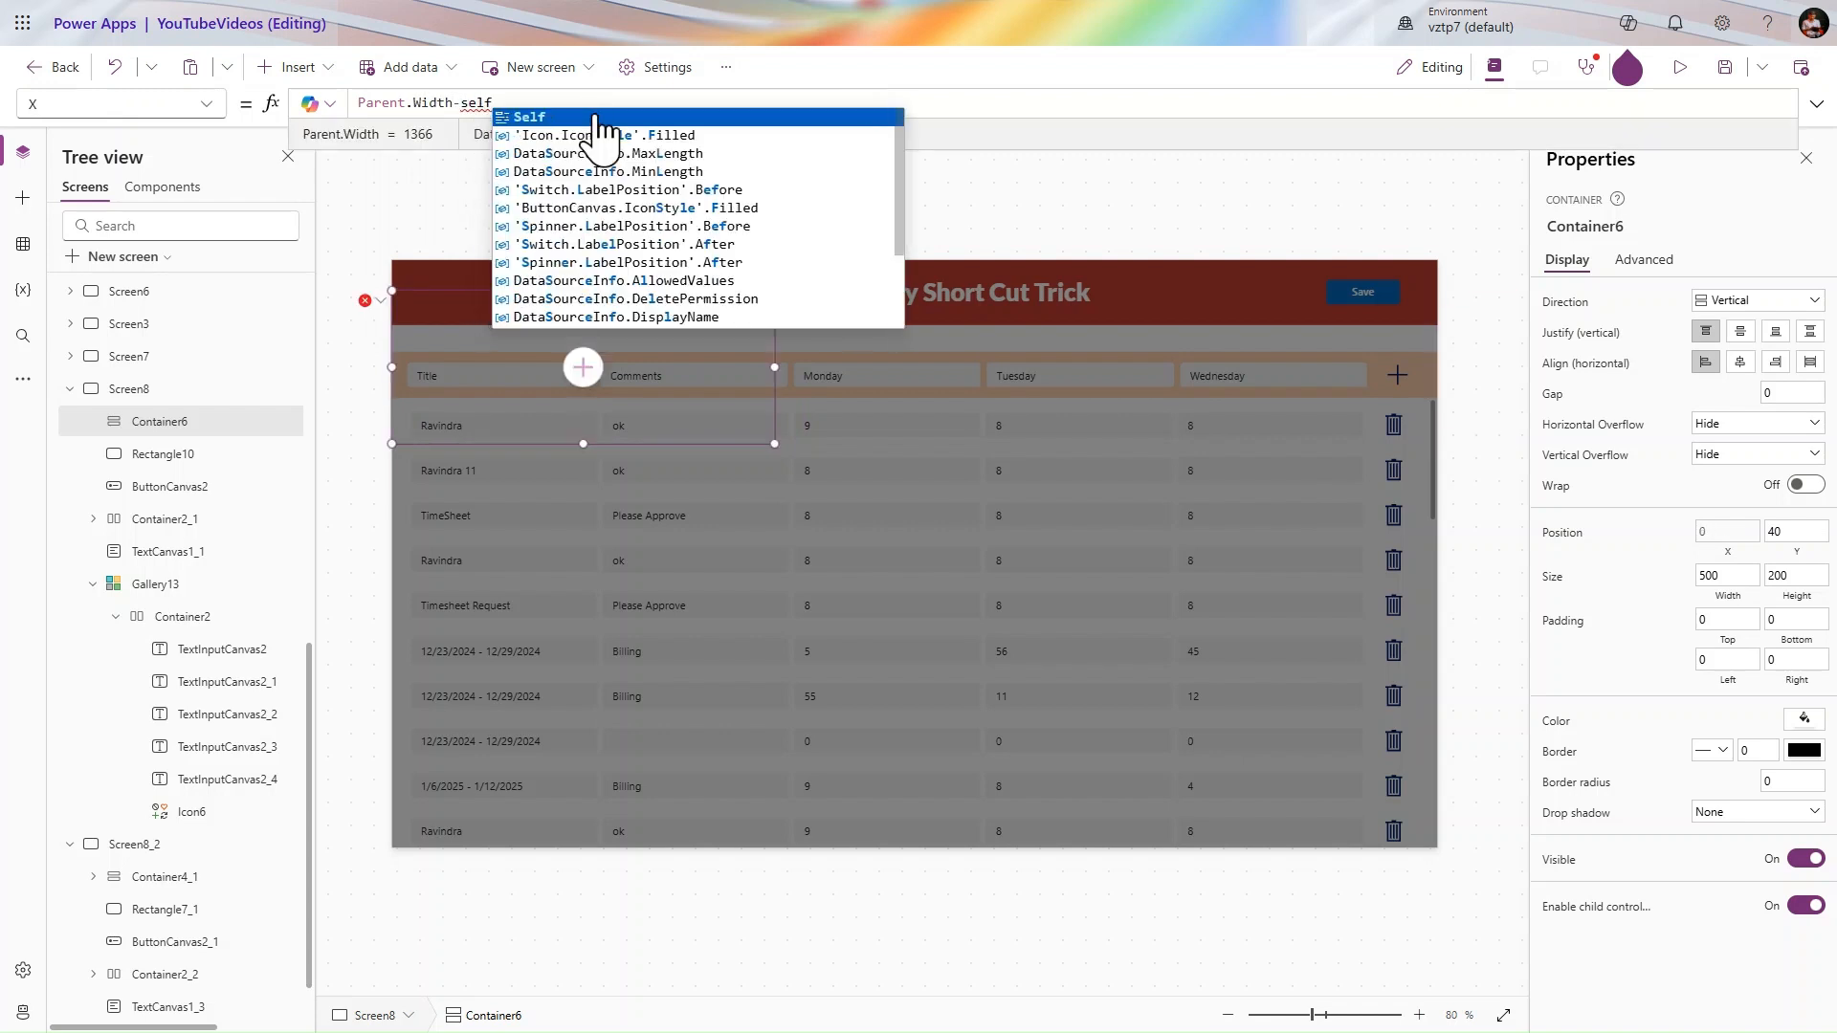
pyautogui.click(595, 116)
pyautogui.write('.w')
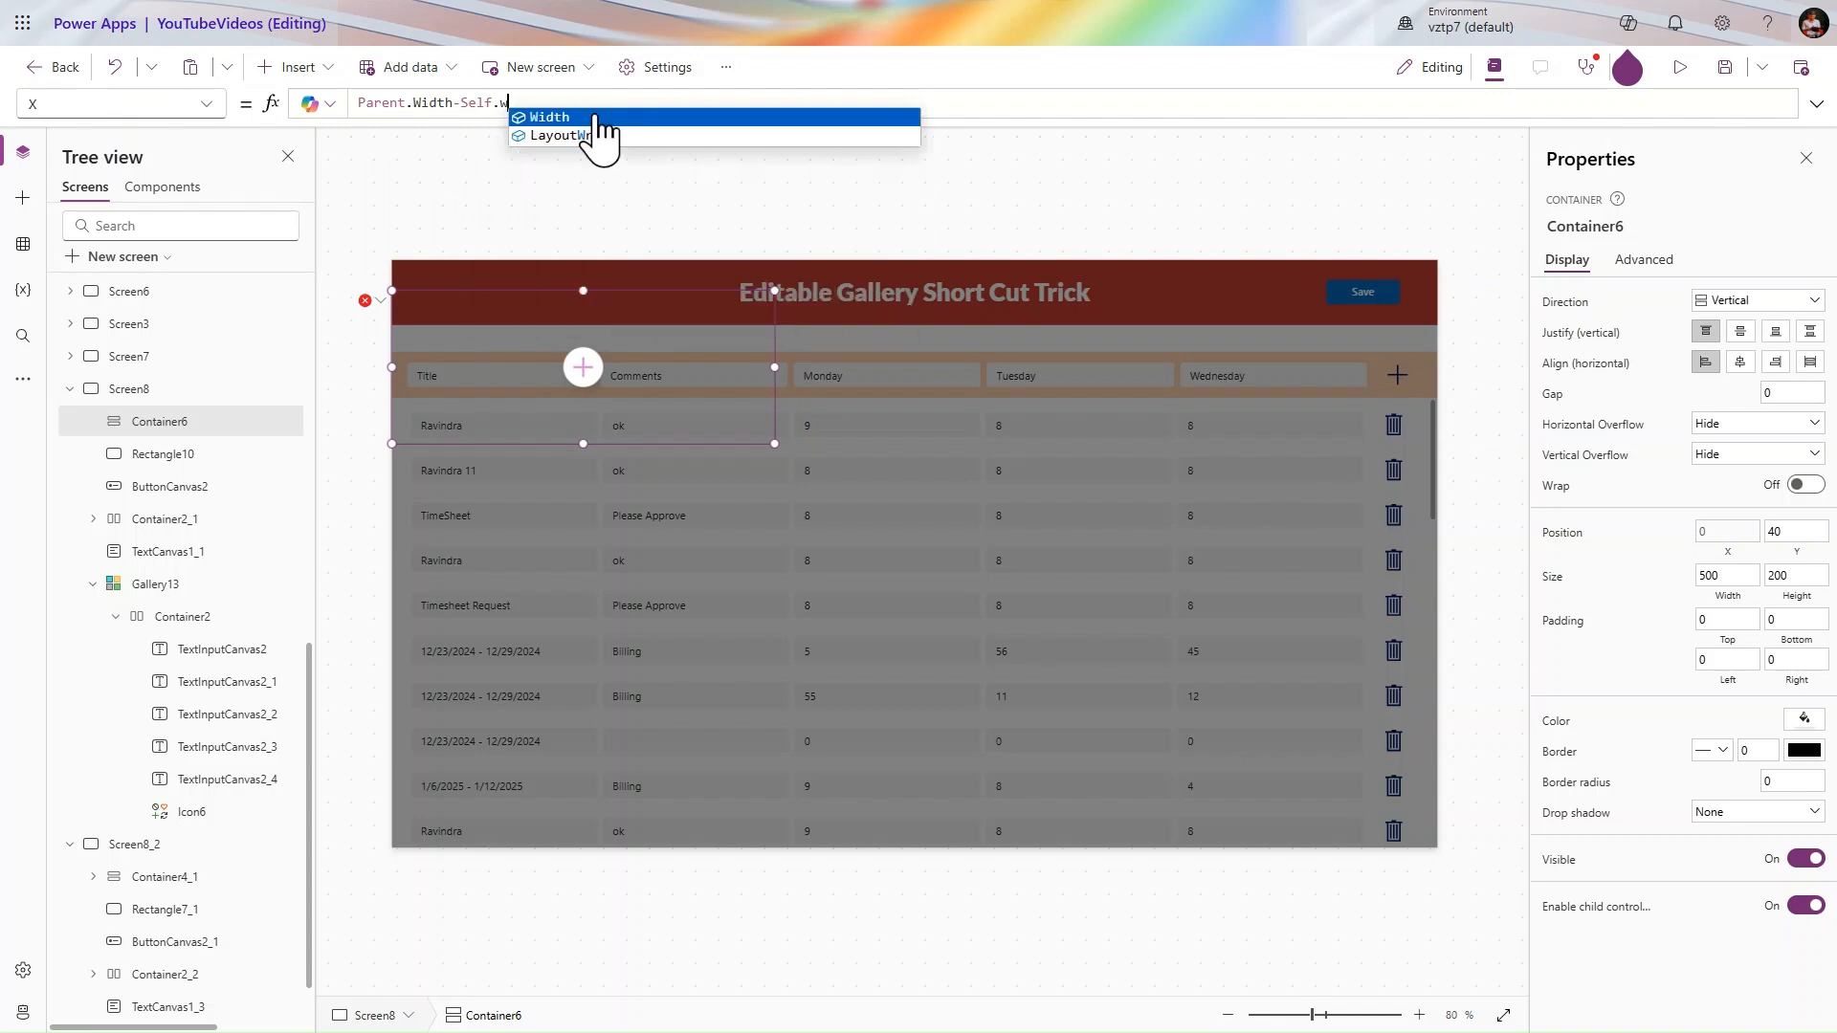
pyautogui.click(599, 117)
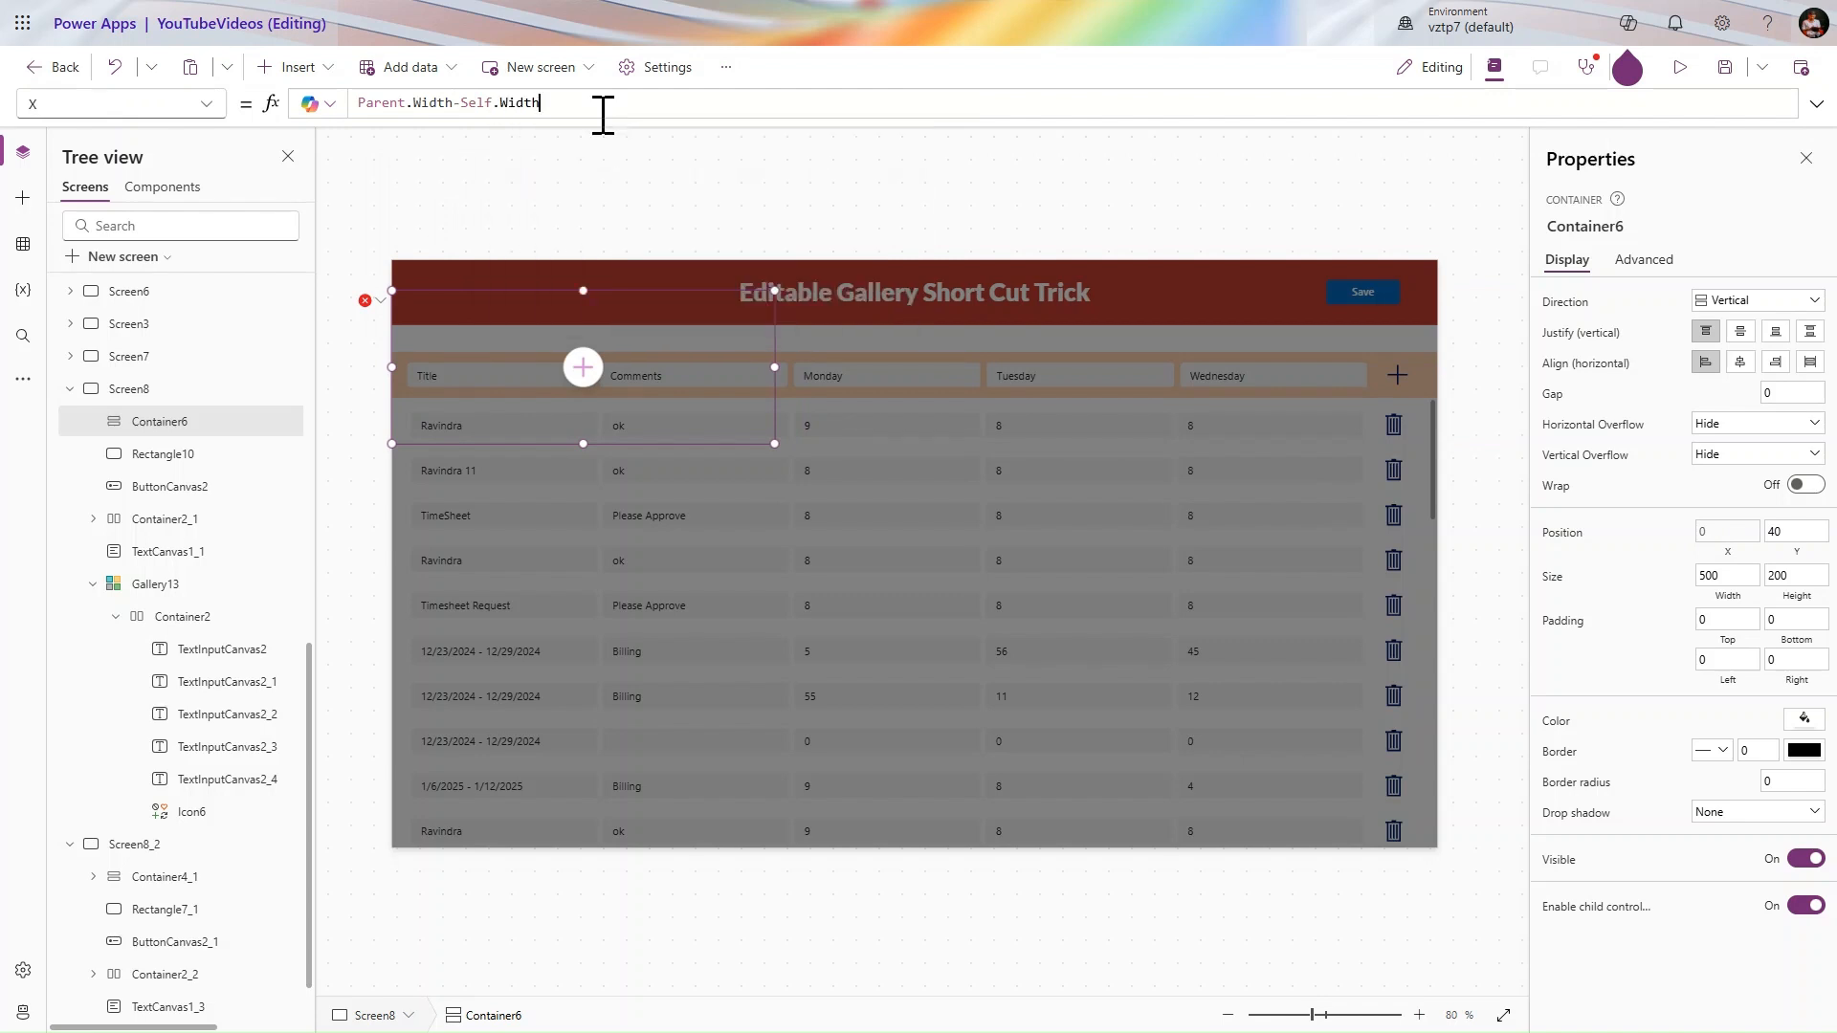
pyautogui.write('/')
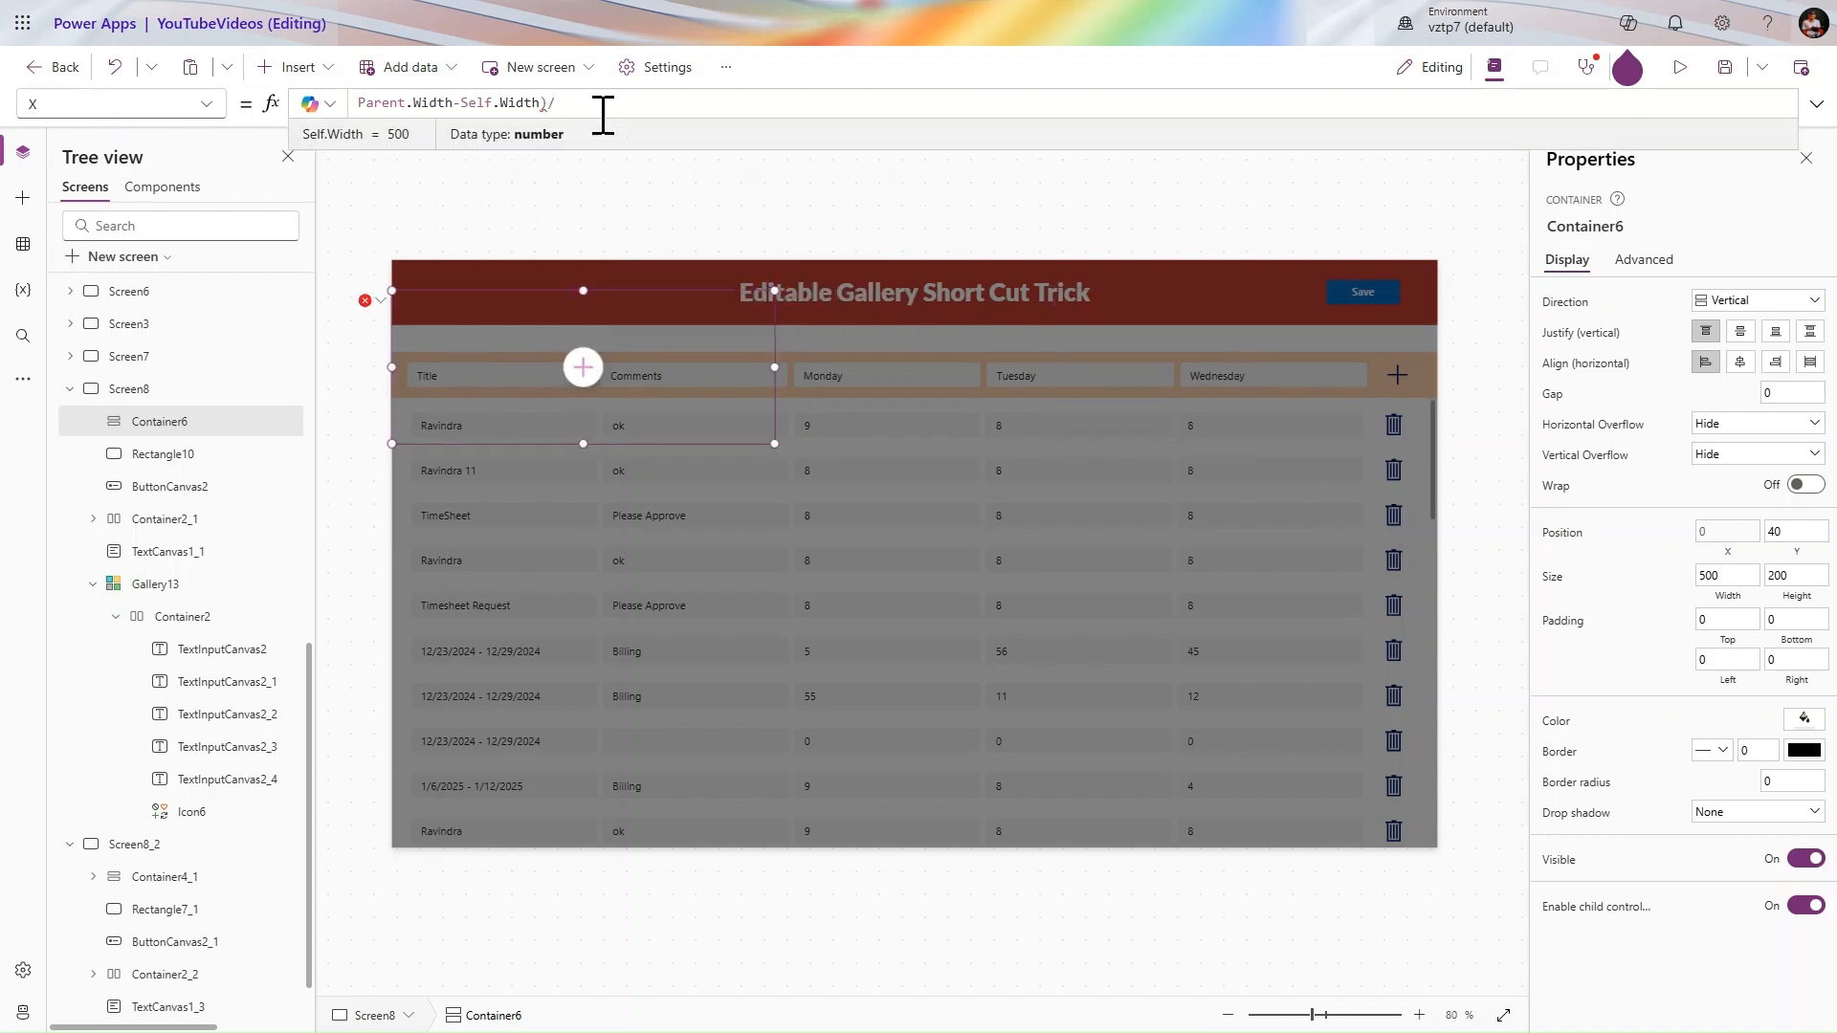
pyautogui.write('2')
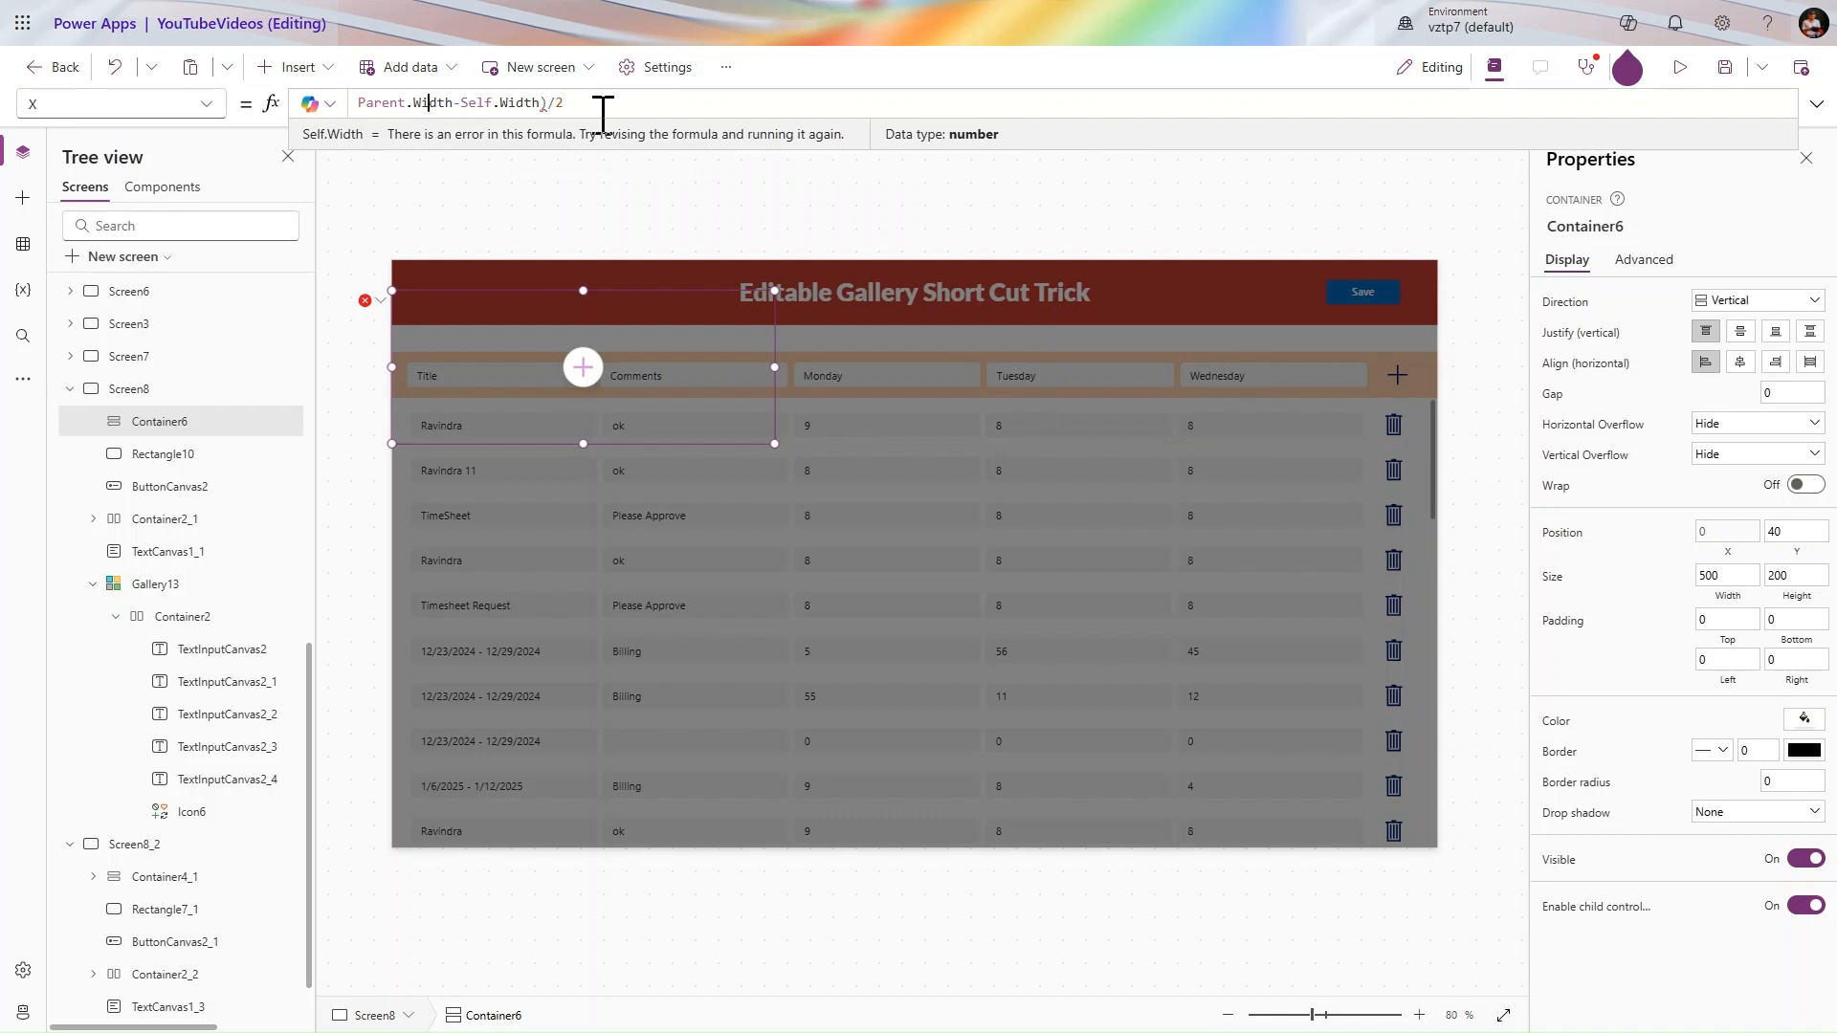
pyautogui.write('(')
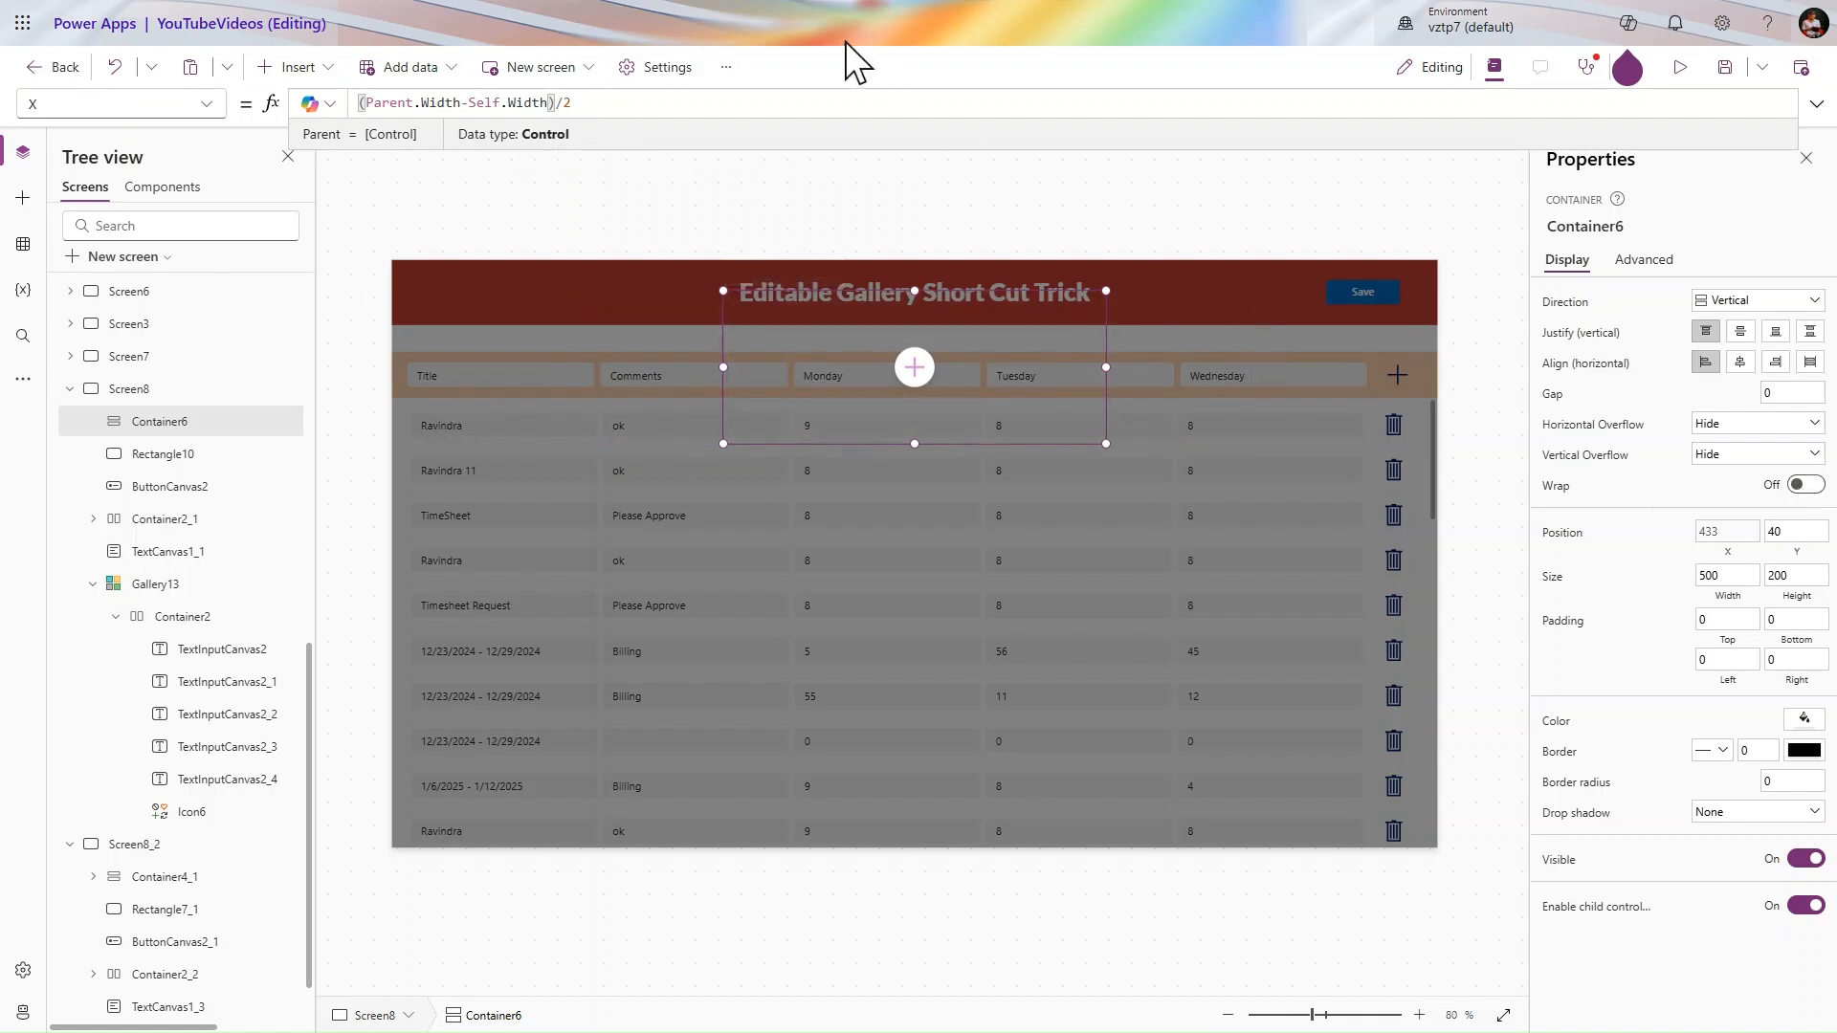
# - Reuse the container's X formula for its Y, changing it to (Parent.Height-Self.Height)/2 to centre it vertically
pyautogui.click(843, 108)
pyautogui.hotkey('ctrl', 'a')
pyautogui.hotkey('ctrl', 'c')
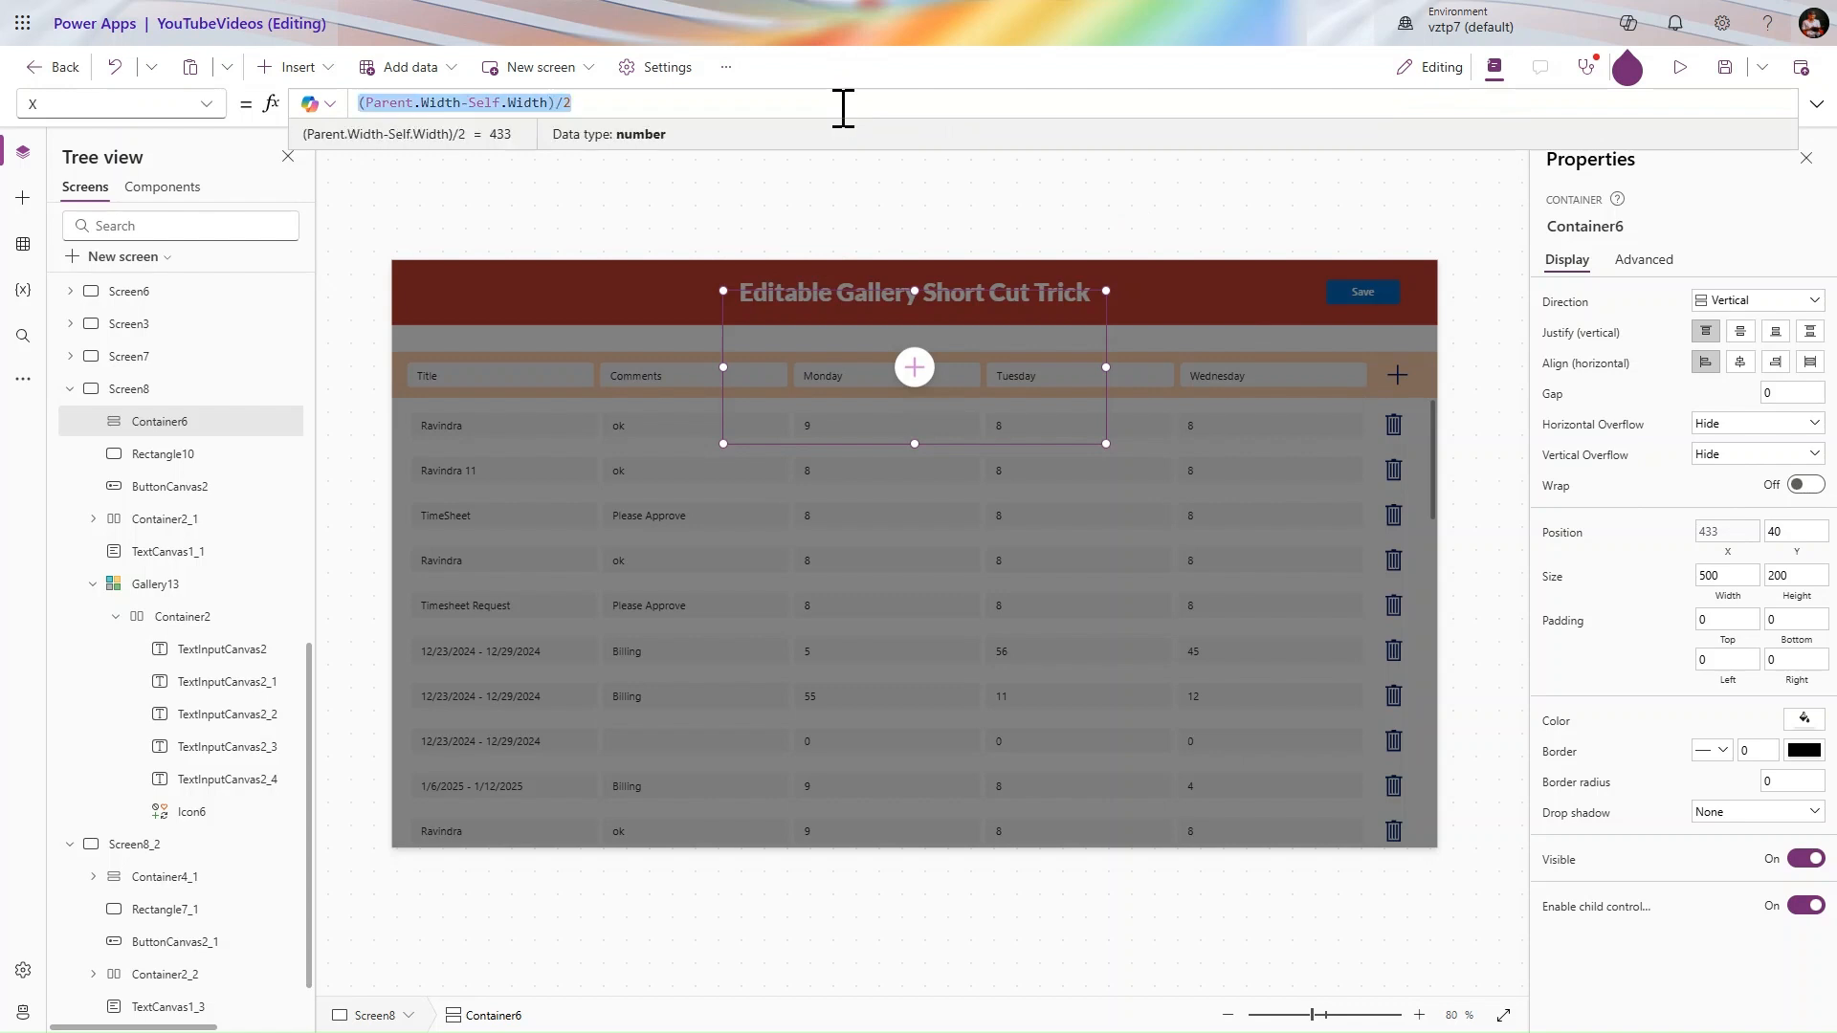
pyautogui.click(1795, 533)
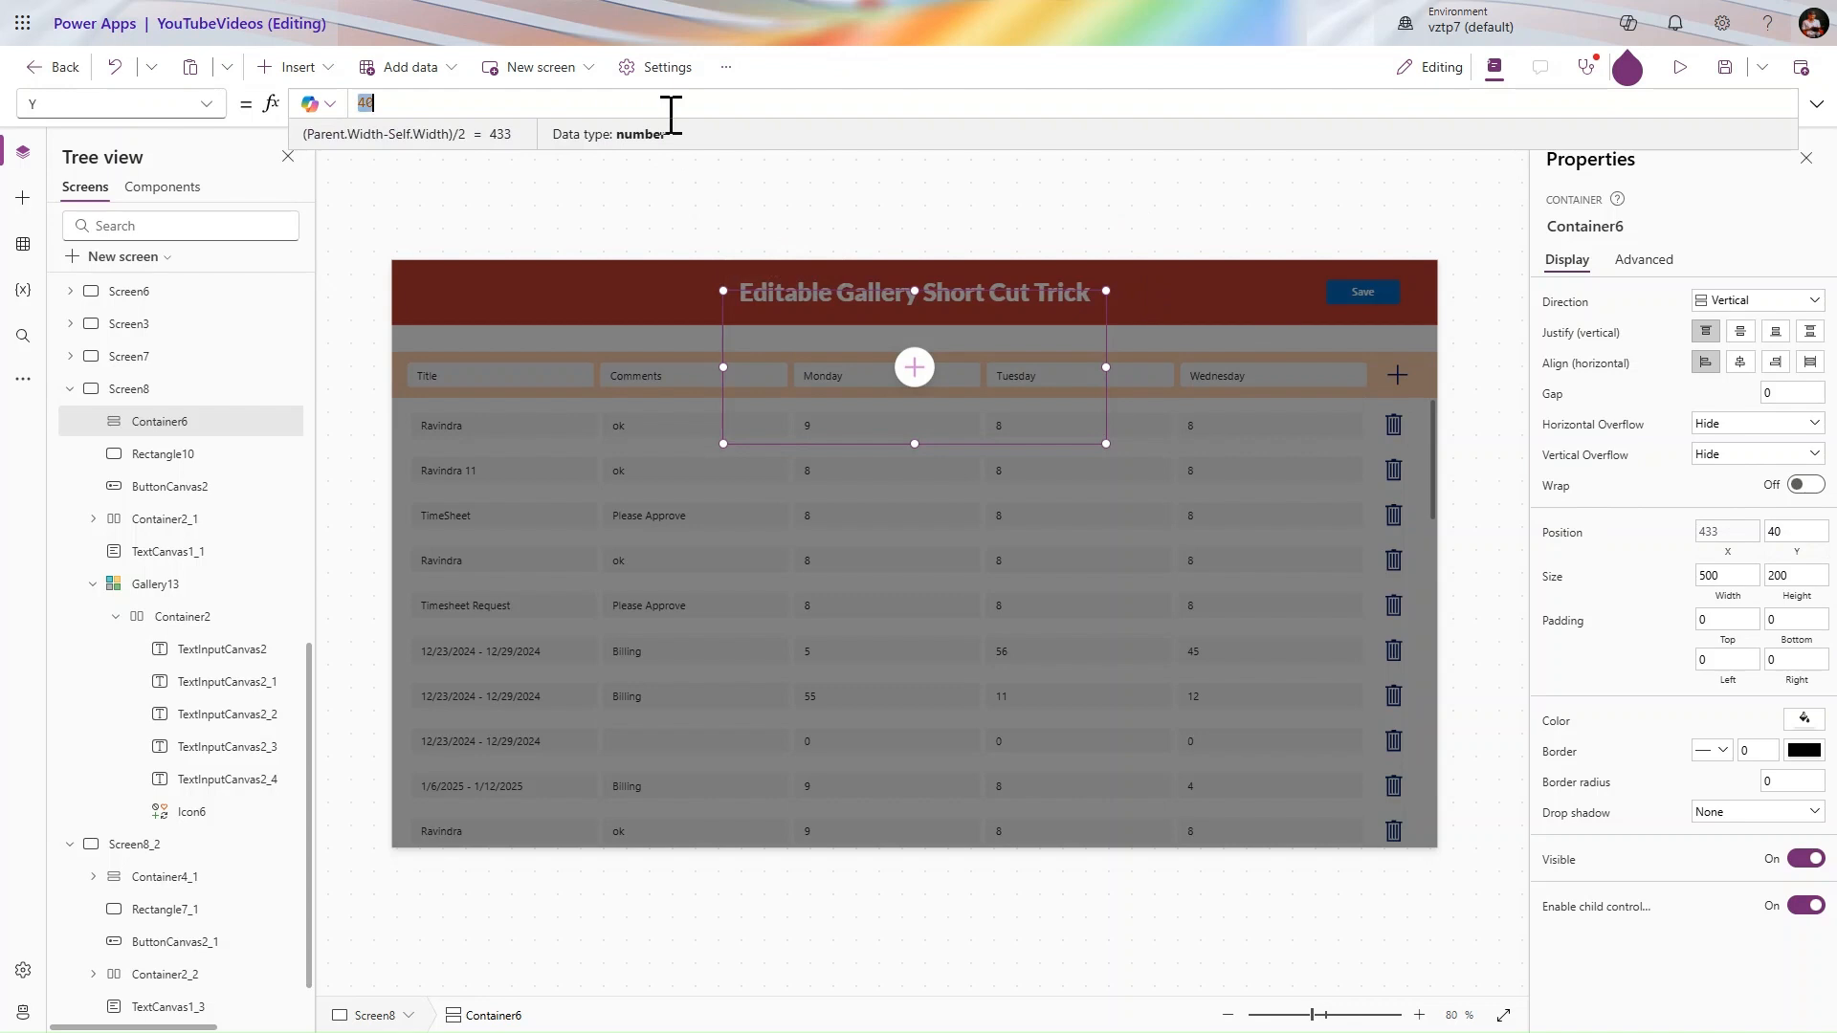
pyautogui.press('BackSpace')
pyautogui.hotkey('ctrl', 'v')
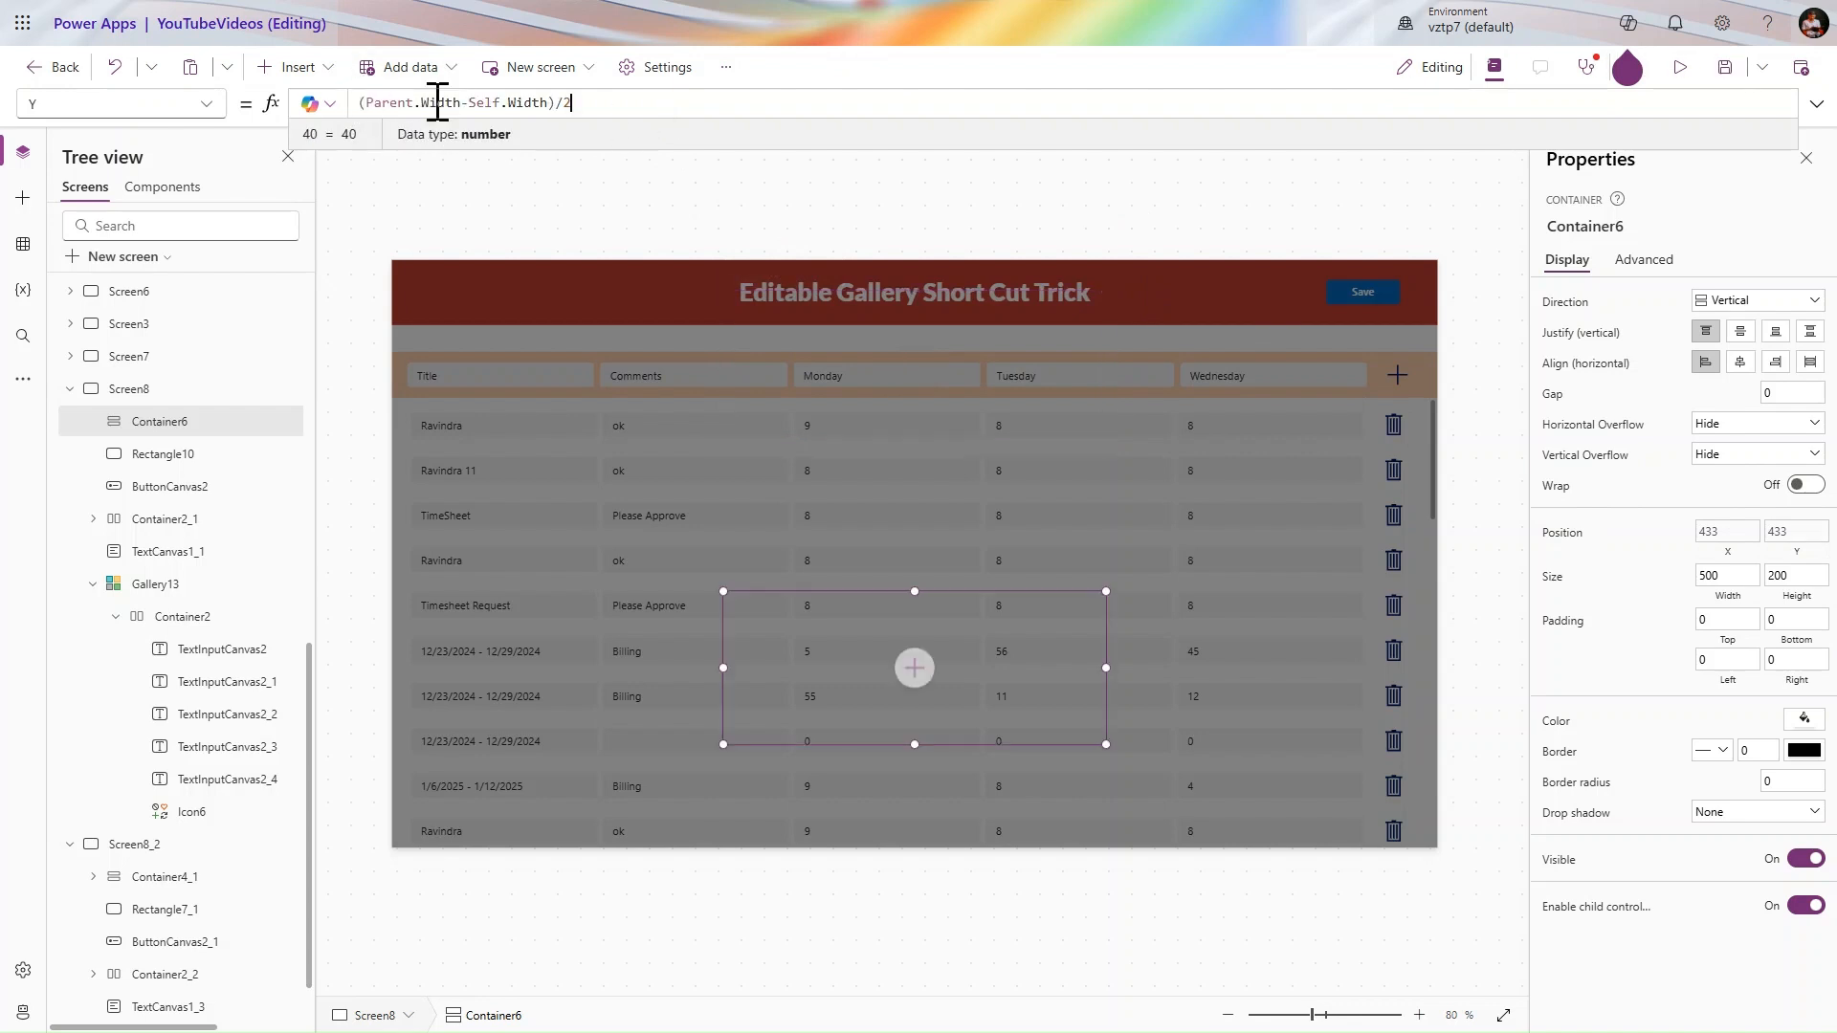
pyautogui.doubleClick(442, 102)
pyautogui.write('p')
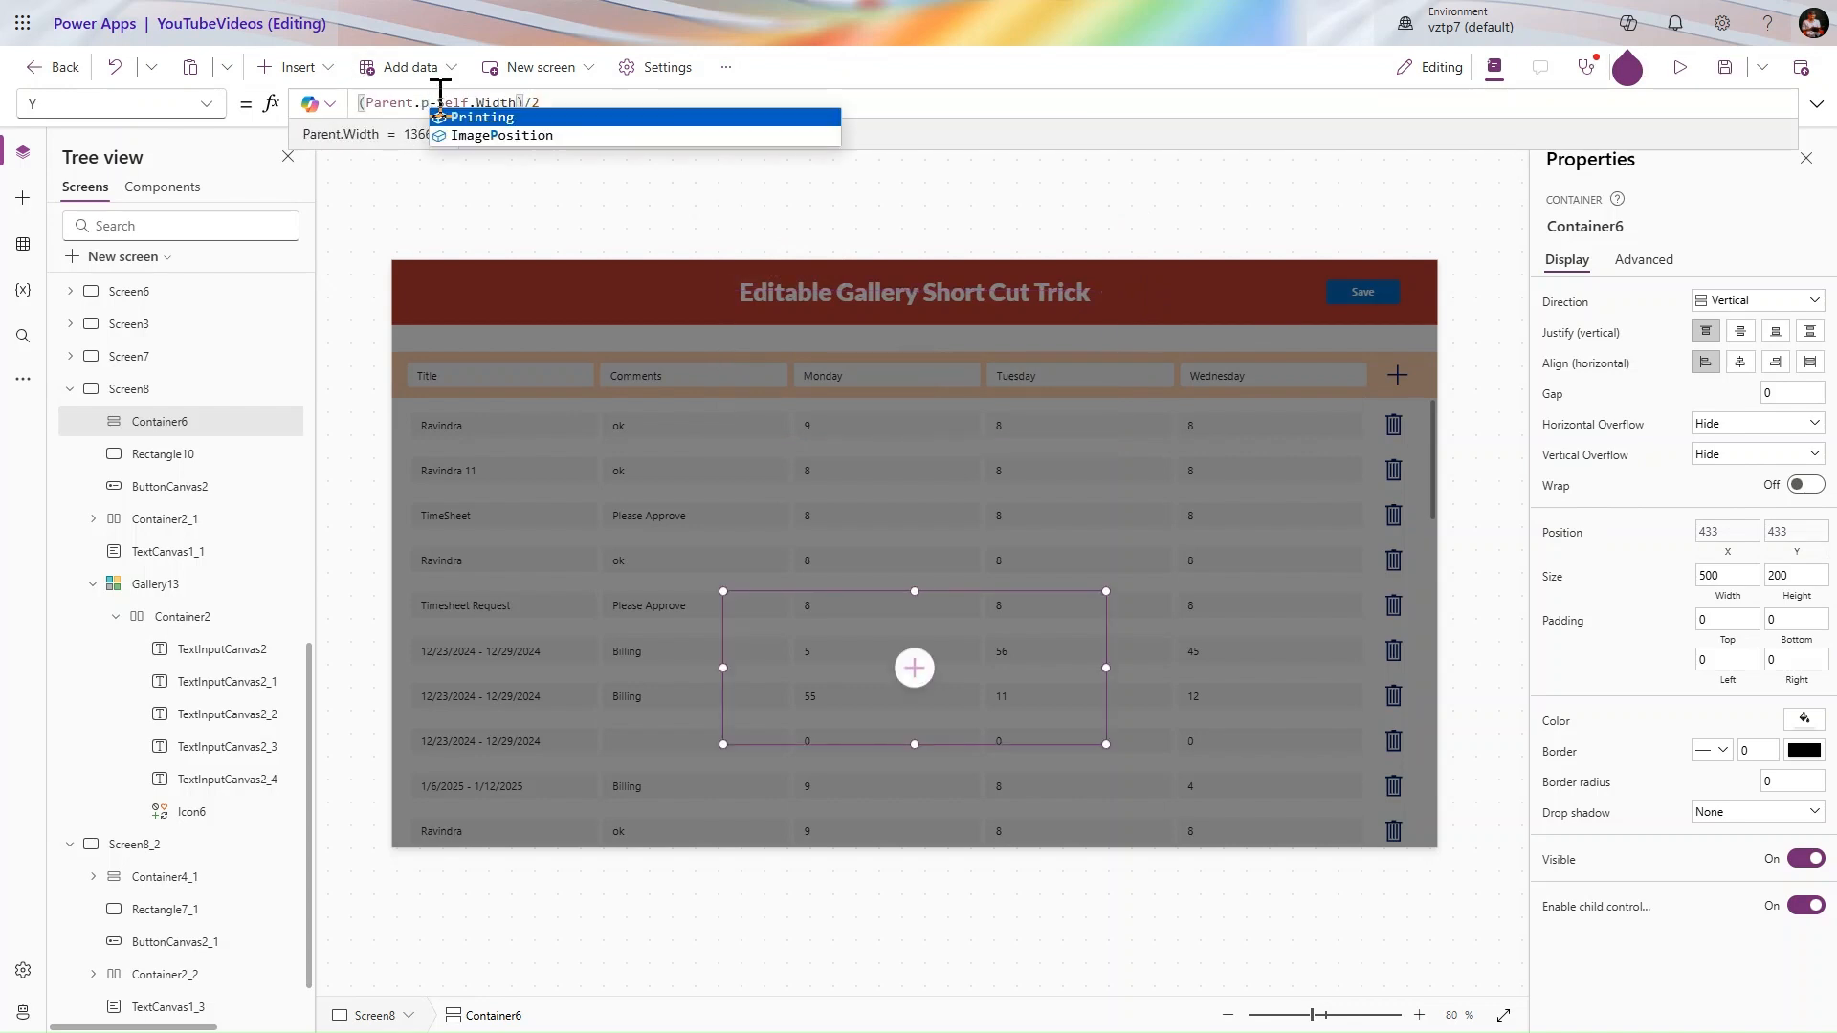
pyautogui.press('BackSpace')
pyautogui.write('h')
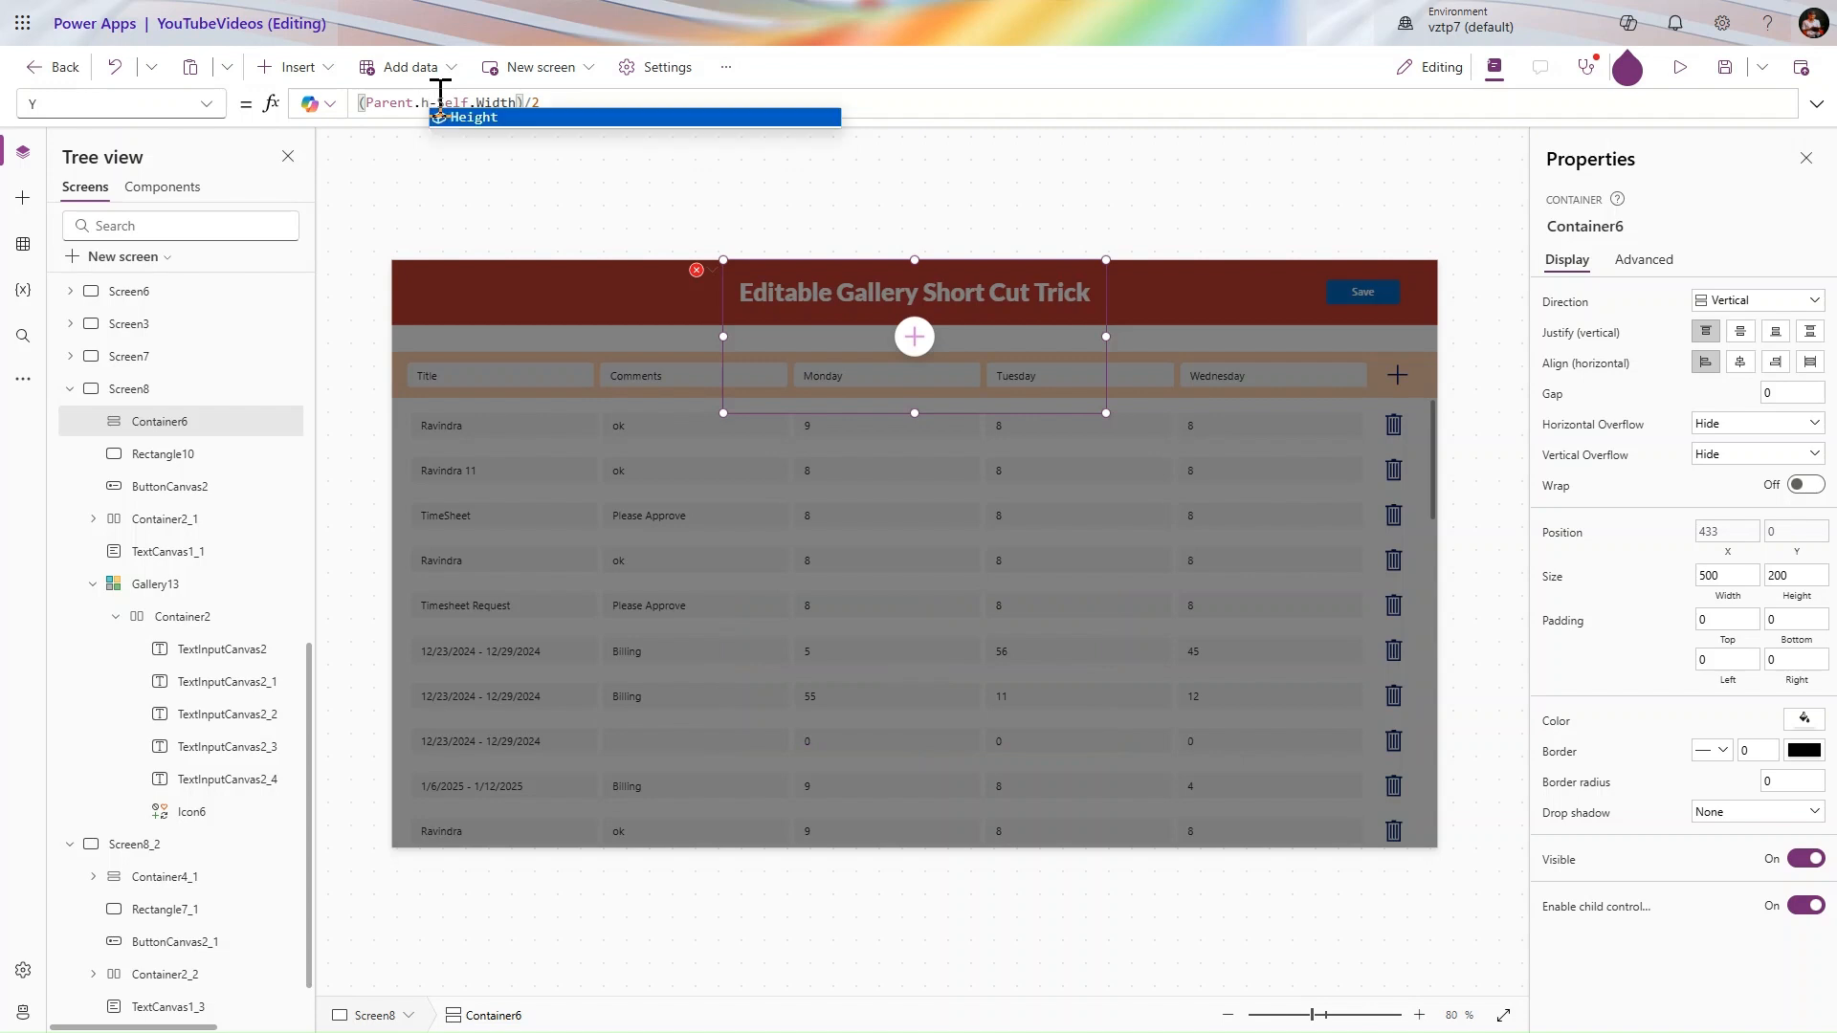
pyautogui.click(515, 118)
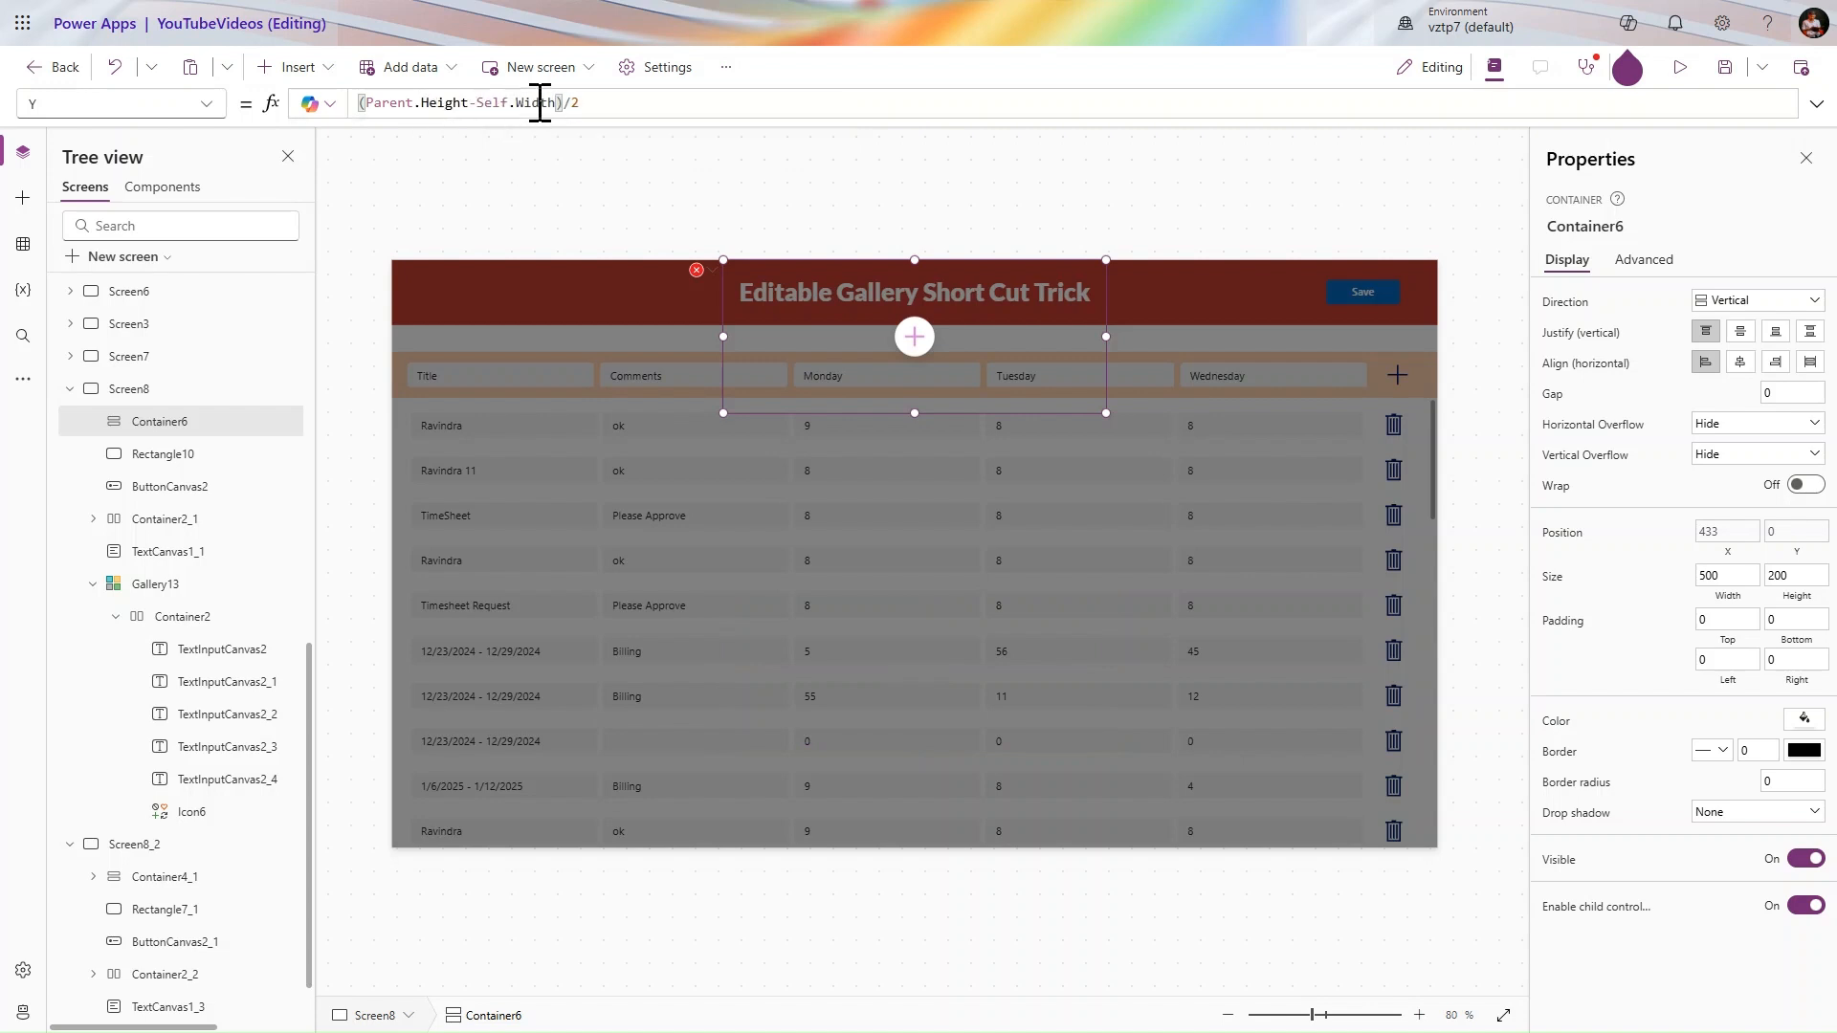
pyautogui.doubleClick(539, 102)
pyautogui.write('h')
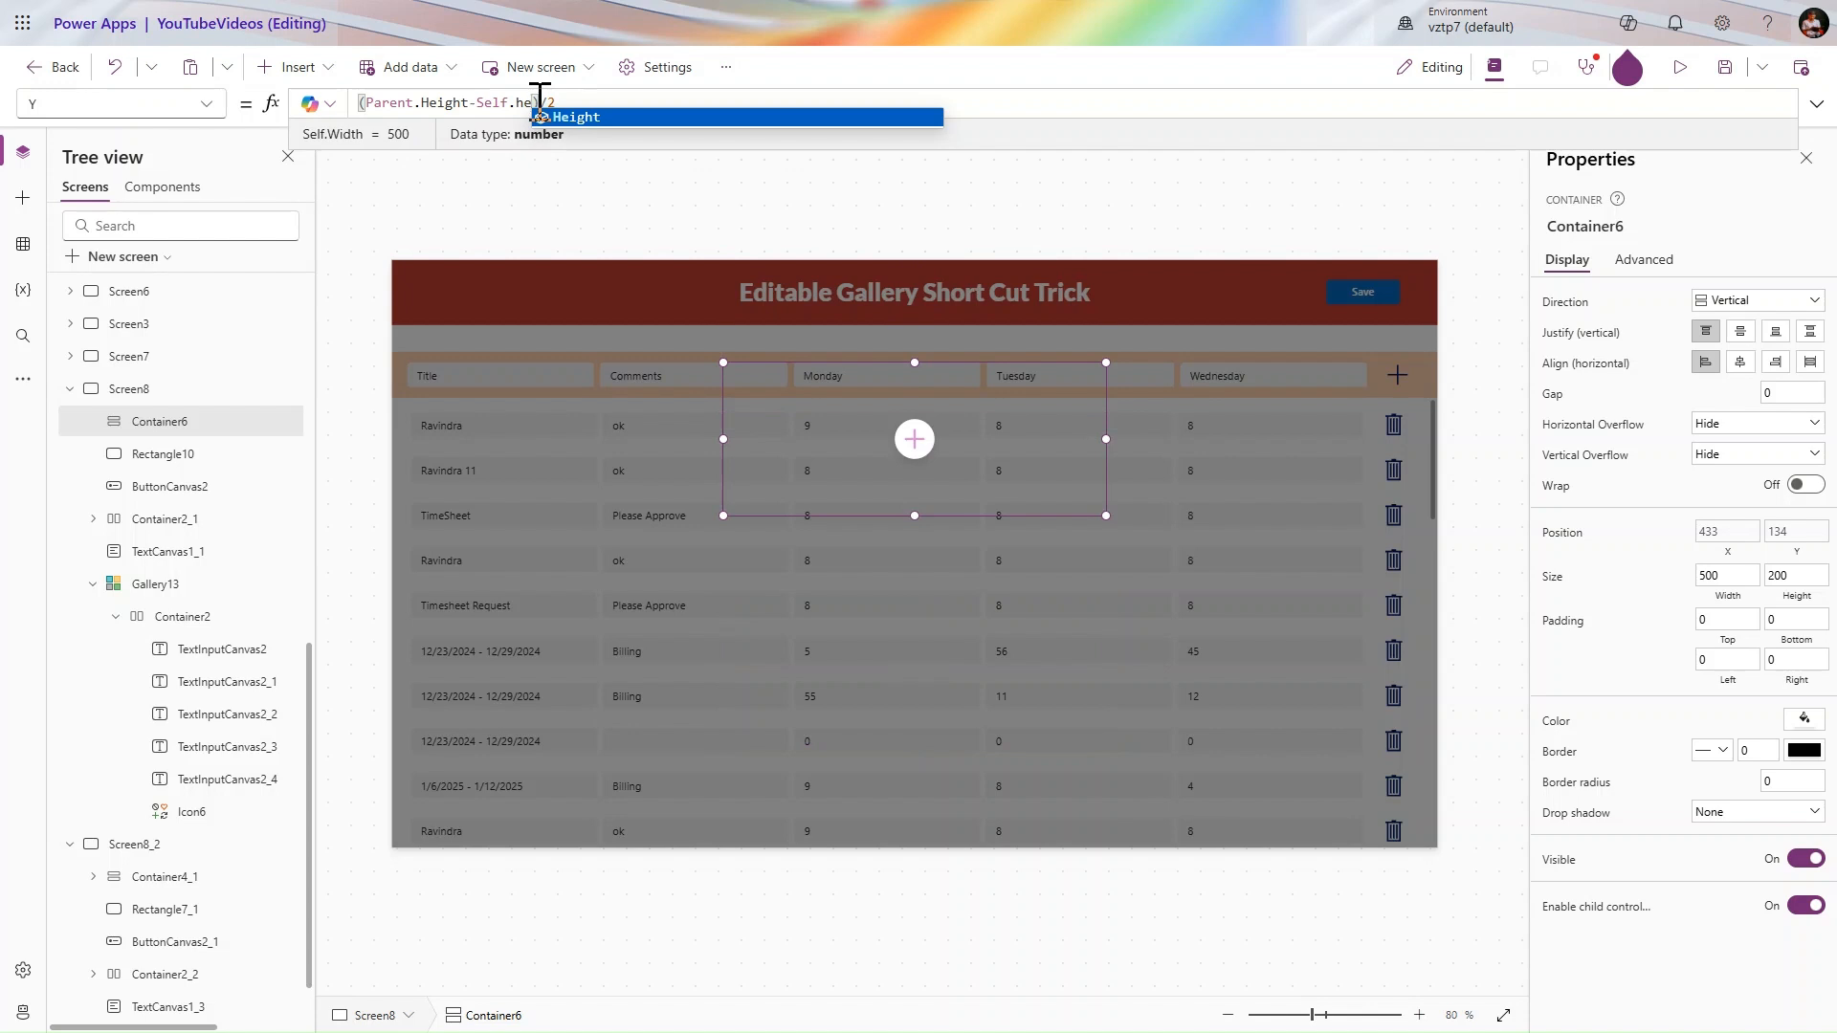
pyautogui.click(587, 120)
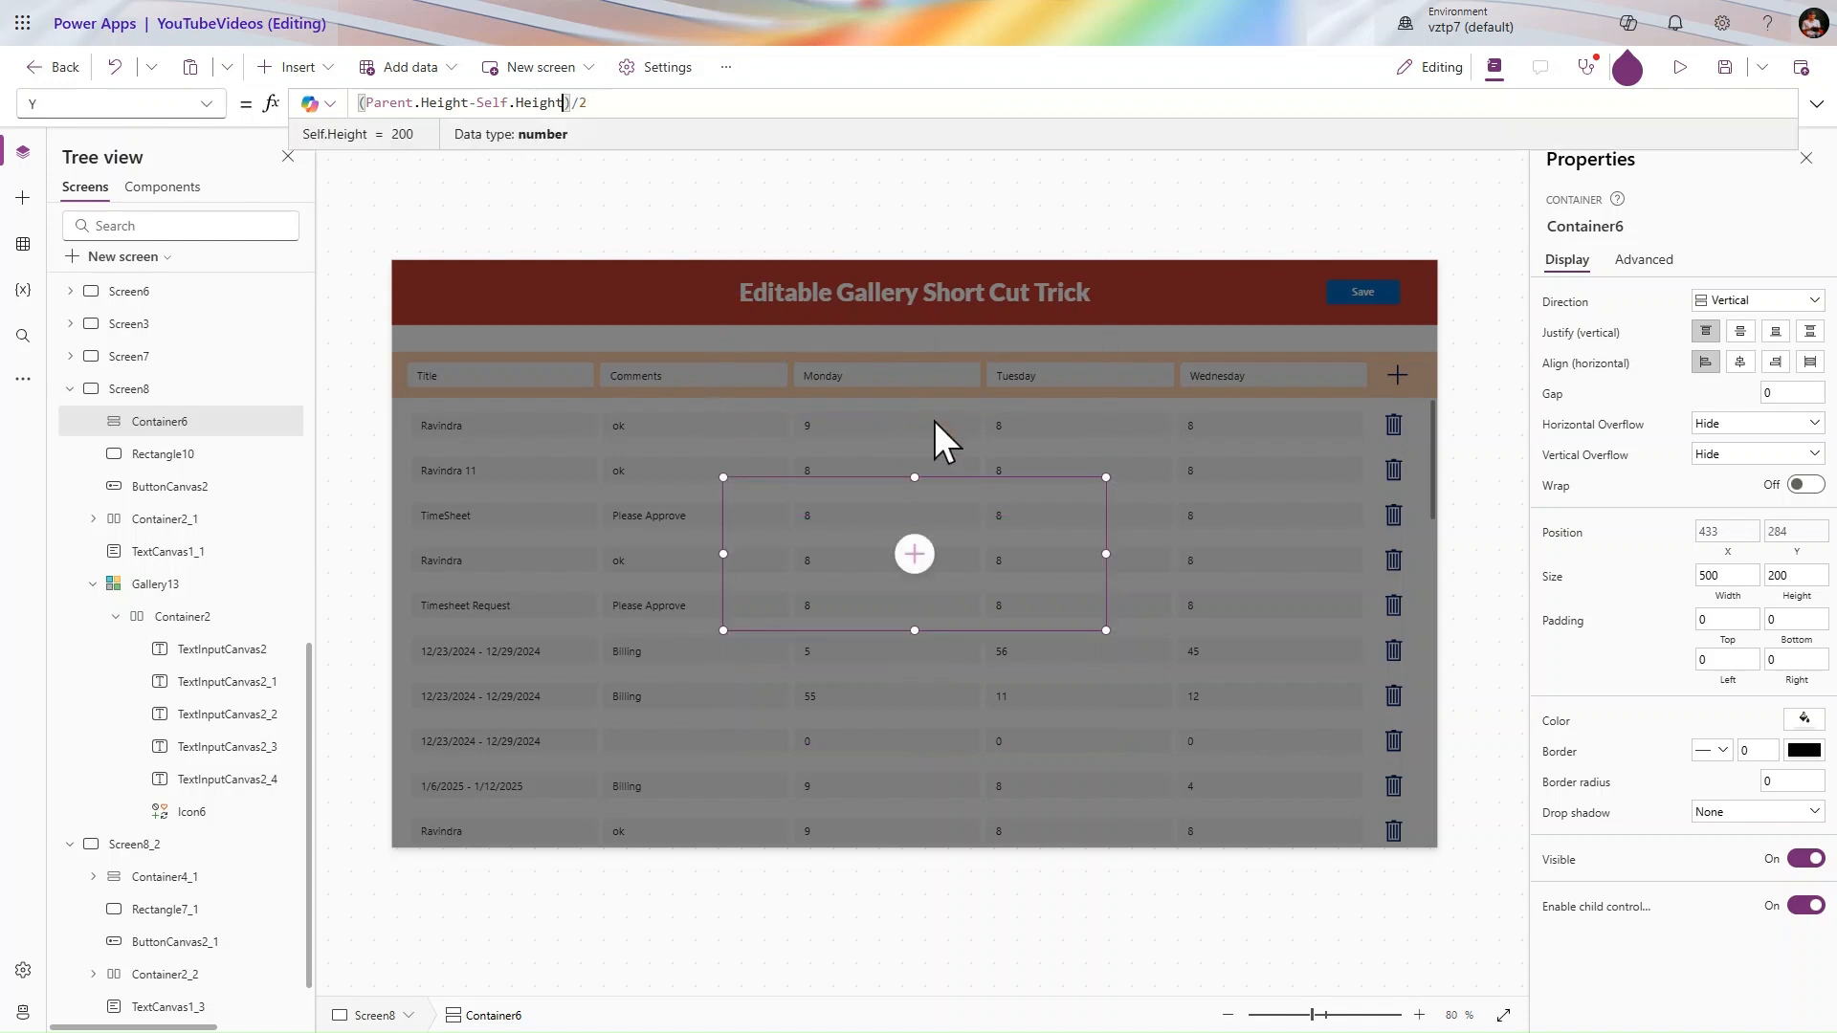
# - Fill the container with the standard colour white
pyautogui.click(1805, 720)
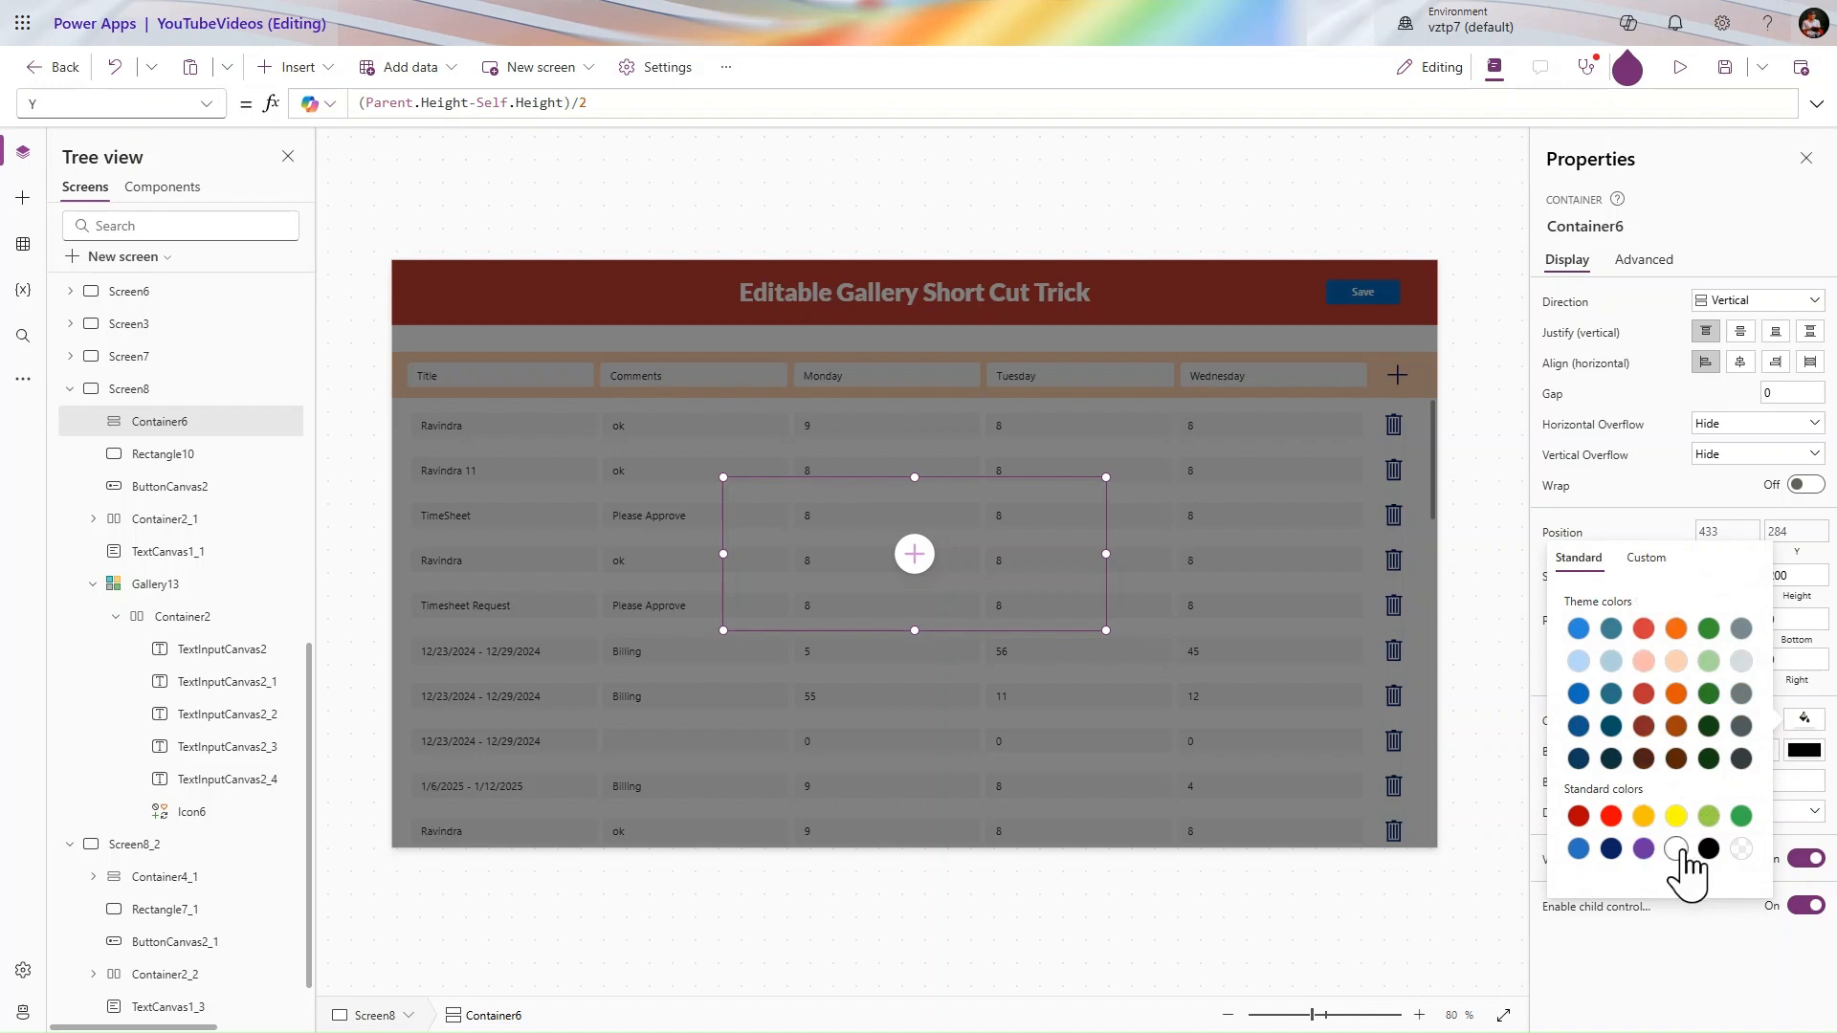
pyautogui.click(1676, 848)
# - Round the container's corners with a border radius of 16 and set its drop shadow to ExtraBold
pyautogui.click(1802, 780)
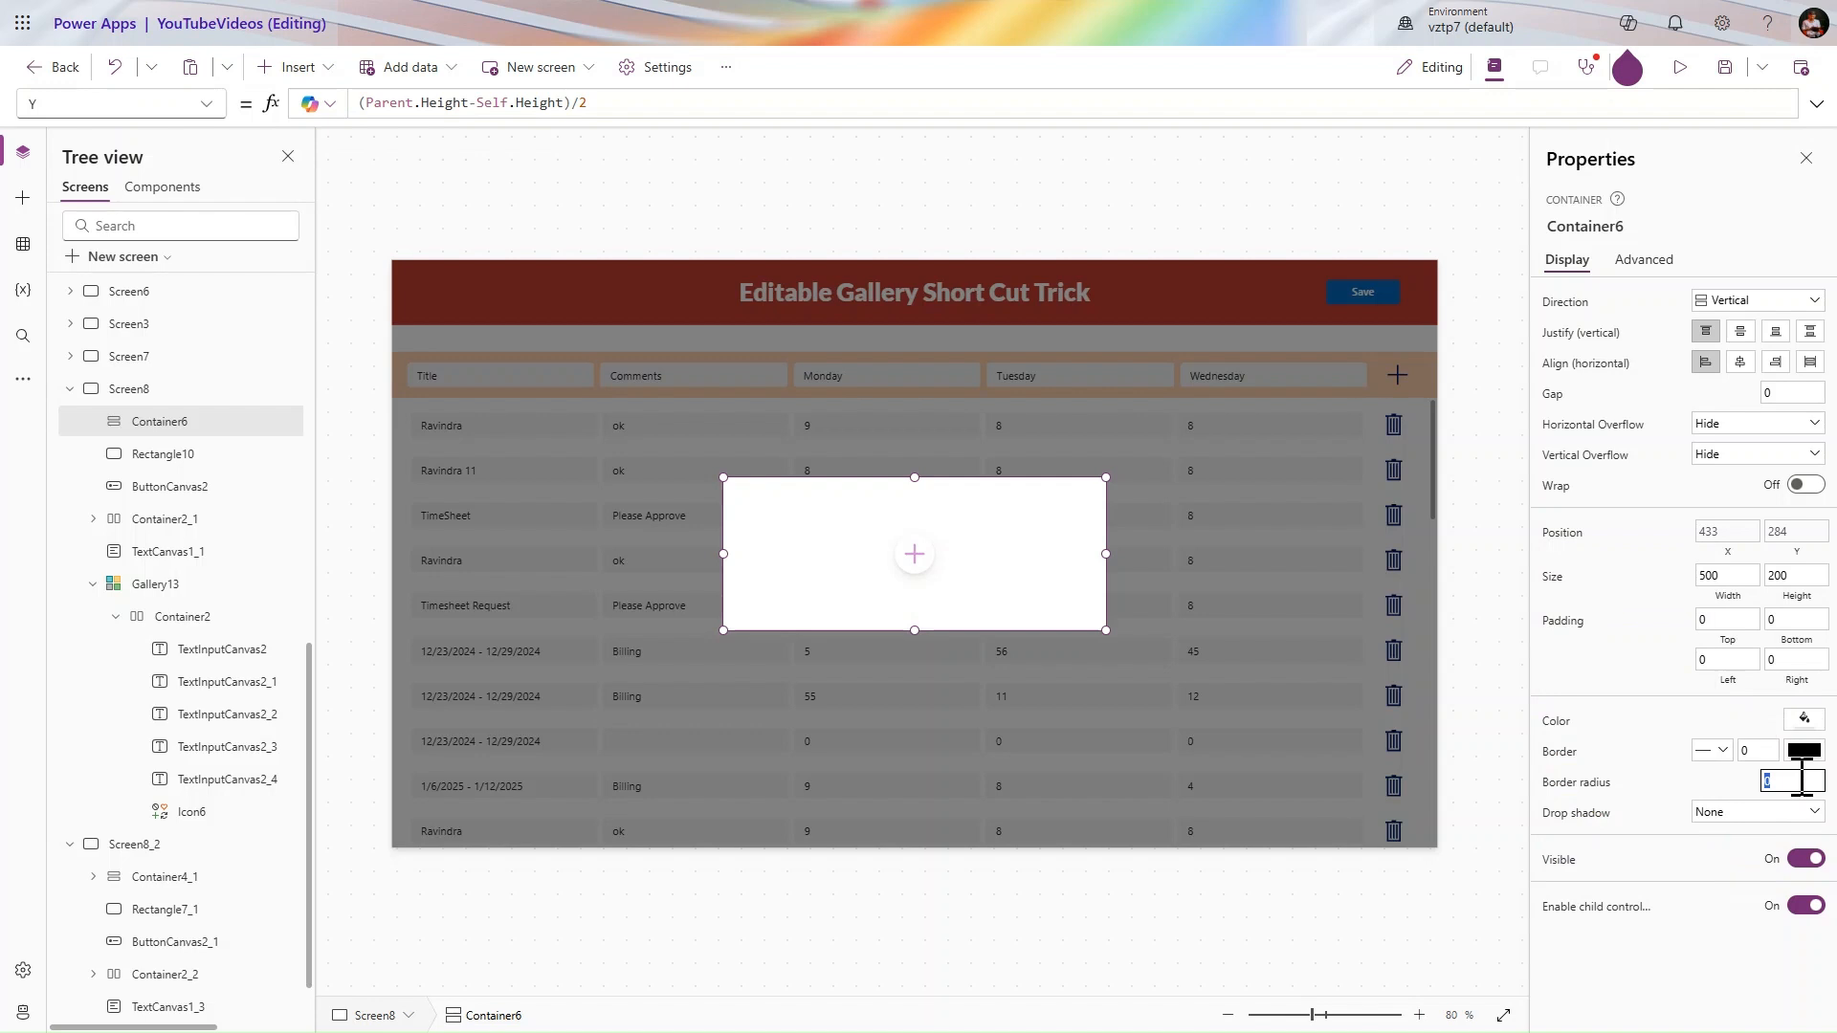
pyautogui.write('20')
pyautogui.press('Tab')
pyautogui.click(1775, 823)
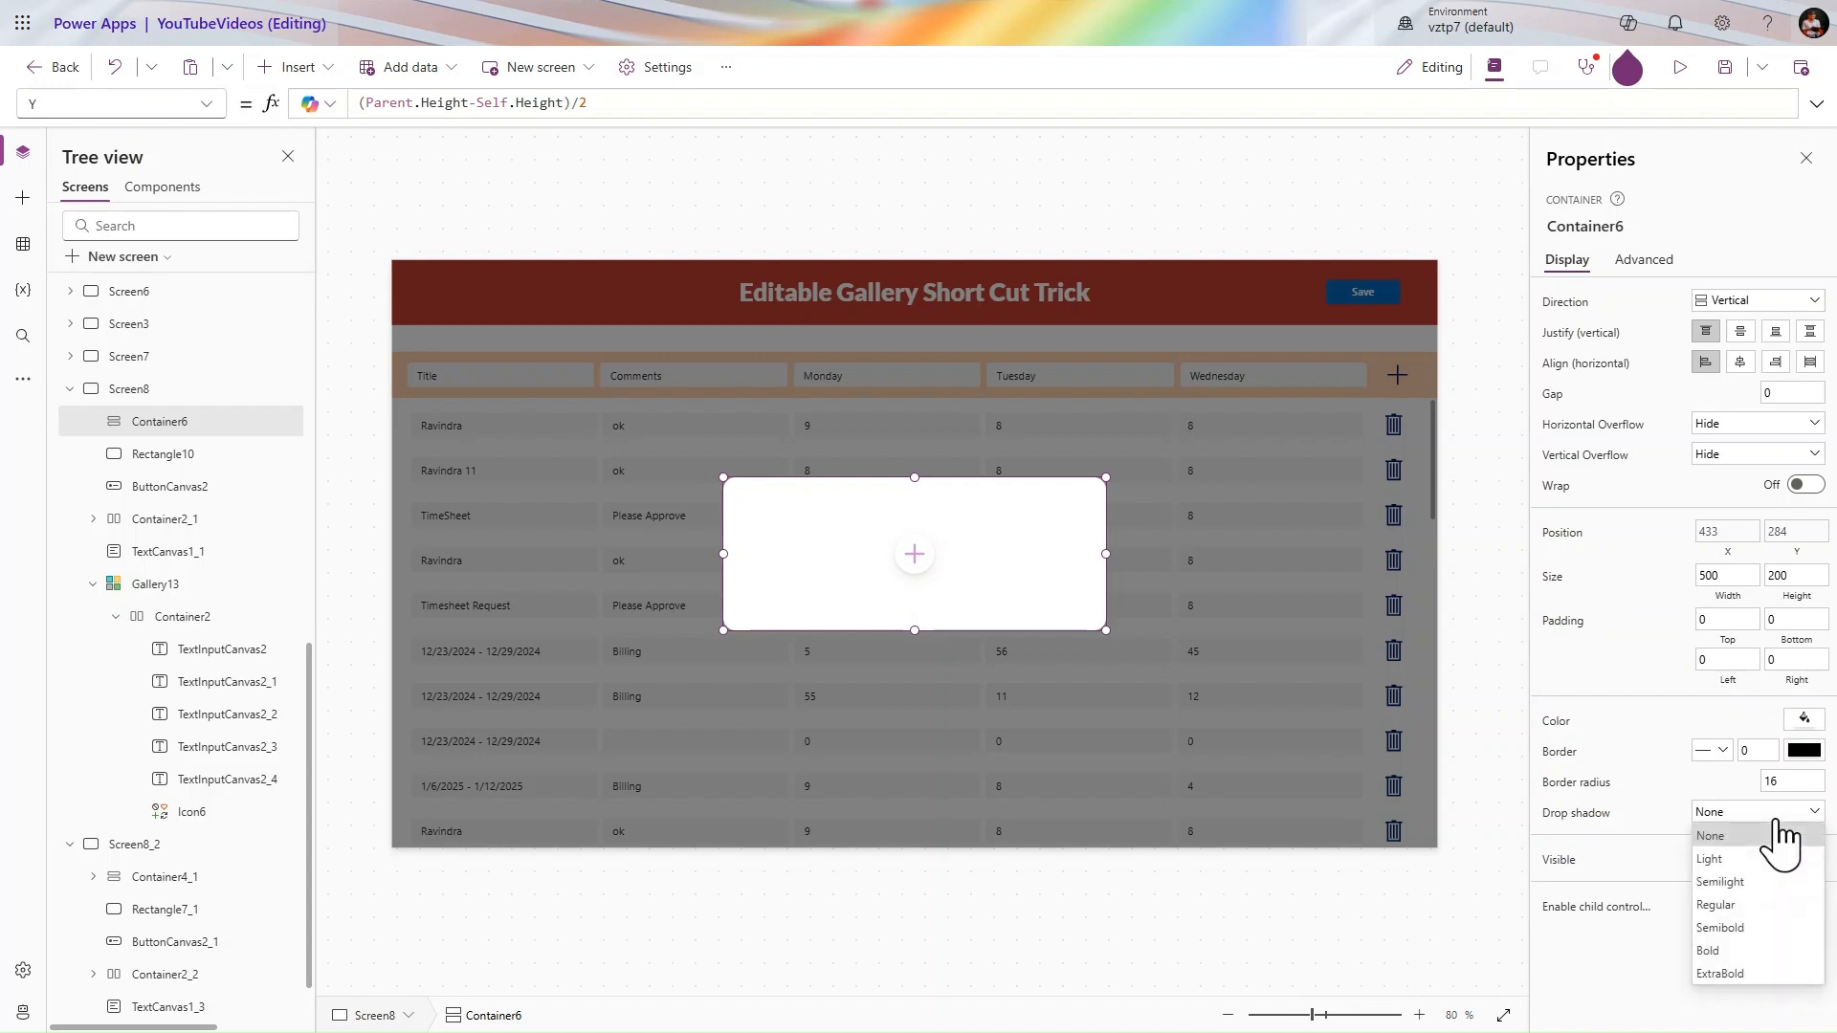
pyautogui.click(1736, 974)
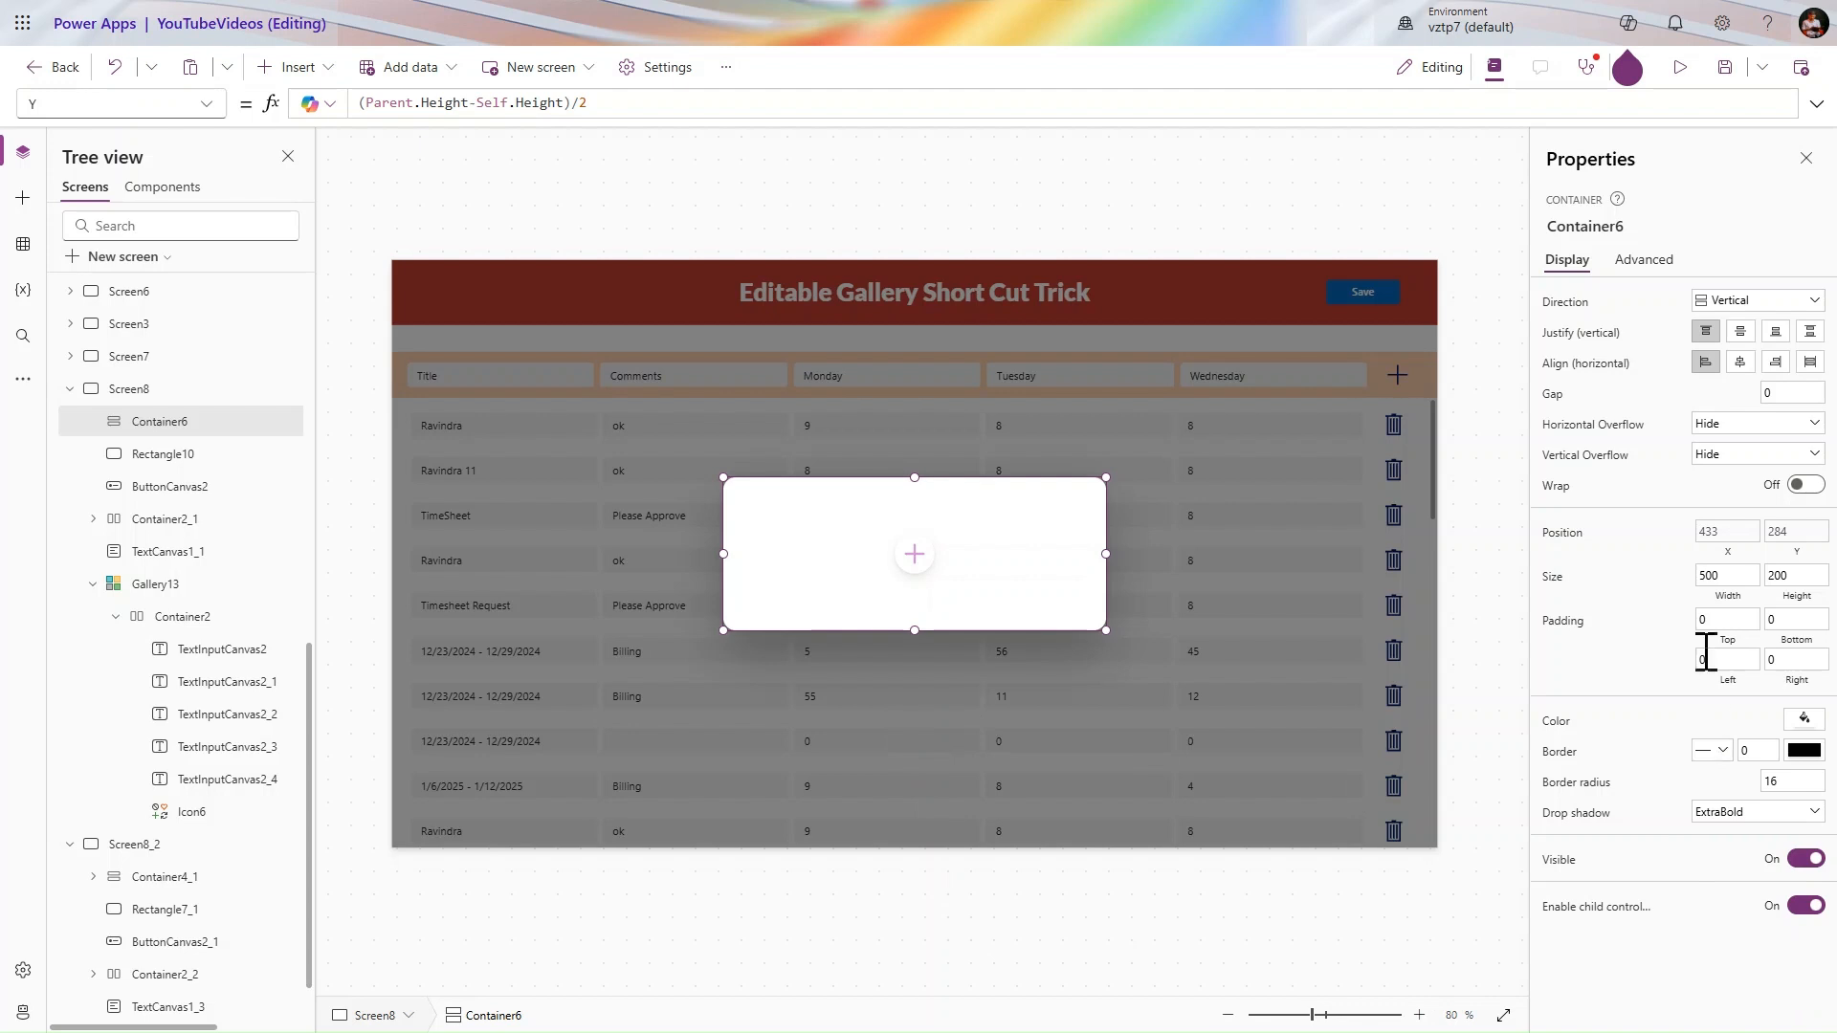
# - Set the white container's width to the formula Parent.Width/2
pyautogui.click(1723, 579)
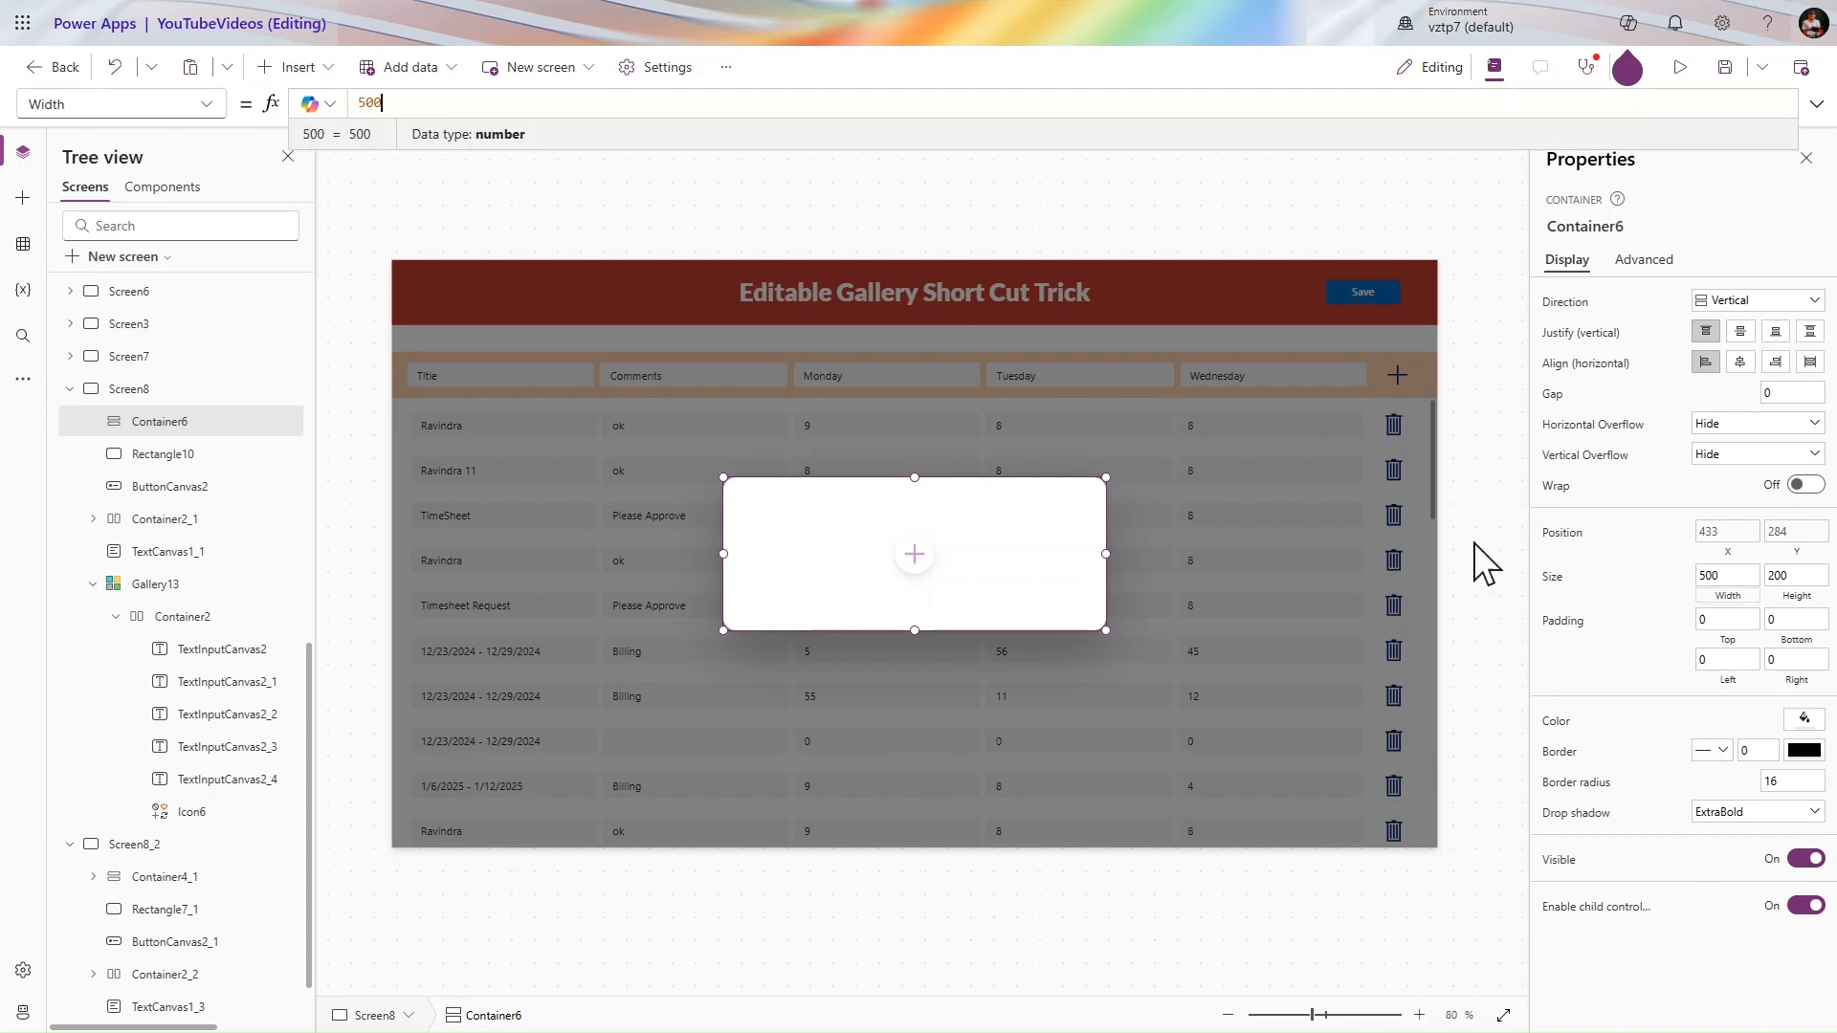
pyautogui.click(569, 103)
pyautogui.write('pare')
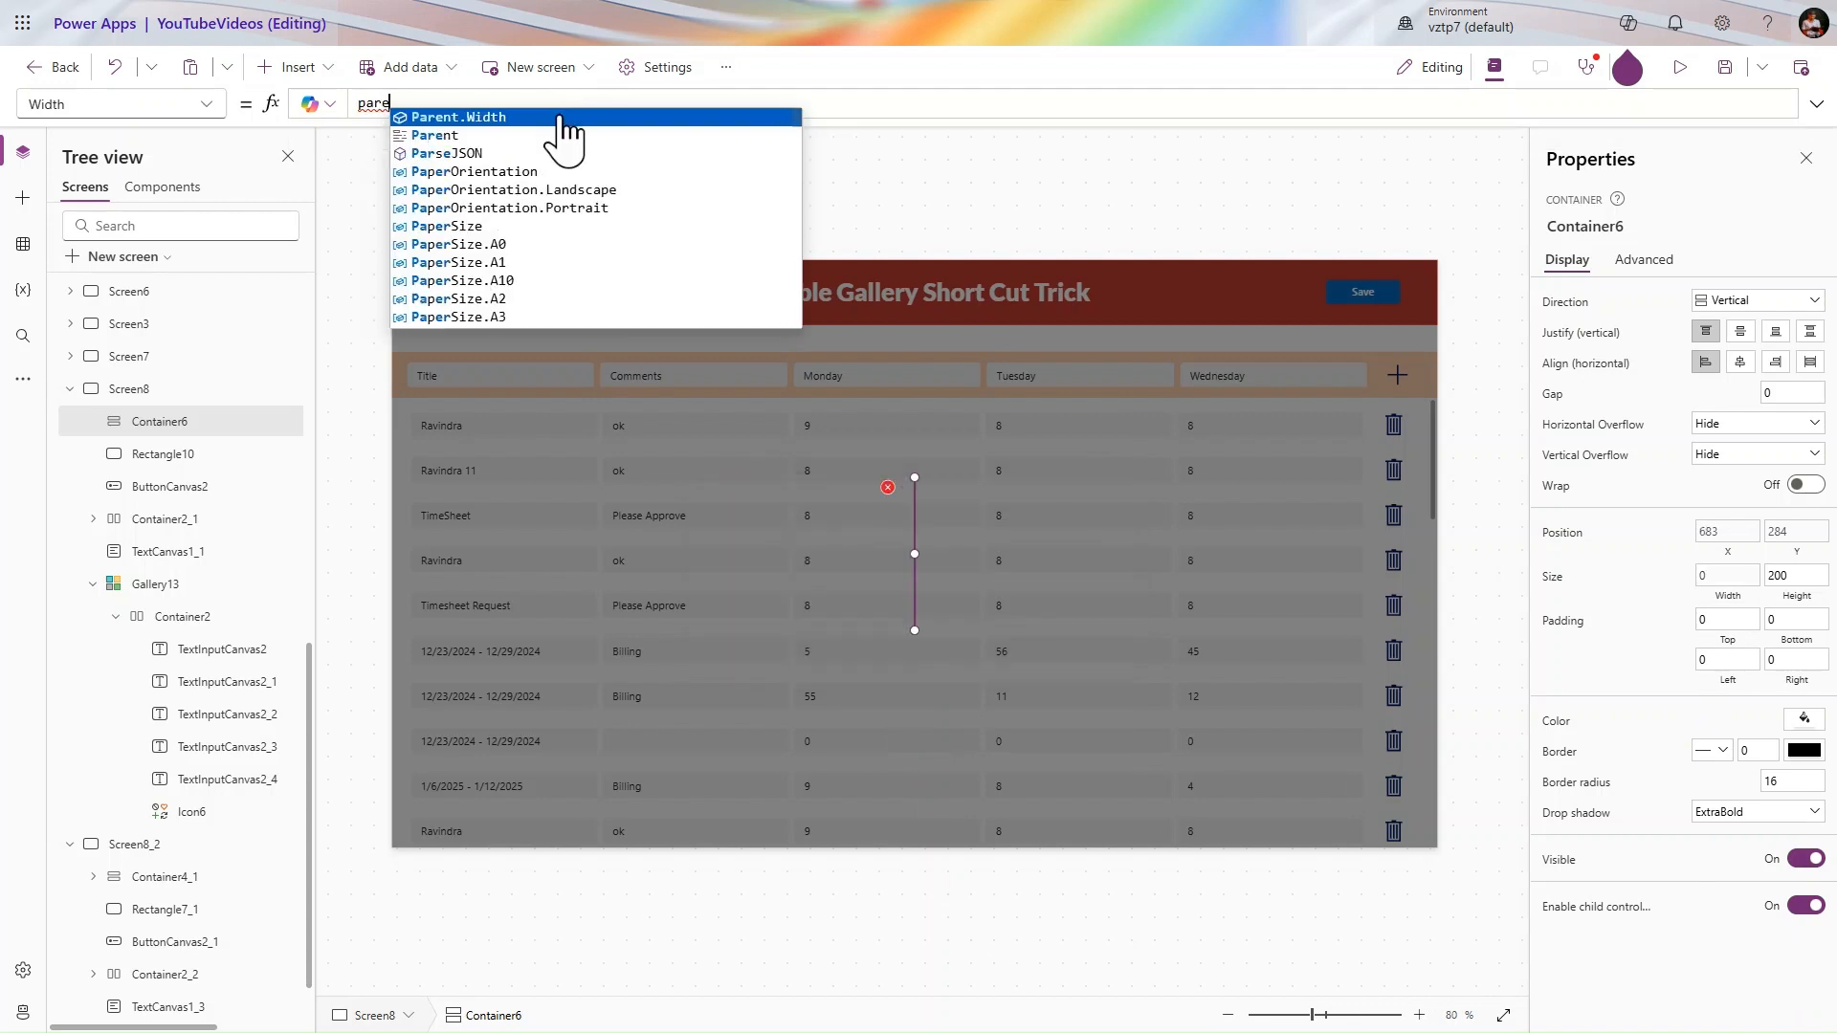
pyautogui.click(561, 117)
pyautogui.write('/2')
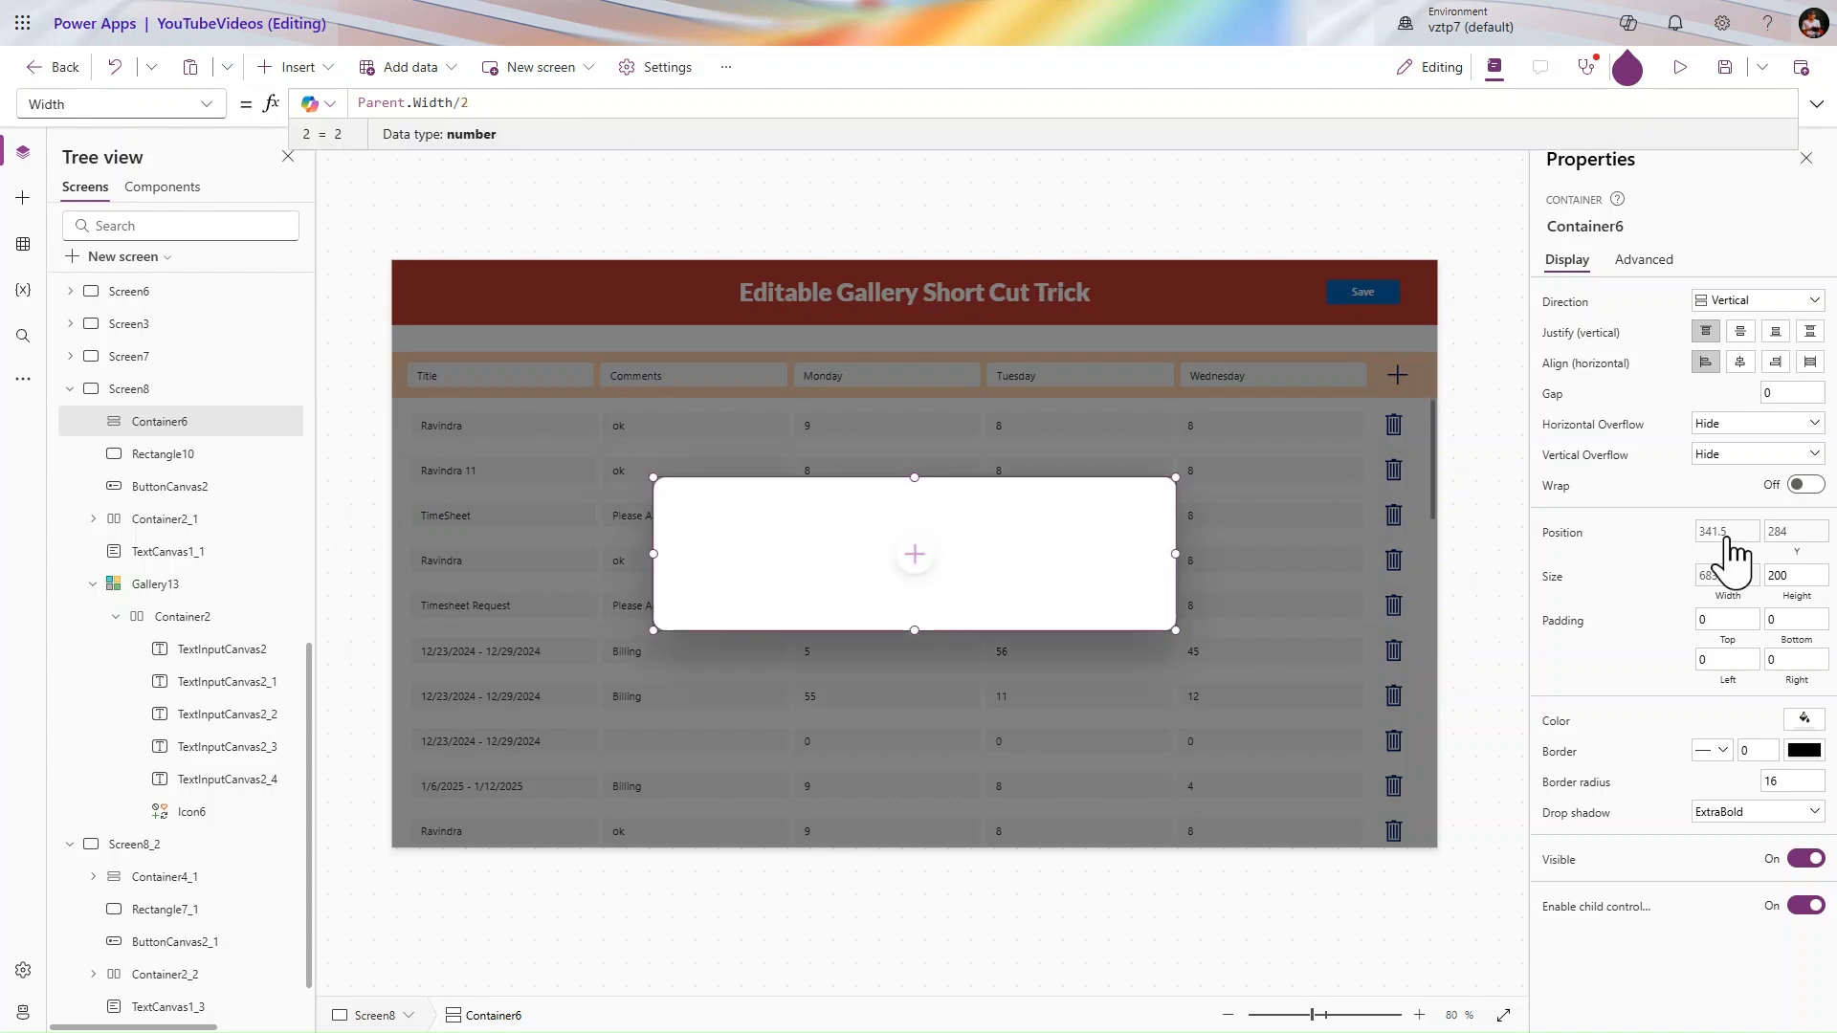
# - Set the container's height to the formula Parent.Height/2 and insert a text control inside the container
pyautogui.click(1796, 601)
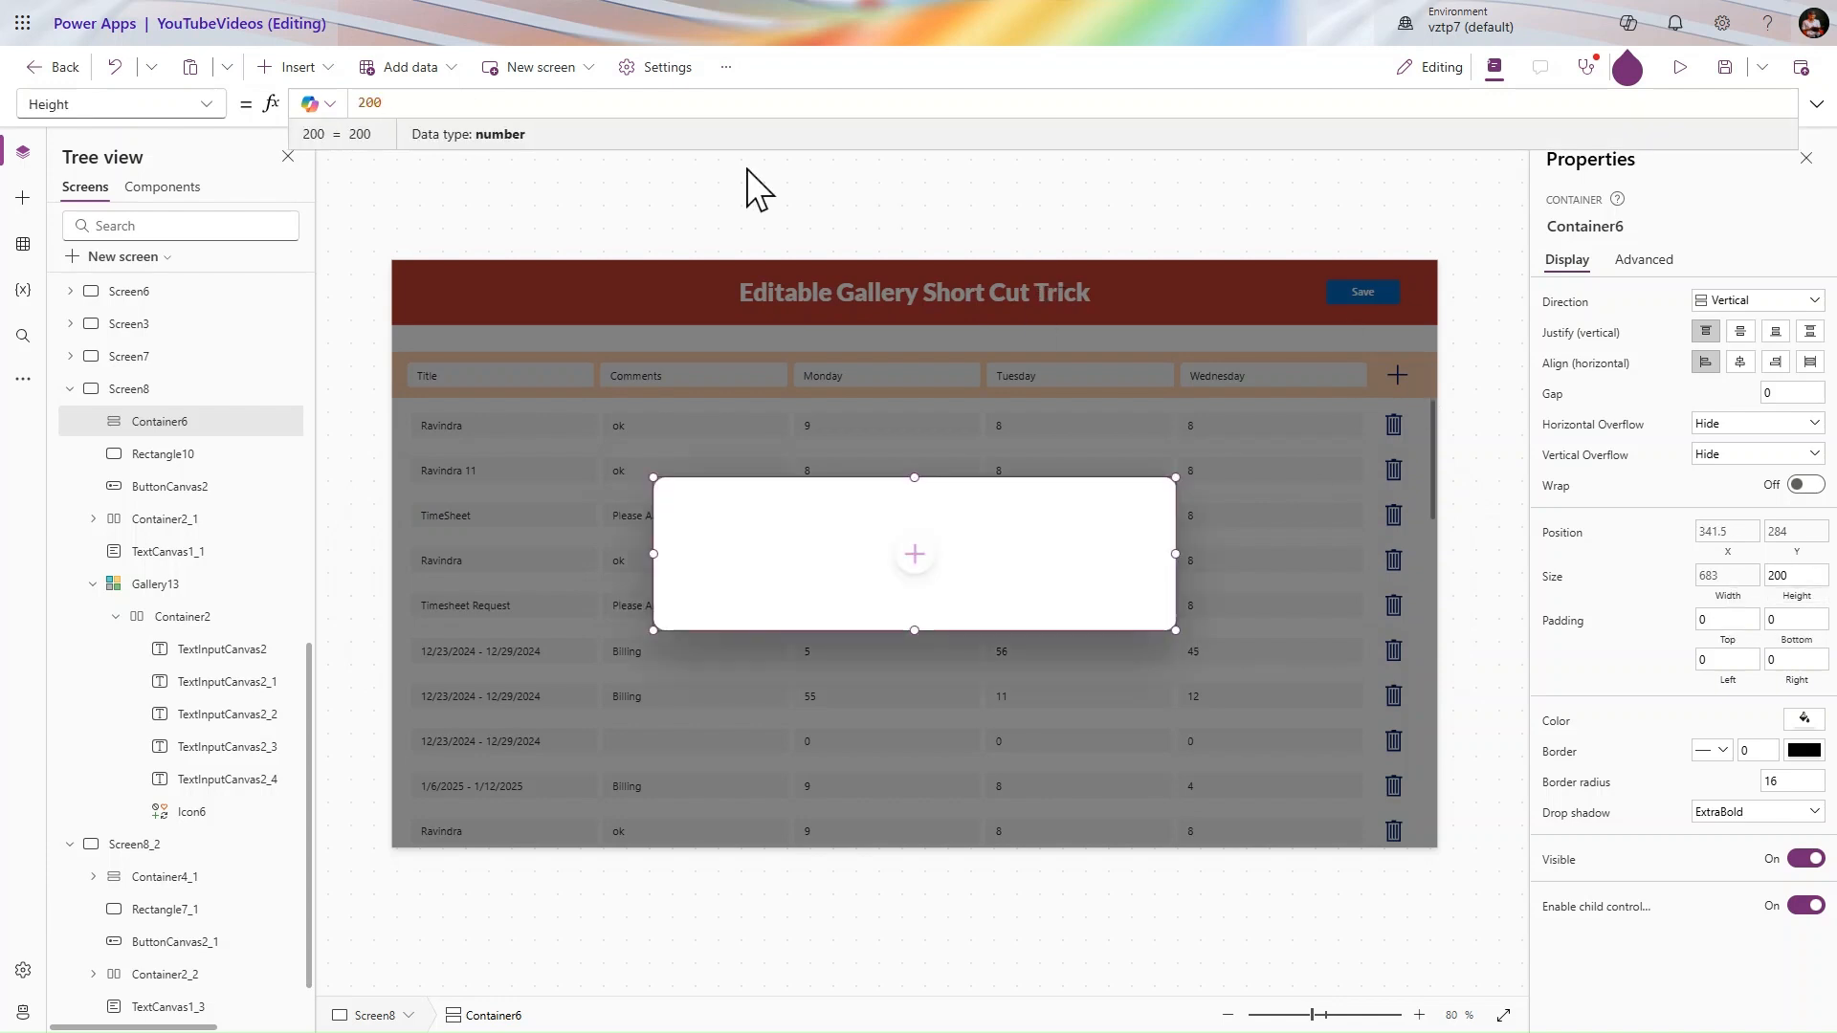
pyautogui.click(583, 102)
pyautogui.write('pare')
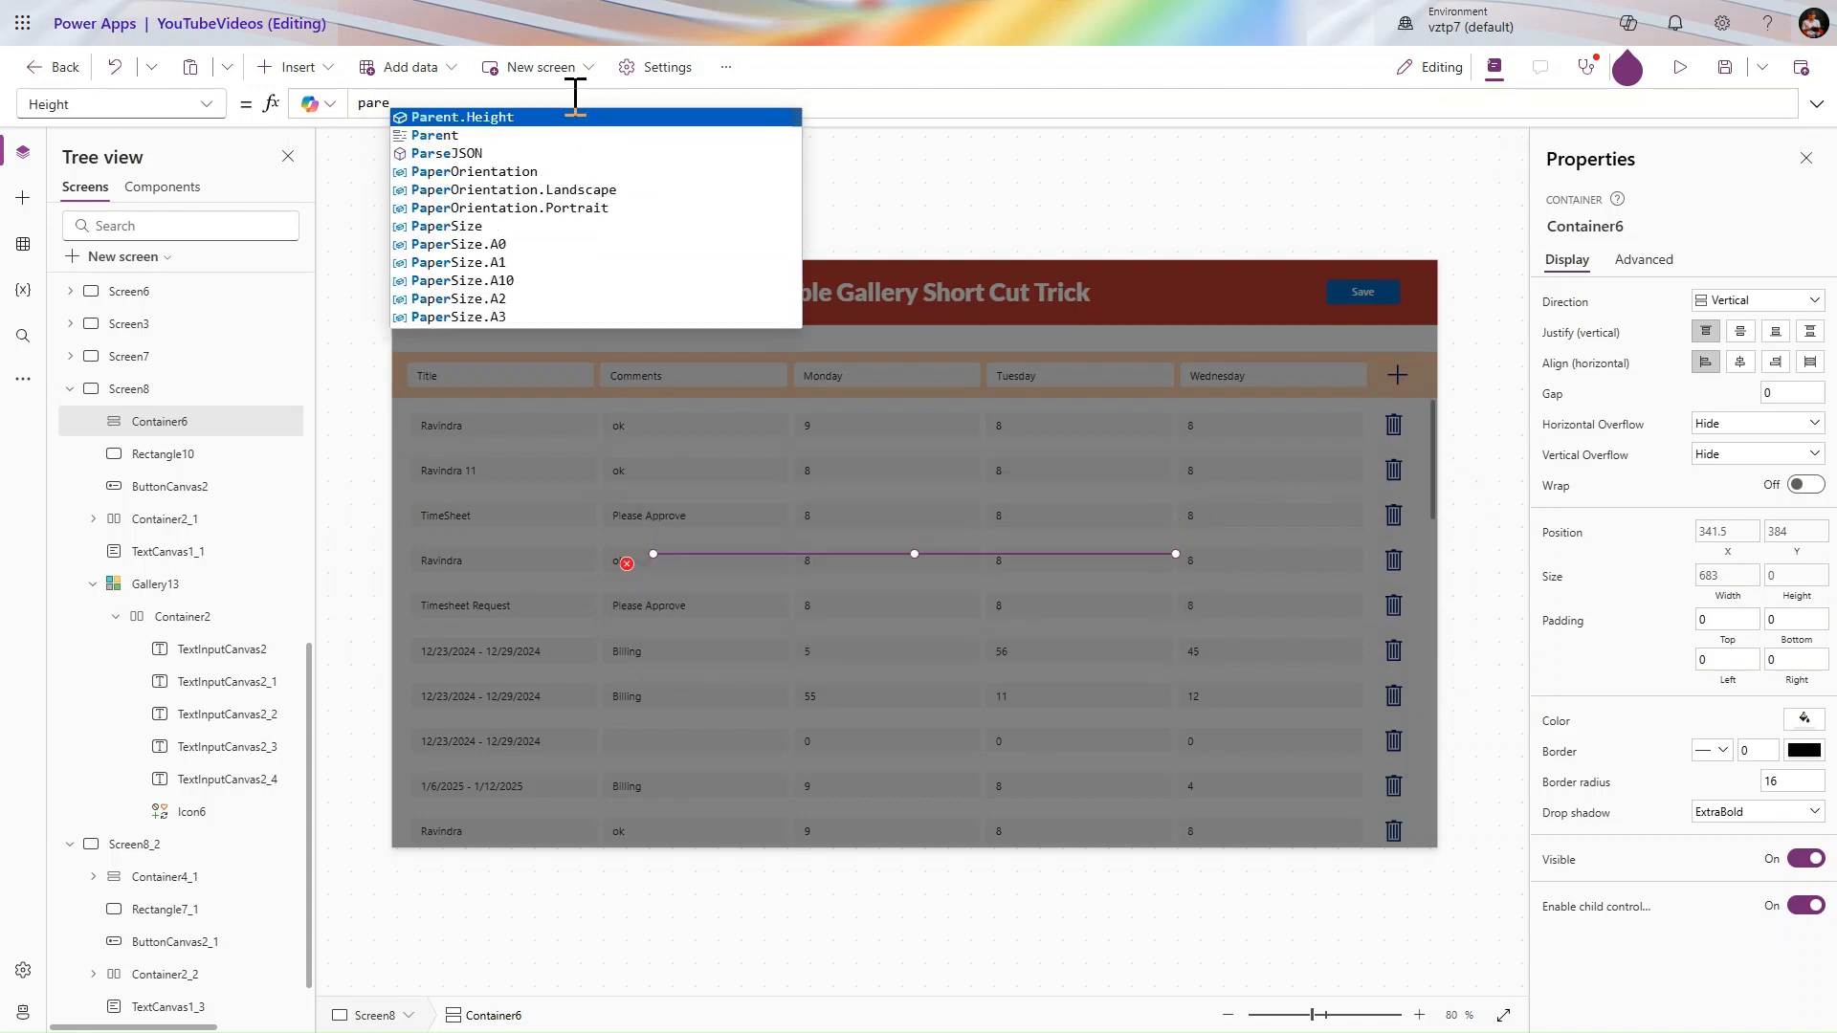
pyautogui.click(548, 117)
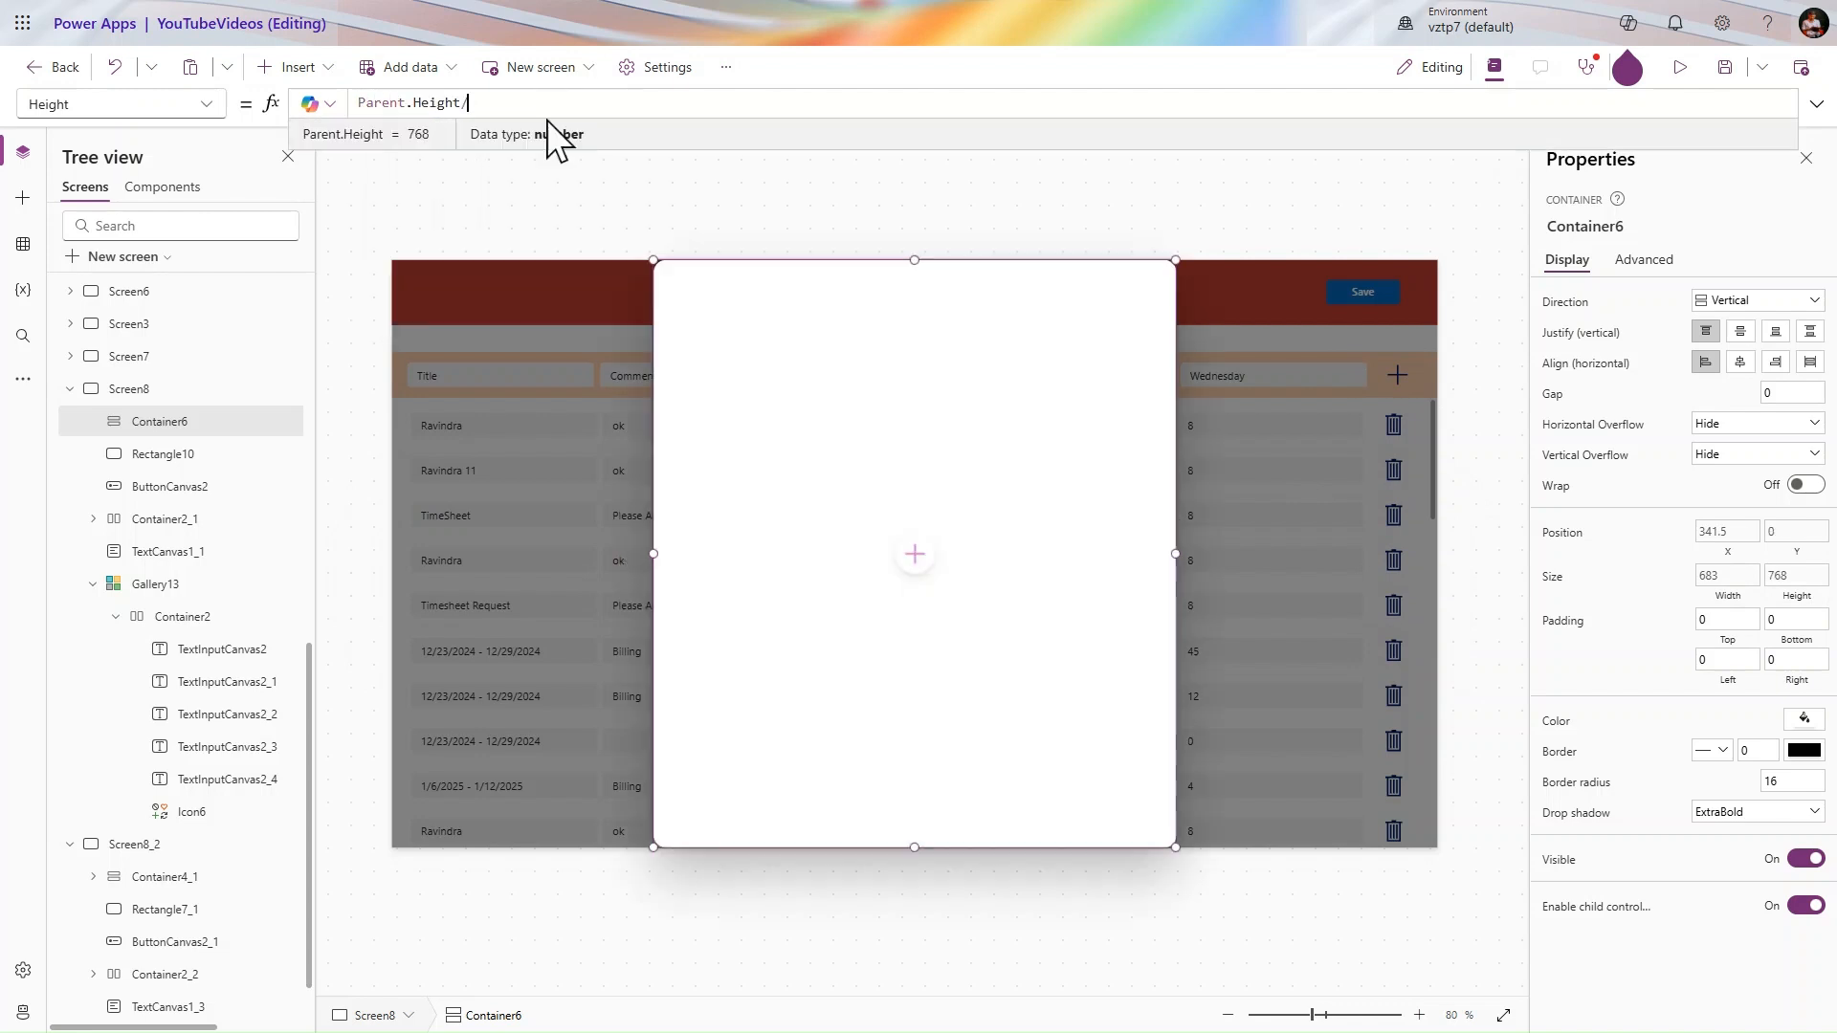
pyautogui.write('/2')
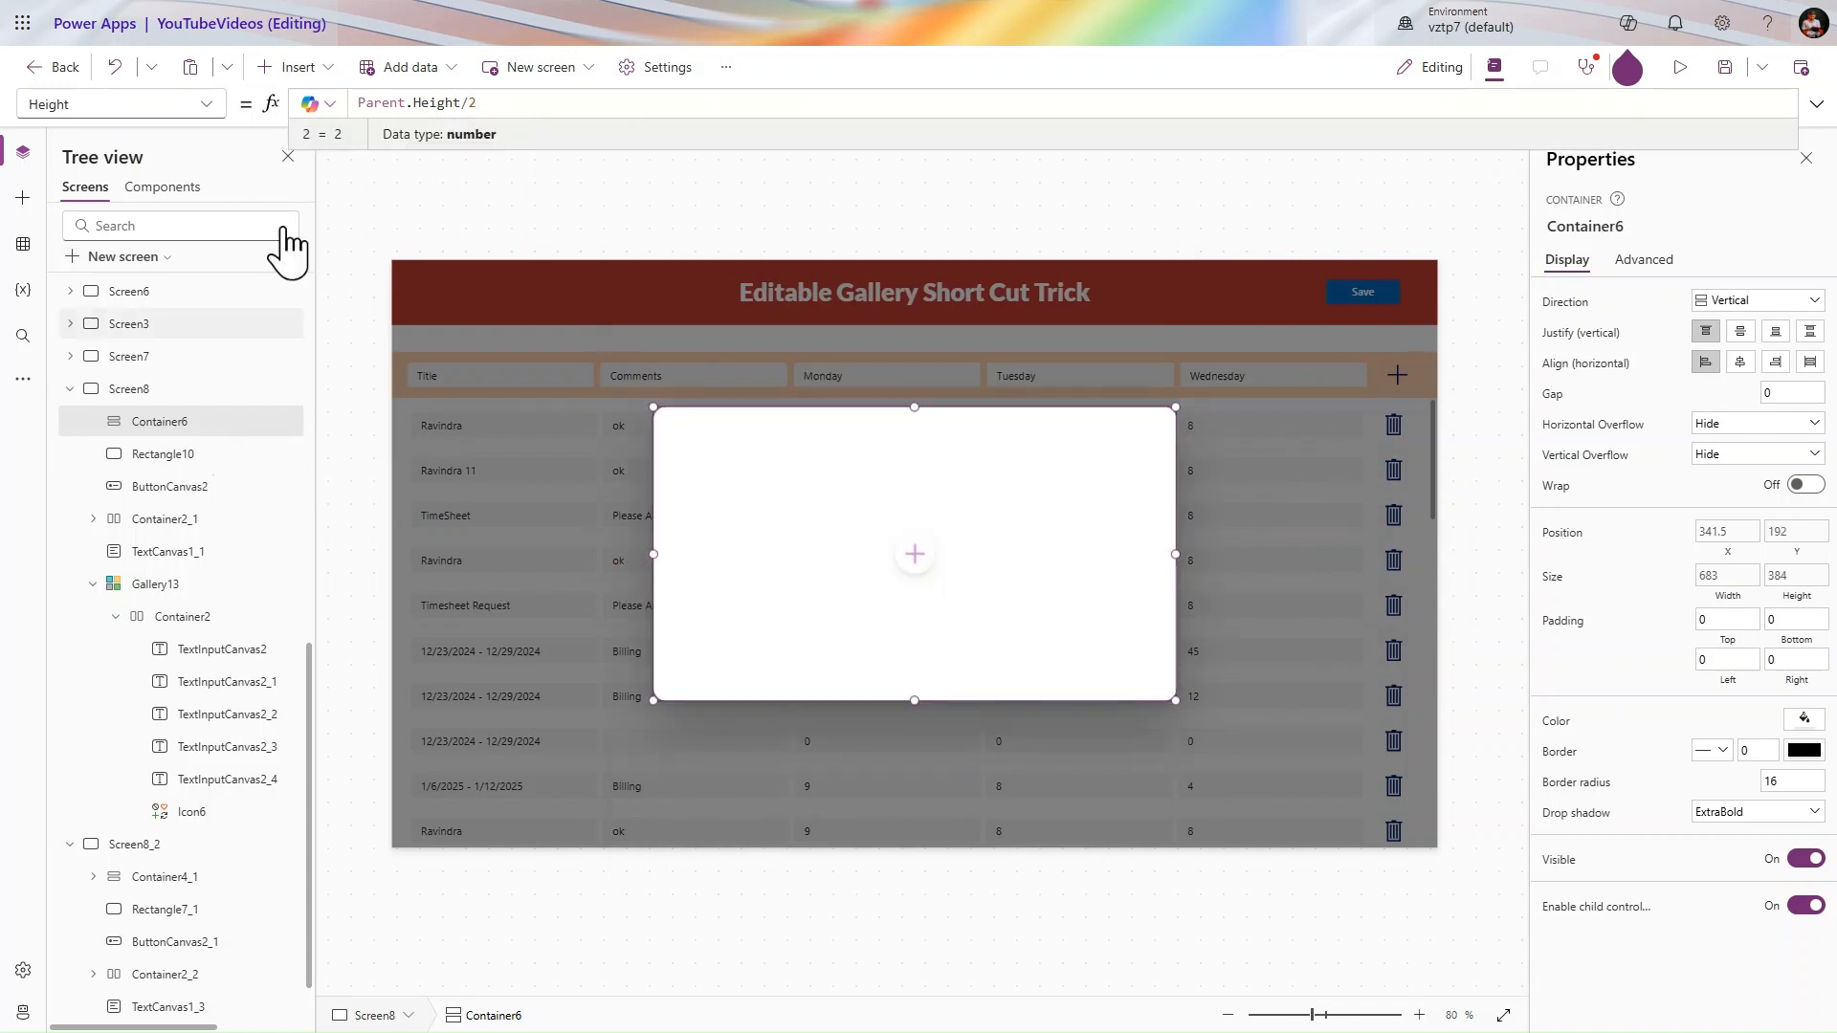
pyautogui.click(318, 76)
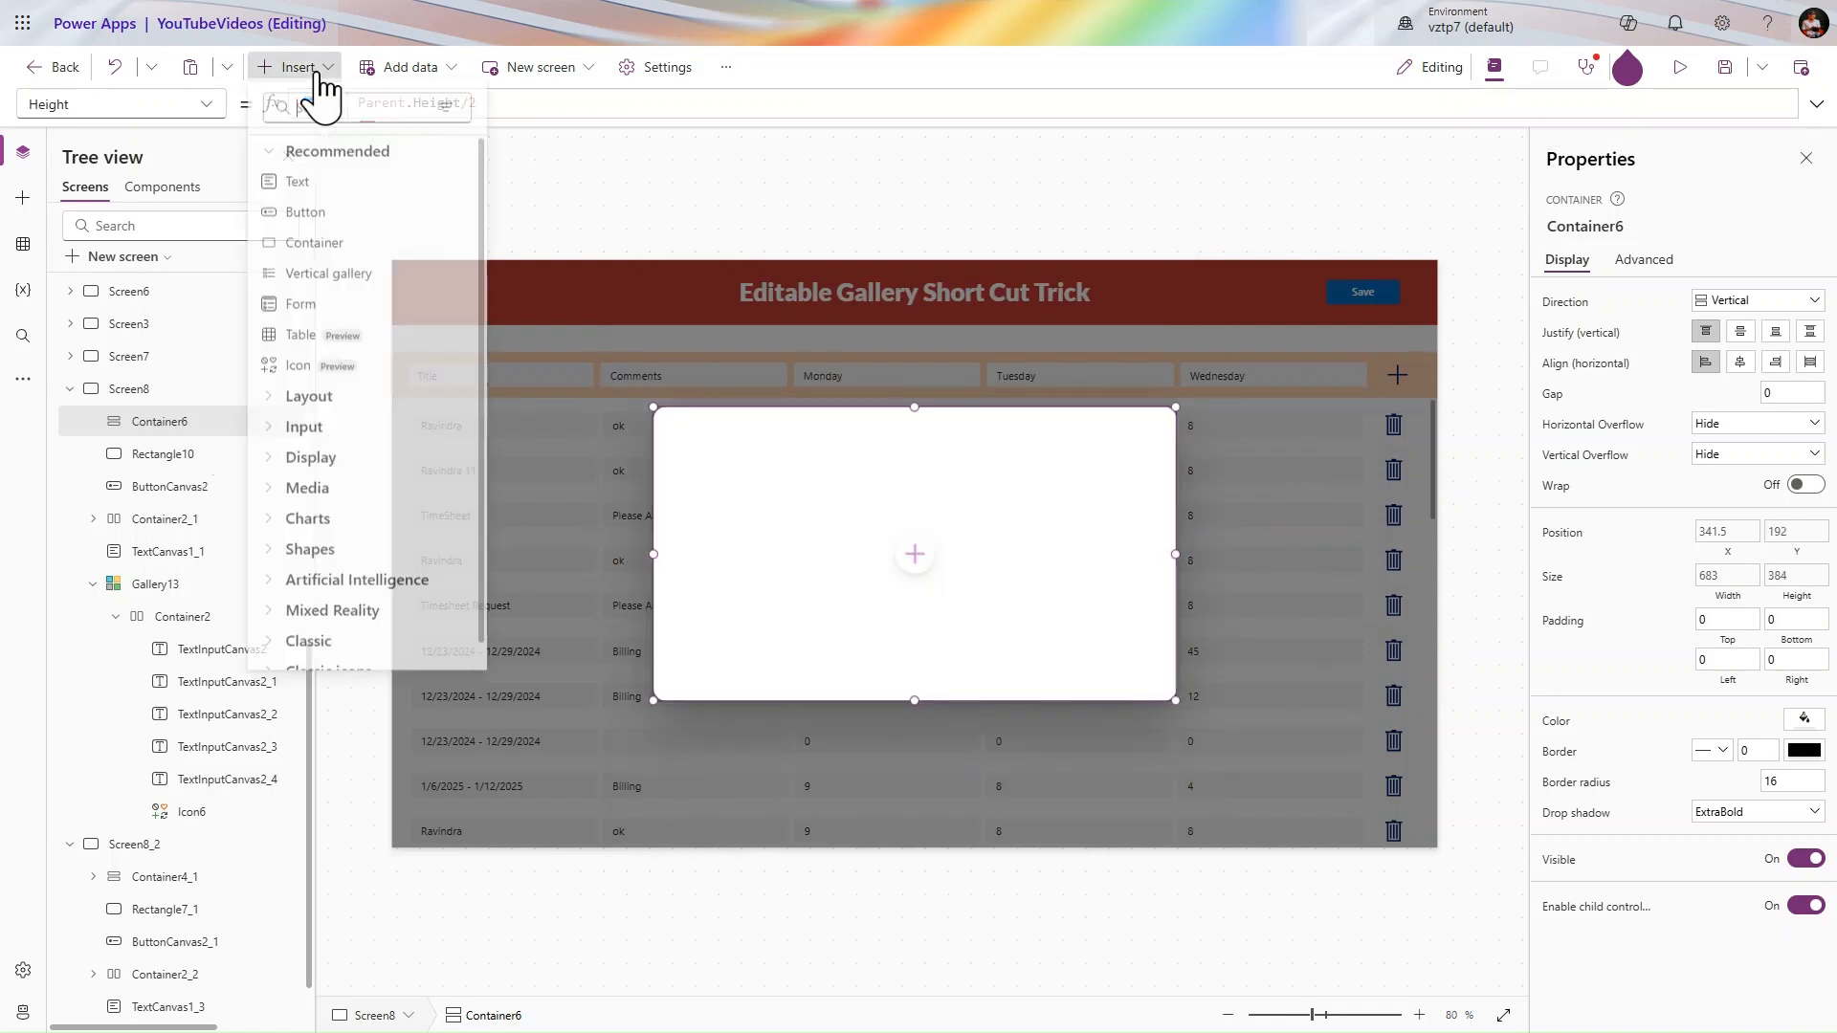
pyautogui.click(322, 178)
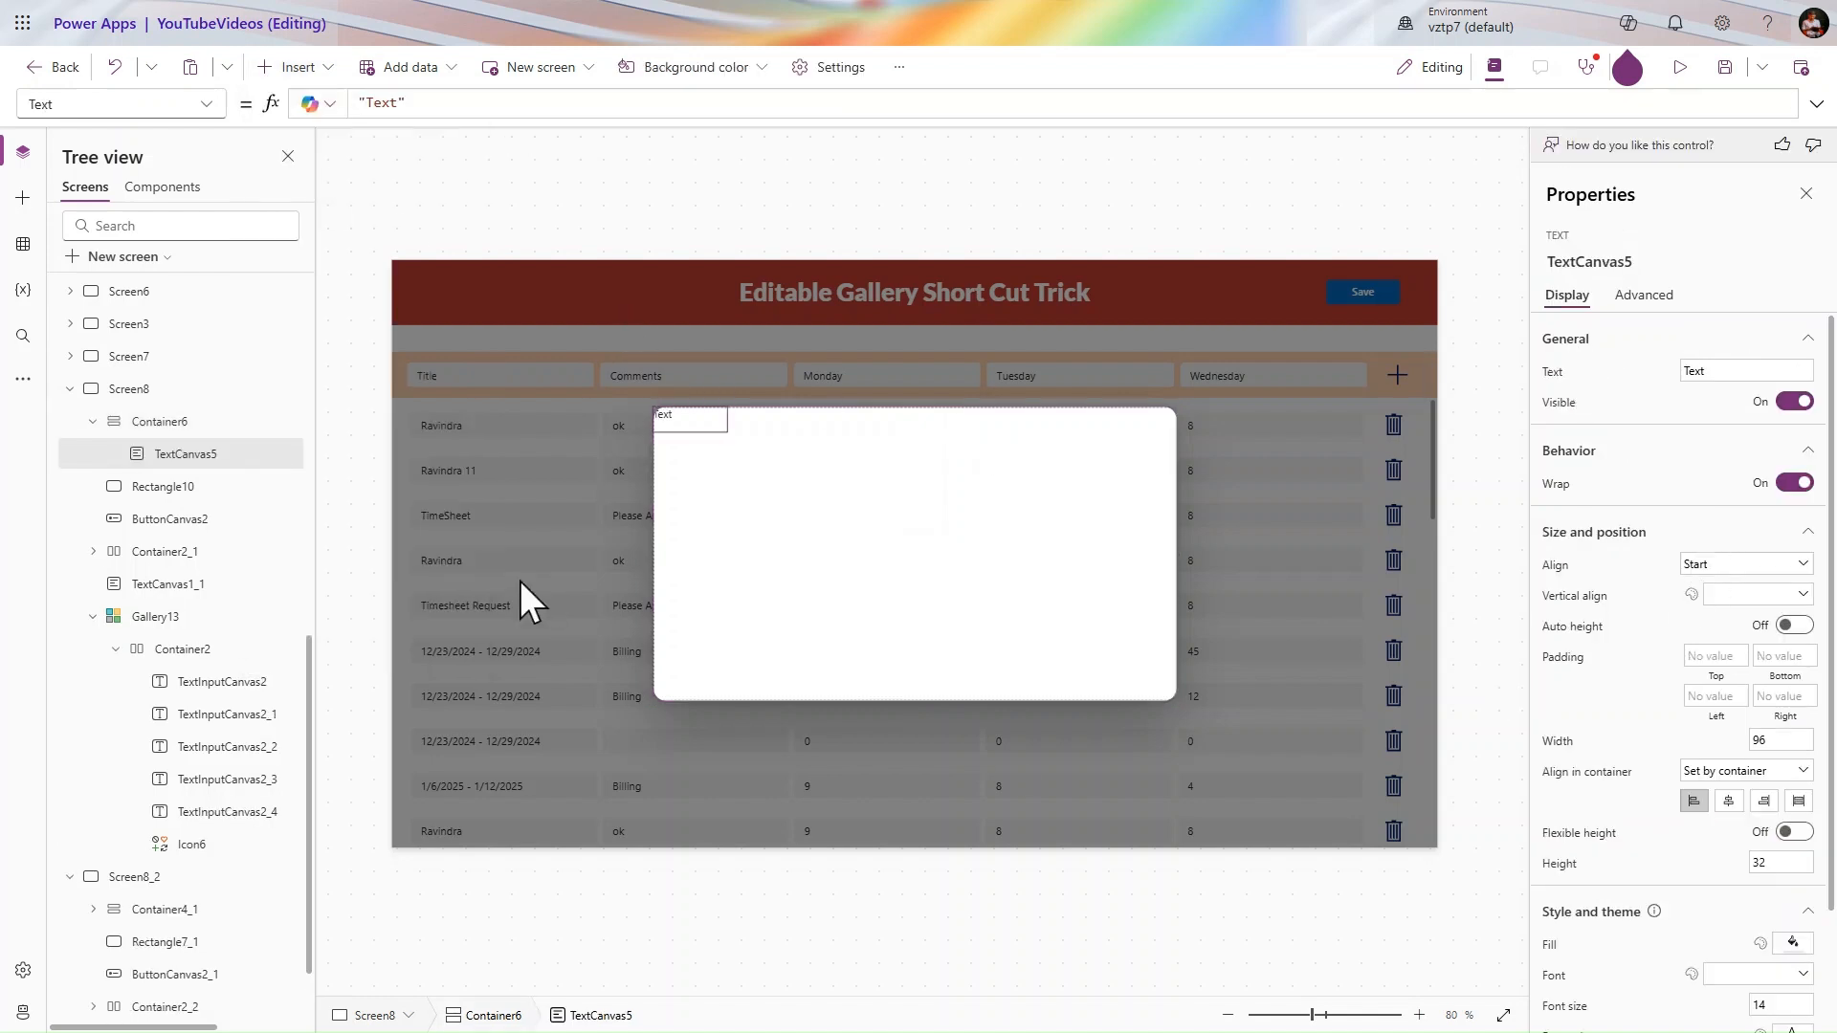
# - Set the container's padding to 20 on all four sides and its gap to 20
pyautogui.click(162, 422)
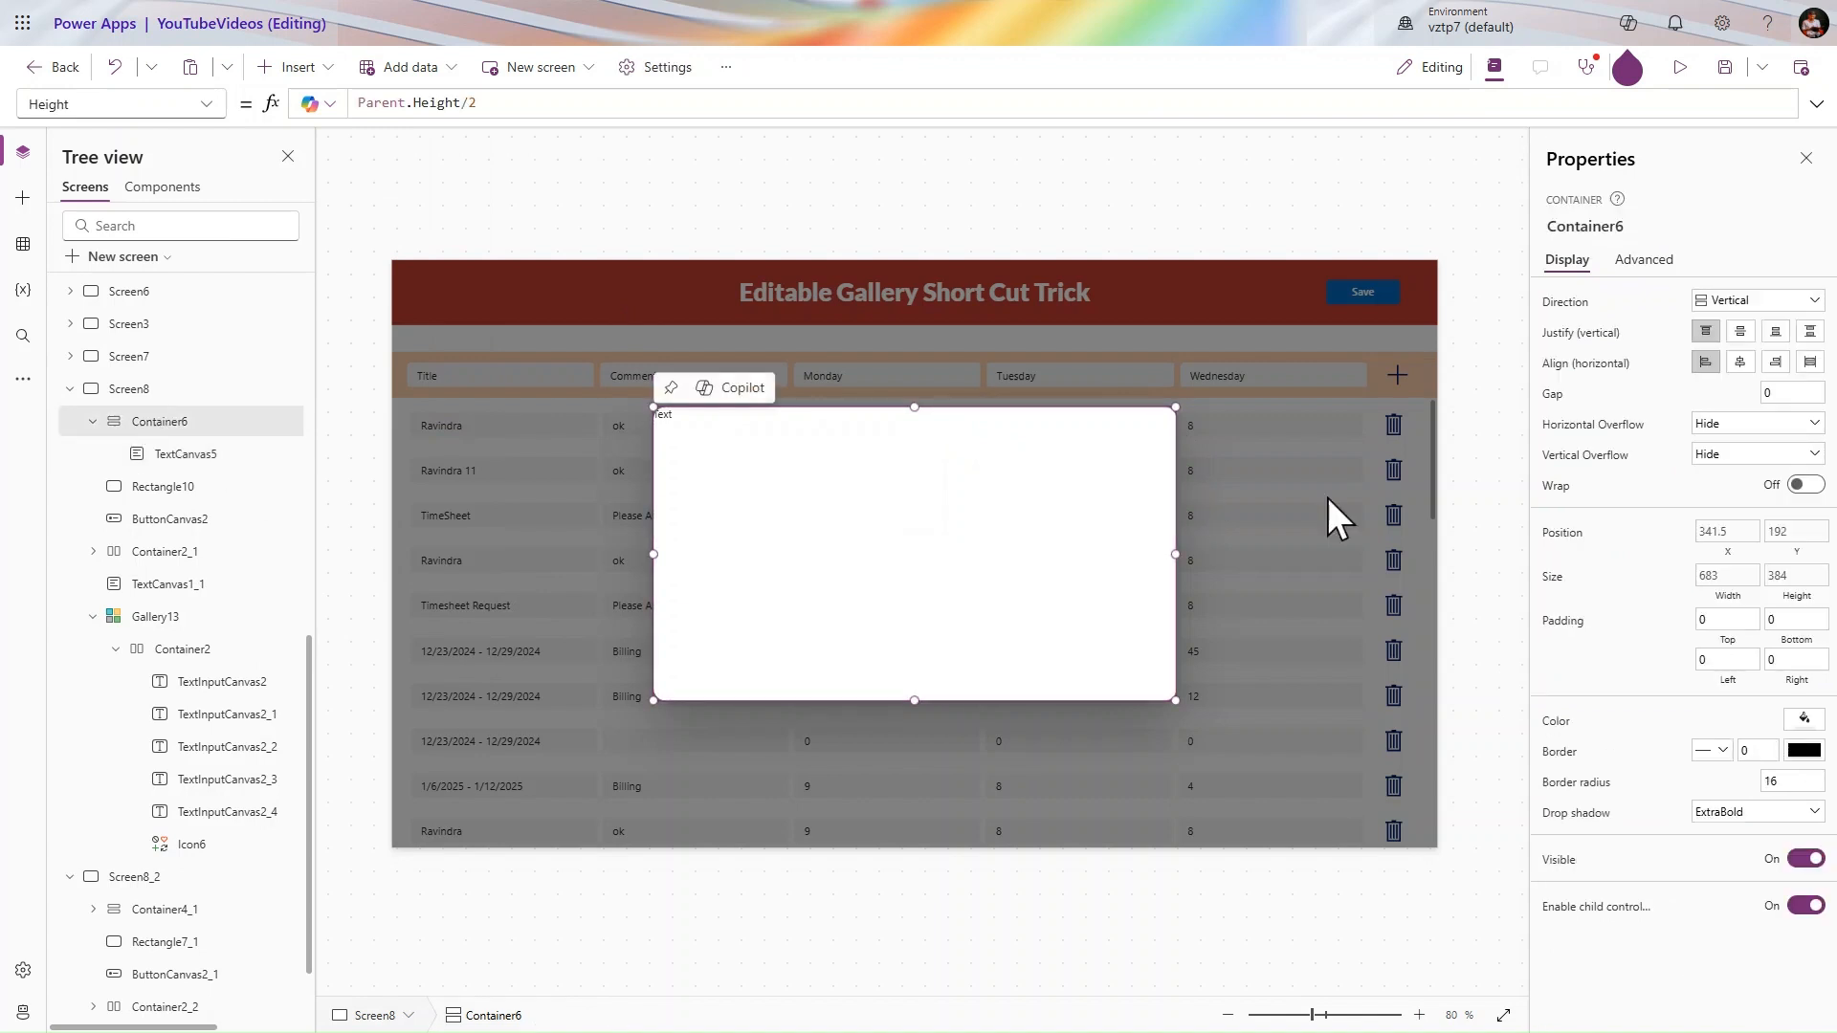
pyautogui.click(1727, 612)
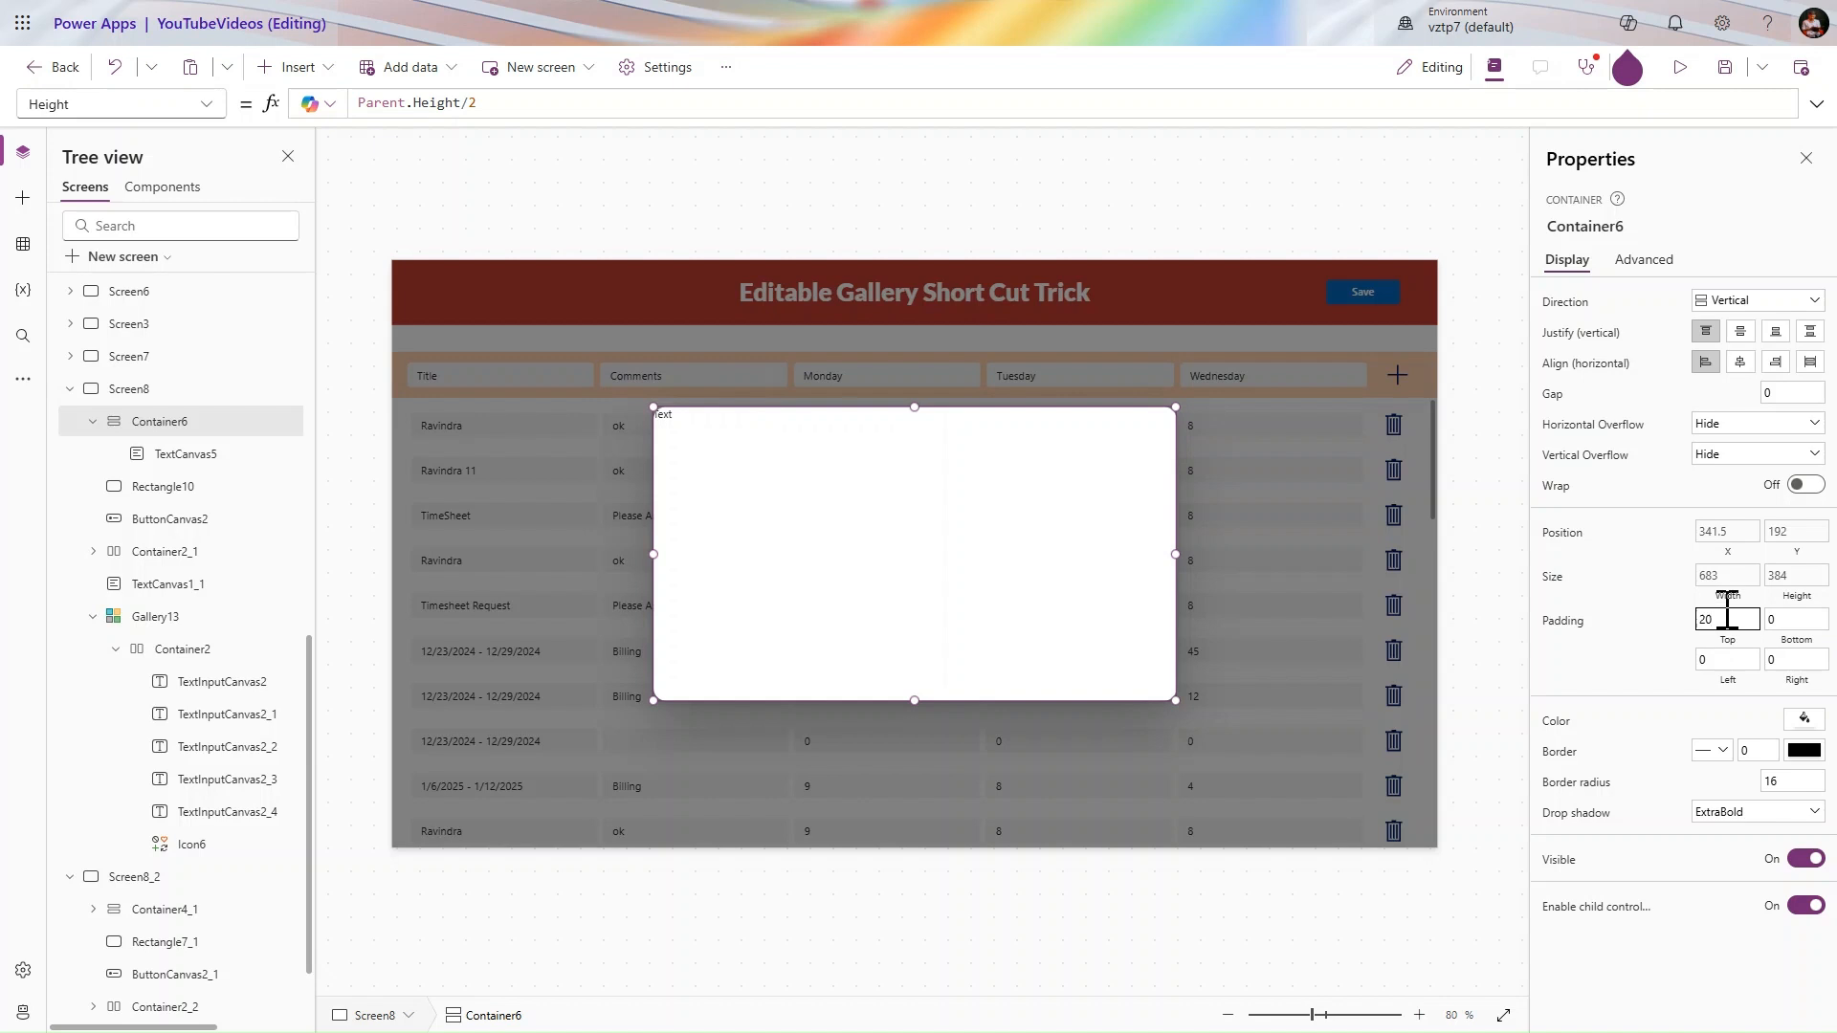
pyautogui.press('Tab')
pyautogui.write('20')
pyautogui.press('Tab')
pyautogui.press('Tab')
pyautogui.write('20')
pyautogui.press('Tab')
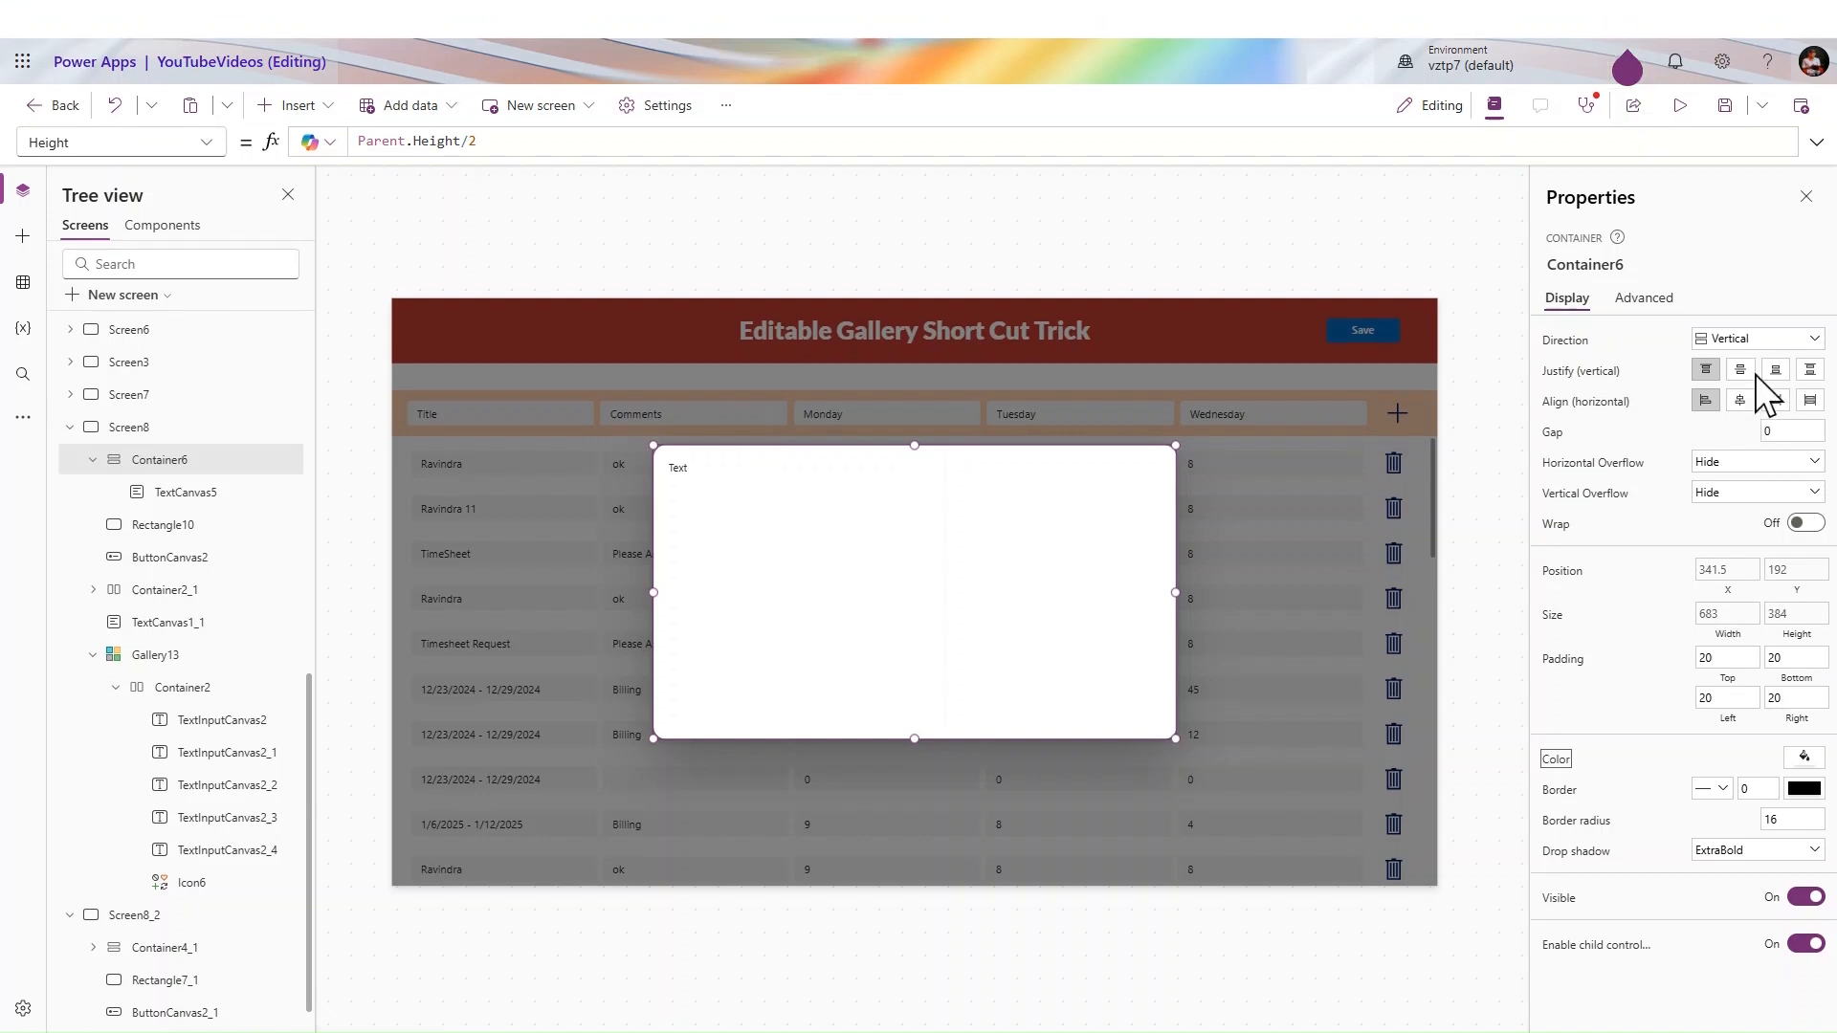
pyautogui.click(1794, 393)
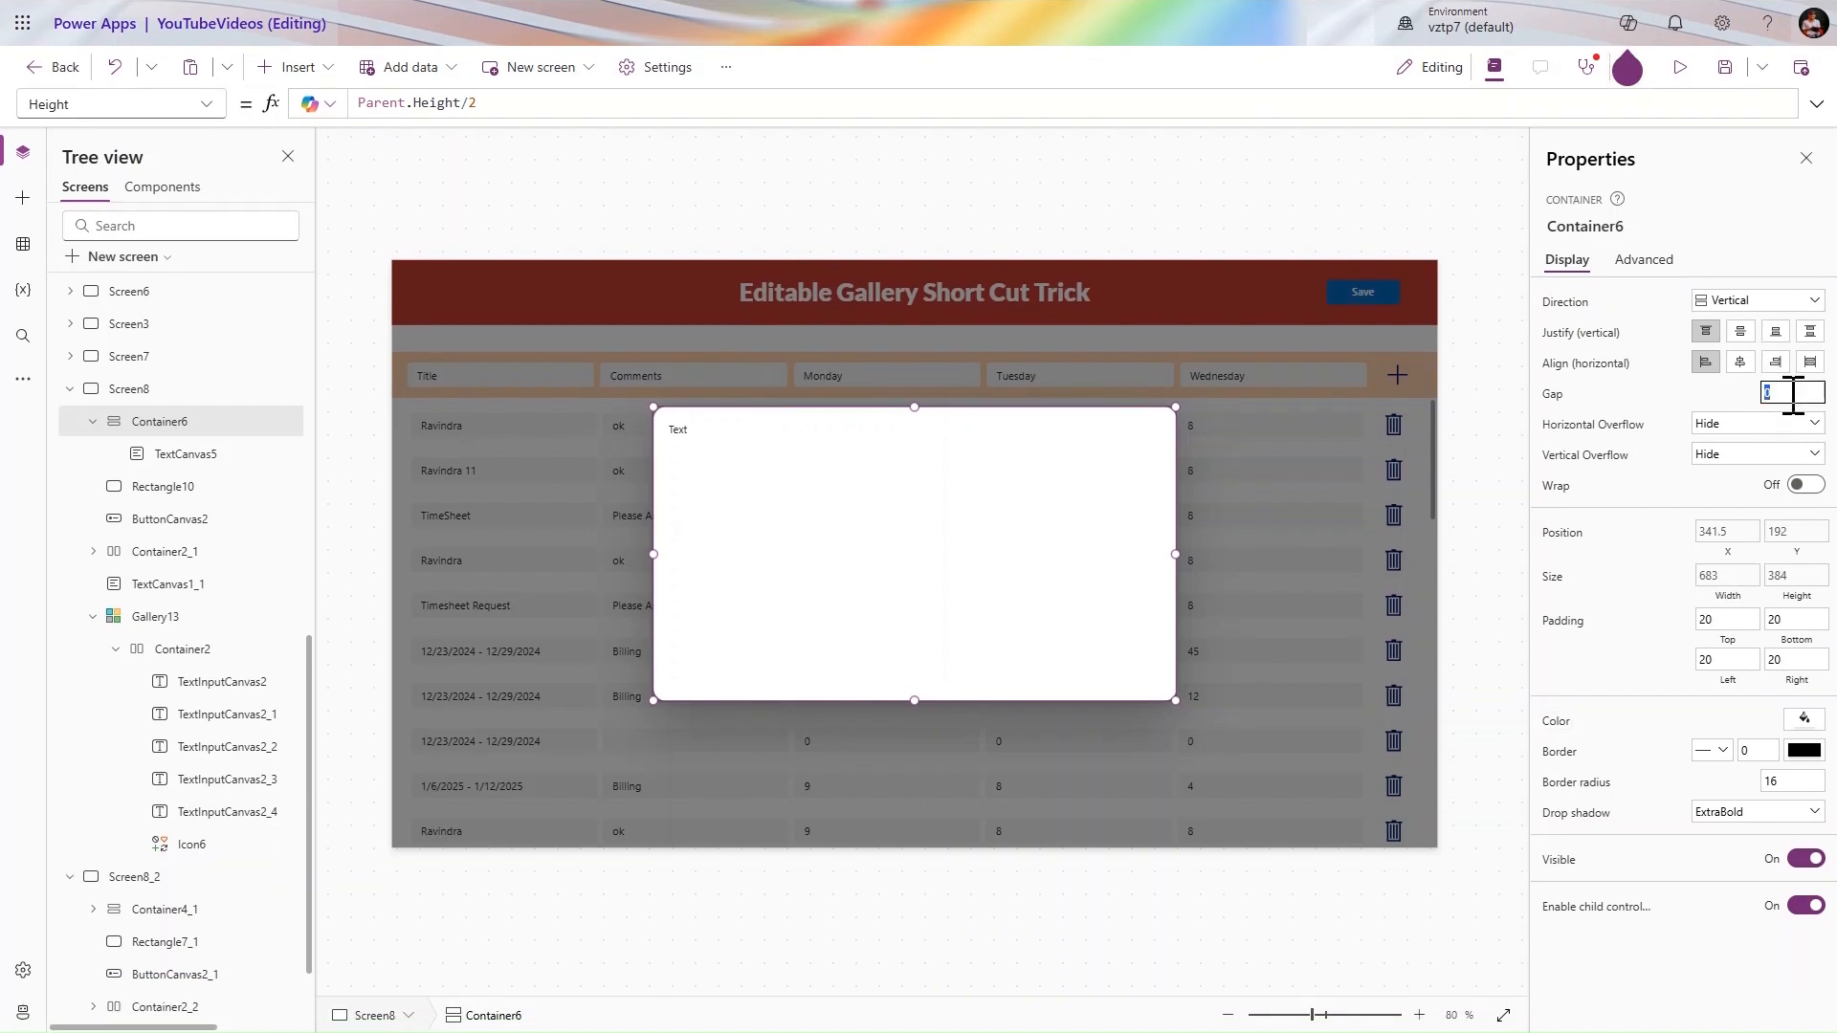
pyautogui.press('Tab')
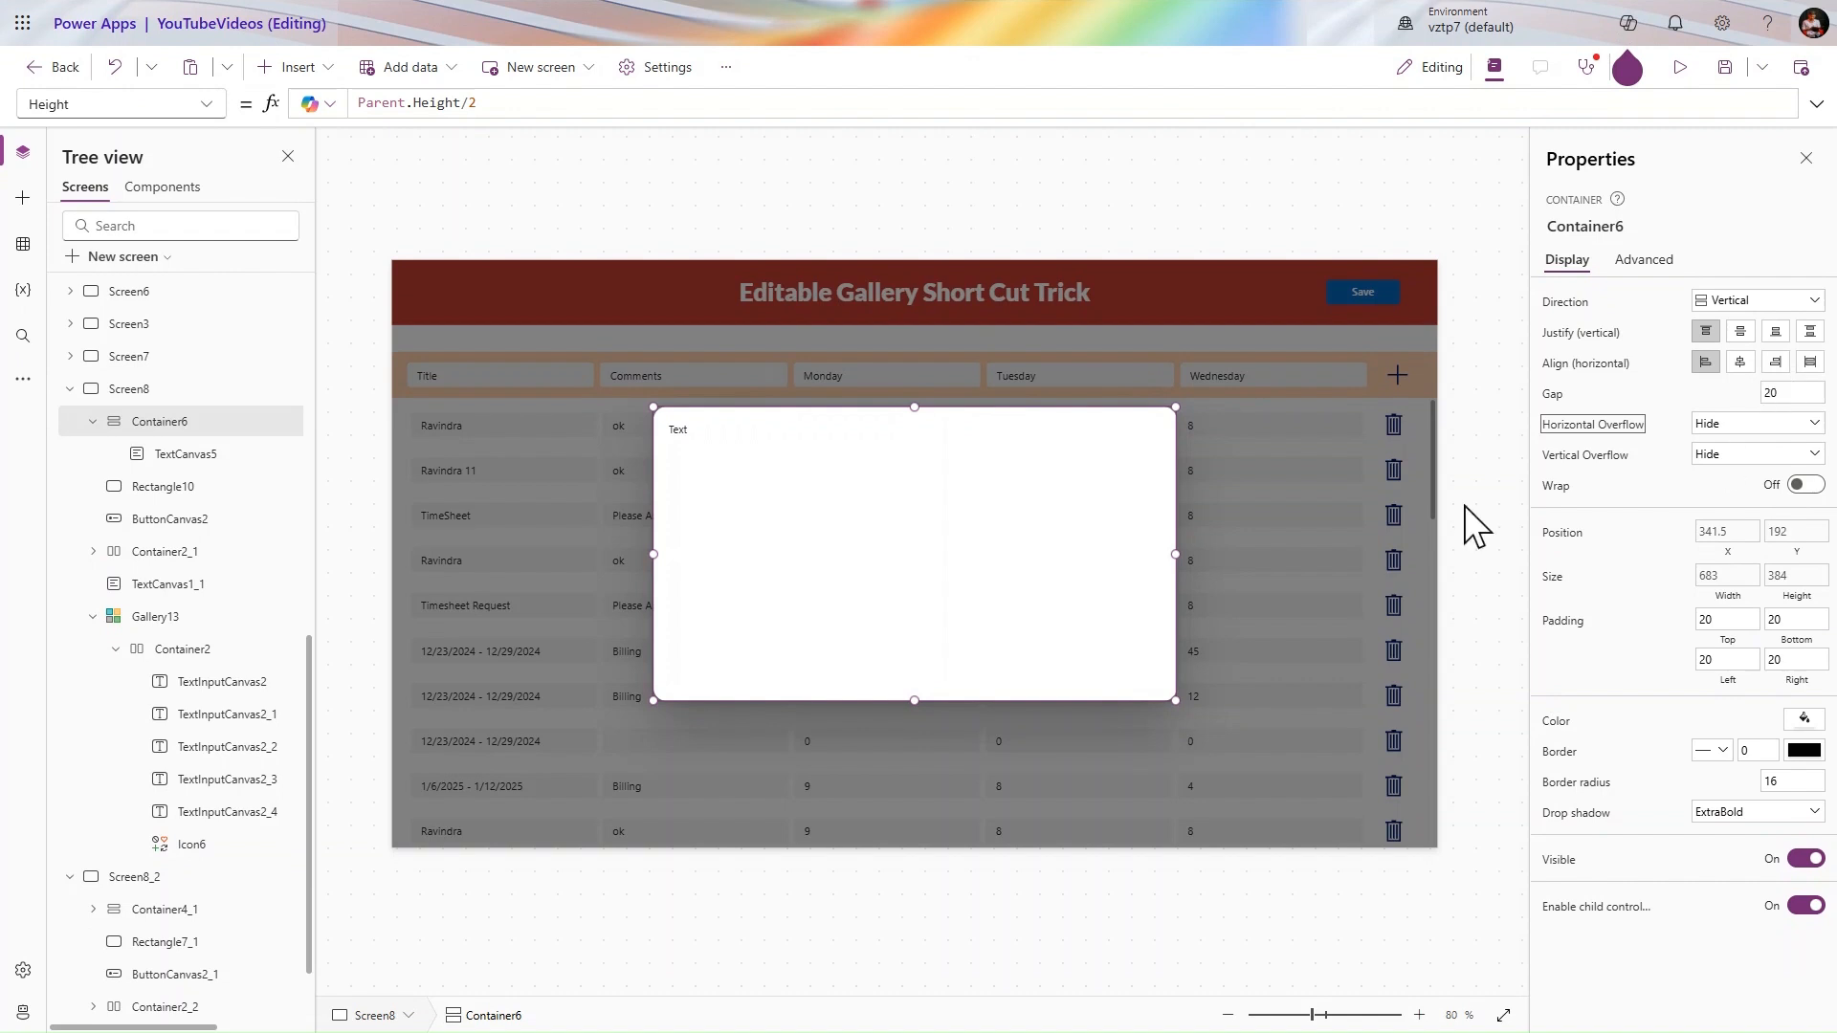
# - Turn on auto height for the container's text control, keep flexible height off, and stretch it across the container's width
pyautogui.click(682, 431)
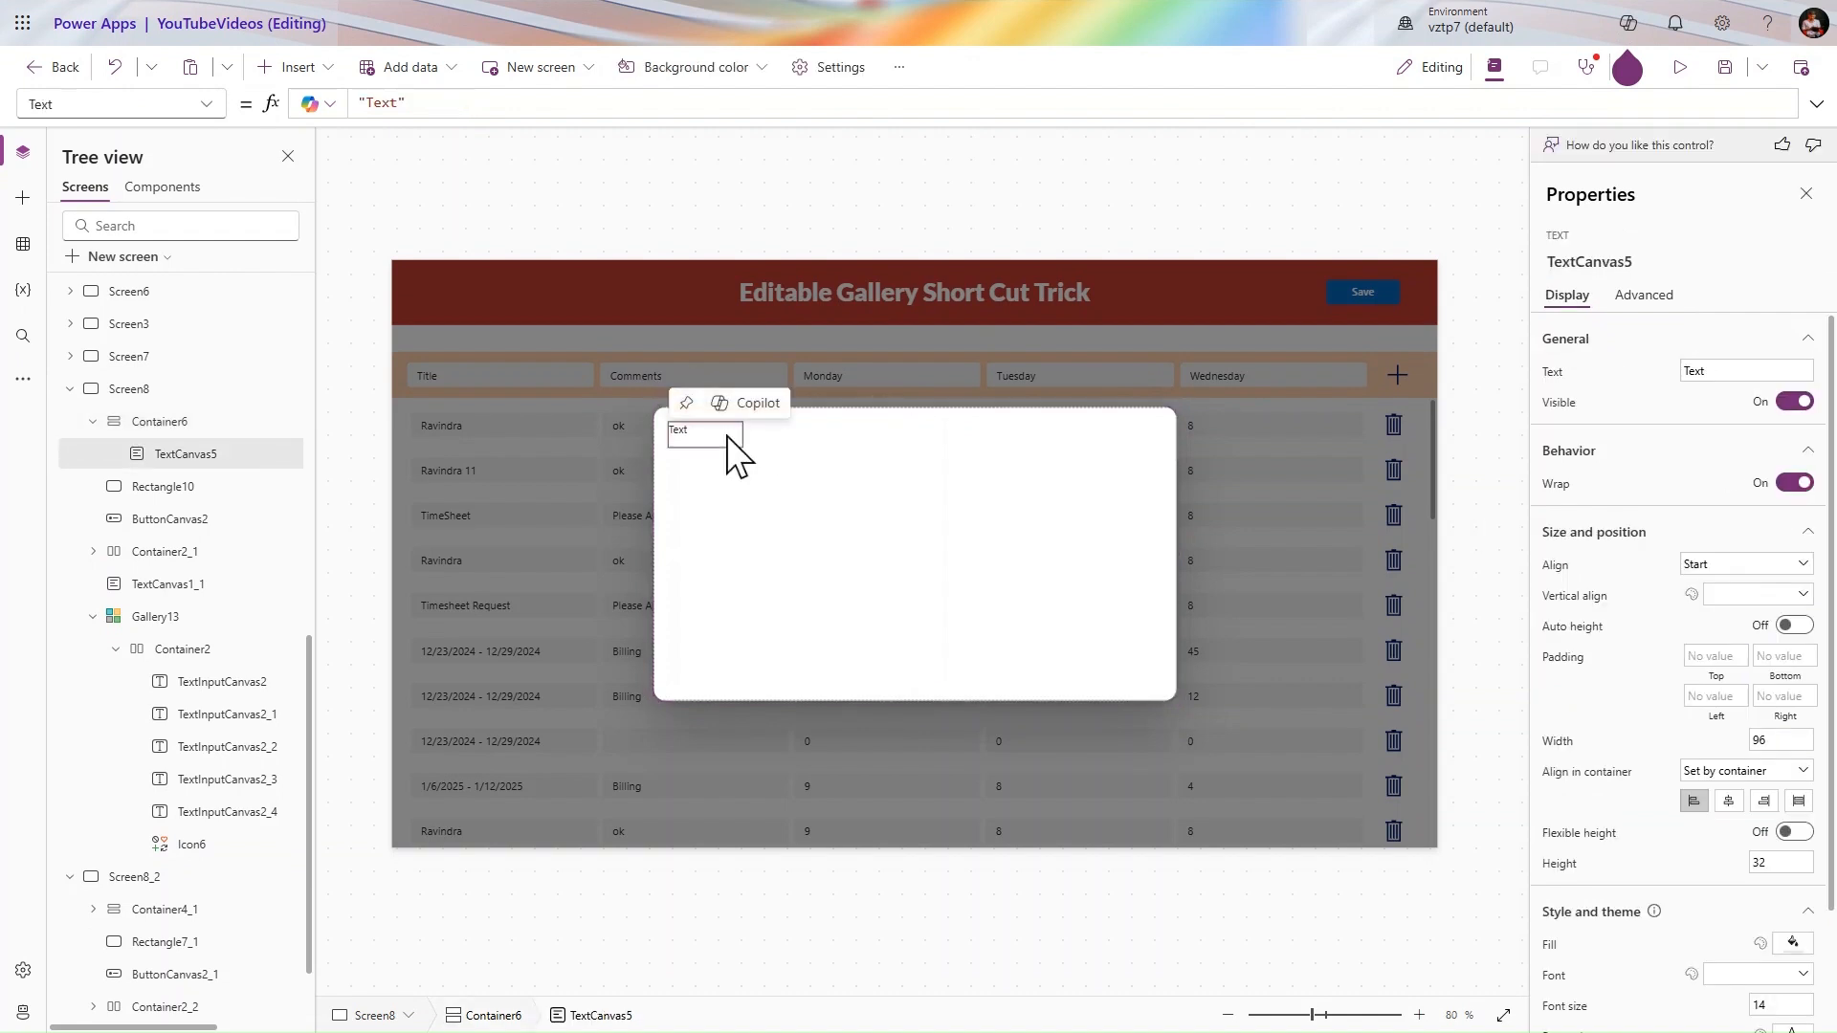
pyautogui.click(1794, 832)
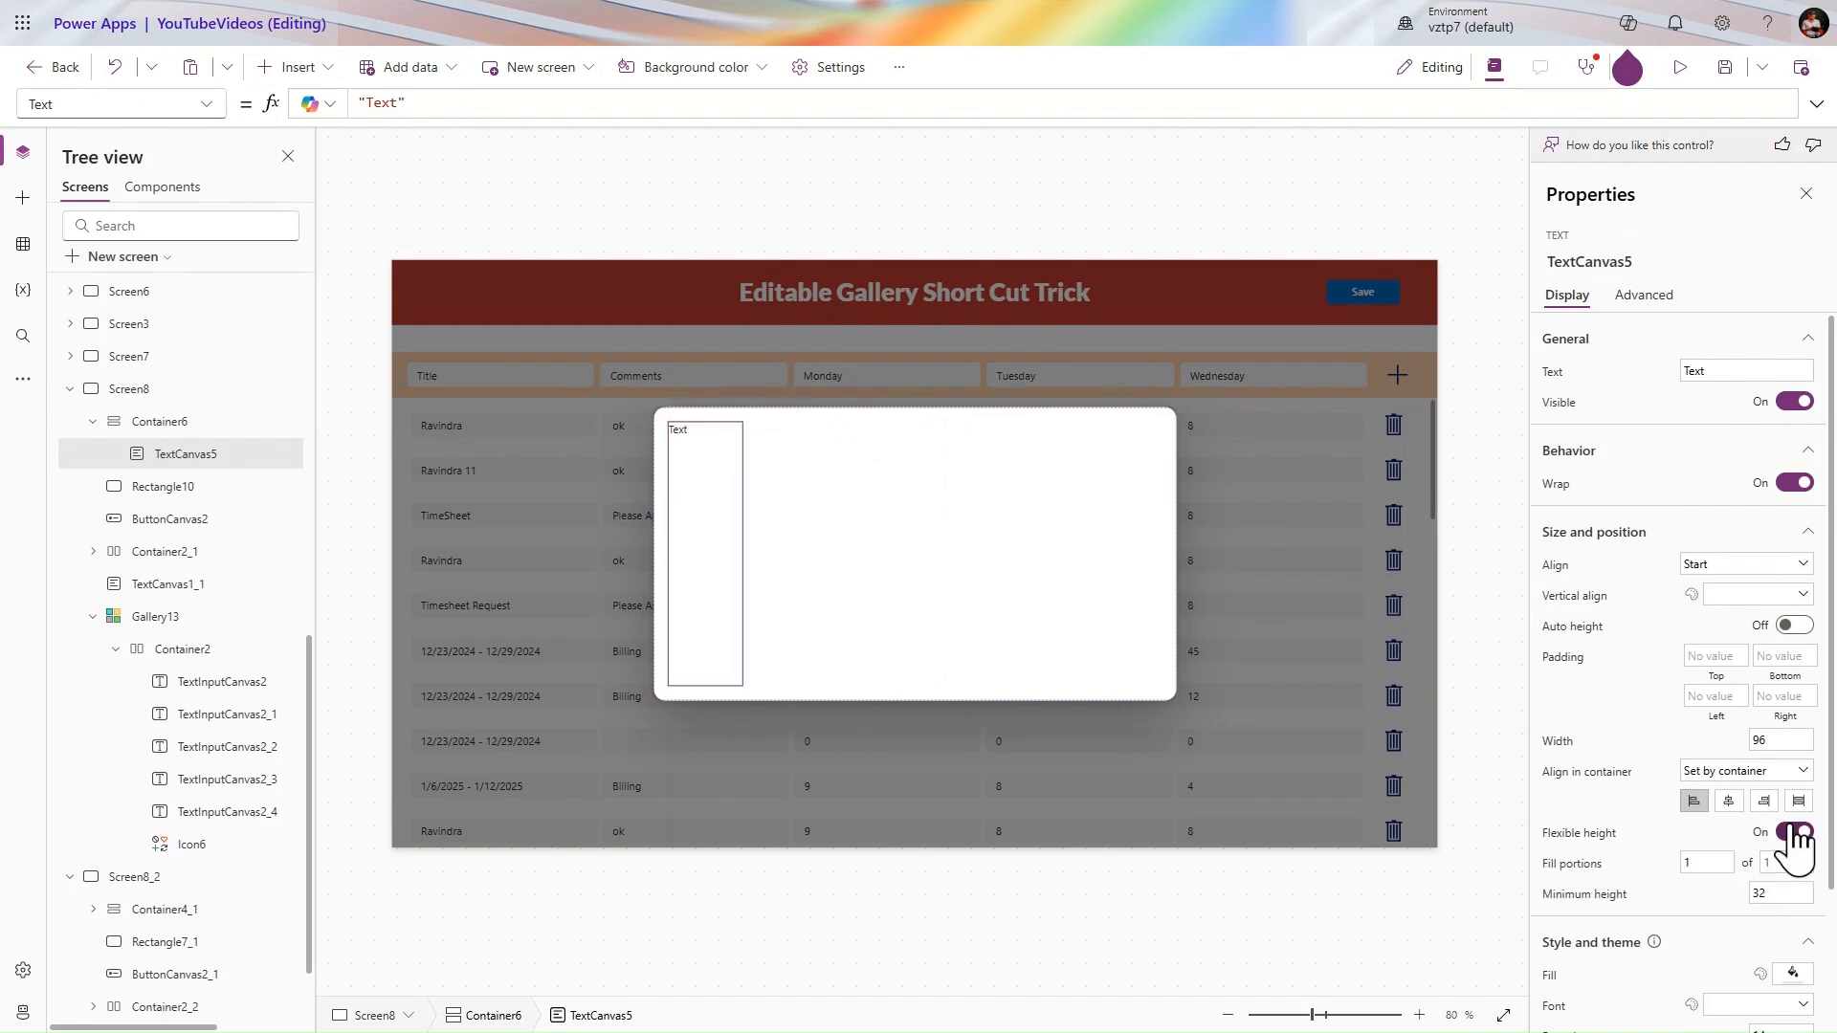
pyautogui.click(1789, 626)
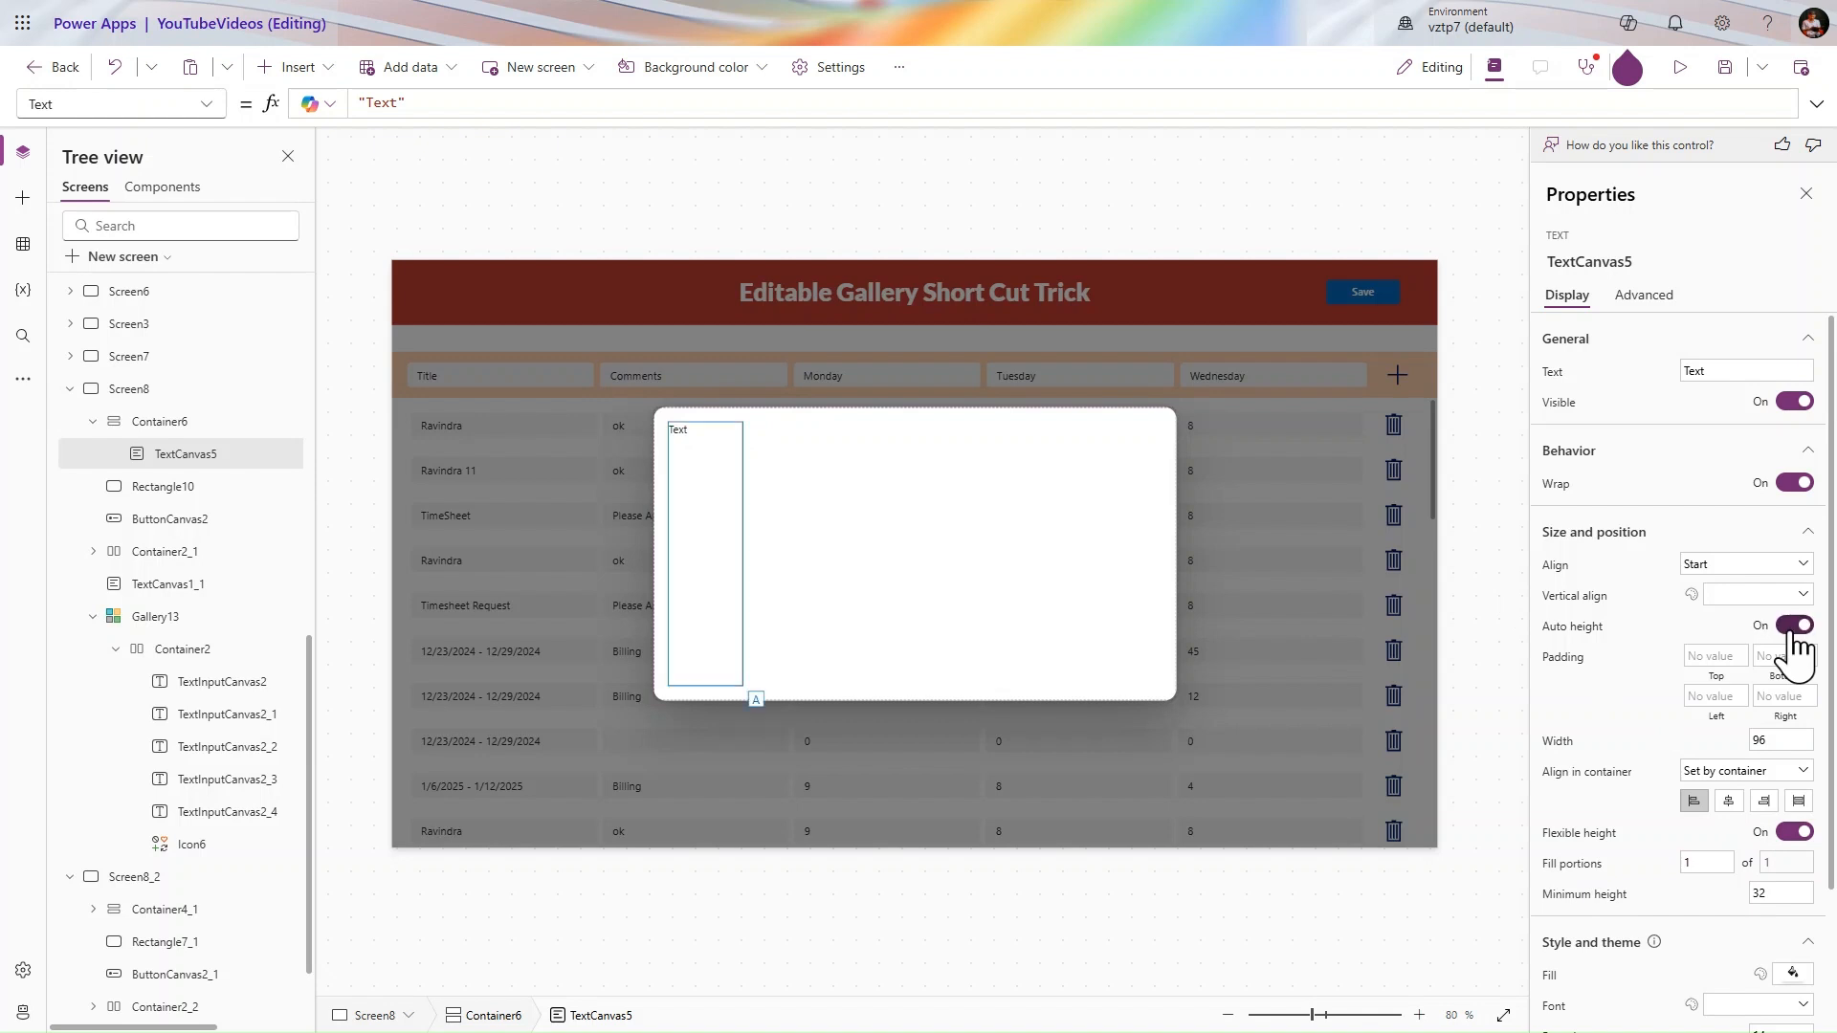
pyautogui.click(1796, 832)
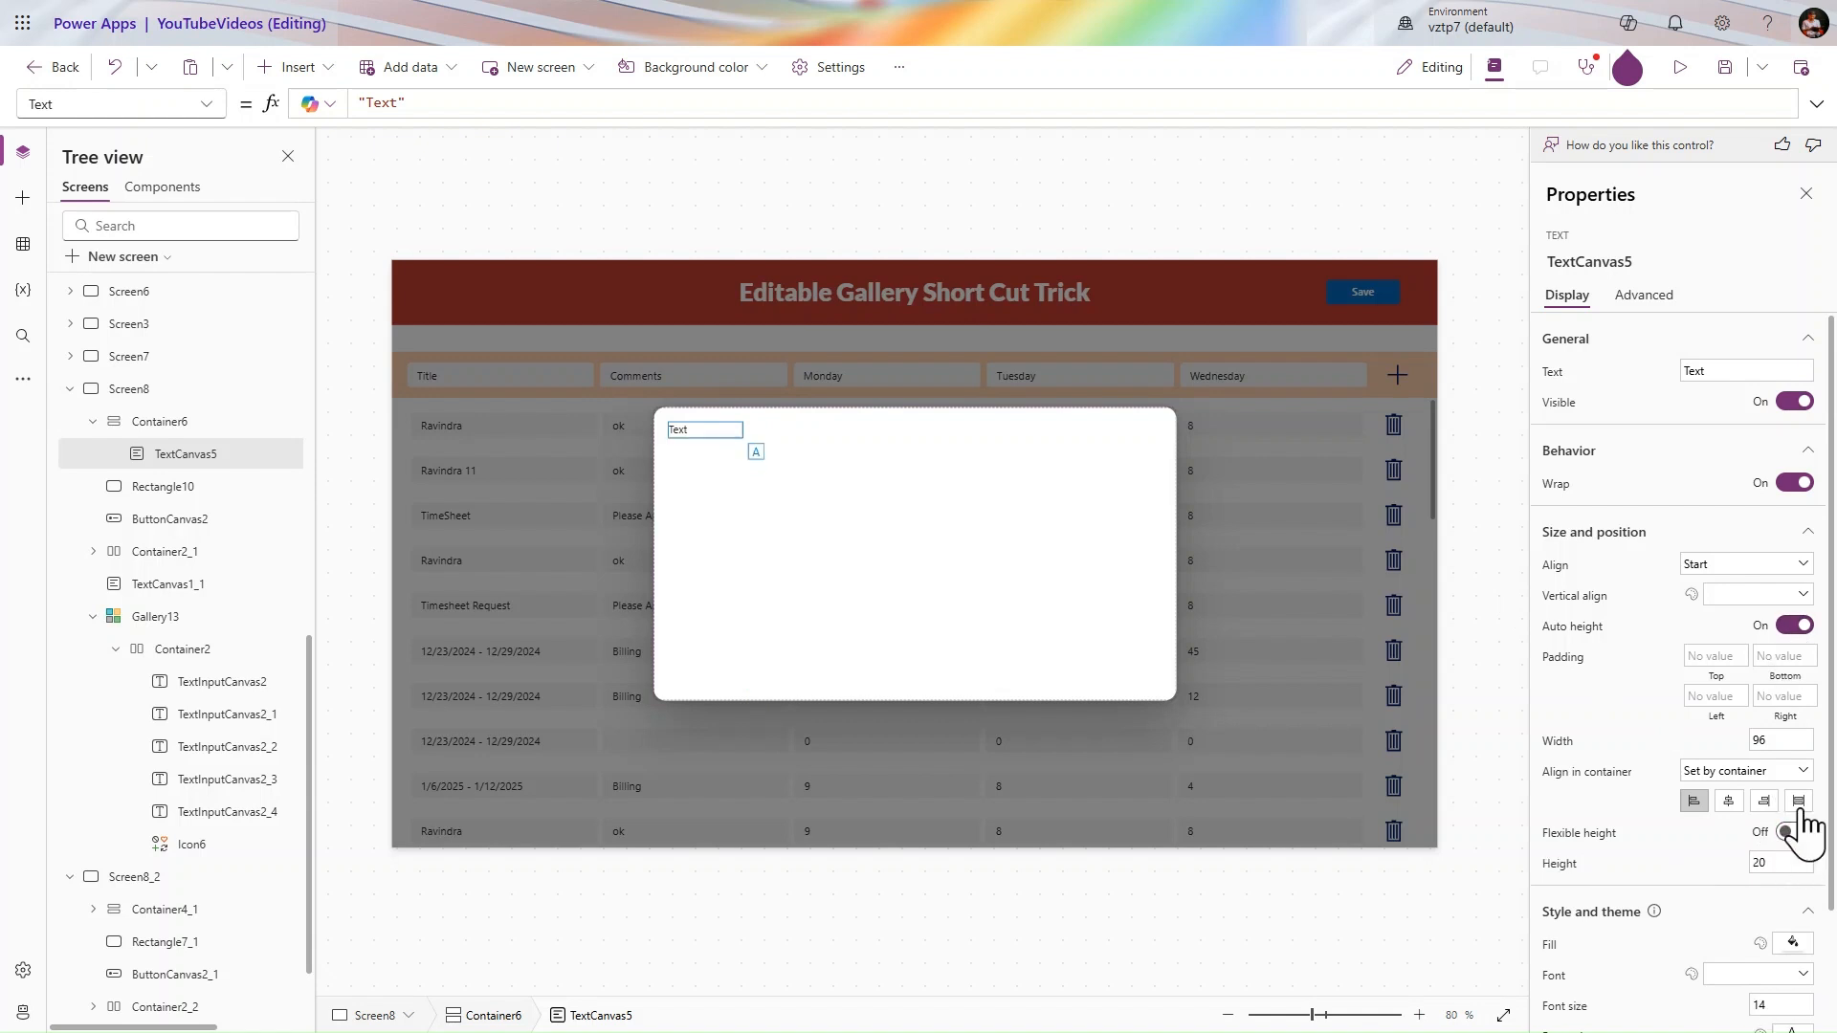
pyautogui.click(1799, 806)
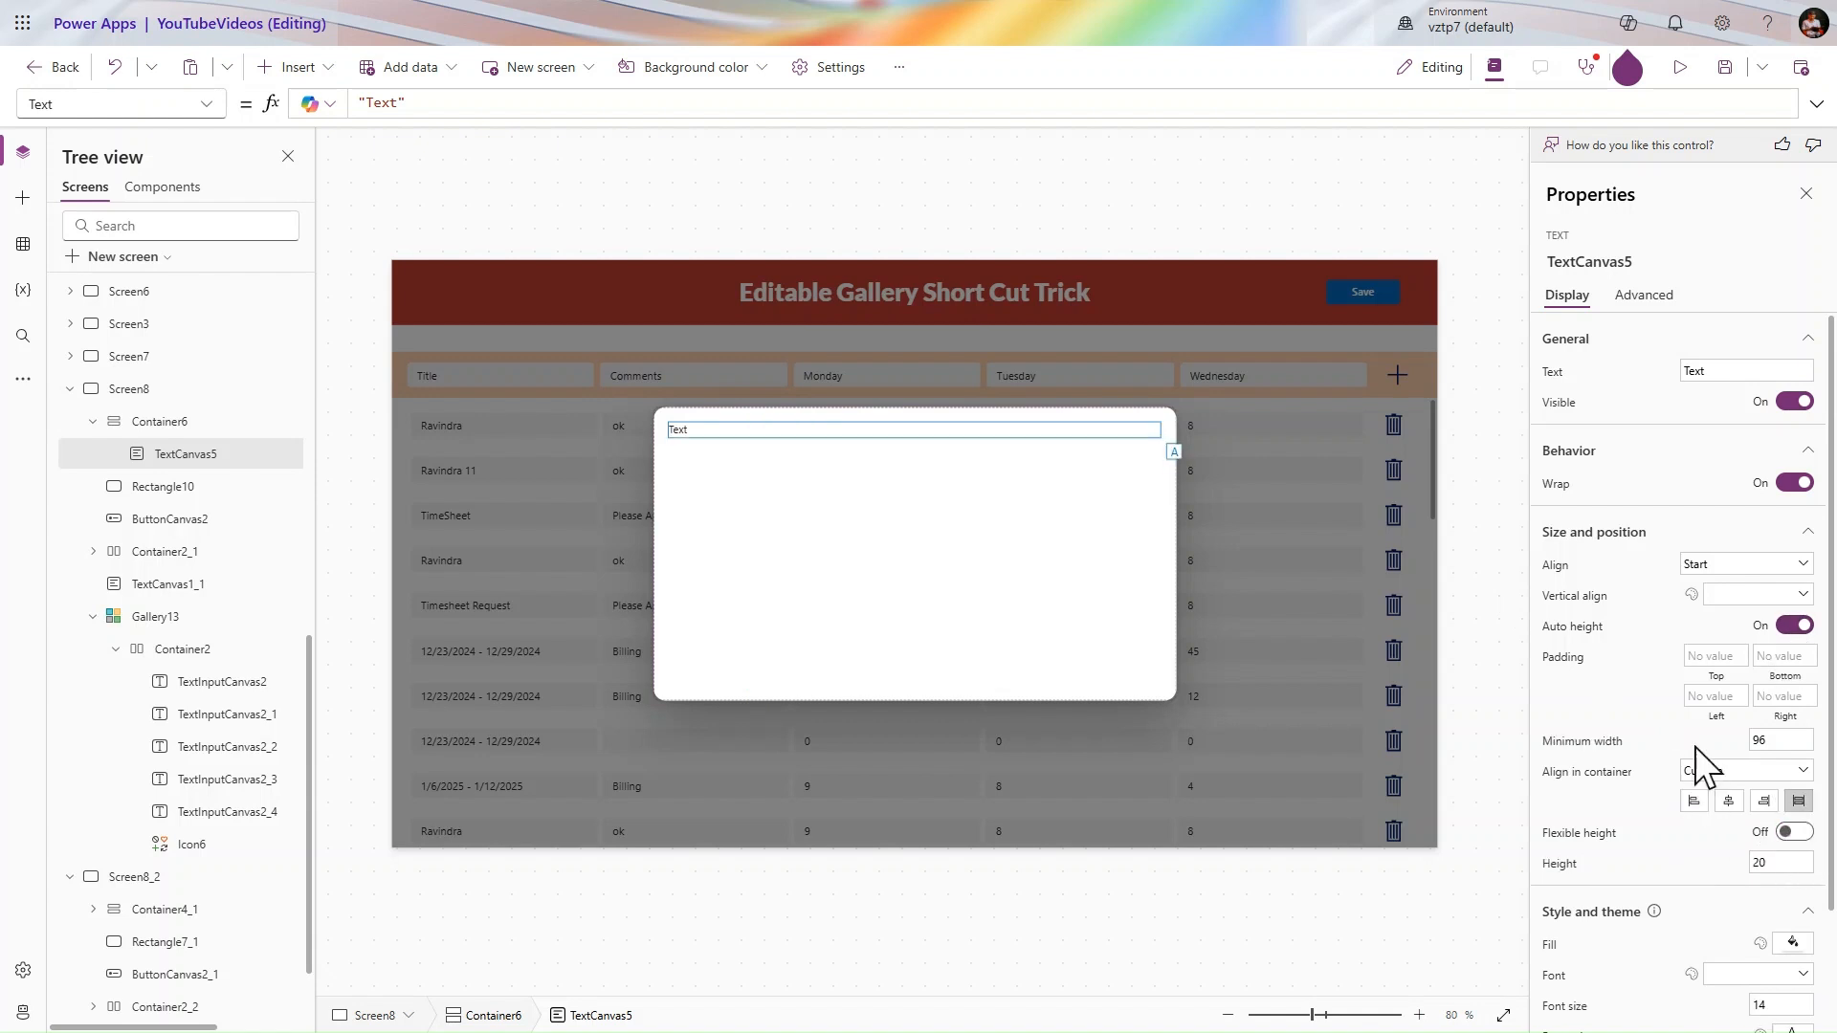
# - Try a font size of 32 on the popup's text control
pyautogui.scroll(-2, 1694, 759)
pyautogui.click(1783, 861)
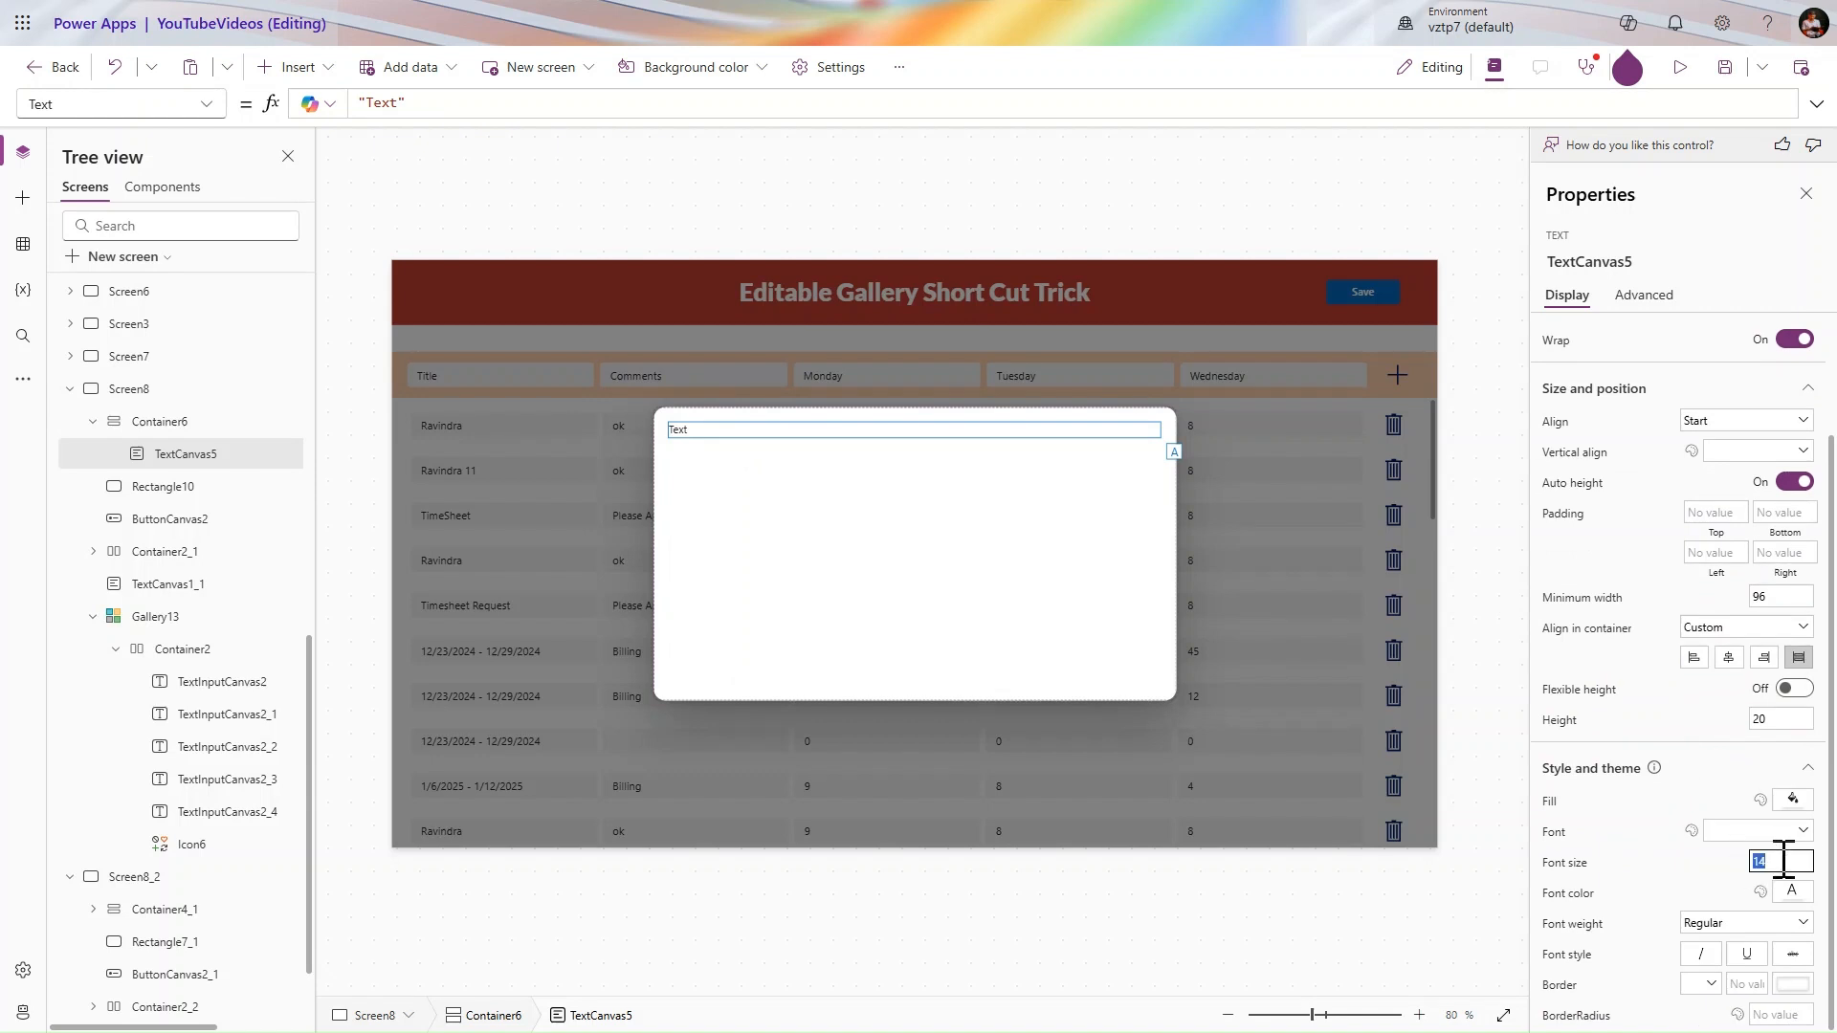
pyautogui.write('32')
pyautogui.press('Tab')
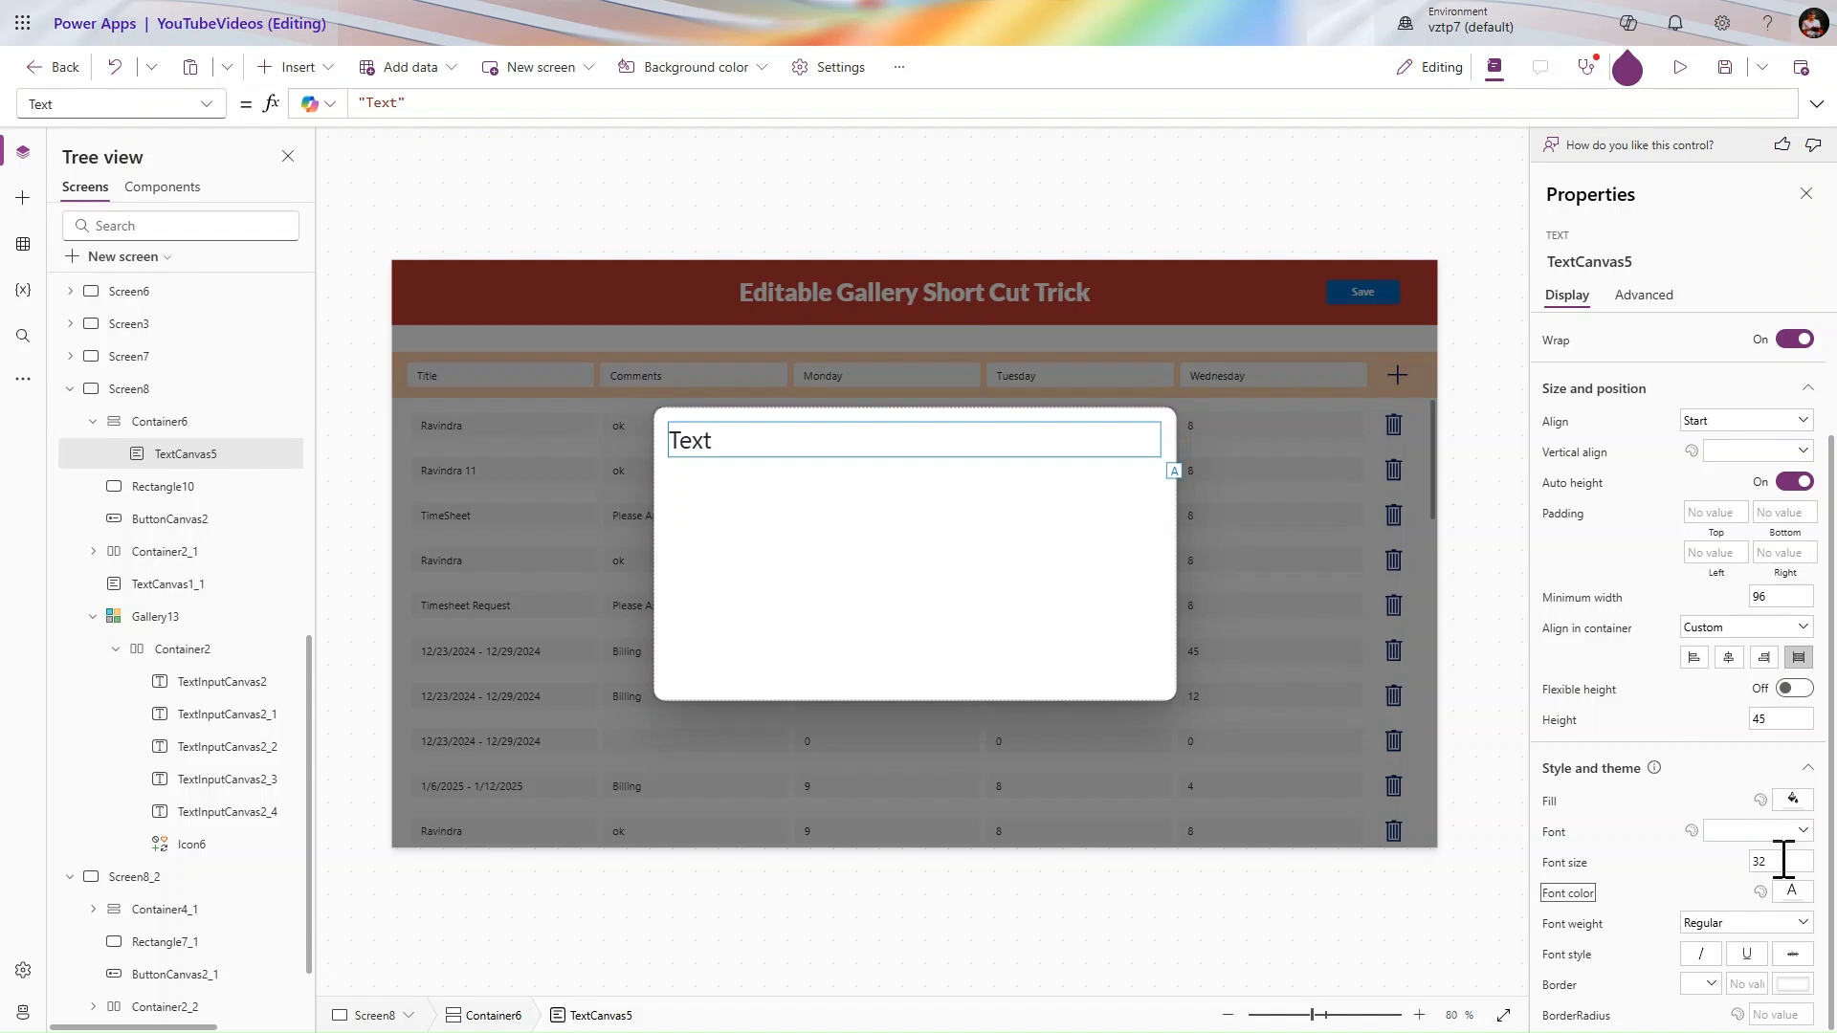
# - Set the popup text's font size to 28 and leave its font unchosen
pyautogui.click(1784, 861)
pyautogui.write('28')
pyautogui.press('Tab')
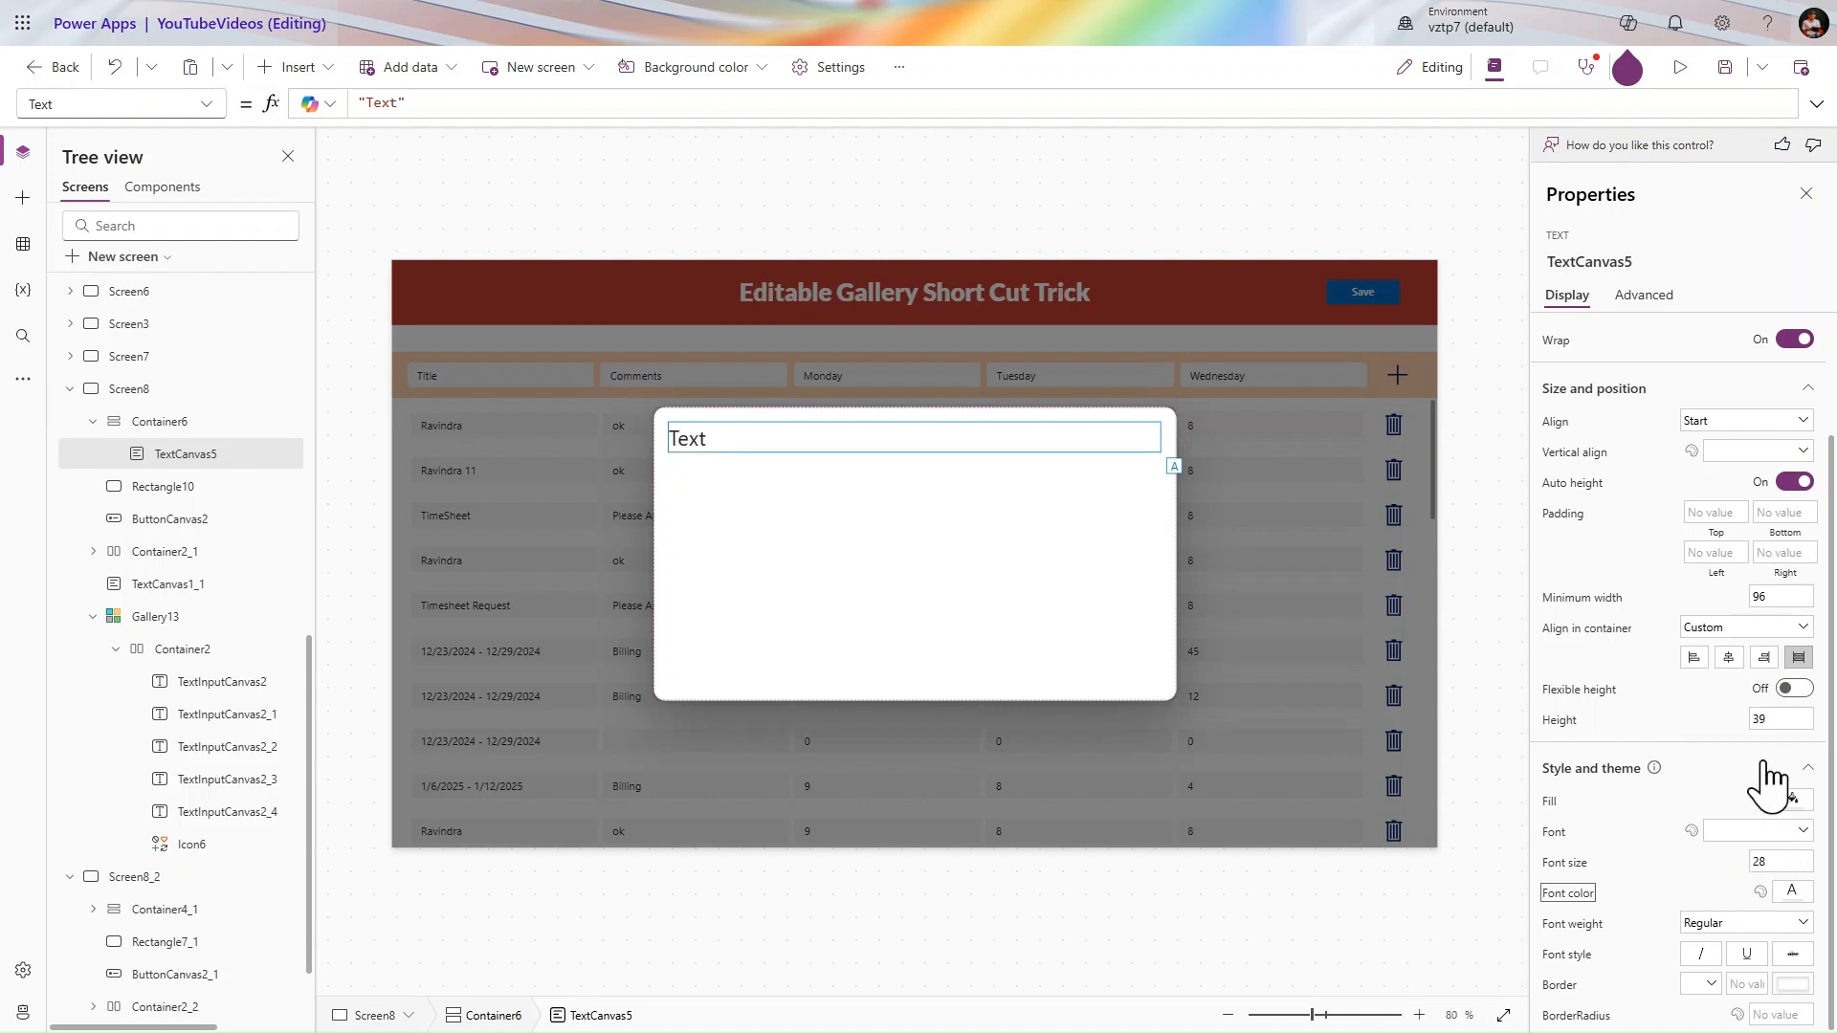
pyautogui.click(1769, 830)
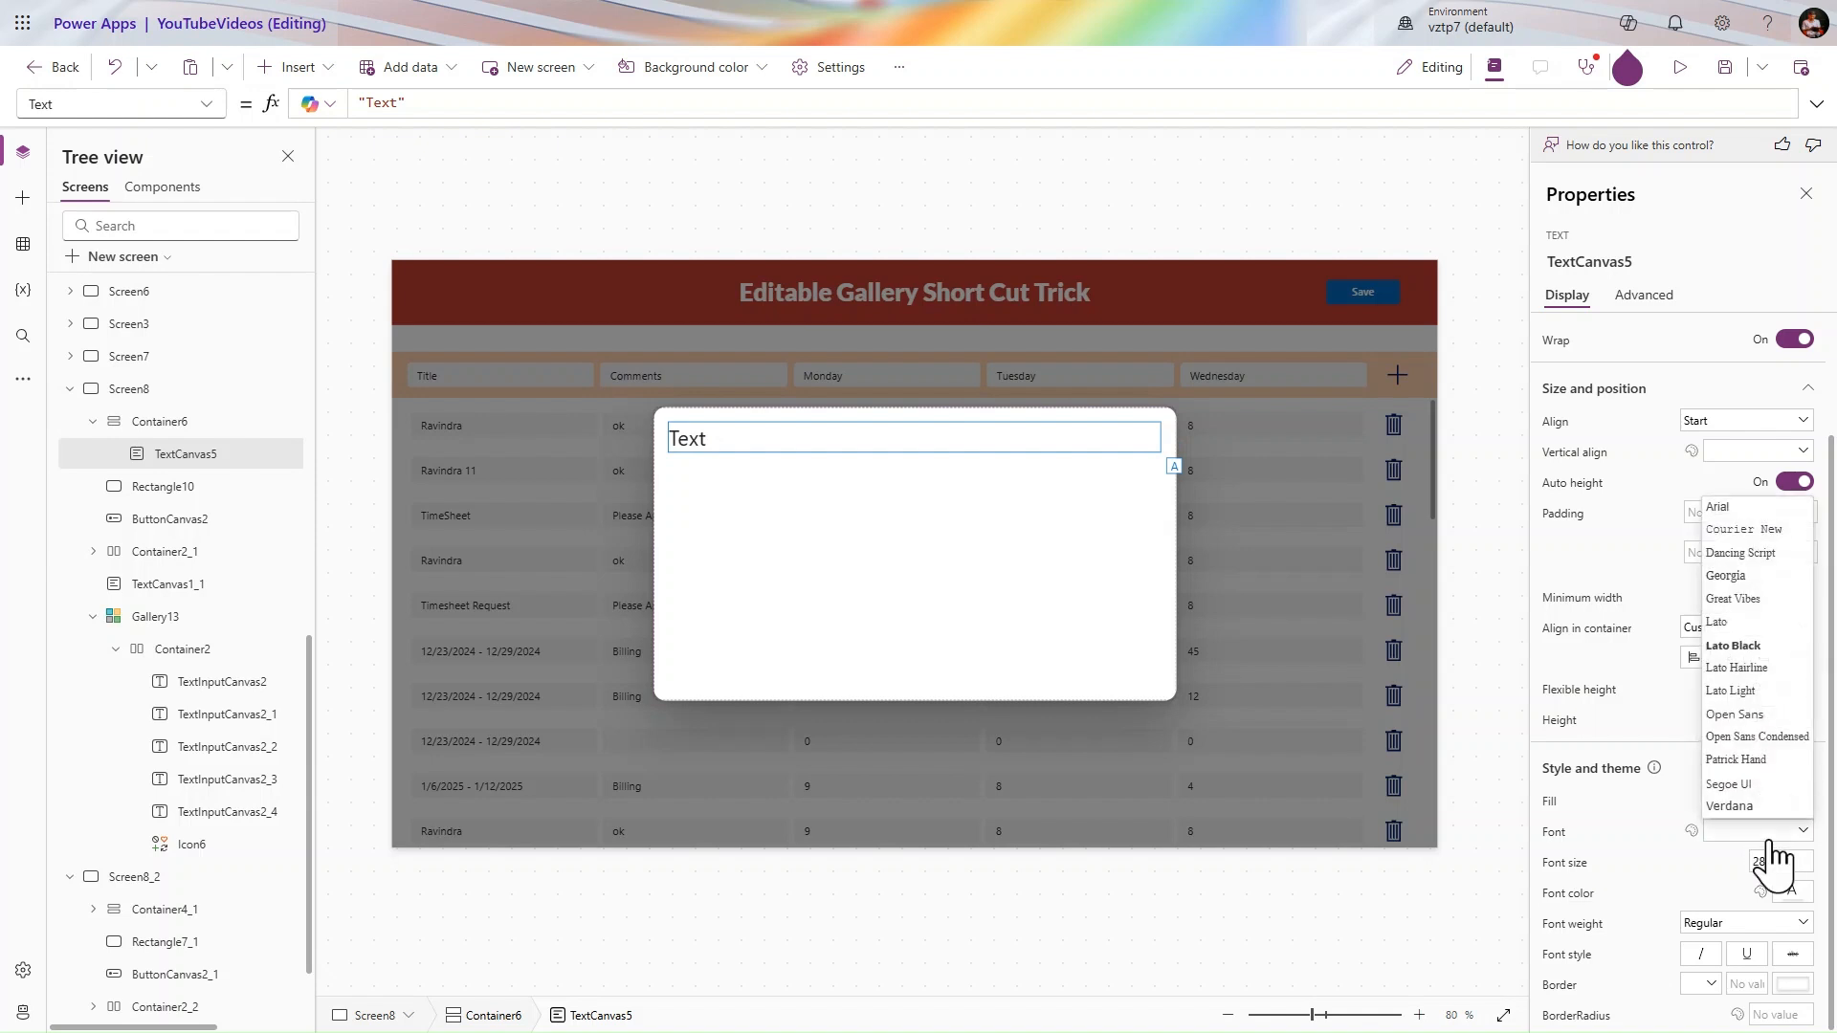
pyautogui.click(1661, 823)
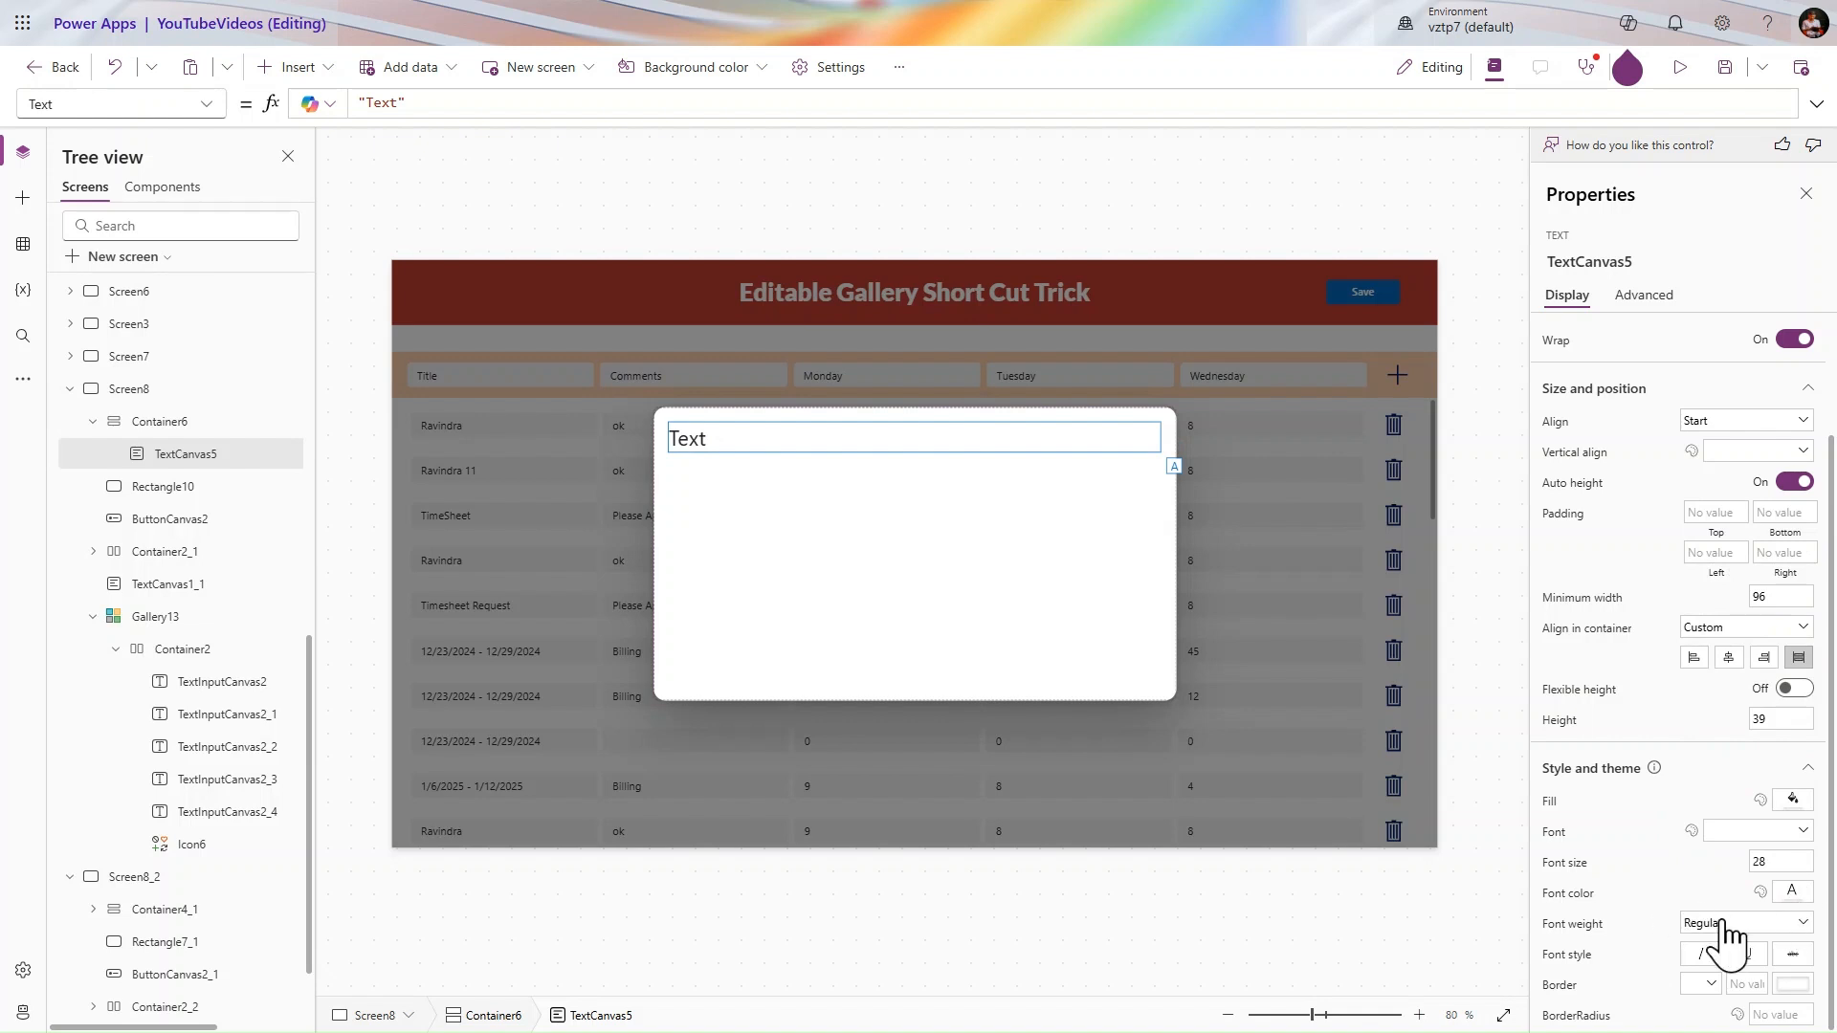
# - Make the popup text bold and align it to the center
pyautogui.click(1721, 921)
pyautogui.click(1717, 900)
pyautogui.click(1713, 426)
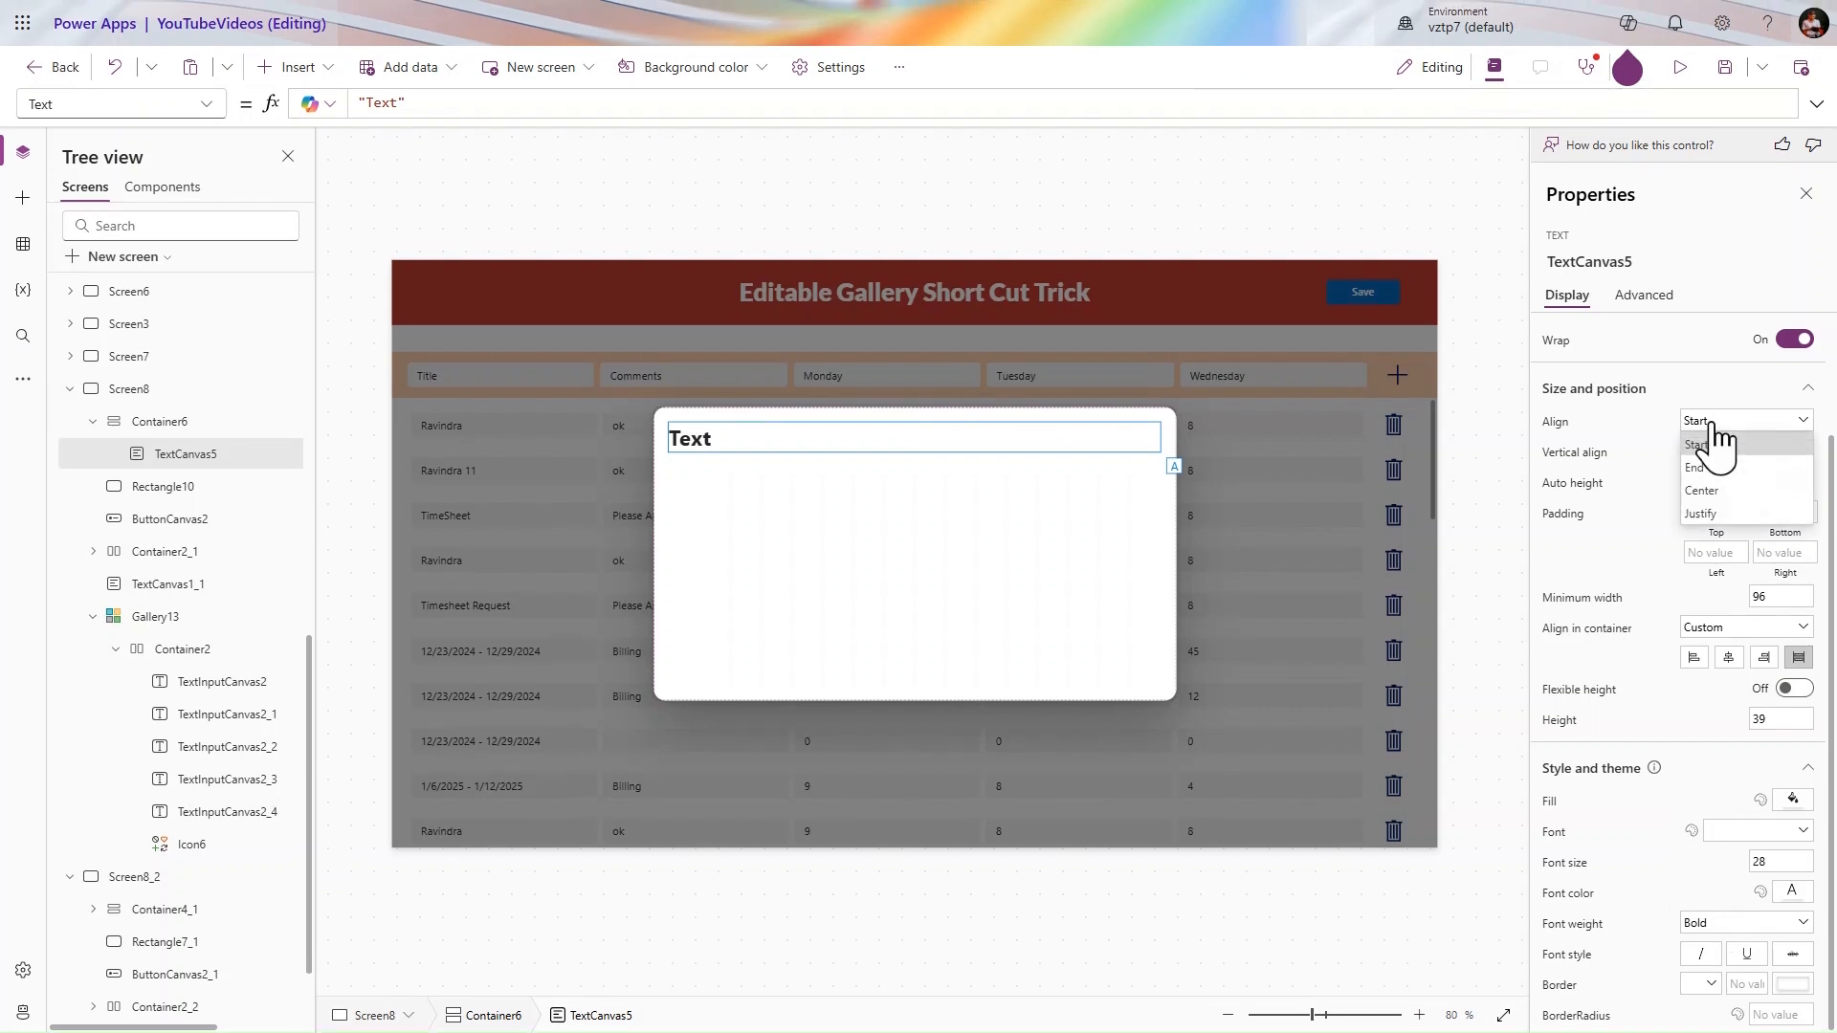
pyautogui.click(1712, 492)
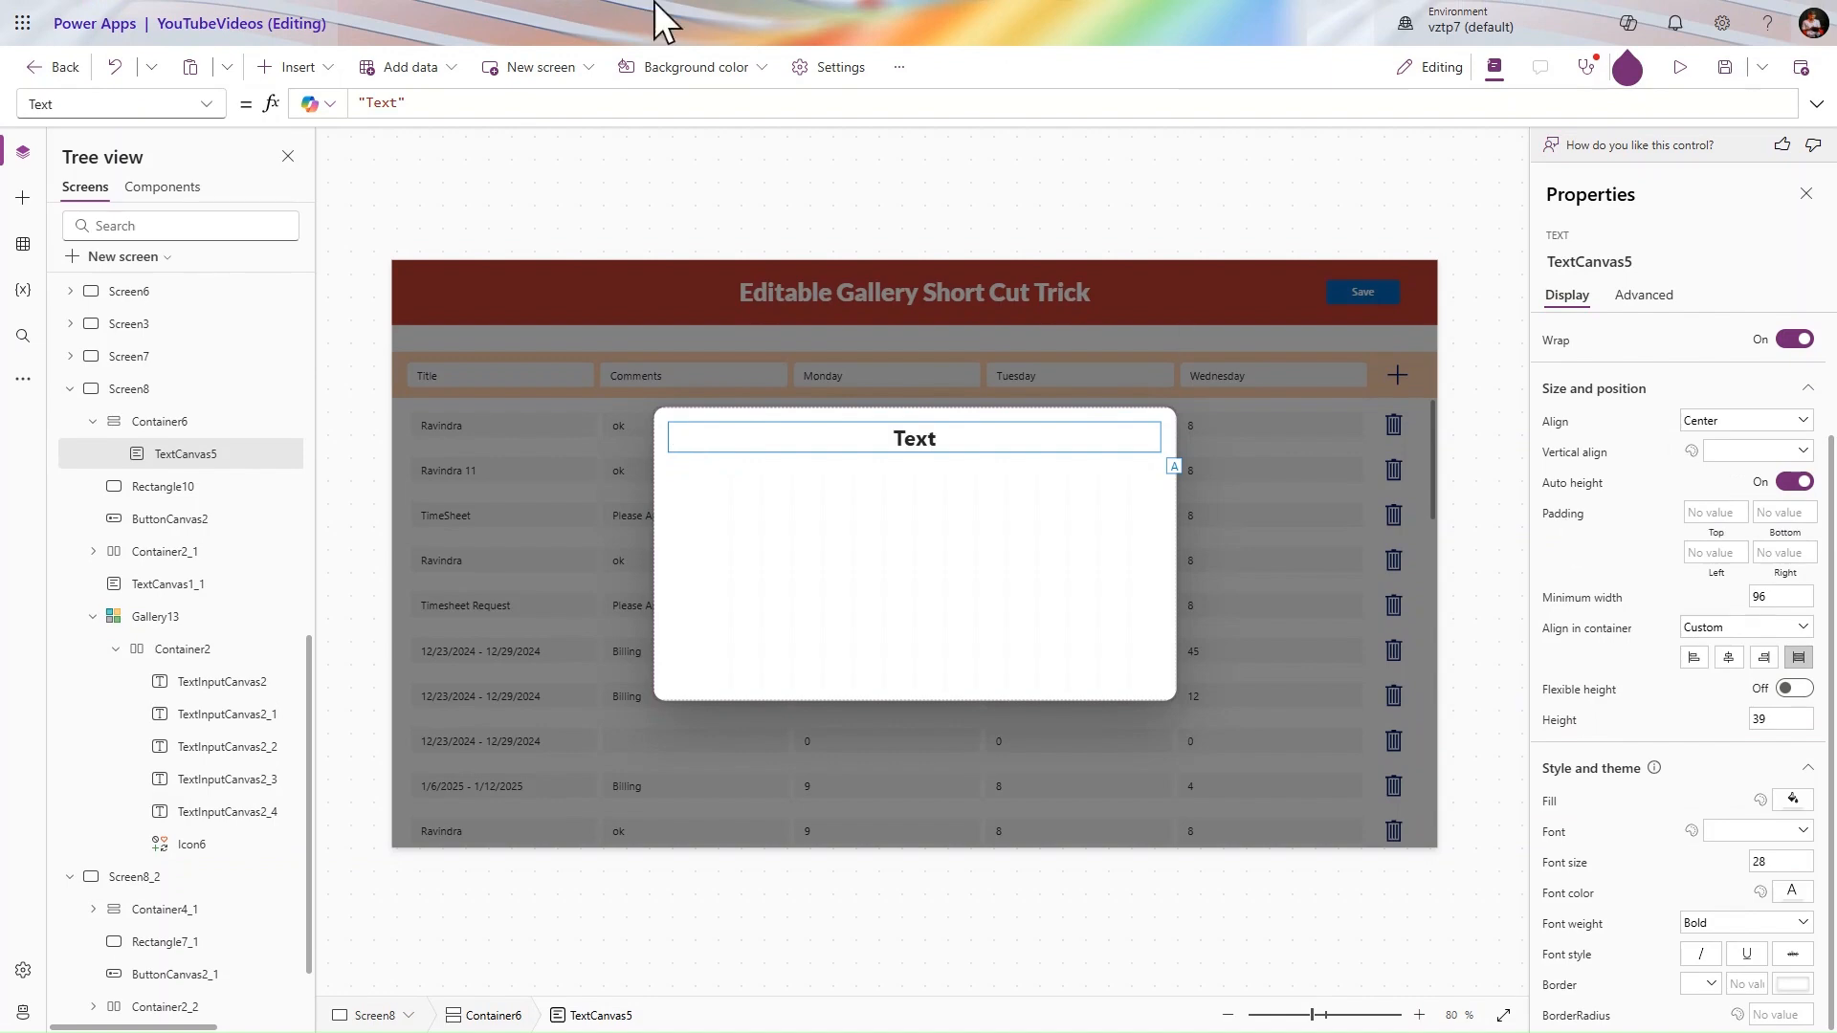
# - Switch to the Create Popup In Power Apps article in the browser and copy the label text "Are you sure you want to delete the selected record?"
pyautogui.moveTo(587, 4)
pyautogui.click(368, 22)
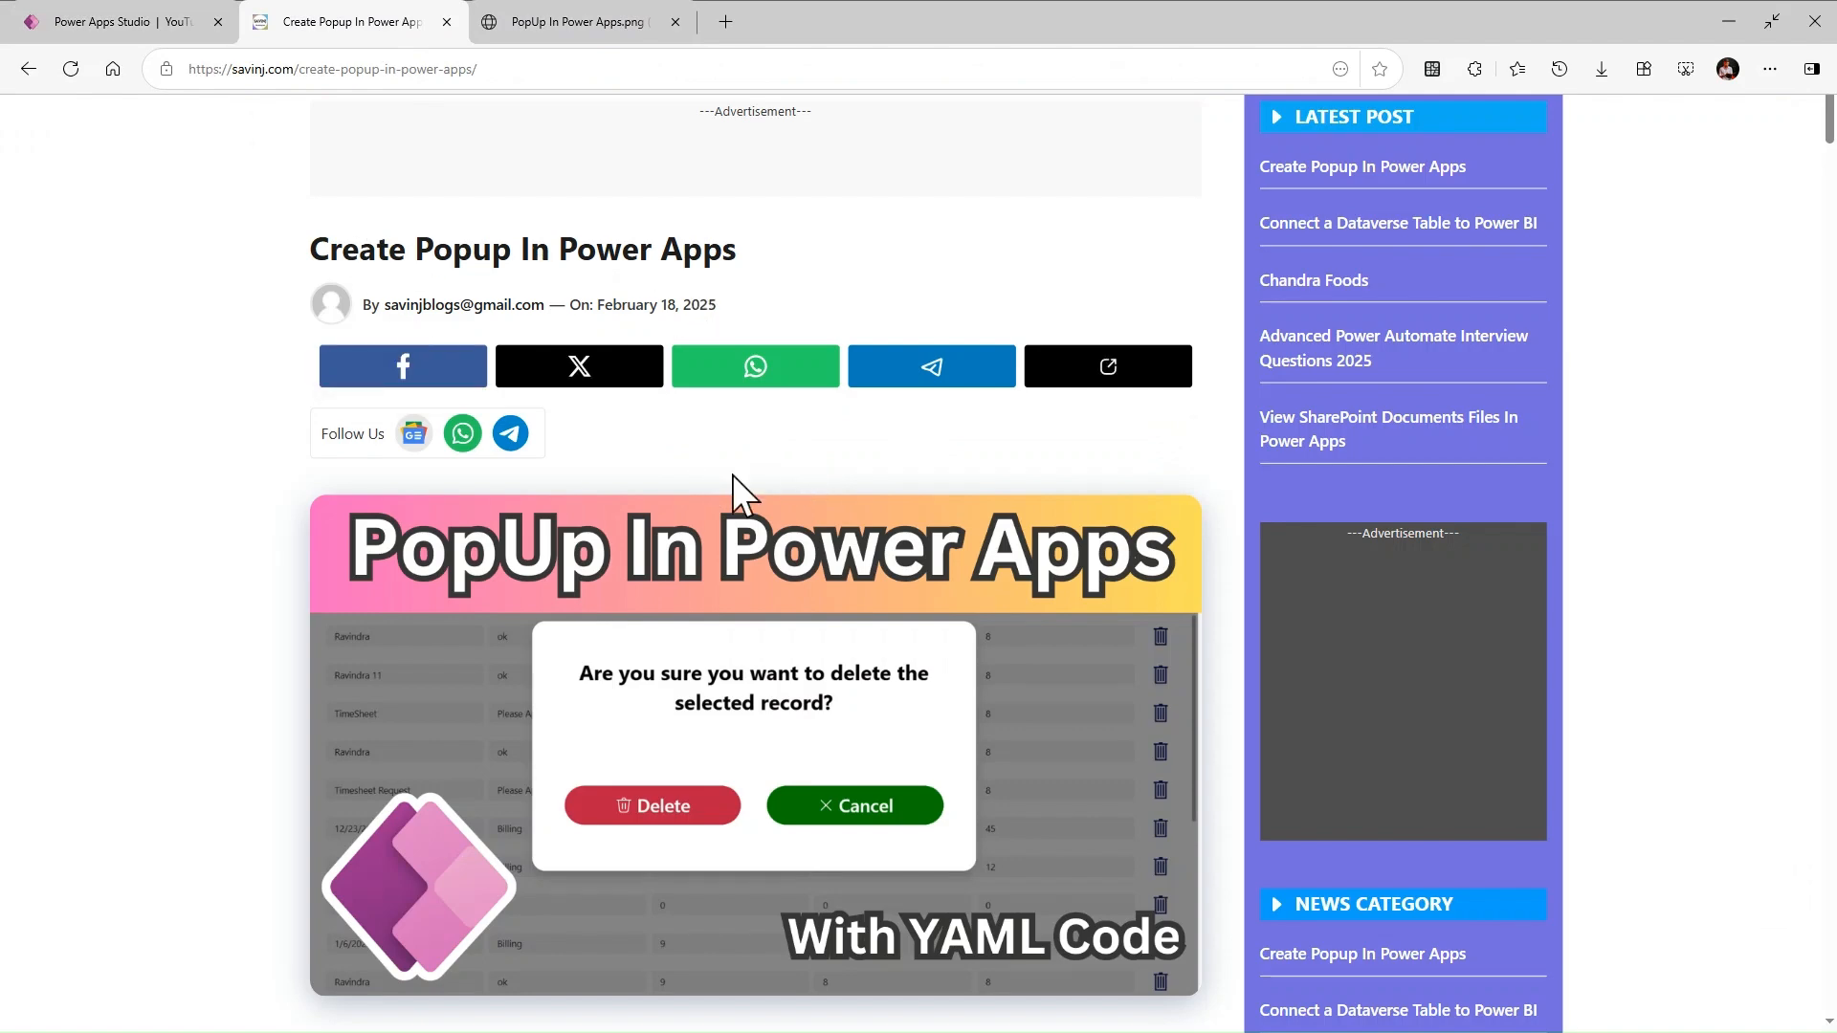
pyautogui.scroll(-10, 733, 482)
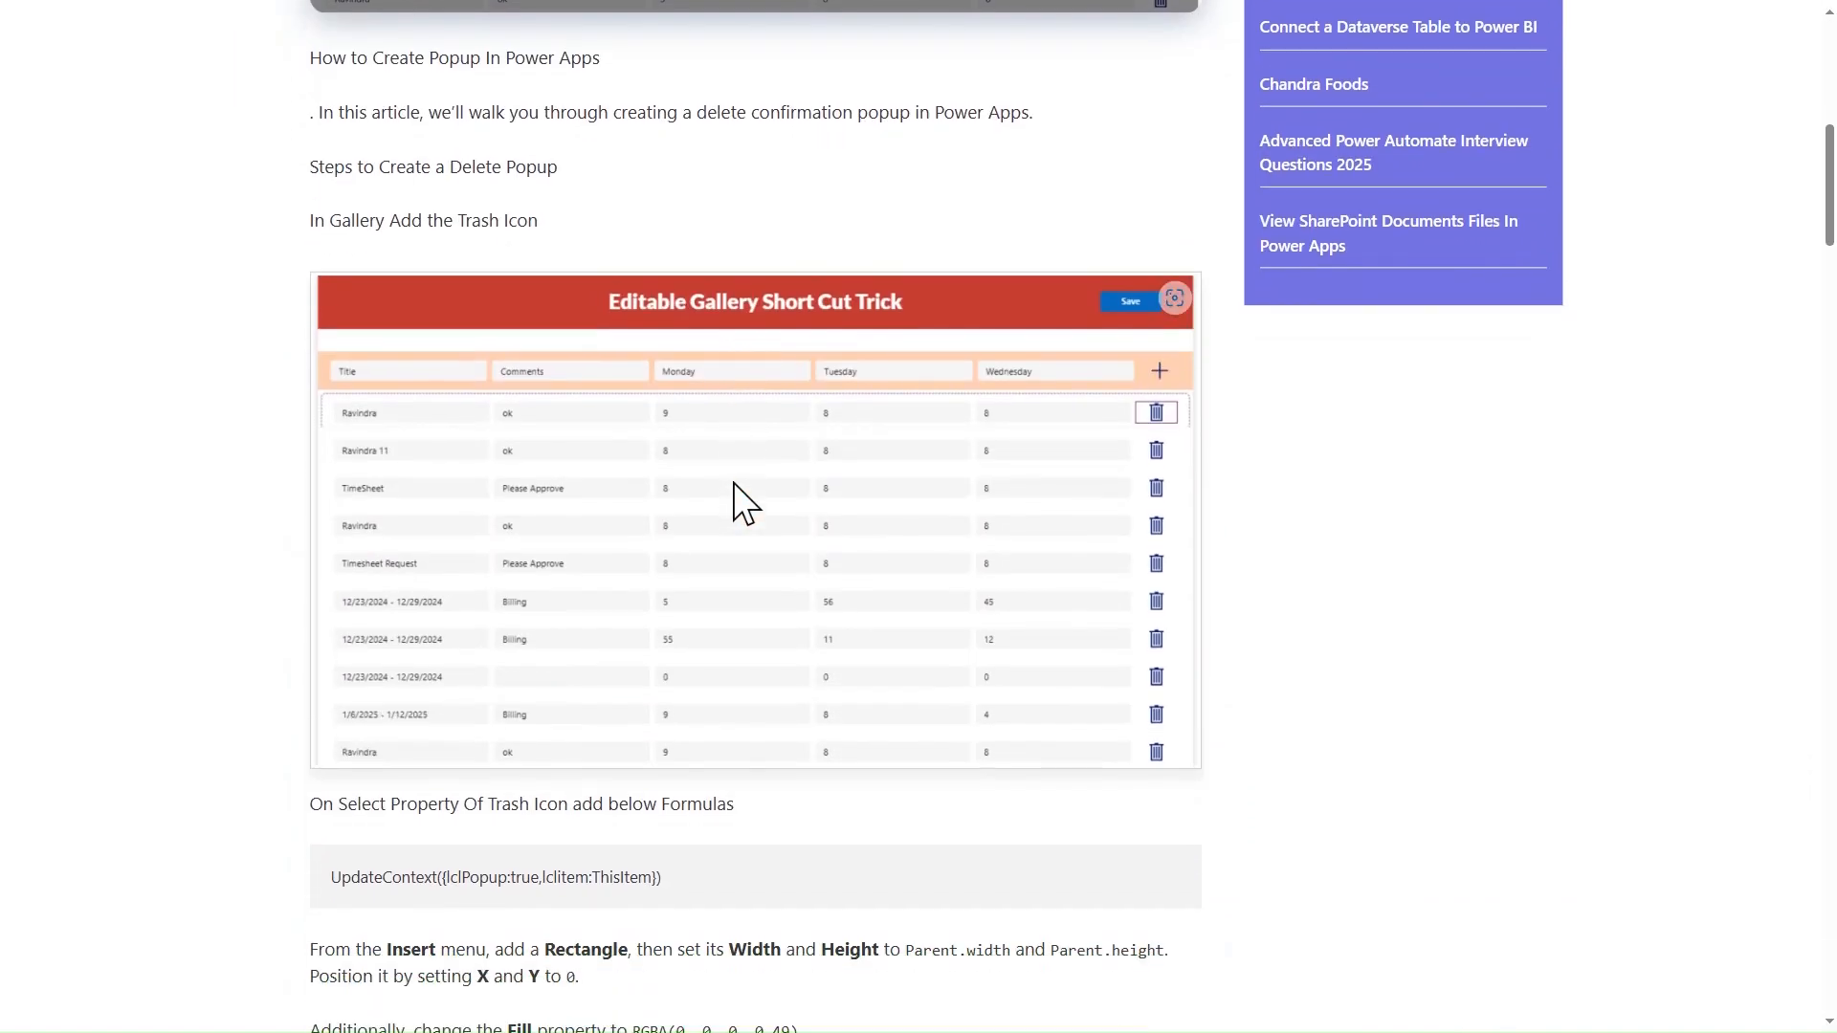
pyautogui.scroll(6, 738, 501)
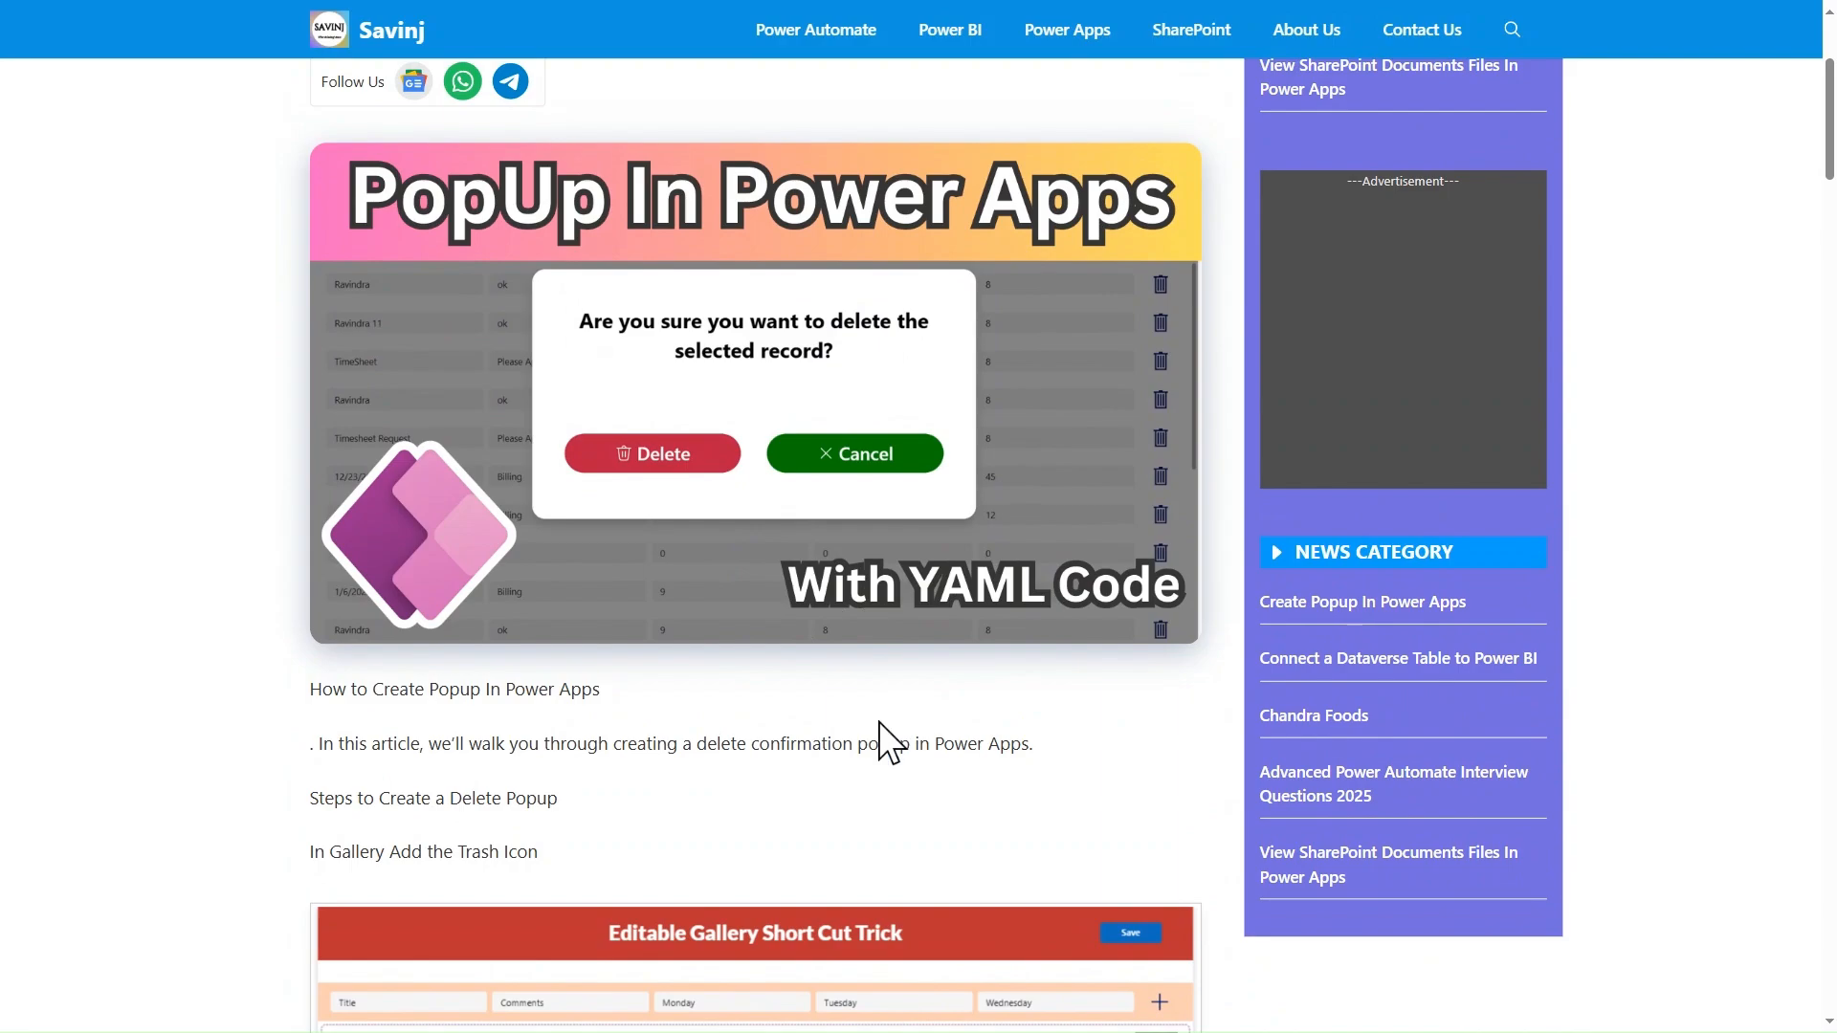
pyautogui.scroll(-20, 878, 721)
pyautogui.scroll(-20, 880, 727)
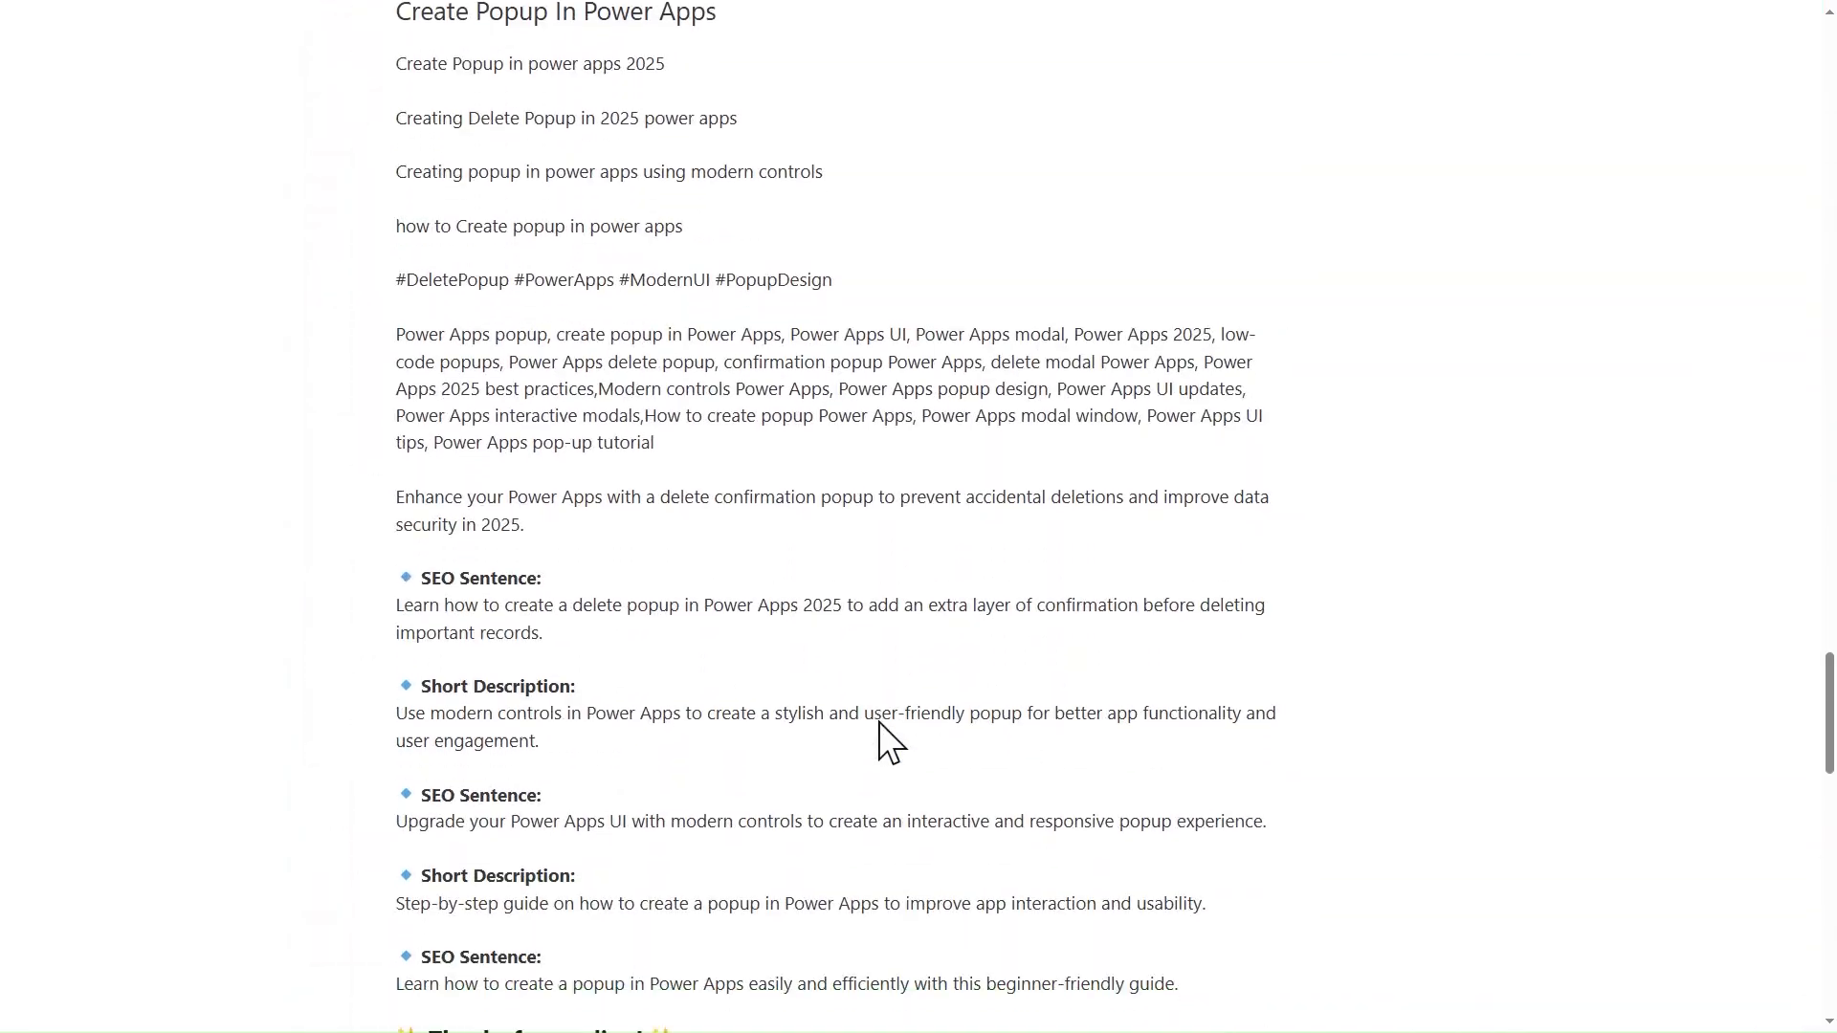
pyautogui.scroll(17, 881, 737)
pyautogui.scroll(20, 880, 723)
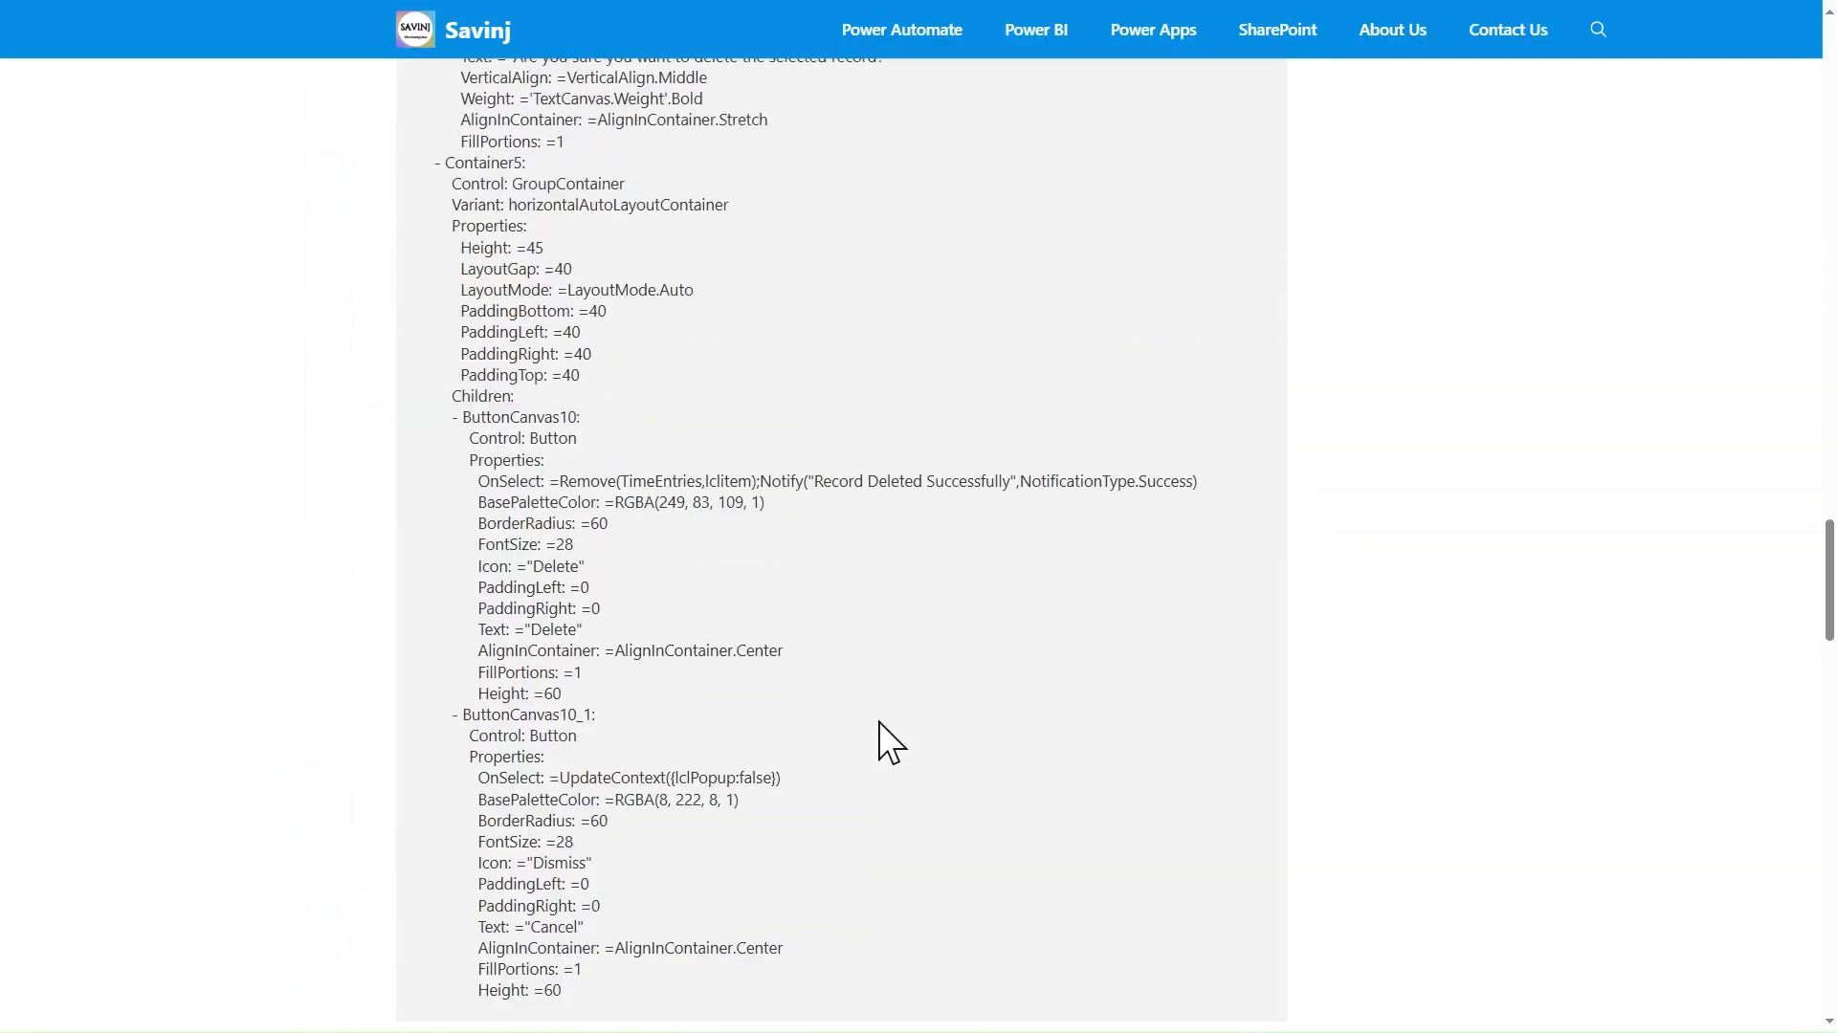
pyautogui.scroll(2, 878, 722)
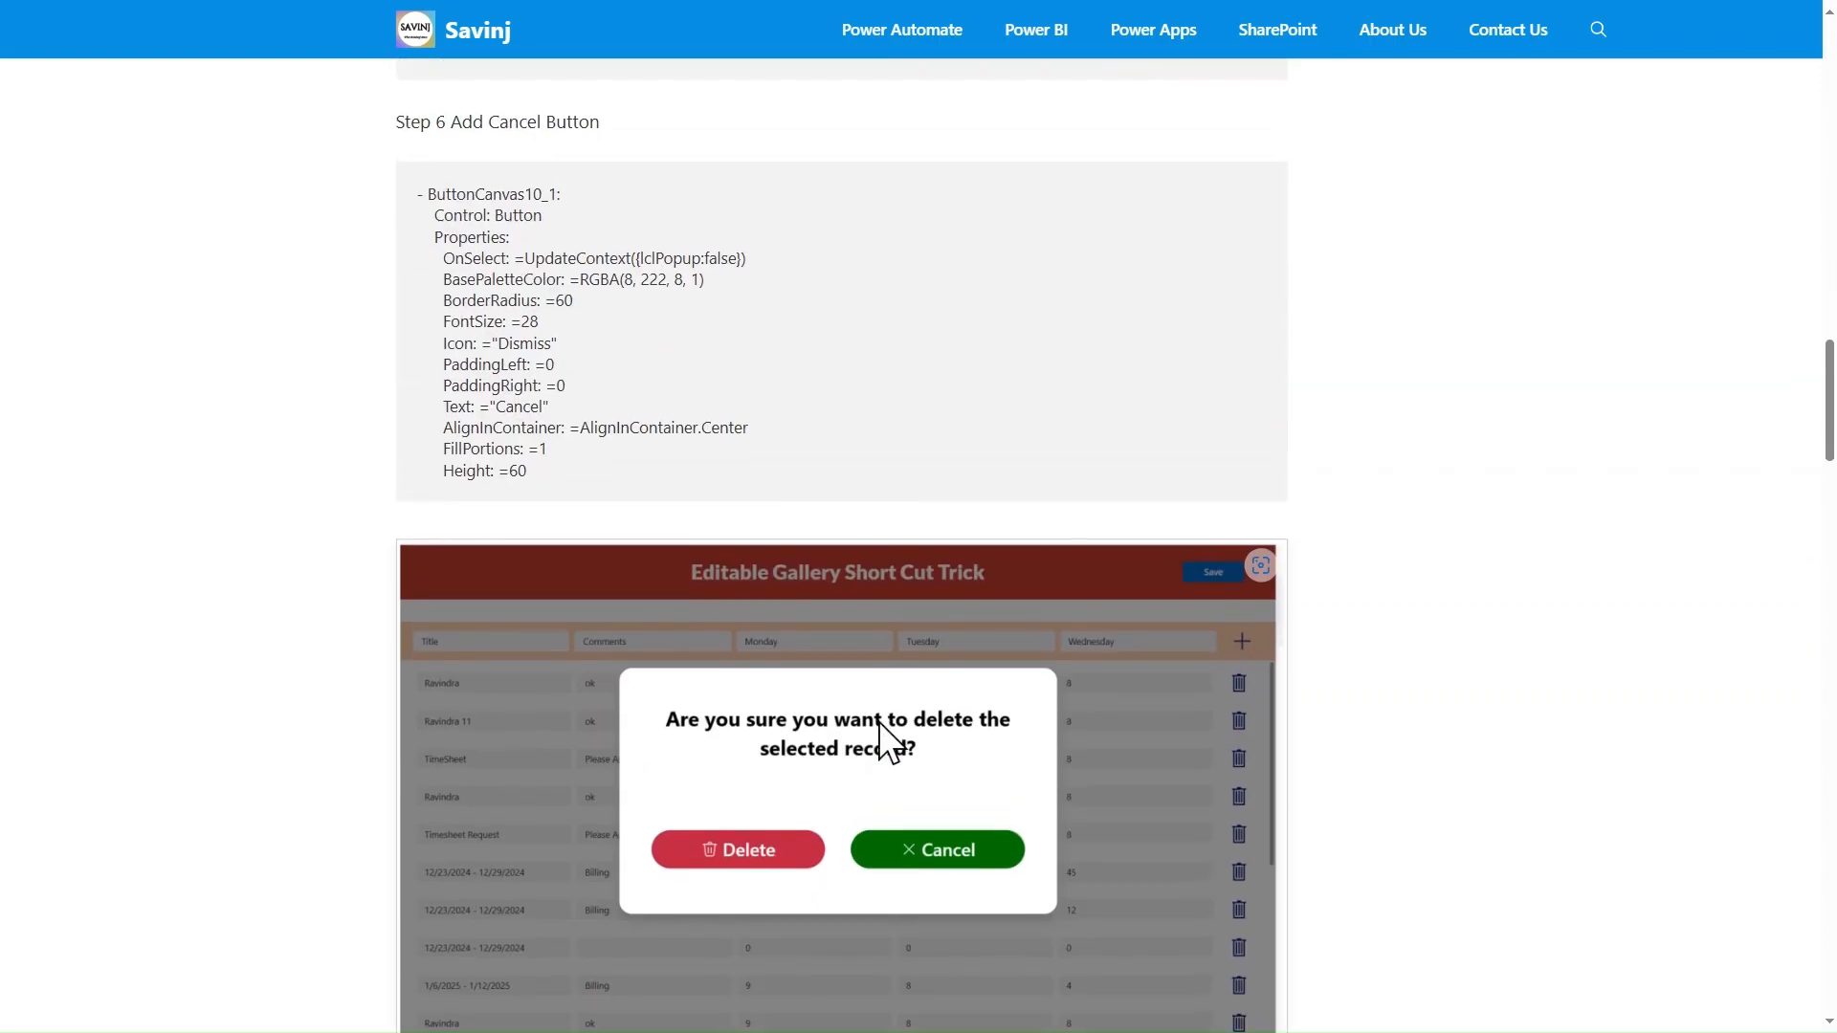
pyautogui.scroll(8, 878, 722)
pyautogui.scroll(7, 878, 721)
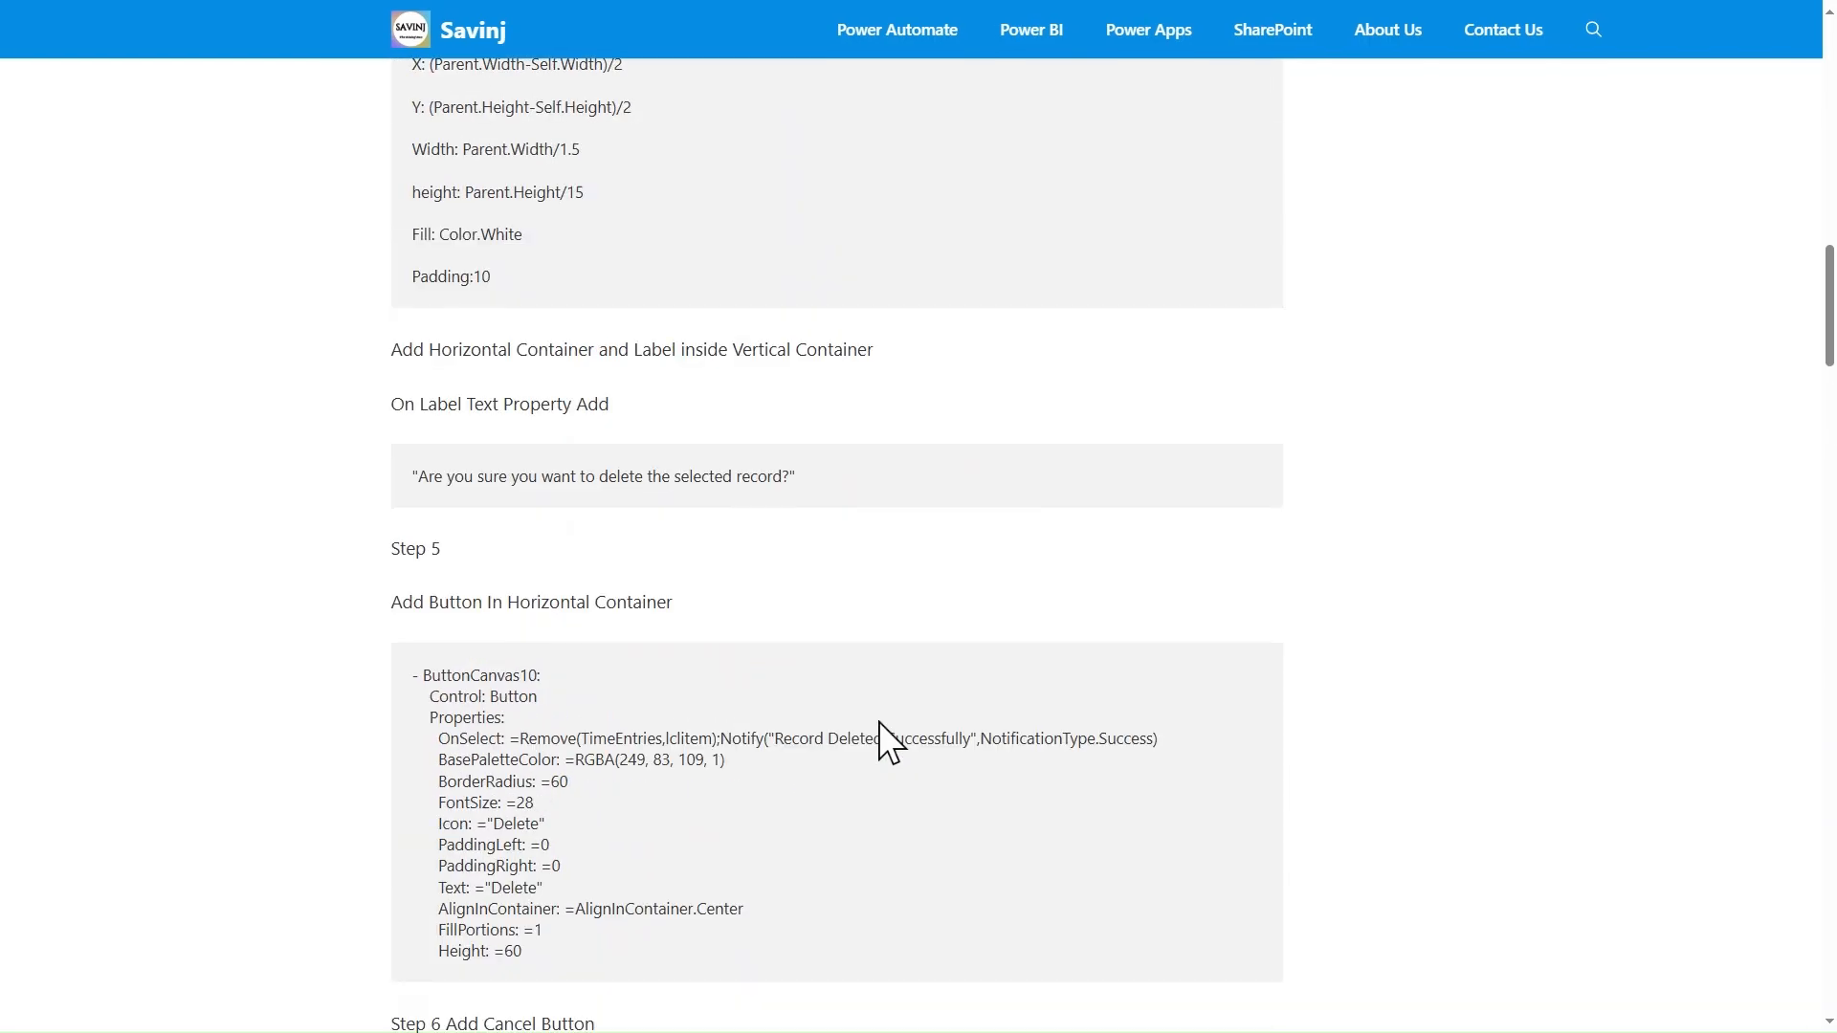
pyautogui.scroll(-5, 879, 721)
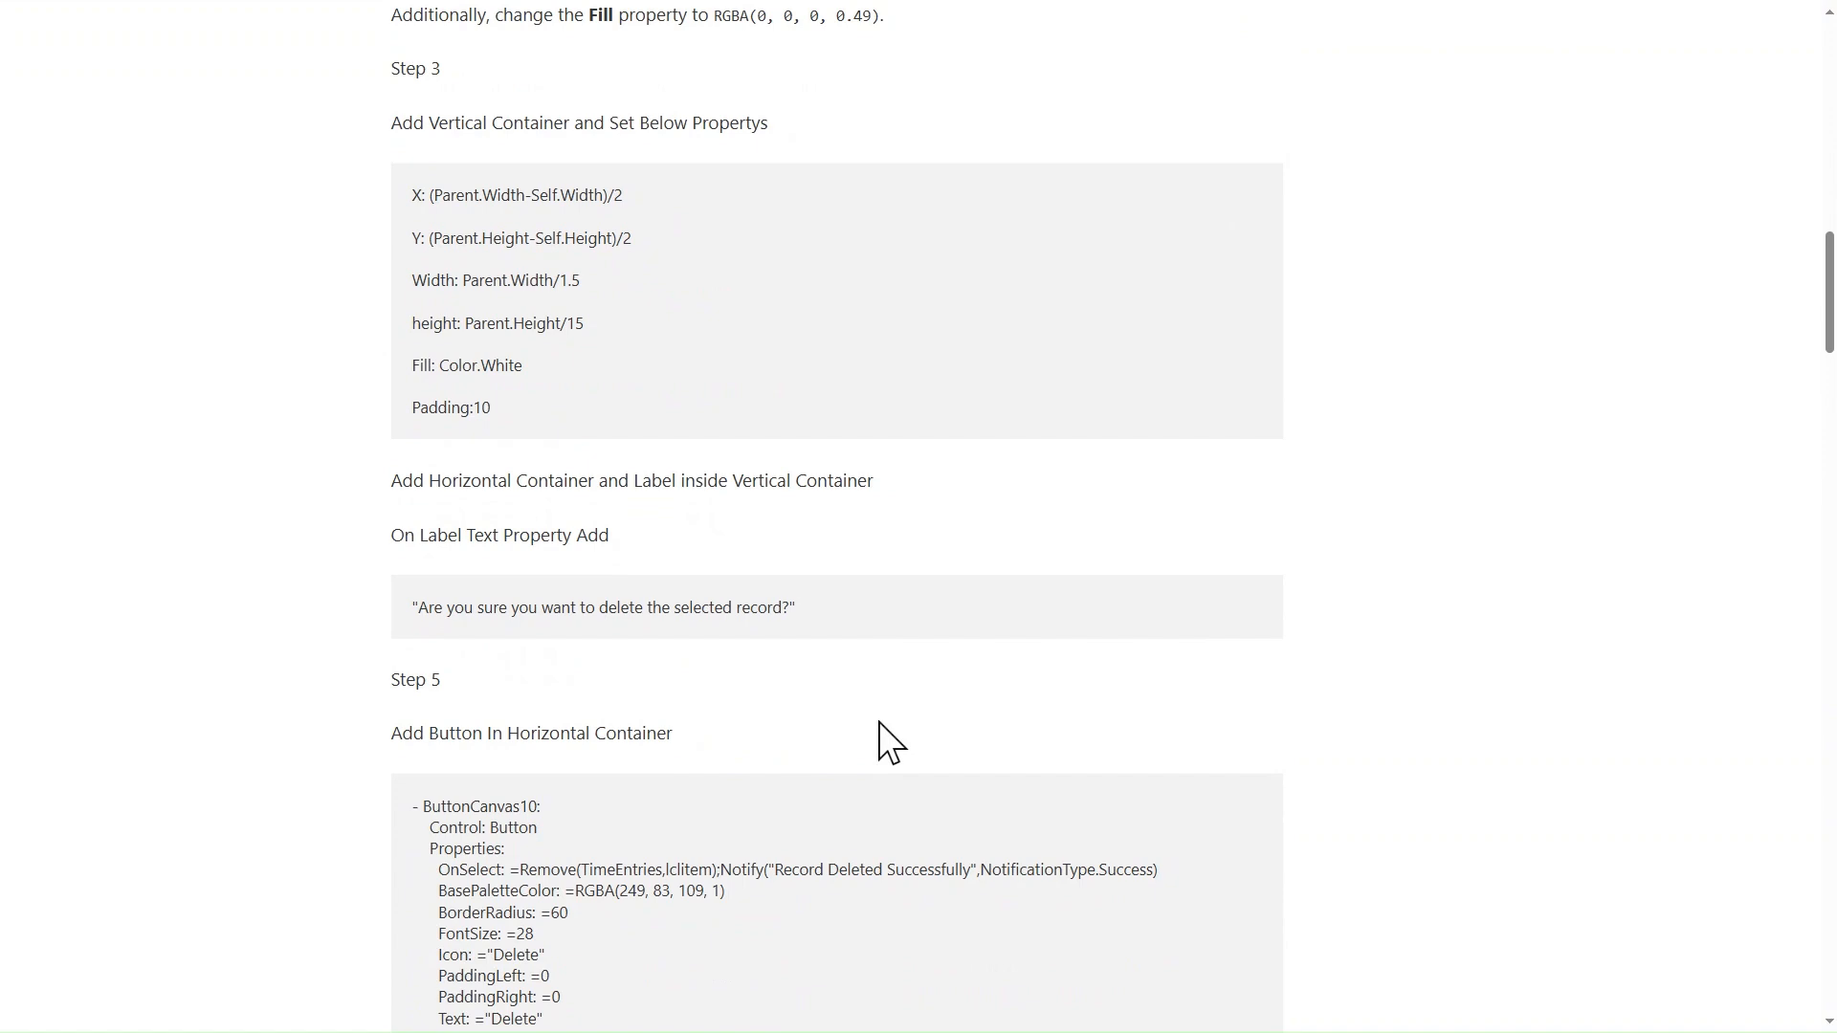
pyautogui.tripleClick(647, 610)
pyautogui.hotkey('ctrl', 'c')
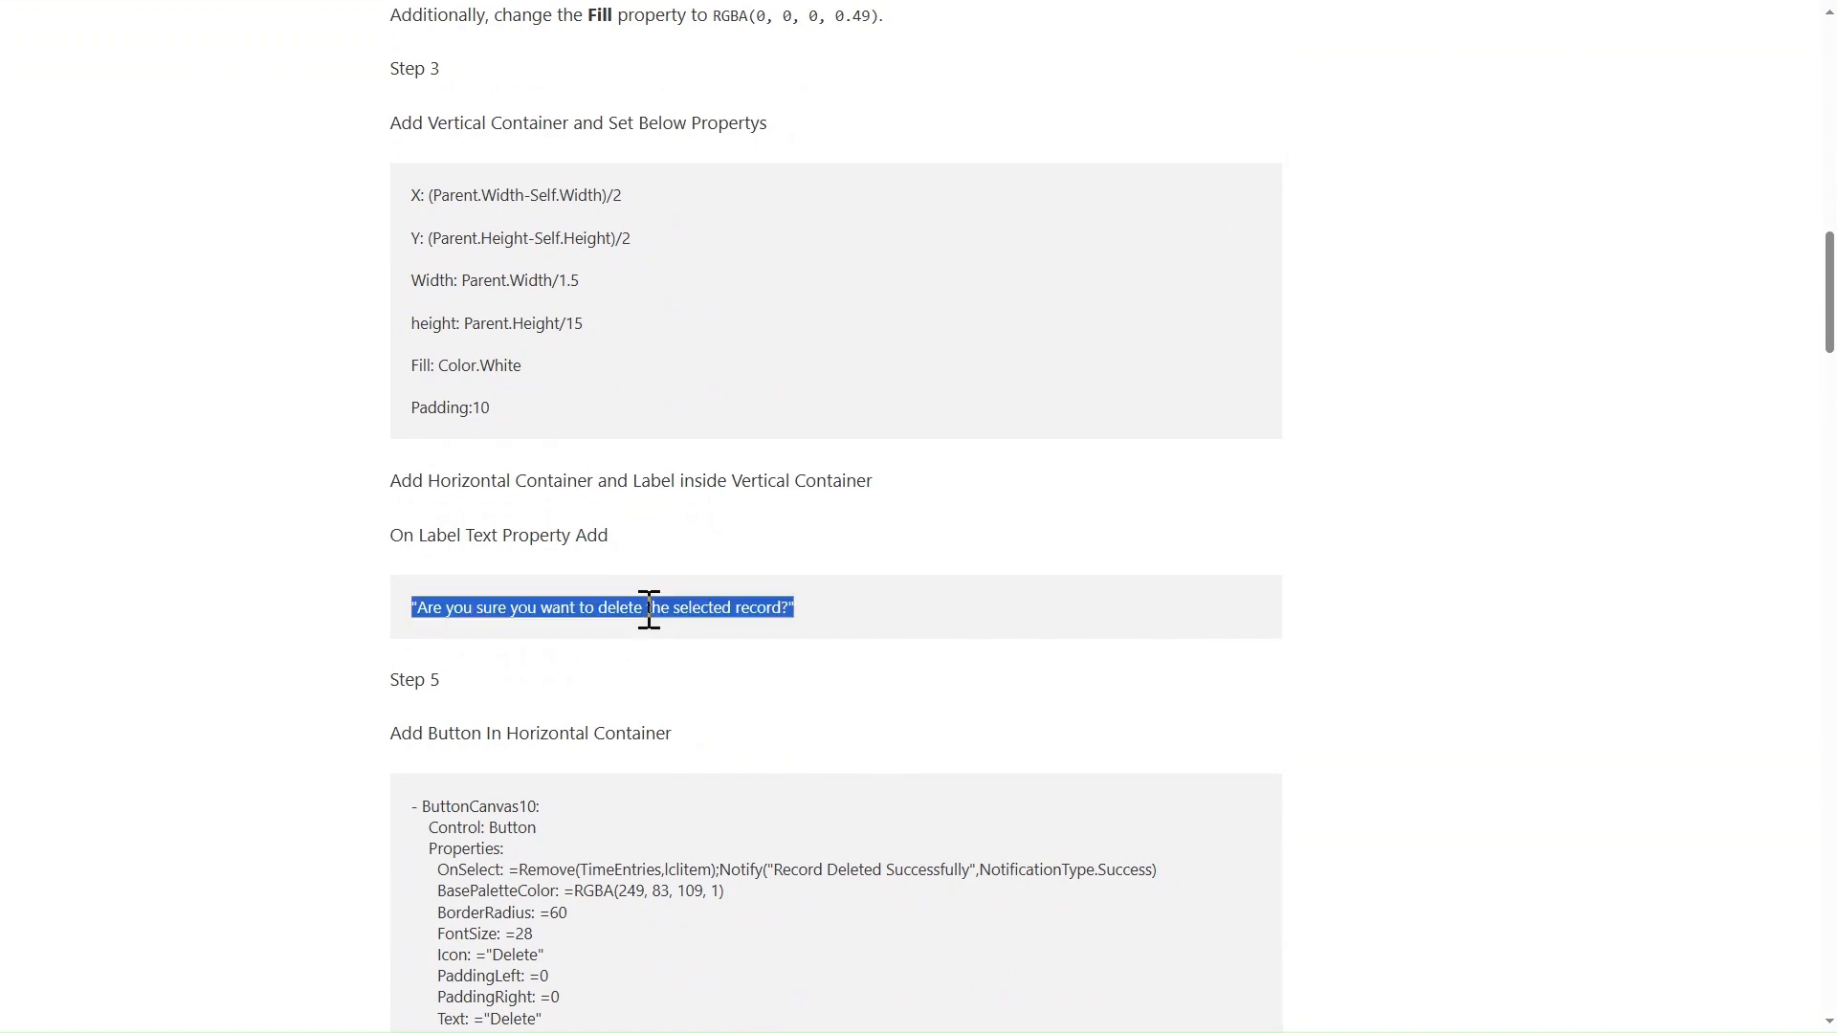
# - Switch back to Power Apps Studio and set the popup text to "Are you sure you want to delete the selected record?"
pyautogui.moveTo(427, 16)
pyautogui.click(127, 21)
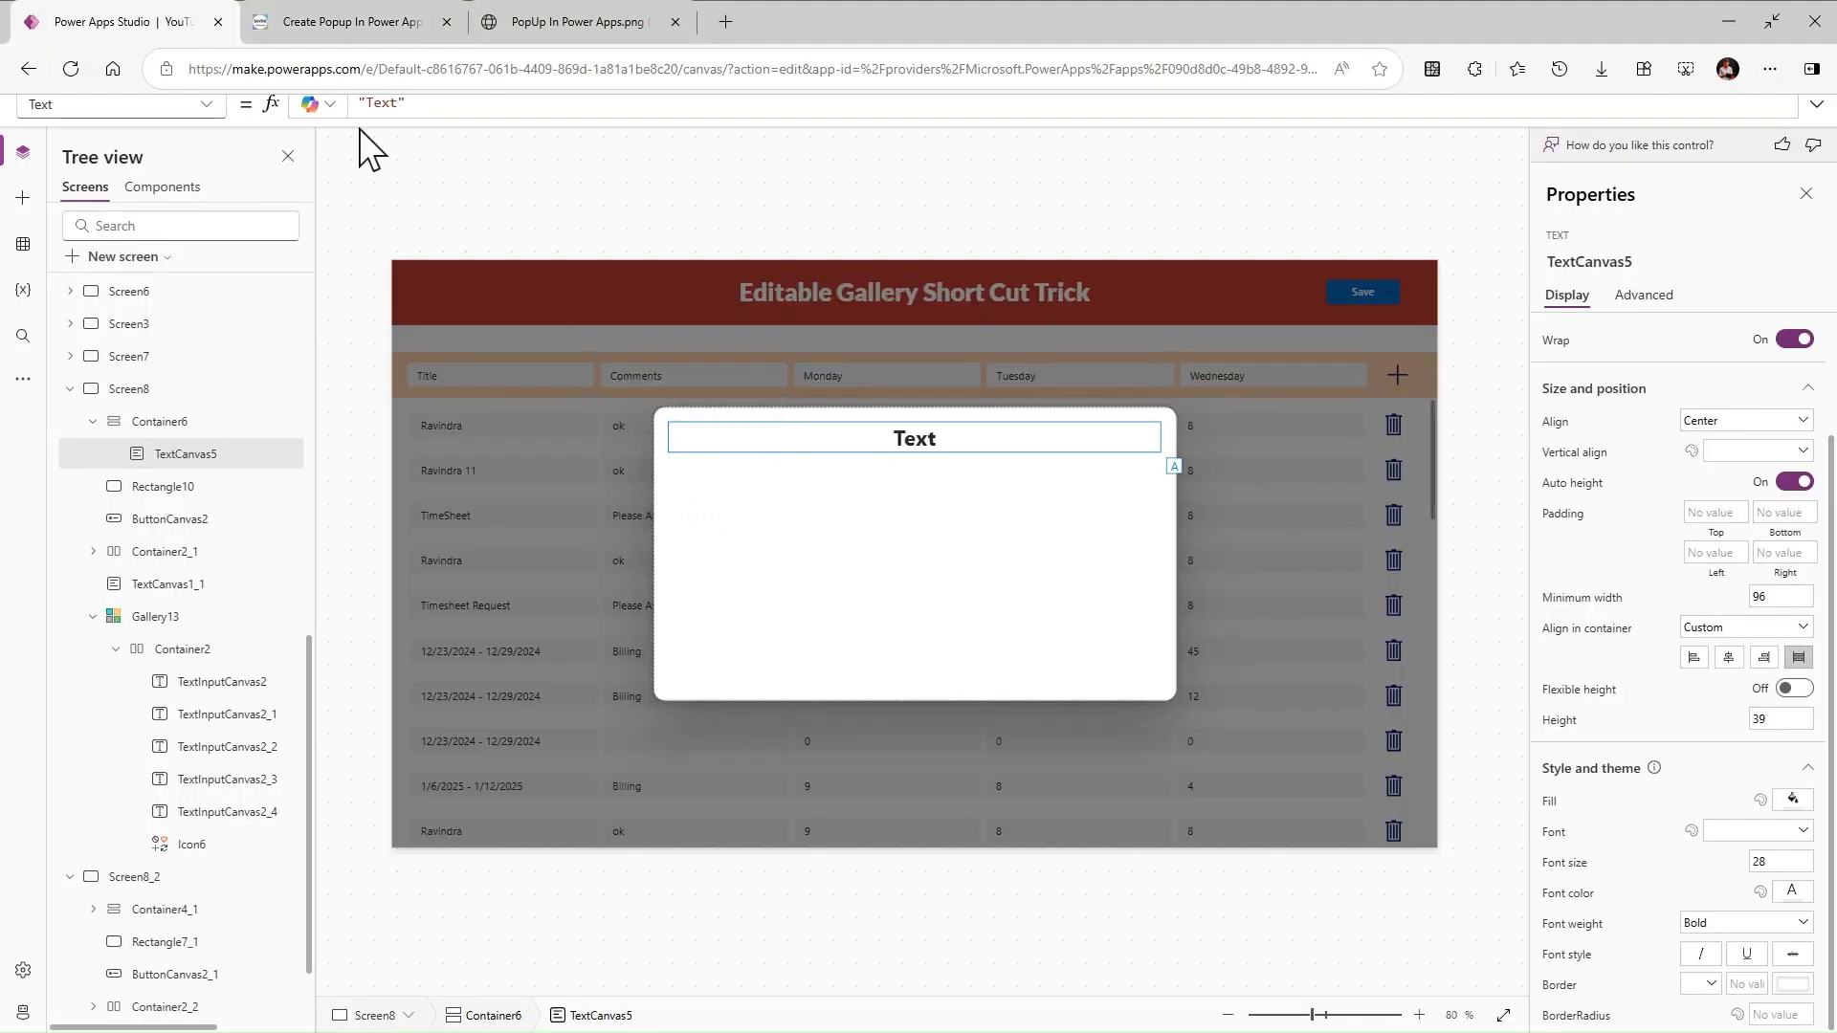
pyautogui.doubleClick(383, 102)
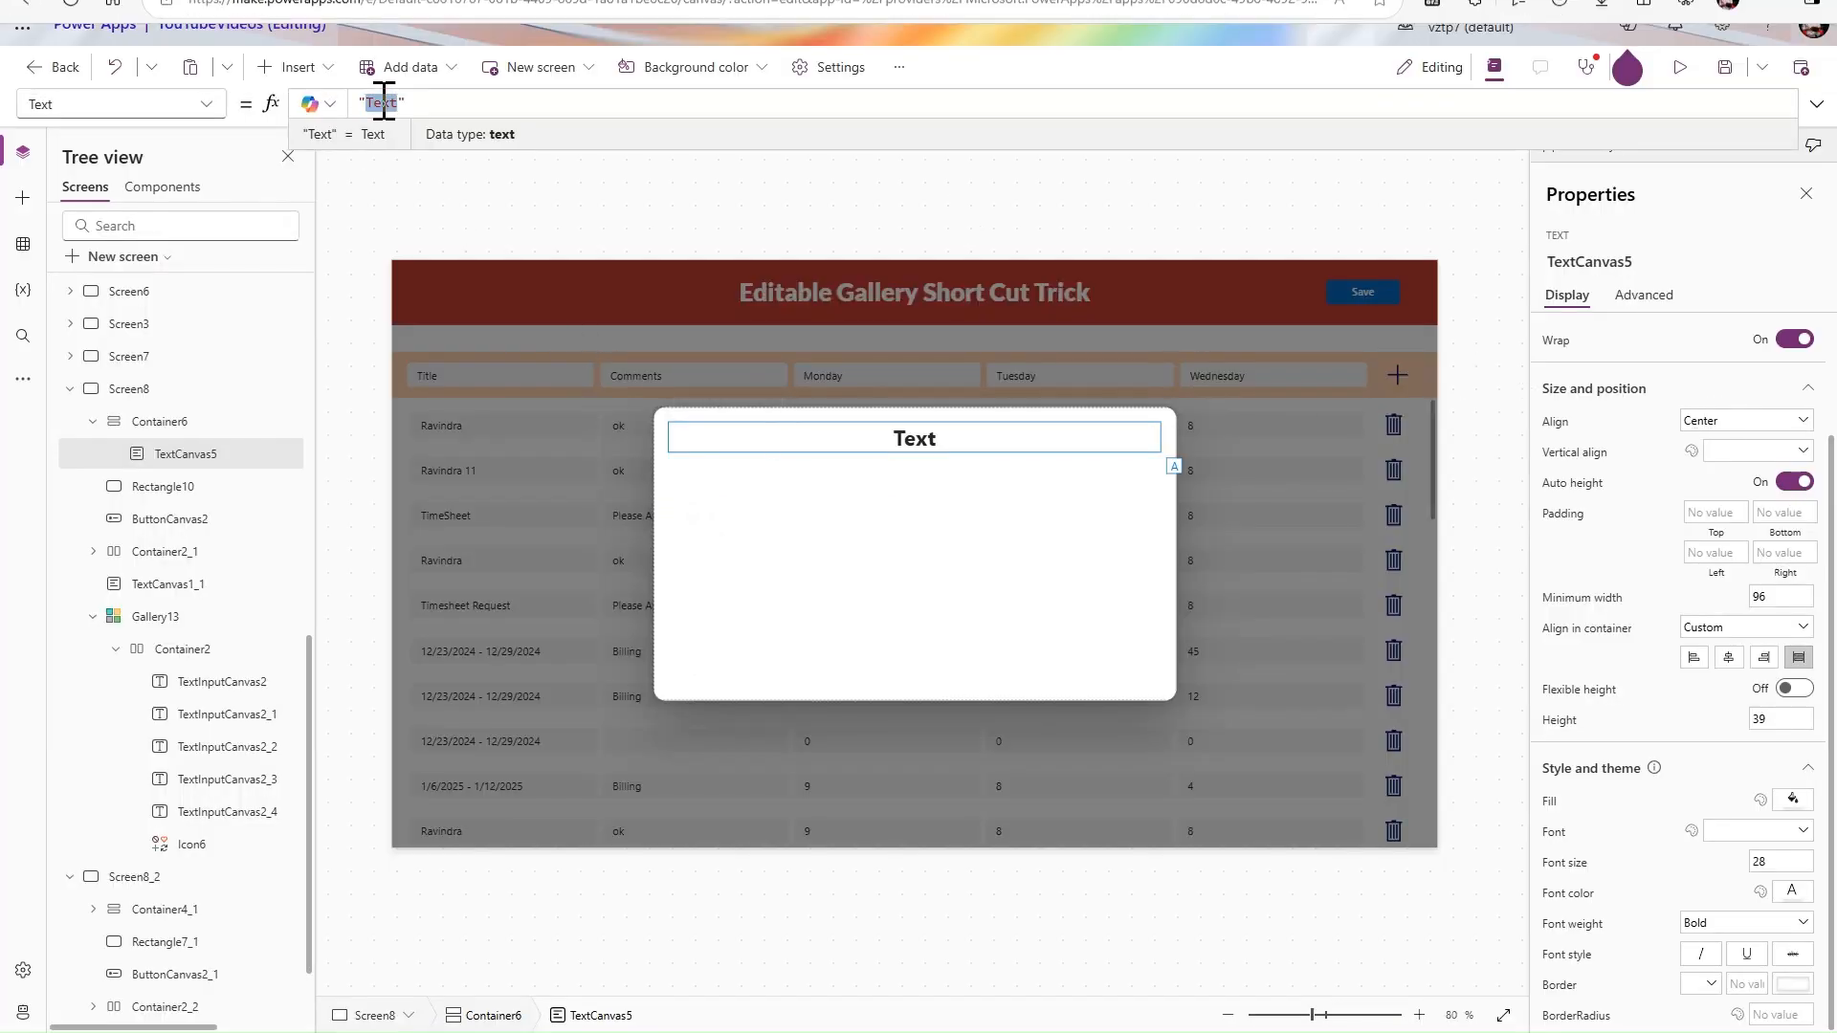
pyautogui.hotkey('ctrl', 'v')
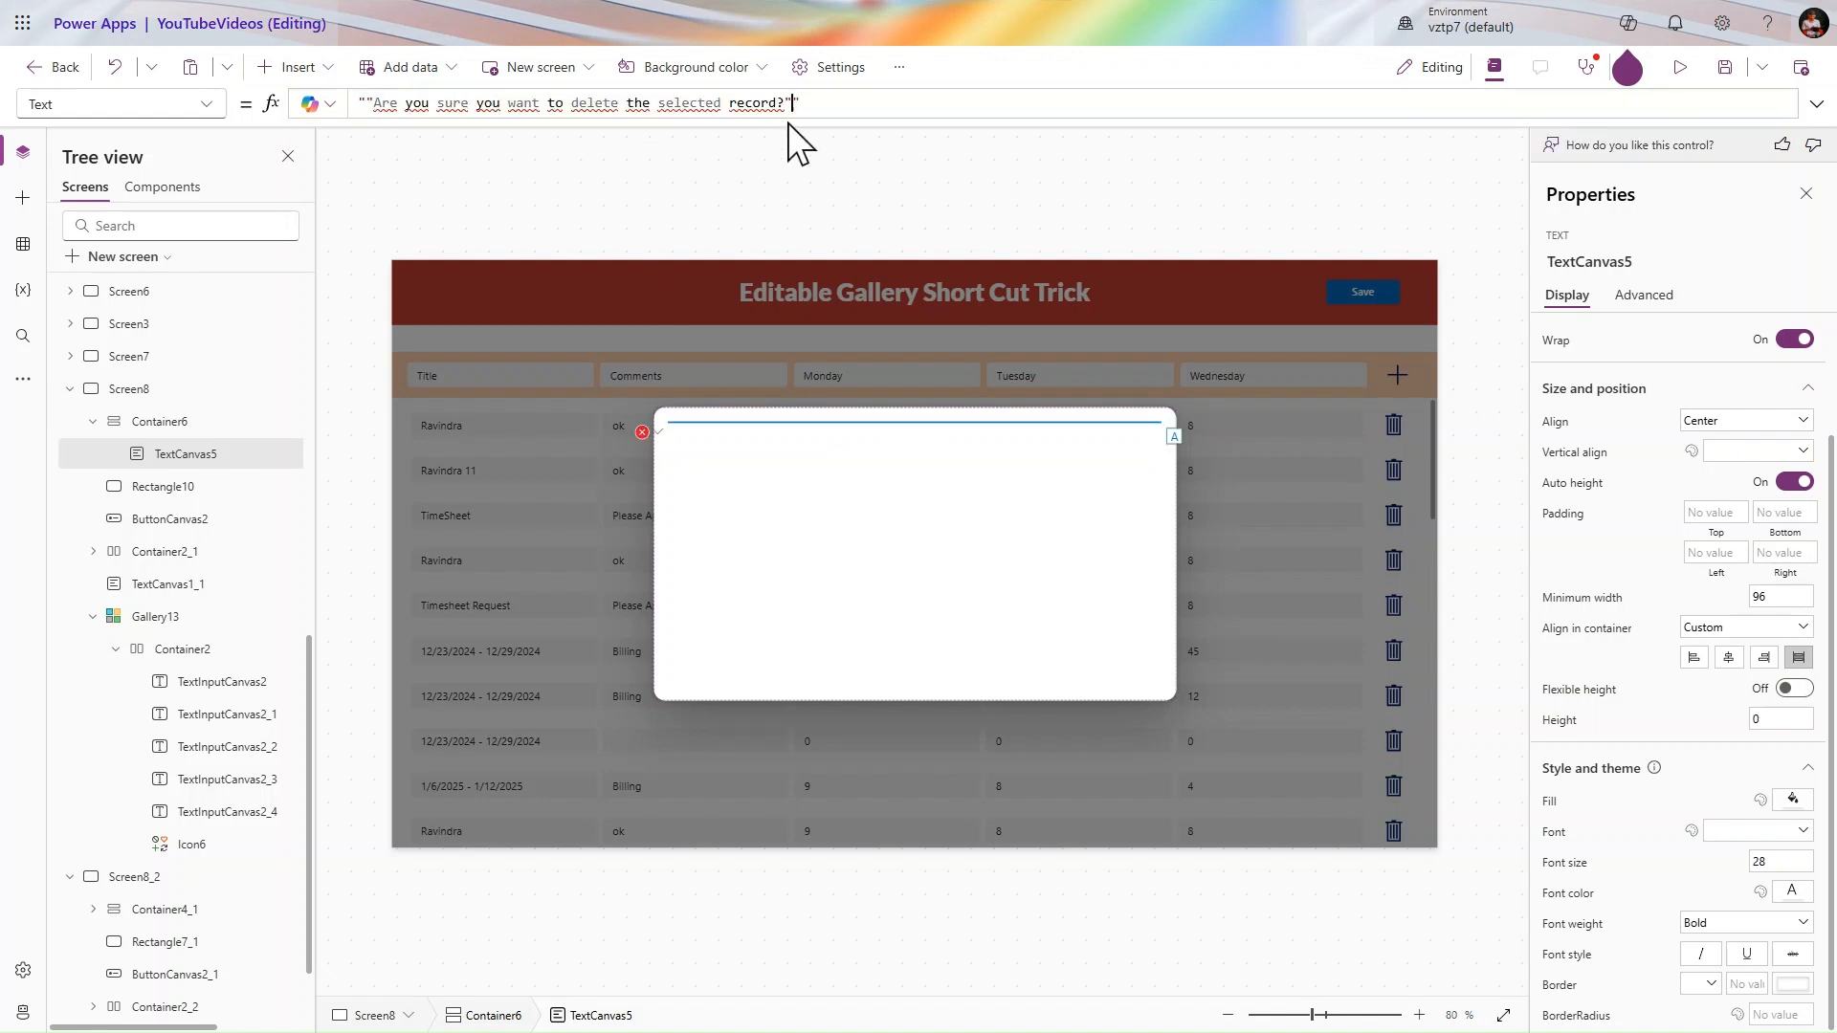
pyautogui.press('BackSpace')
pyautogui.click(370, 104)
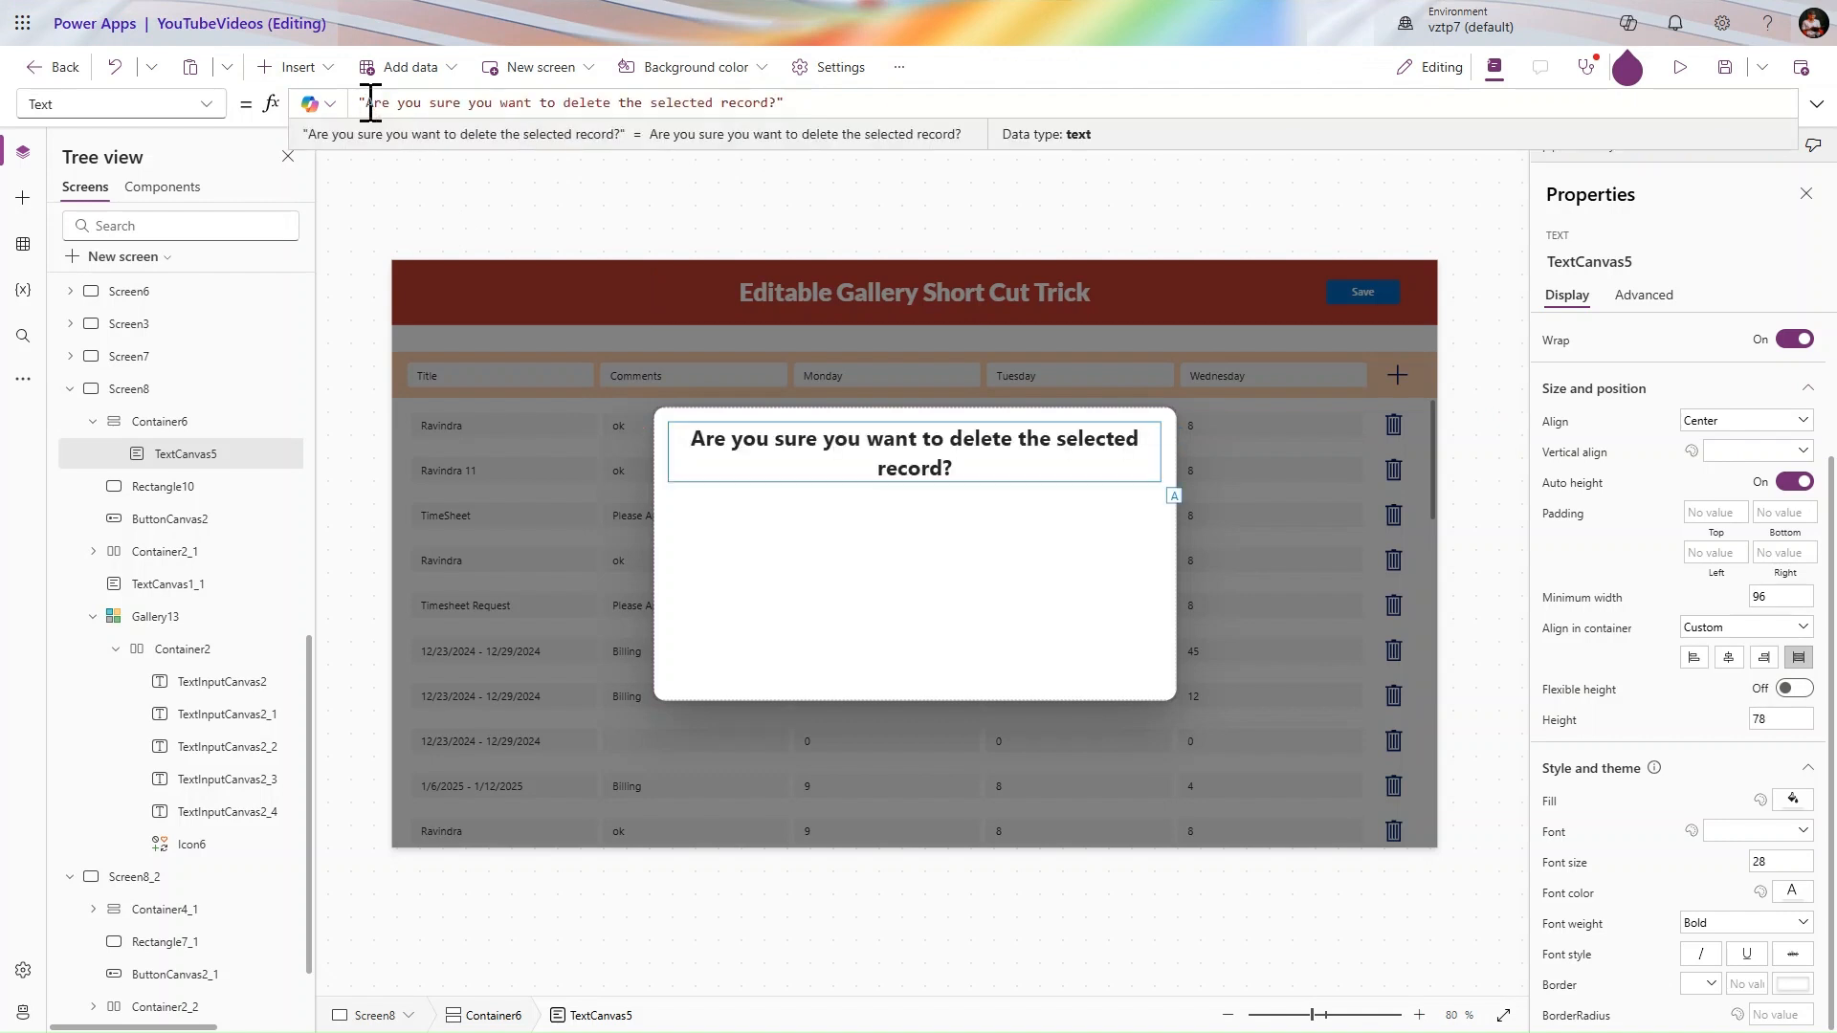
# - Insert a horizontal container inside the popup's vertical container, Container6
pyautogui.click(177, 426)
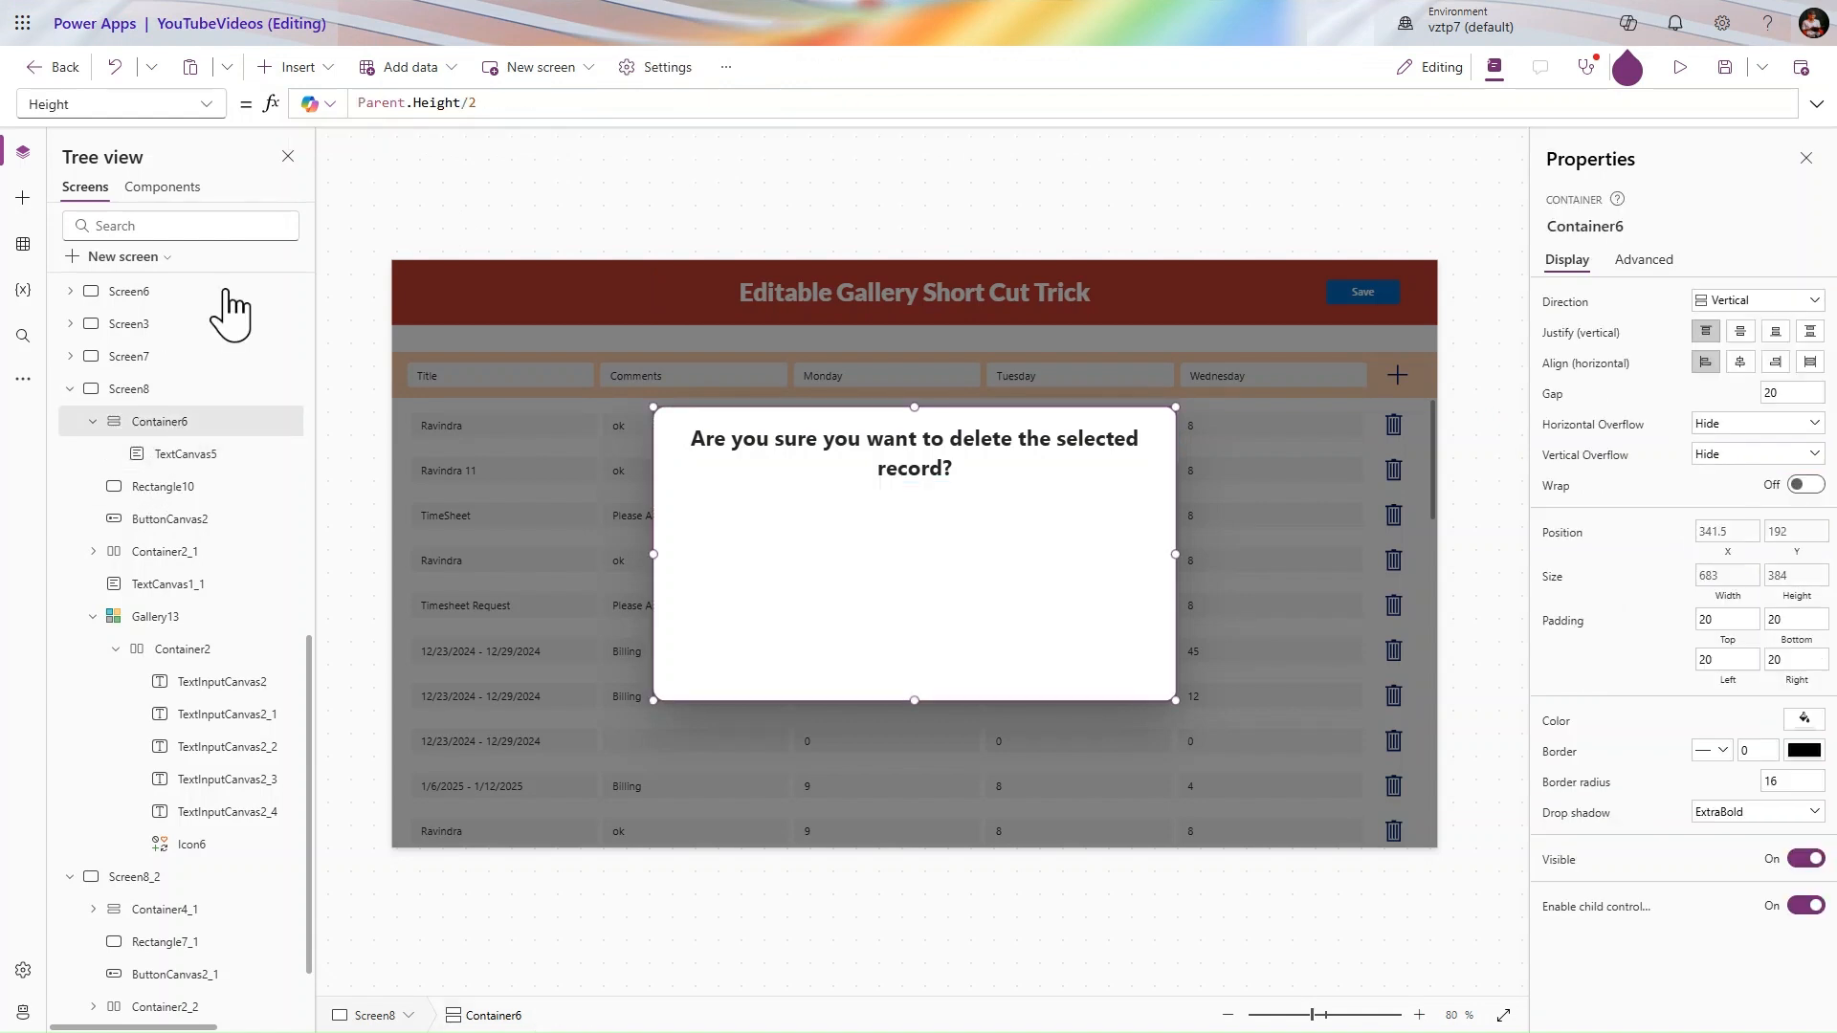
pyautogui.click(316, 69)
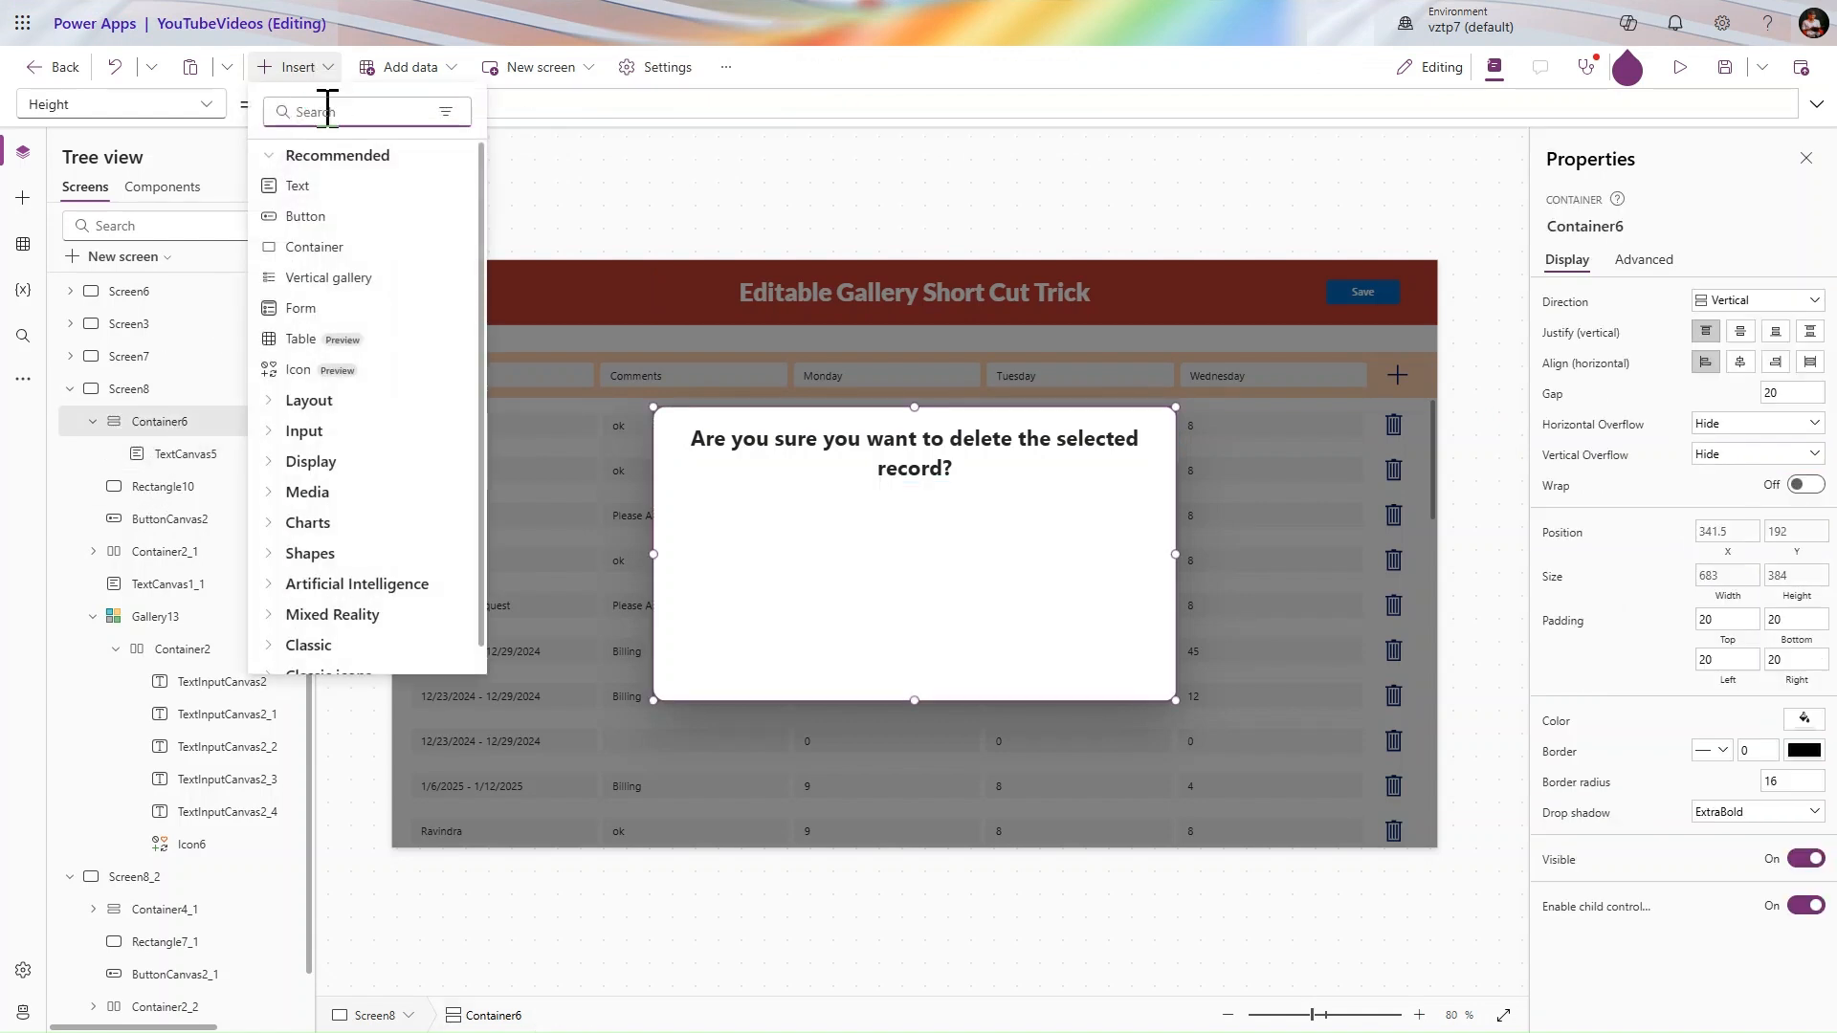
pyautogui.write('hor')
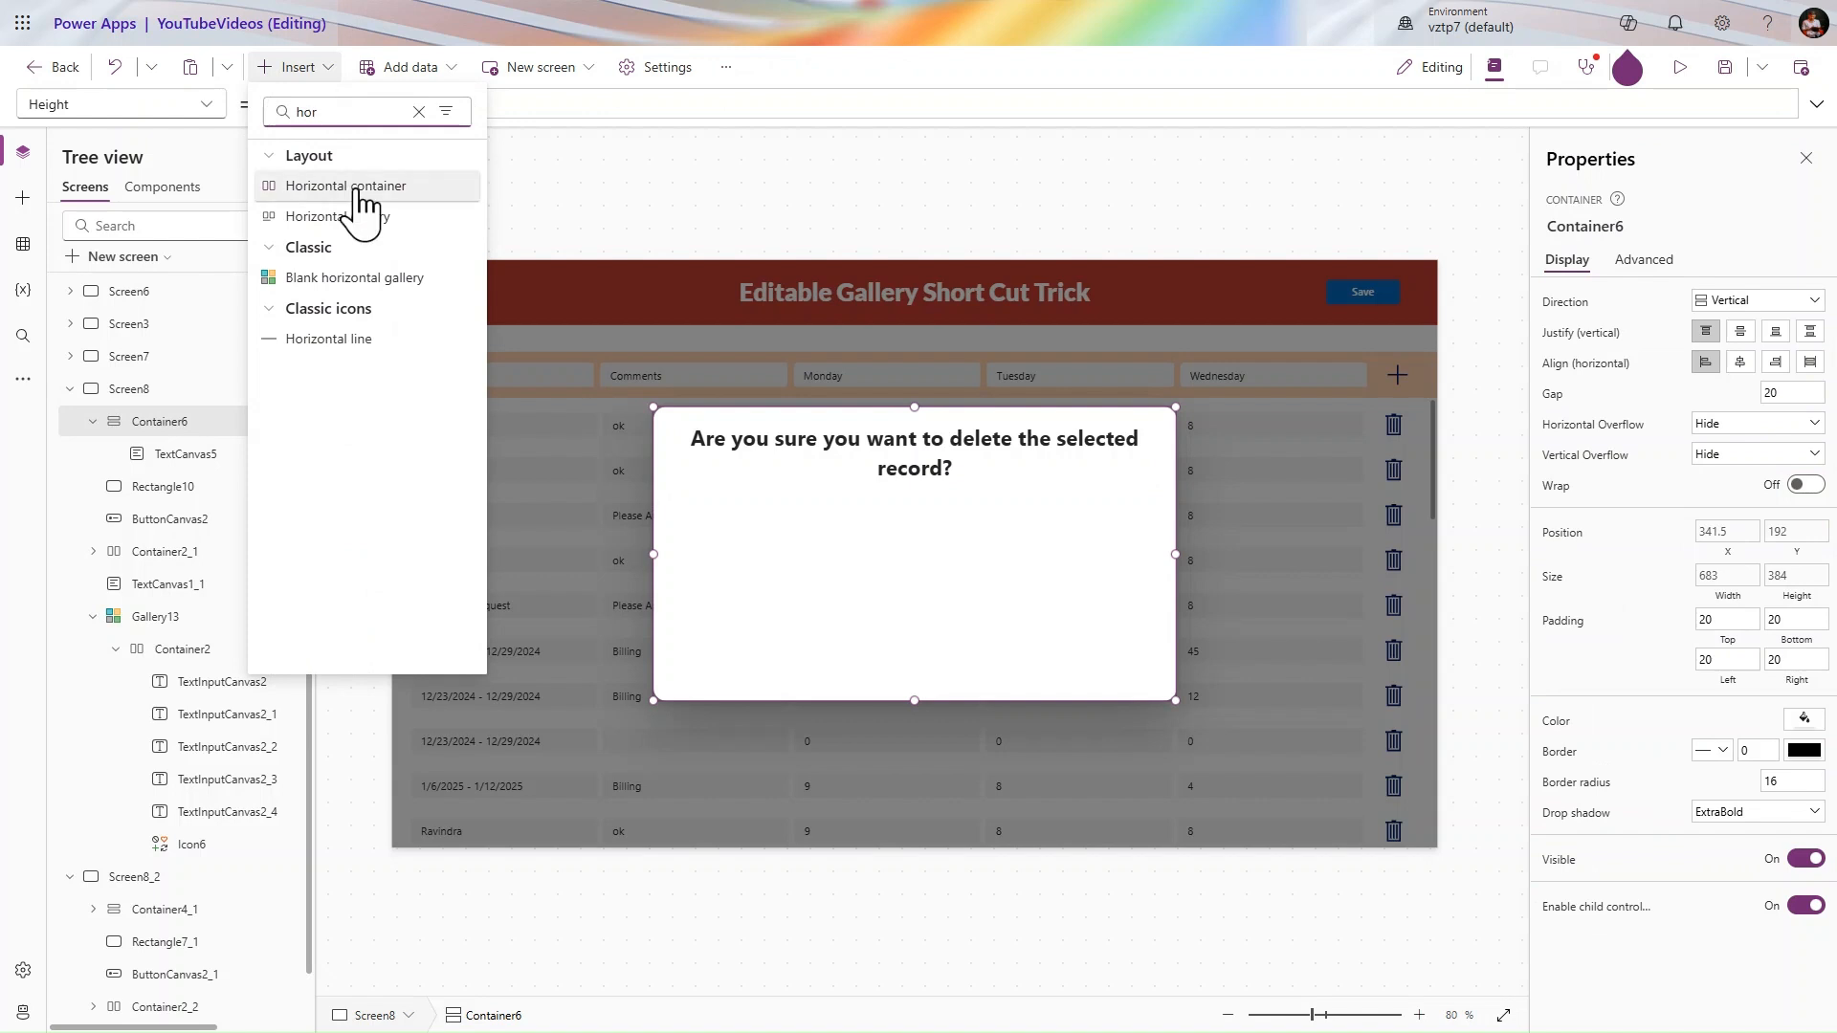
pyautogui.click(362, 188)
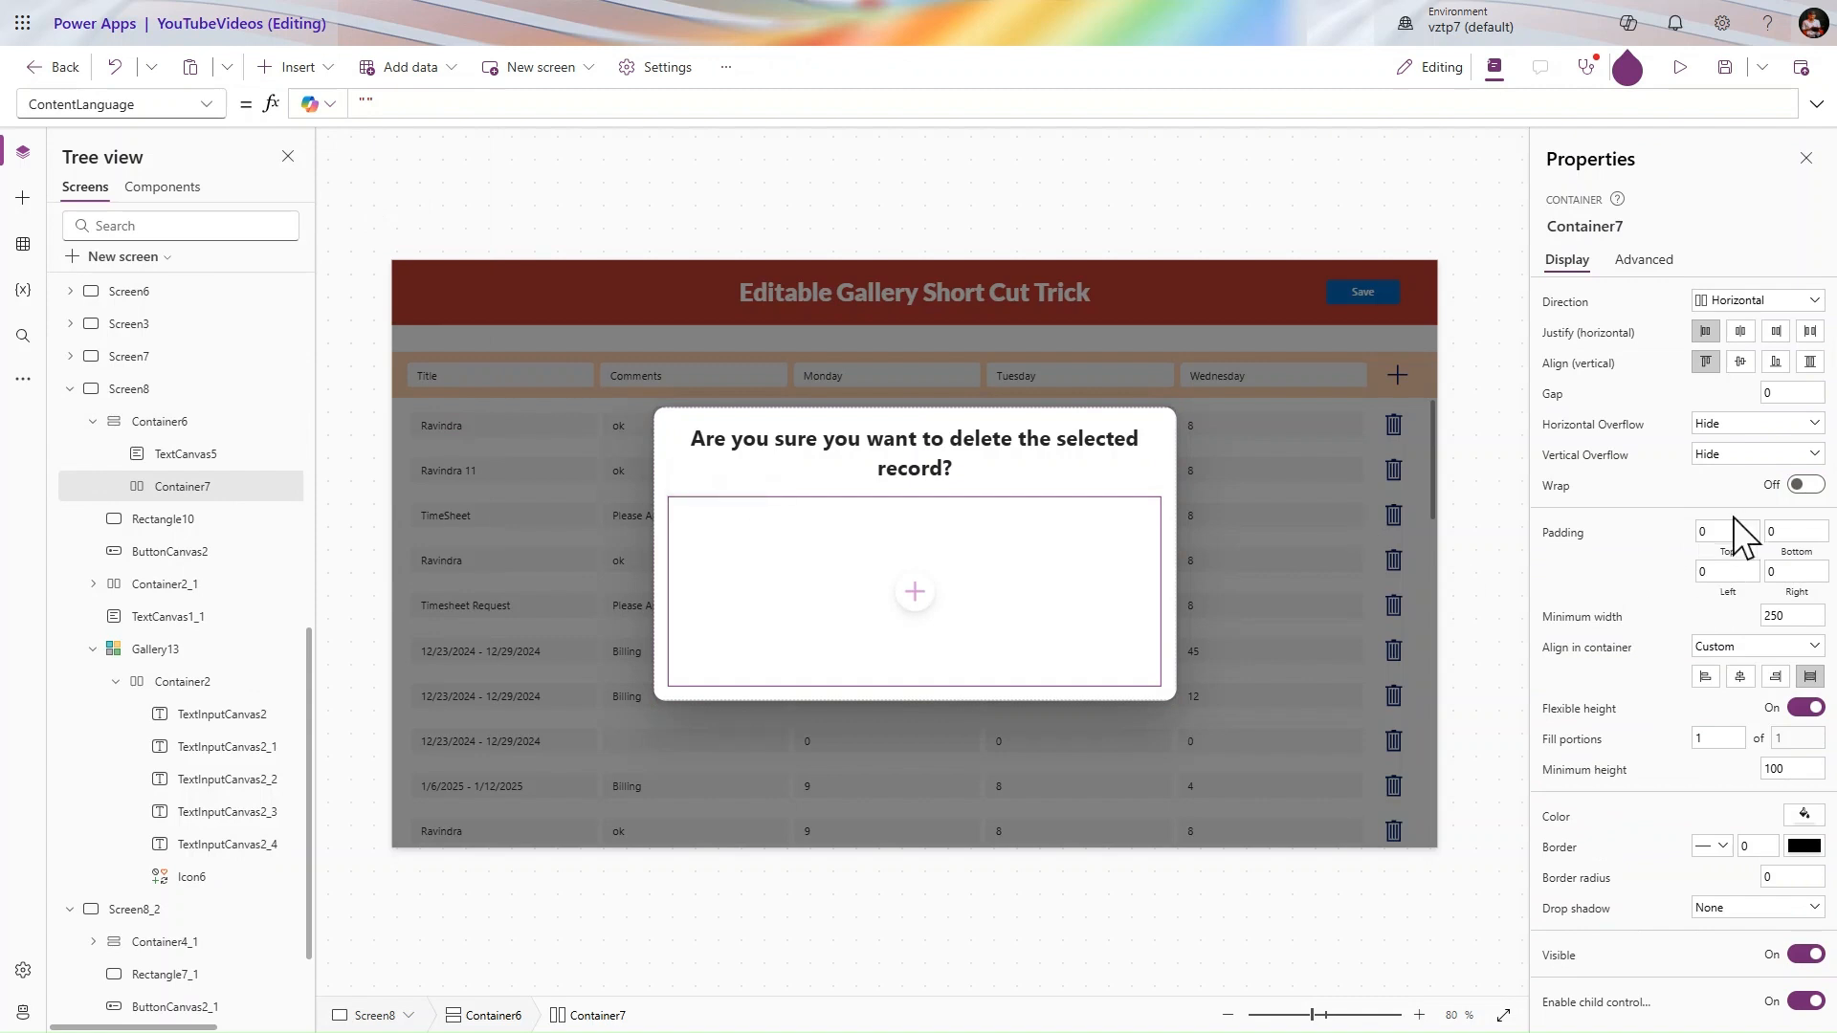
# - Set the horizontal container's gap to 40 and its top, bottom, left and right padding to 40
pyautogui.click(1790, 393)
pyautogui.press('Tab')
pyautogui.press('Tab')
pyautogui.press('Tab')
pyautogui.press('Tab')
pyautogui.press('Tab')
pyautogui.press('Tab')
pyautogui.press('Tab')
pyautogui.write('40')
pyautogui.press('Tab')
pyautogui.write('40')
pyautogui.press('Tab')
pyautogui.write('40')
pyautogui.press('Tab')
pyautogui.write('40')
pyautogui.press('Tab')
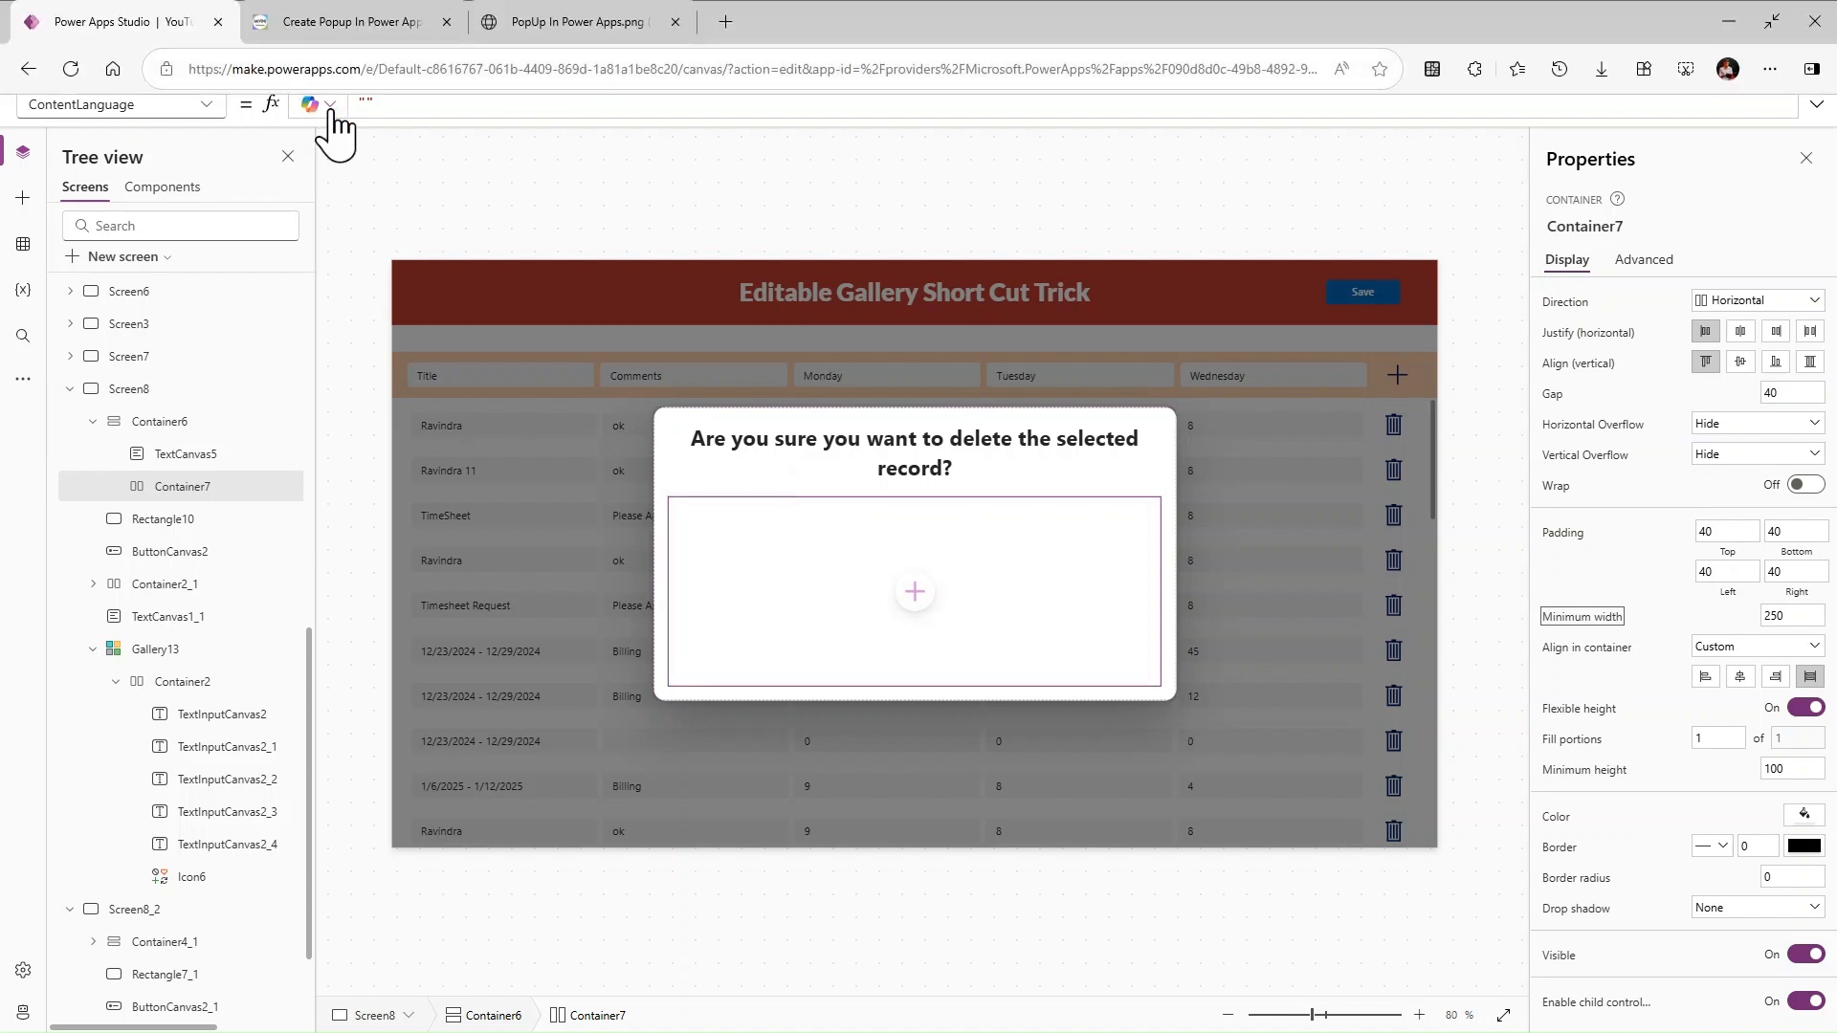
# - Insert a button into the horizontal container and give it the Delete icon
pyautogui.click(301, 68)
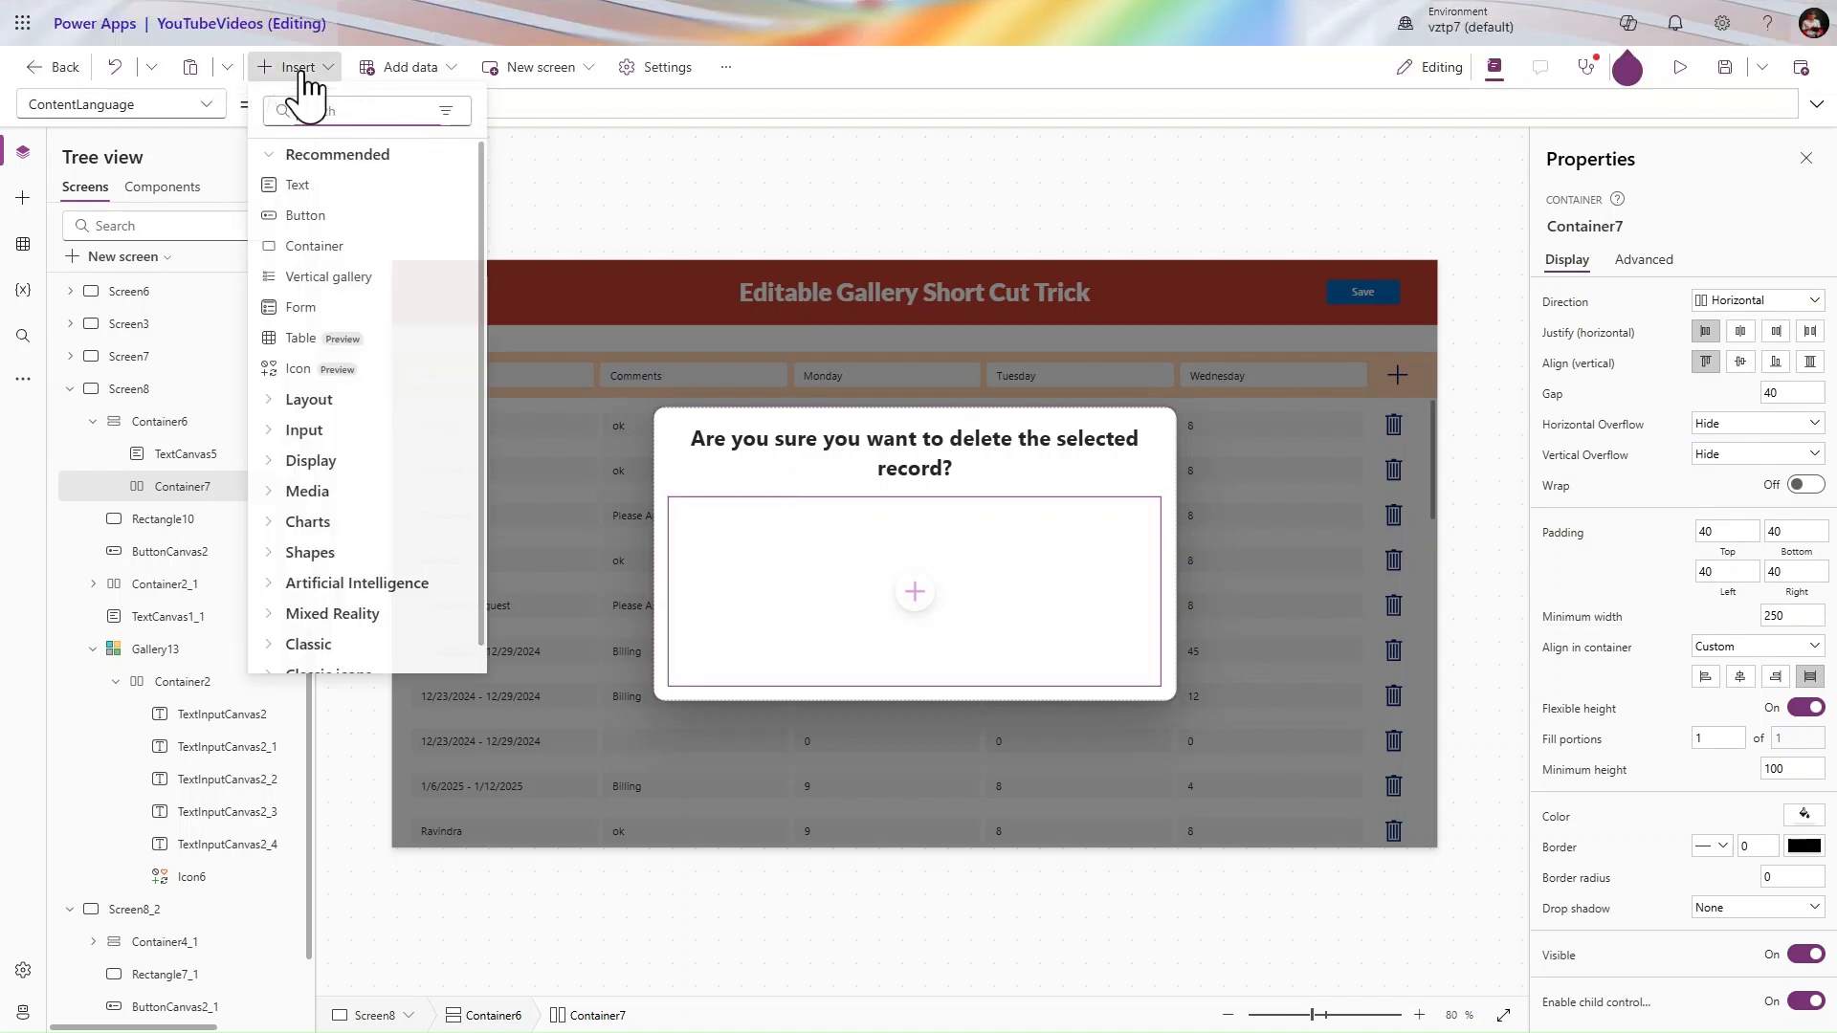
pyautogui.click(330, 209)
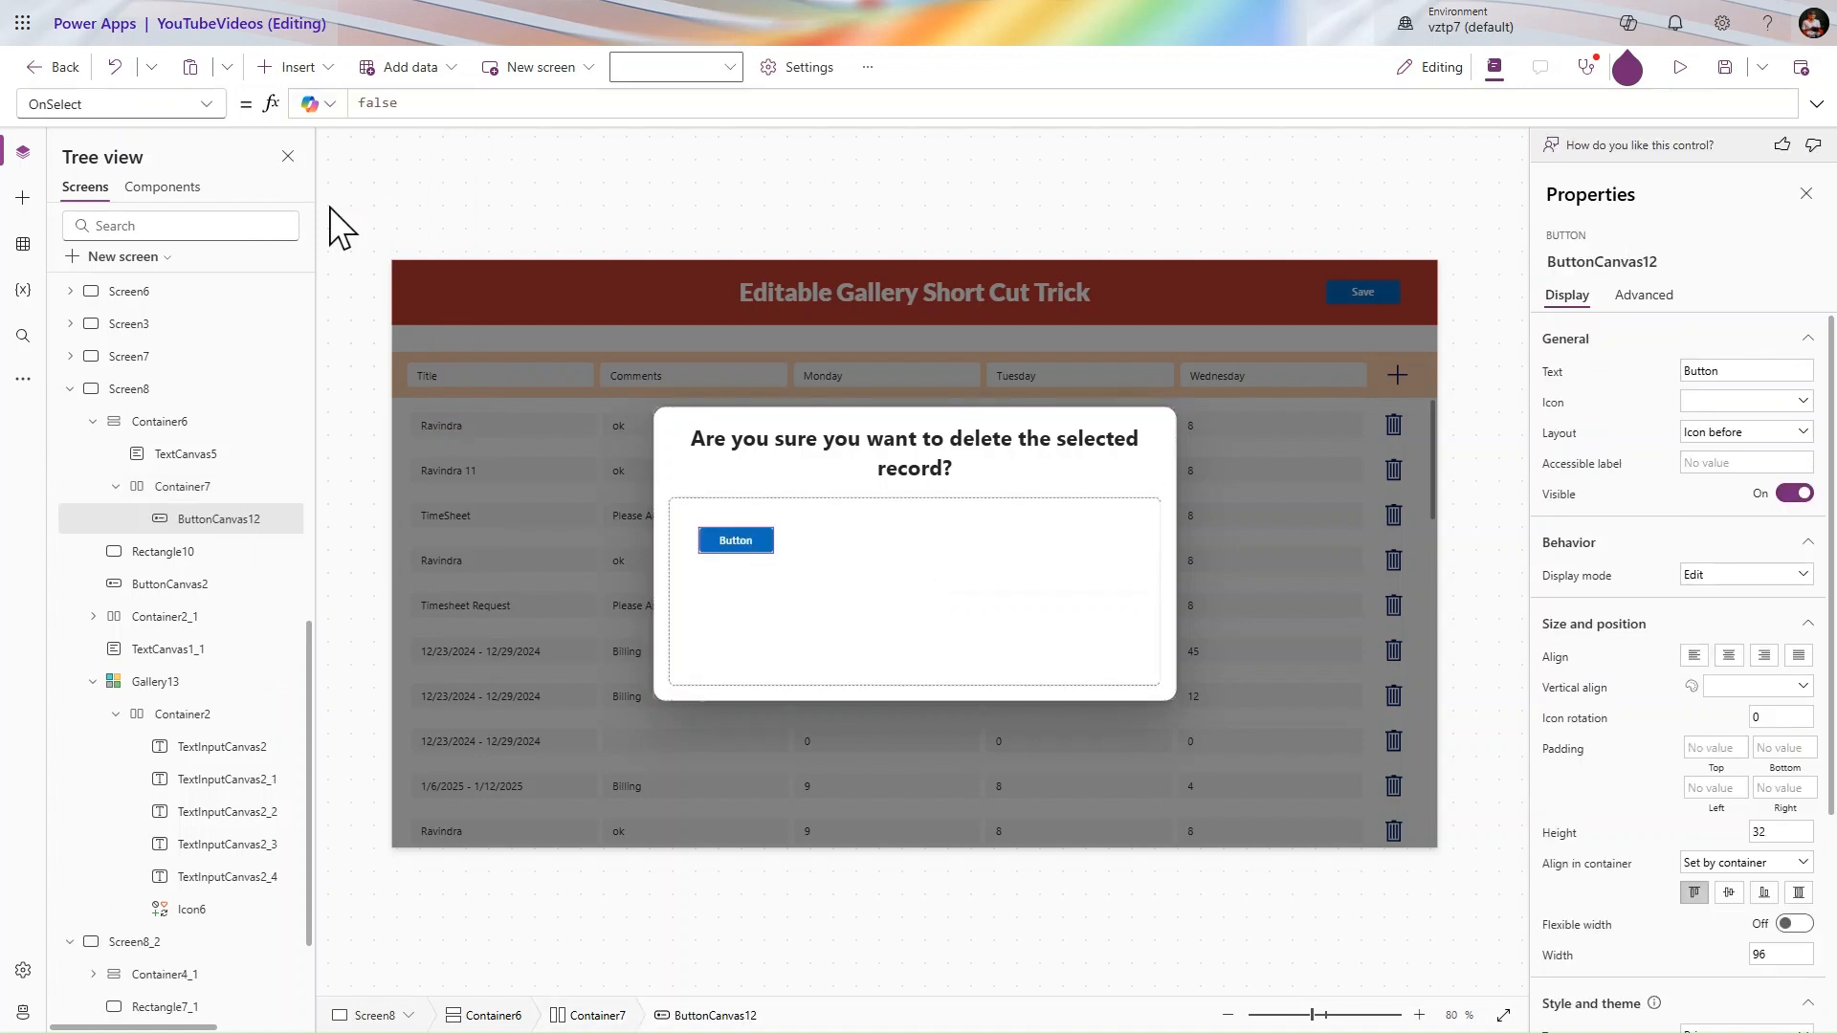
pyautogui.click(1727, 400)
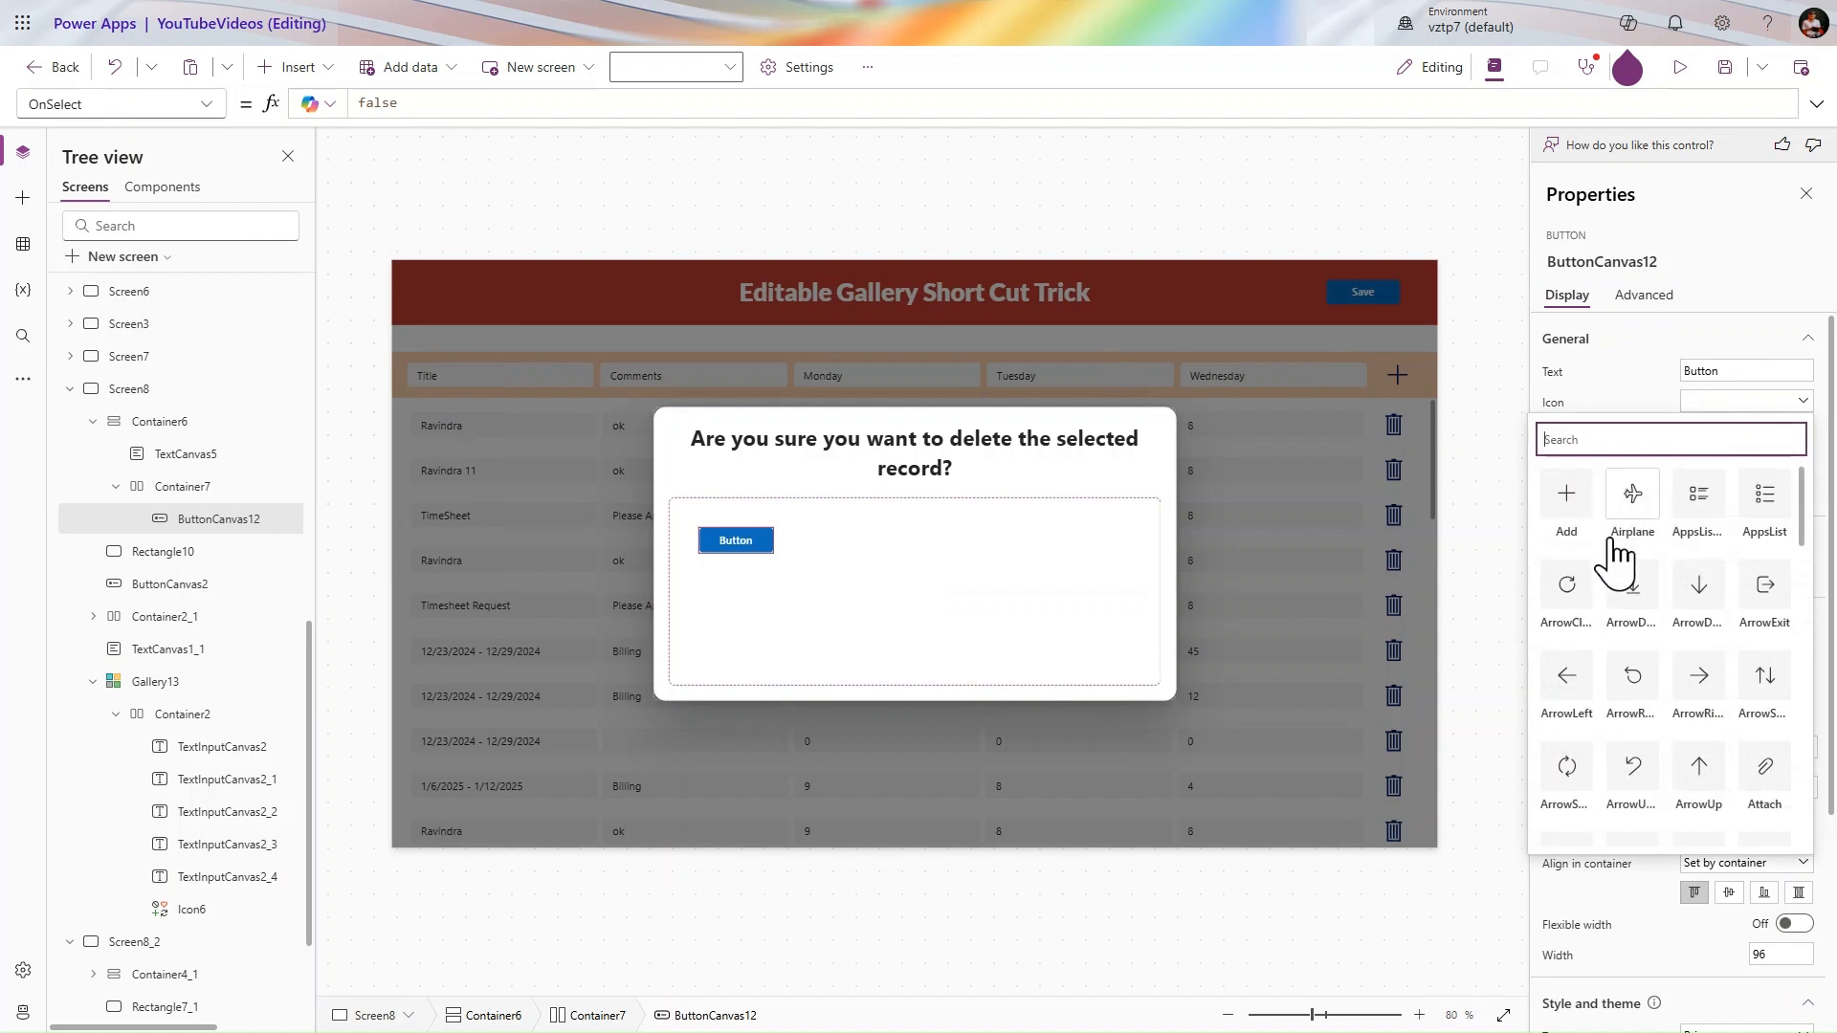
pyautogui.scroll(-3, 1661, 648)
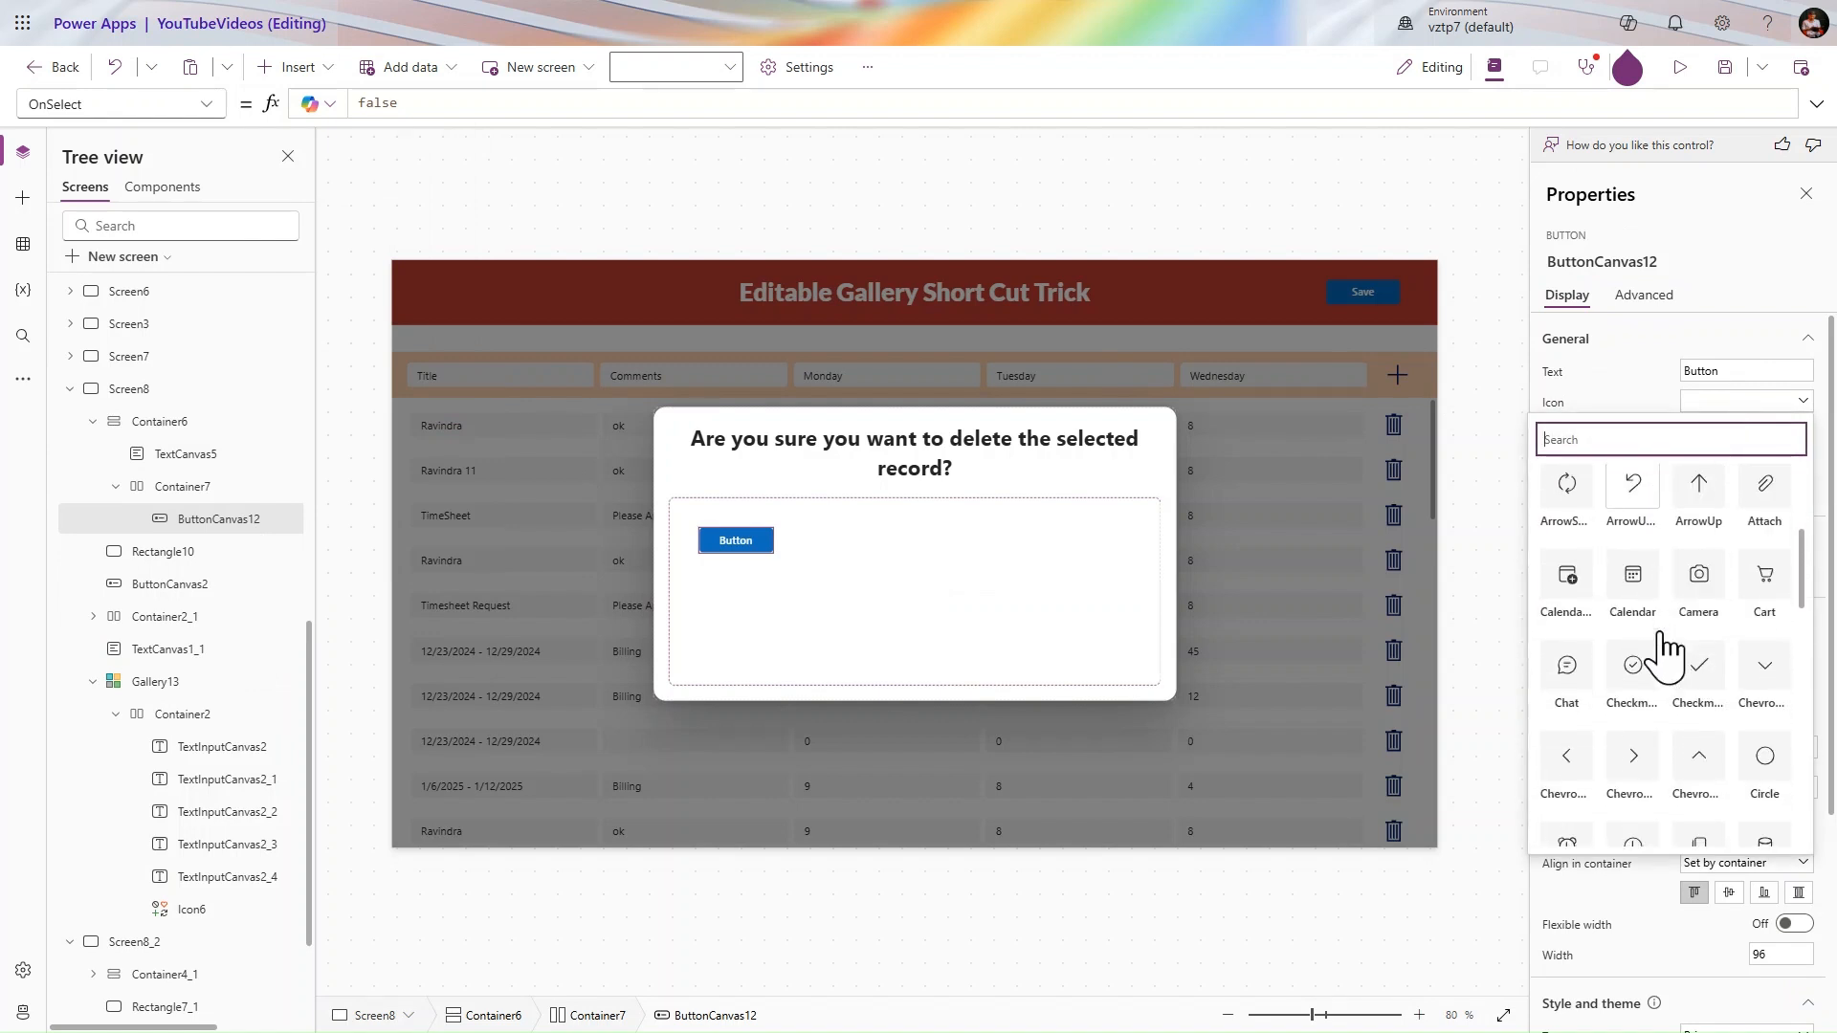
pyautogui.scroll(-1, 1665, 650)
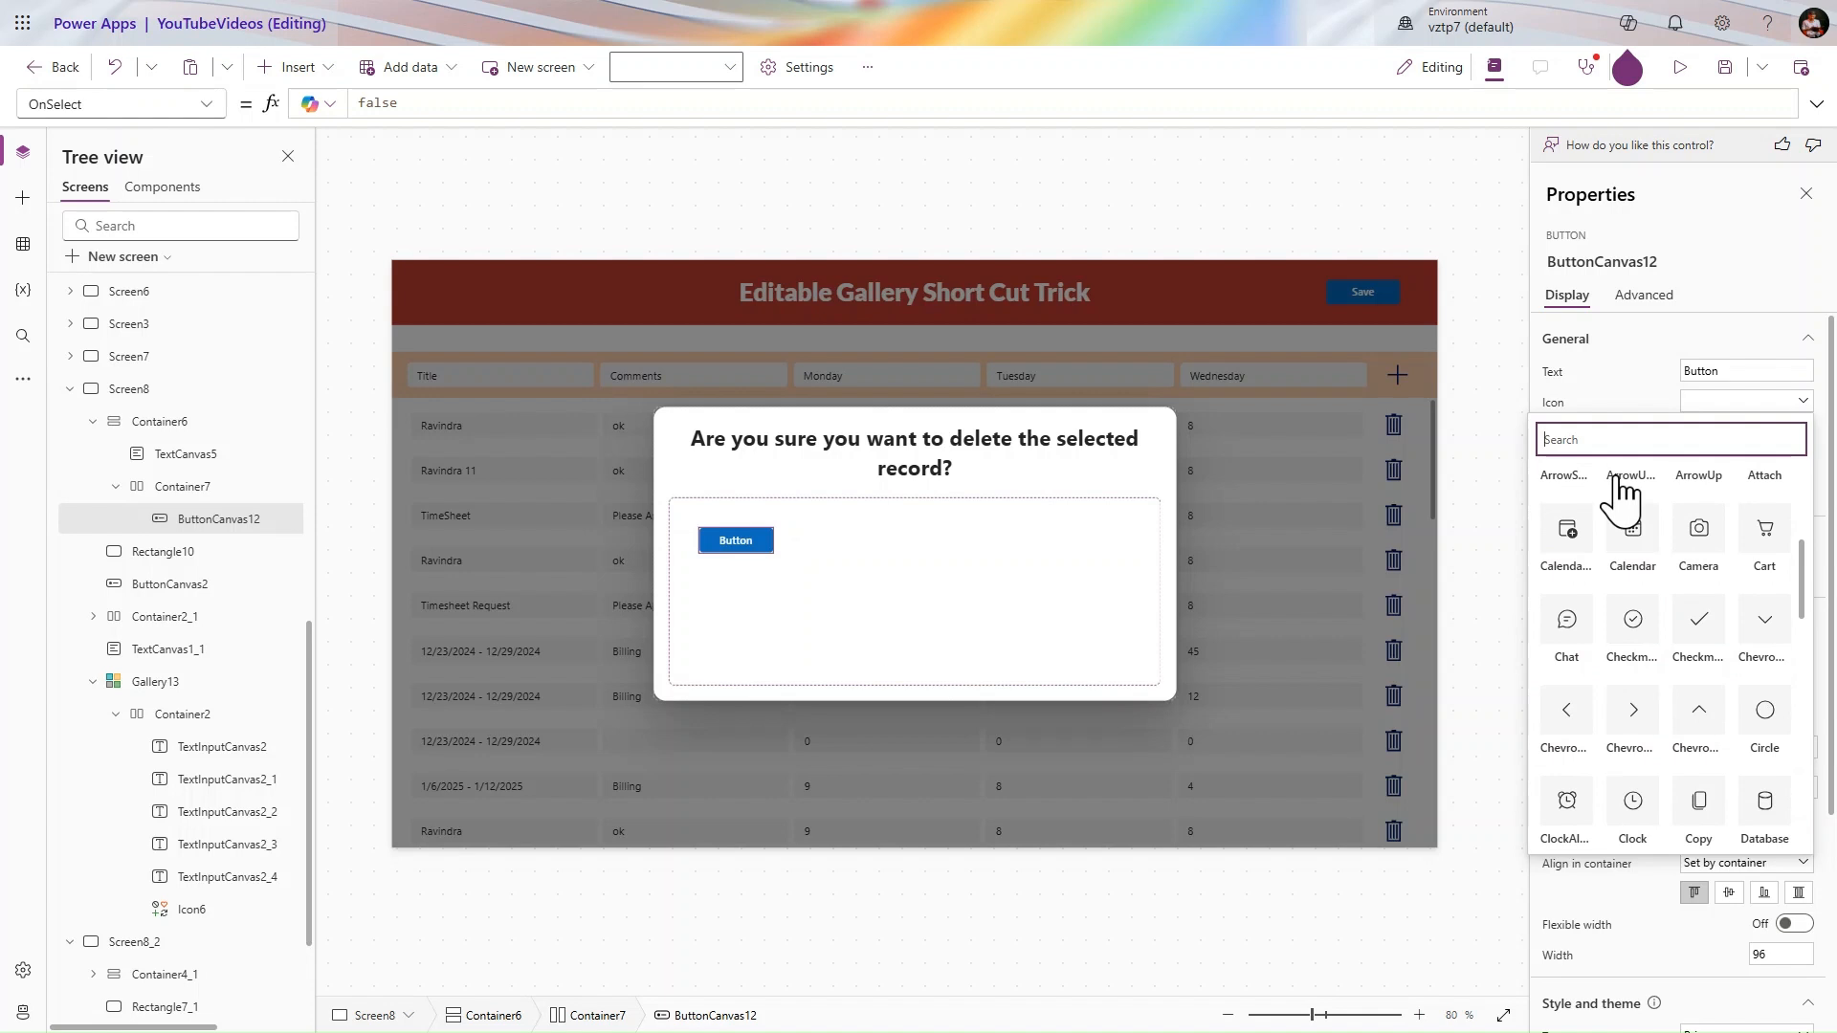
pyautogui.write('de')
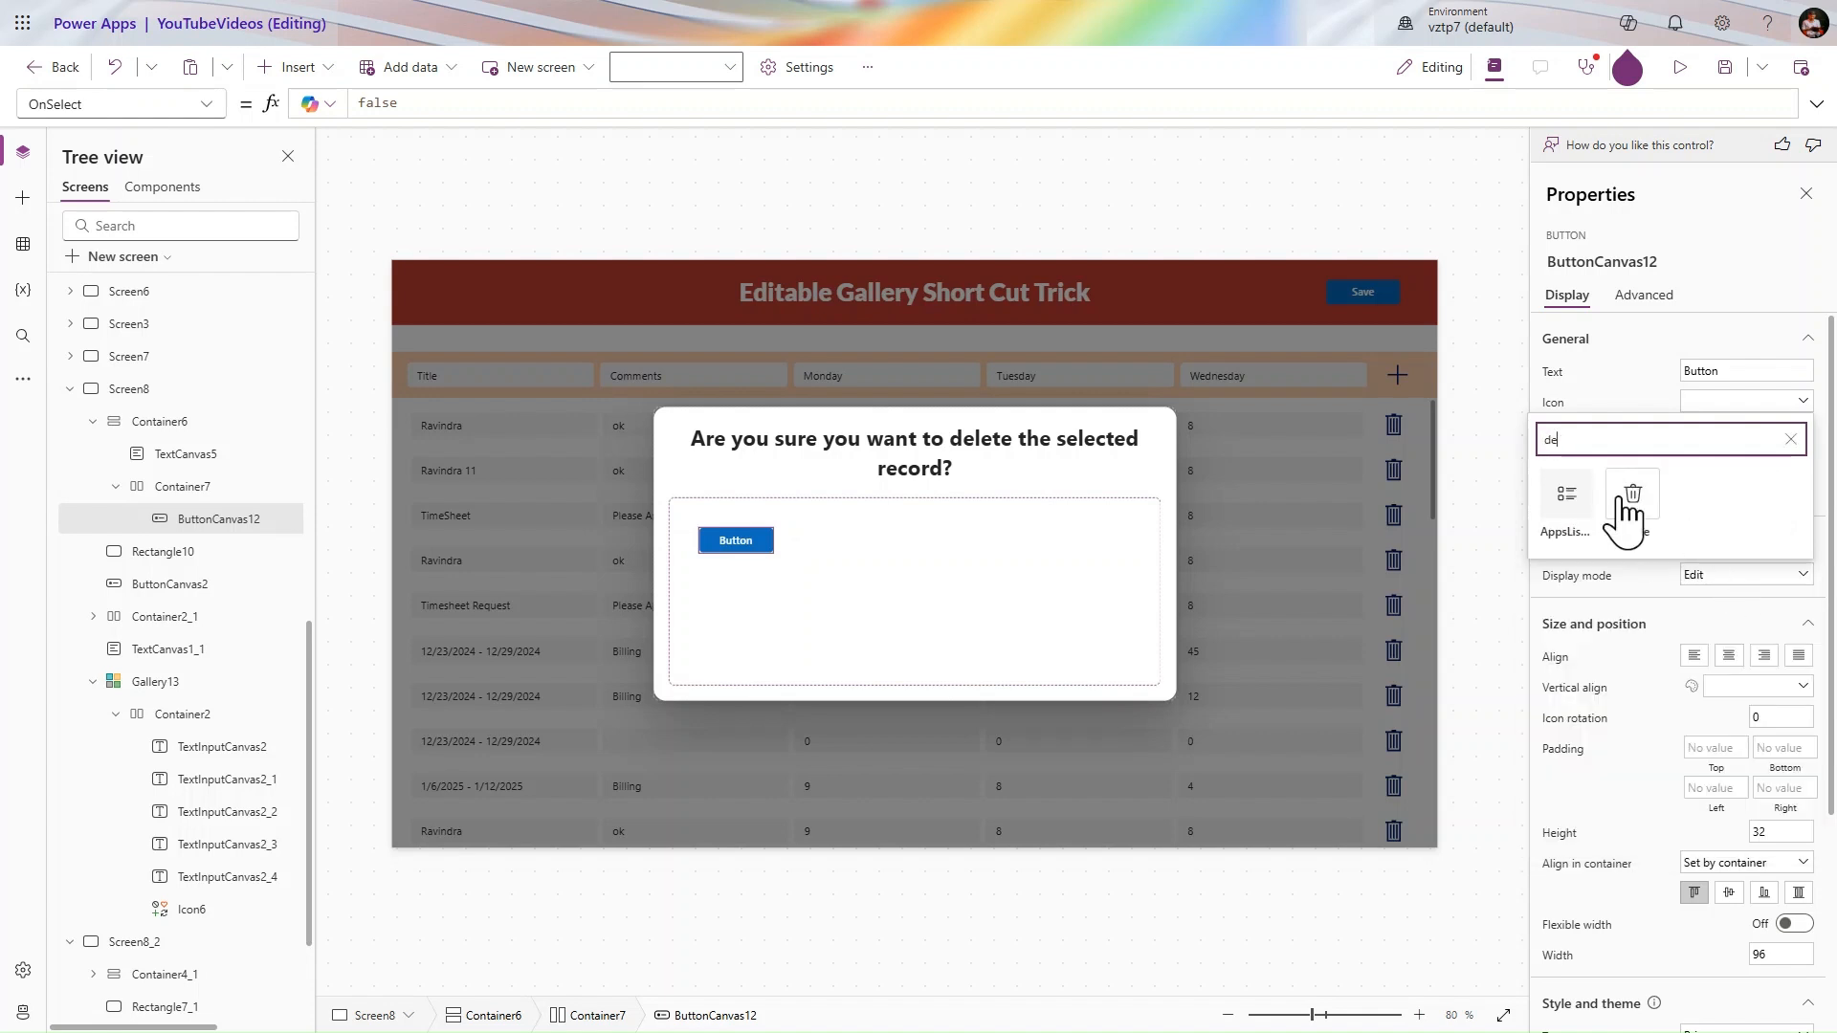
pyautogui.click(1630, 498)
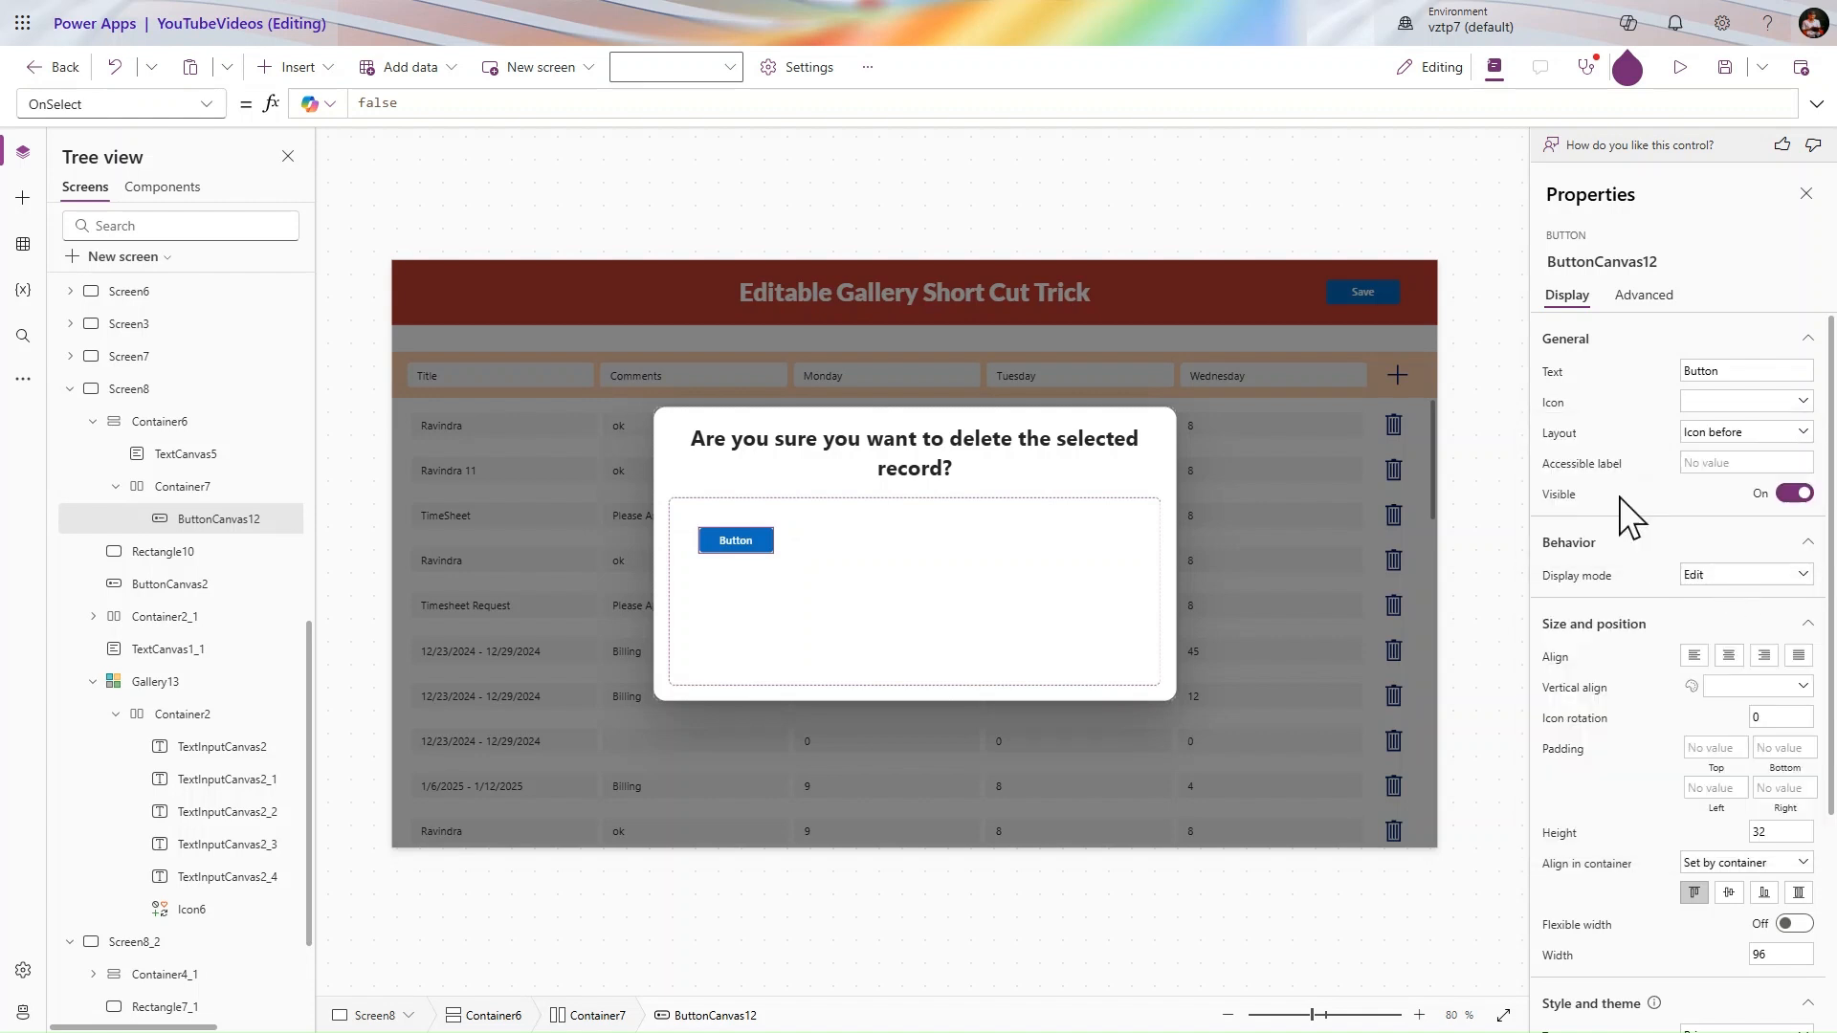
# - Label the new button "Delete", align its content to the center and turn on its flexible width
pyautogui.tripleClick(1741, 372)
pyautogui.press('BackSpace')
pyautogui.write('Delete')
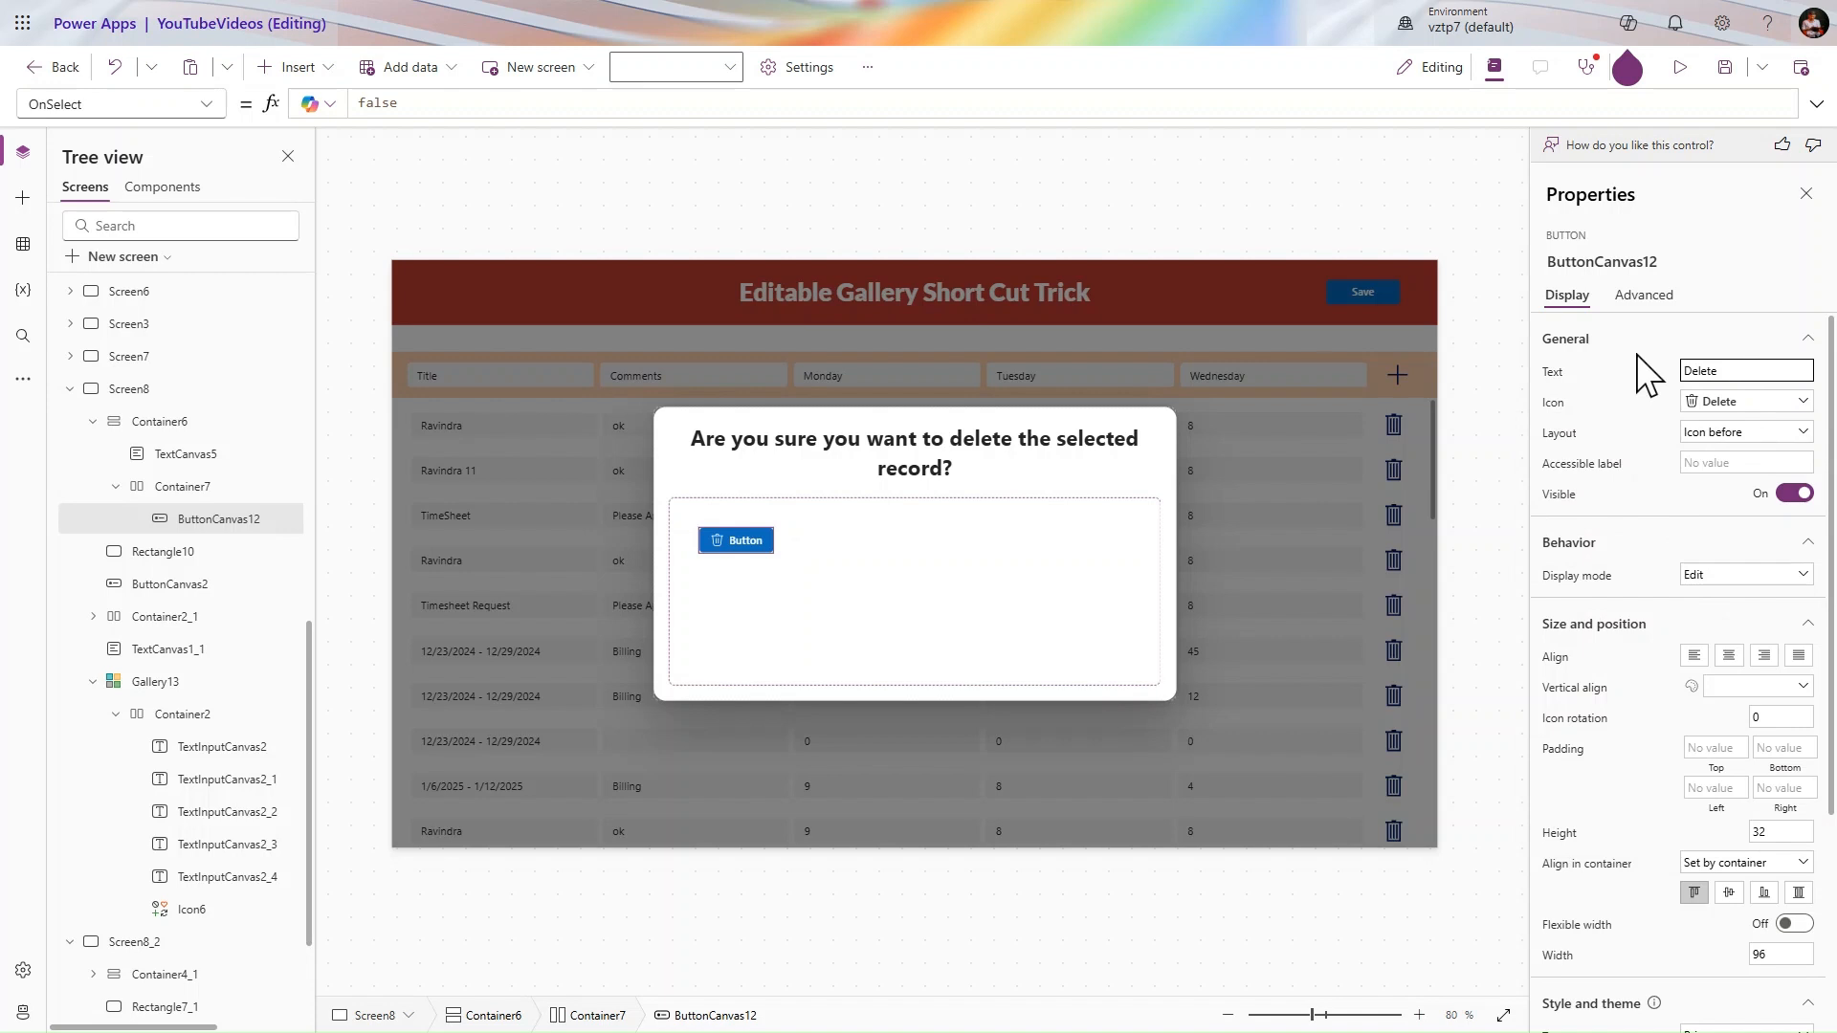
pyautogui.press('Tab')
pyautogui.click(1730, 657)
pyautogui.click(1785, 926)
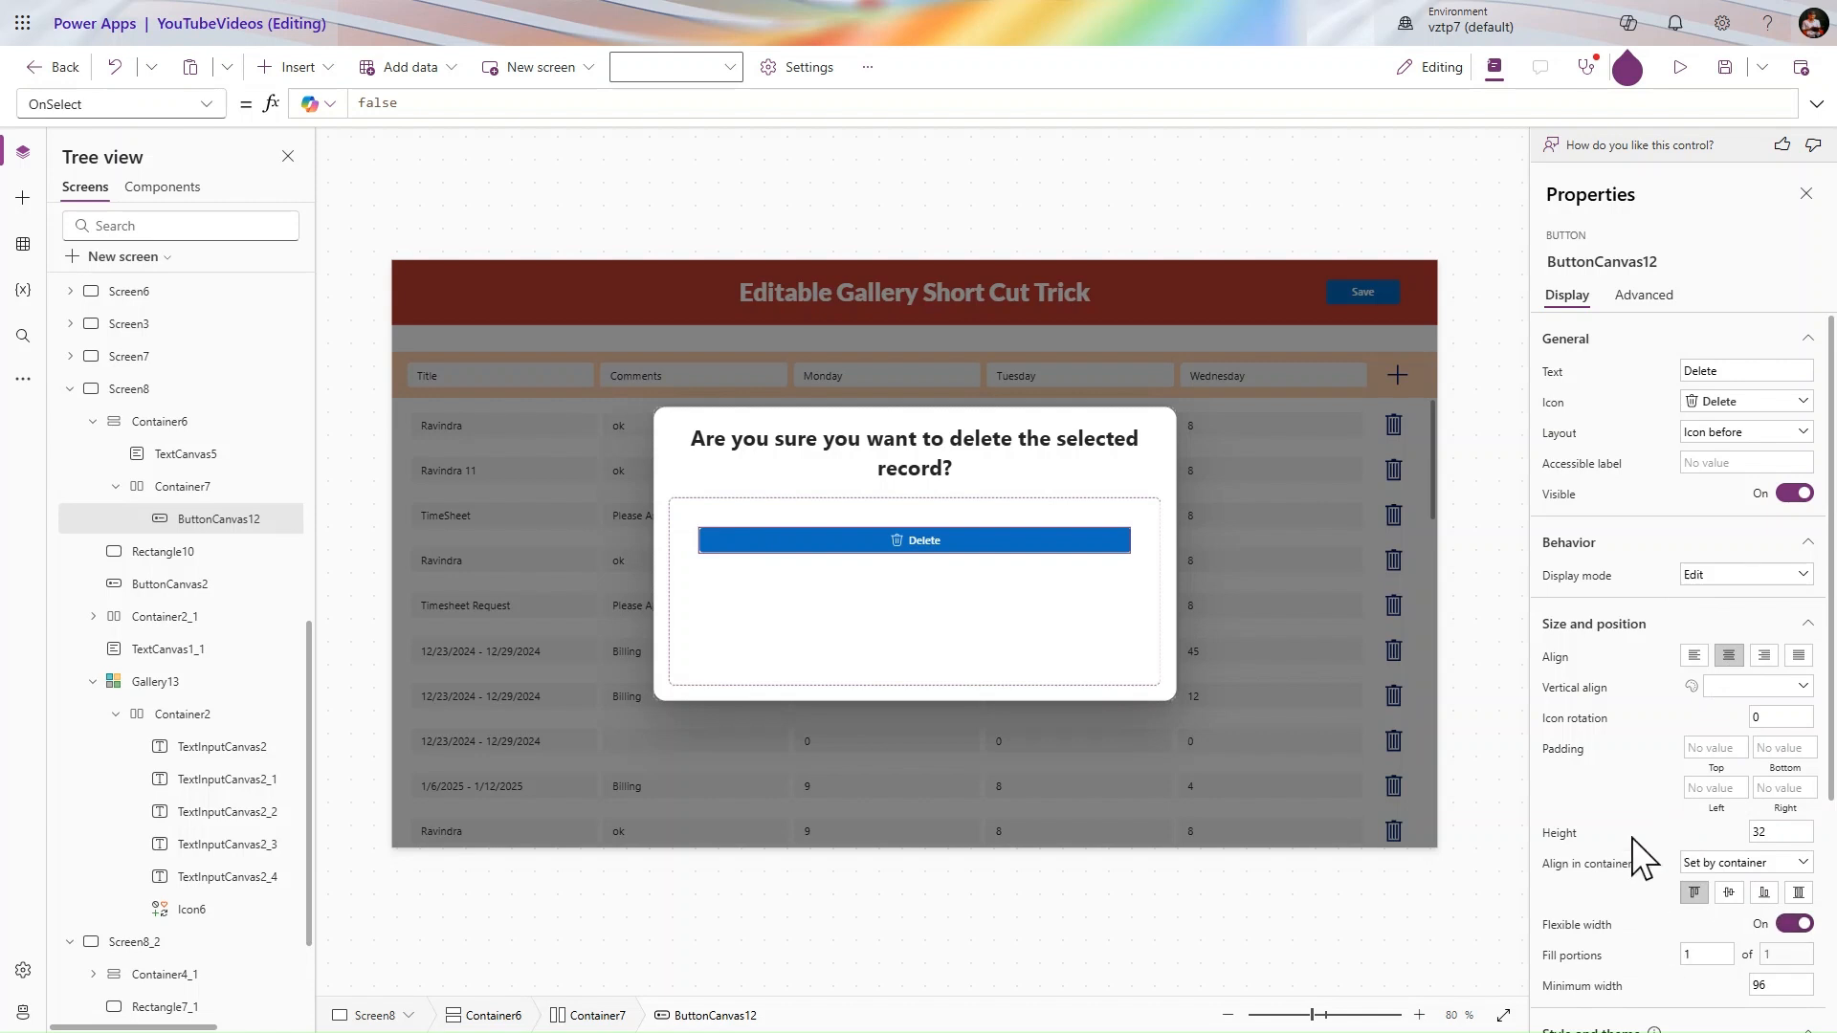
# - Apply the standard red color palette to the Delete button
pyautogui.scroll(-4, 1643, 859)
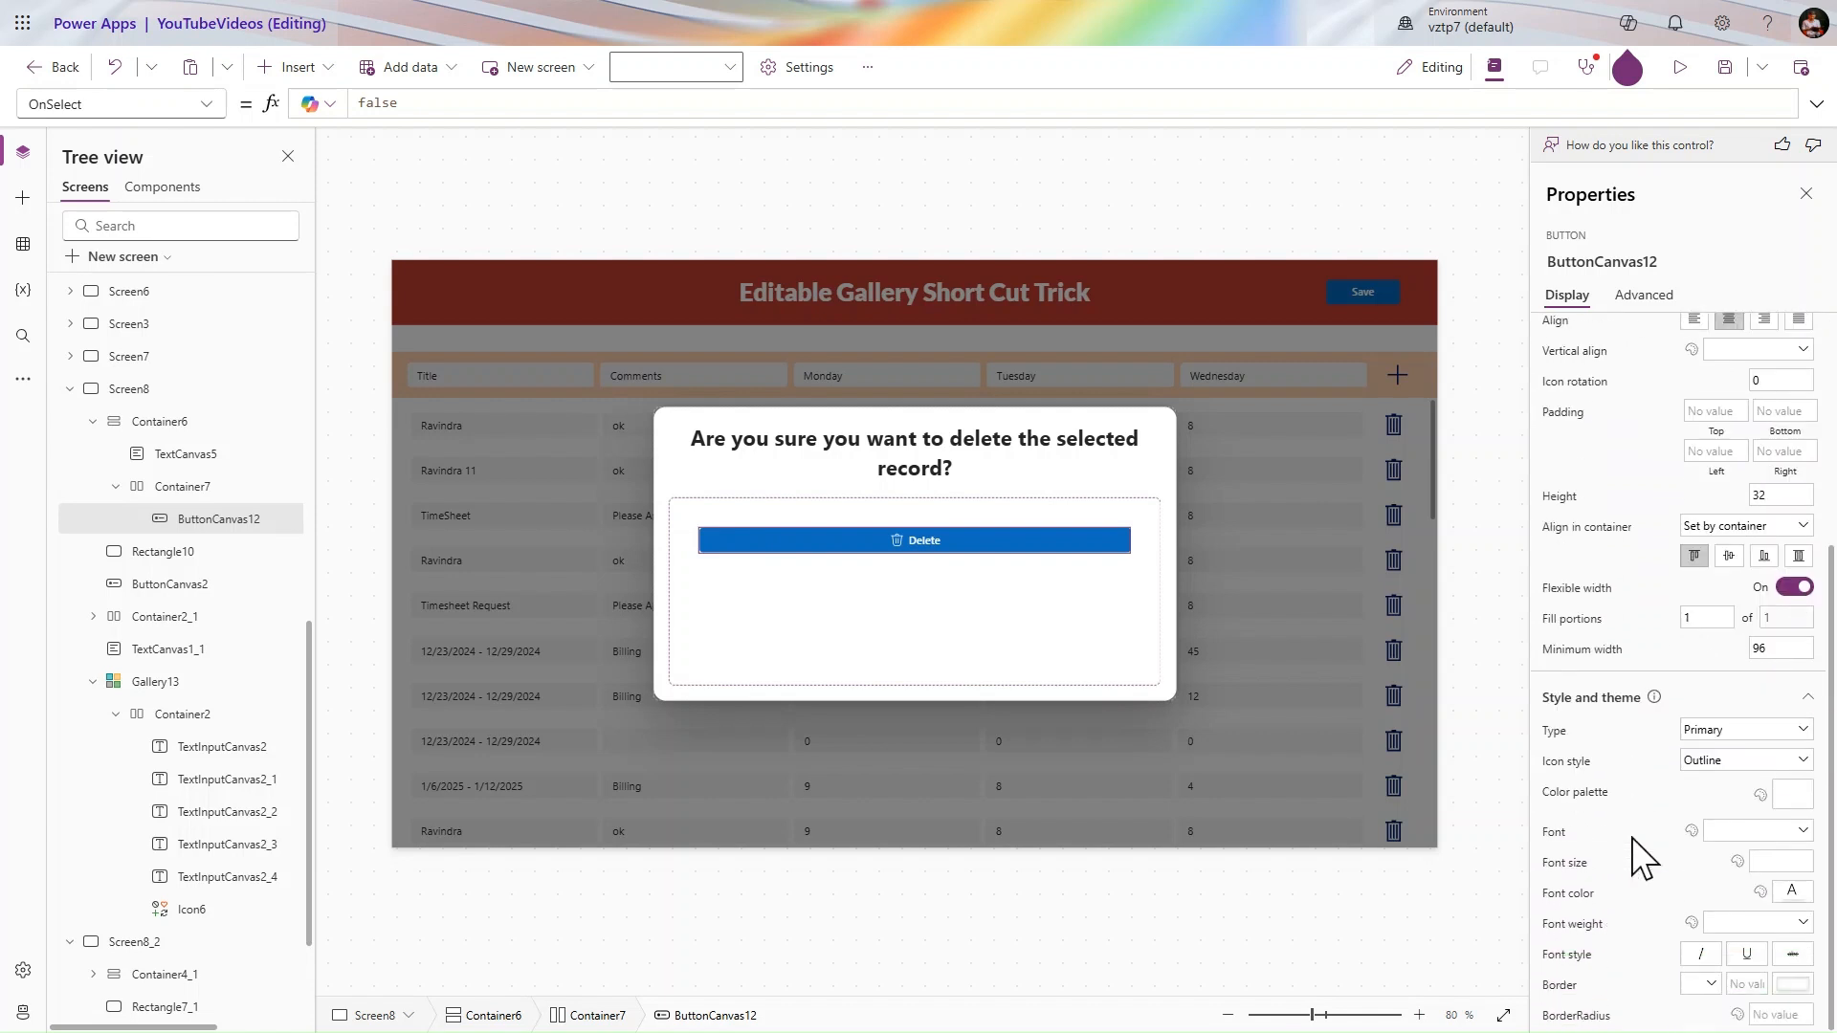
pyautogui.click(1789, 801)
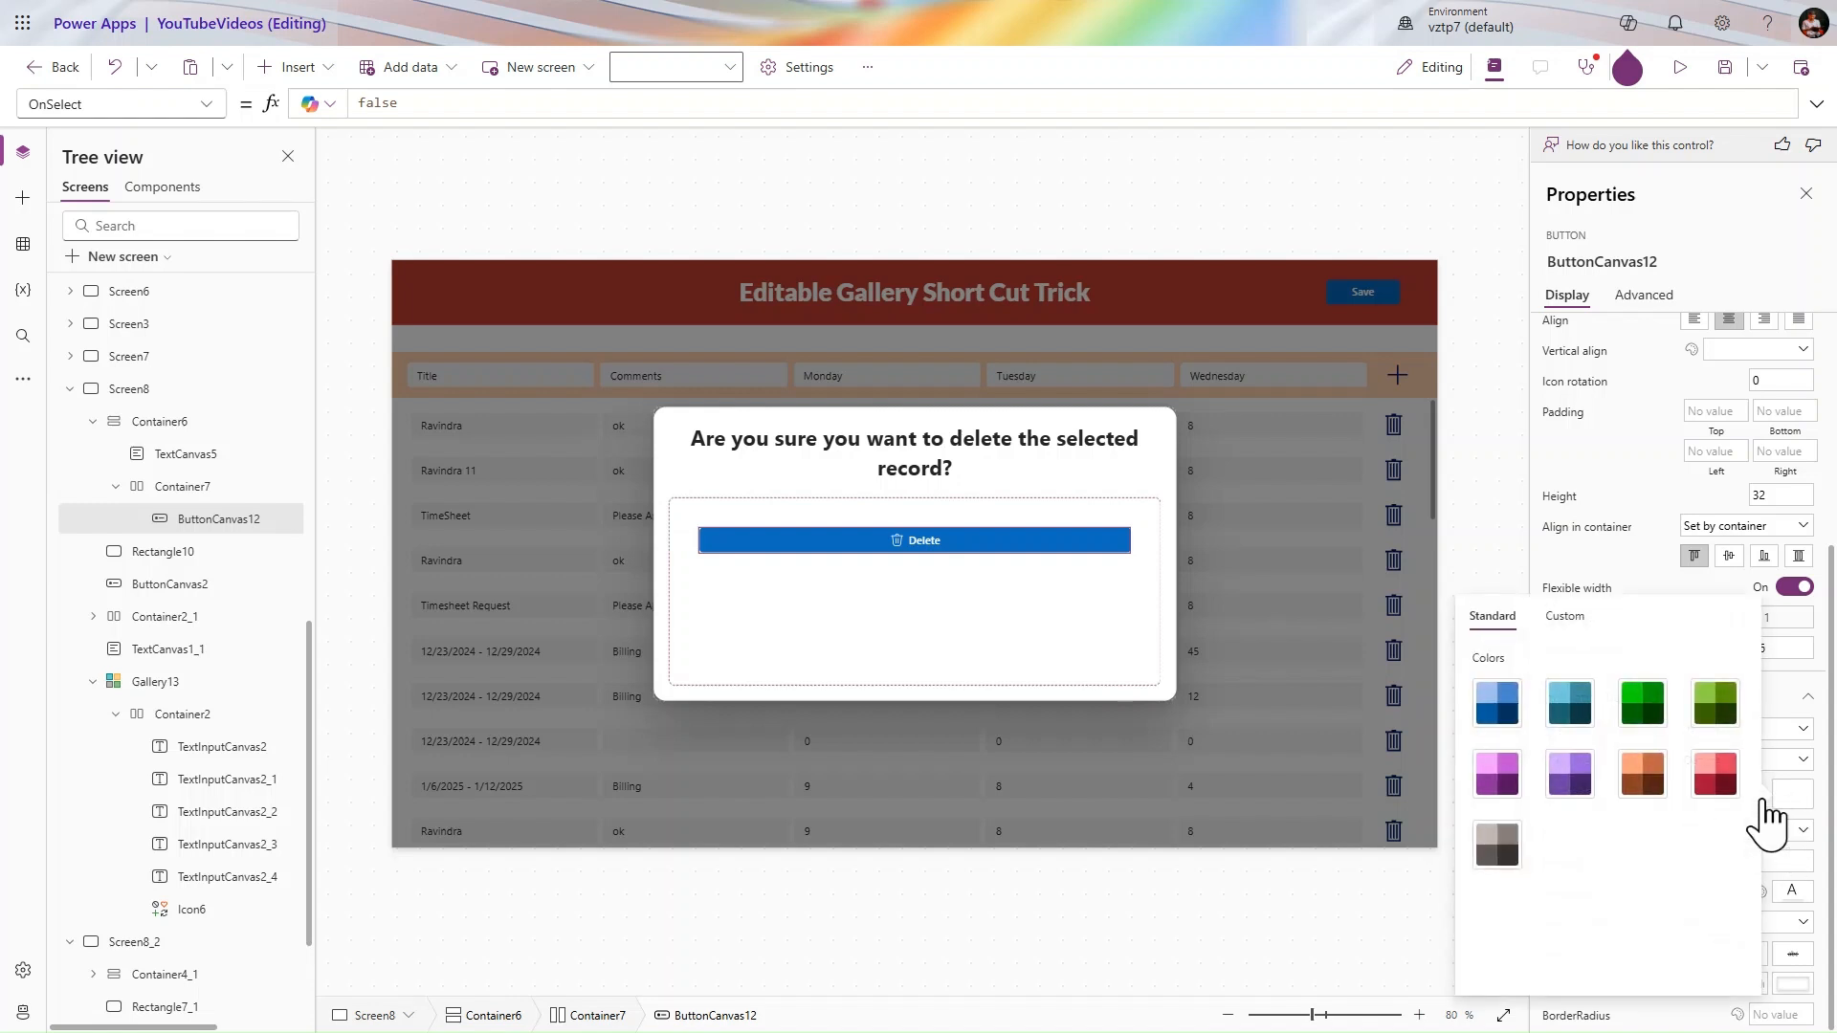
pyautogui.click(1721, 777)
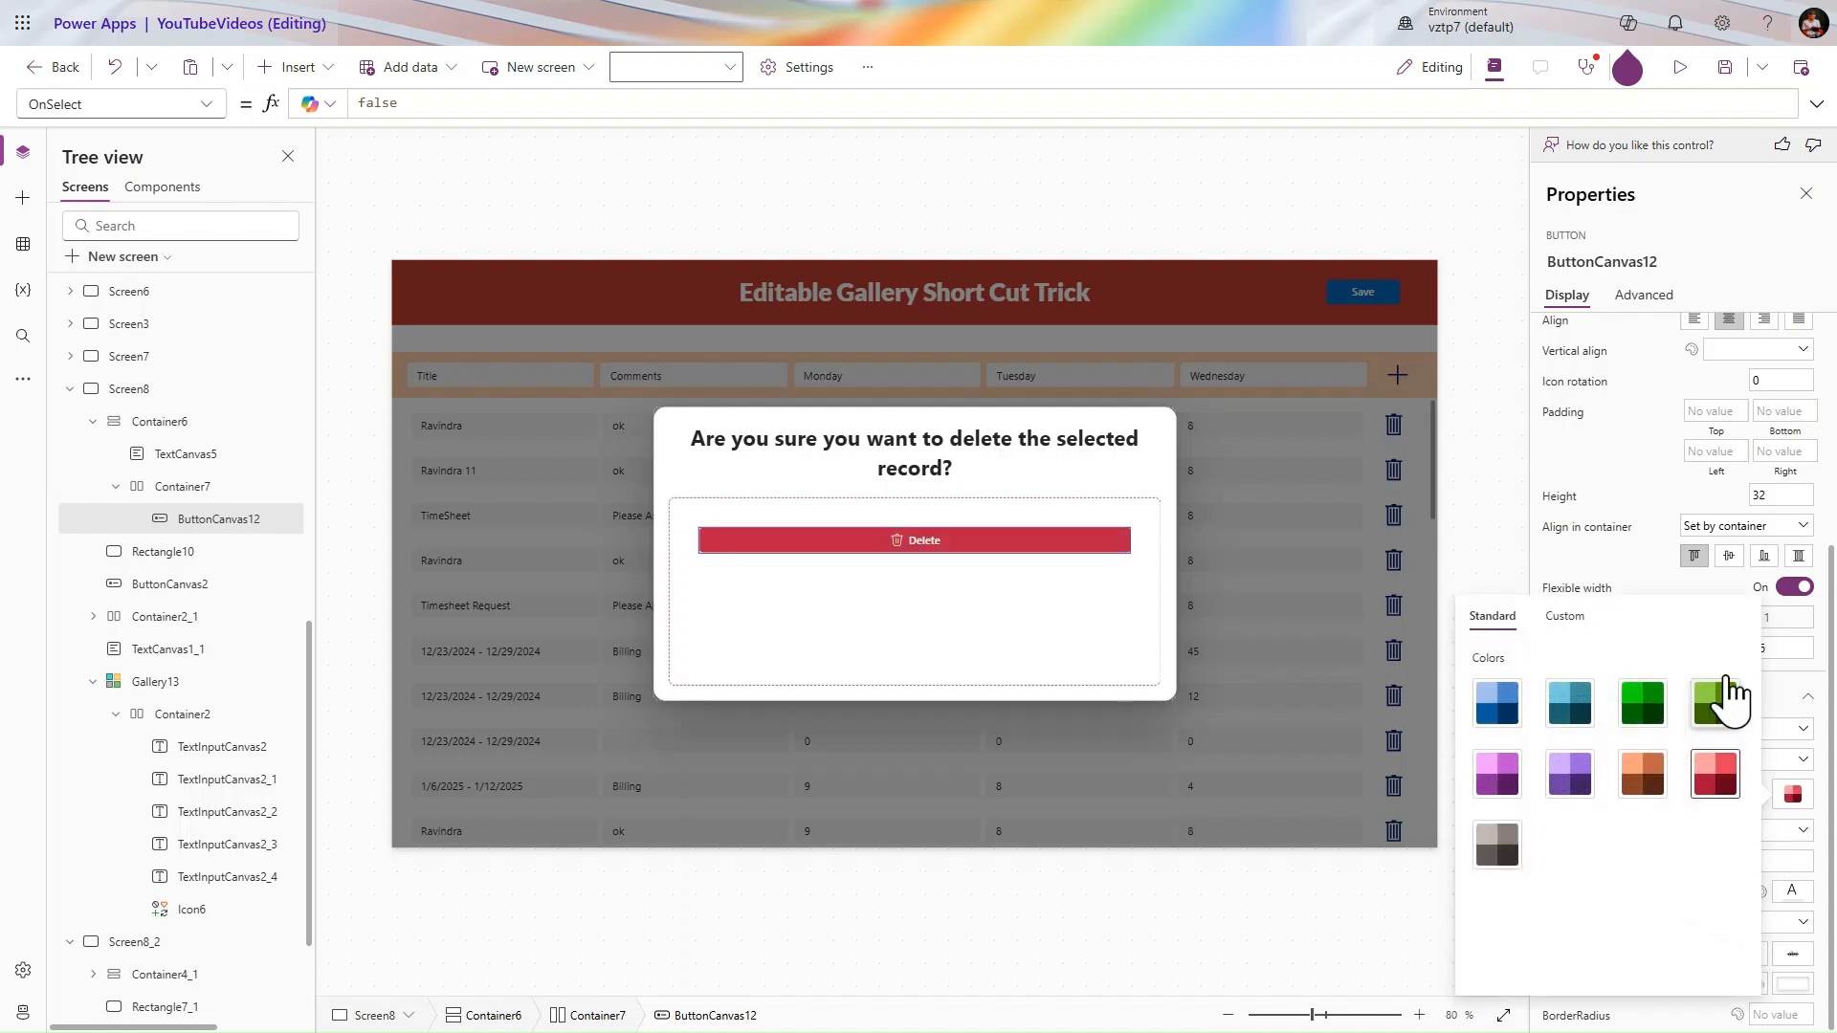
pyautogui.click(1663, 576)
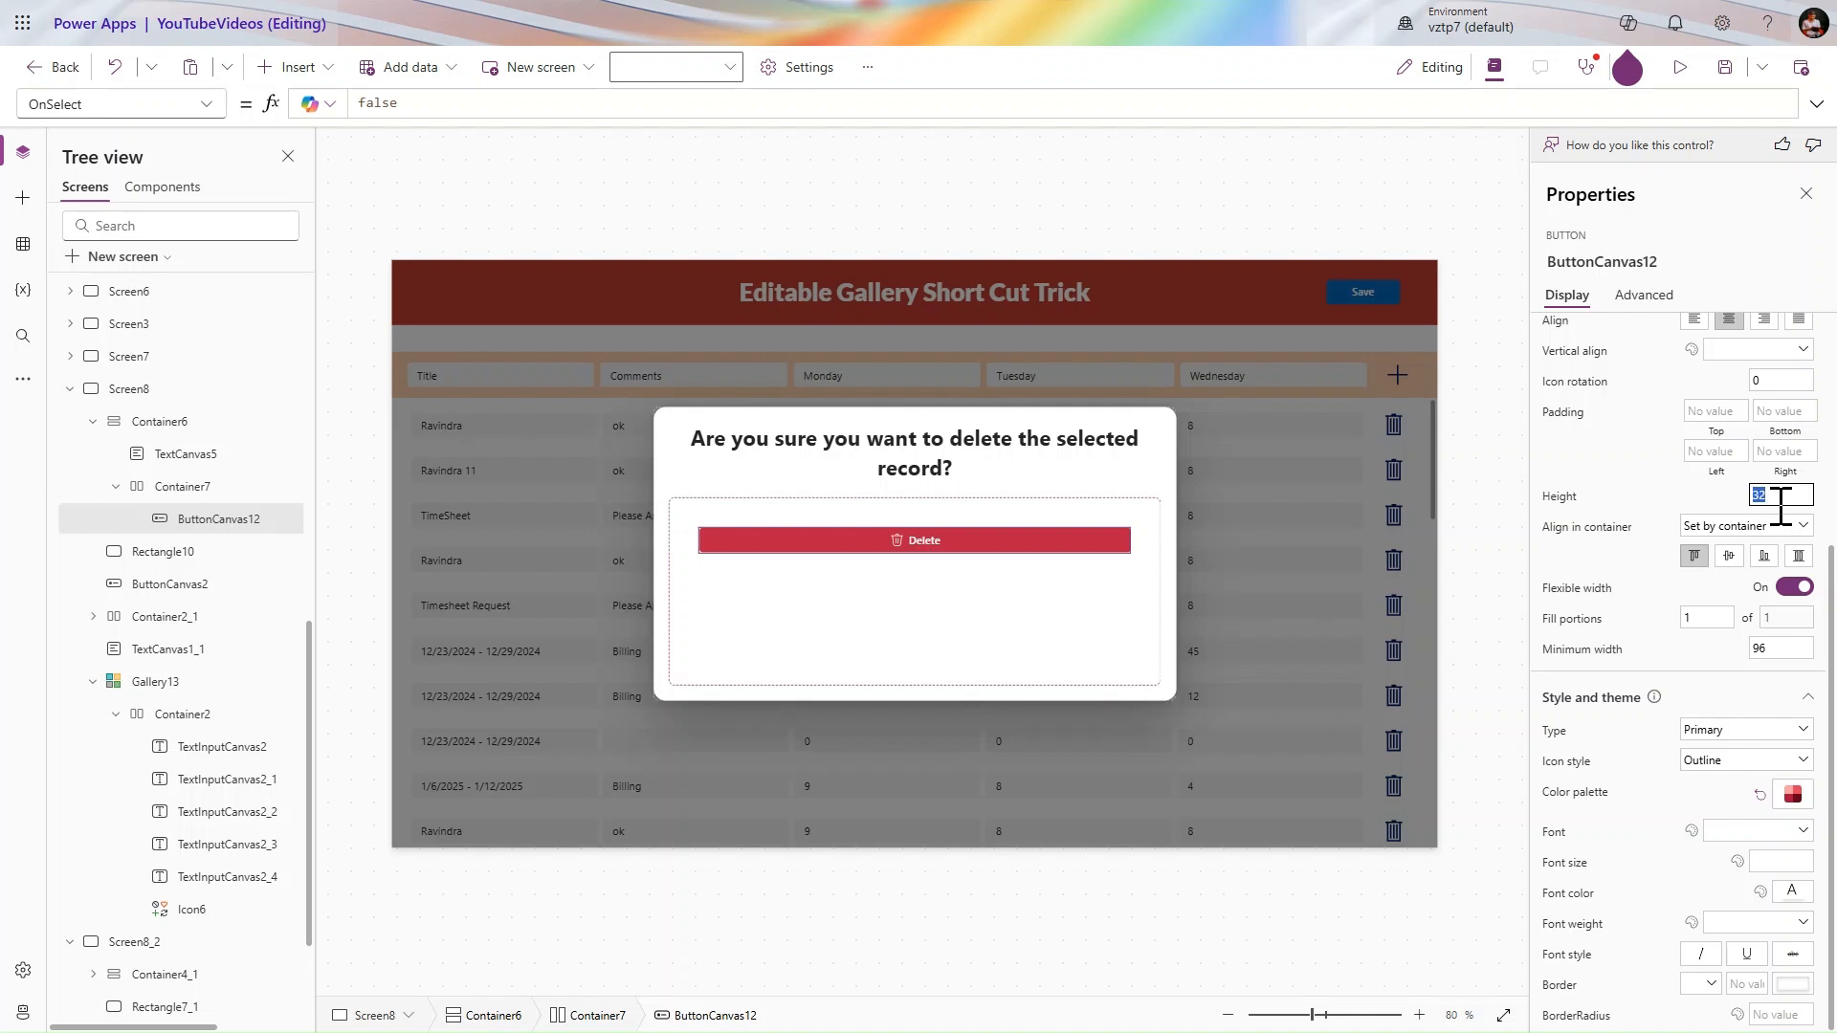
# - Set the Delete button's height to 40 and its font size to 24
pyautogui.write('45')
pyautogui.press('Tab')
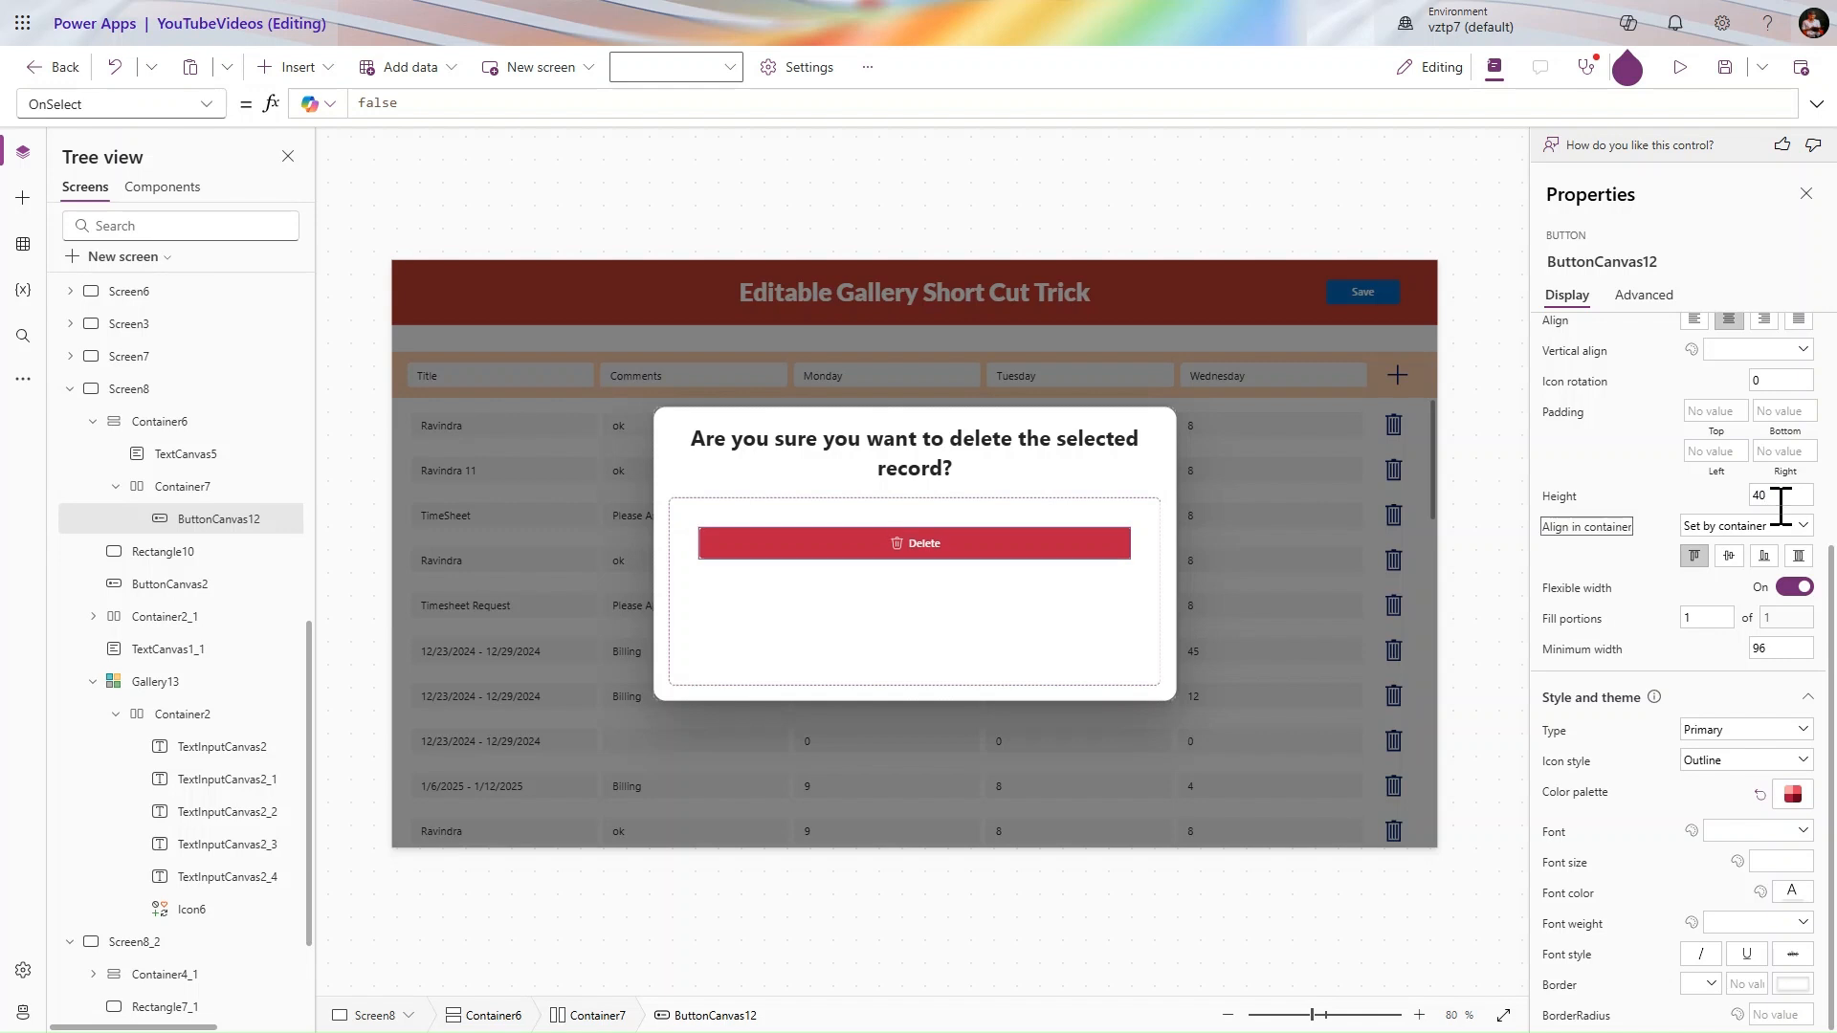
pyautogui.click(1787, 861)
pyautogui.write('24')
pyautogui.press('Tab')
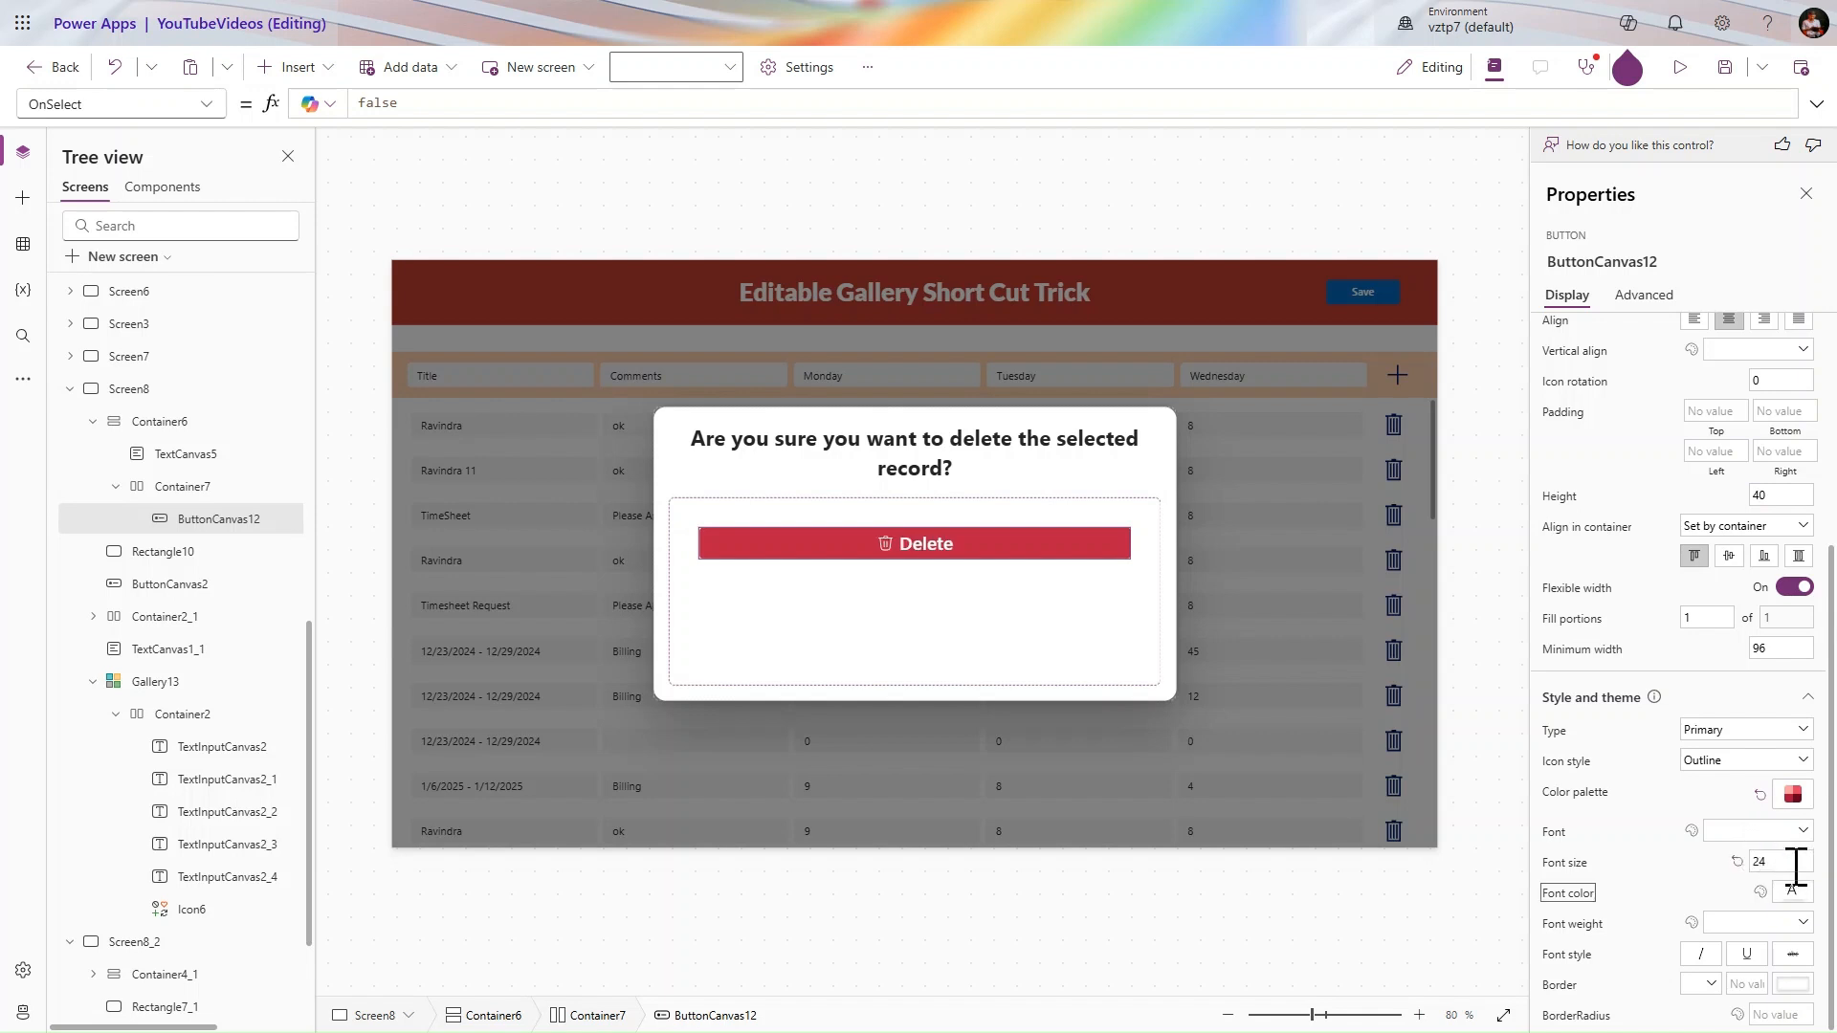
# - Set the Delete button's font weight to Bold and leave its font unchosen
pyautogui.click(1797, 832)
pyautogui.click(1797, 833)
pyautogui.scroll(4, 1734, 765)
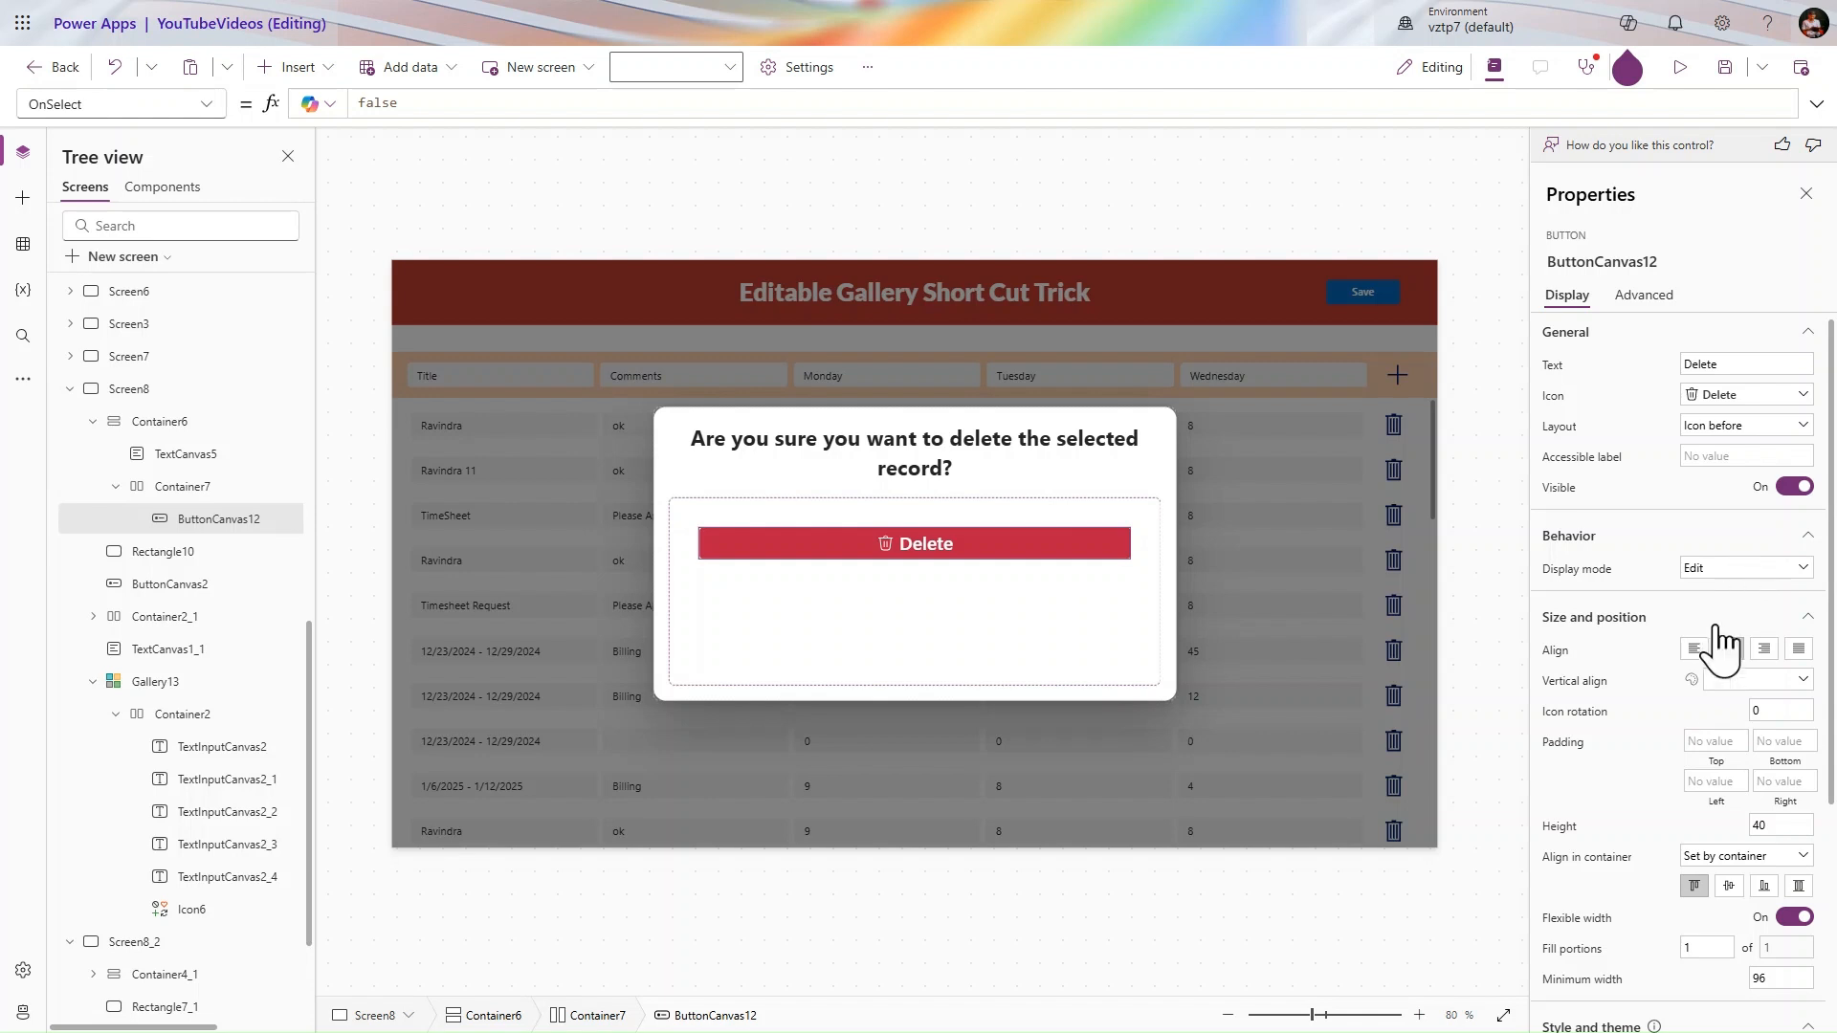
pyautogui.scroll(-5, 1723, 660)
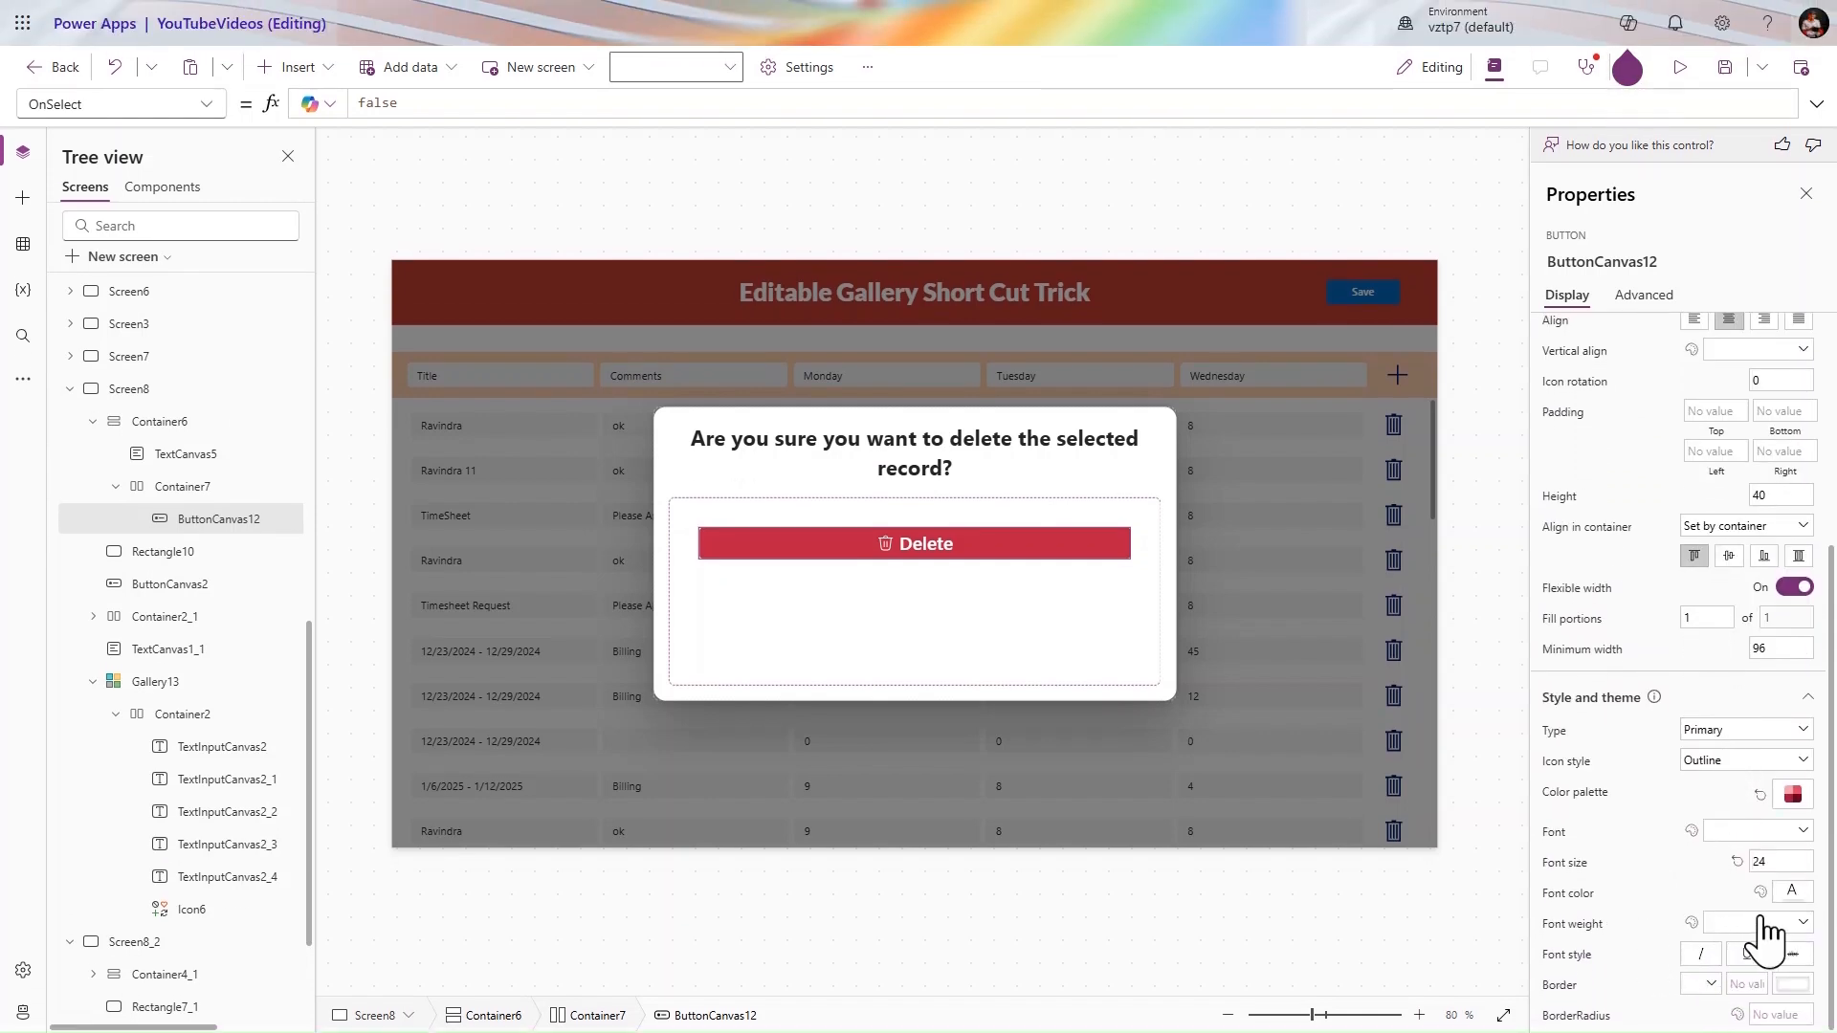
pyautogui.click(1767, 940)
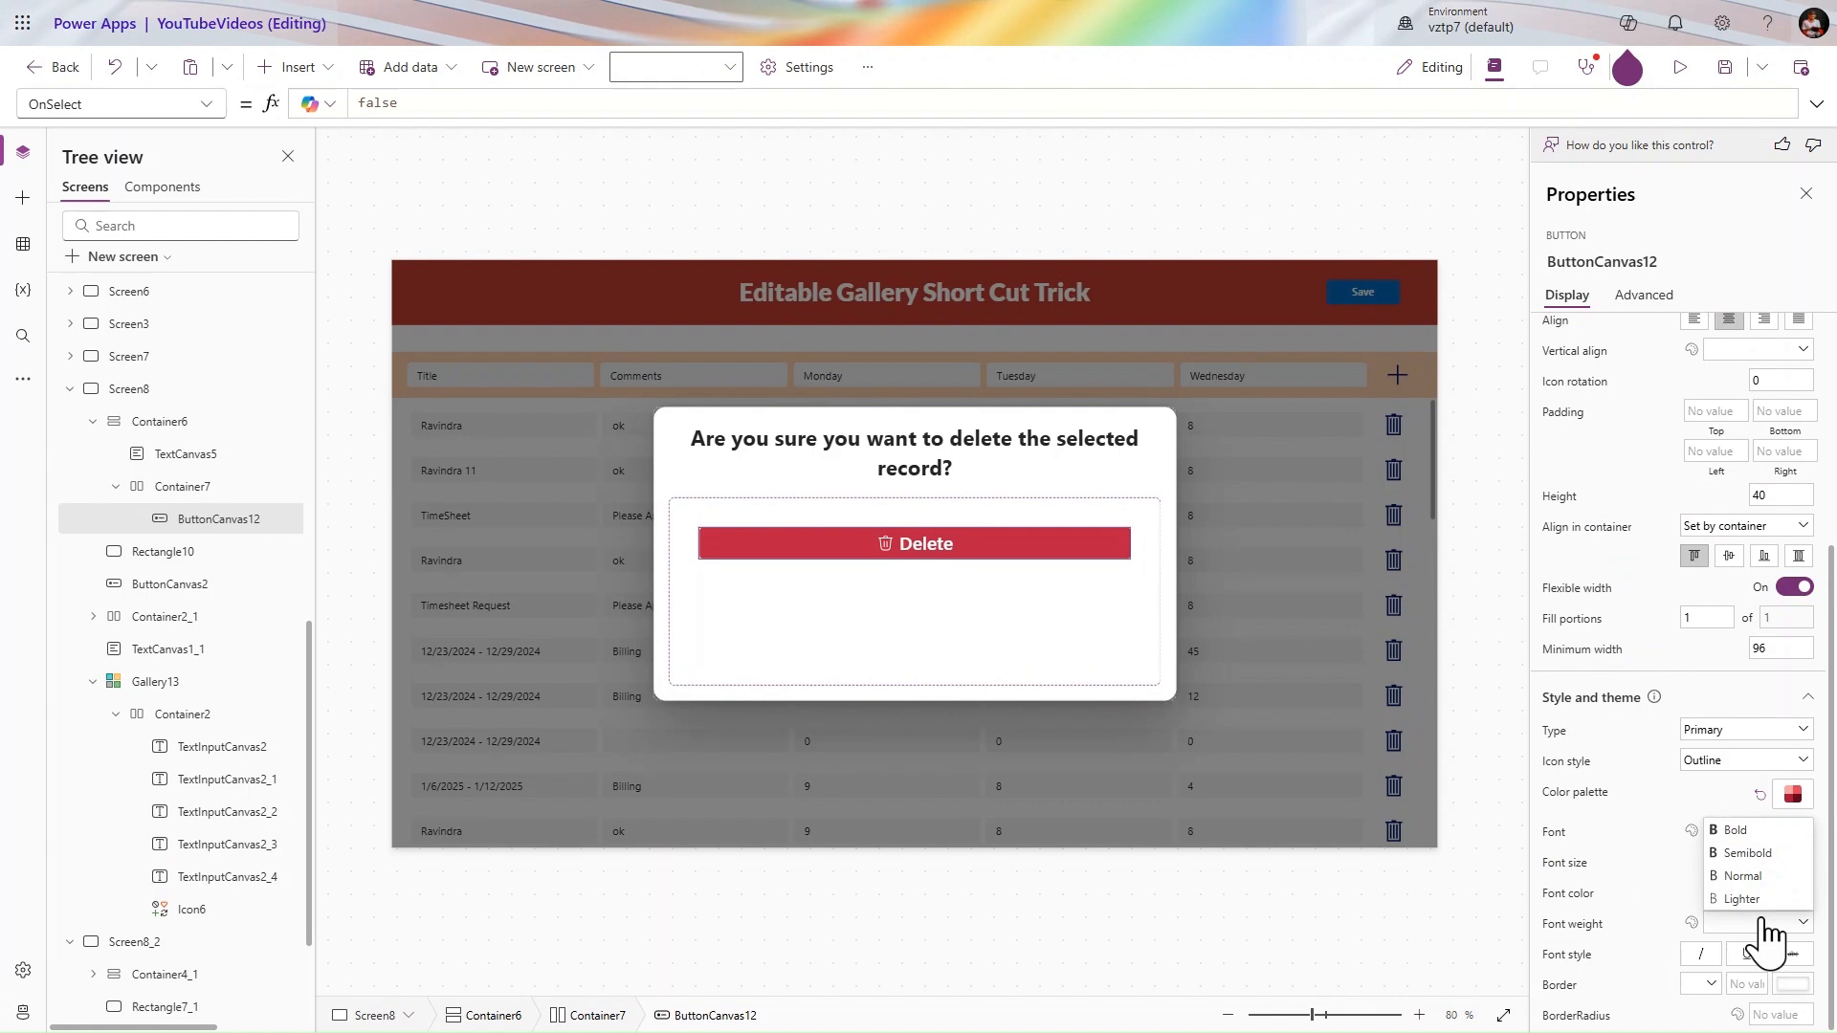
pyautogui.click(1751, 837)
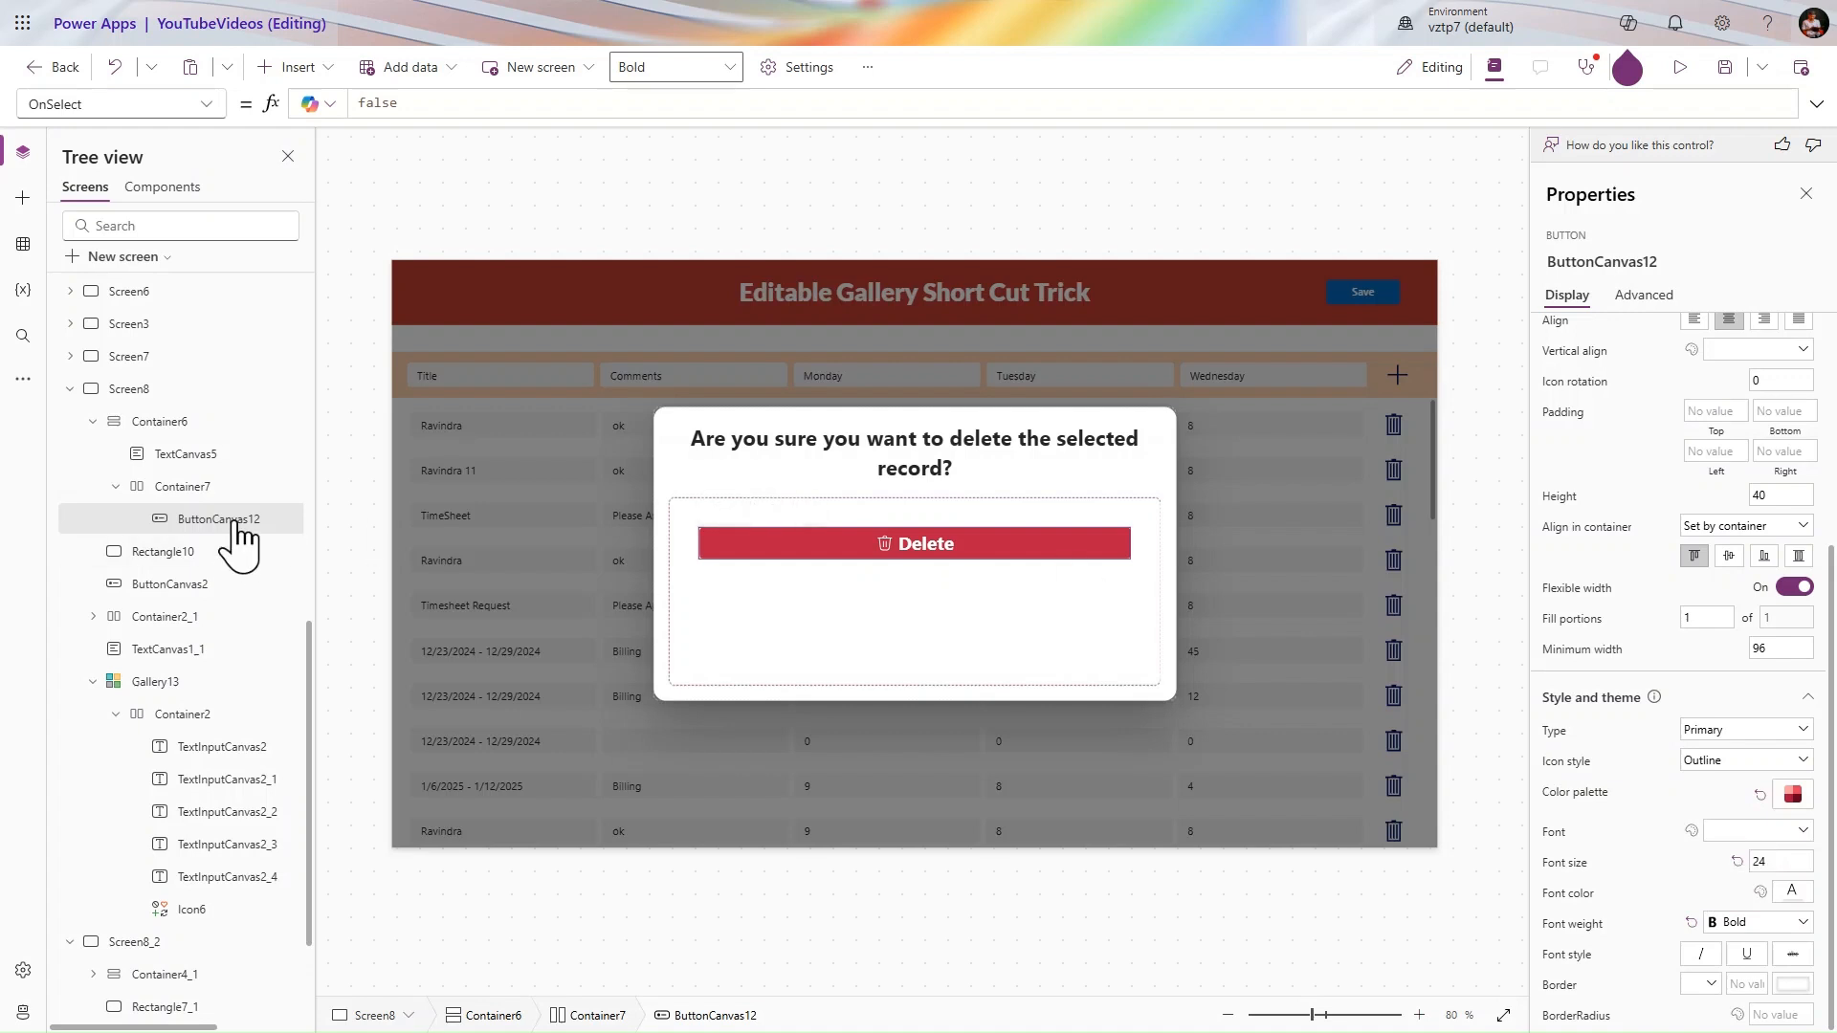
# - Copy the Delete button and paste the duplicate into the horizontal container, Container7
pyautogui.rightClick(234, 520)
pyautogui.click(291, 620)
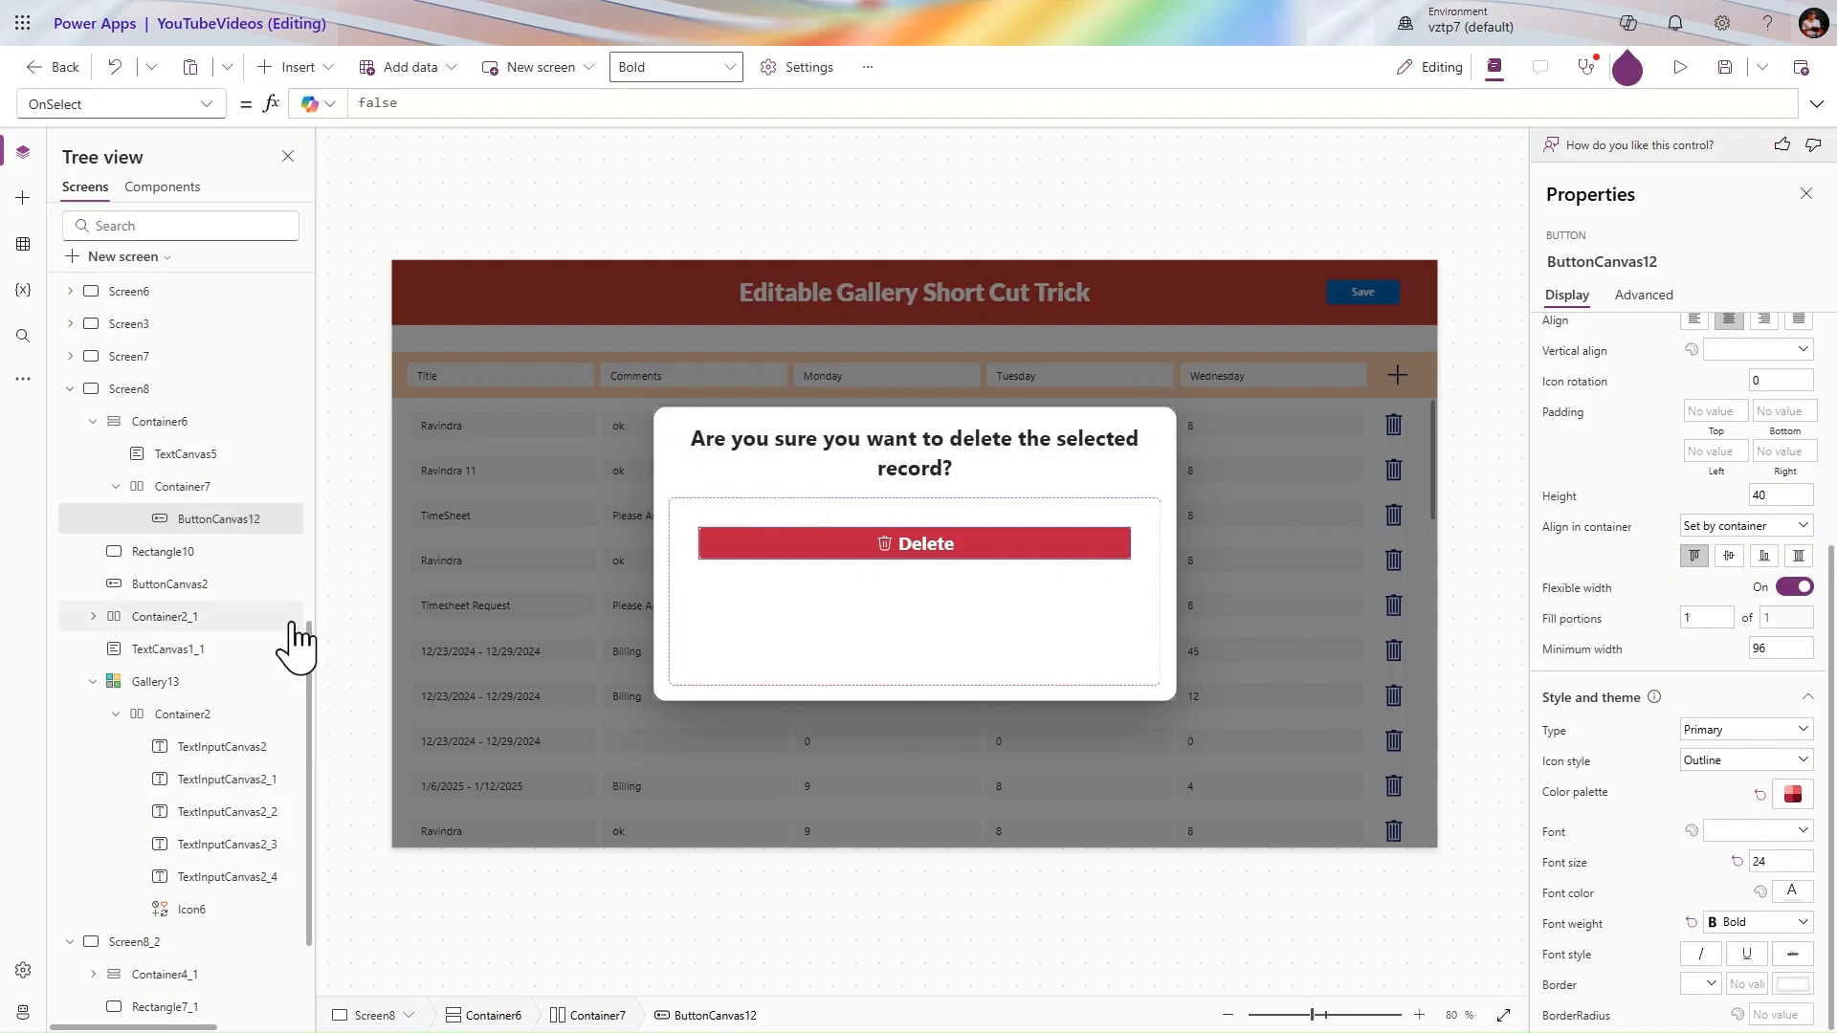
pyautogui.click(209, 507)
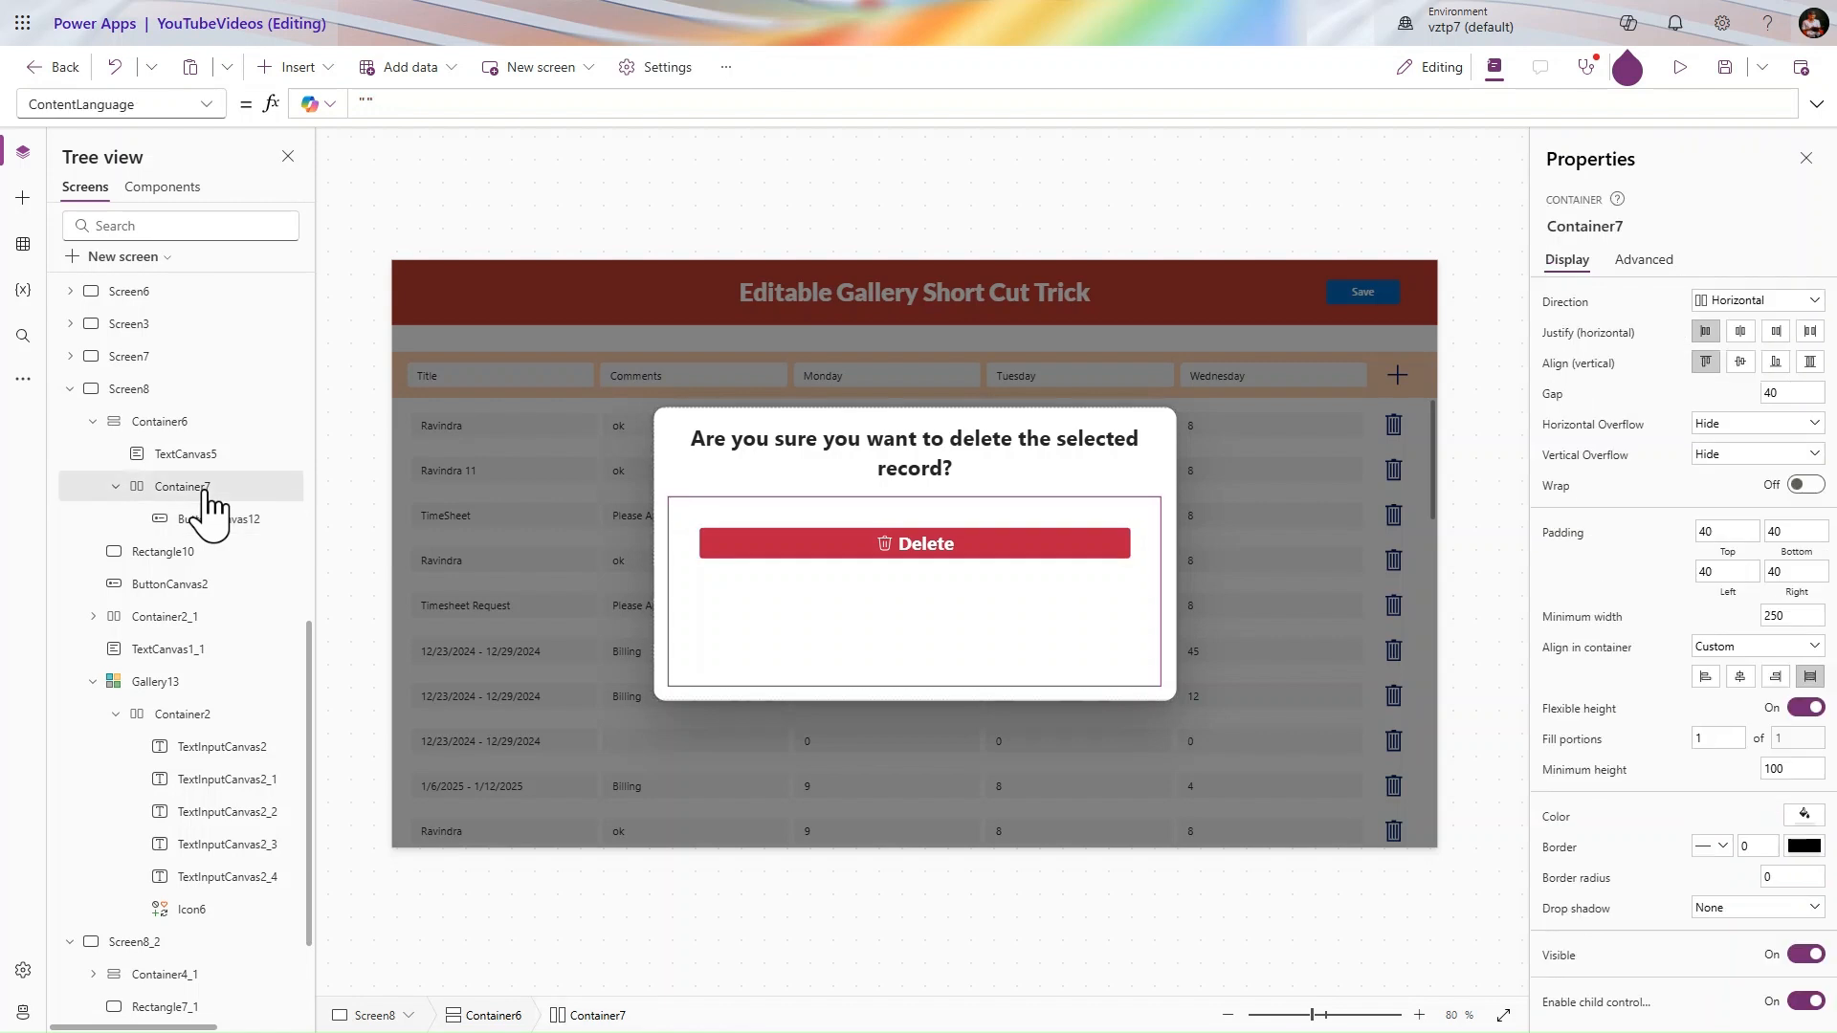
pyautogui.hotkey('ctrl', 'v')
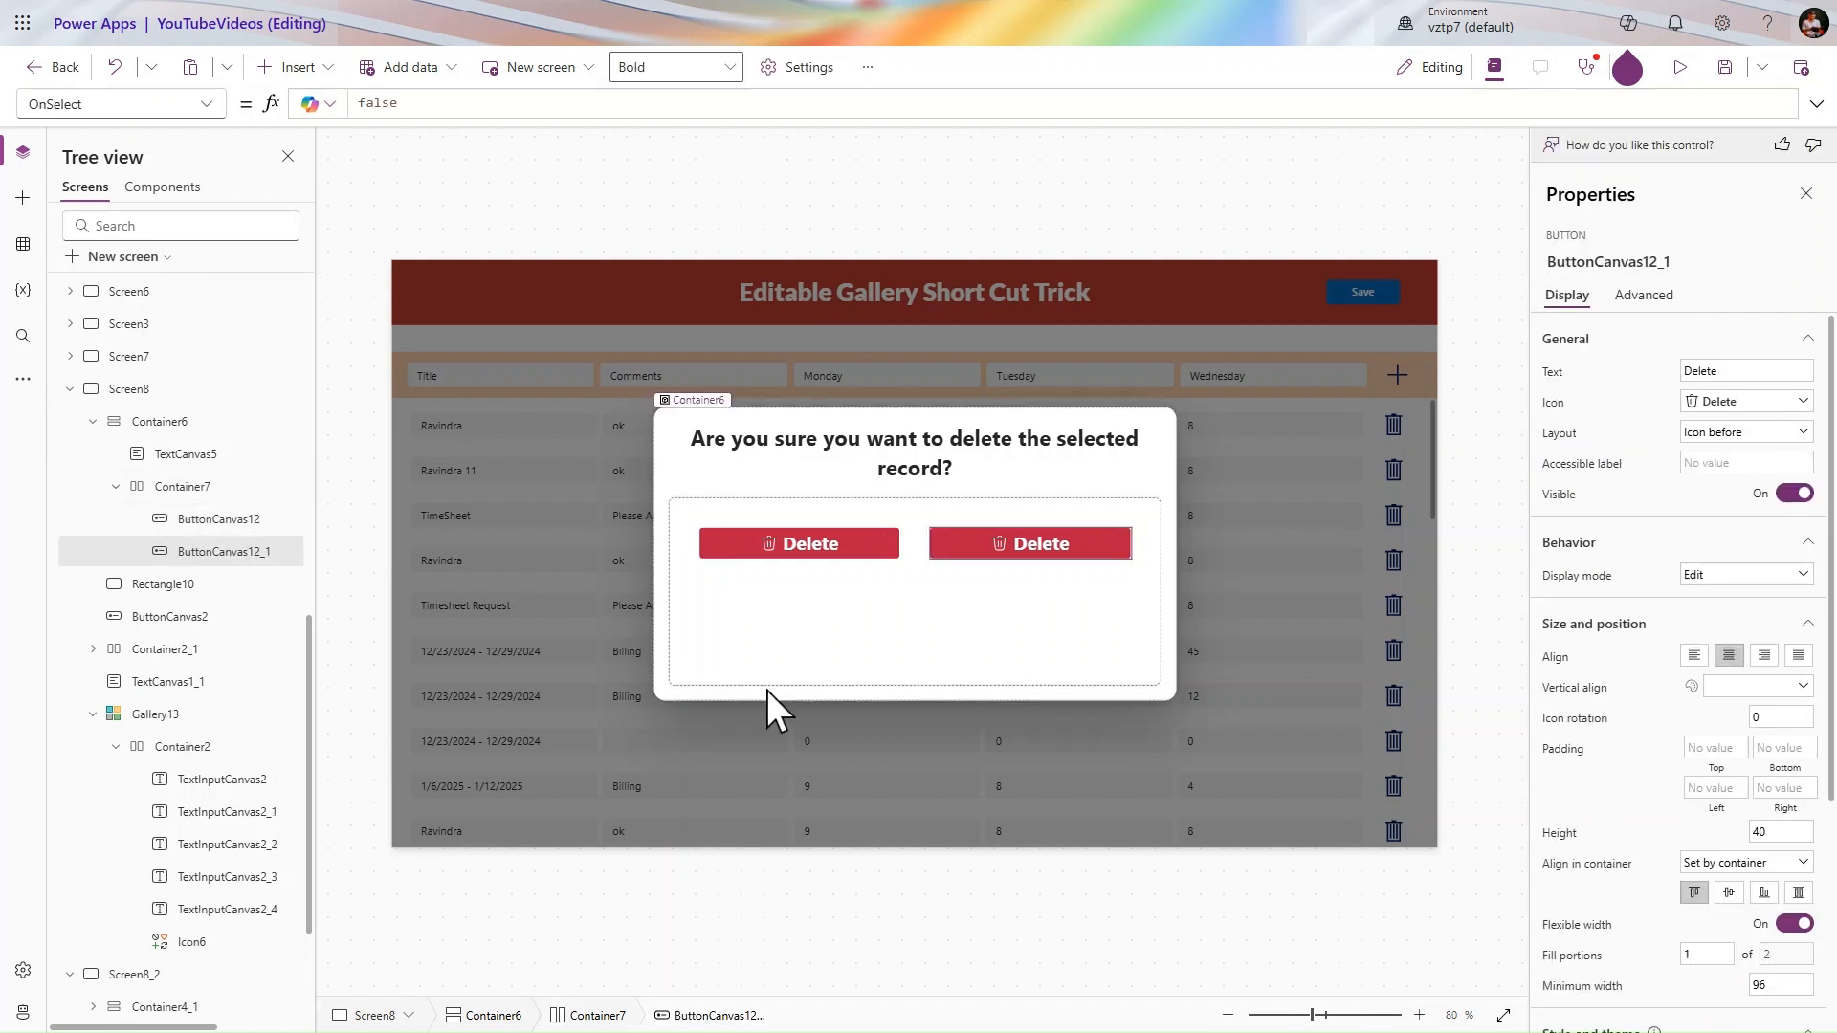
# - Set the height of the popup container, Container6, to Parent.Height/2.5
pyautogui.click(198, 426)
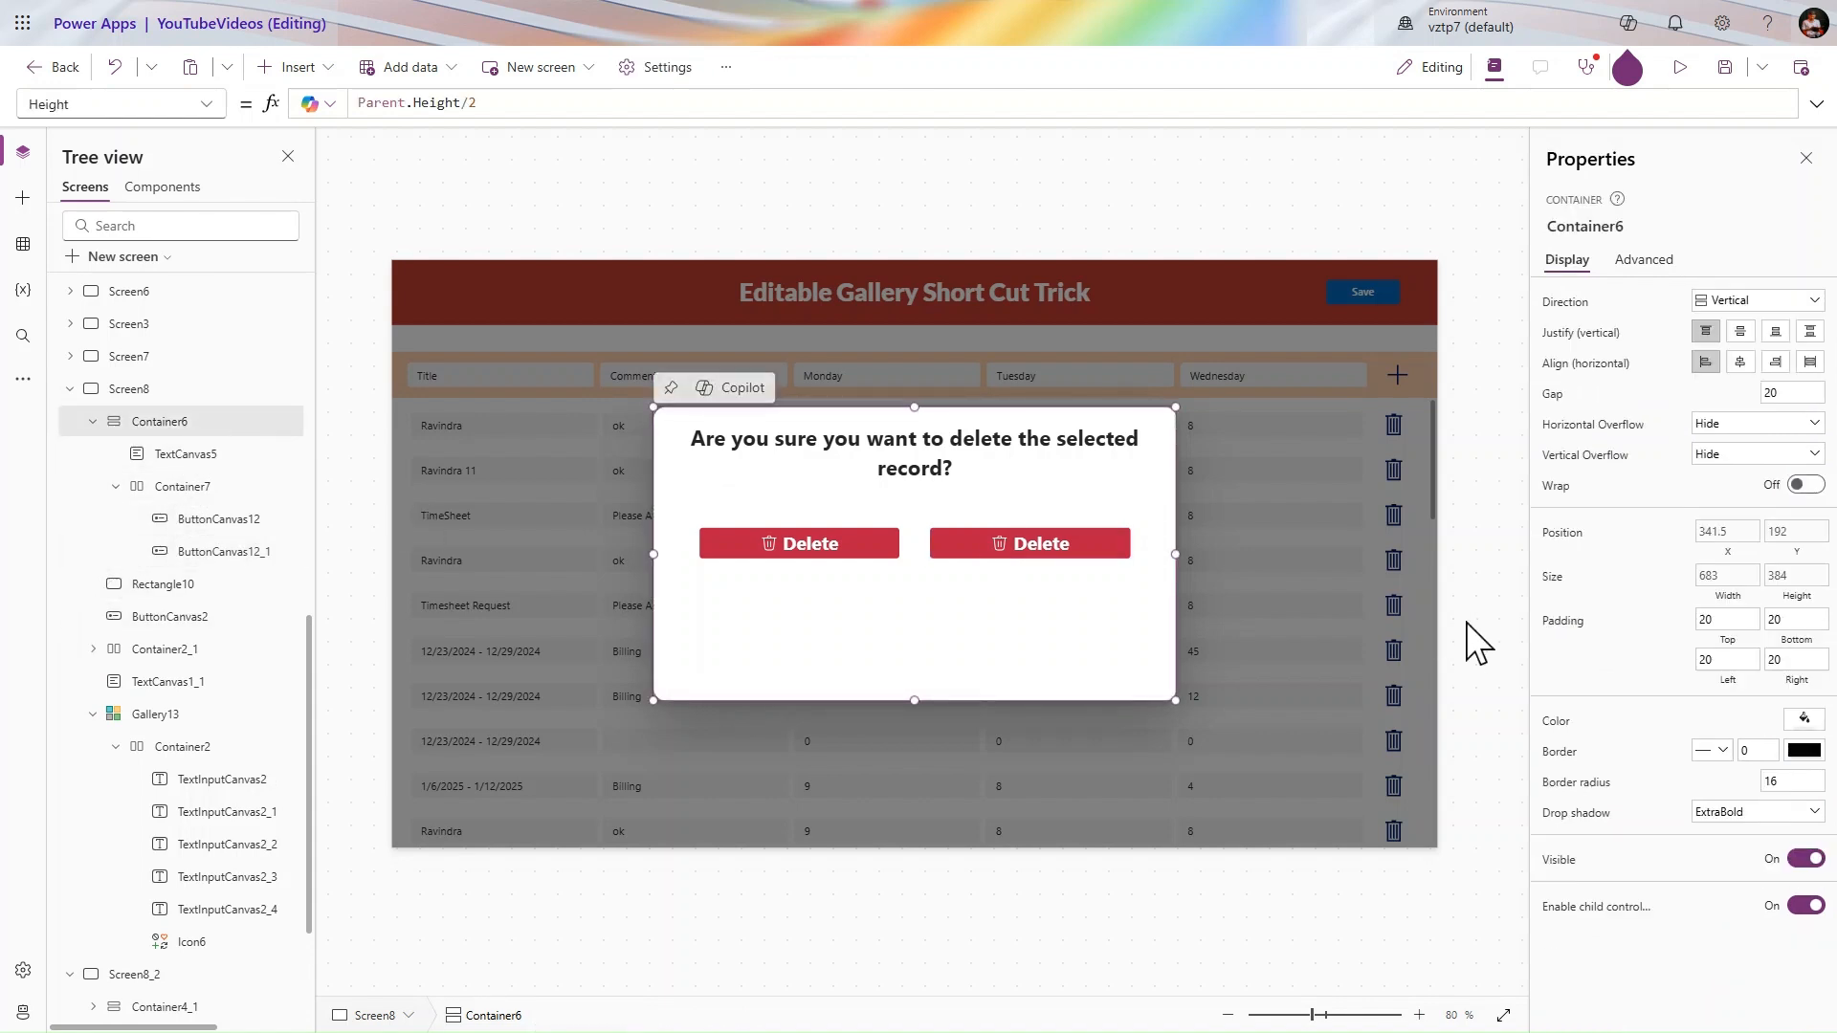
pyautogui.click(1790, 577)
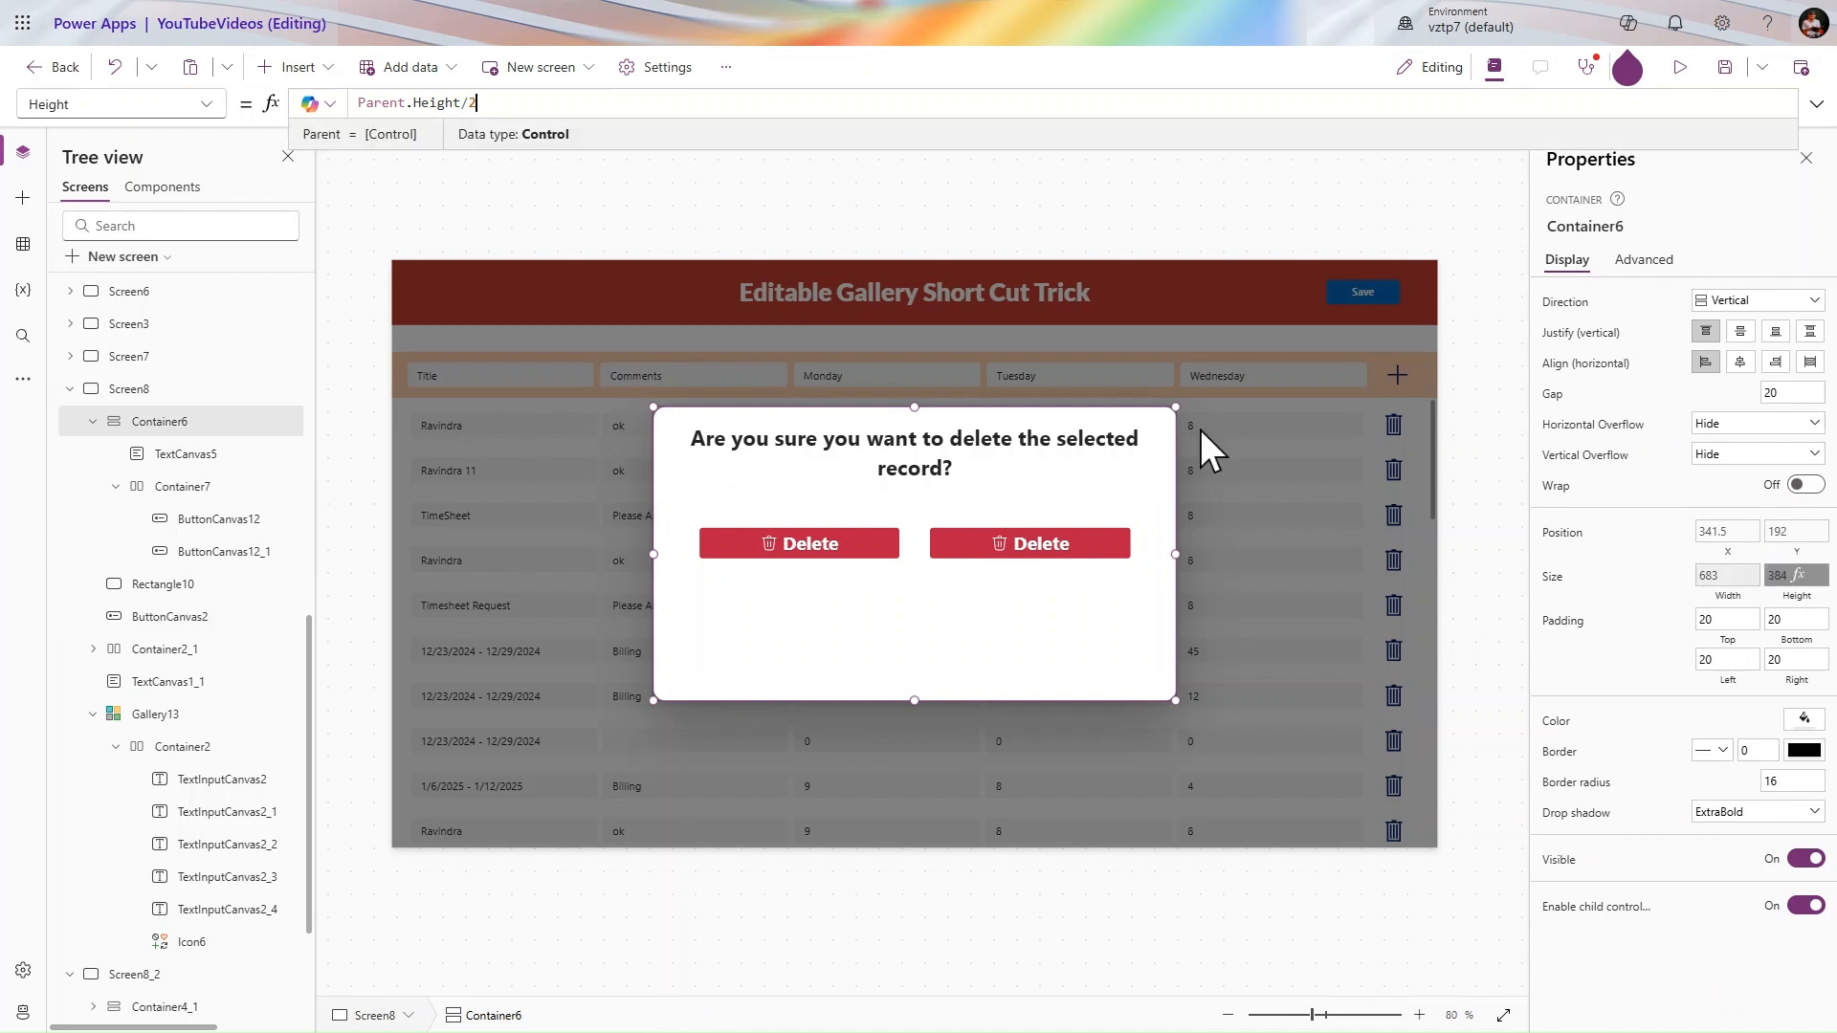
pyautogui.write('.5')
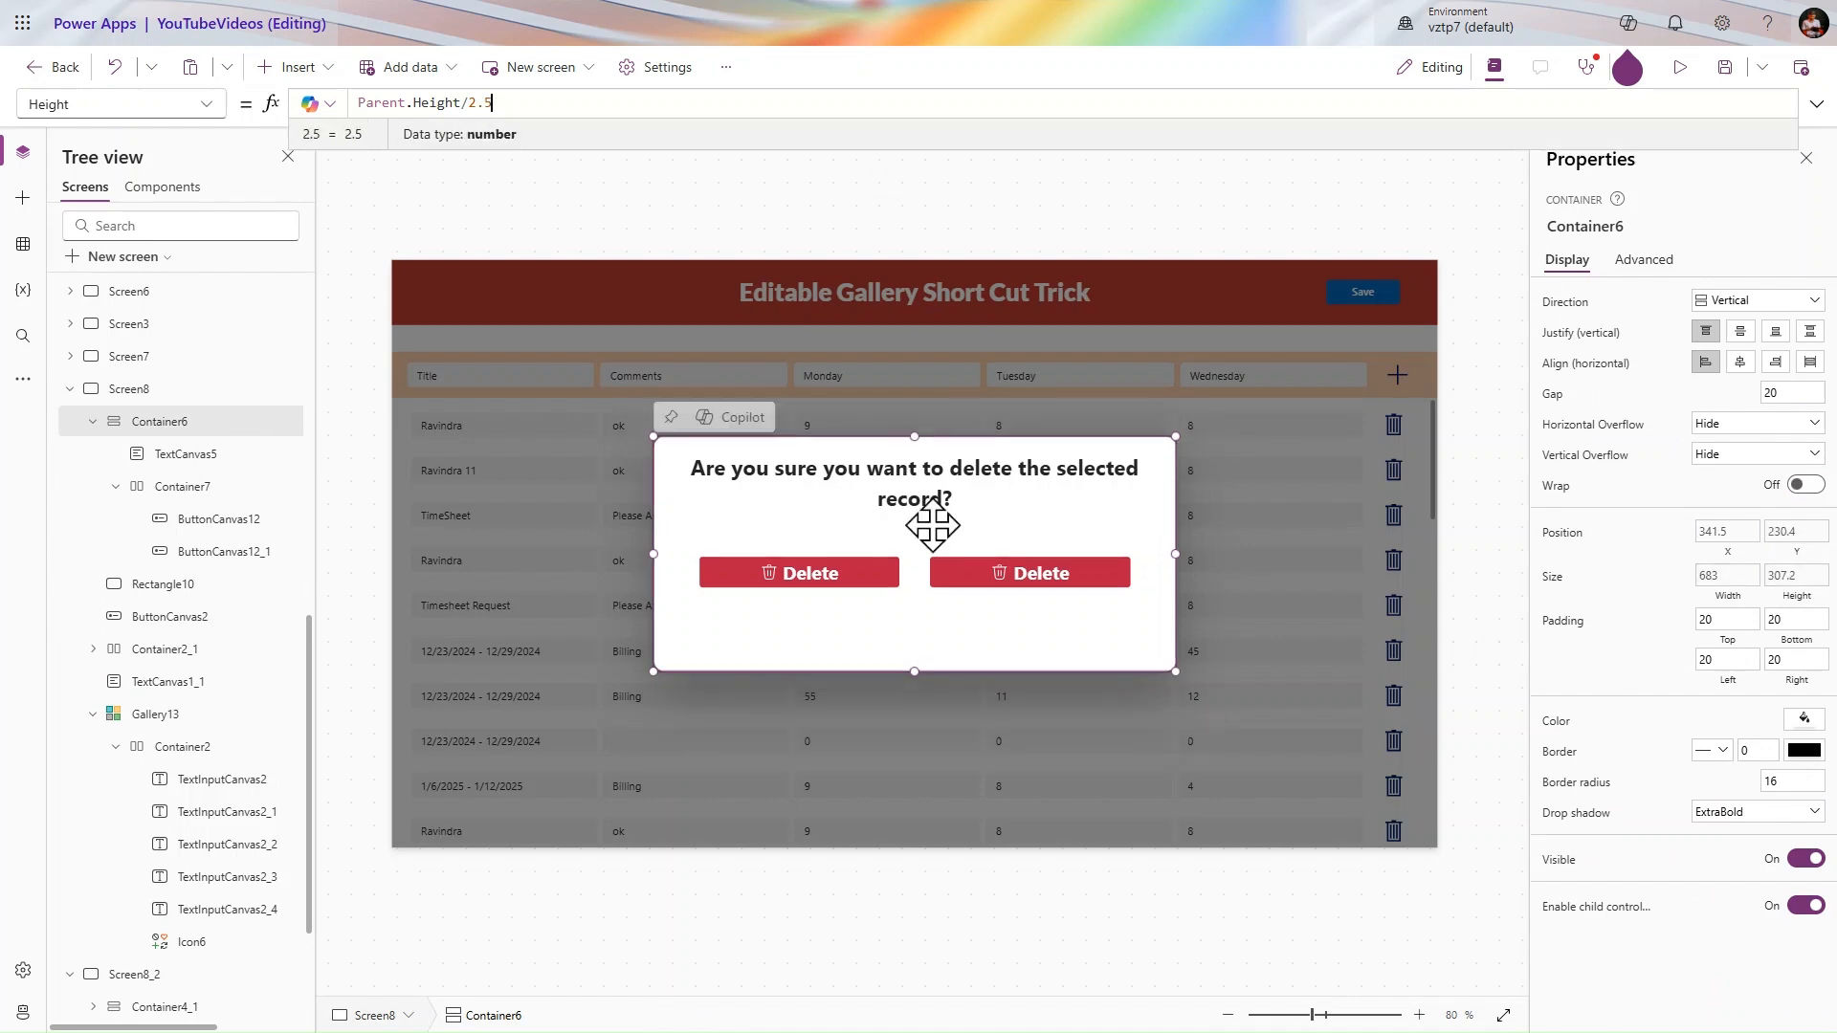
# - Change the duplicated button in Container7 to use the Dismiss icon and the text Cancel
pyautogui.click(203, 553)
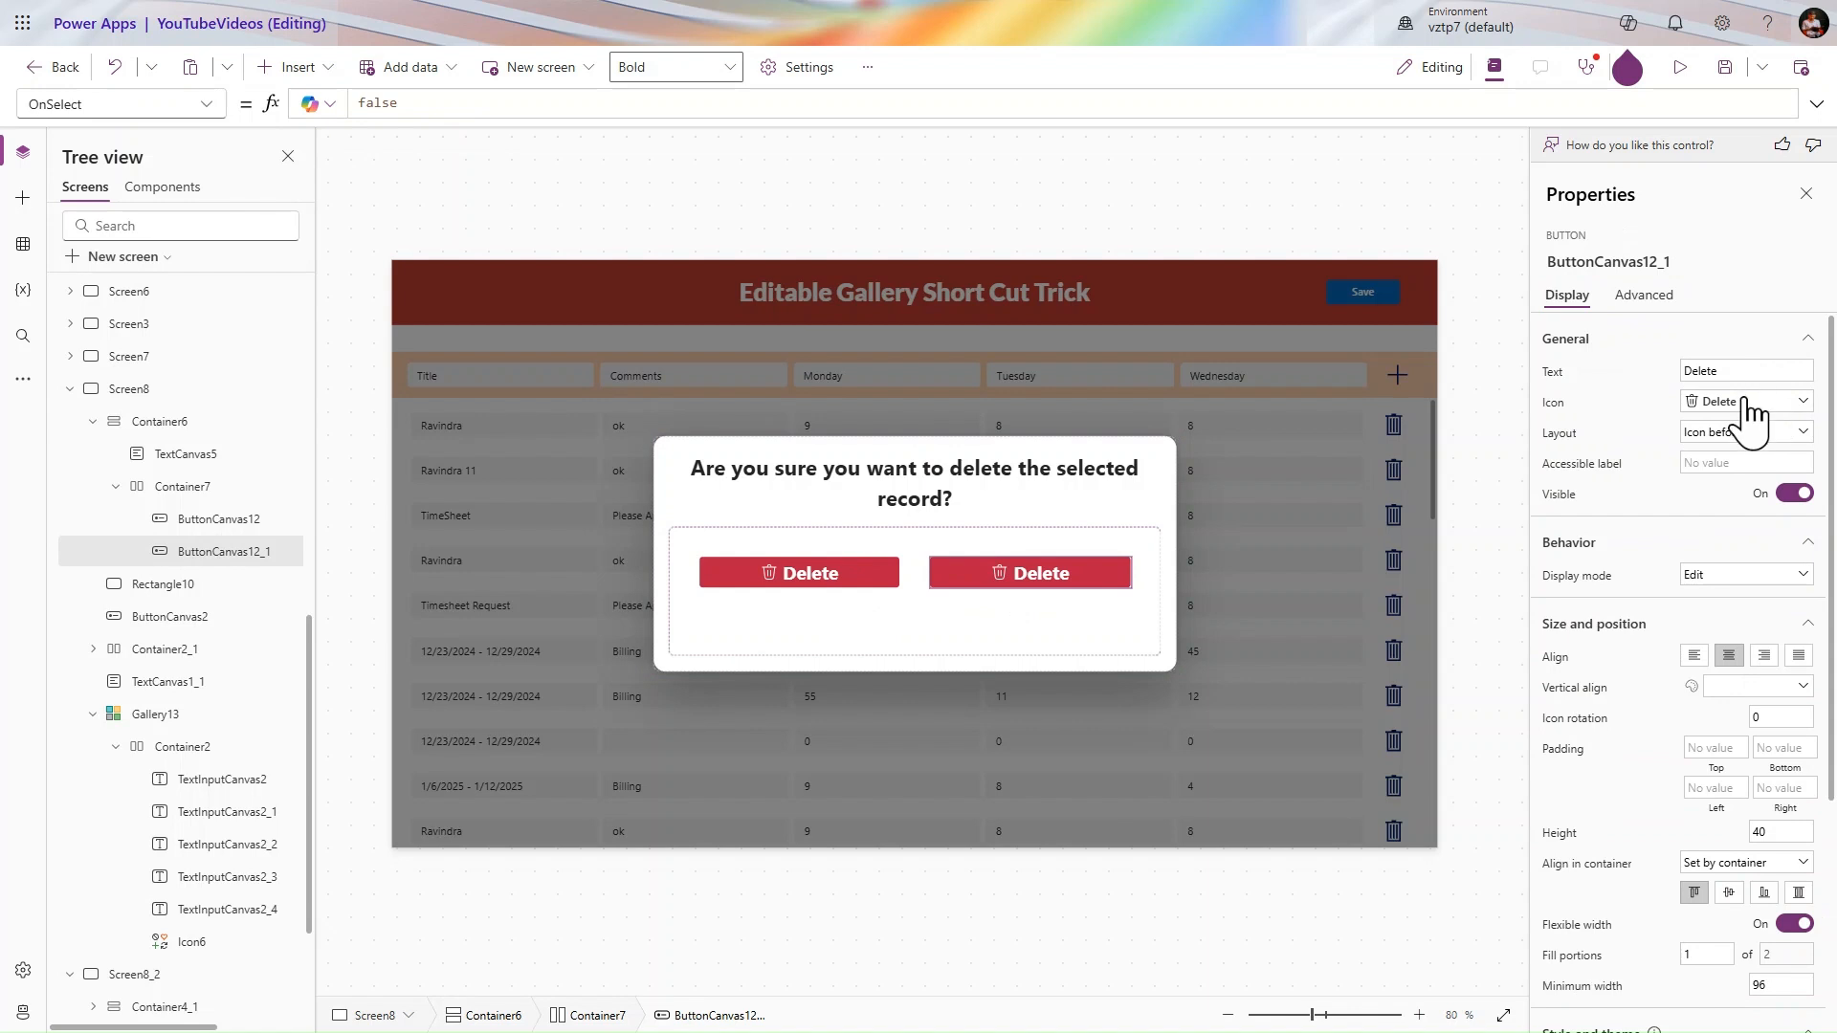
pyautogui.click(1751, 403)
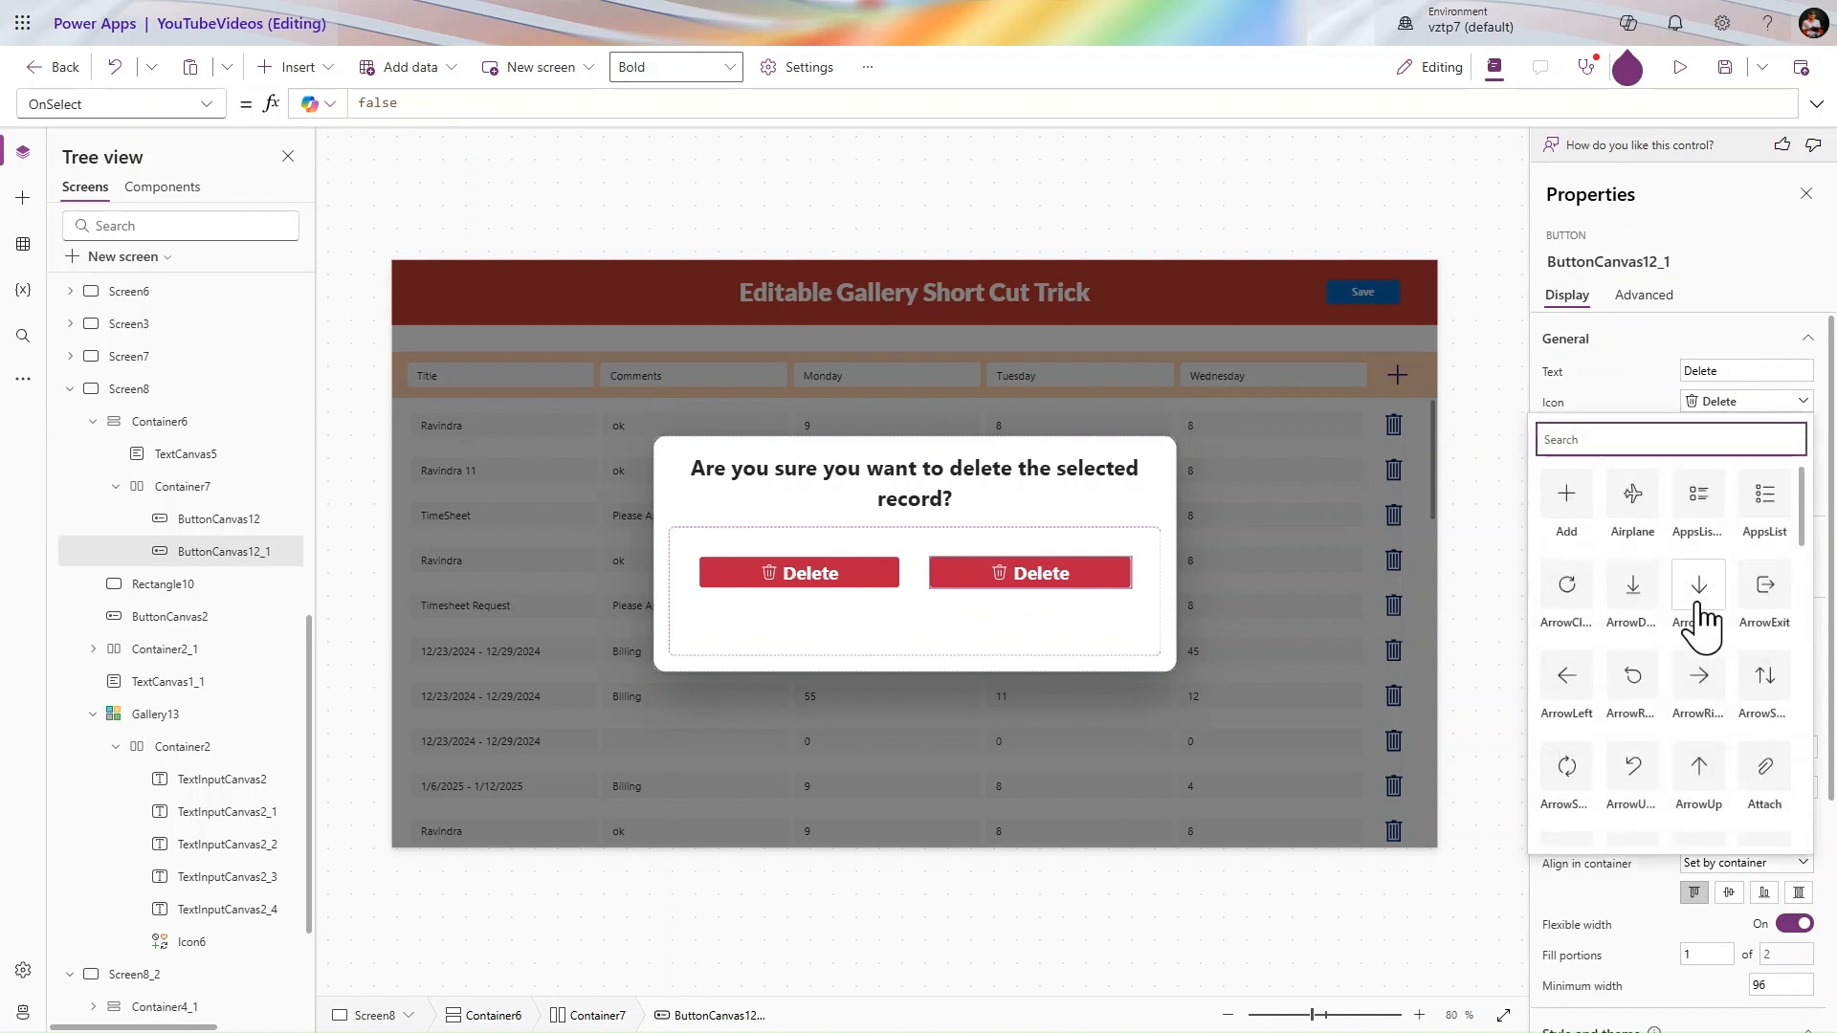
pyautogui.scroll(-5, 1700, 613)
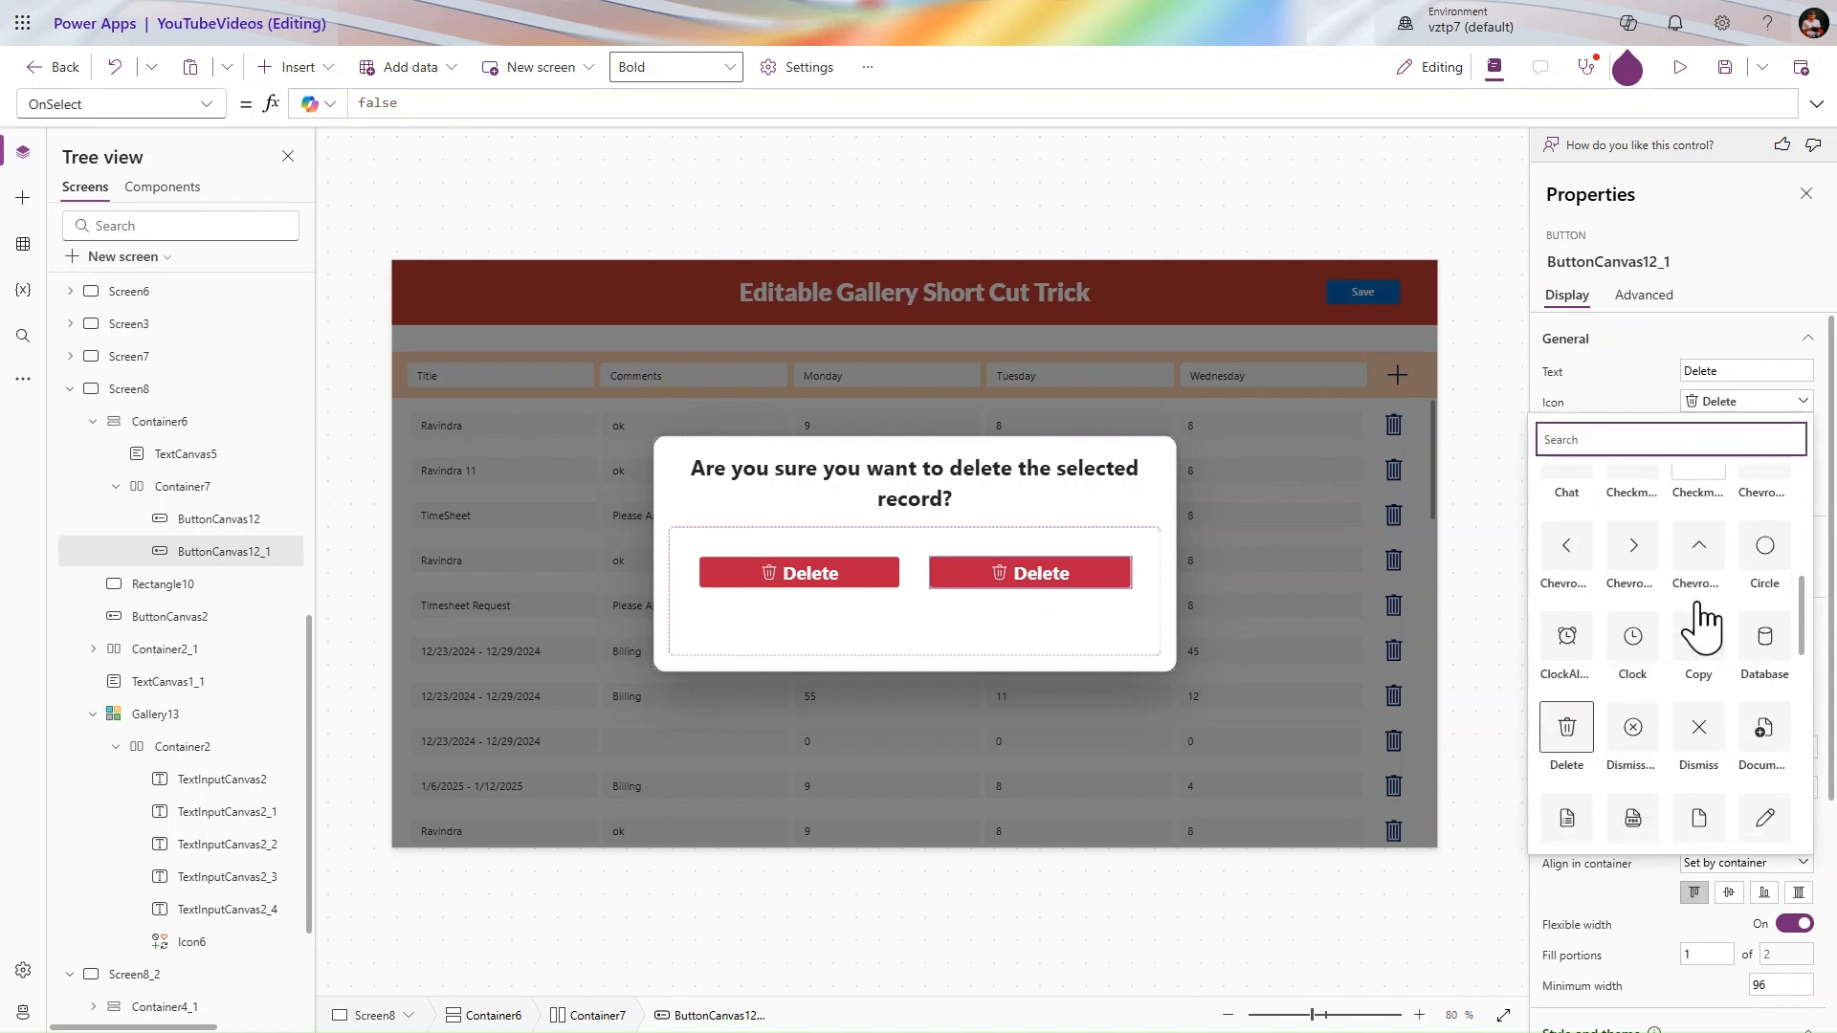
pyautogui.click(1692, 734)
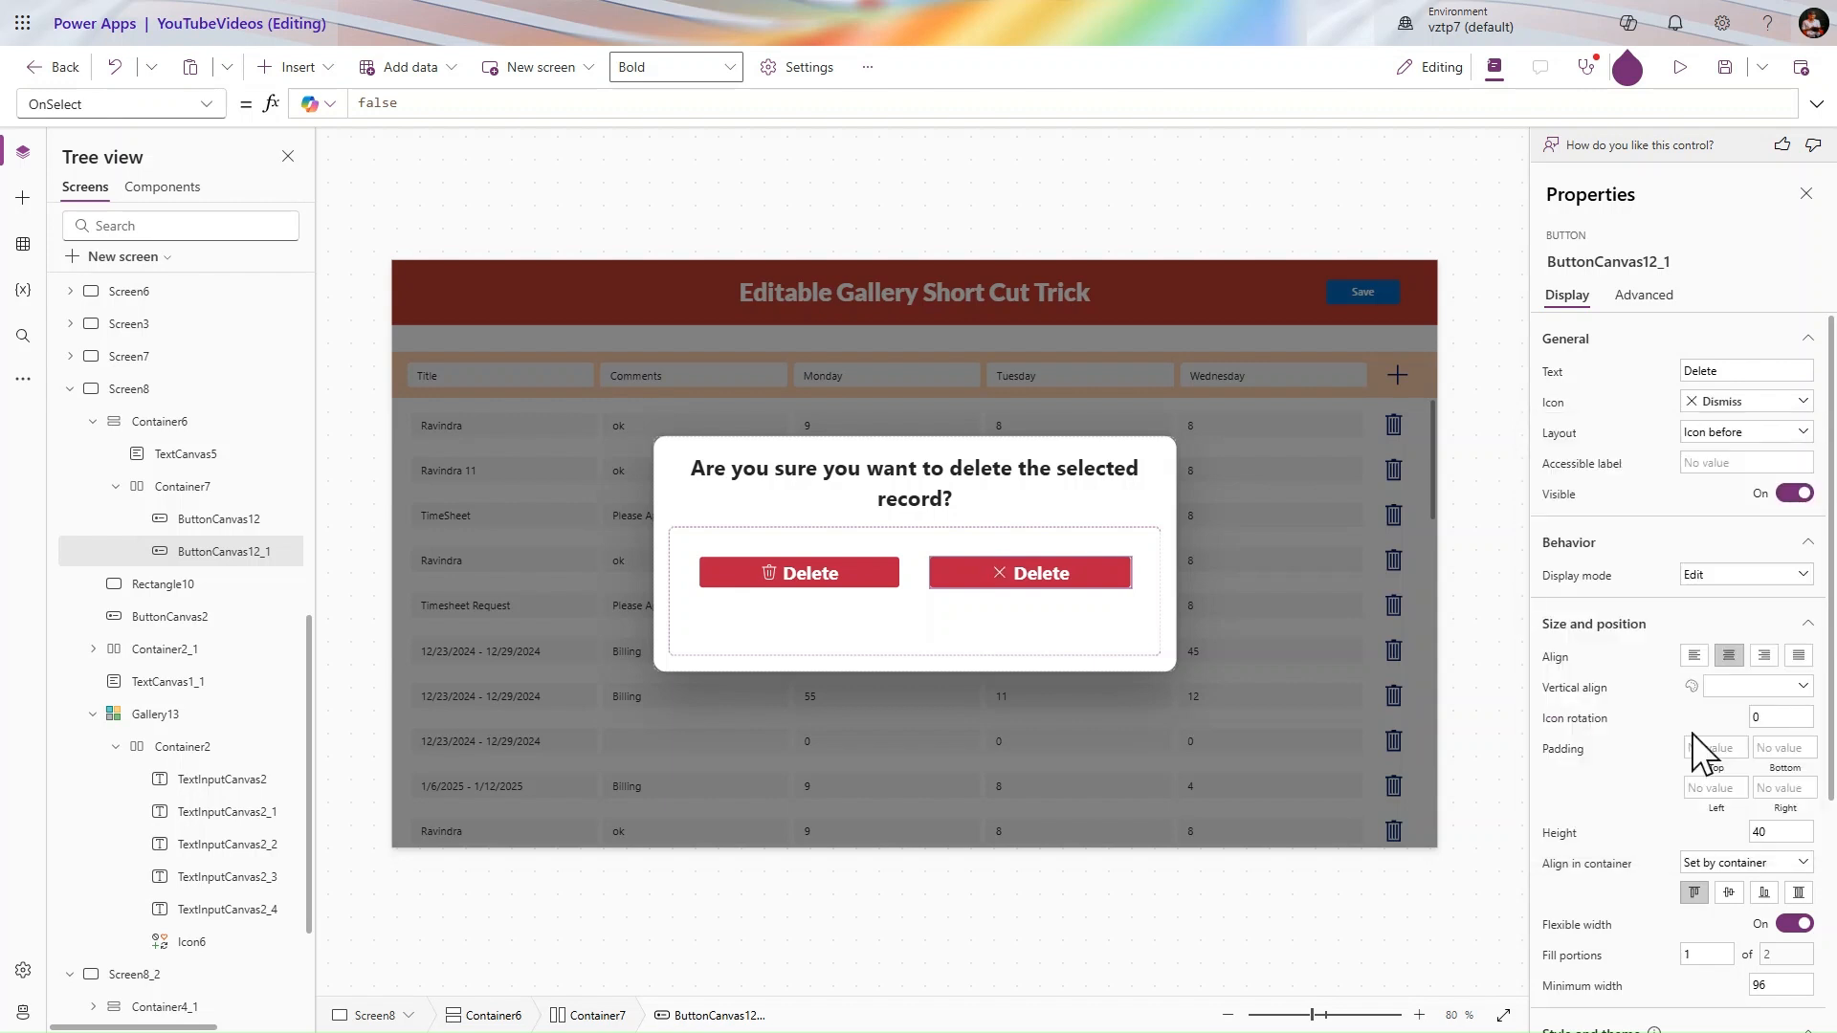
pyautogui.doubleClick(1738, 371)
pyautogui.write('Cancel')
# - Set the Cancel button's colour palette to the green #08de08 swatch
pyautogui.scroll(-1, 1681, 660)
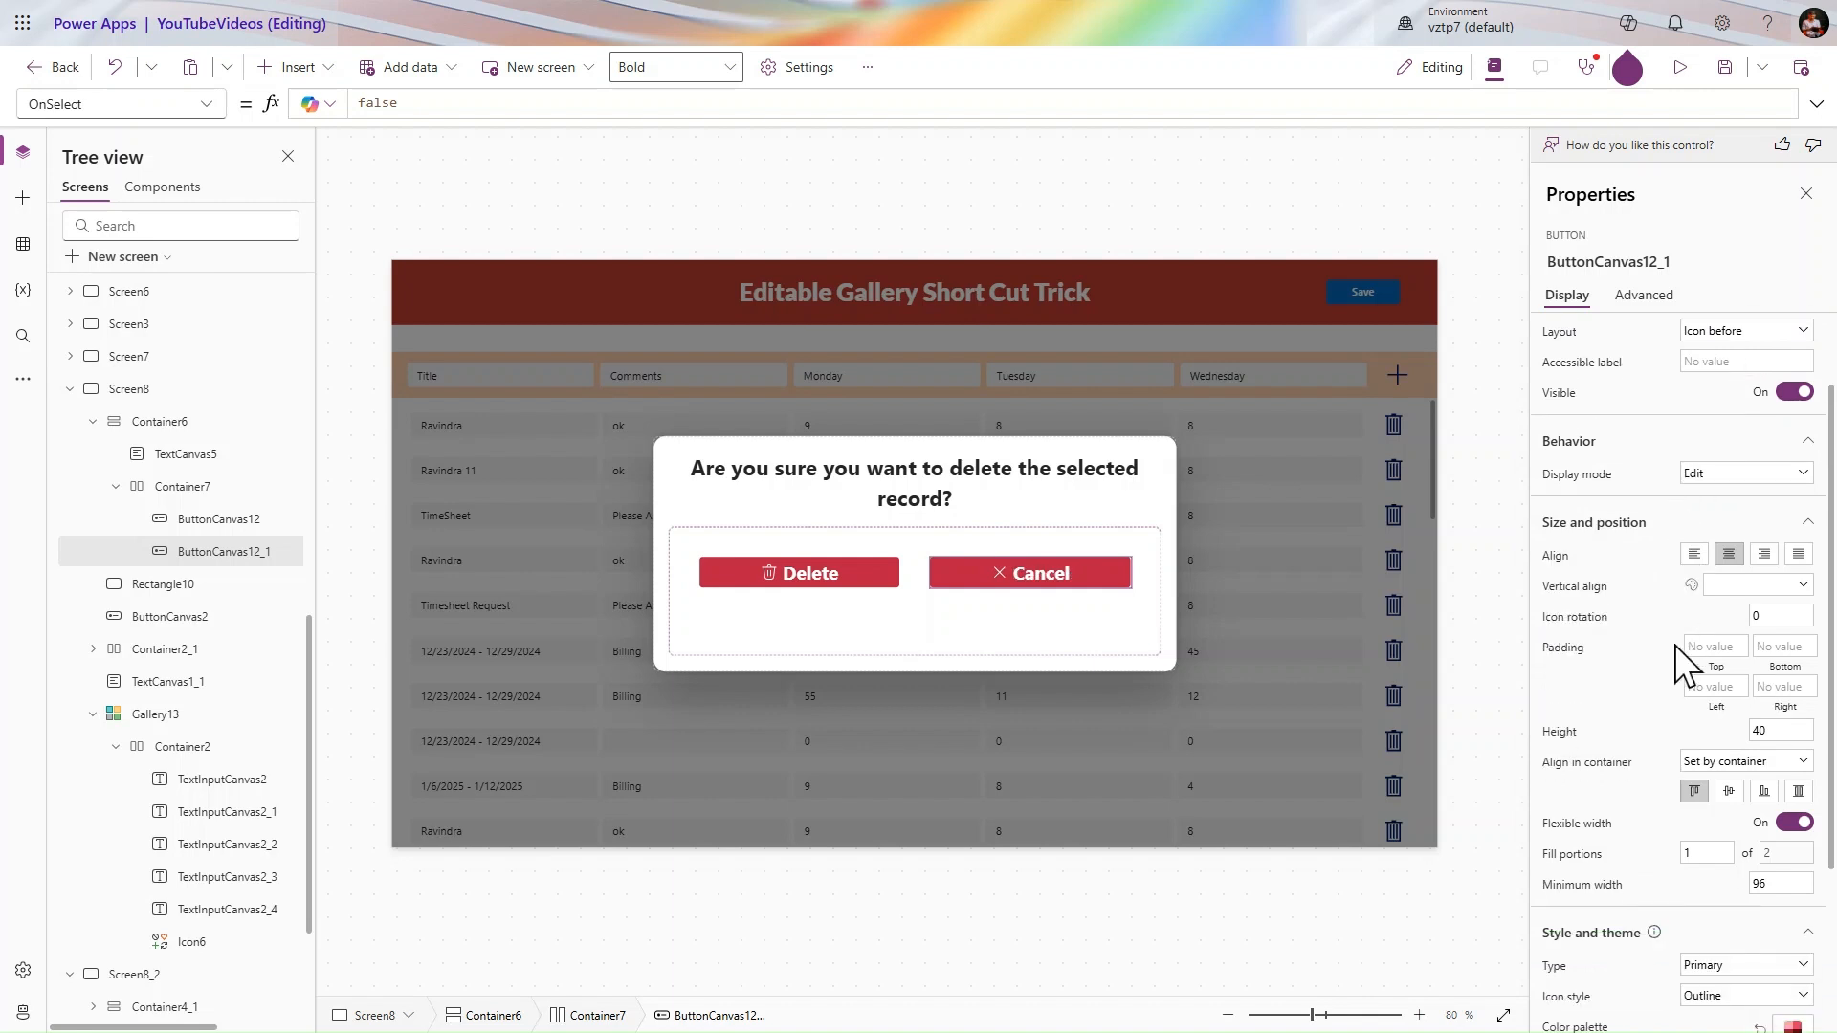
pyautogui.click(1792, 1024)
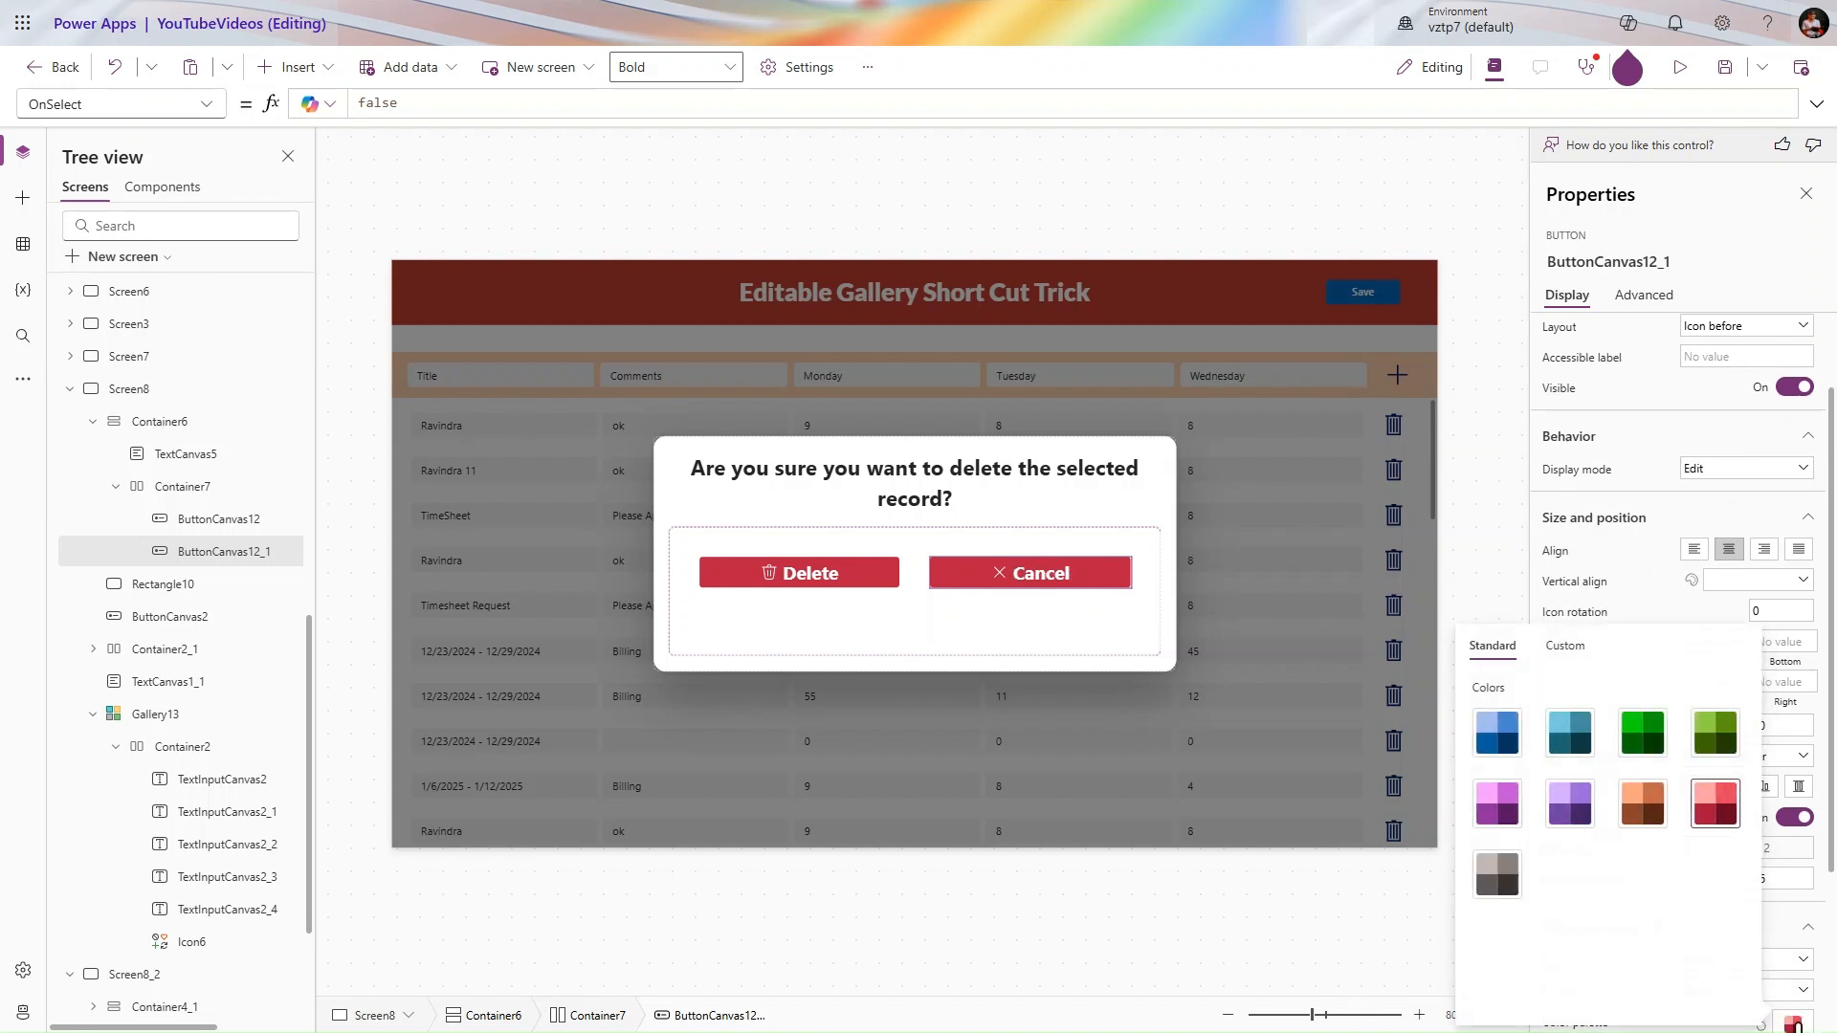
pyautogui.click(1658, 739)
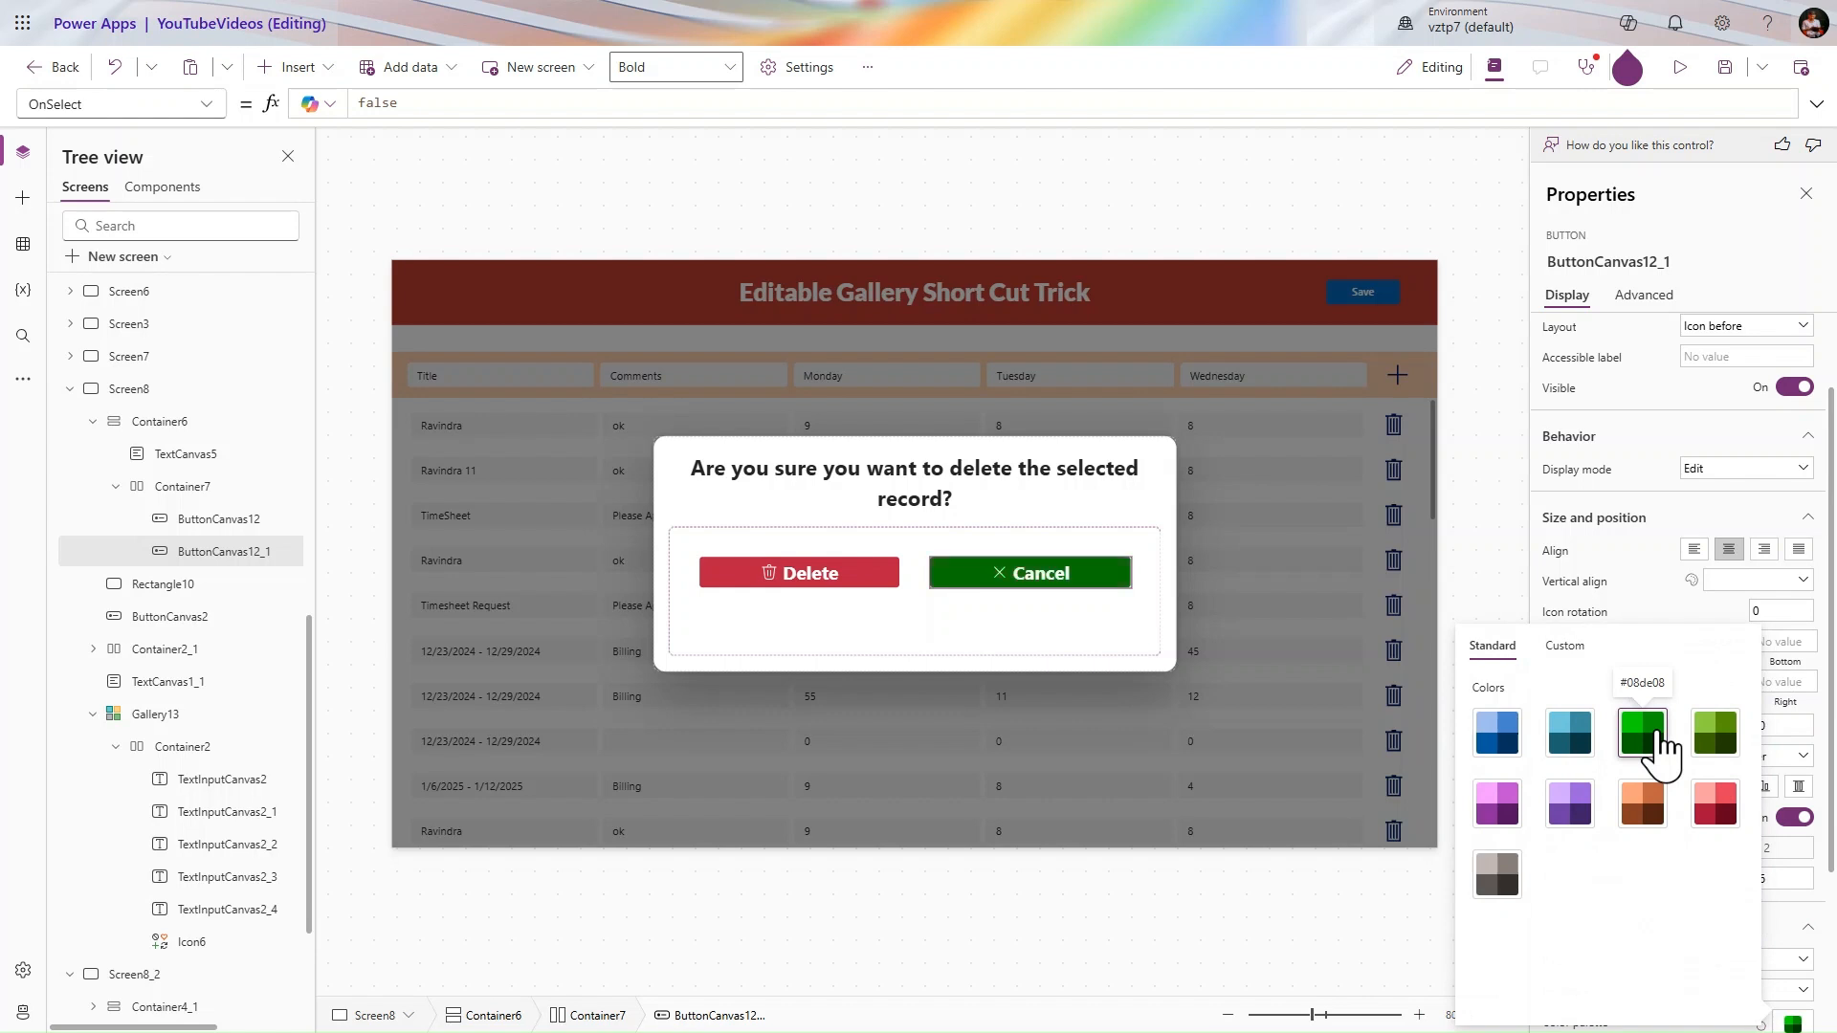
pyautogui.click(1529, 606)
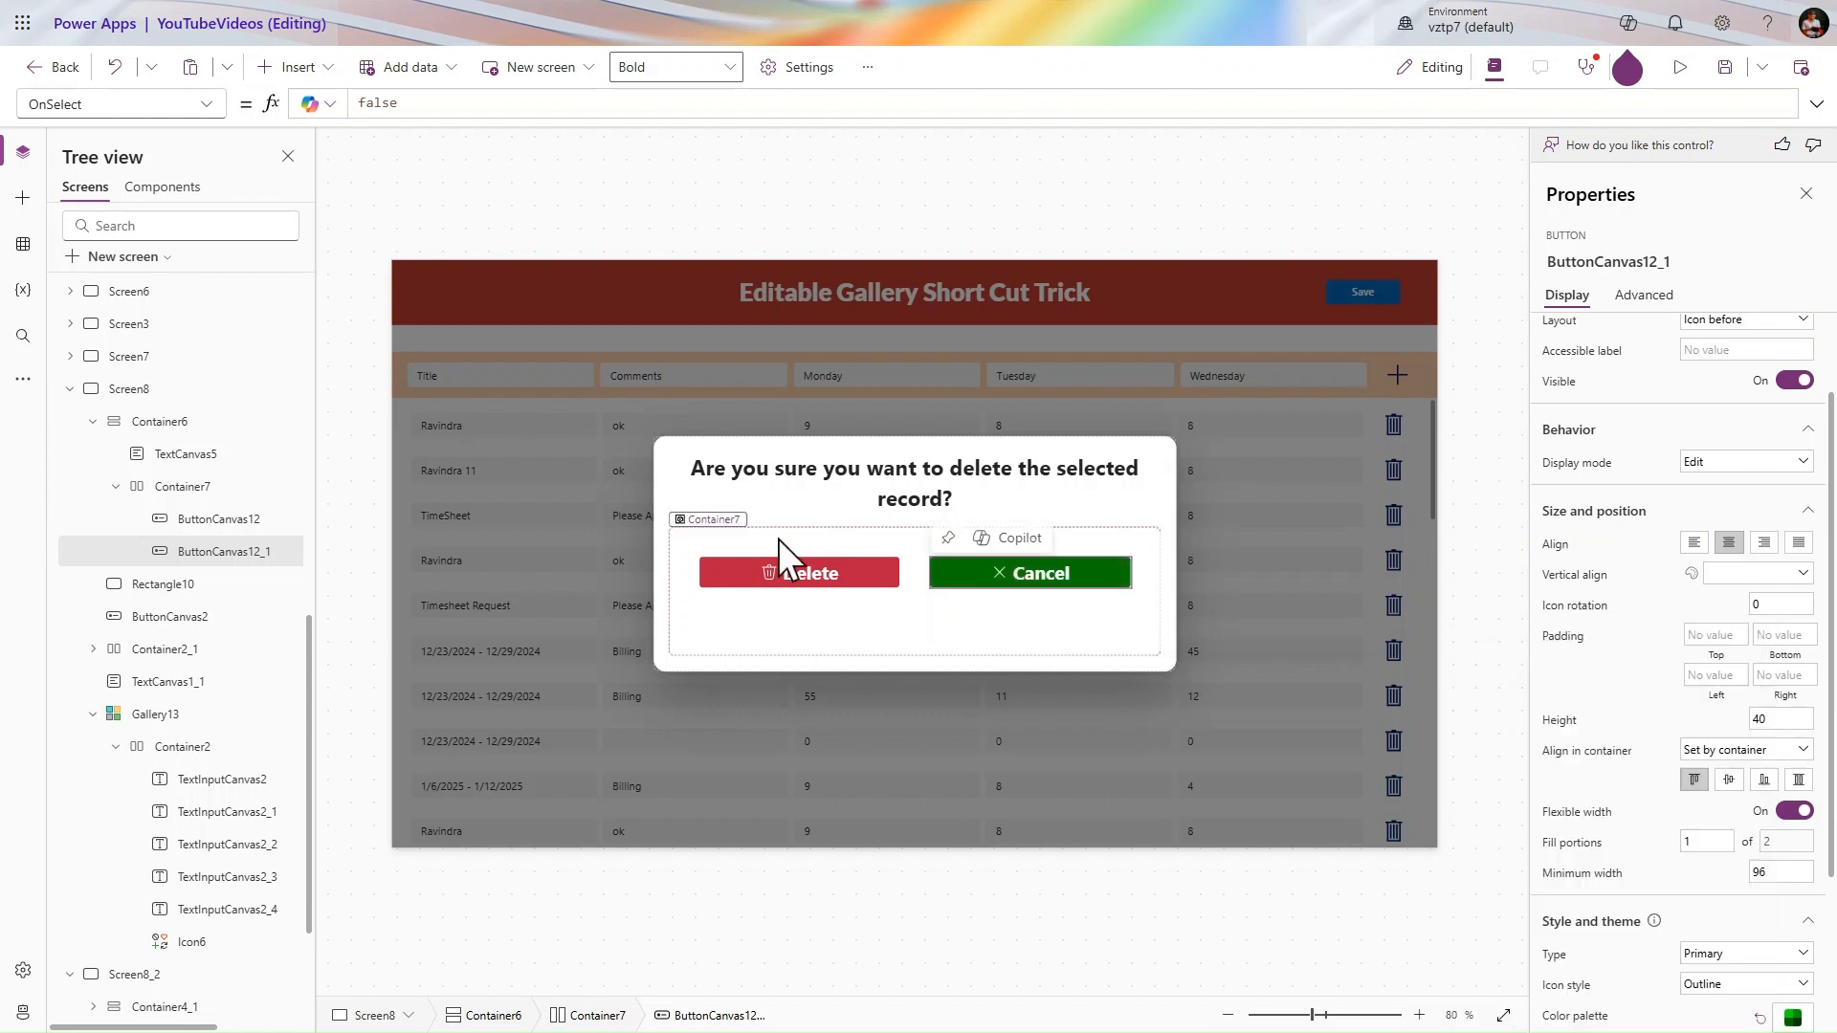
# - Set the border radius of both the Delete and Cancel buttons to 20
pyautogui.keyDown('ctrl'); pyautogui.click(245, 519); pyautogui.keyUp('ctrl')
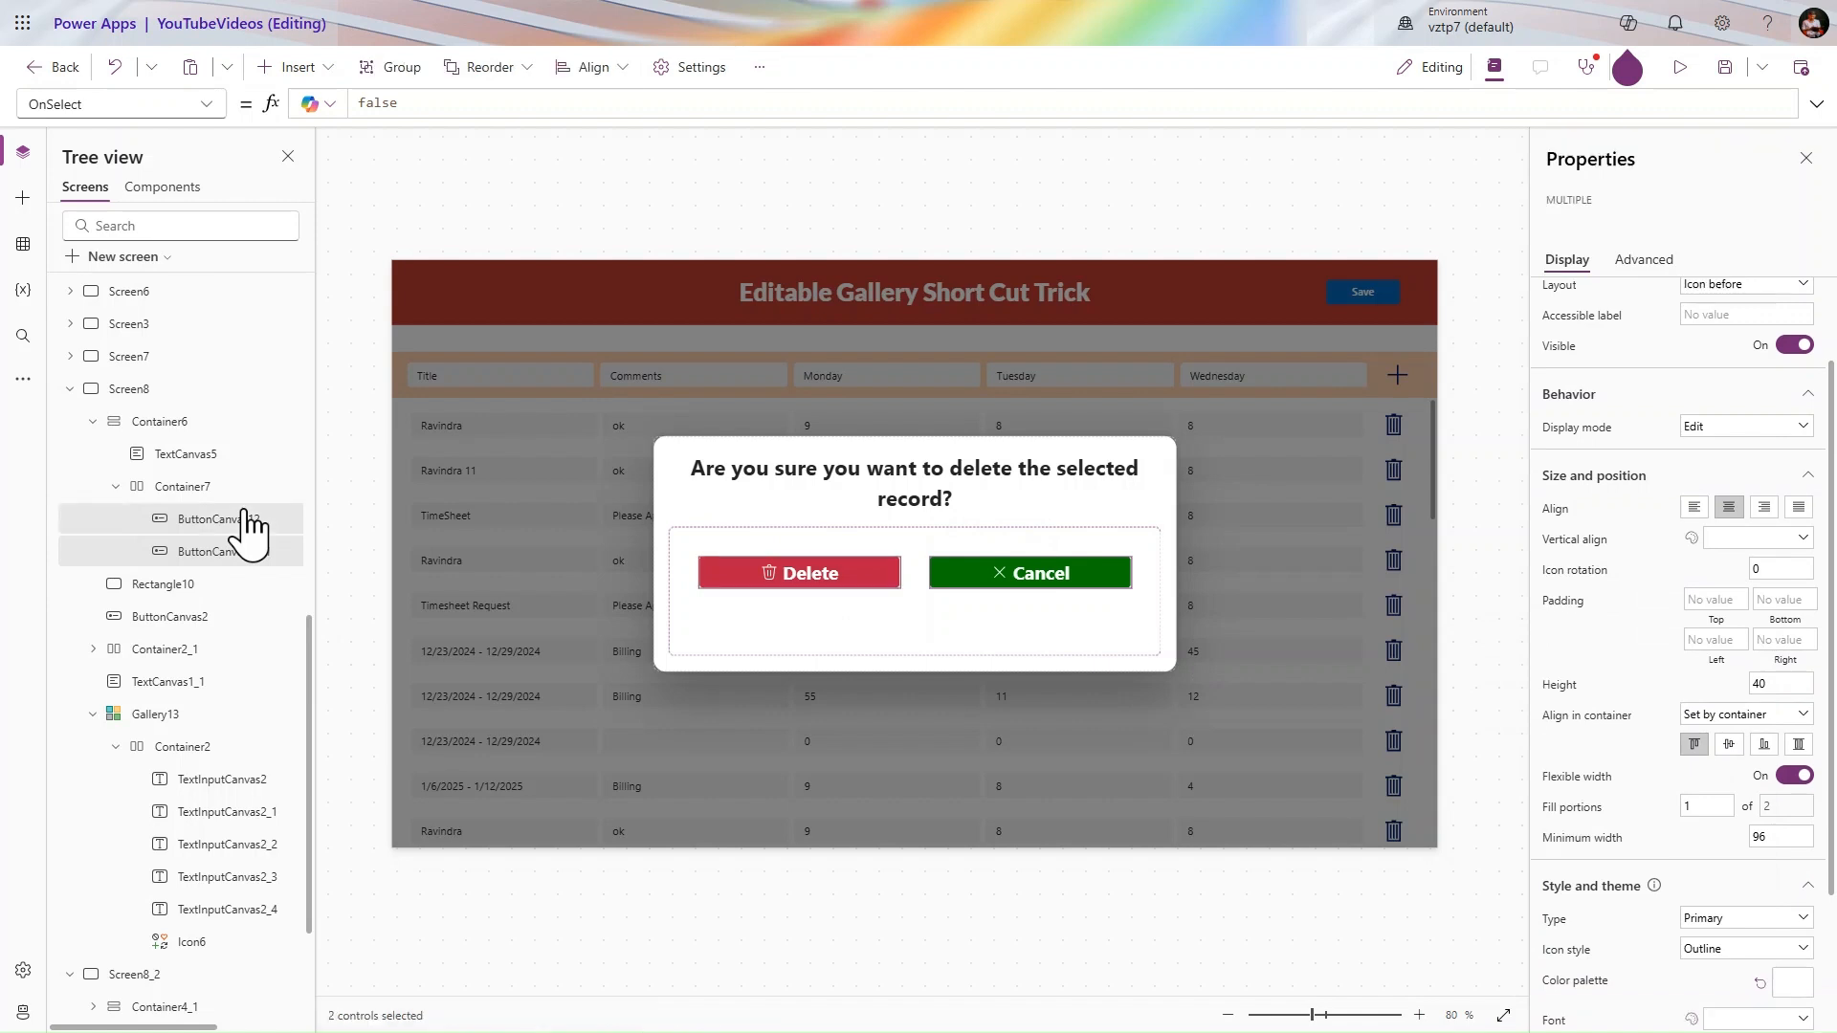
pyautogui.scroll(-3, 1607, 689)
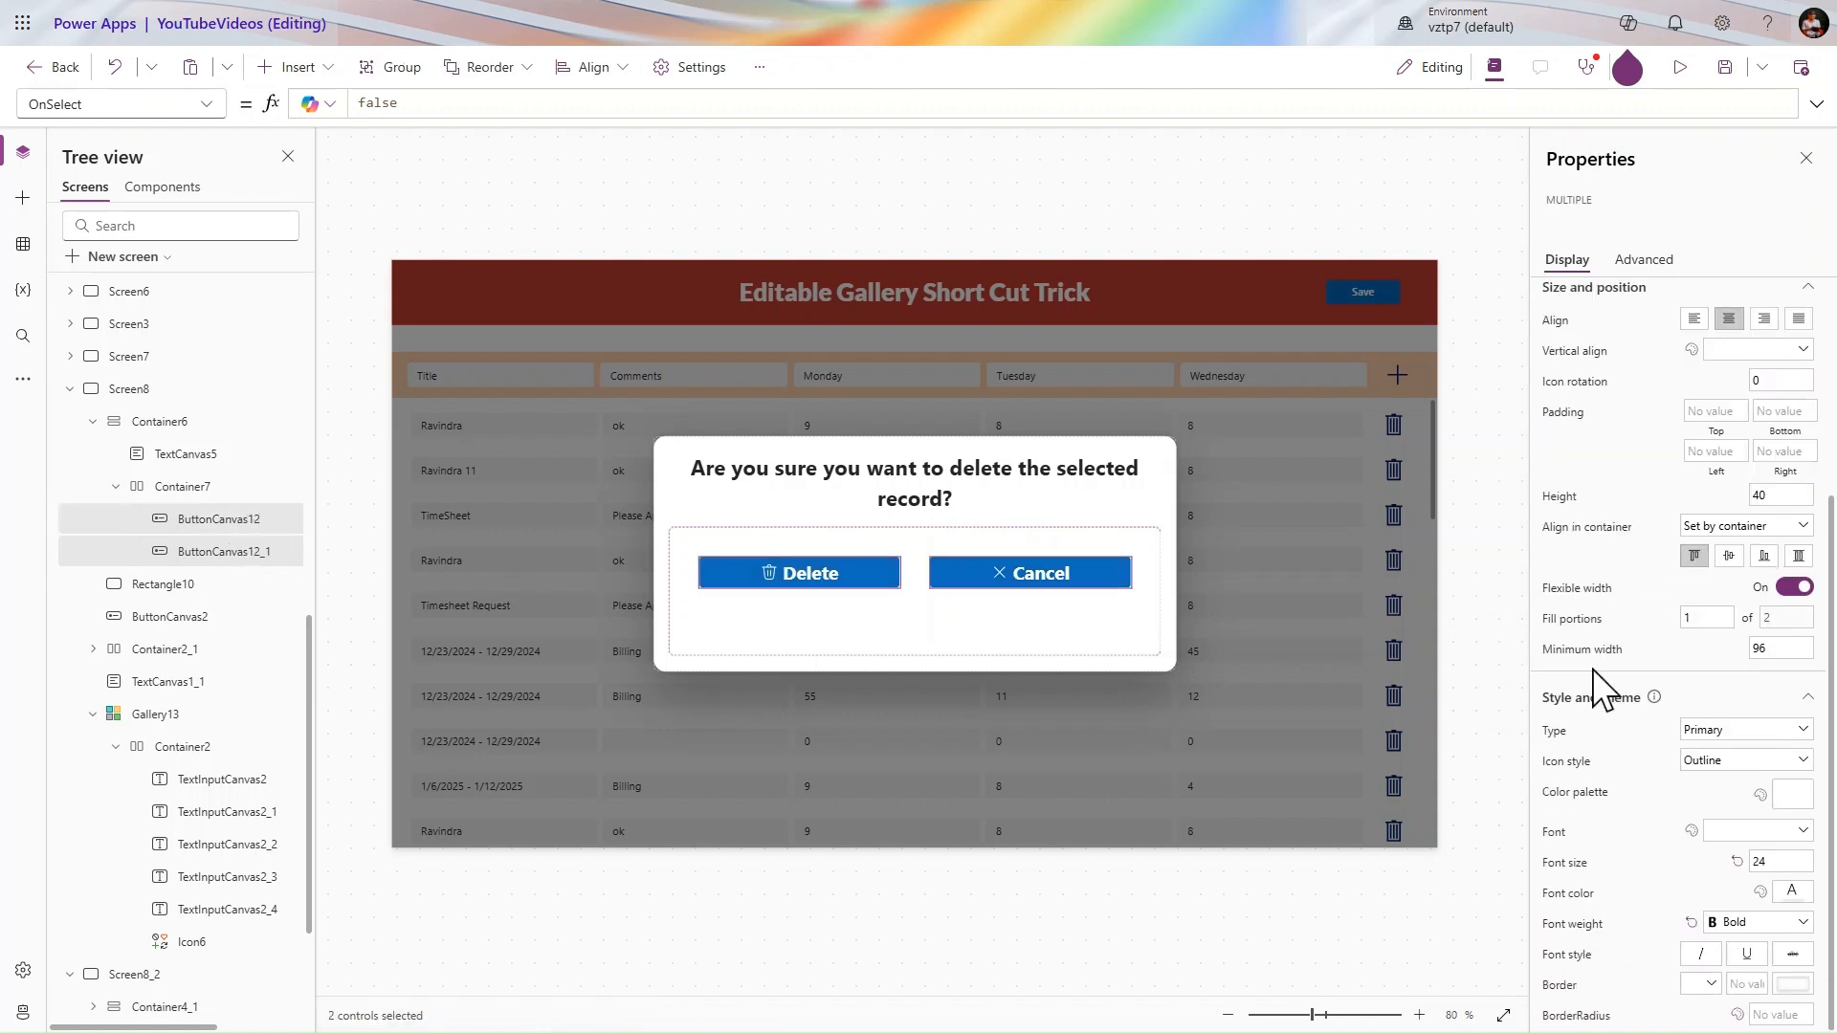
pyautogui.click(1801, 1015)
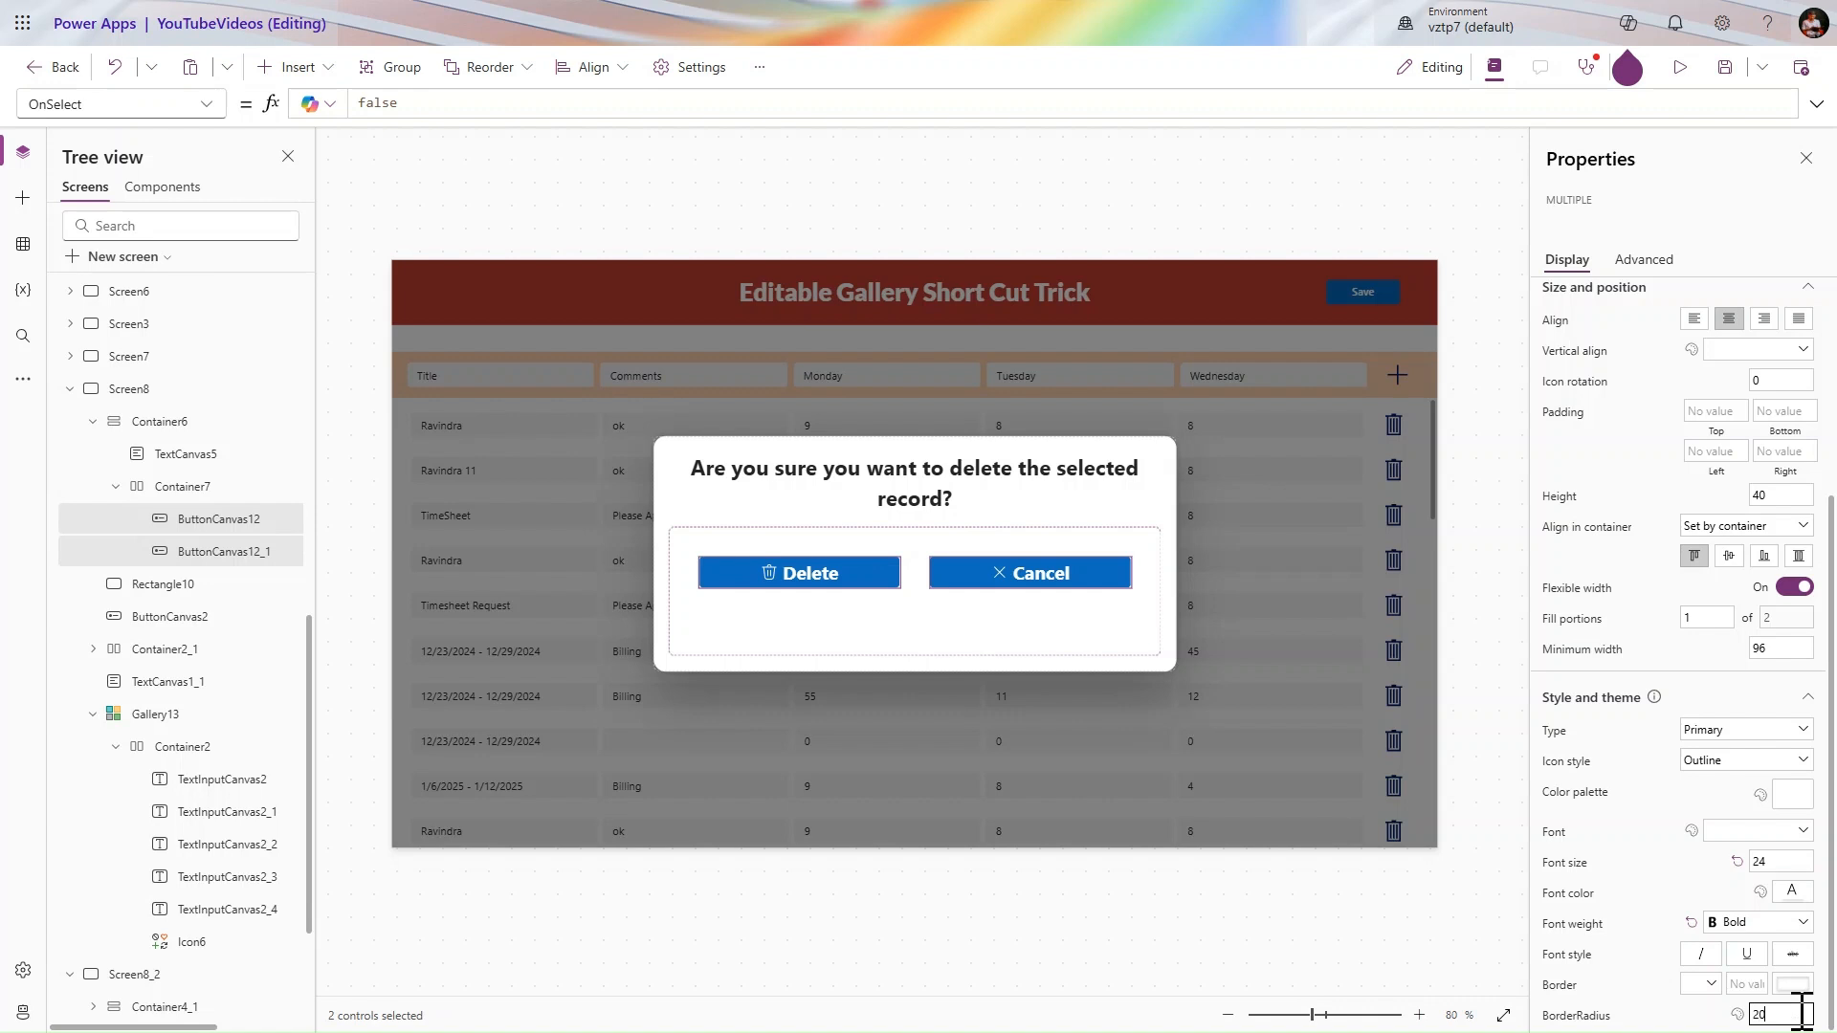
pyautogui.press('Return')
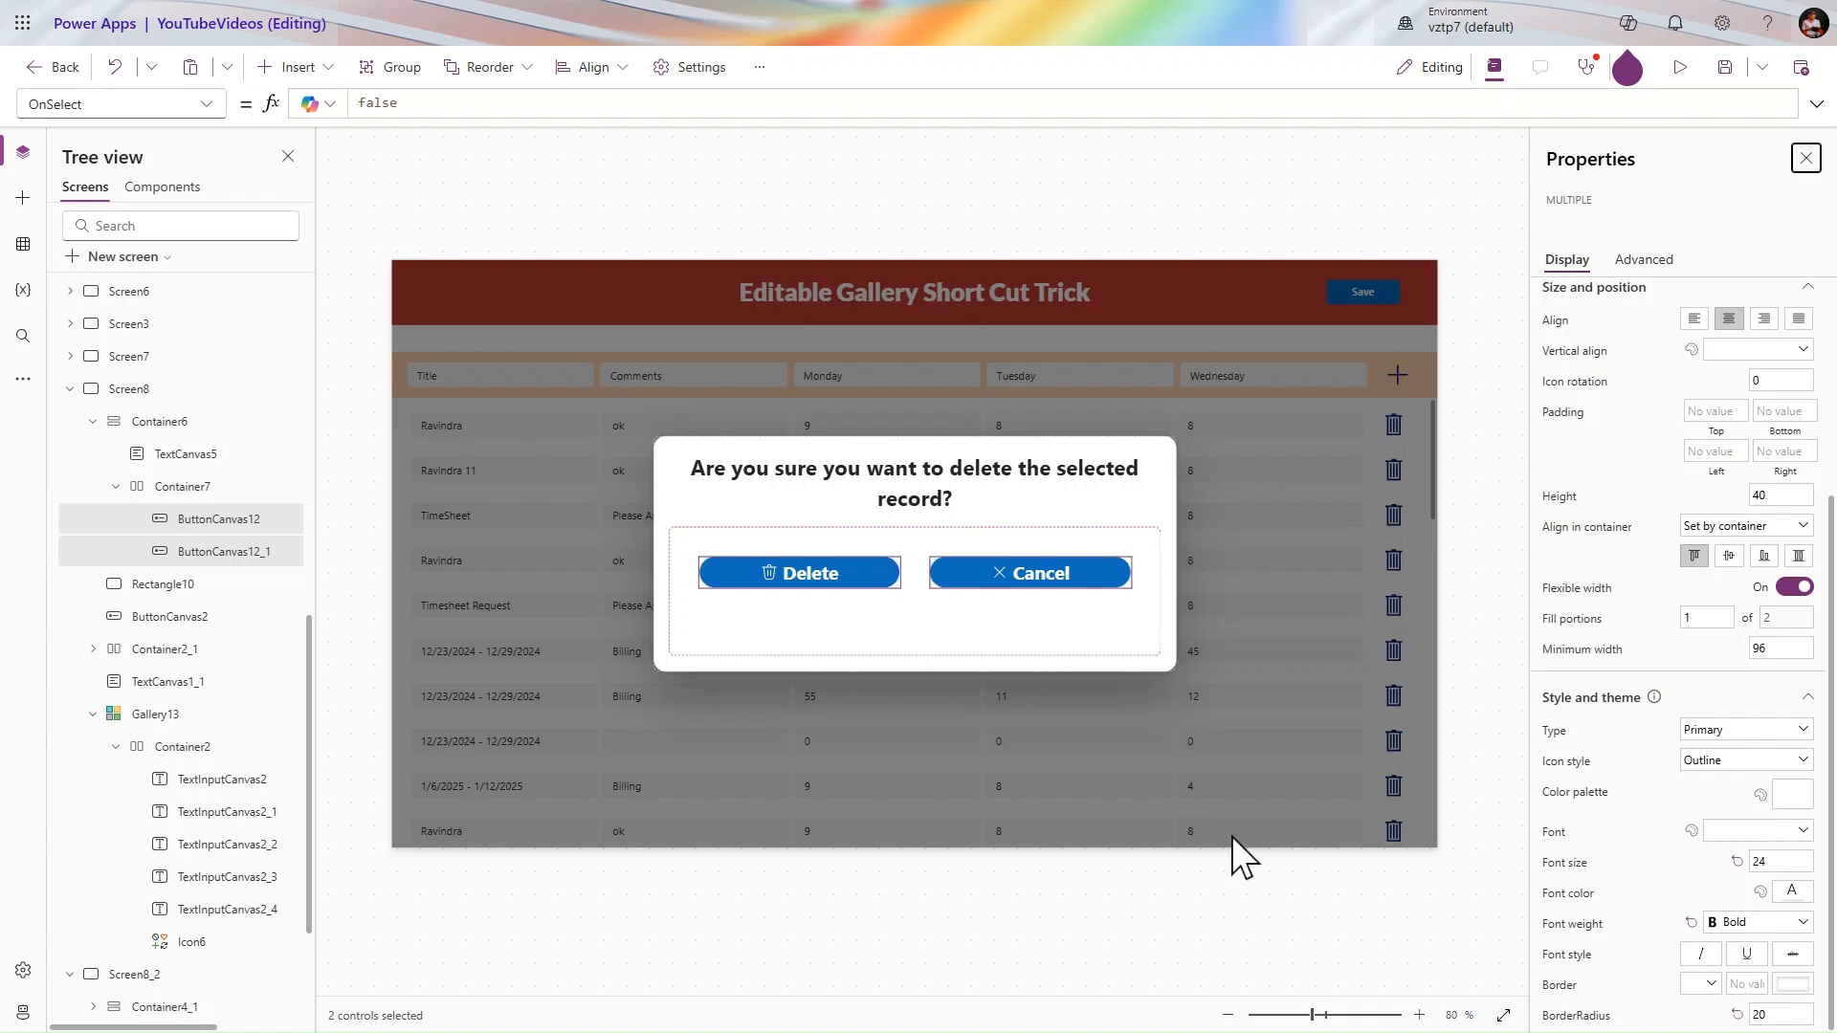
# - Apply the red colour palette to the Delete button and the green #08de08 palette to the Cancel button
pyautogui.click(226, 524)
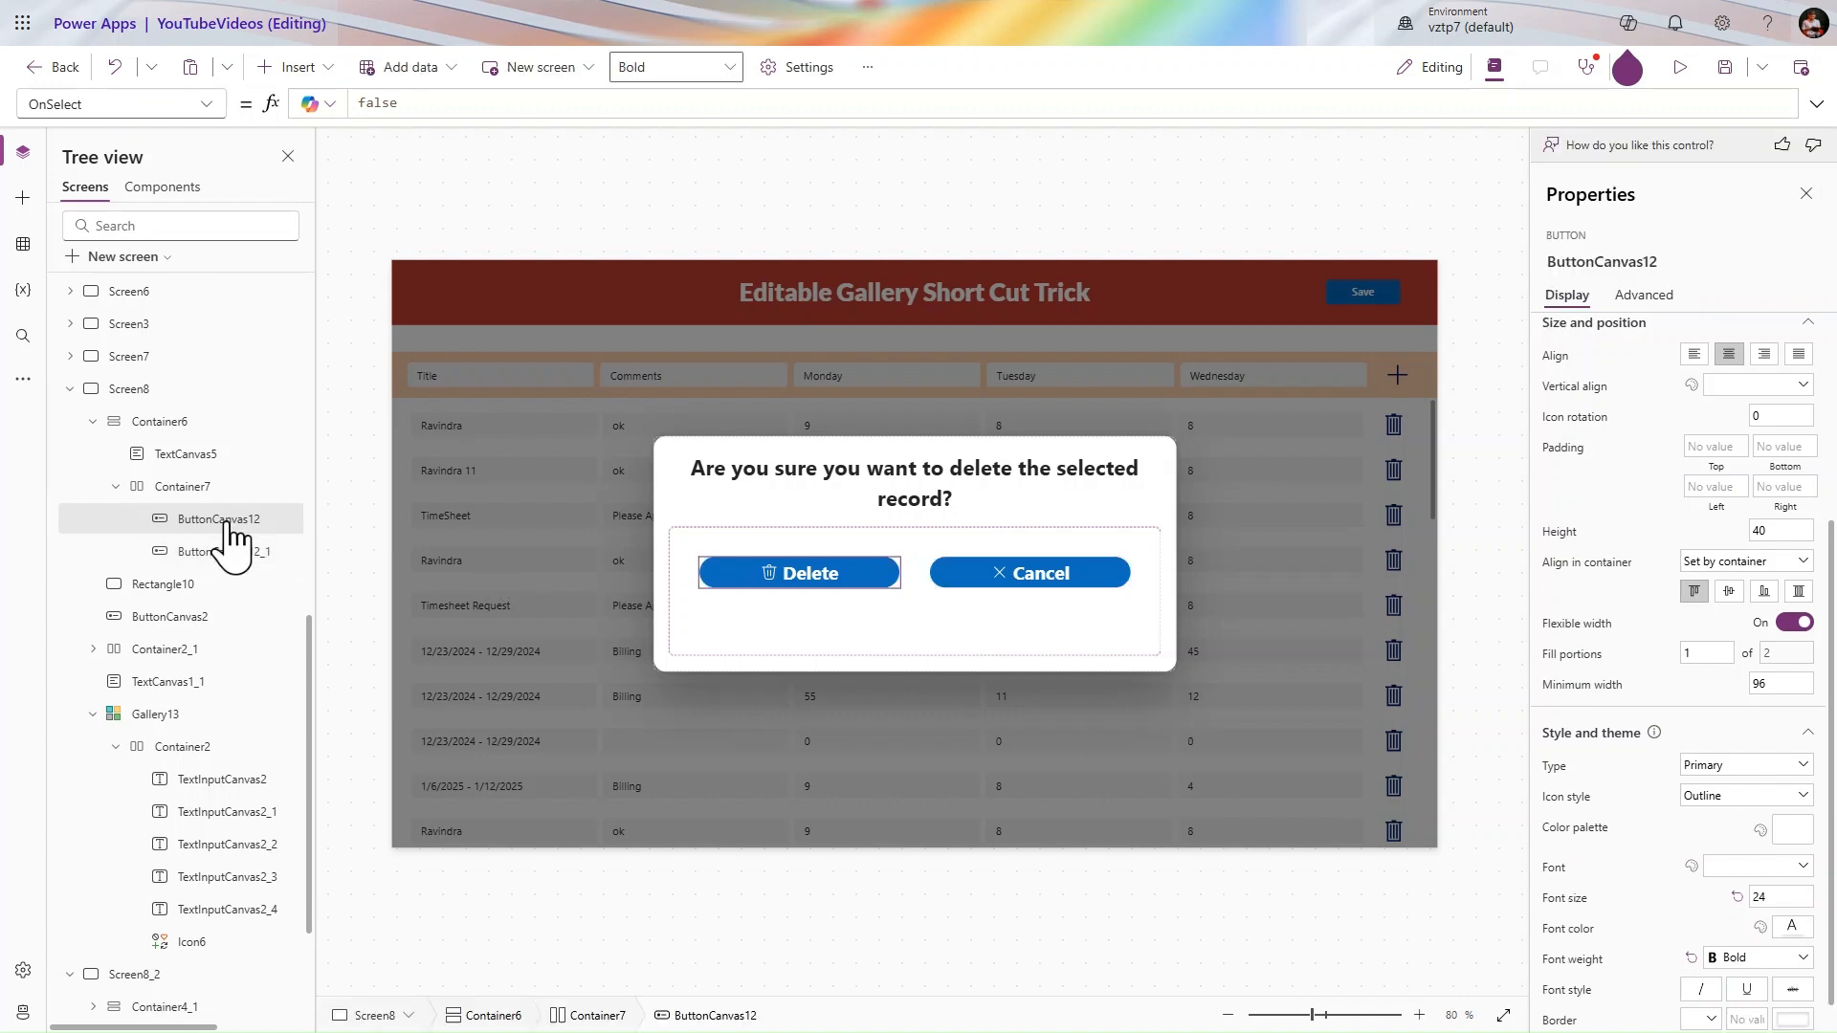
pyautogui.click(1804, 833)
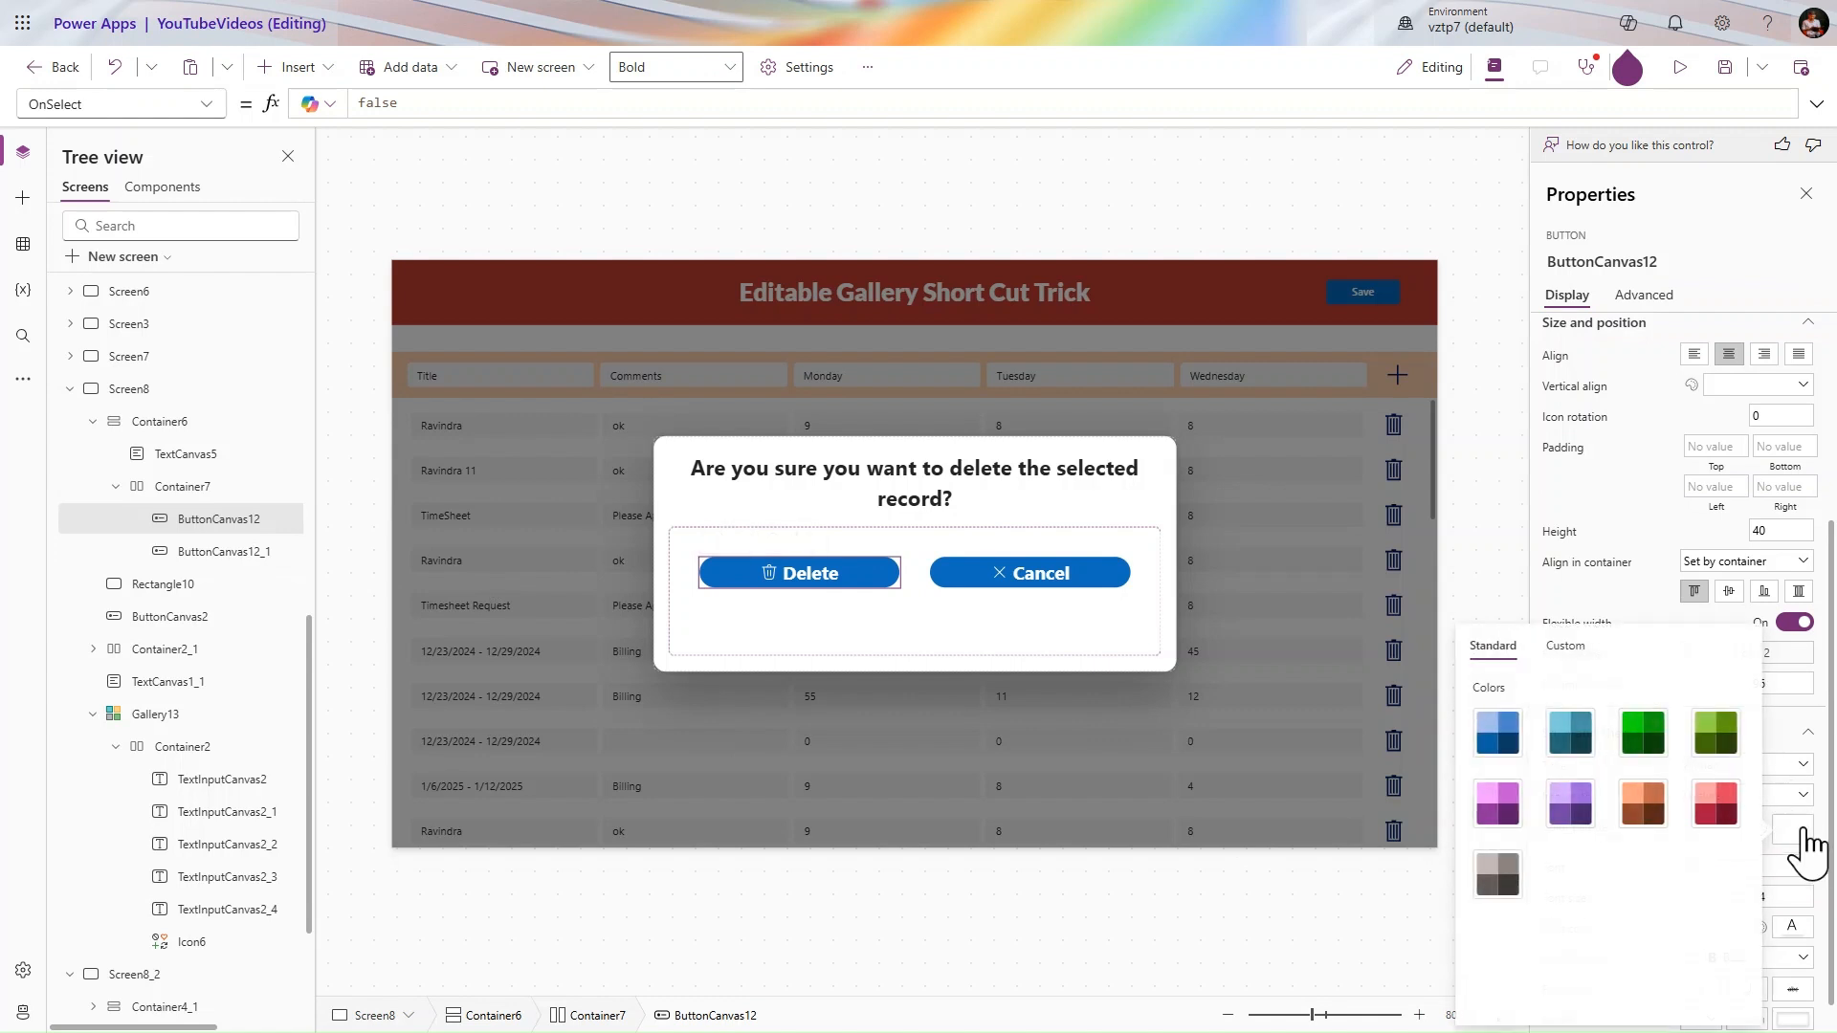
pyautogui.click(1722, 813)
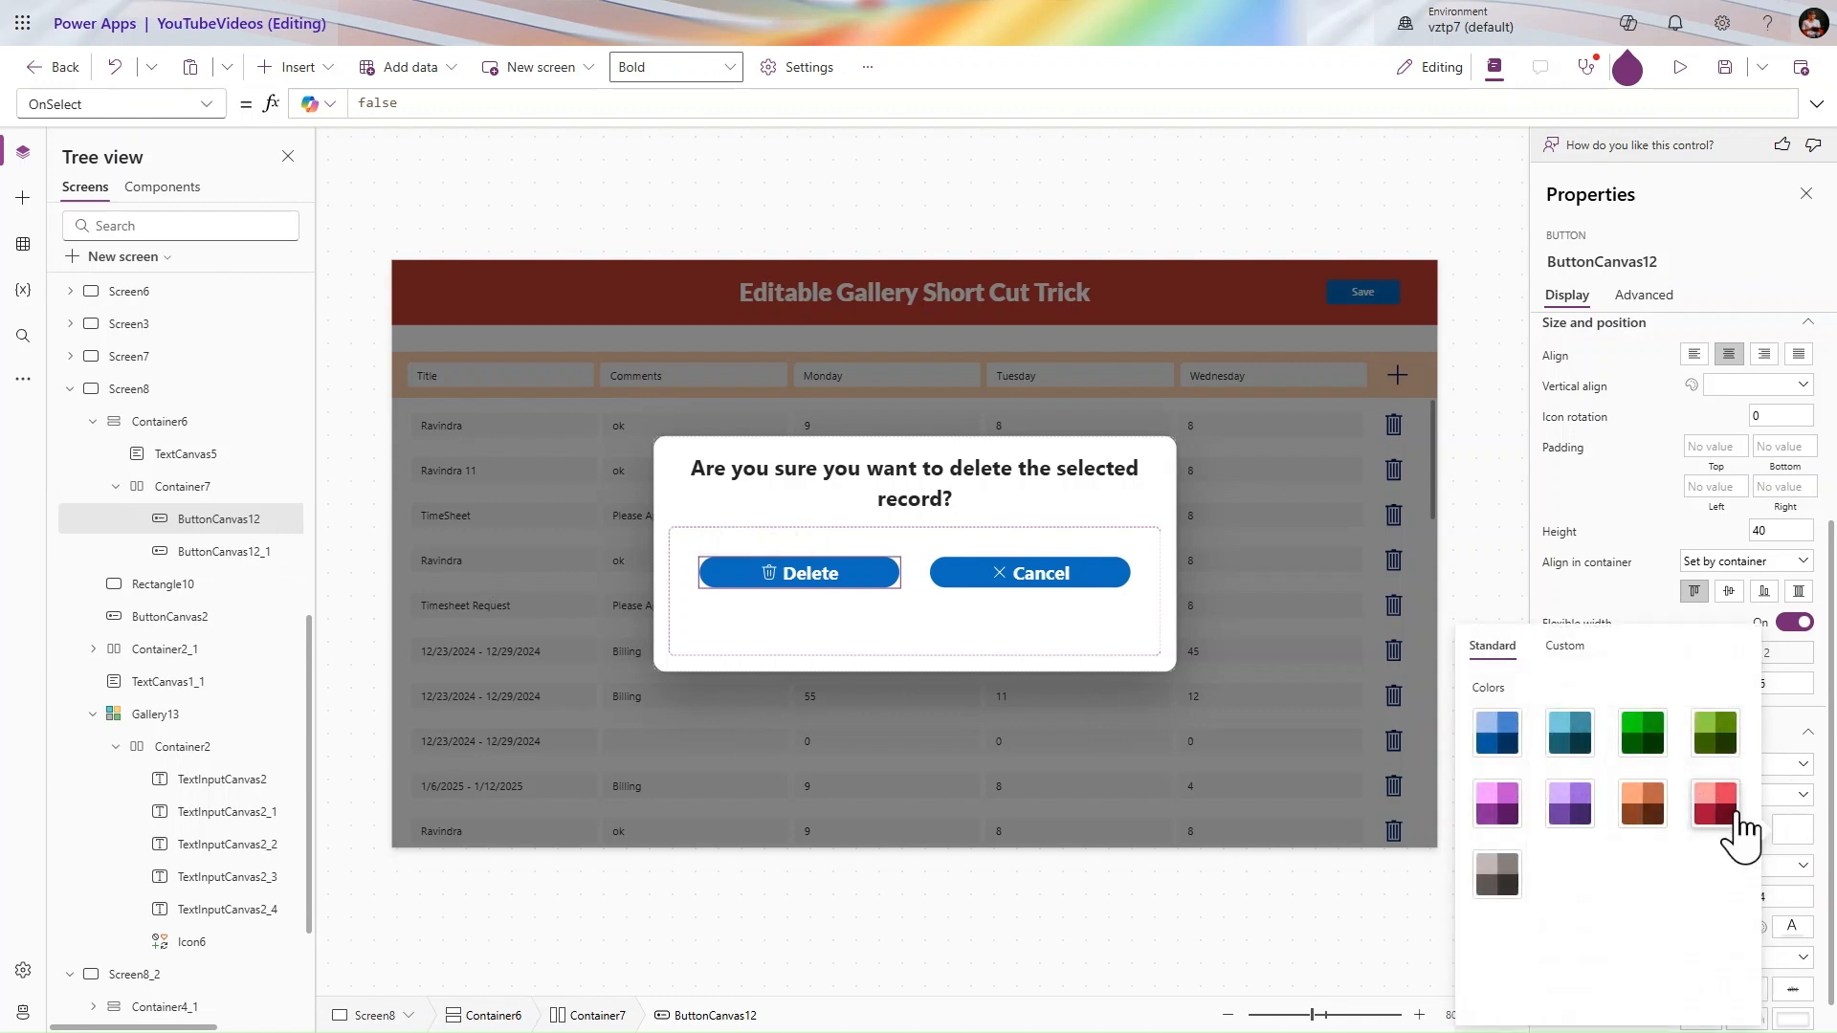
pyautogui.click(1101, 579)
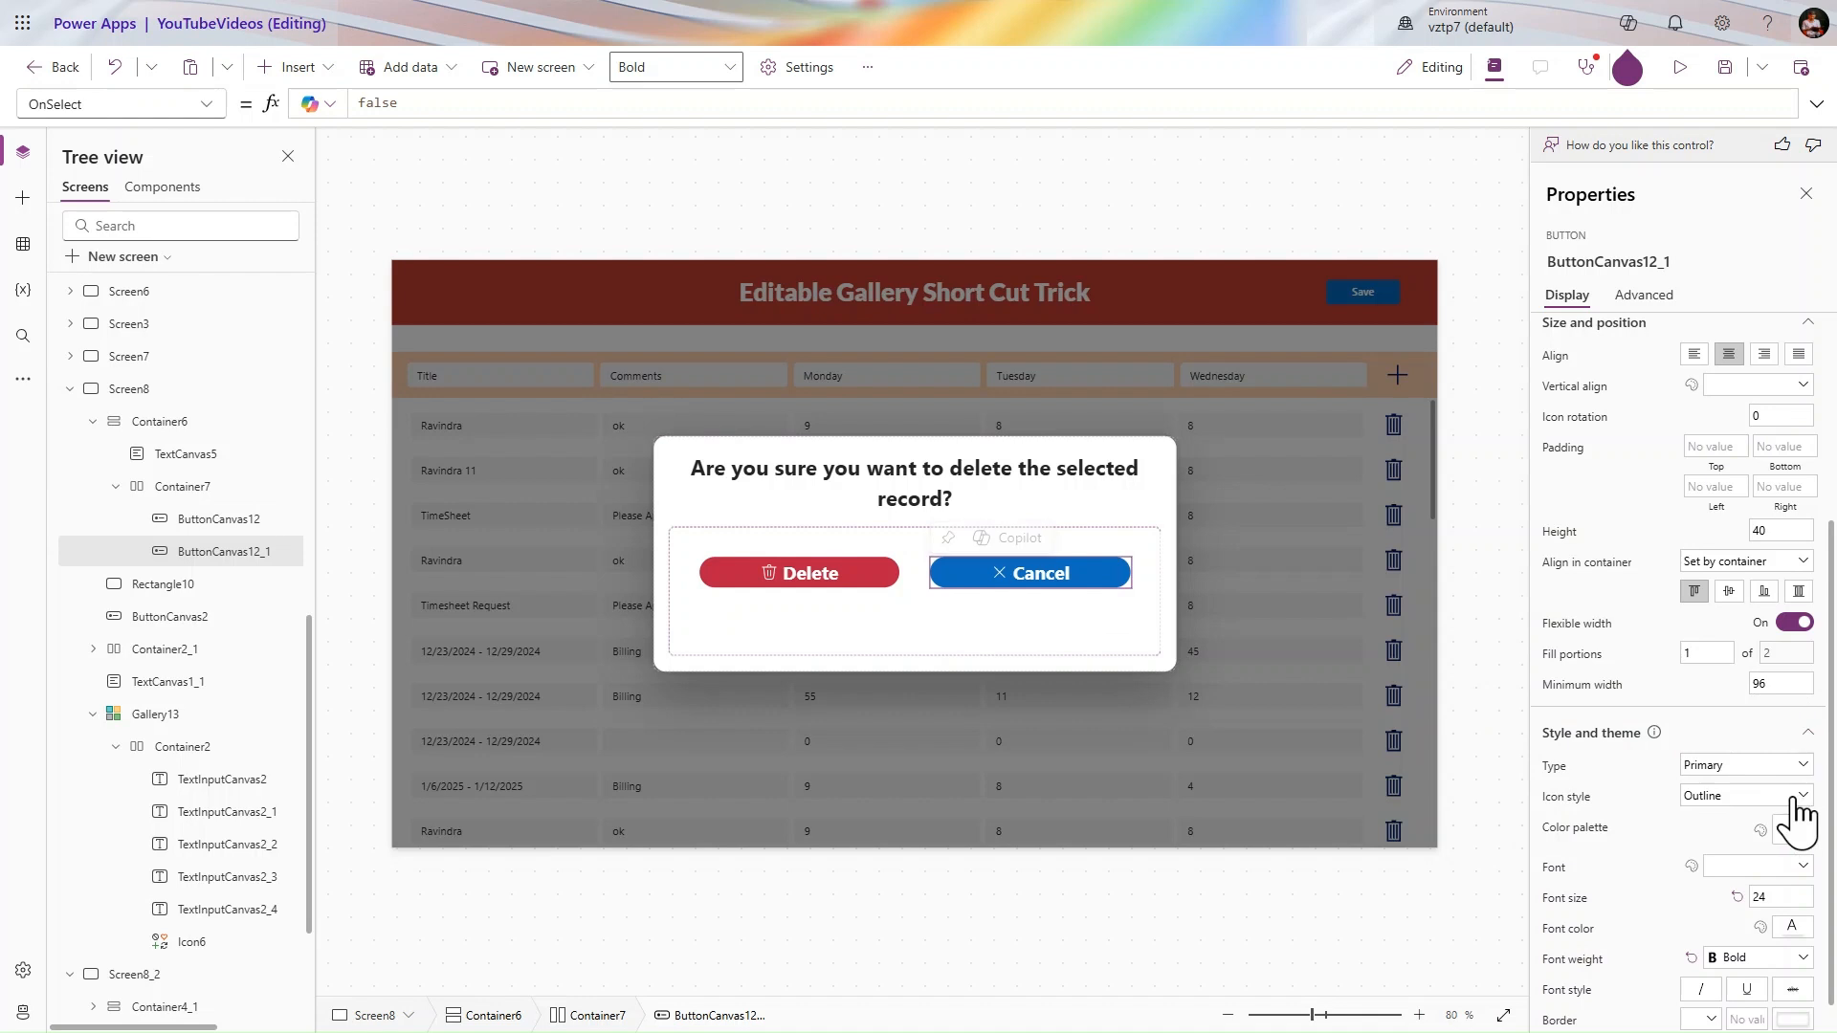
pyautogui.click(1792, 831)
pyautogui.click(1720, 737)
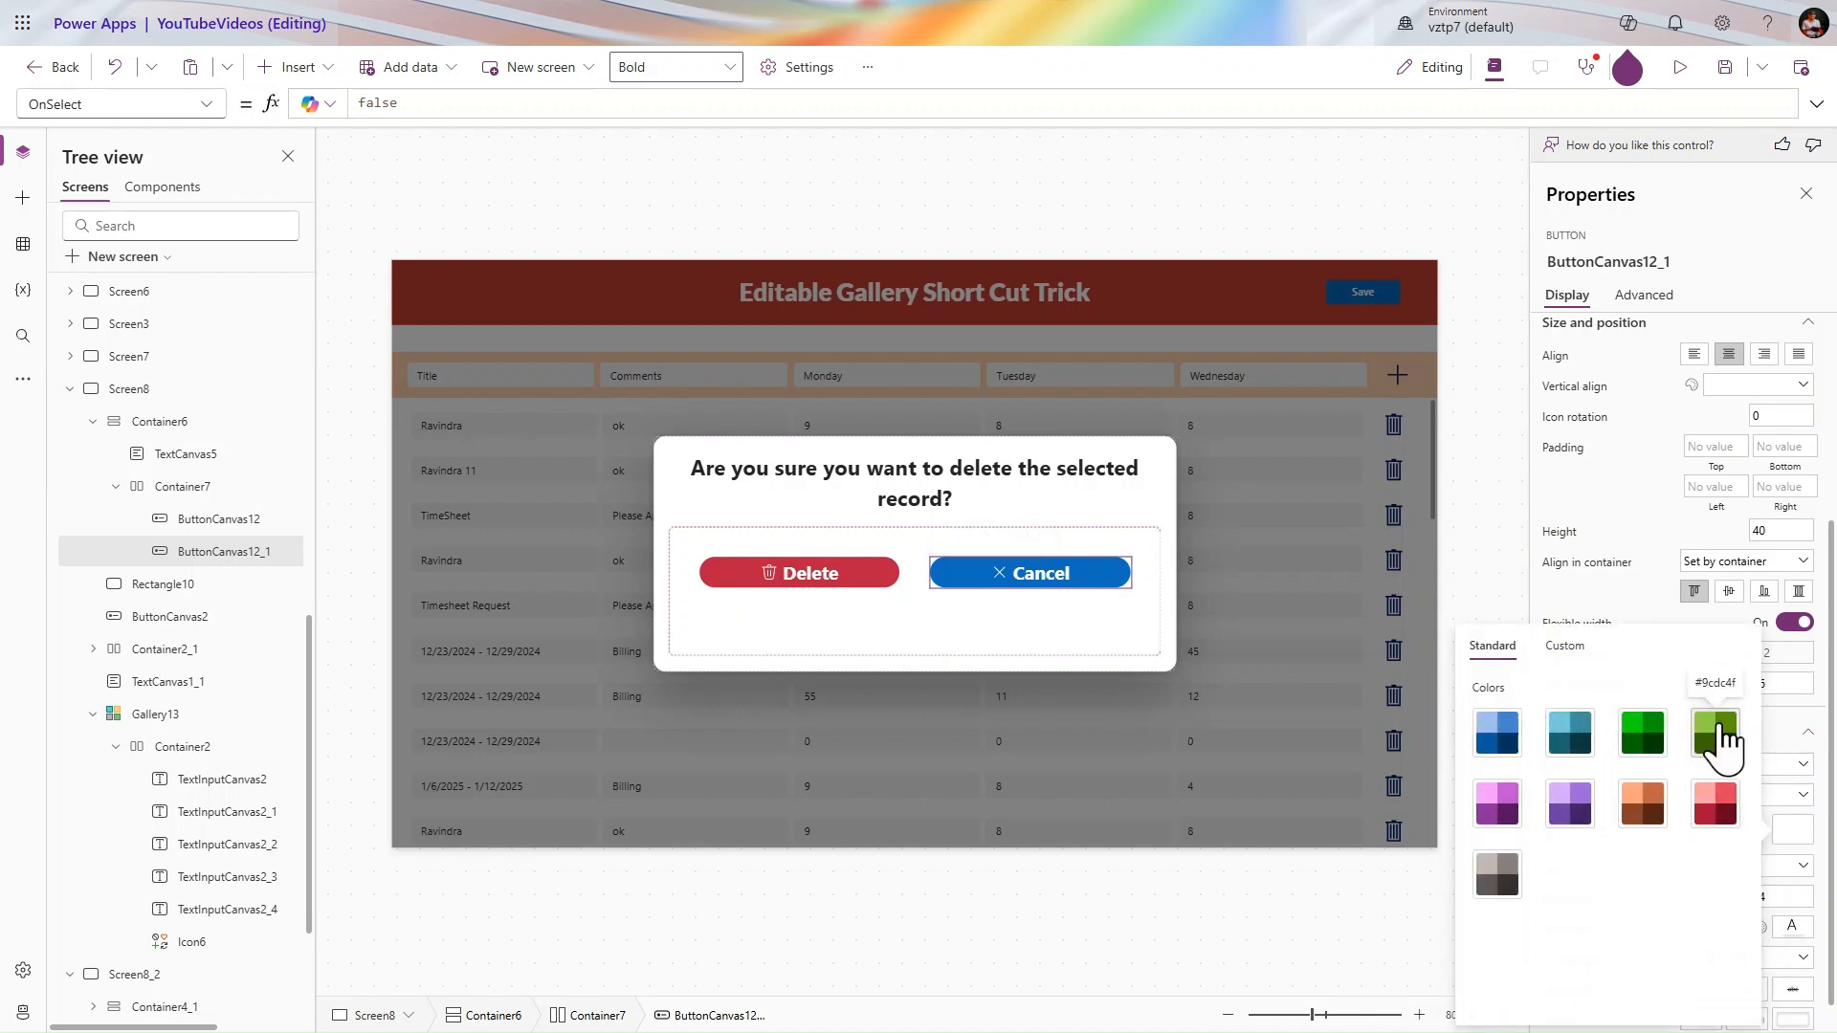
pyautogui.click(1661, 747)
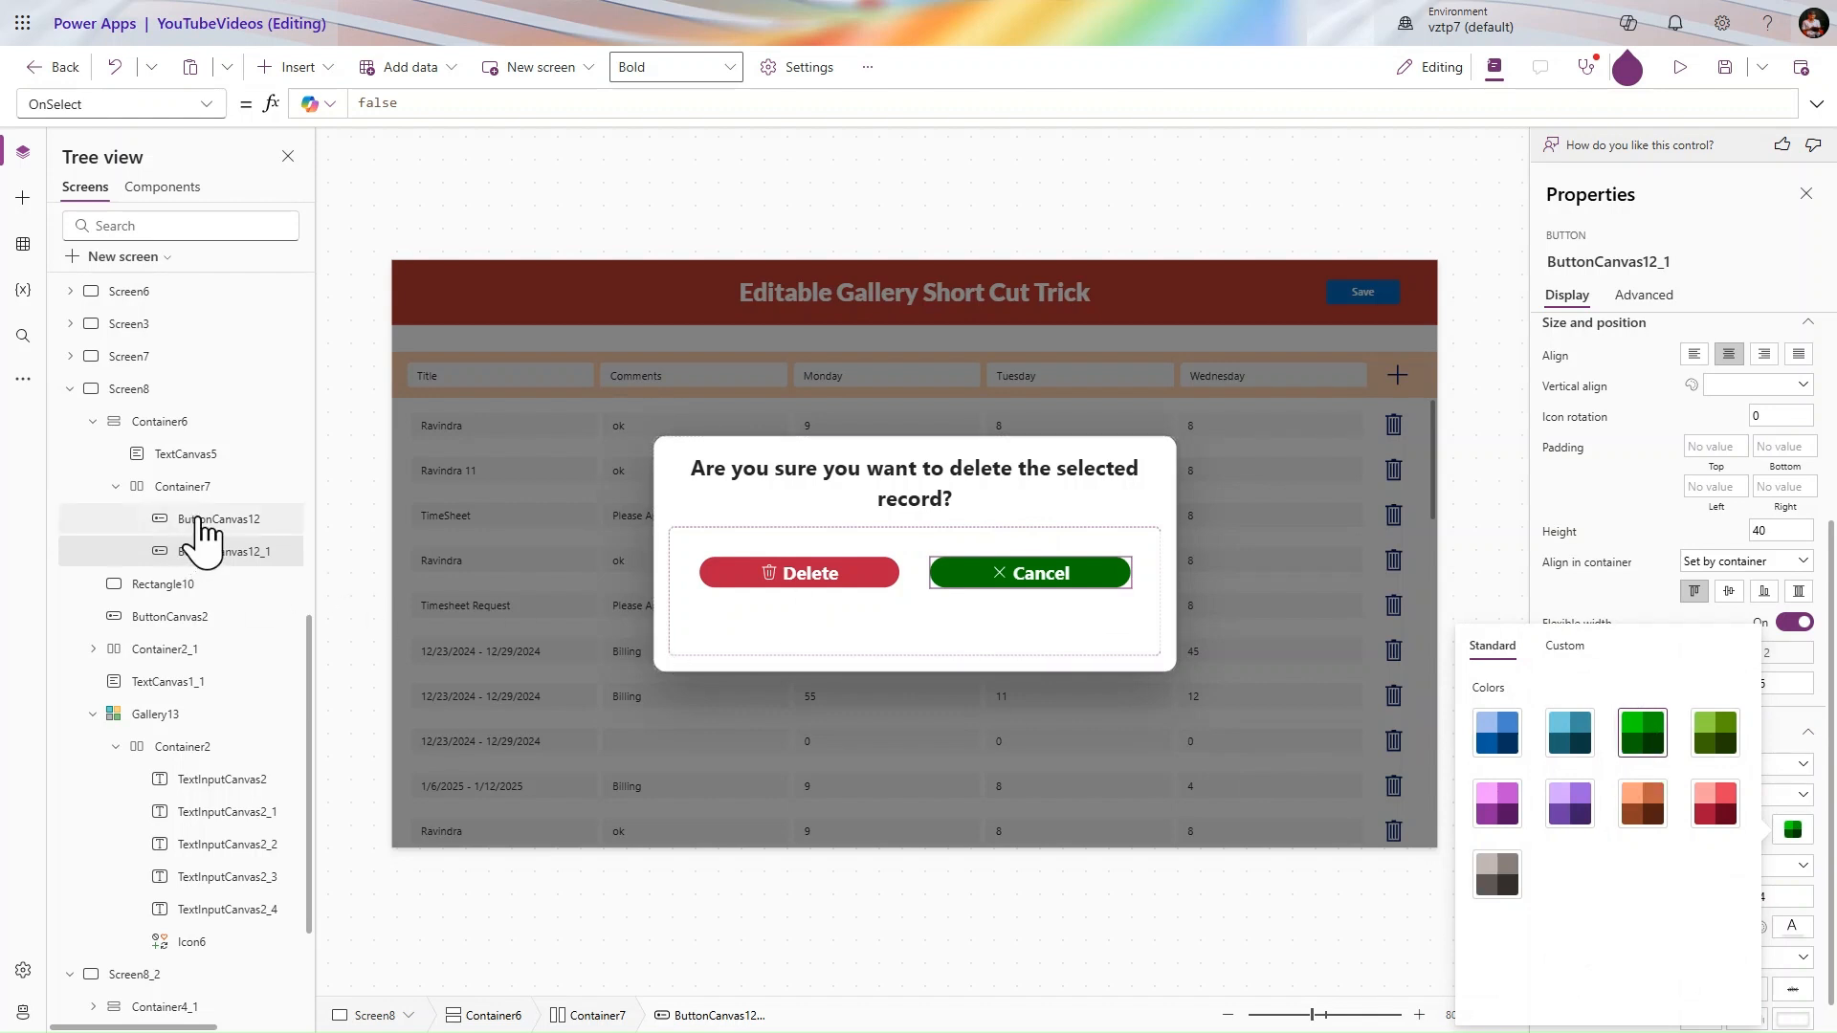
# - Set the height of the Delete button and of the Cancel button to 50
pyautogui.click(196, 521)
pyautogui.click(1804, 528)
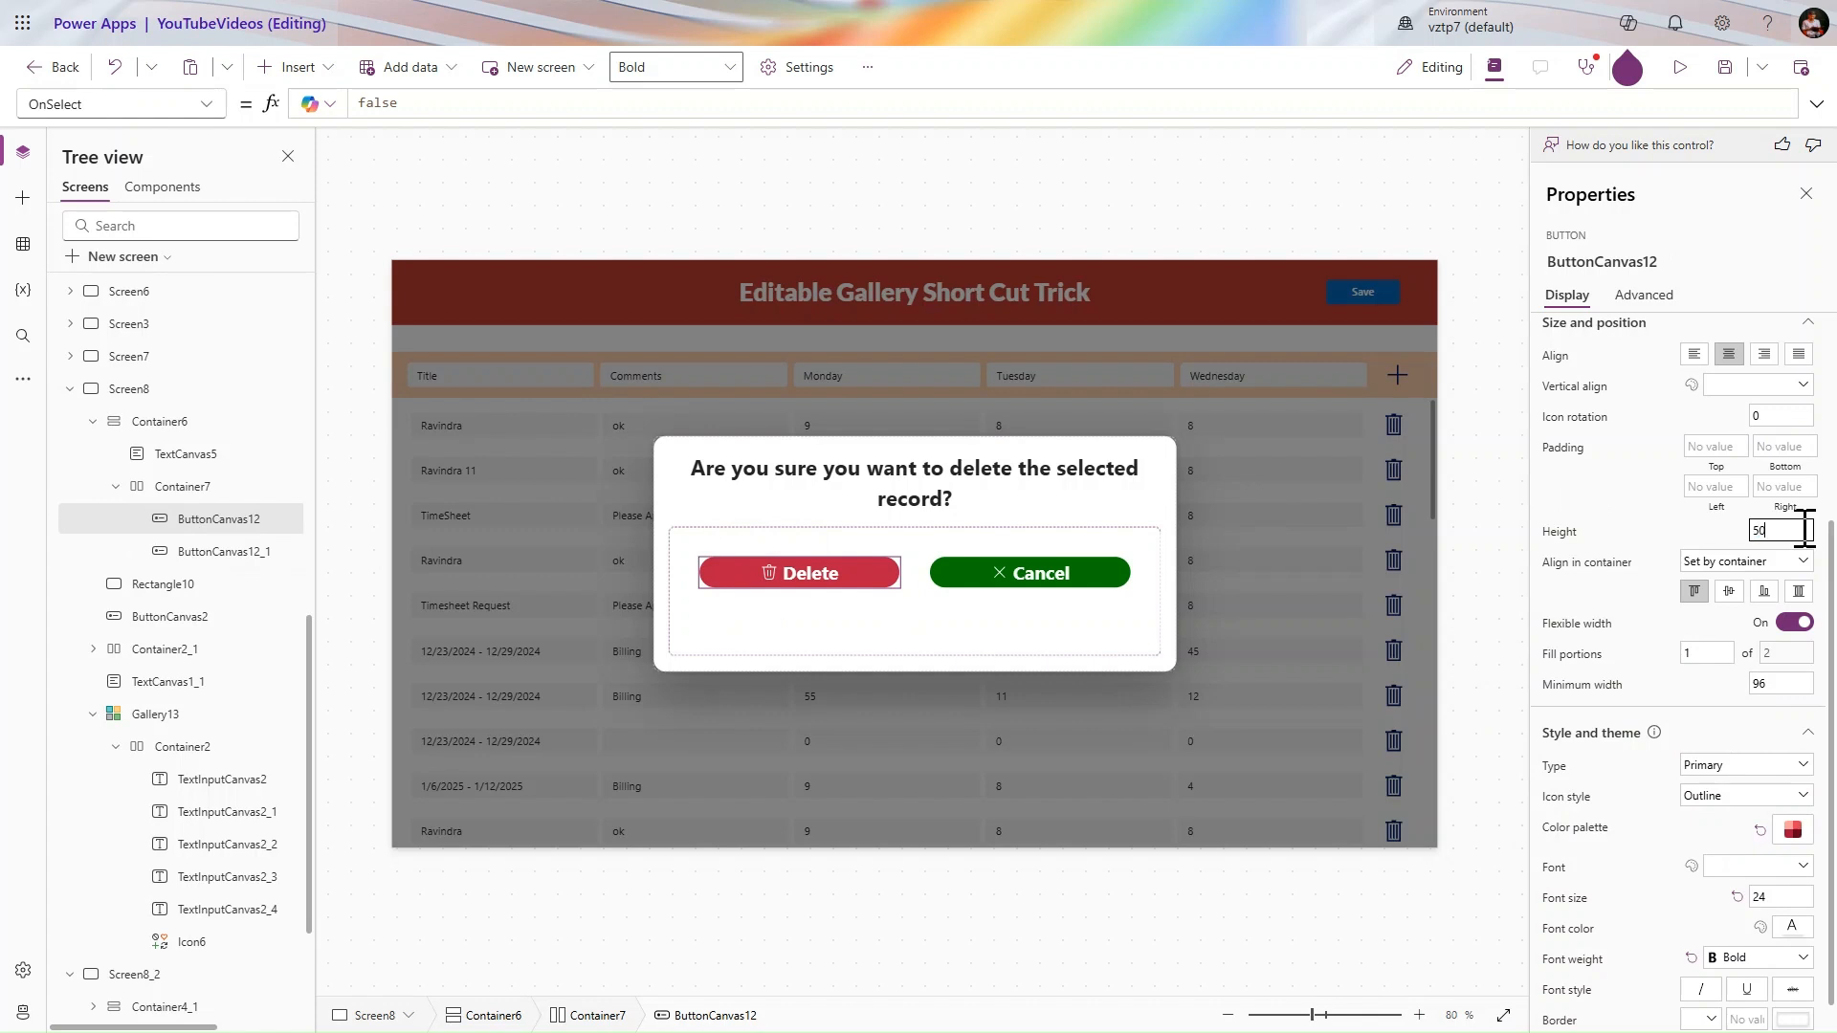
pyautogui.press('Tab')
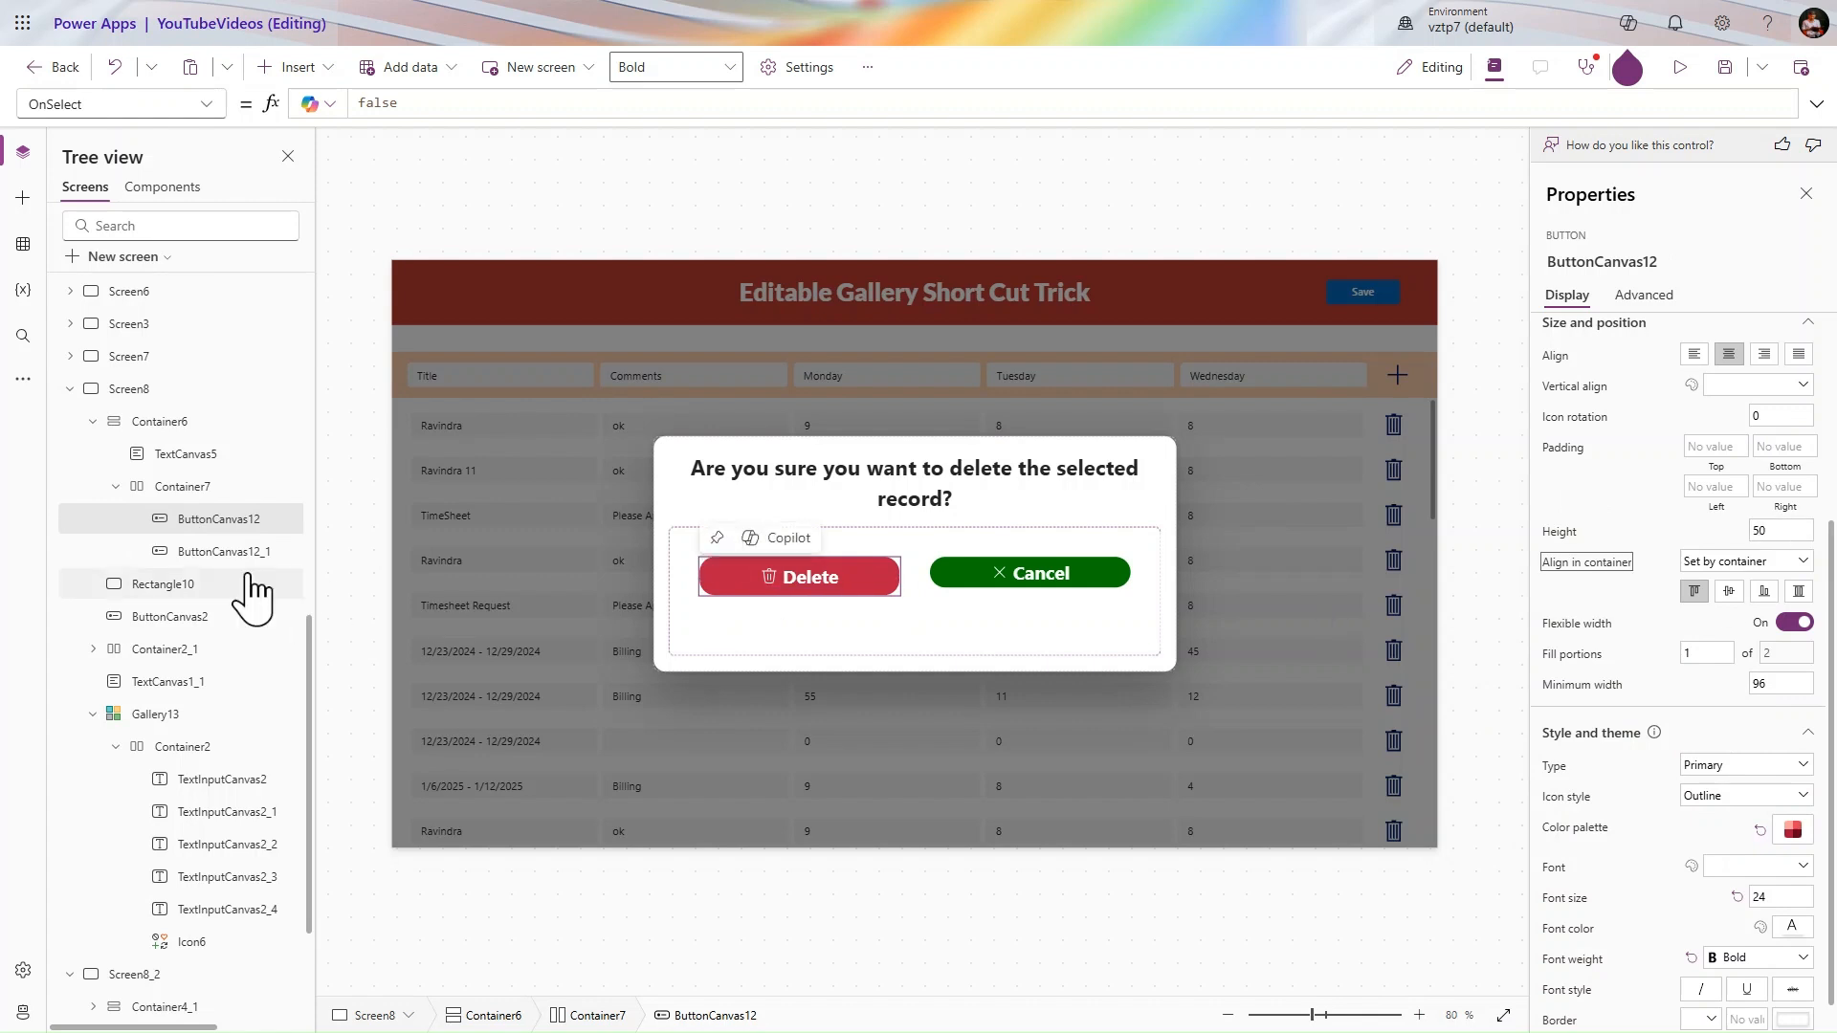
pyautogui.click(222, 553)
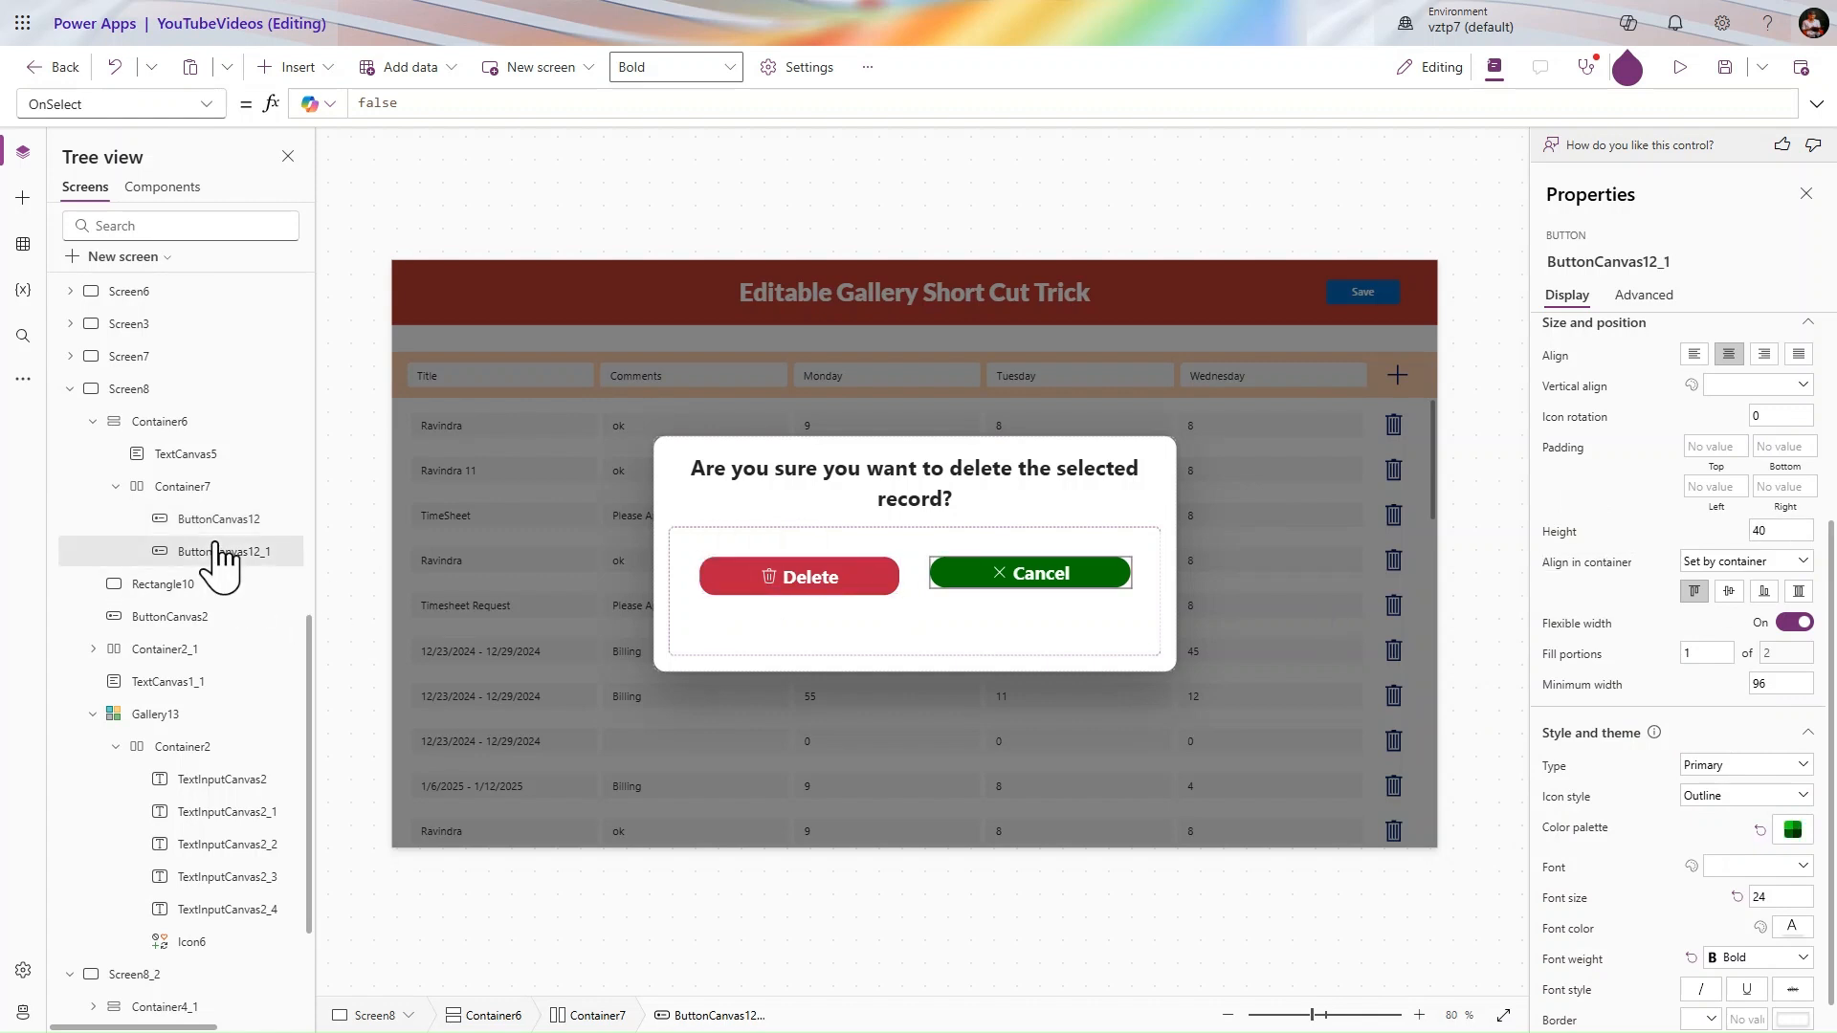
pyautogui.doubleClick(1777, 532)
pyautogui.press('Tab')
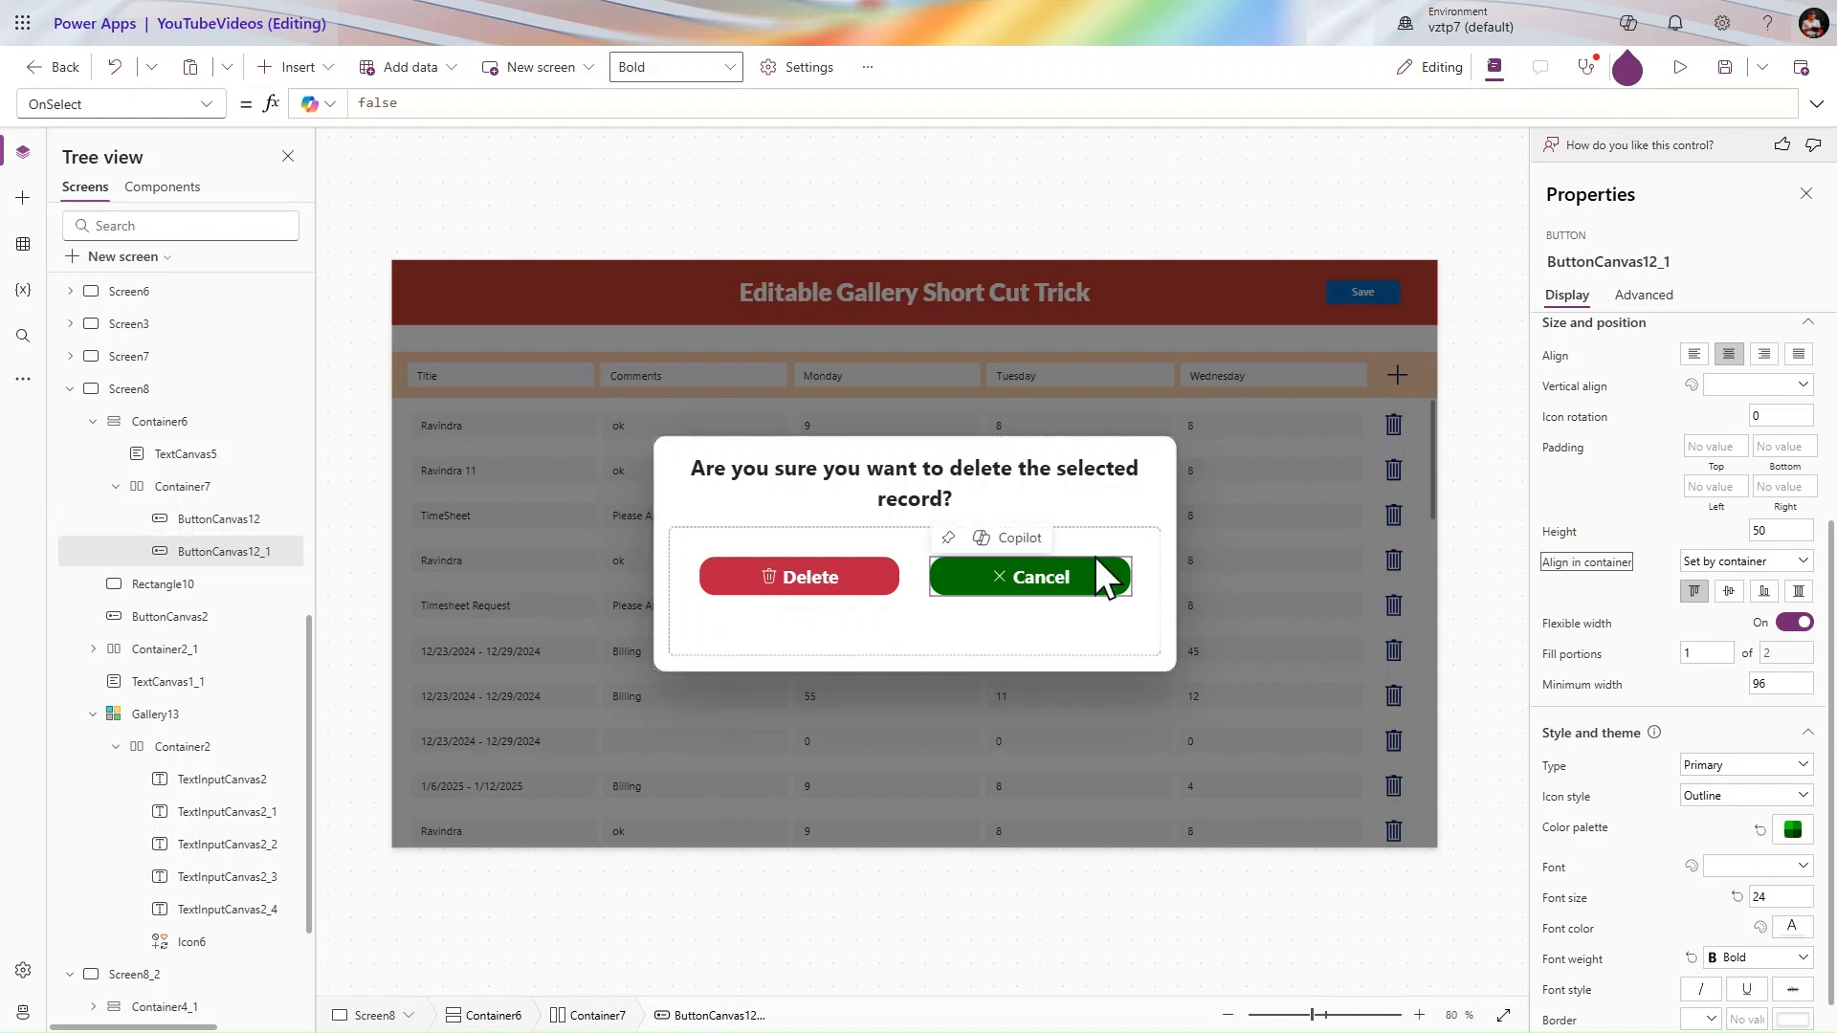
# - Set the Cancel button's OnSelect formula to UpdateContext({lclPopup:false})
pyautogui.doubleClick(444, 99)
pyautogui.press('BackSpace')
pyautogui.write('u')
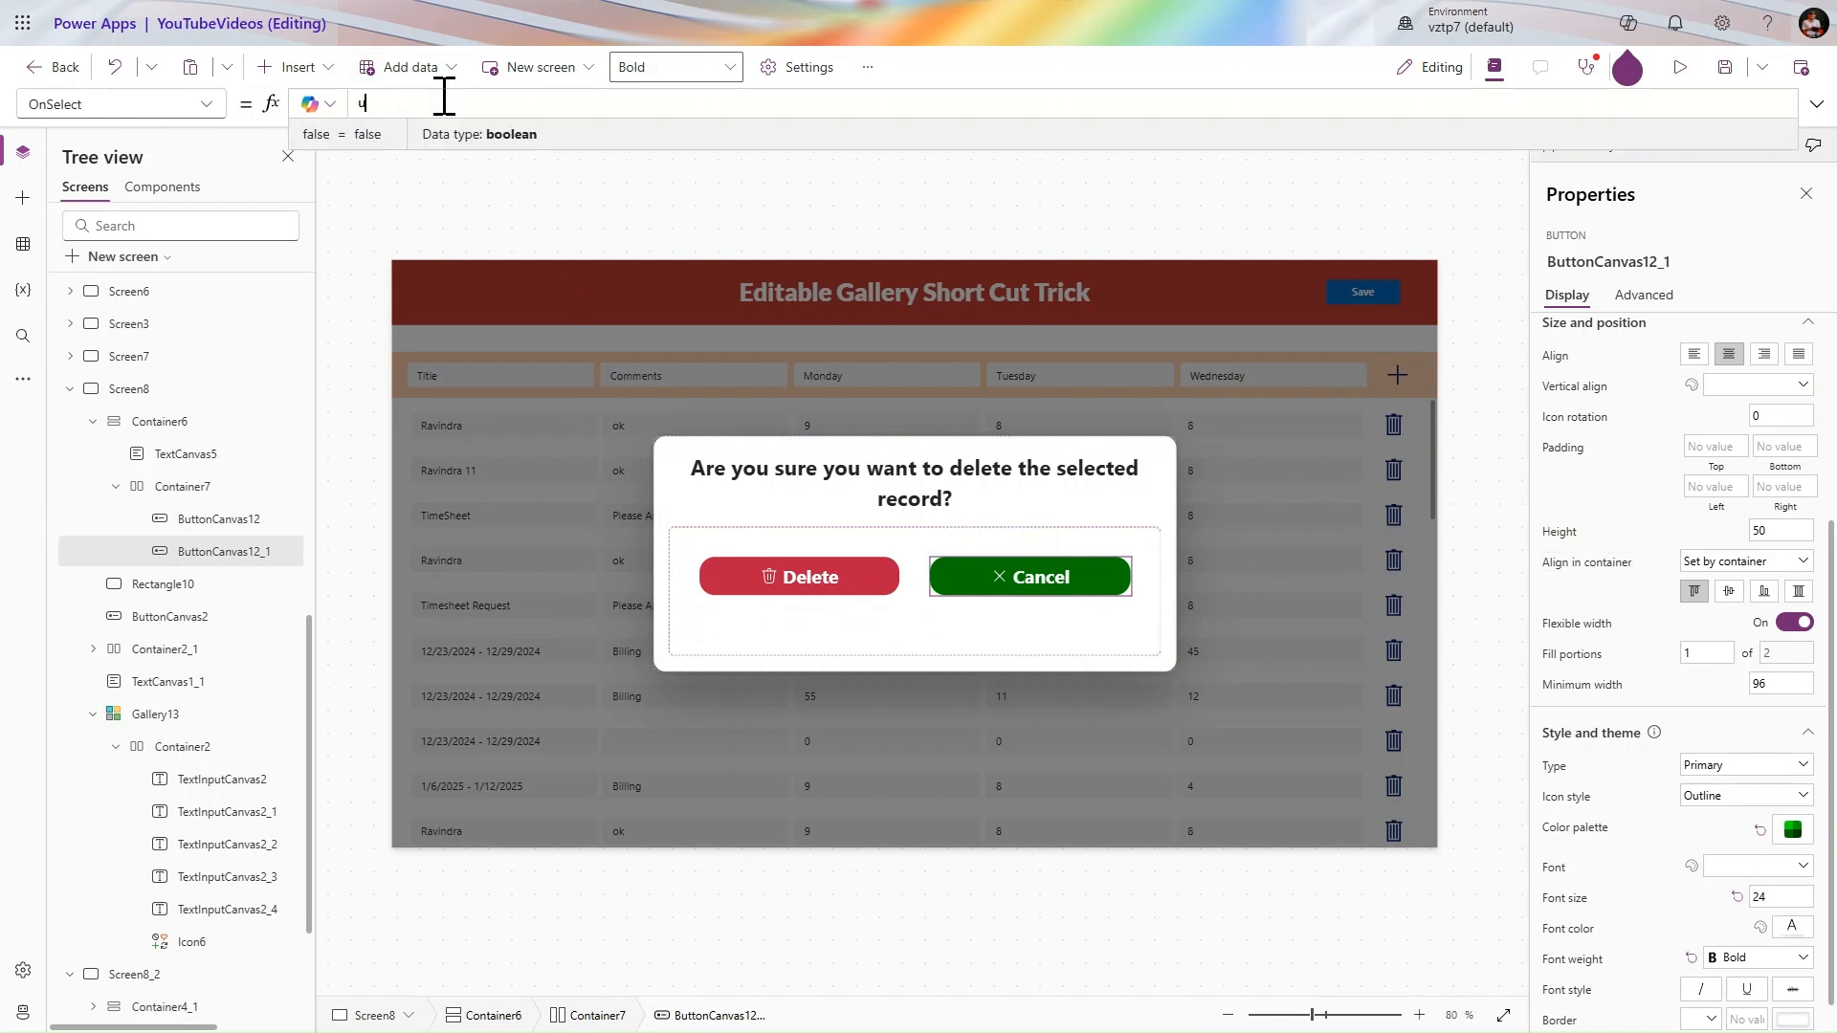
pyautogui.write('pda')
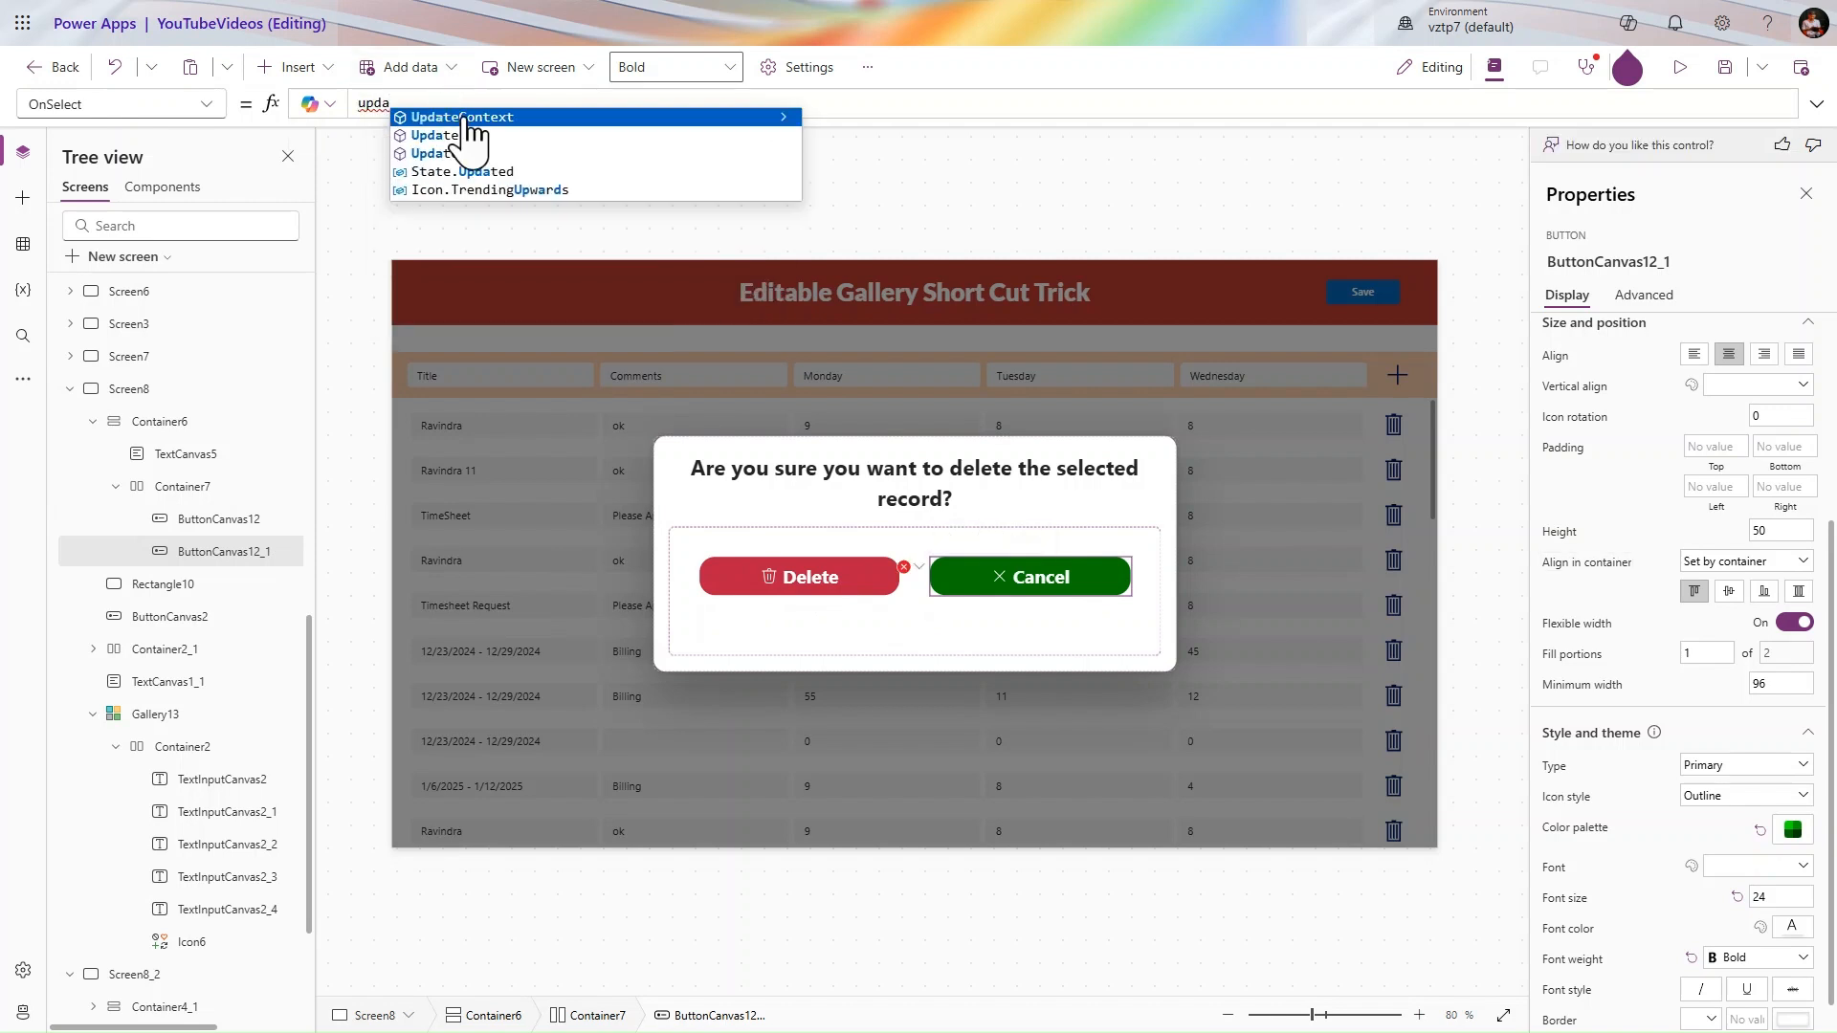
pyautogui.click(466, 118)
pyautogui.write('{')
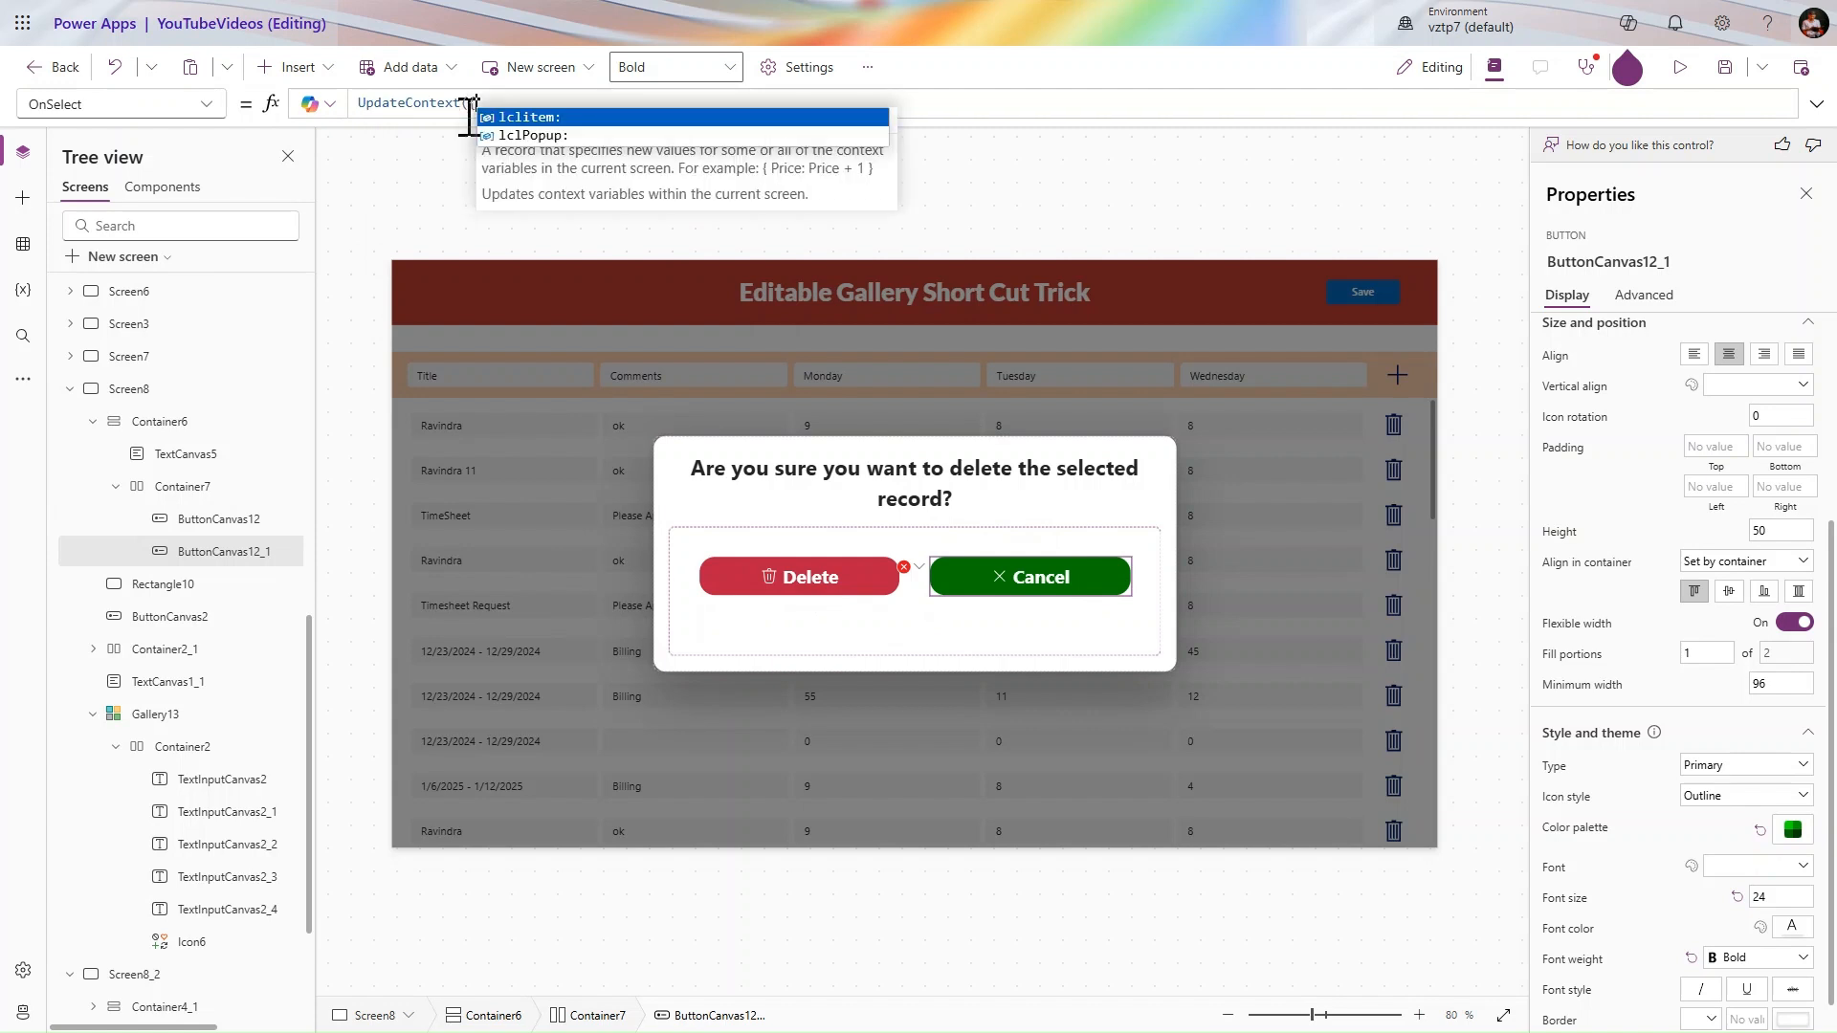
pyautogui.click(567, 136)
pyautogui.write('fa')
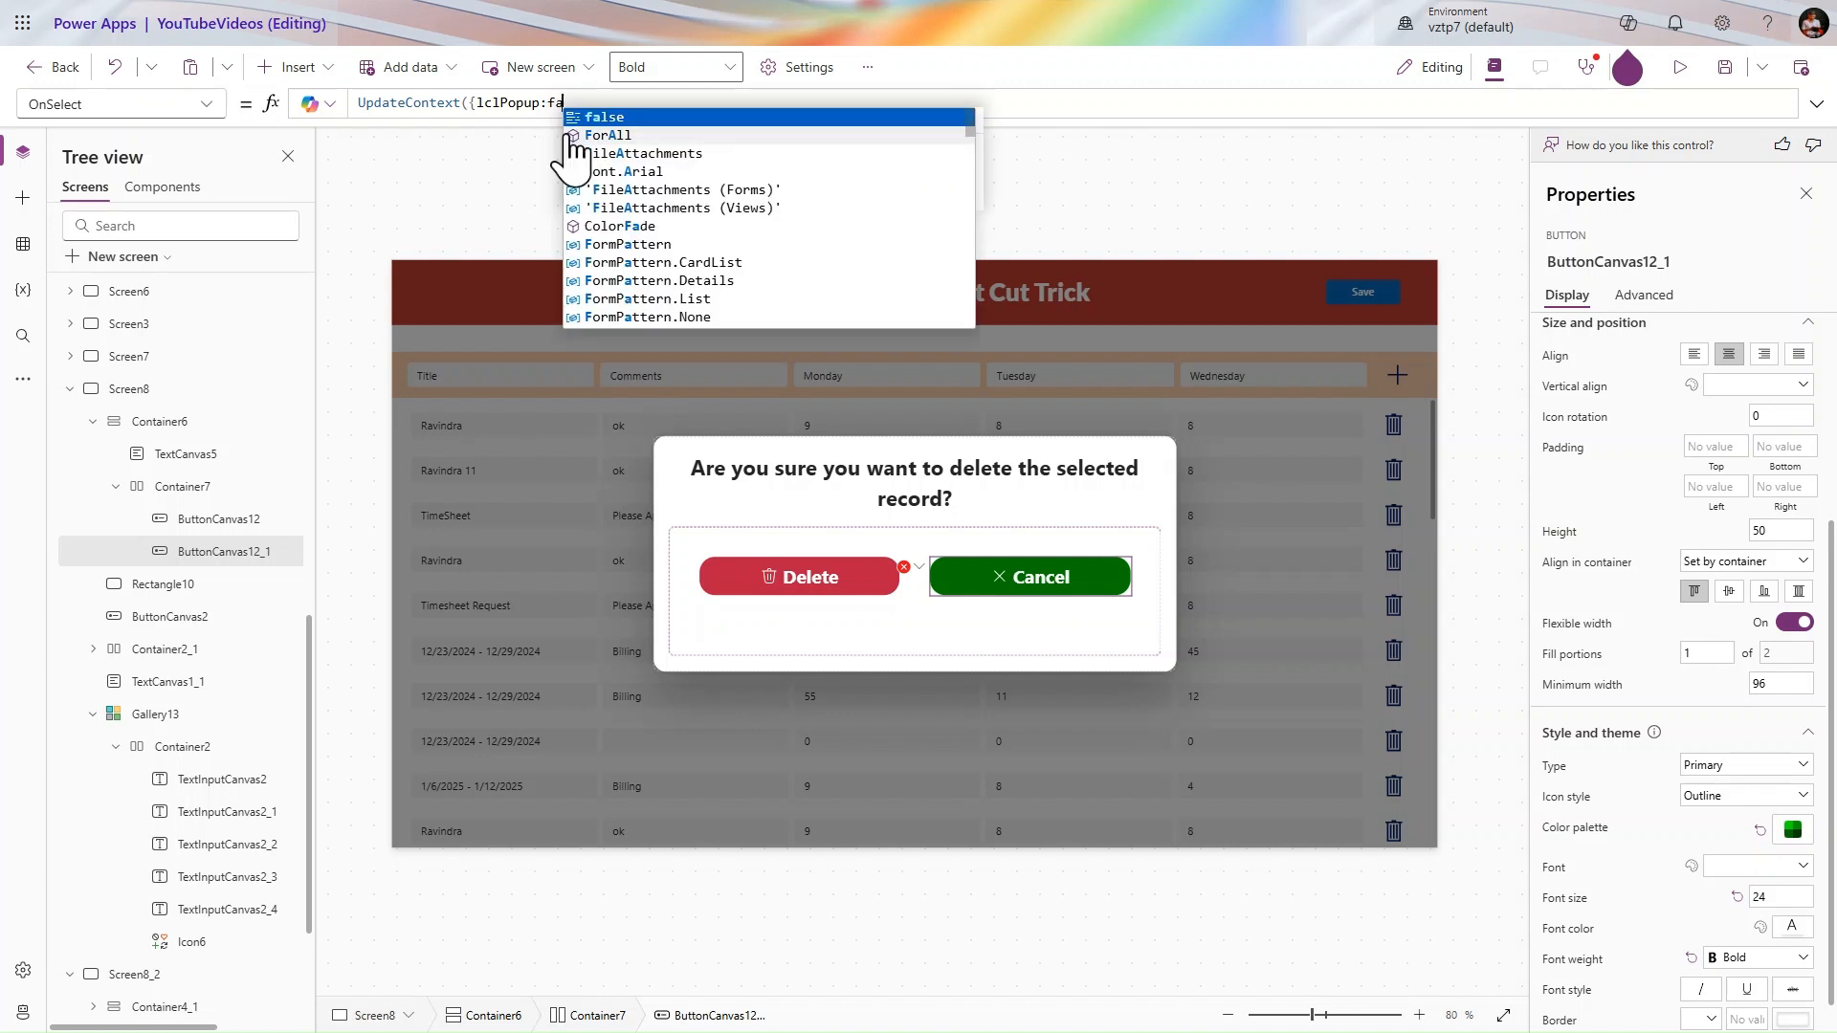
pyautogui.click(607, 117)
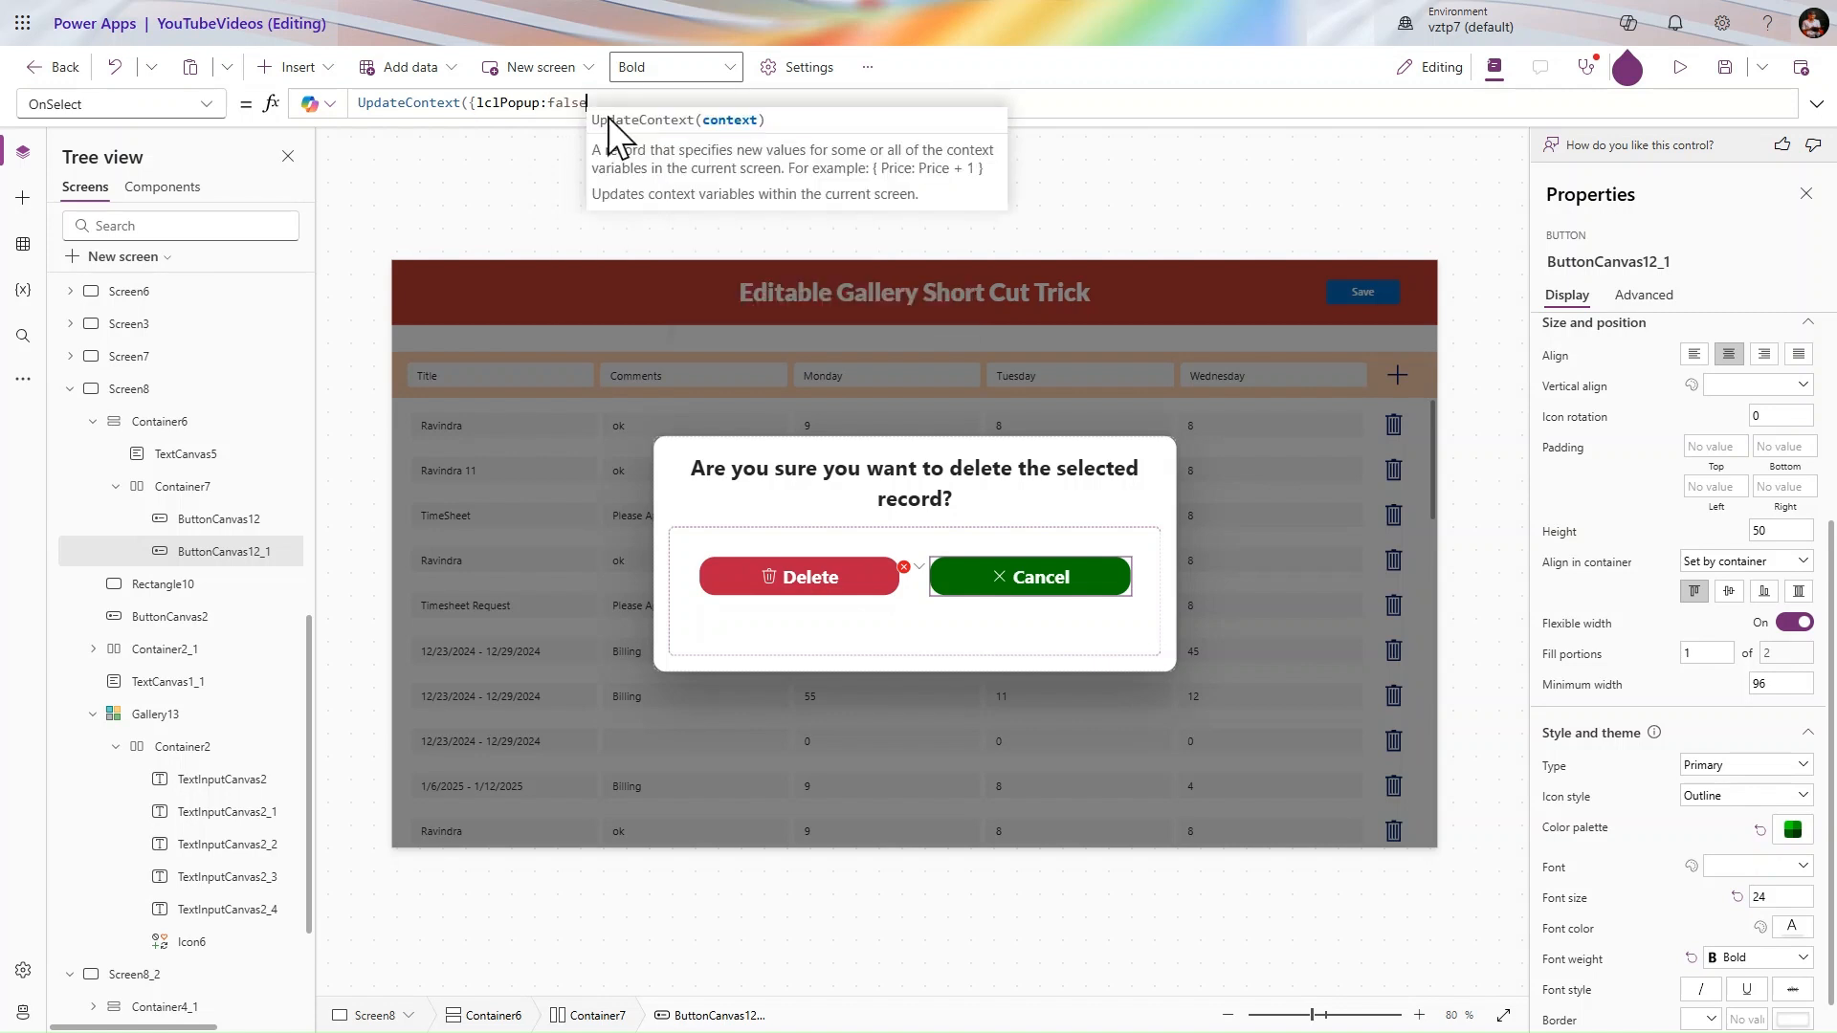
pyautogui.write('})')
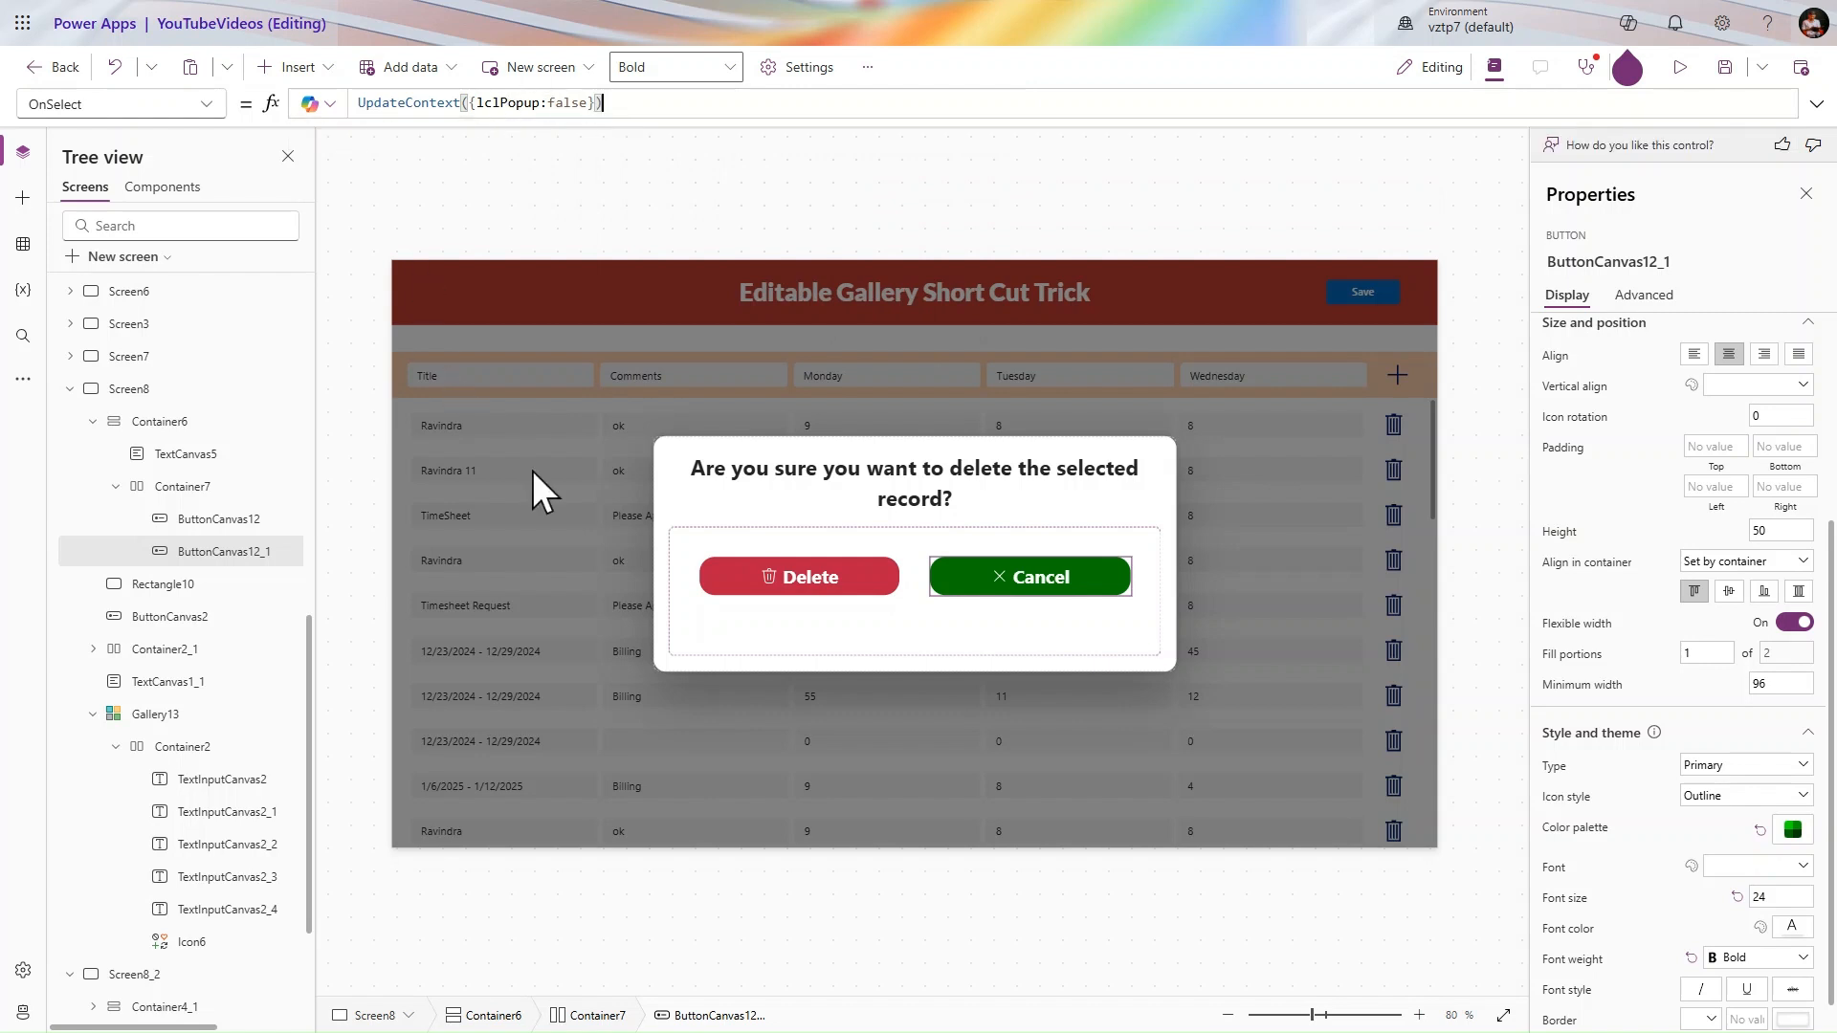
# - Replace the Delete button's OnSelect formula with Remove(TimeEntries,lclitem); to delete the selected record
pyautogui.click(829, 590)
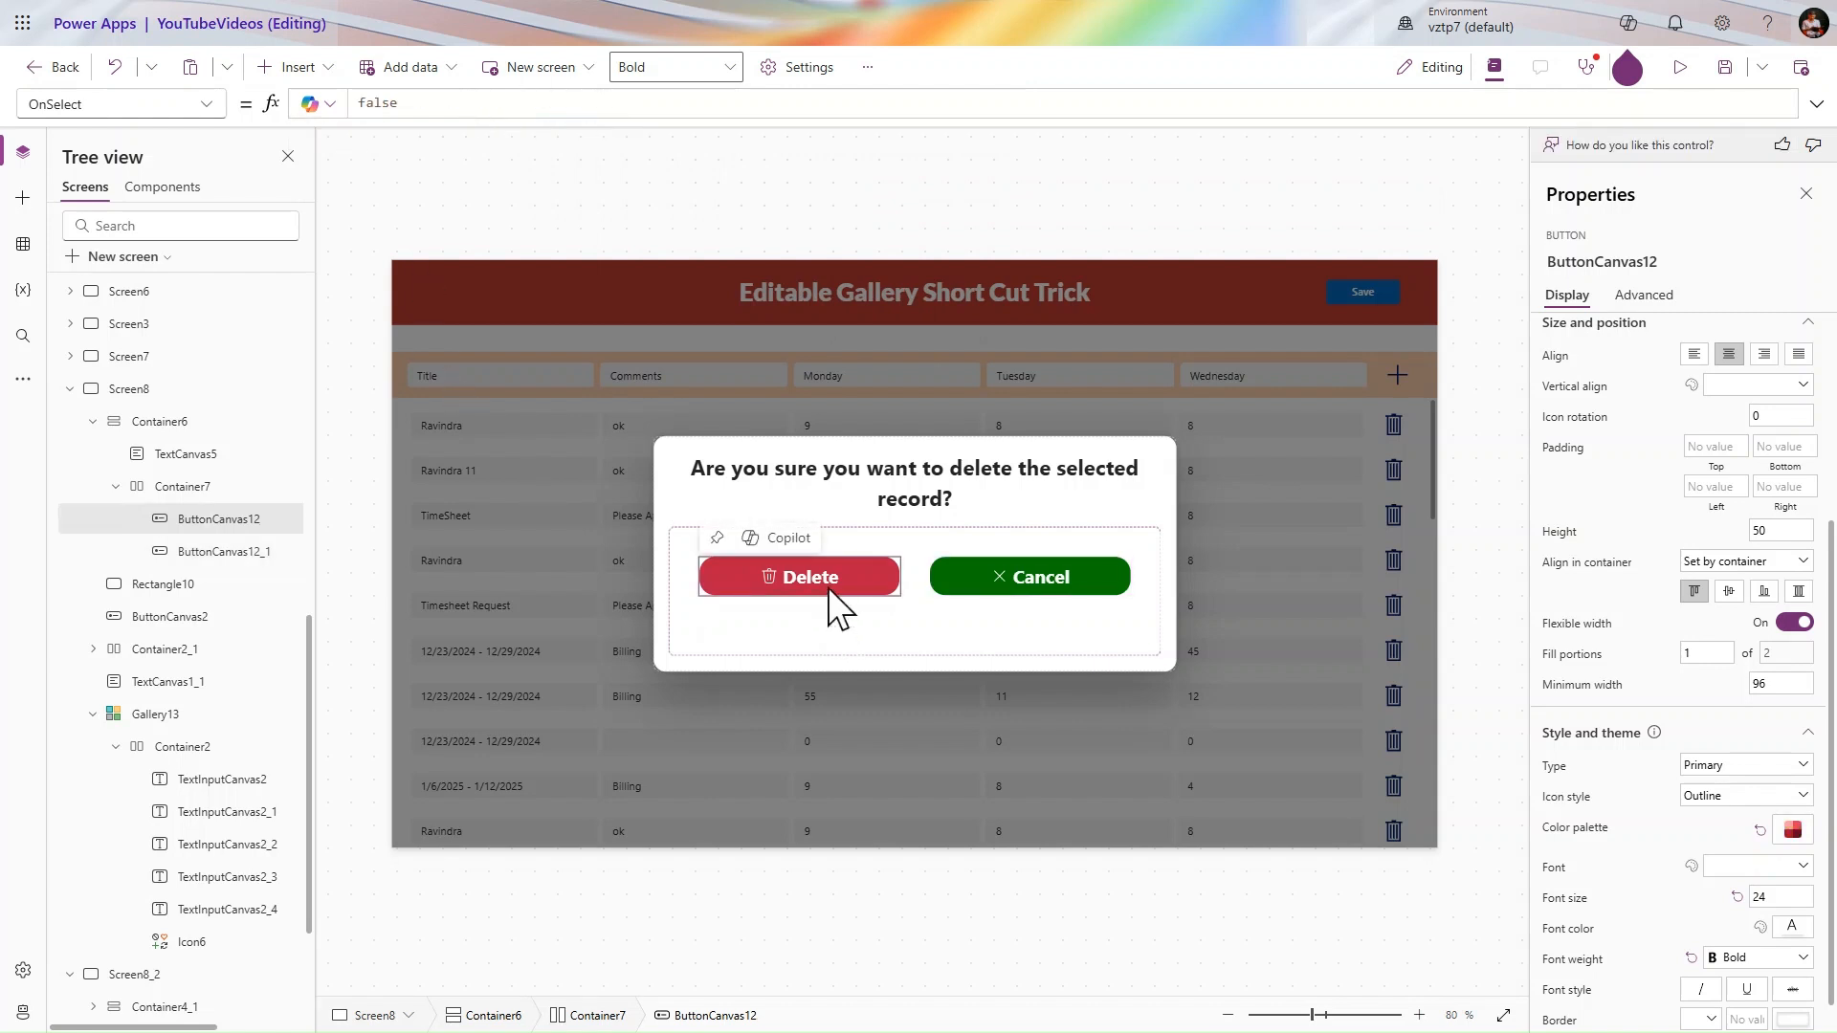
pyautogui.doubleClick(469, 99)
pyautogui.press('BackSpace')
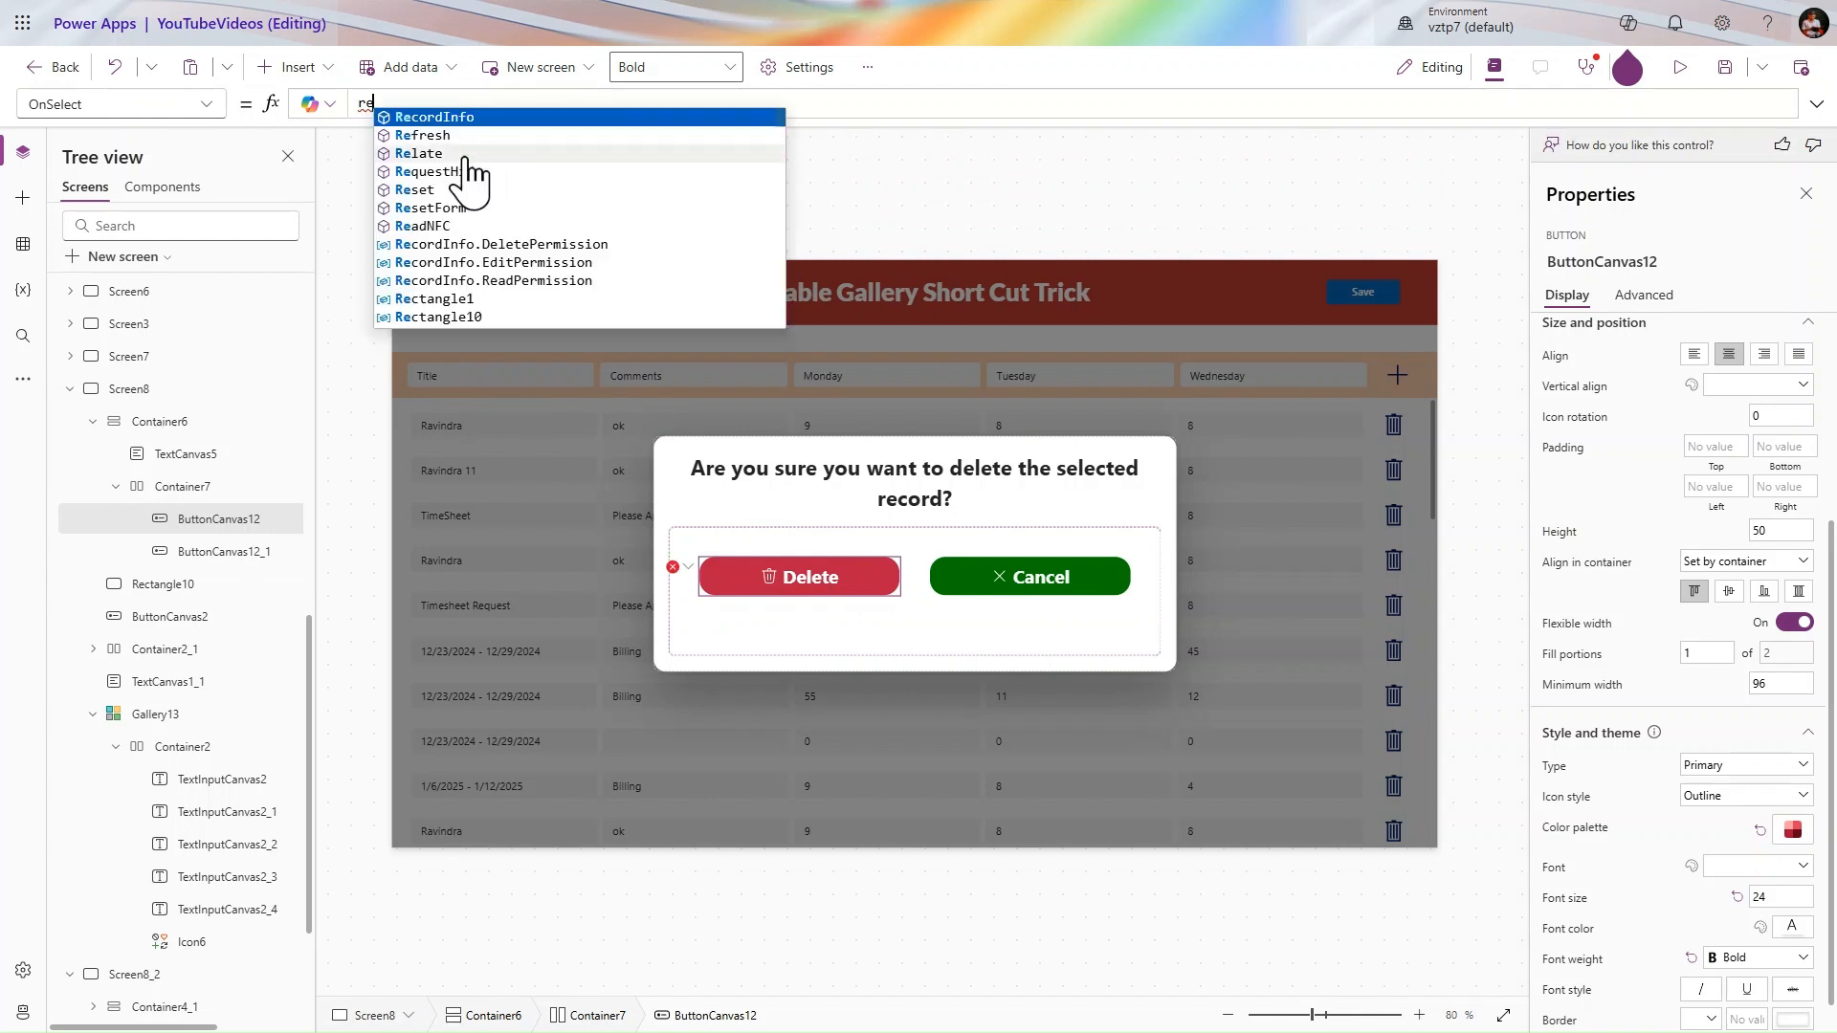
pyautogui.write('remo')
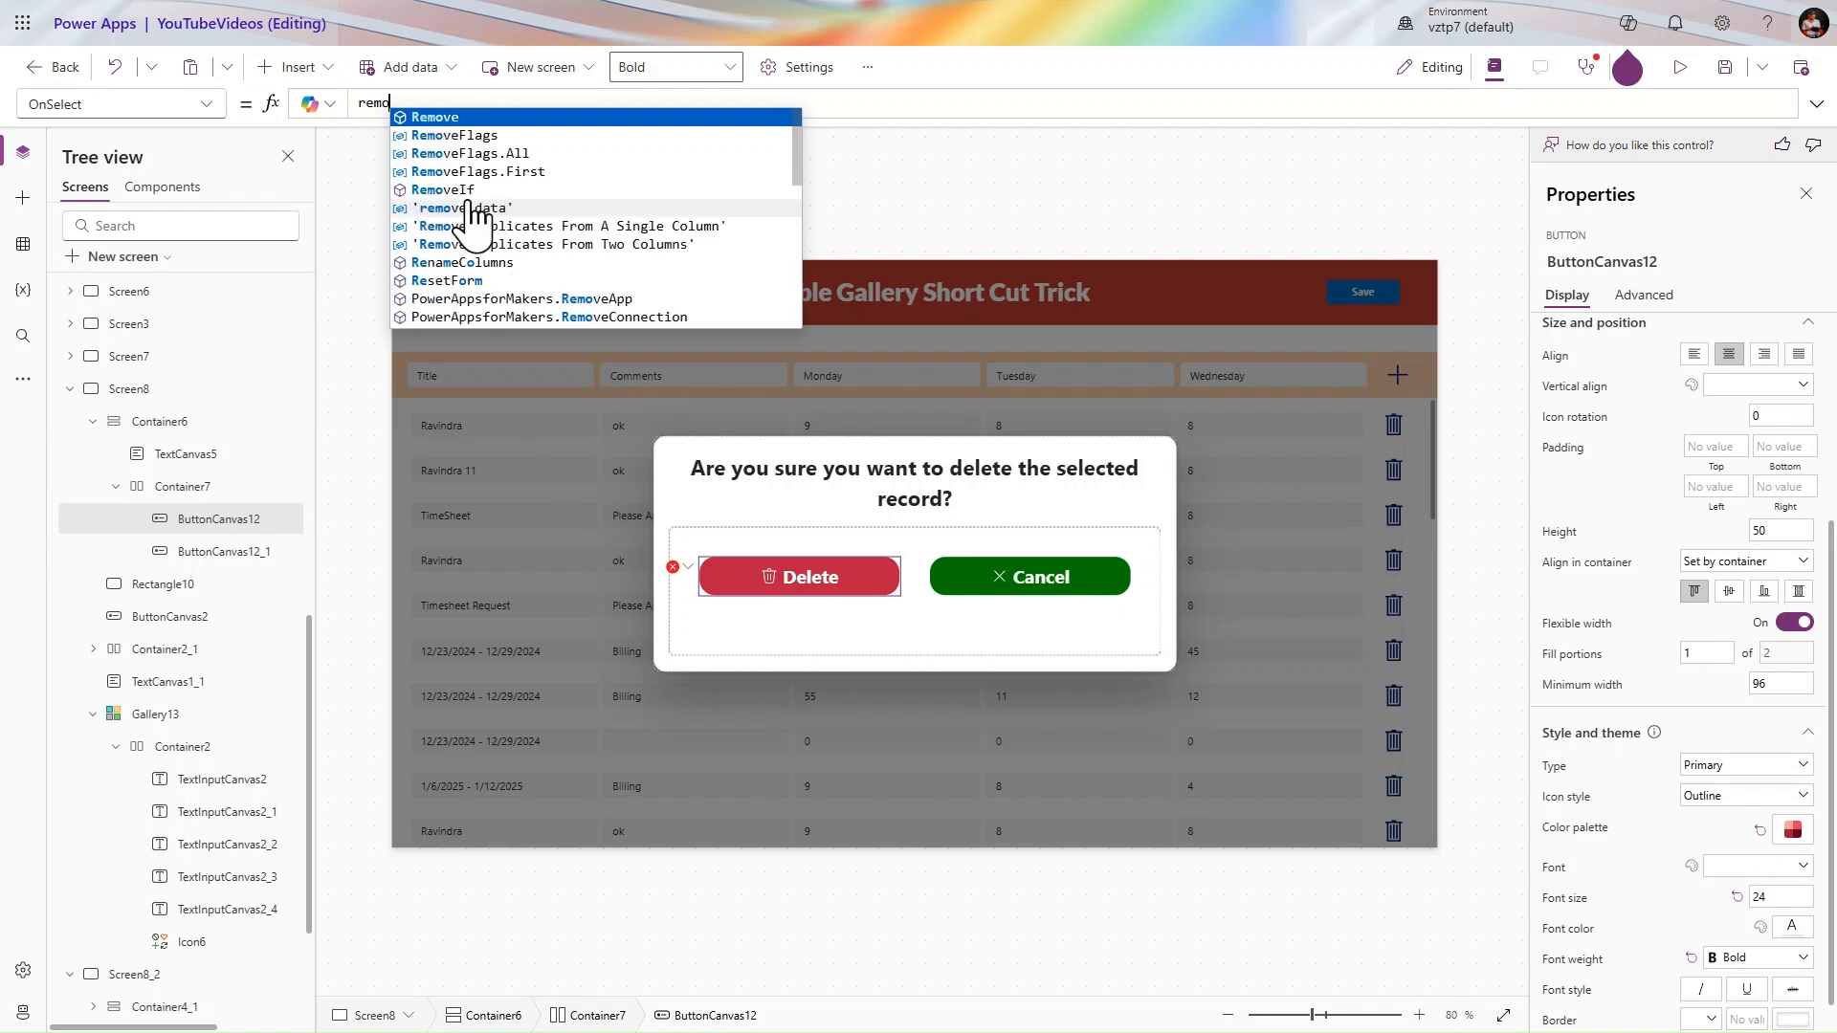
pyautogui.click(501, 118)
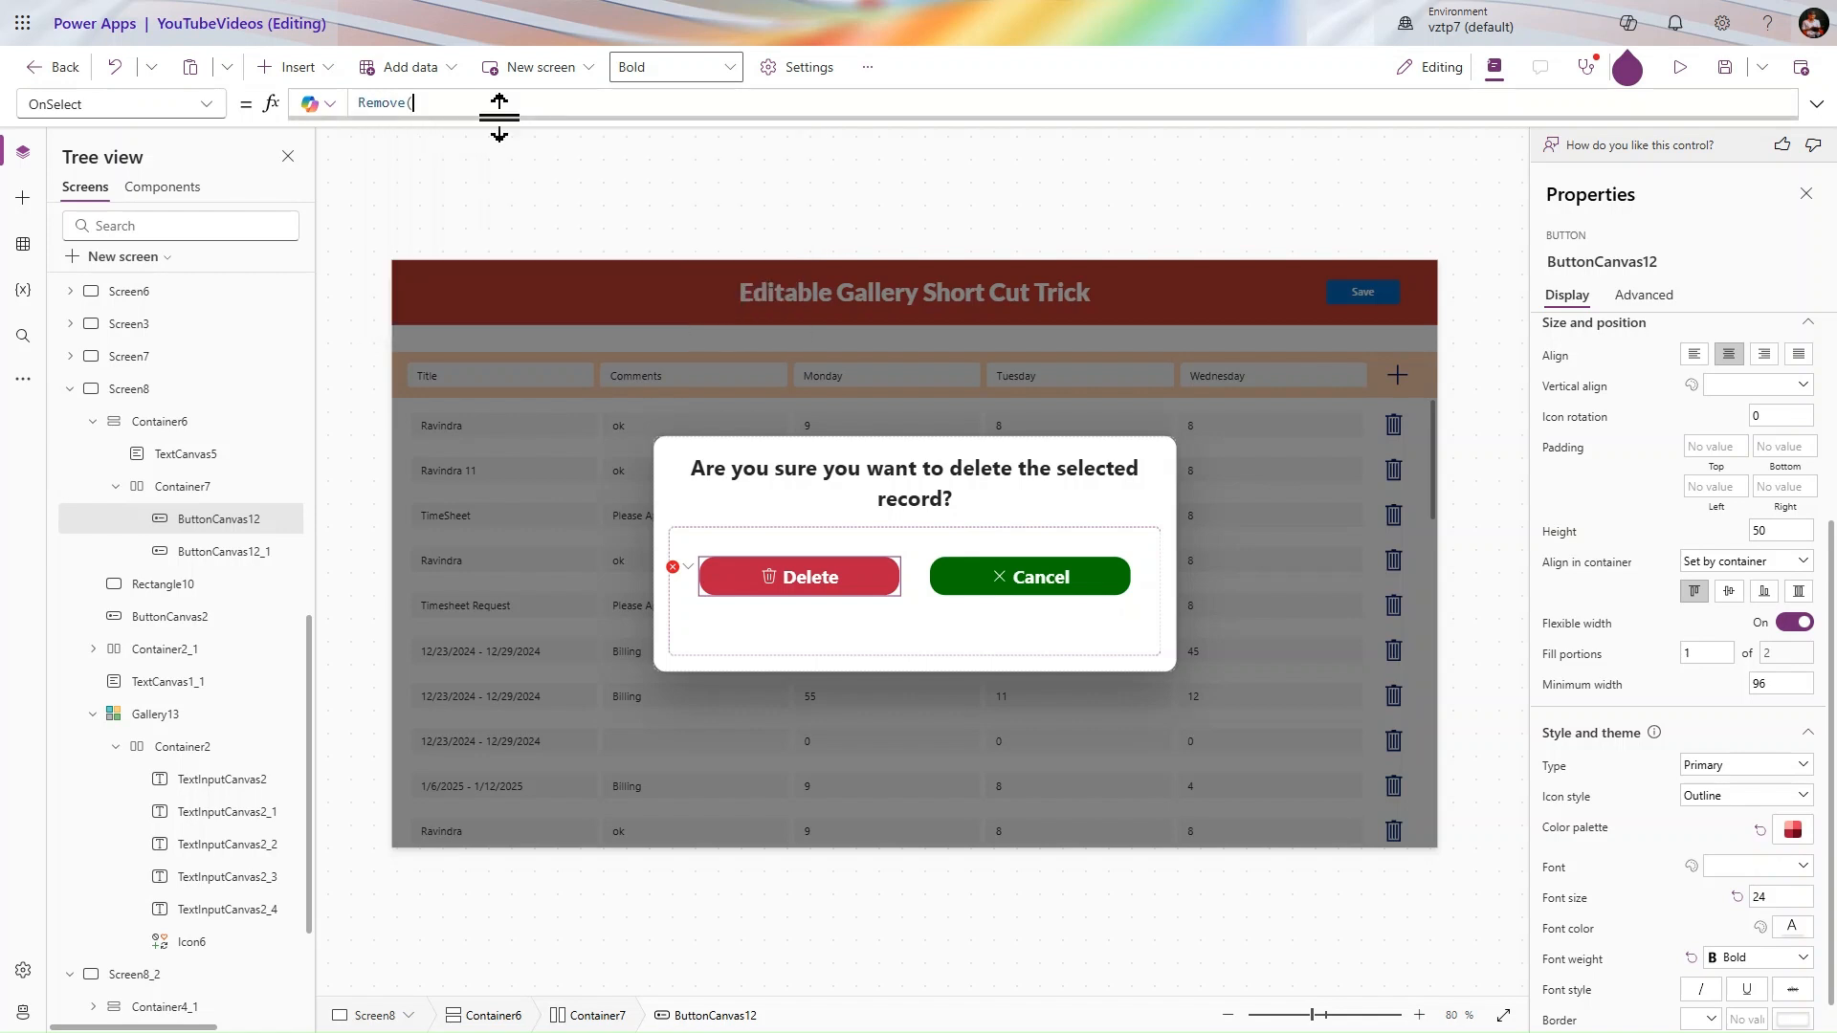
pyautogui.write('t')
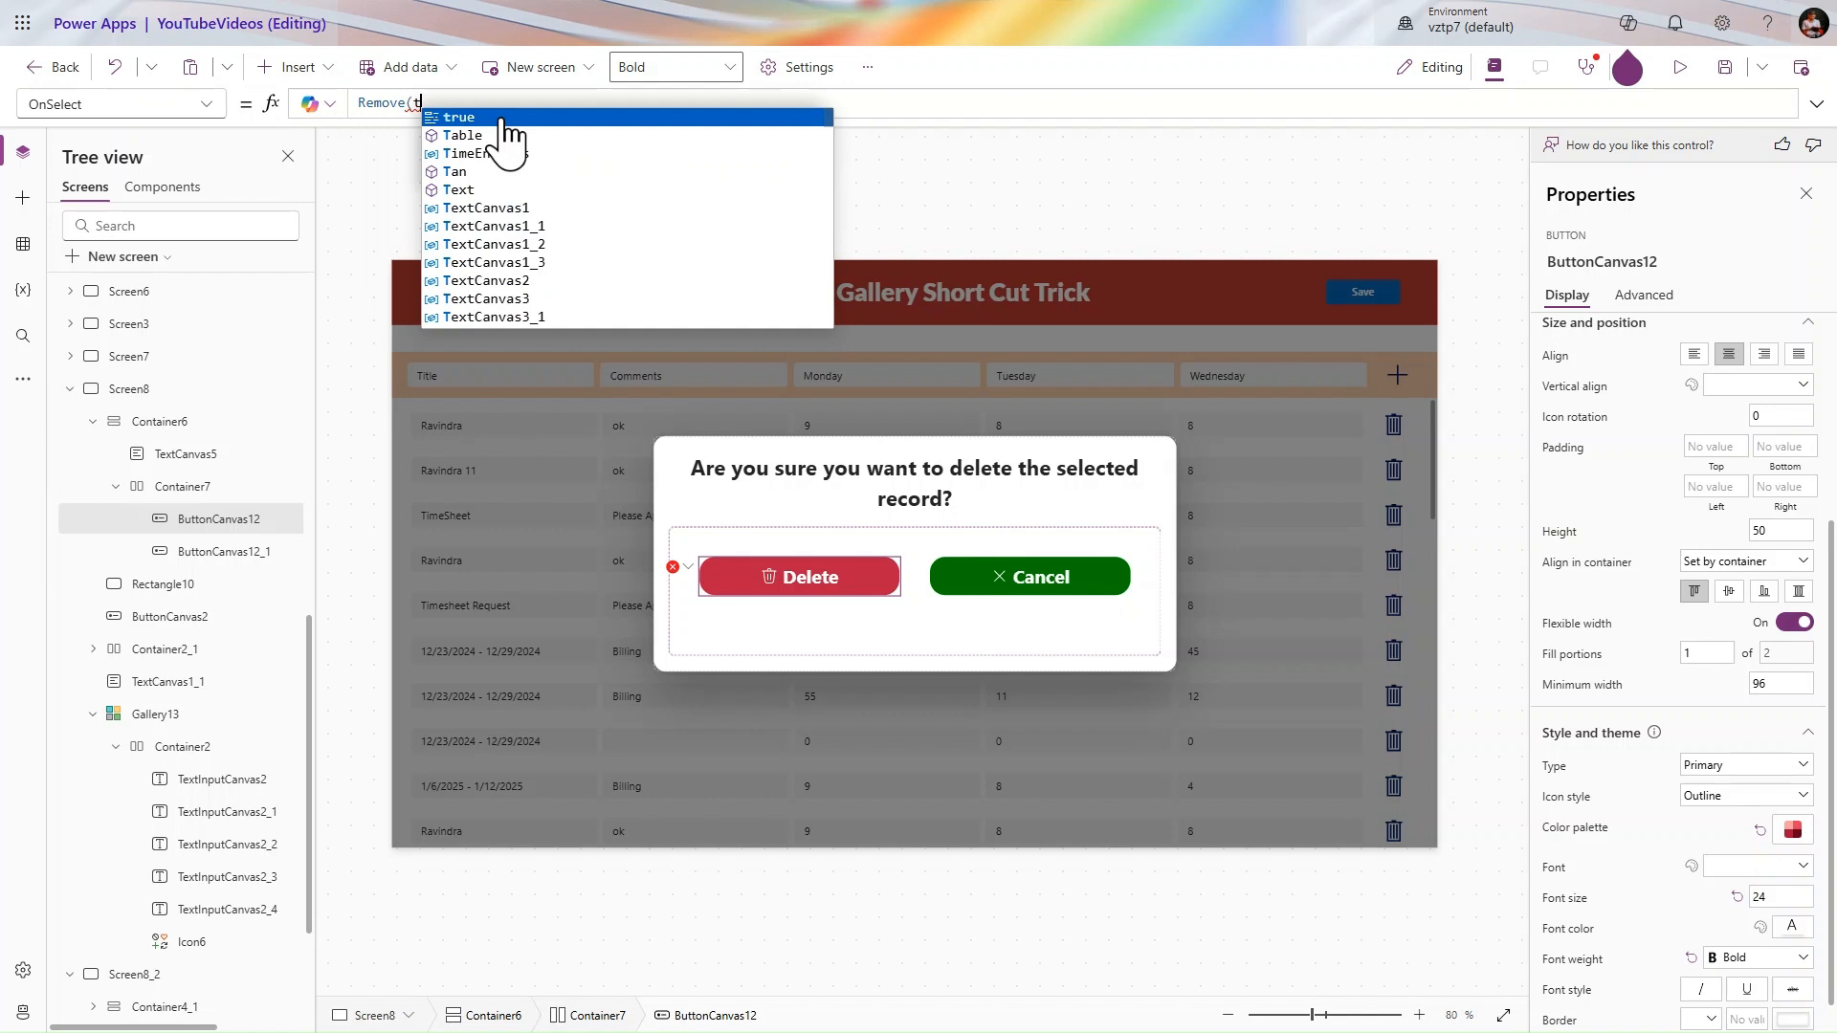
pyautogui.click(511, 153)
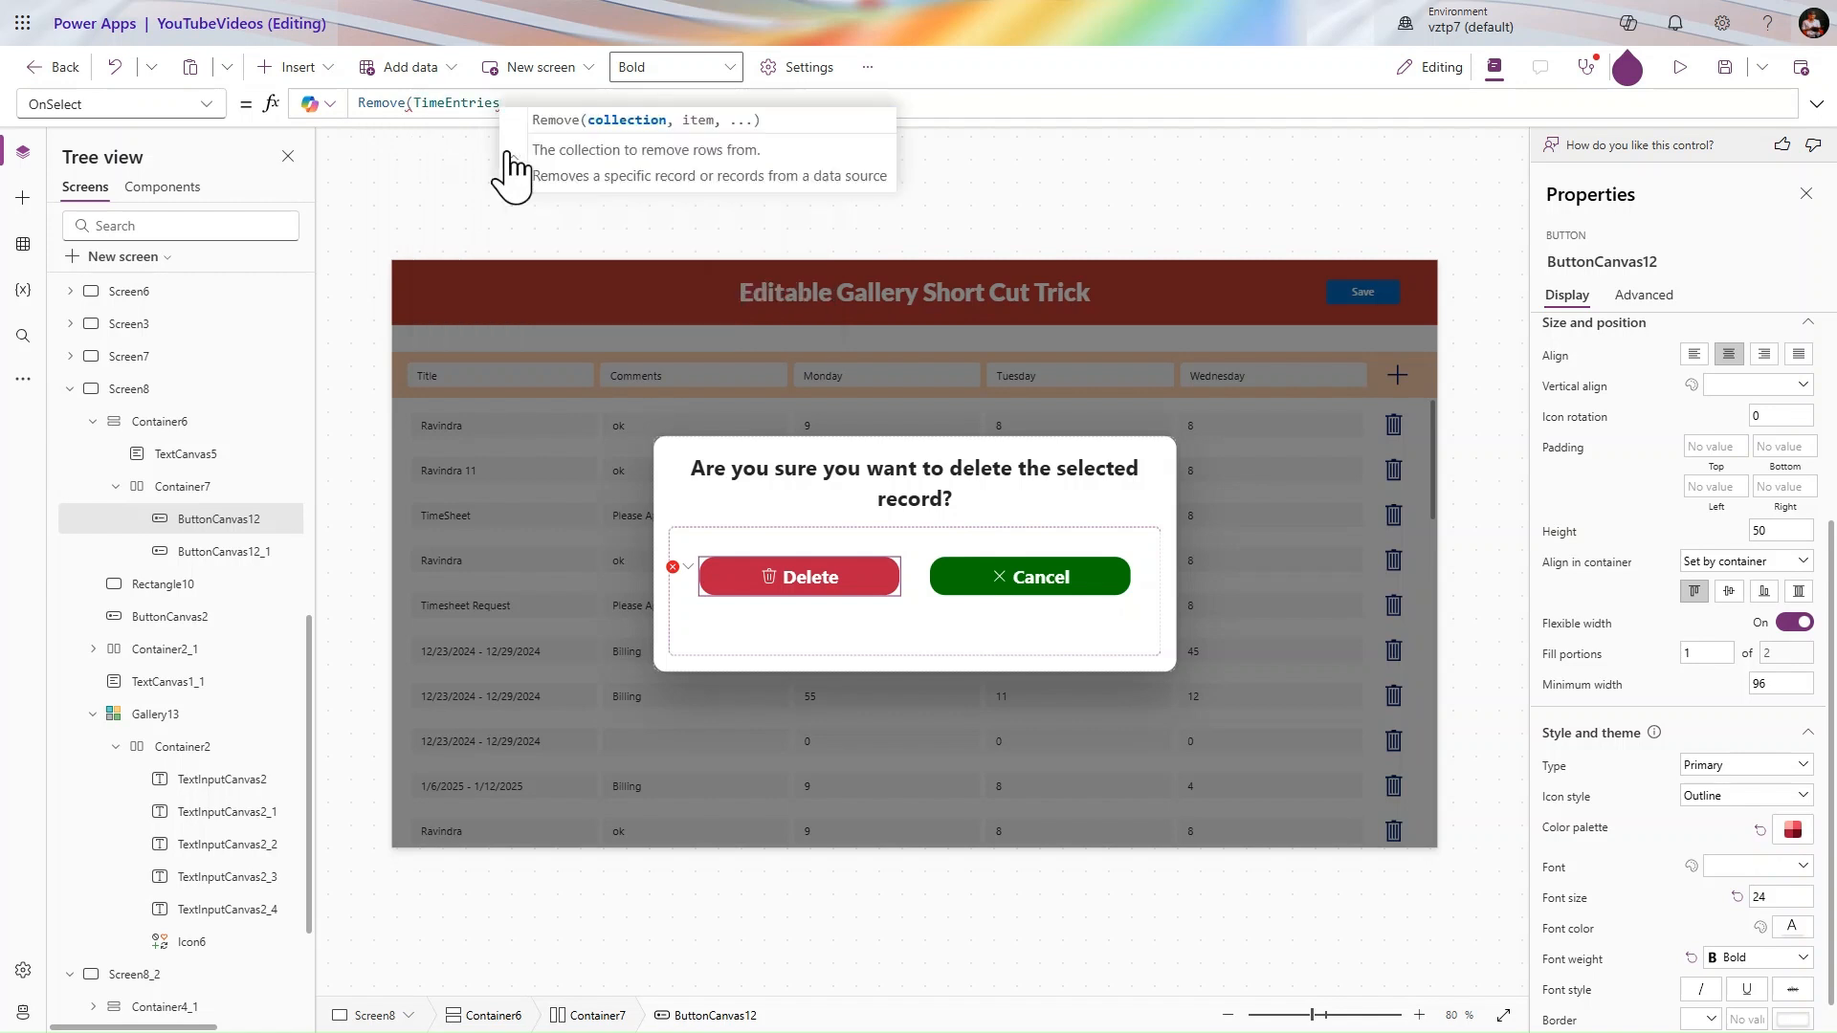
pyautogui.write(',')
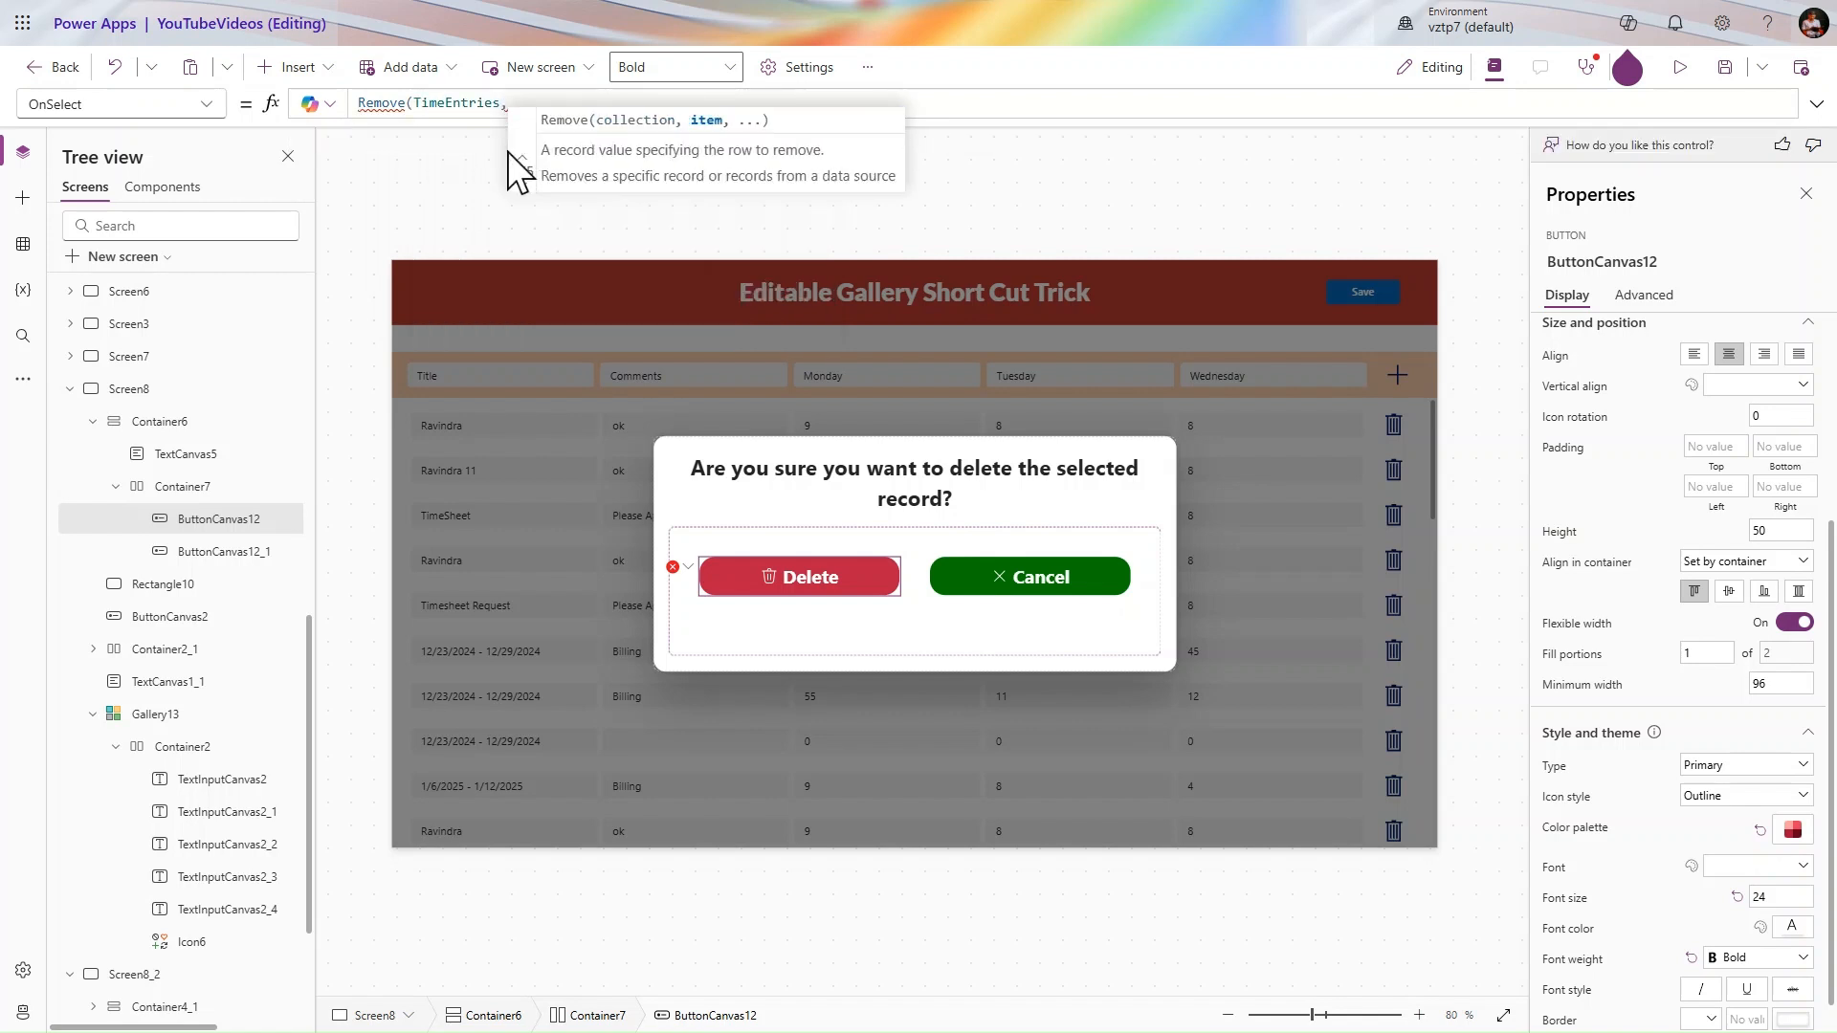
pyautogui.write('lcl')
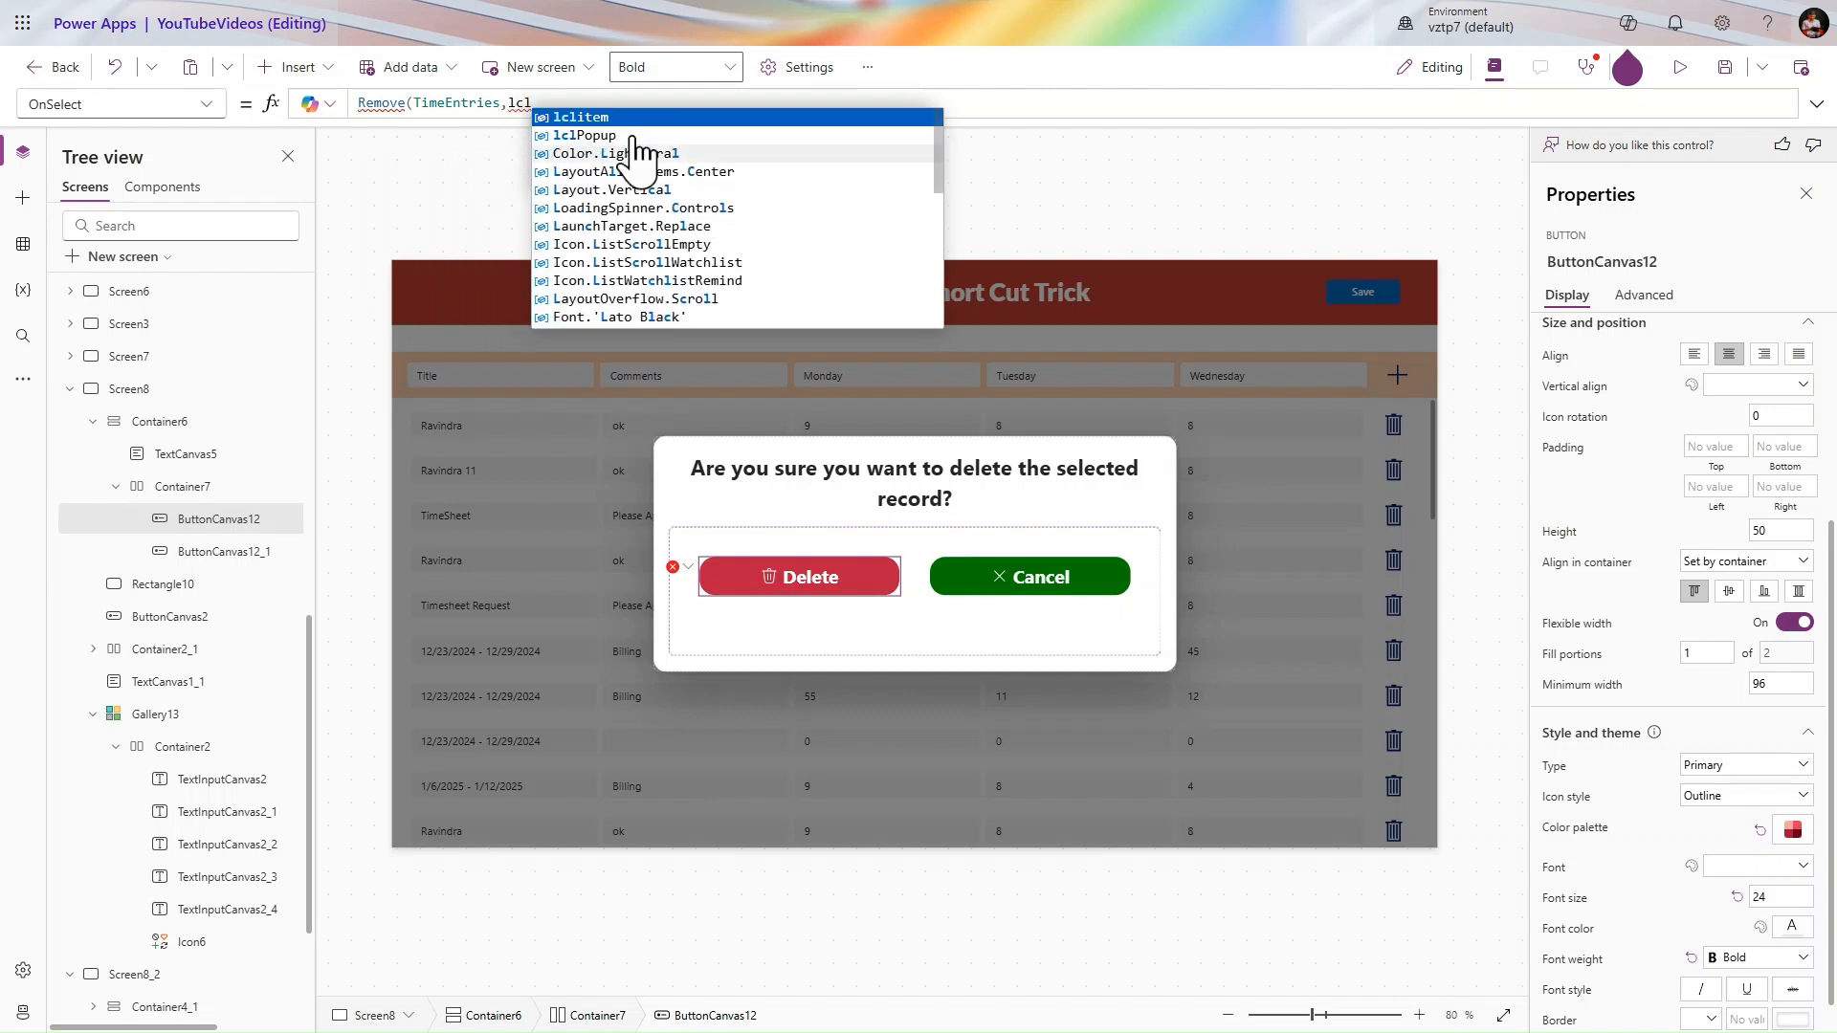
pyautogui.click(633, 119)
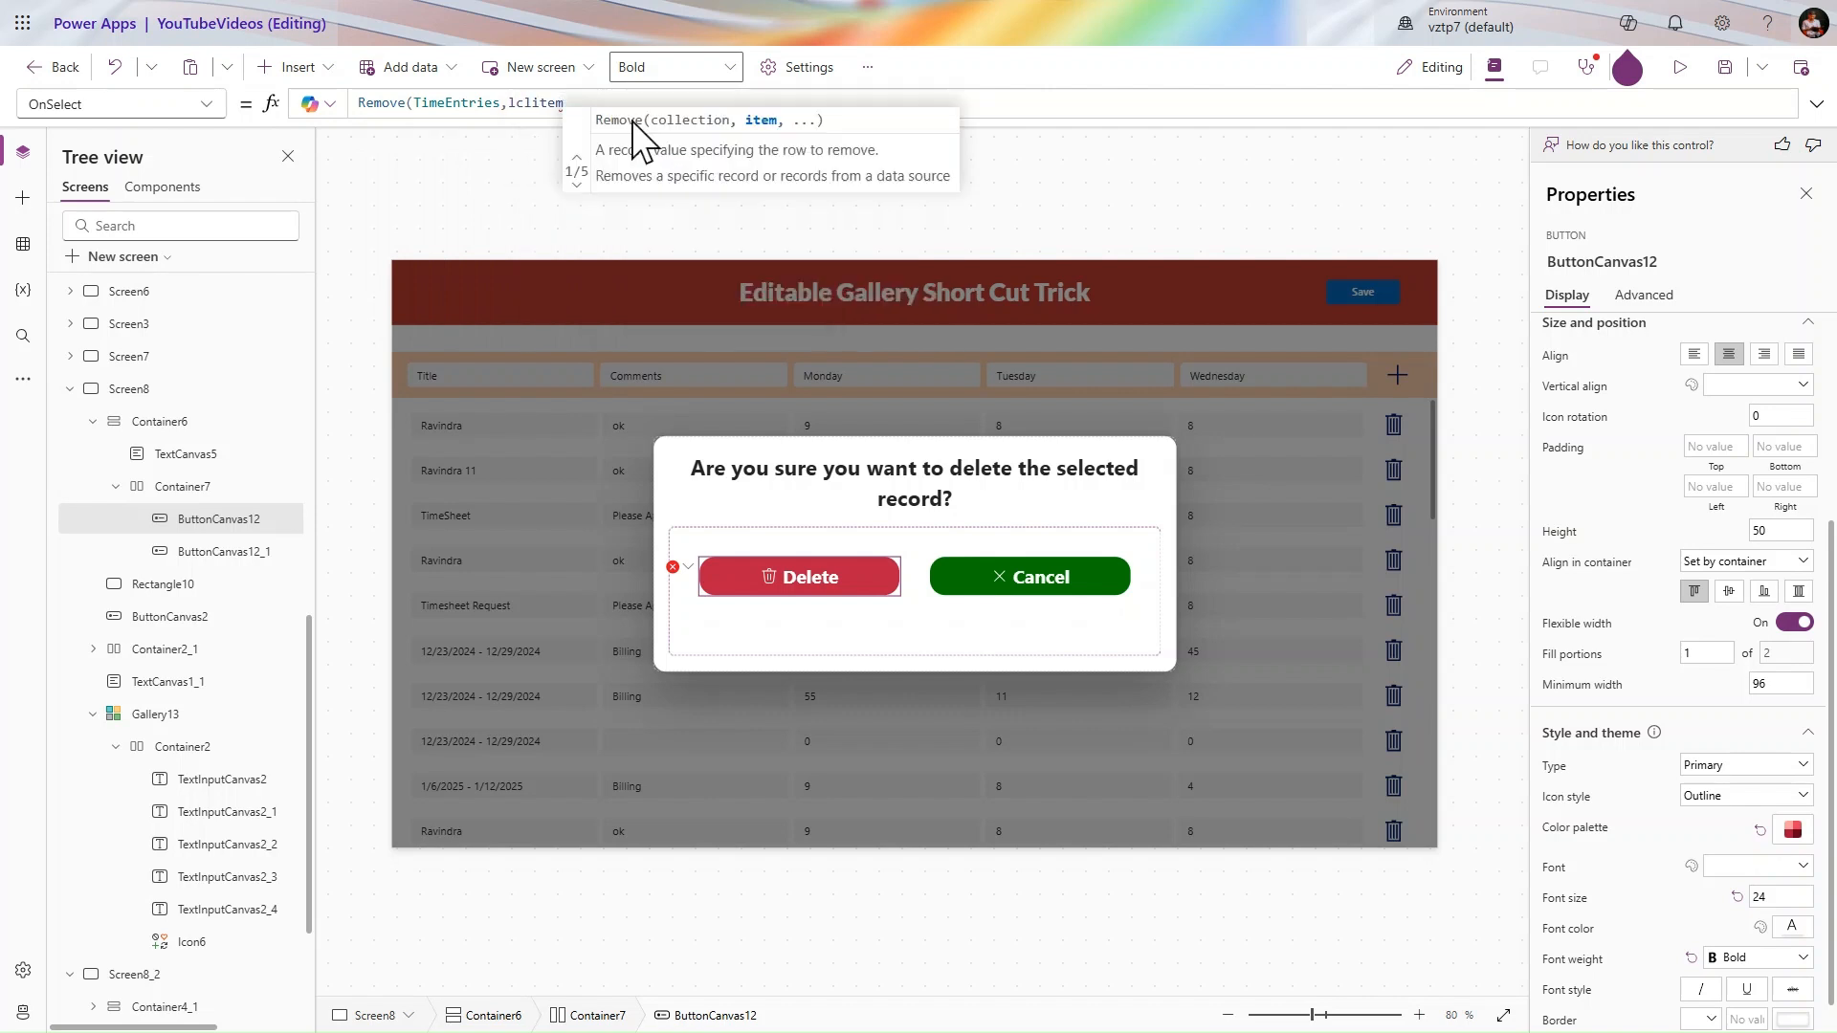
pyautogui.write(');')
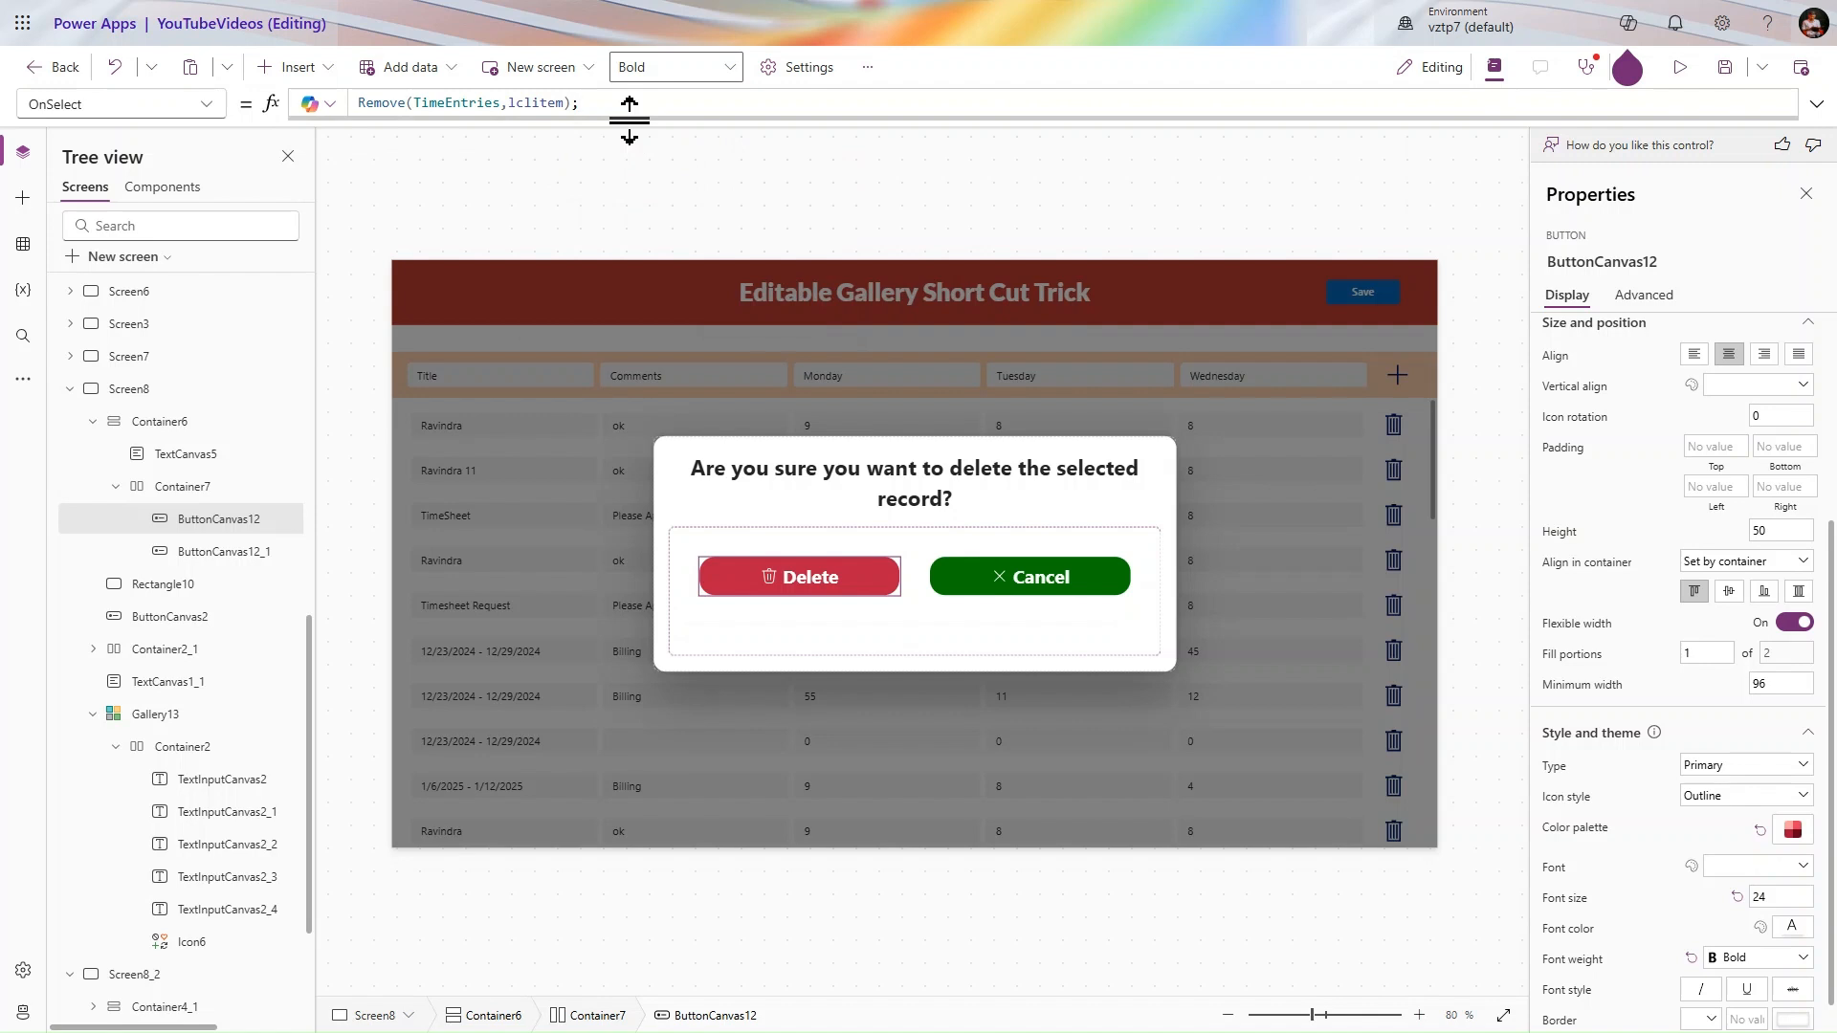
# - Append Notify("Your Record Deleted Successfully",NotificationType.Success,2000); to the Delete button's OnSelect formula
pyautogui.write('notif')
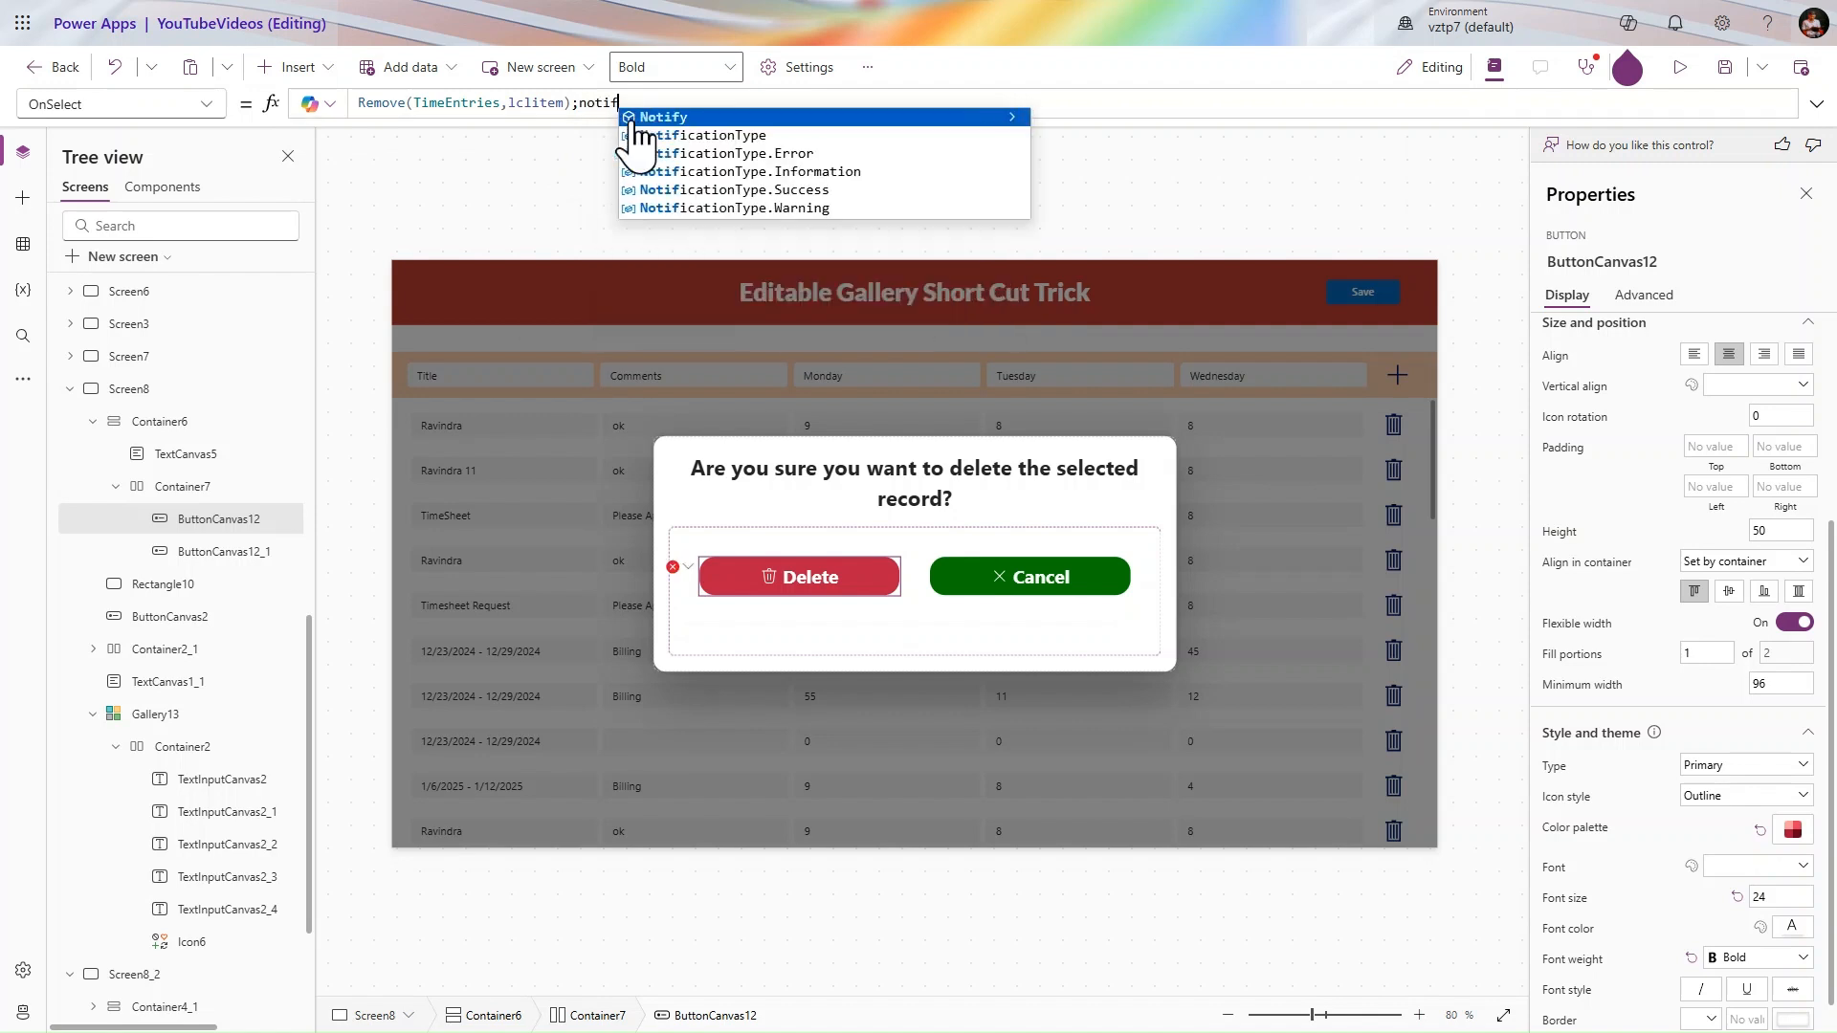
pyautogui.click(681, 116)
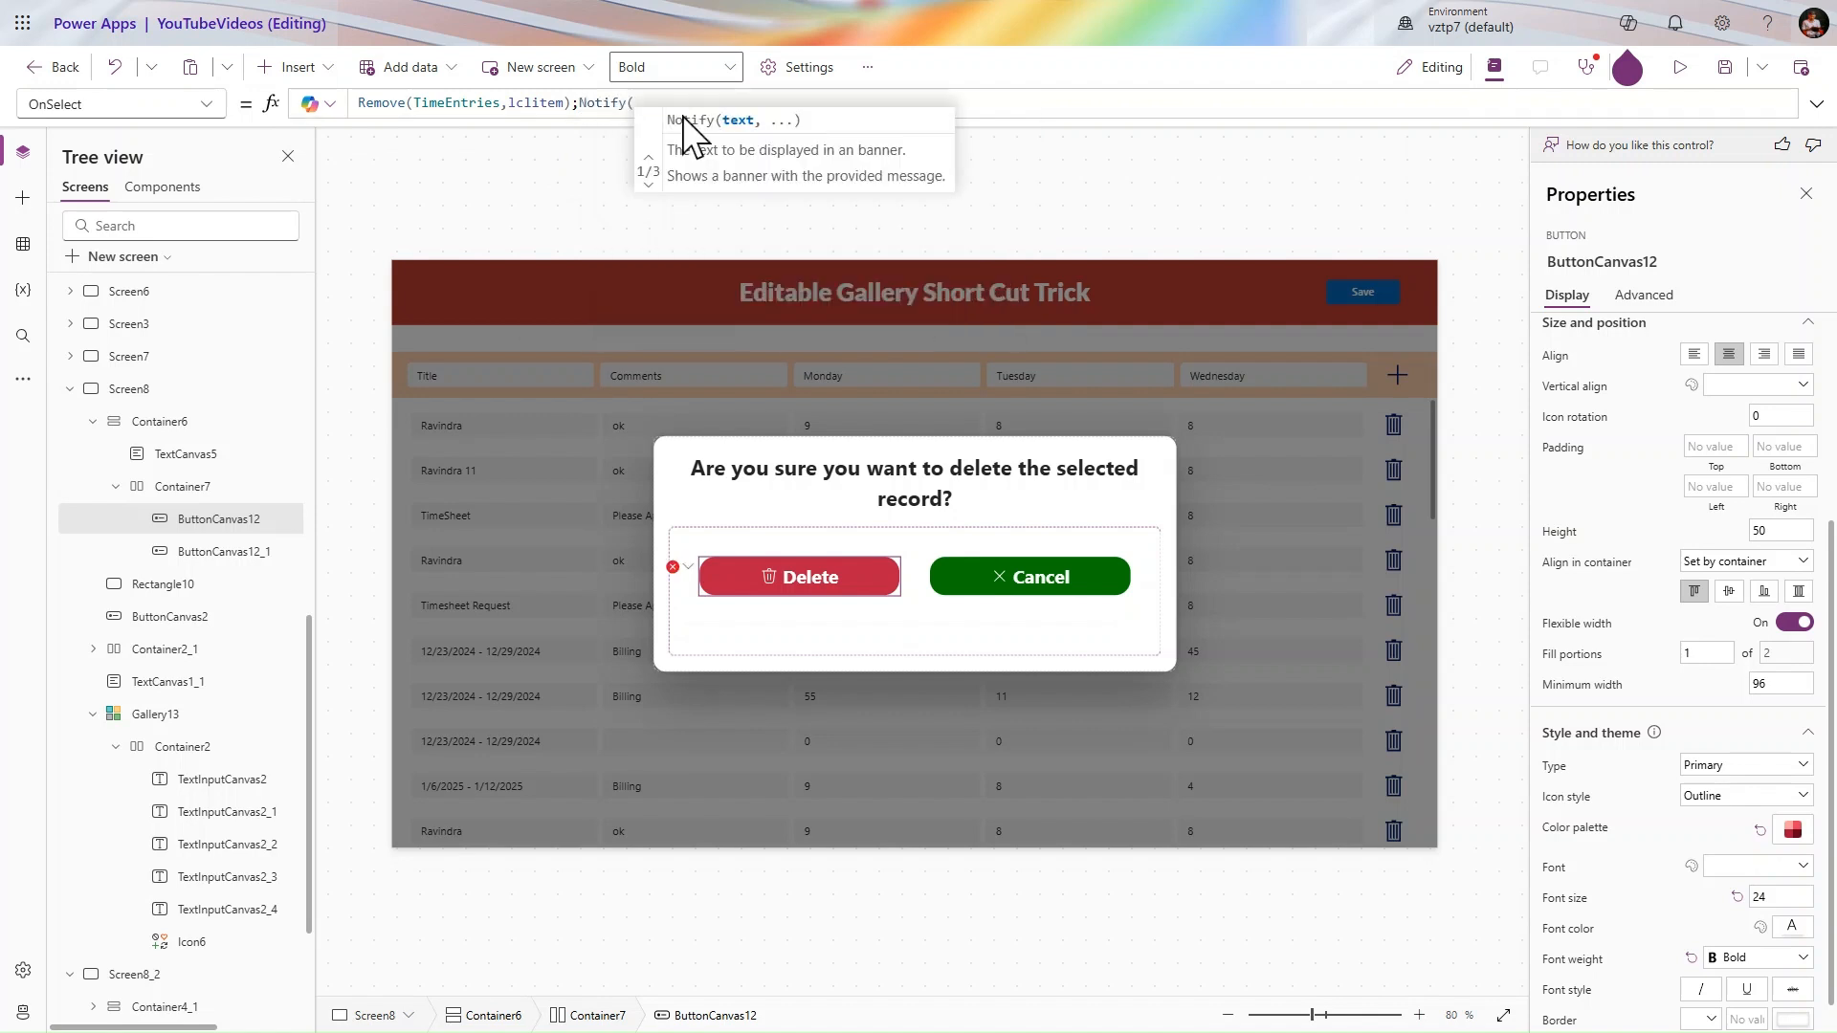
pyautogui.write('""')
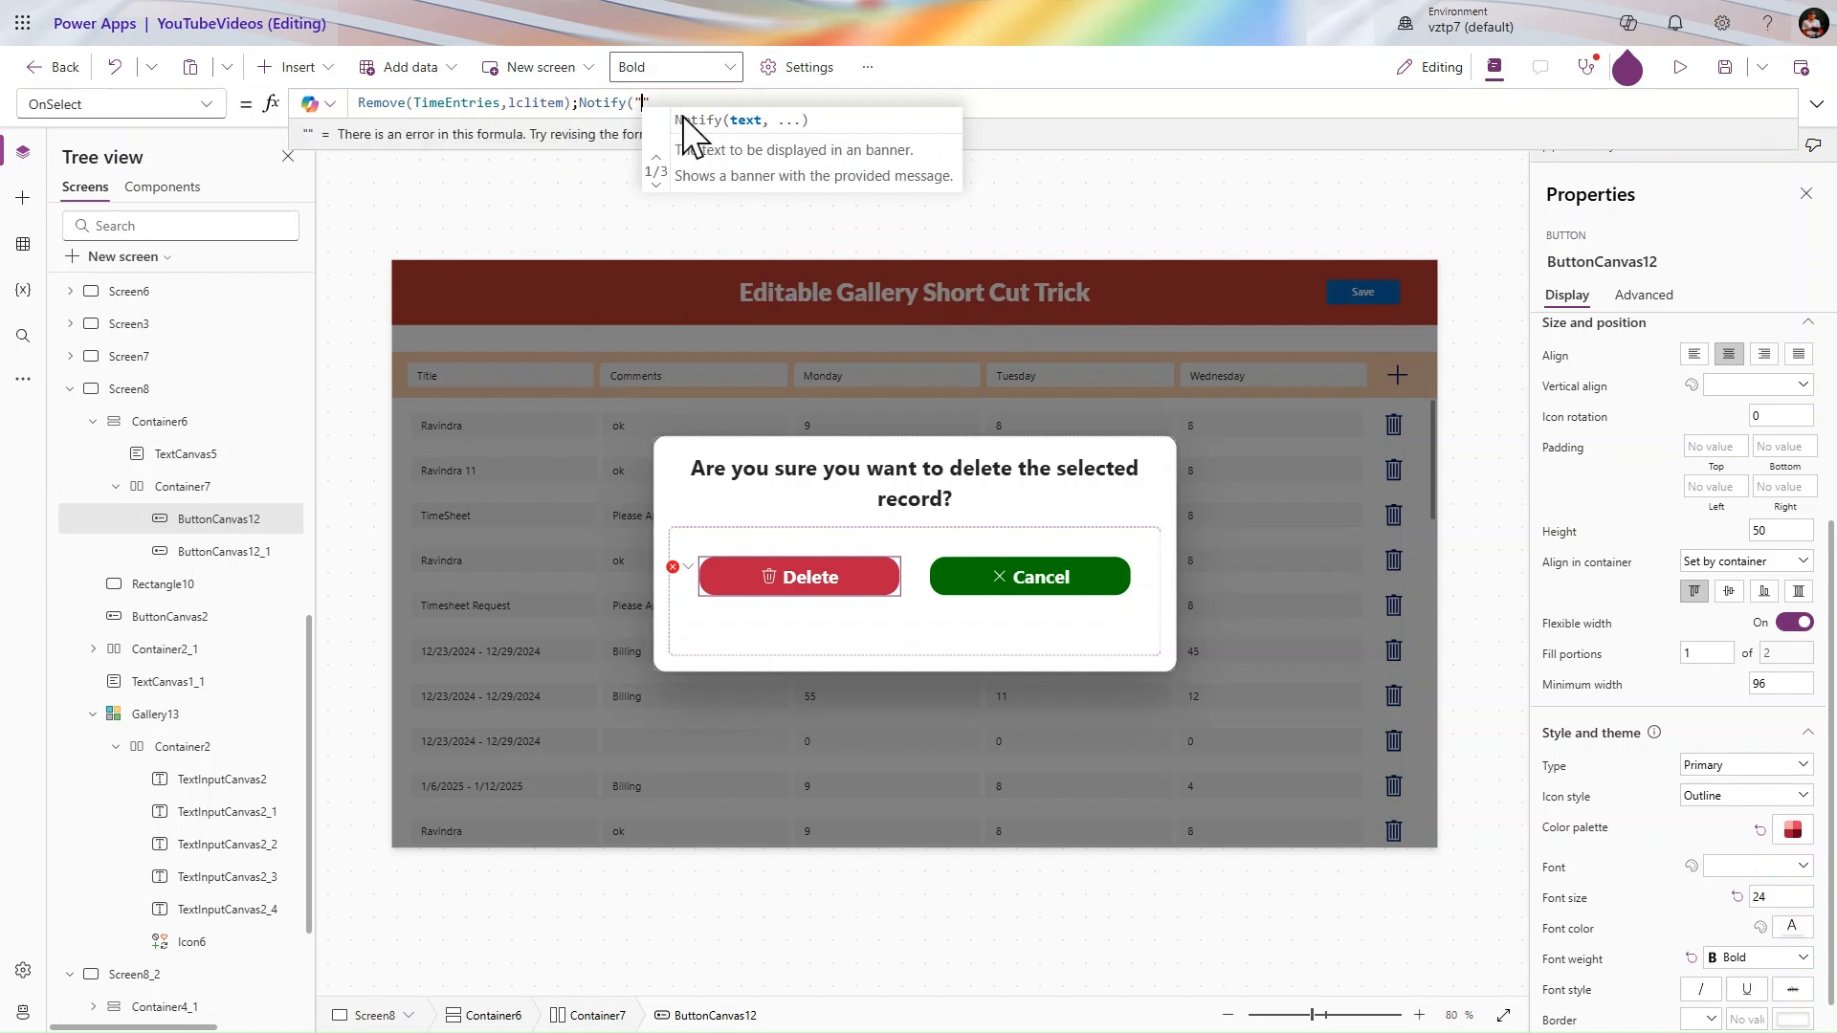
pyautogui.write('Your')
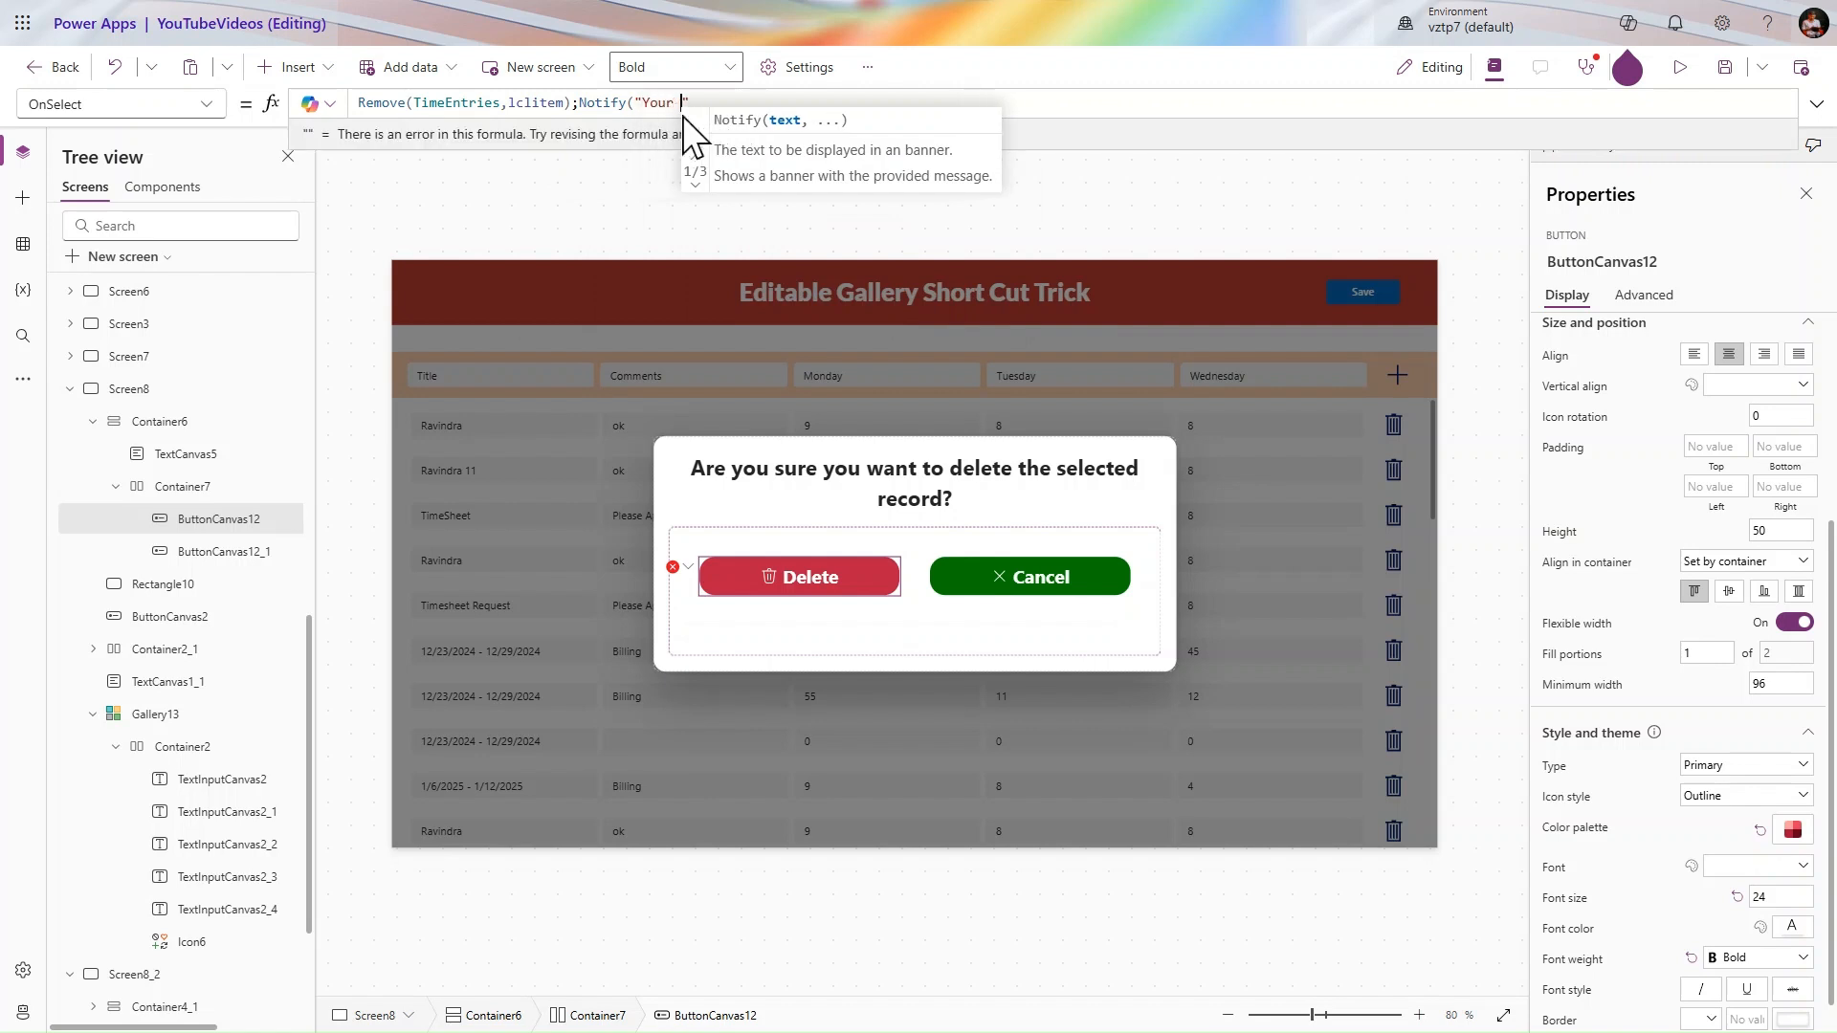
pyautogui.write(' record ')
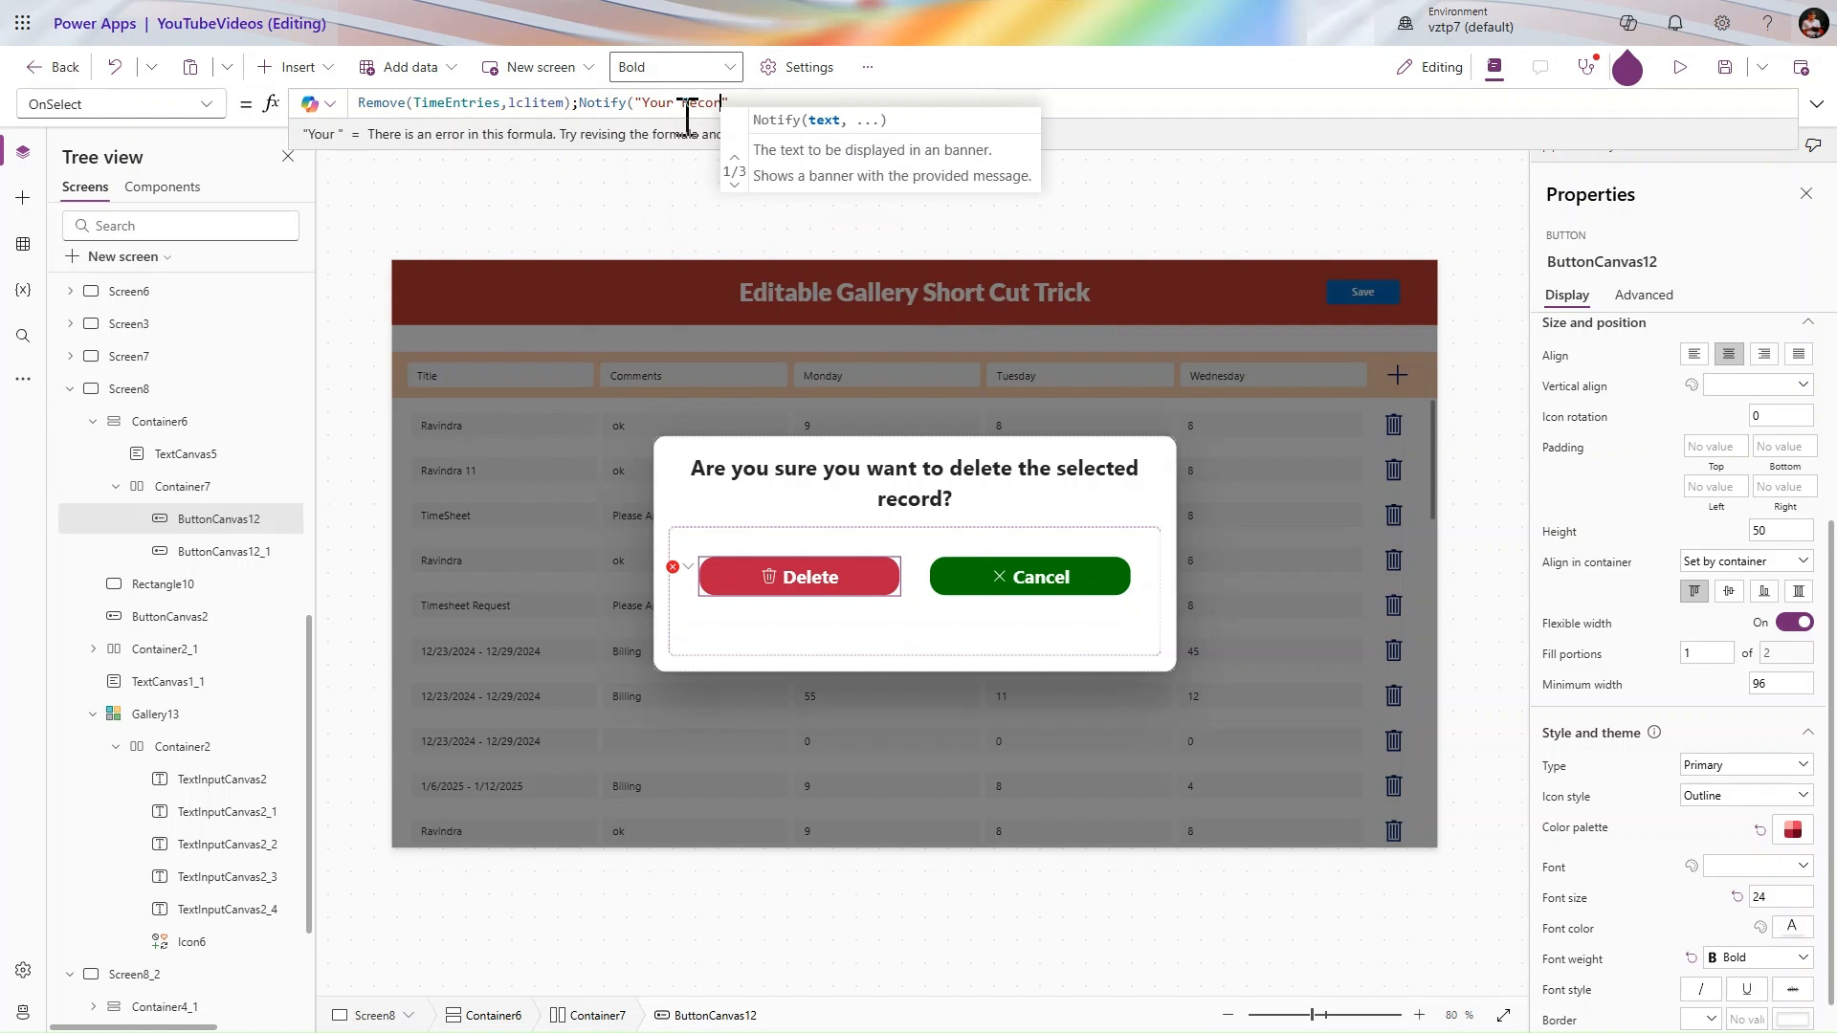
pyautogui.write('Dele')
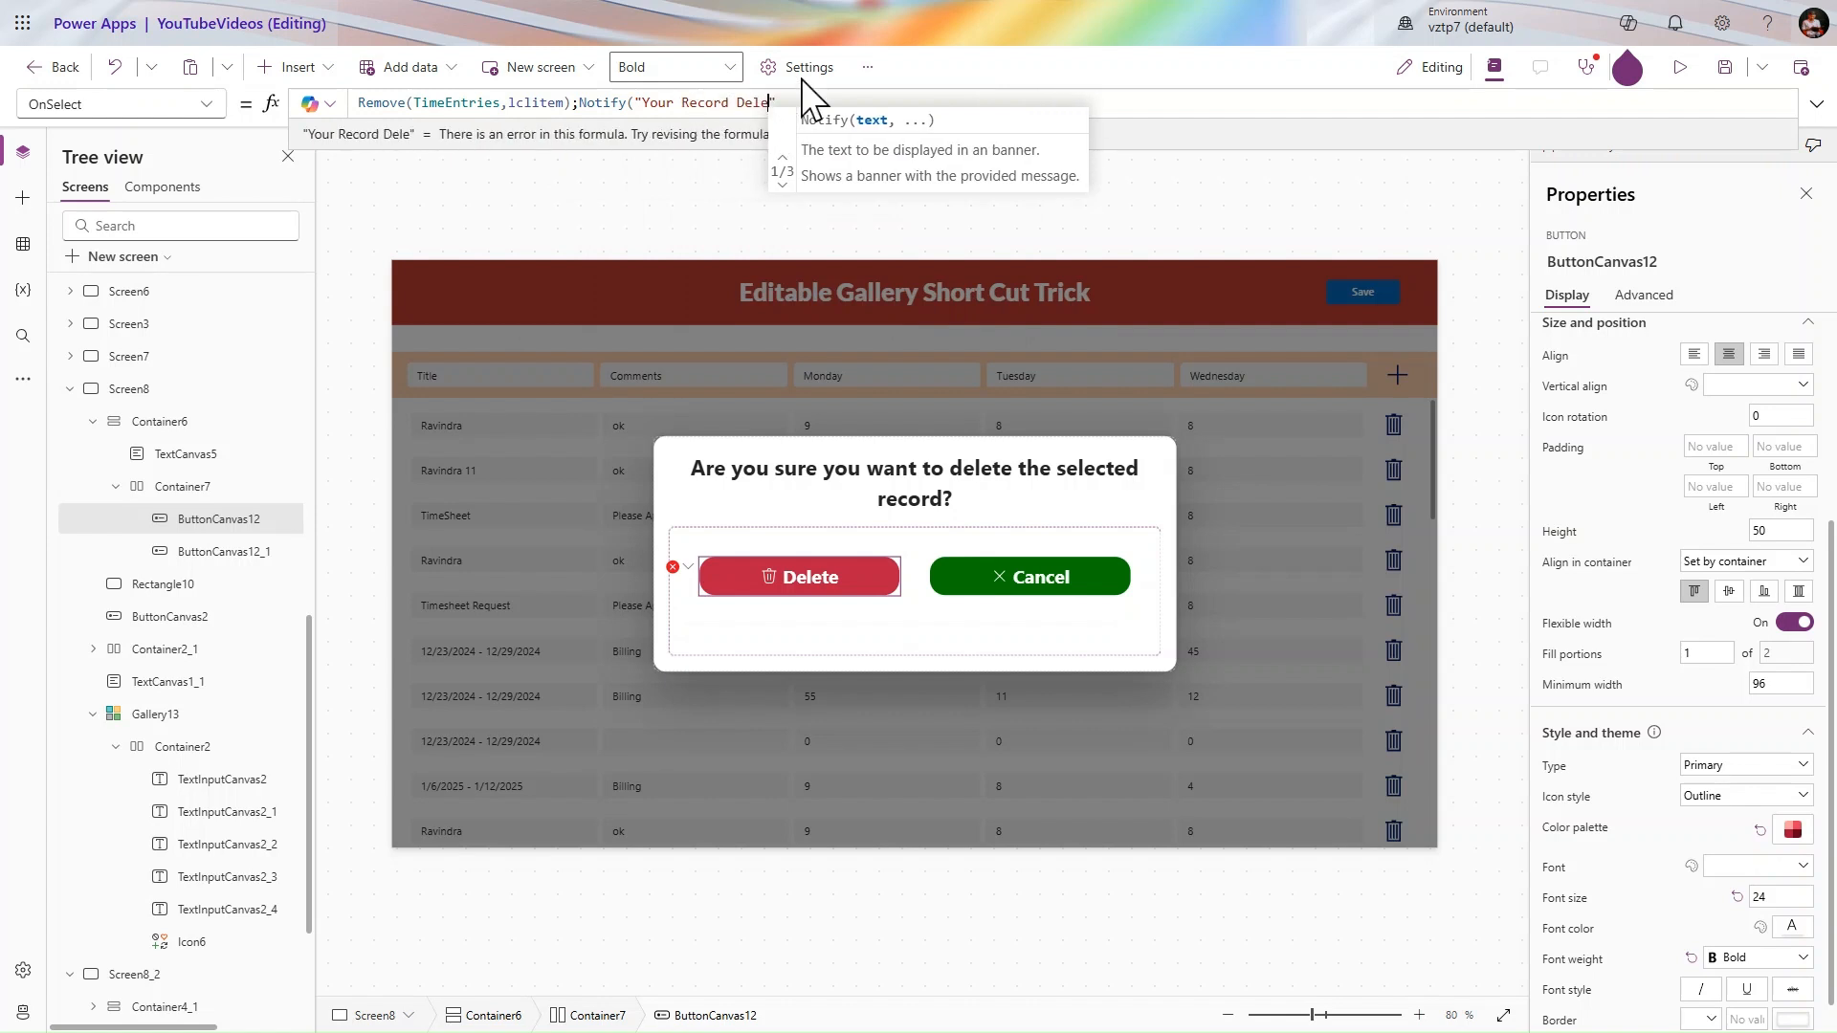
pyautogui.write('ted ')
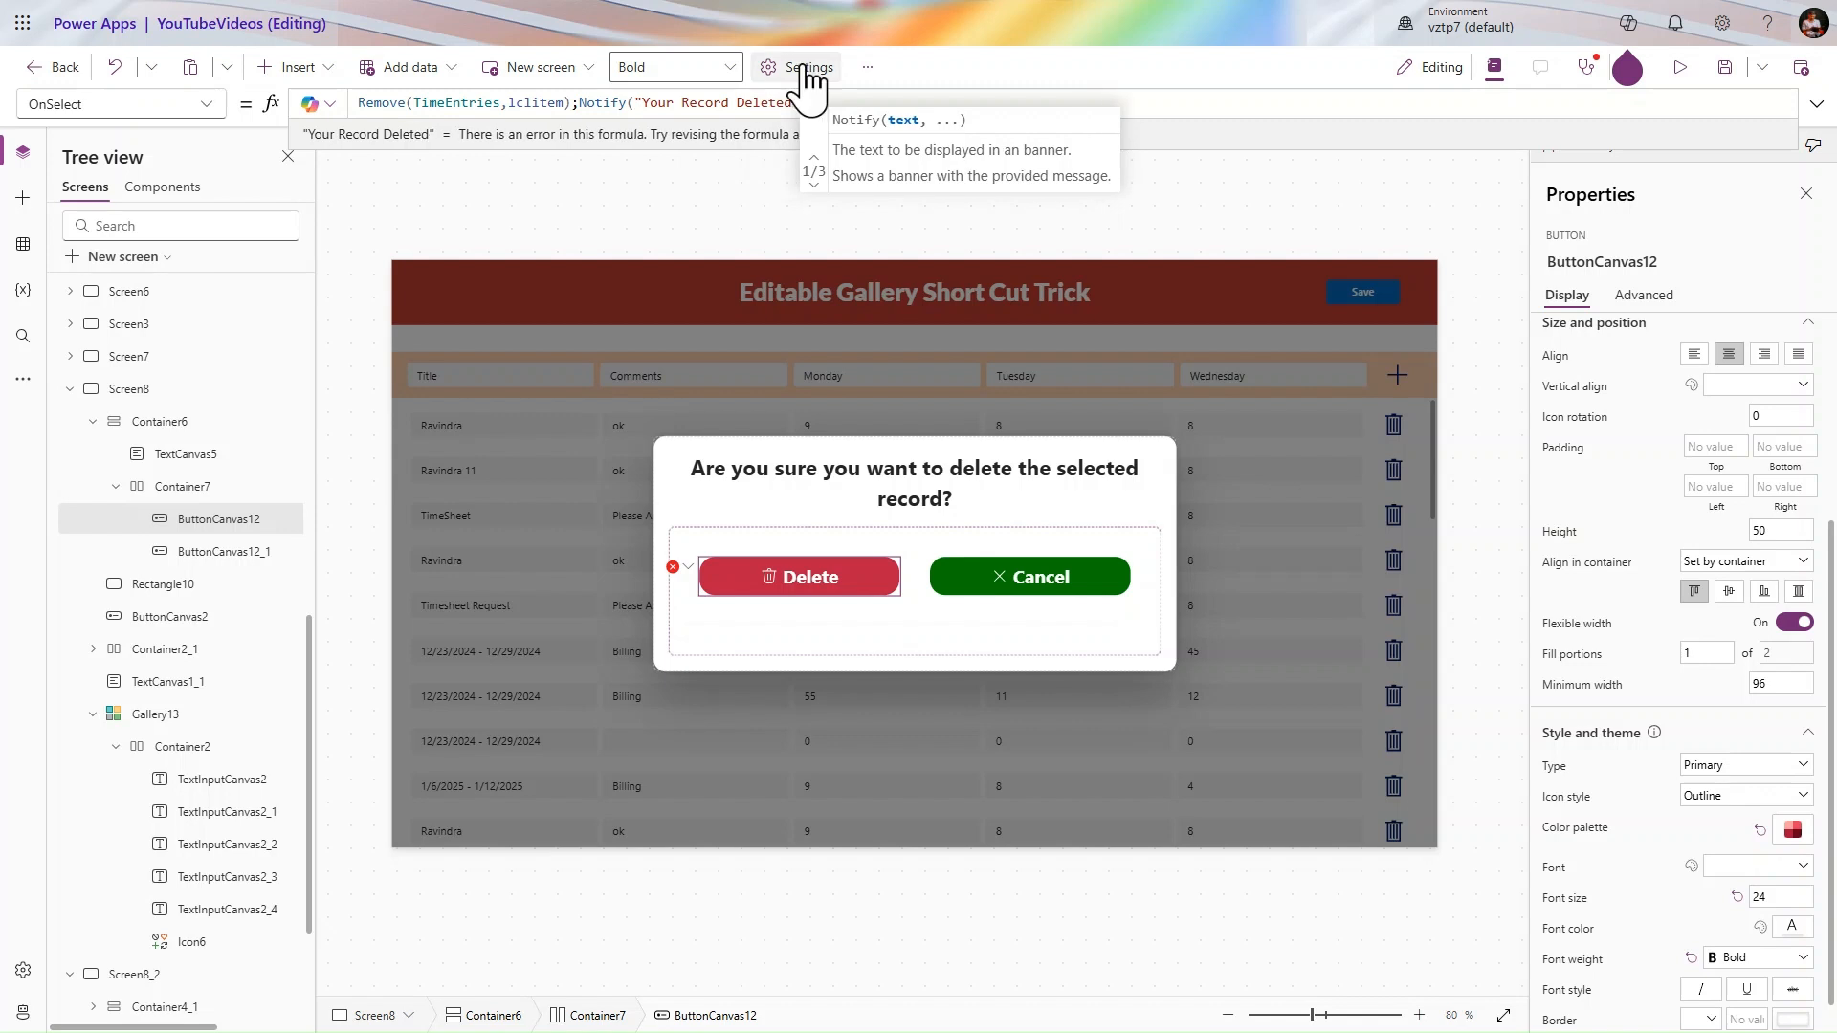
pyautogui.write('Succ')
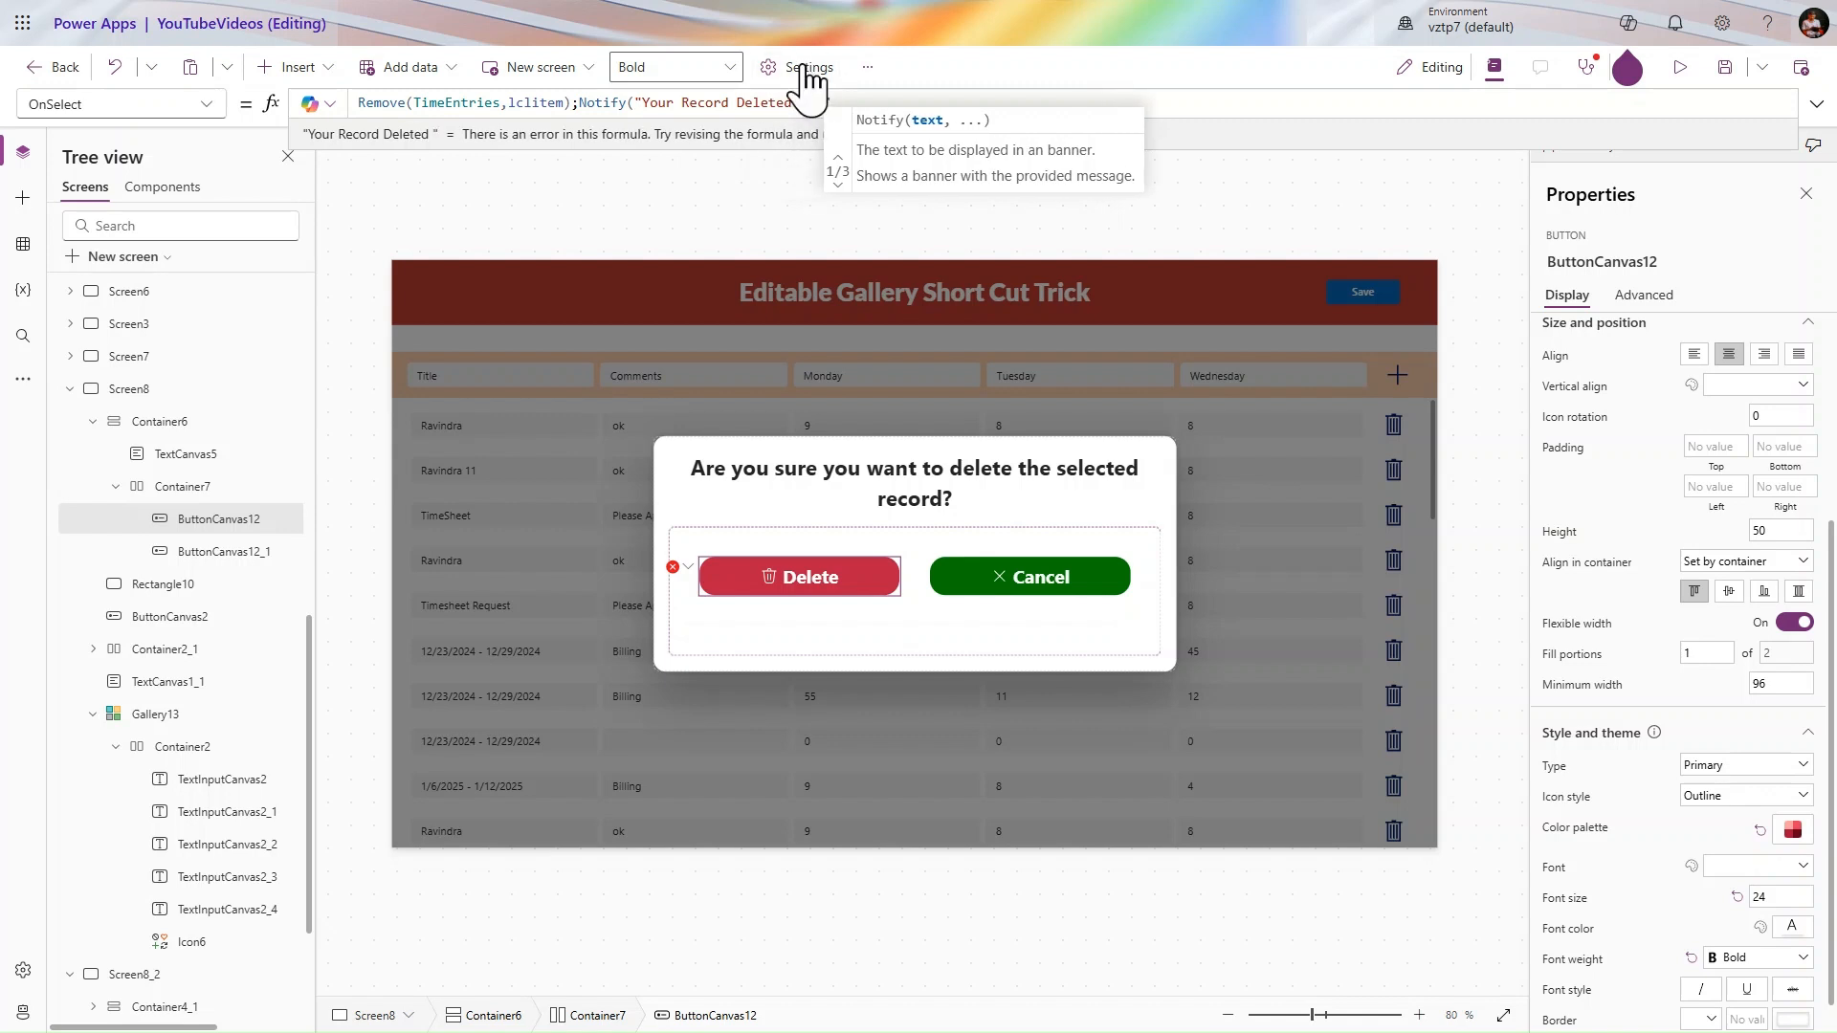
pyautogui.write('essfully')
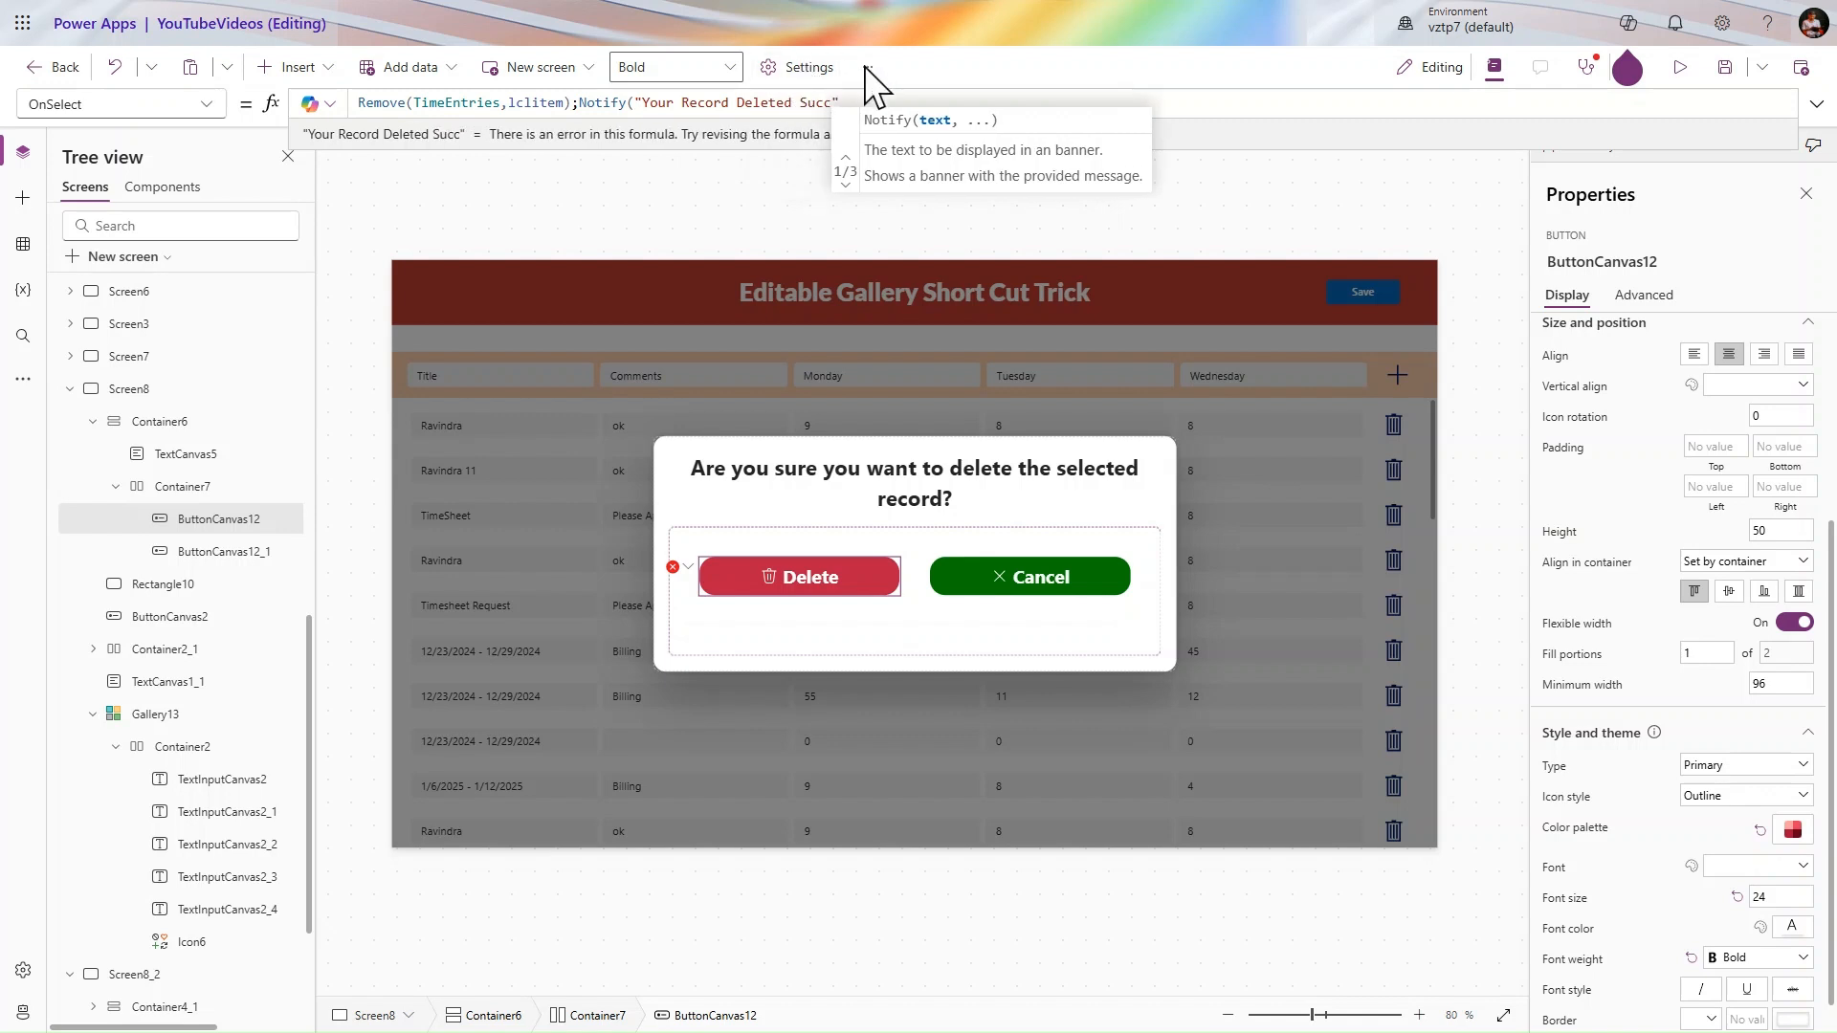
pyautogui.write('"')
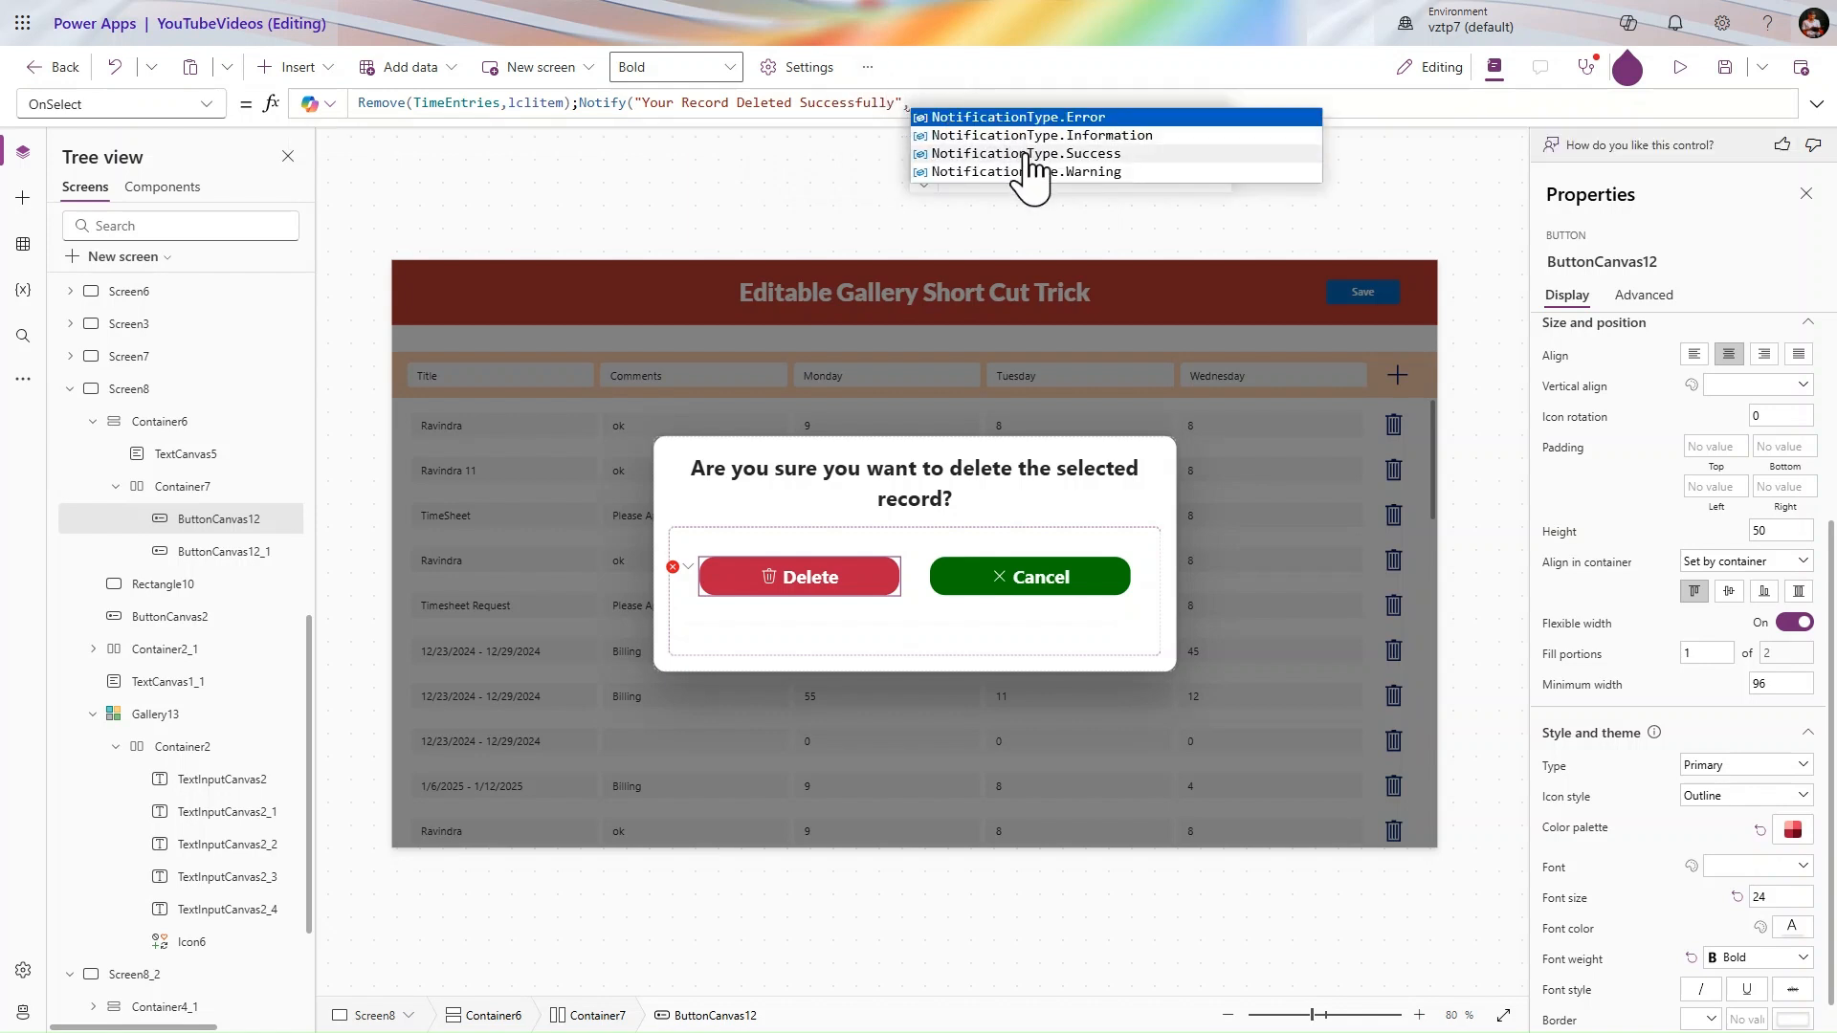
pyautogui.click(1027, 154)
pyautogui.write(',')
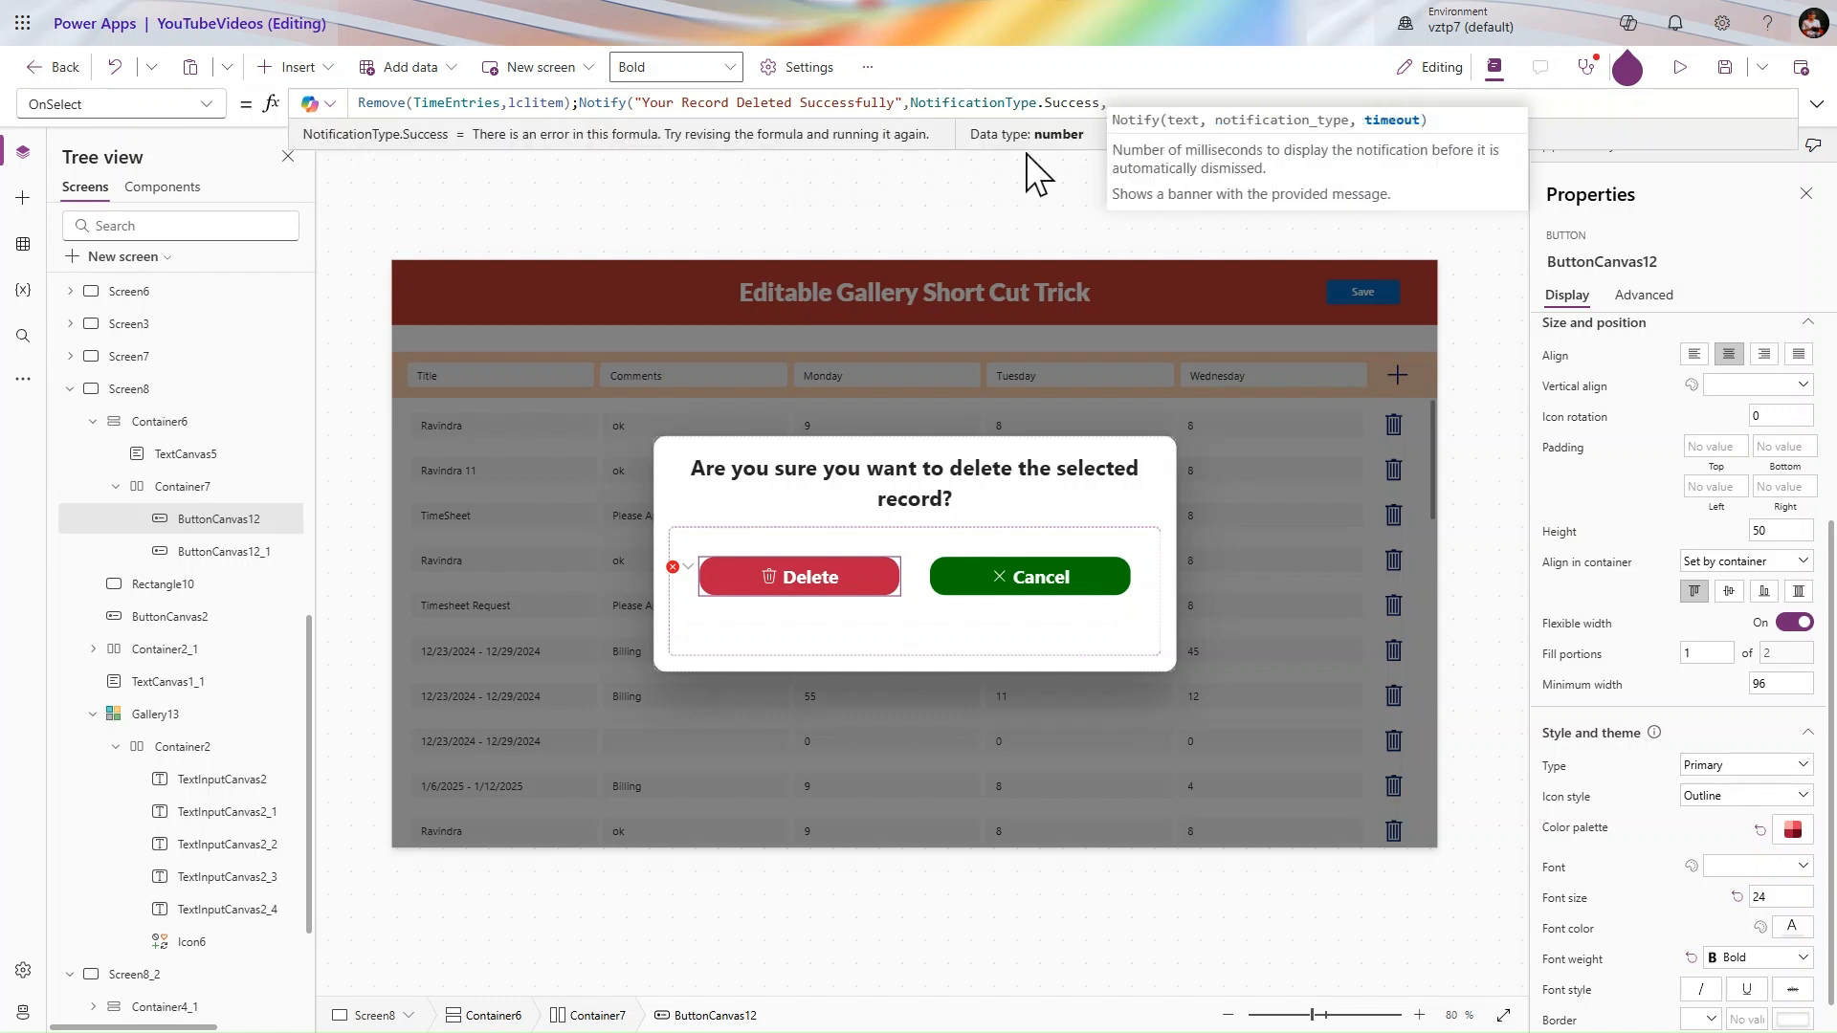
pyautogui.write('2000')
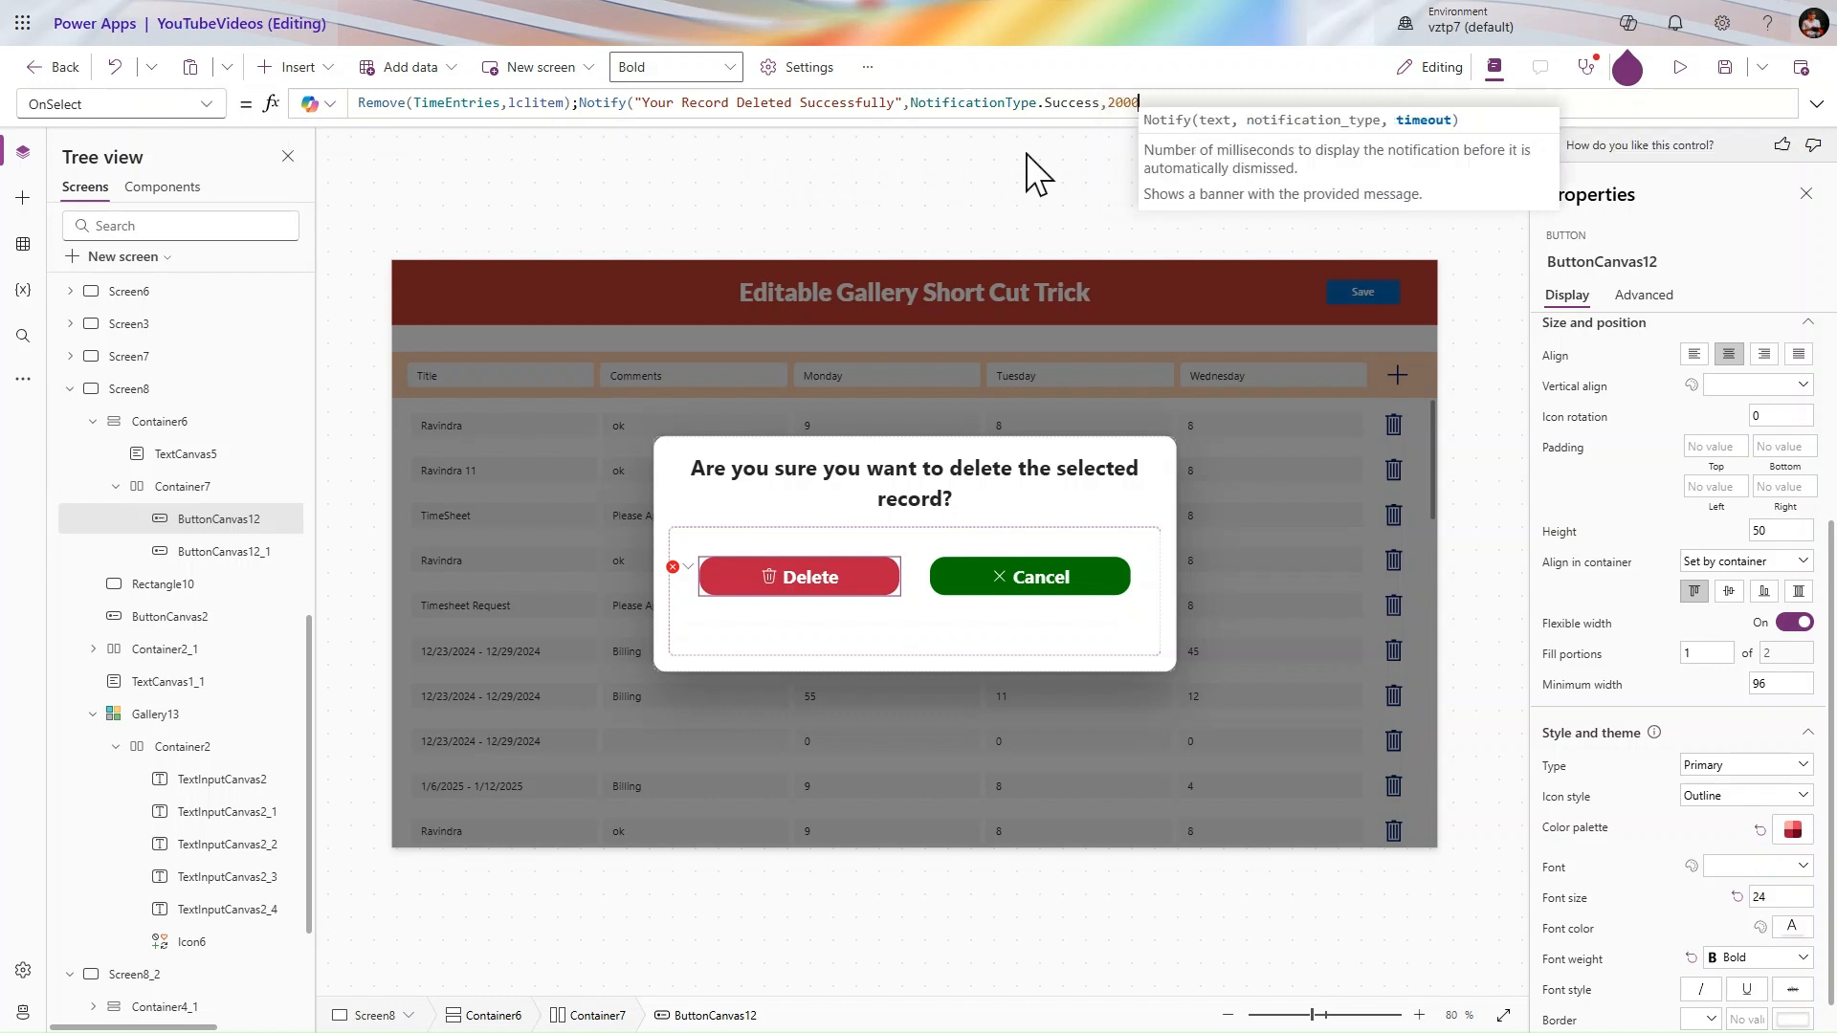
pyautogui.write(');')
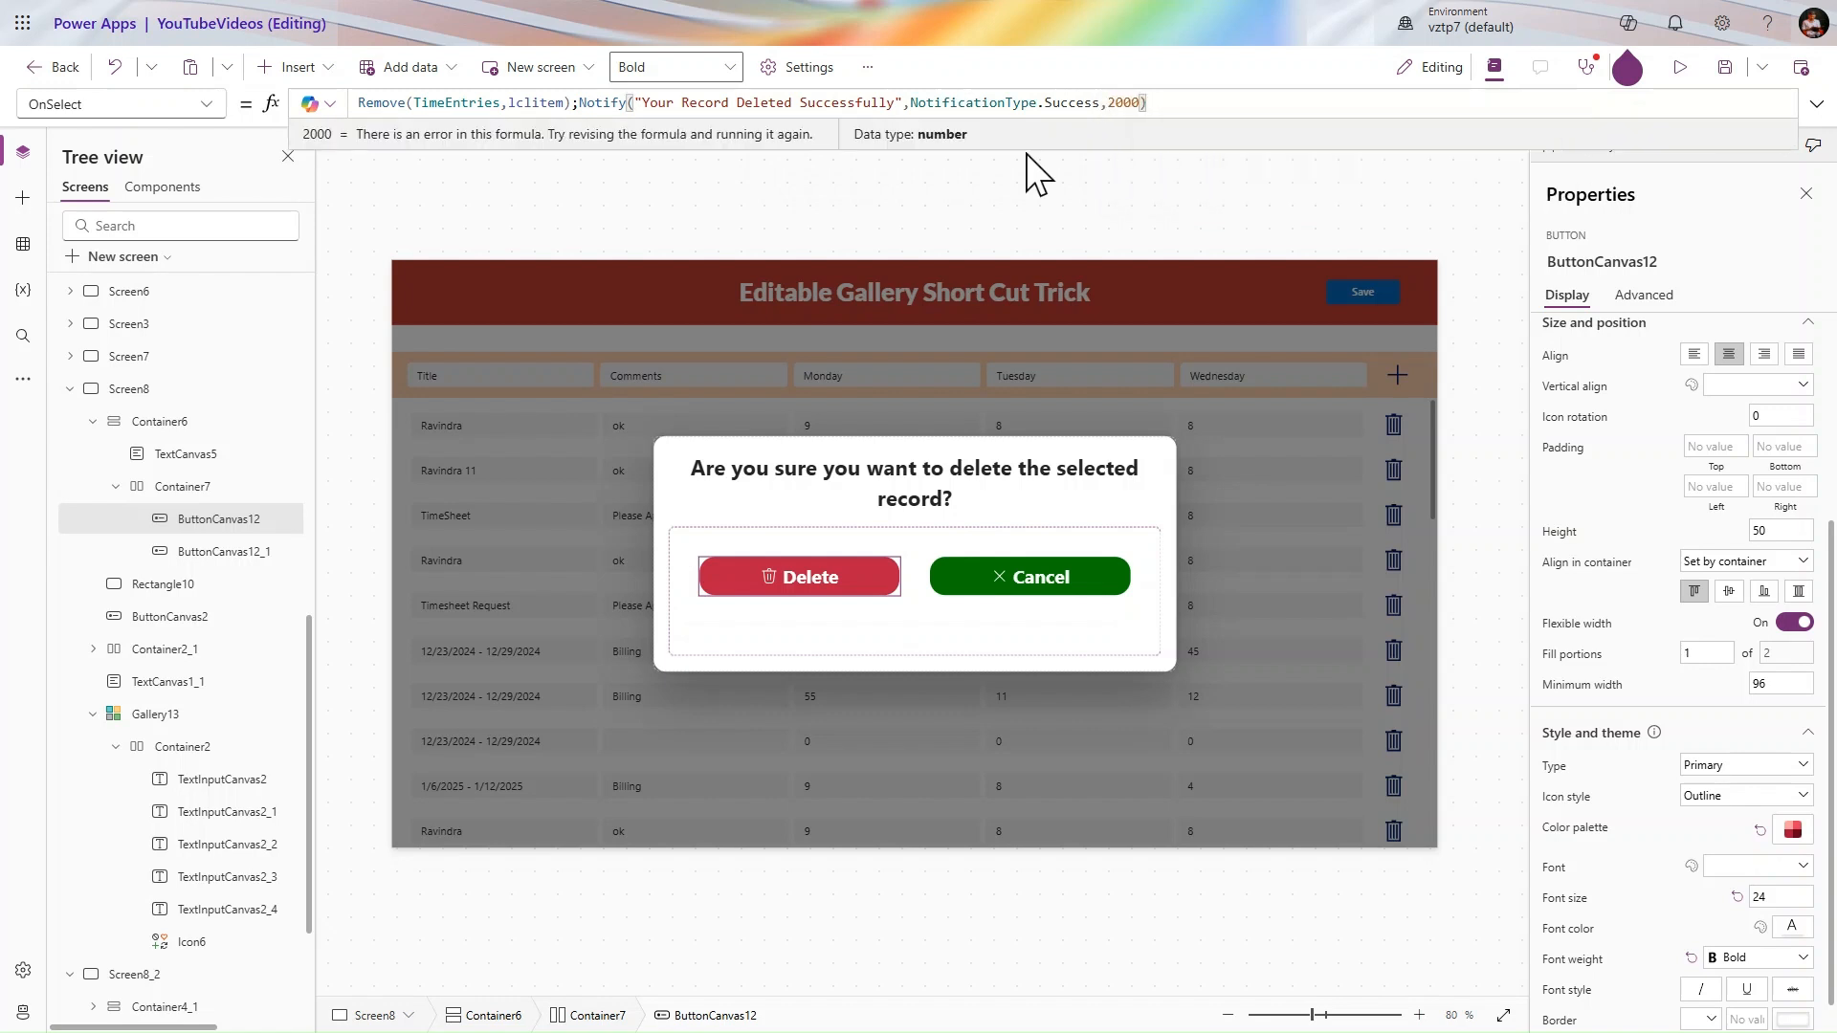
# - Copy UpdateContext({lclPopup:false}) from the Cancel button's OnSelect and add it to the end of the Delete button's formula
pyautogui.write('upda')
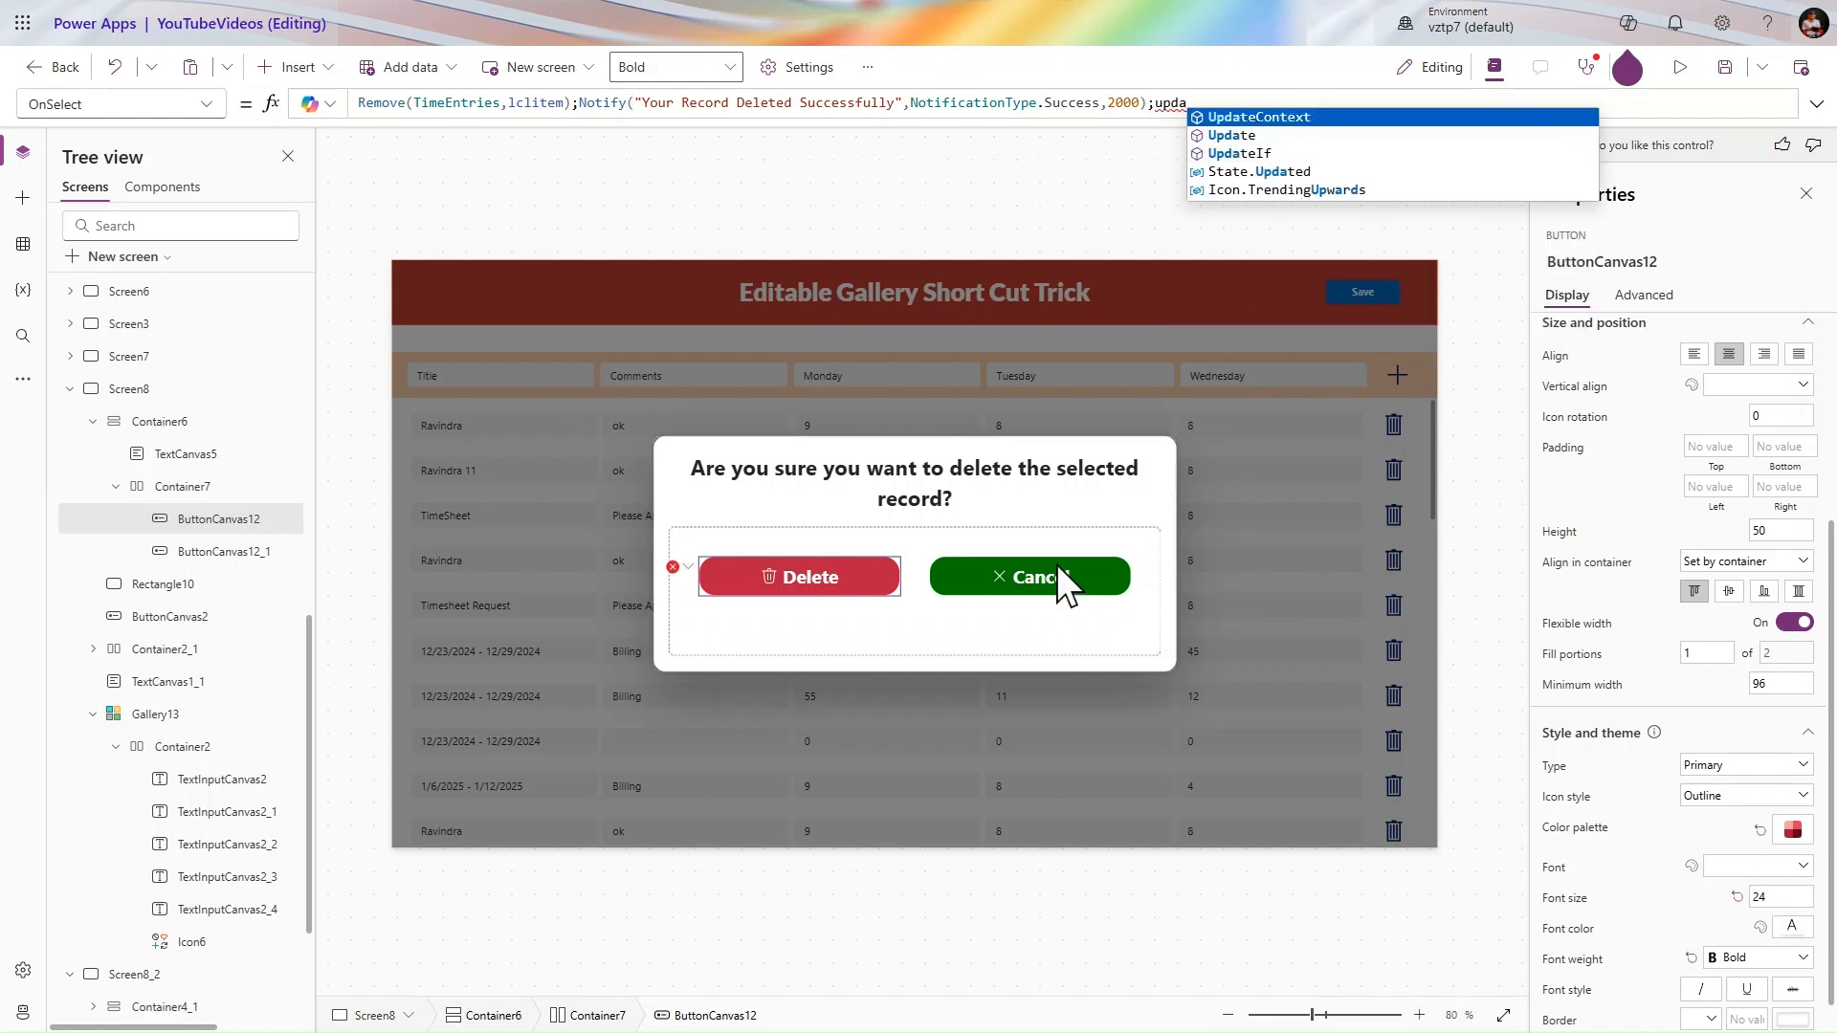
pyautogui.click(1056, 593)
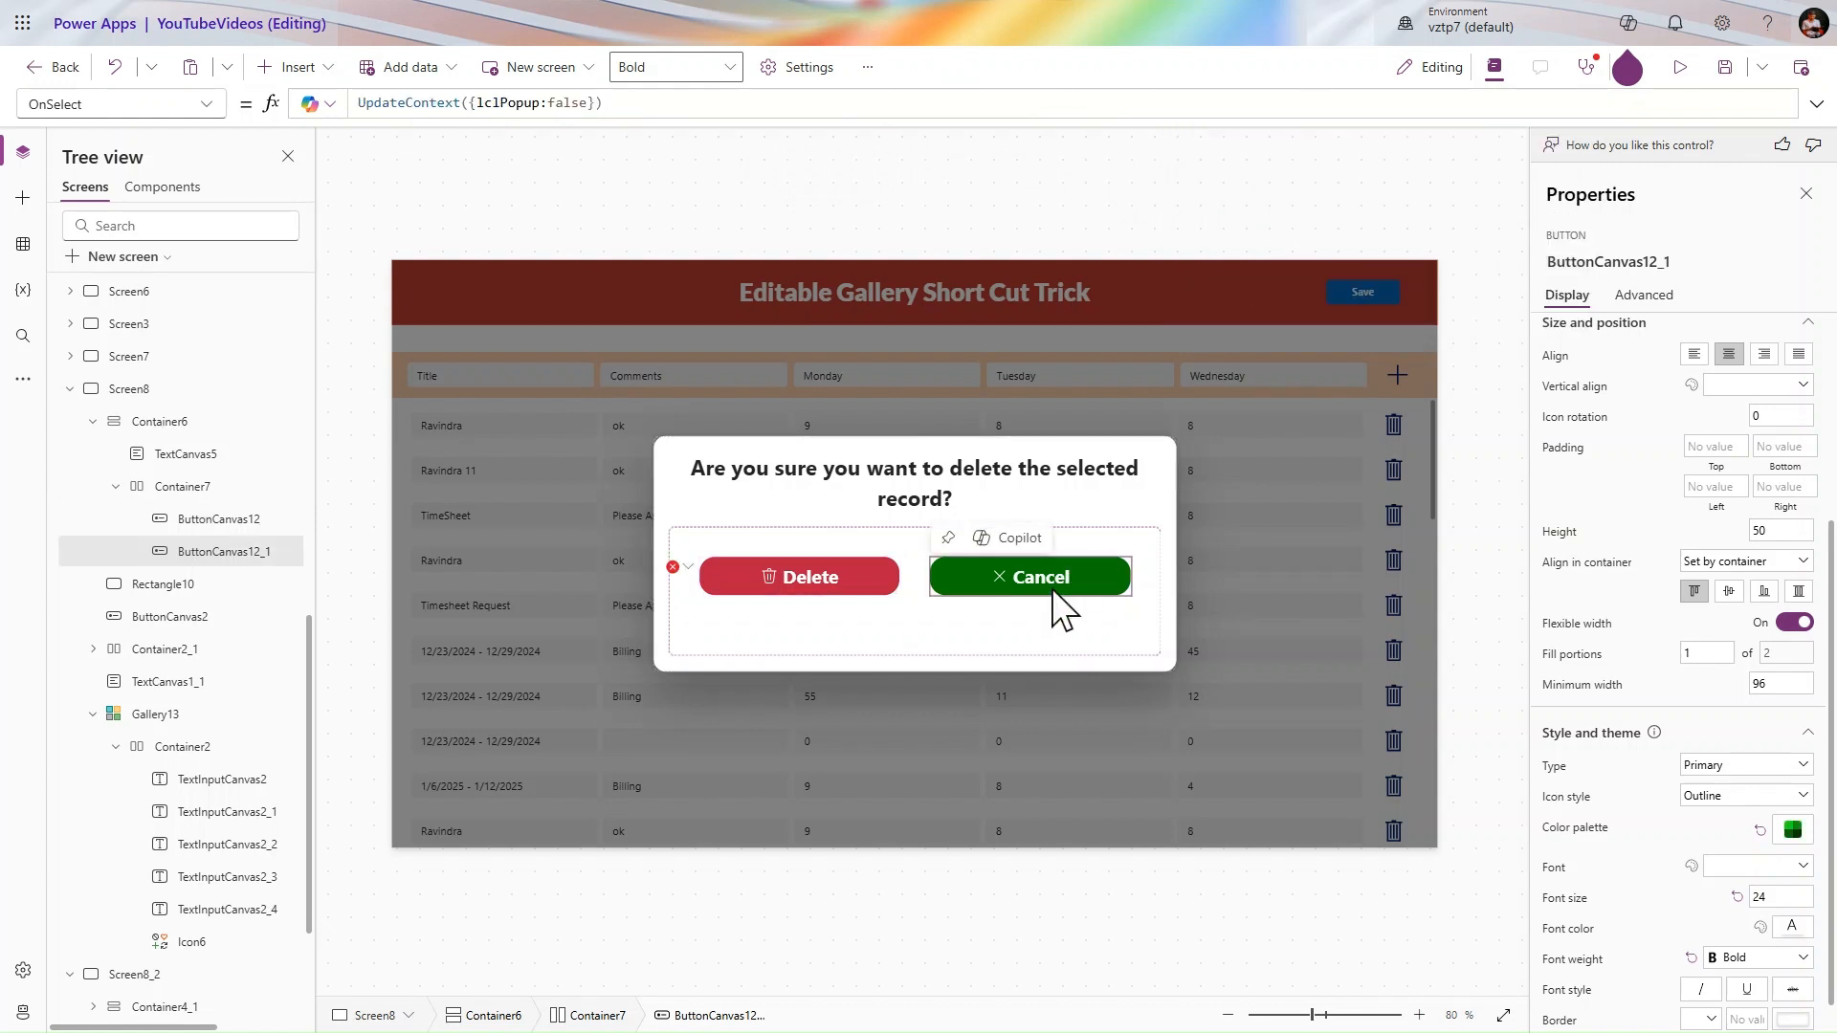
pyautogui.tripleClick(738, 107)
pyautogui.hotkey('ctrl', 'c')
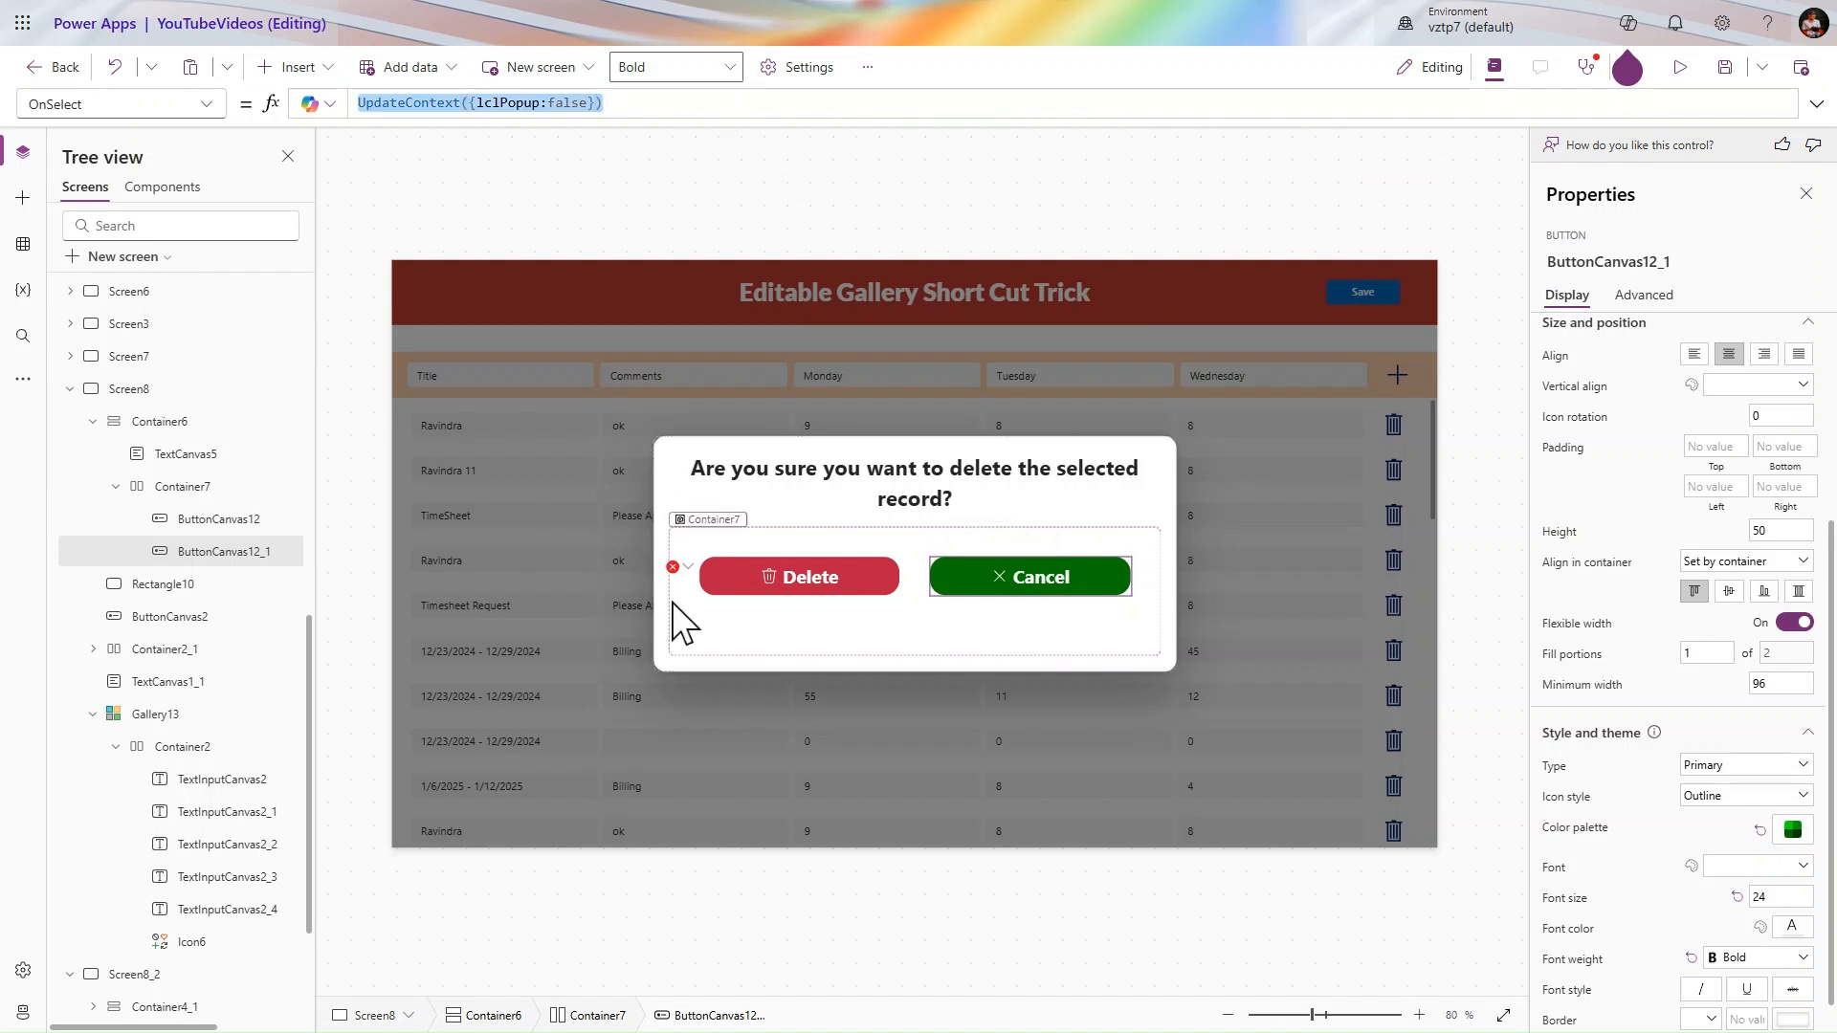
pyautogui.click(679, 569)
pyautogui.click(708, 595)
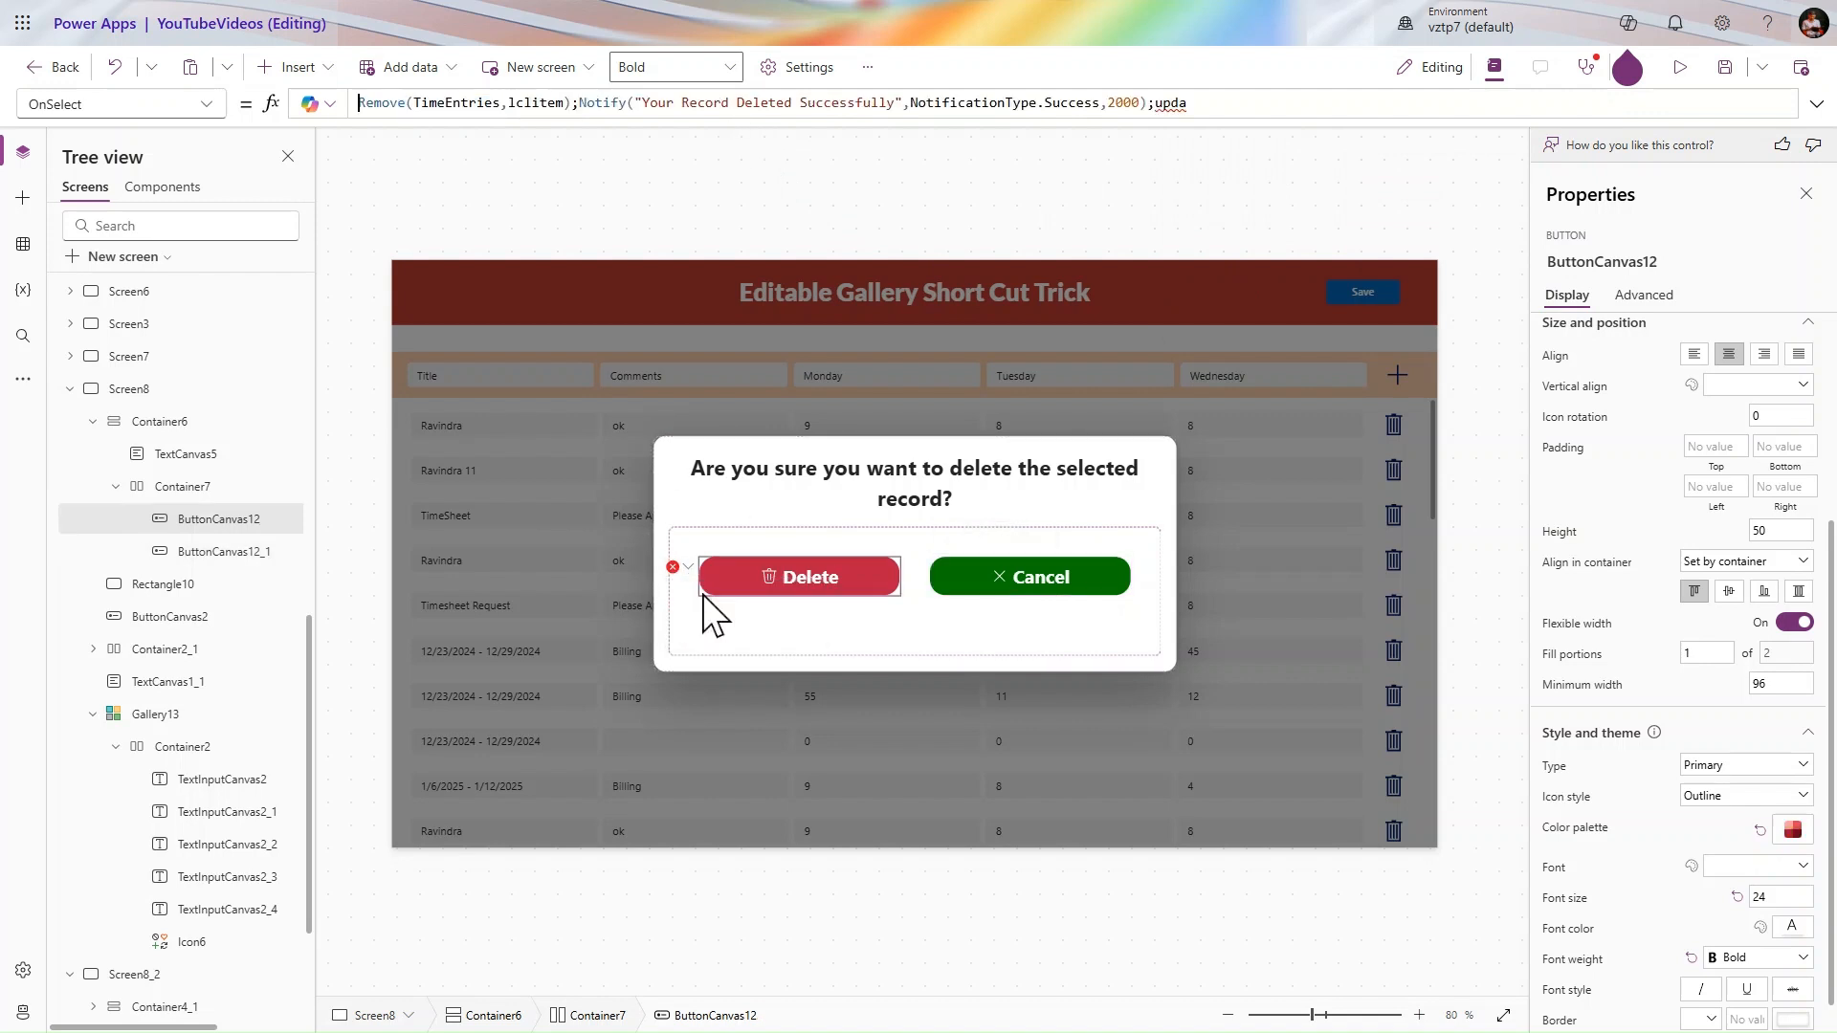
pyautogui.doubleClick(1204, 105)
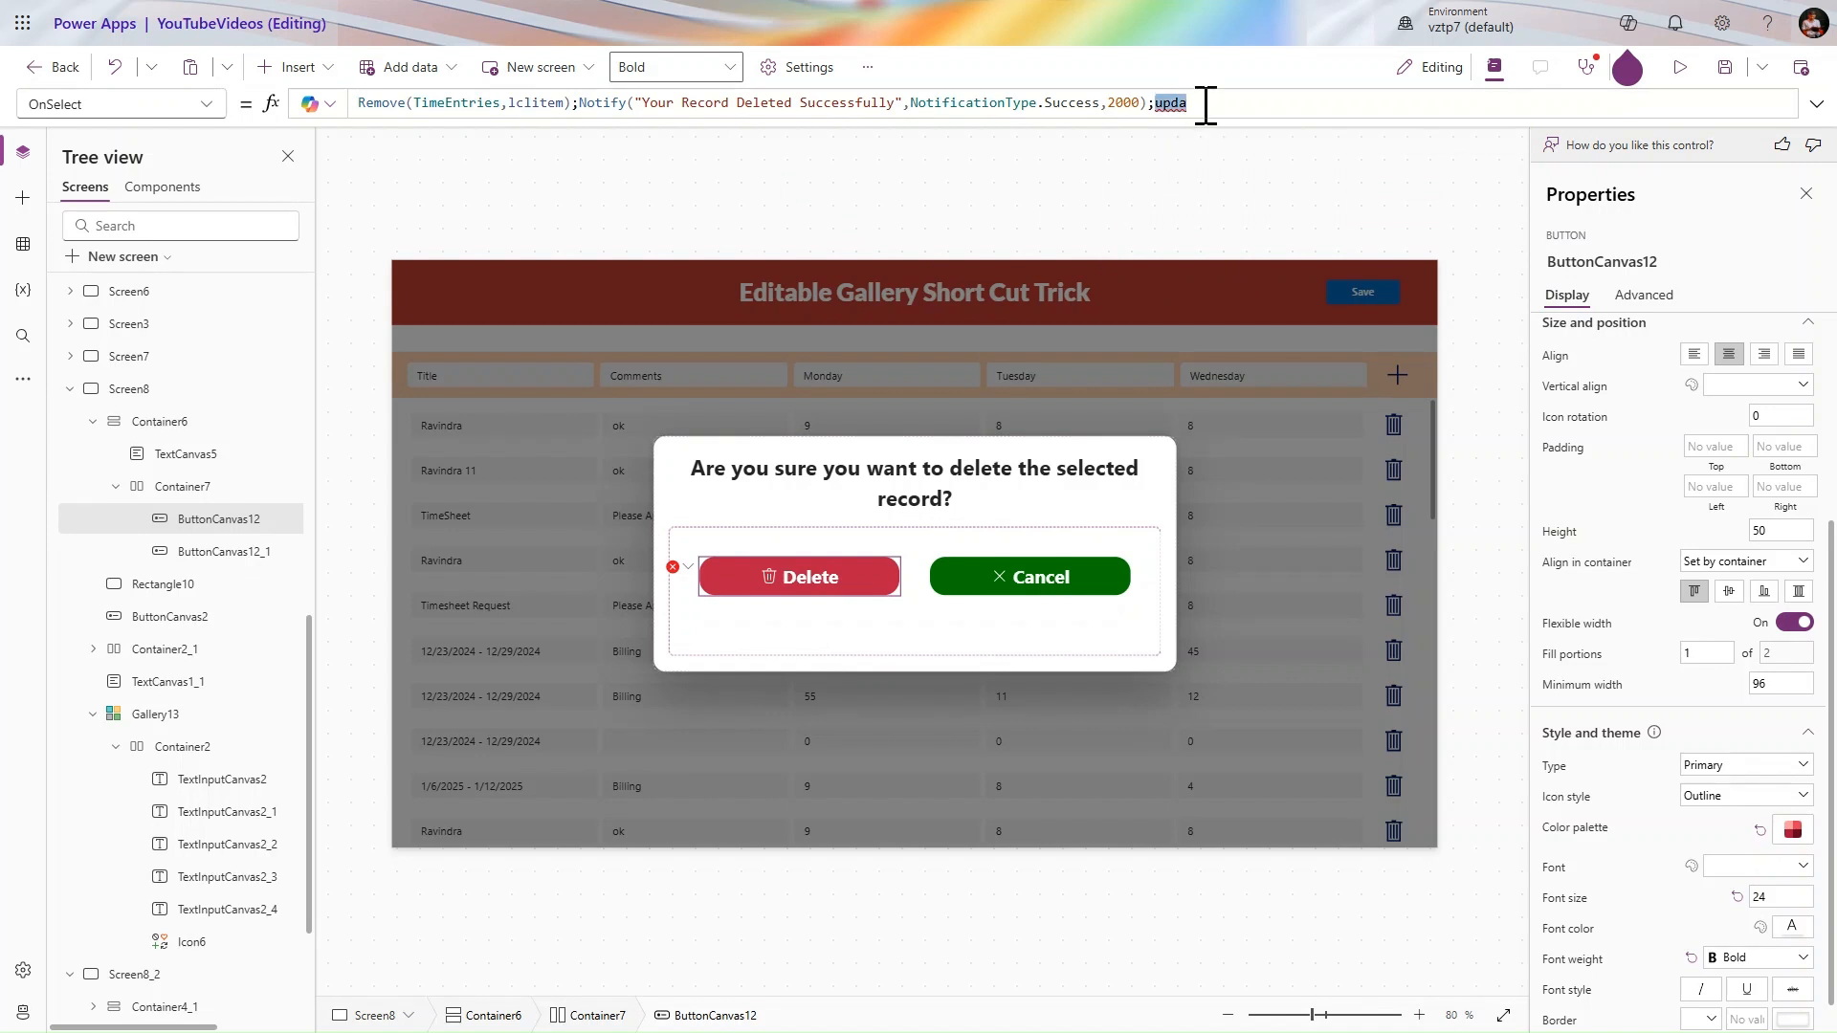
pyautogui.hotkey('ctrl', 'v')
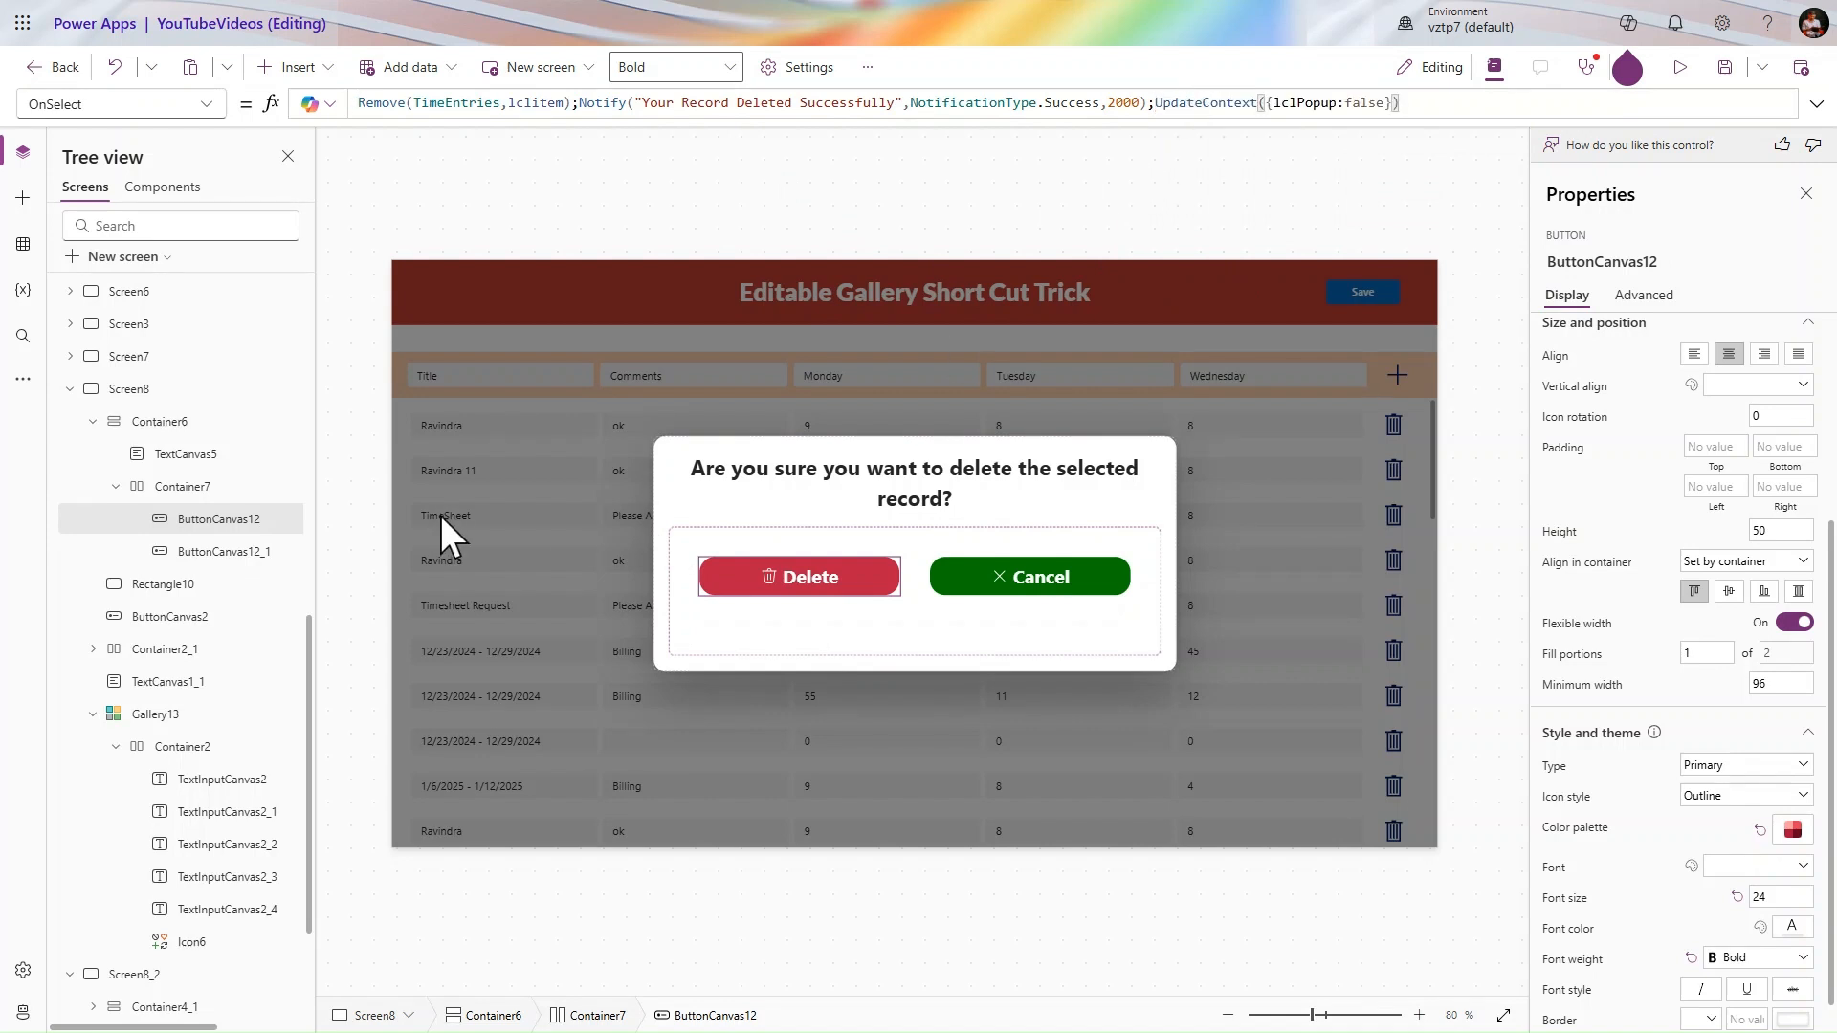
# - Set the OnSelect formula of the overlay Rectangle10 to UpdateContext({lclPopup:false})
pyautogui.click(200, 585)
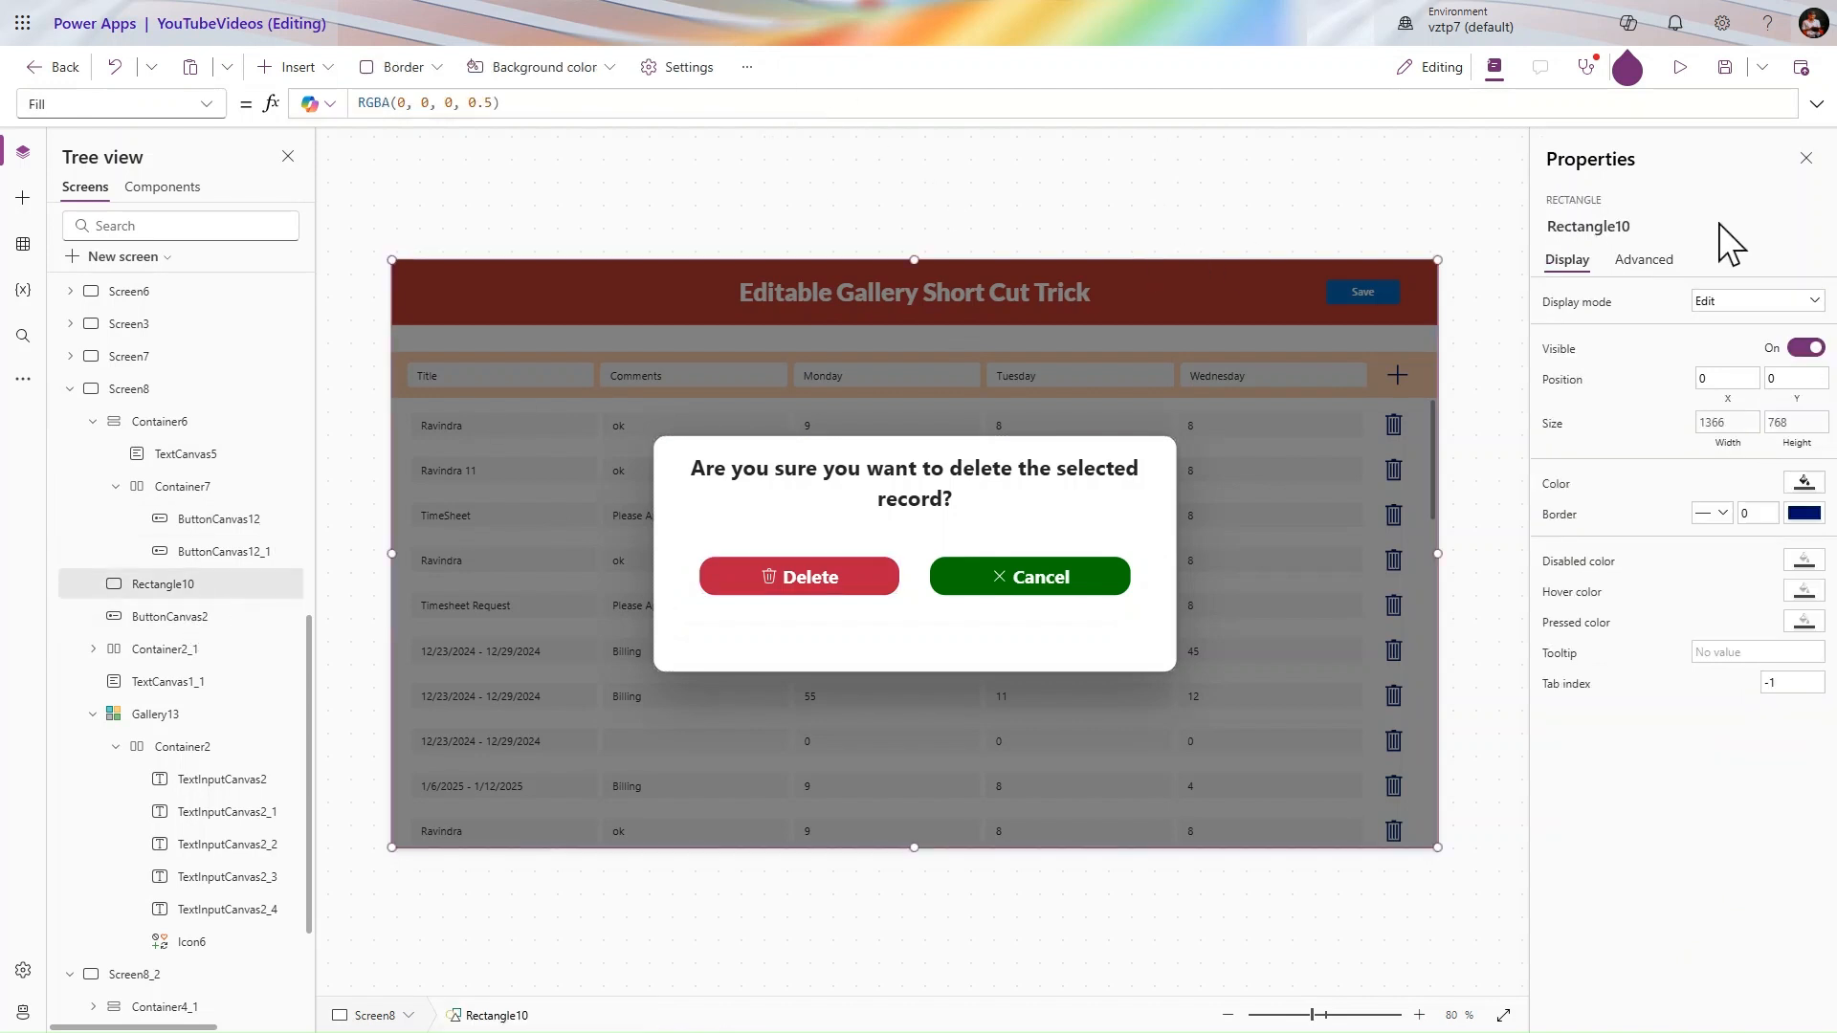
pyautogui.click(1646, 262)
pyautogui.click(1575, 412)
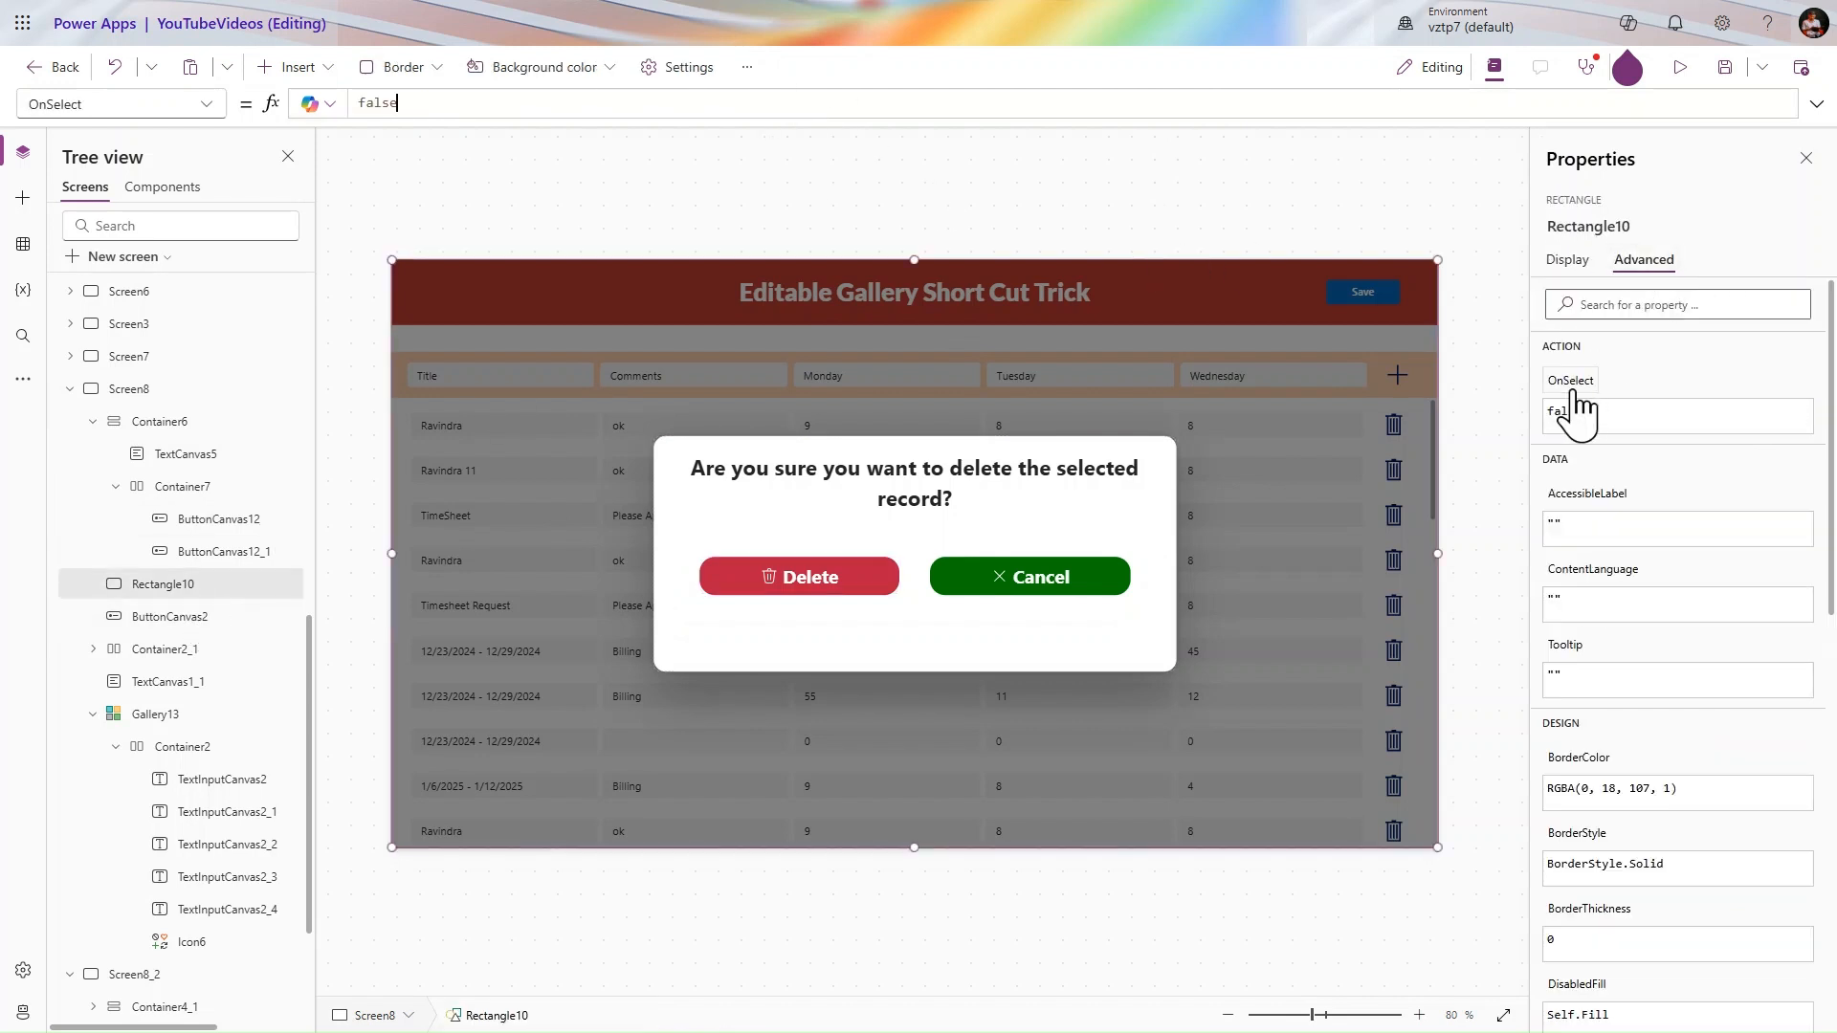
pyautogui.click(697, 101)
pyautogui.hotkey('ctrl', 'a')
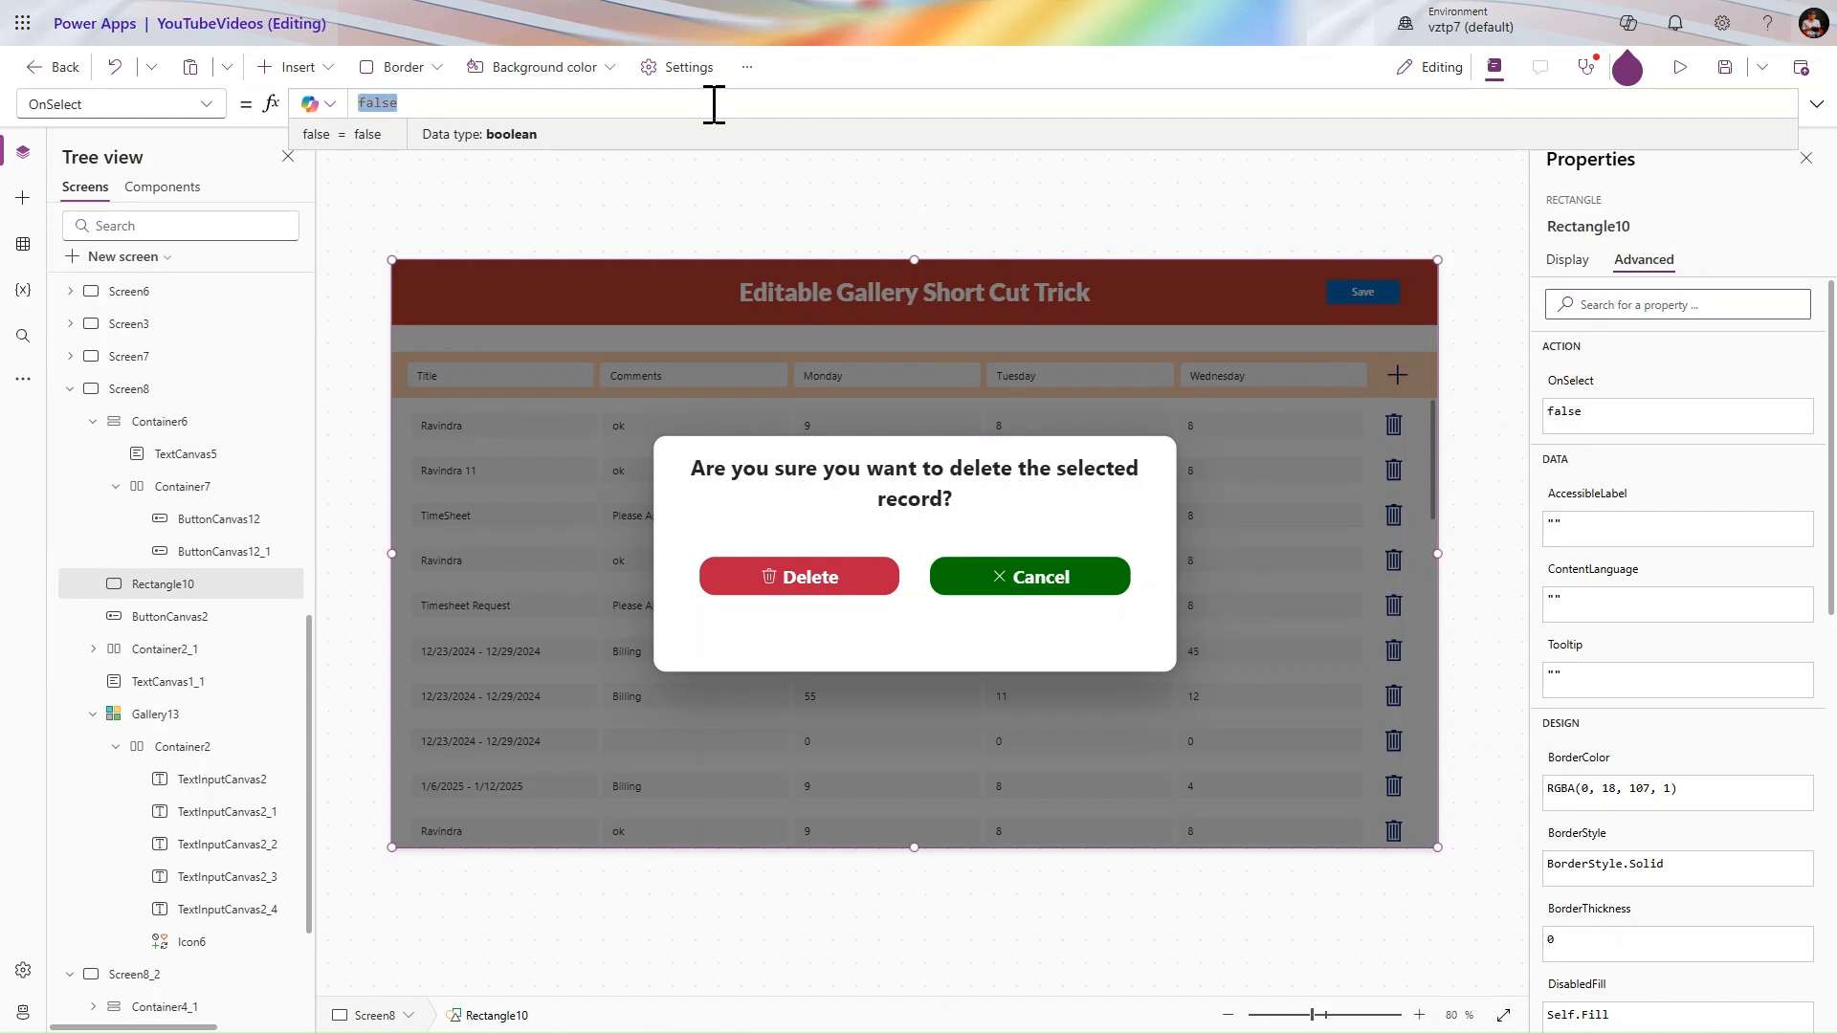
pyautogui.write('UpdateContext({lclPopup:false})')
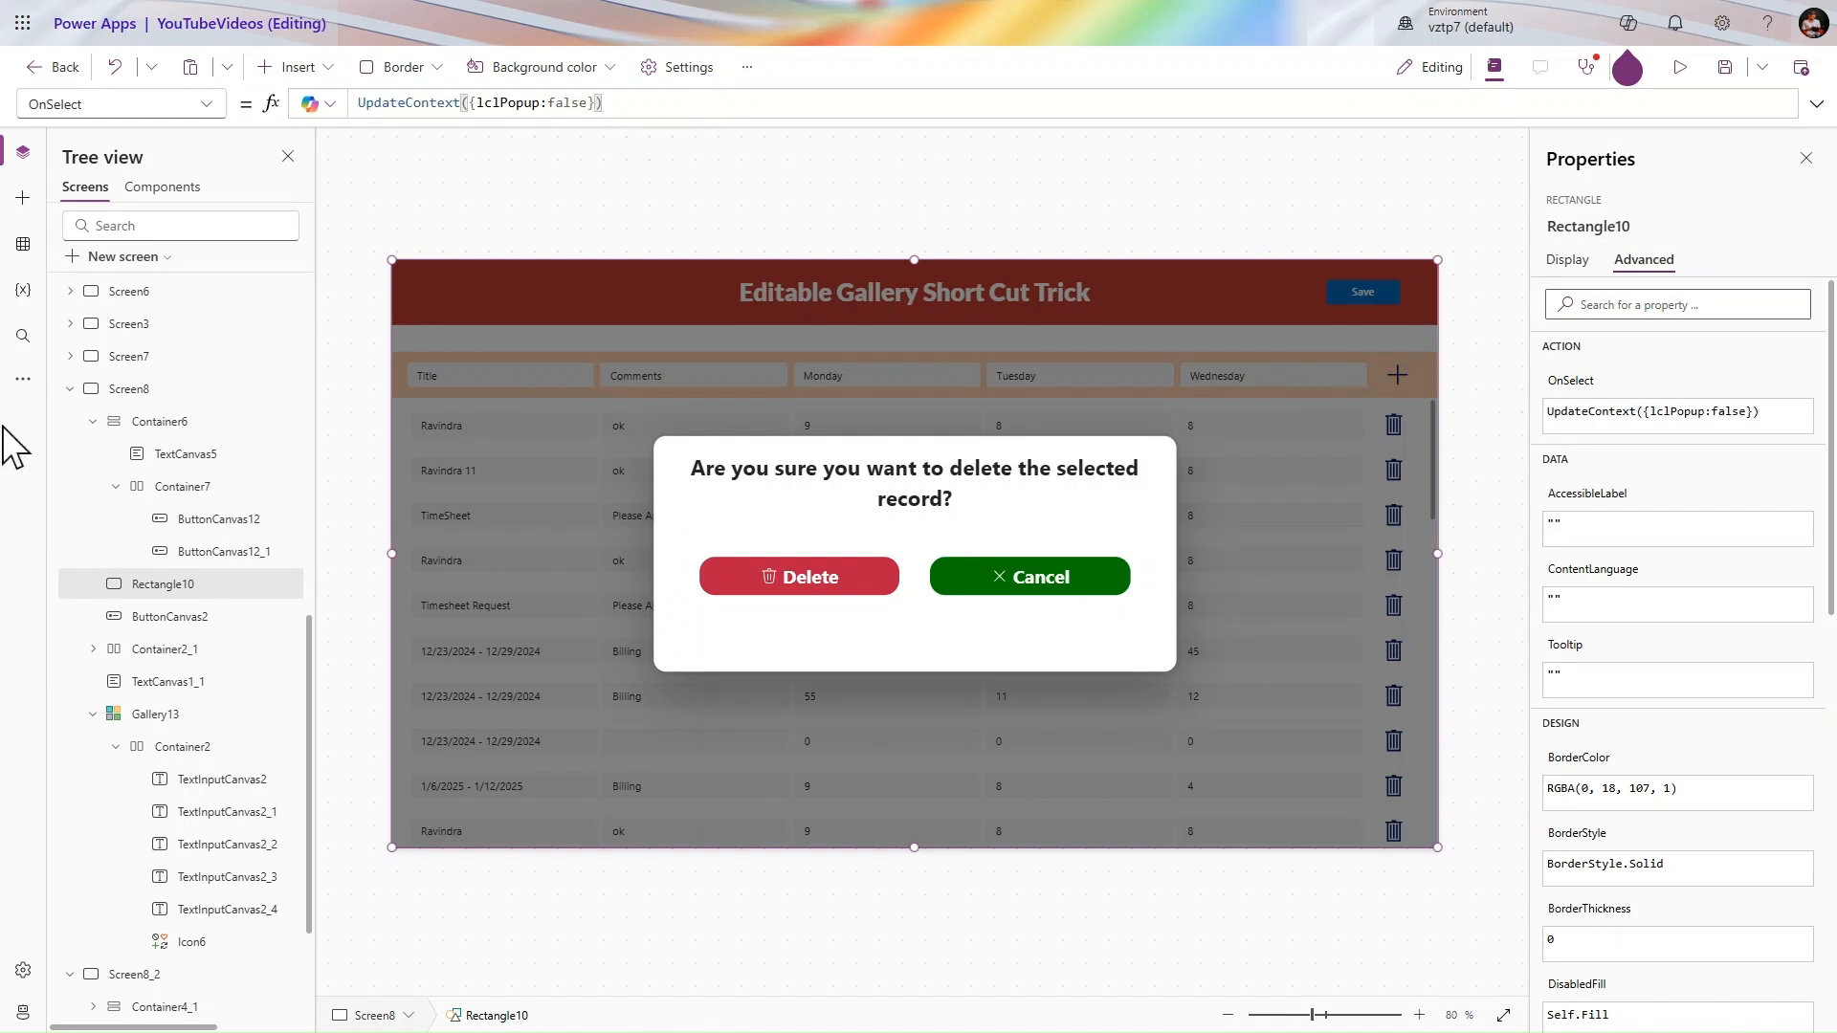
# - Group Container6 and the overlay Rectangle10 on Screen8 into a single group
pyautogui.click(92, 423)
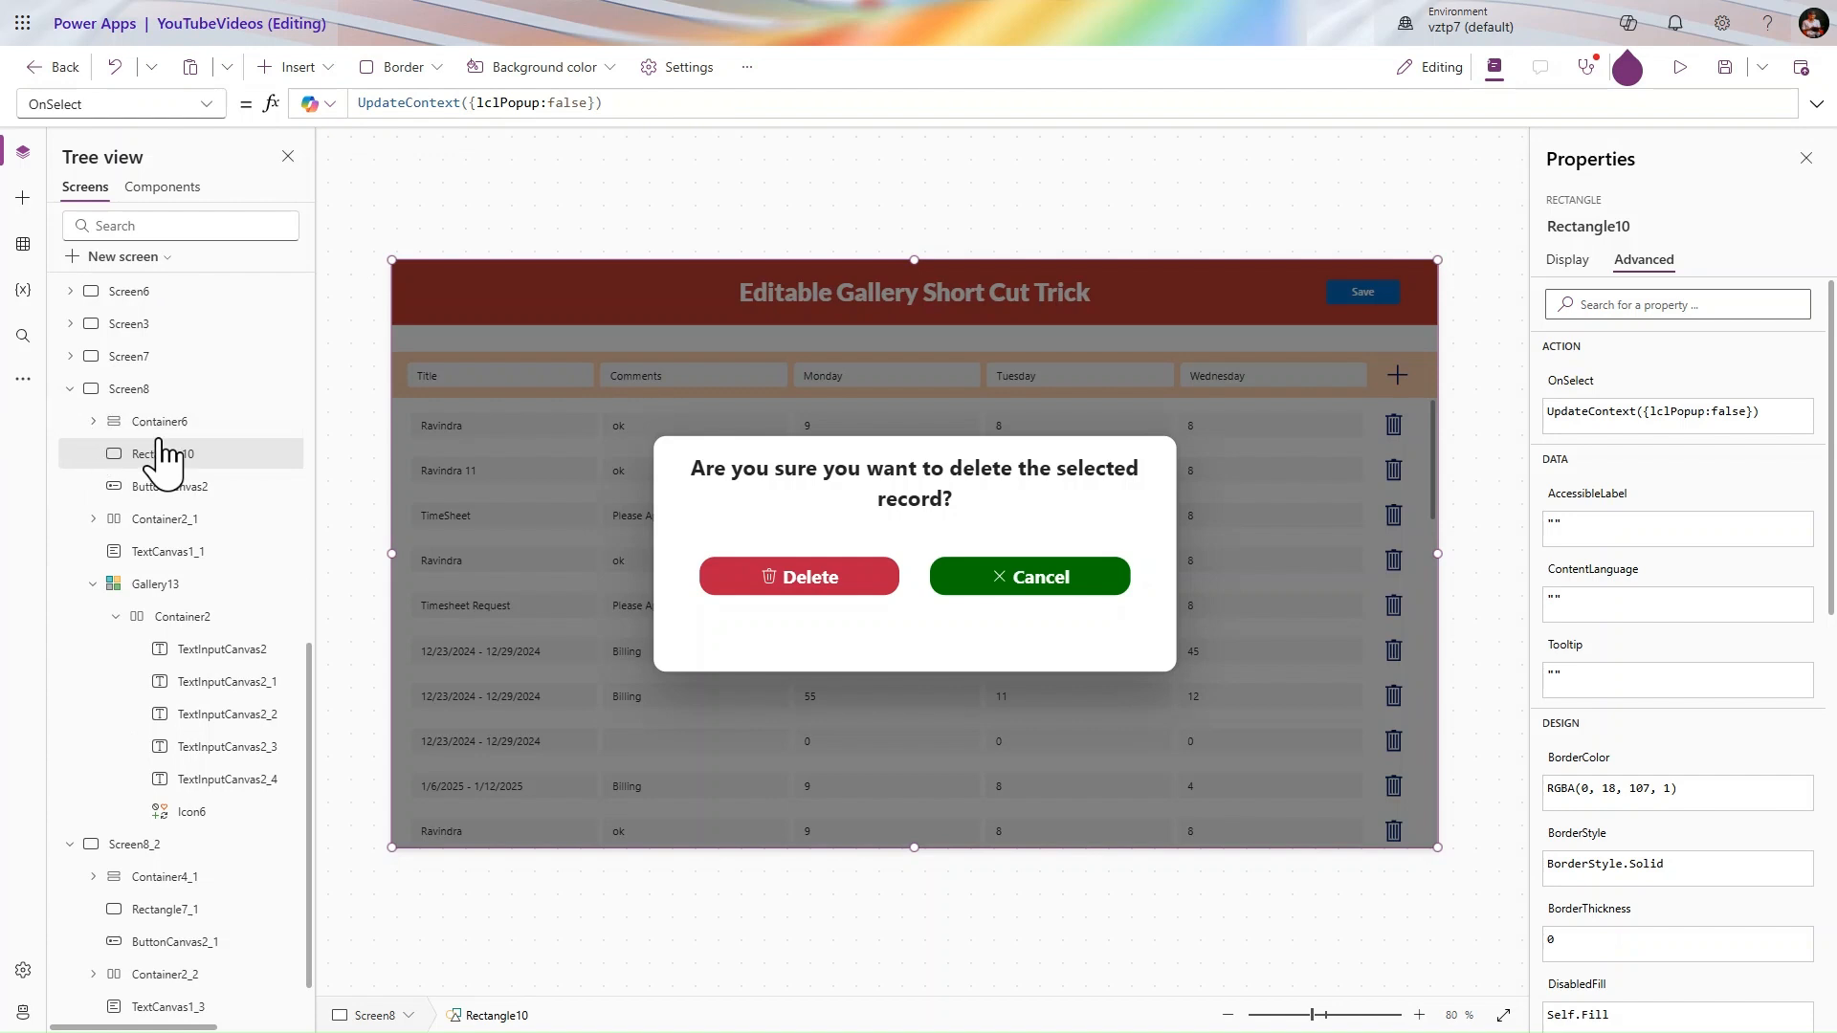
pyautogui.click(198, 426)
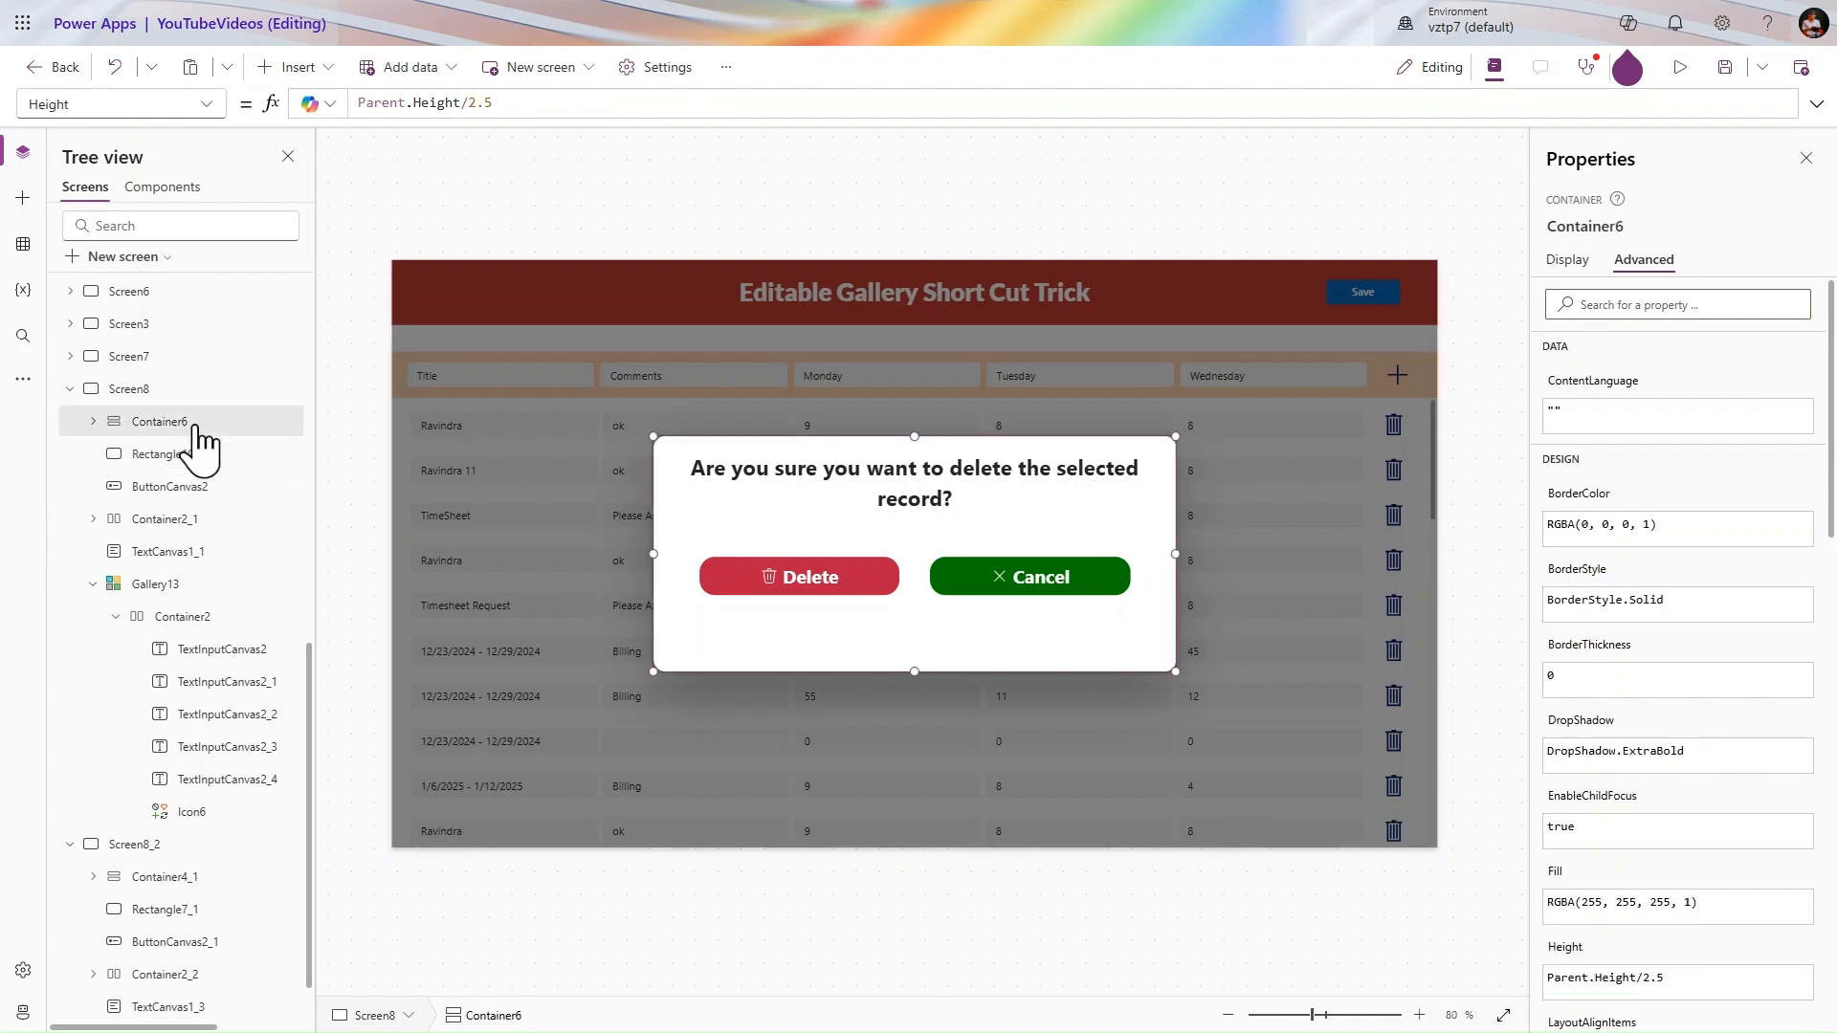
pyautogui.keyDown('ctrl'); pyautogui.click(198, 455); pyautogui.keyUp('ctrl')
pyautogui.rightClick(198, 457)
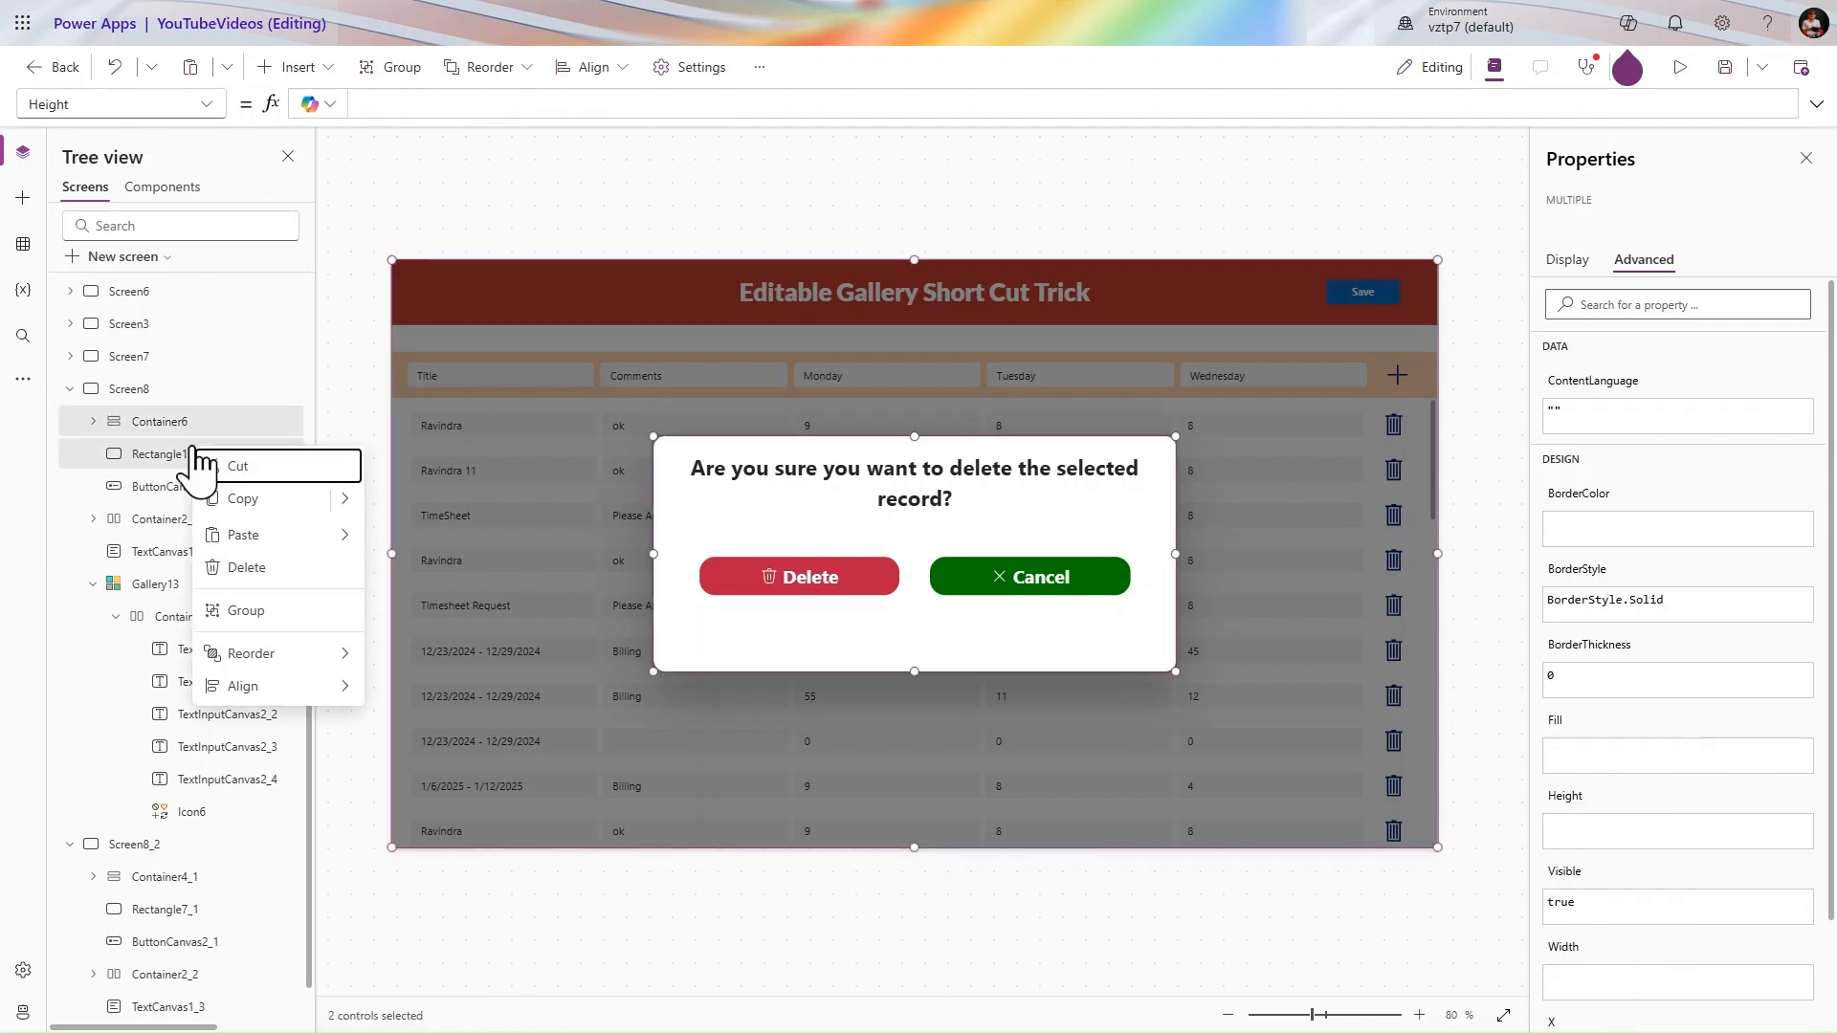
pyautogui.click(274, 612)
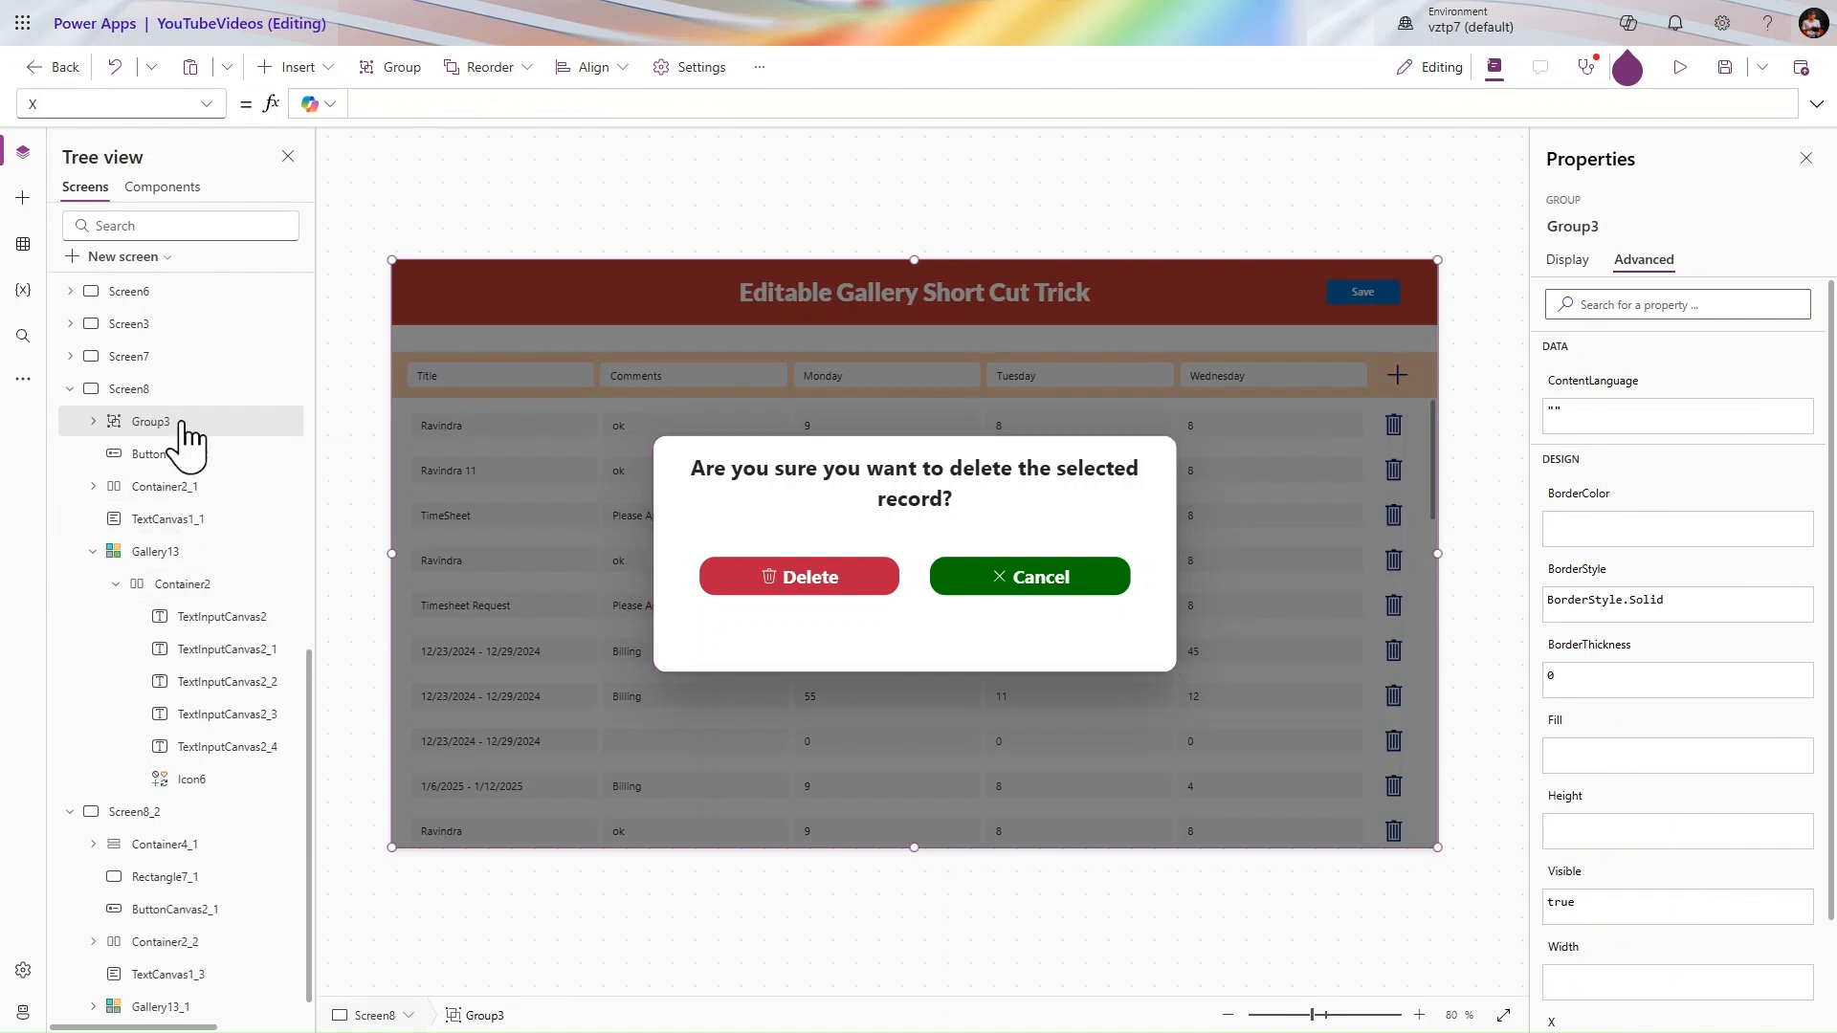
# - Rename the new group containing the popup and its overlay as PopupDelete
pyautogui.doubleClick(185, 423)
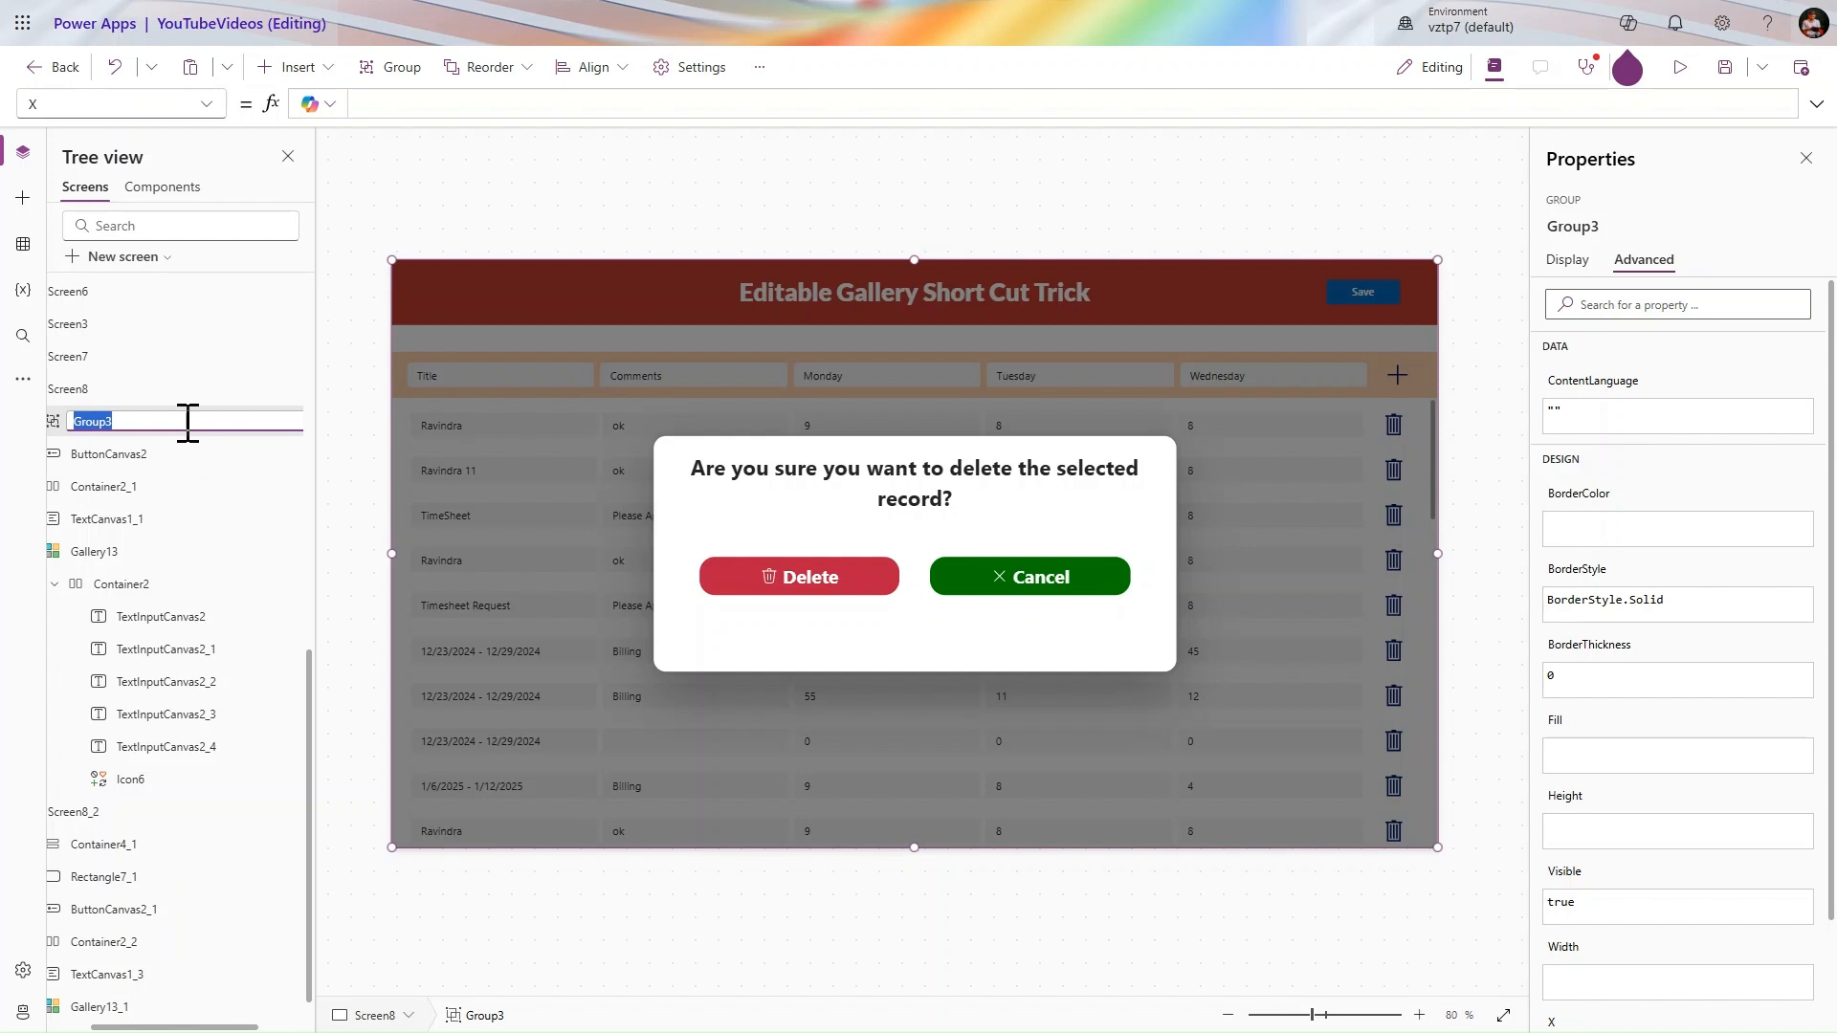
pyautogui.press('BackSpace')
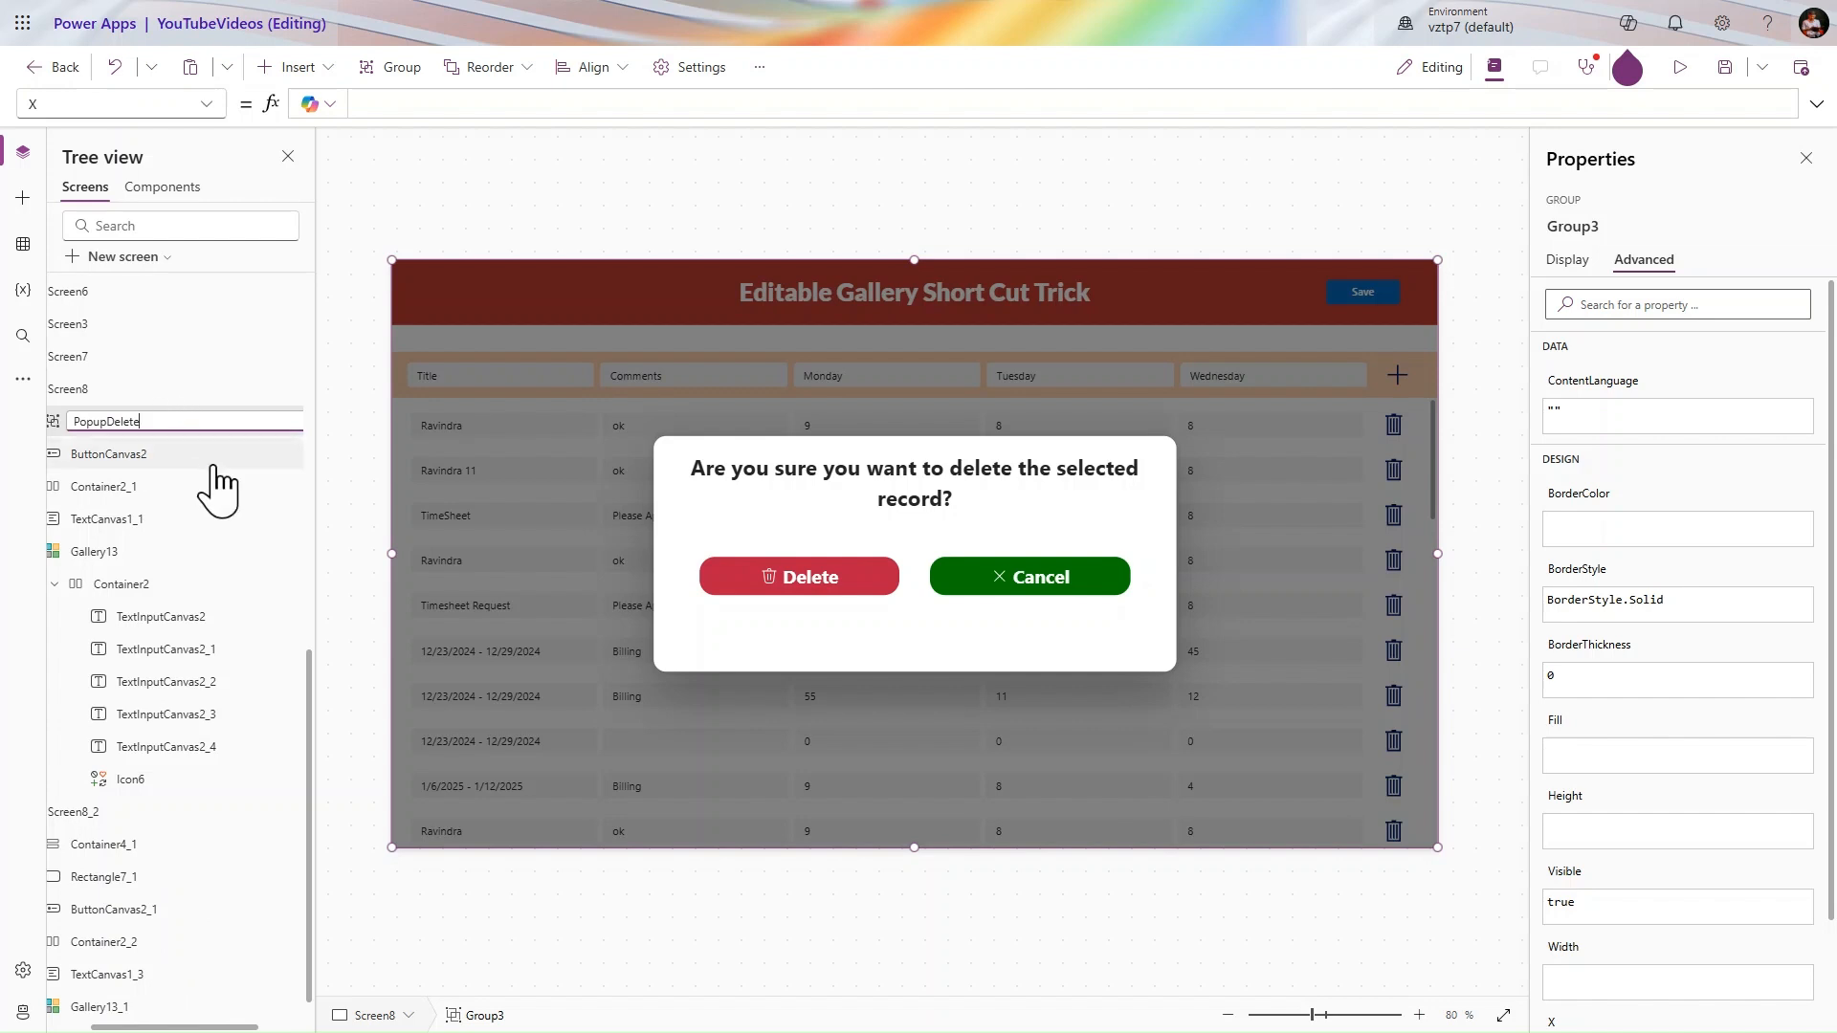
pyautogui.click(200, 461)
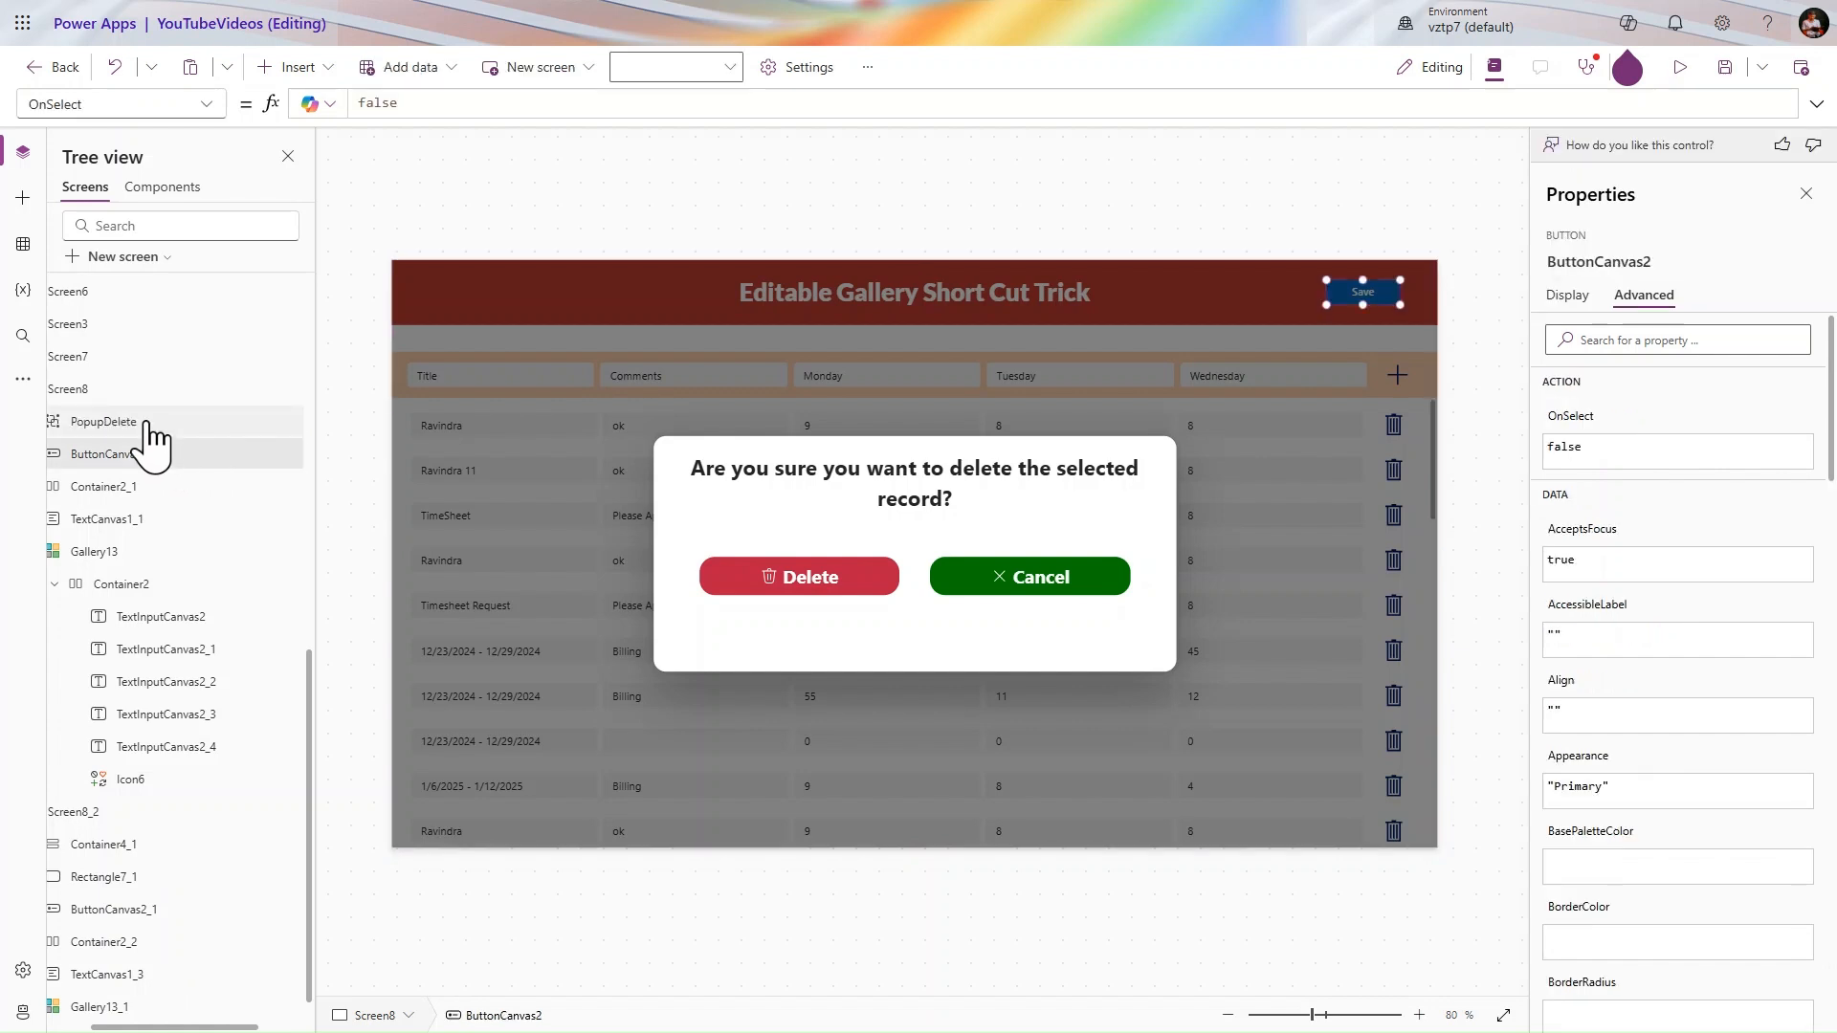
# - Set the PopupDelete group's Visible property to the variable lclPopup and save the app
pyautogui.click(150, 423)
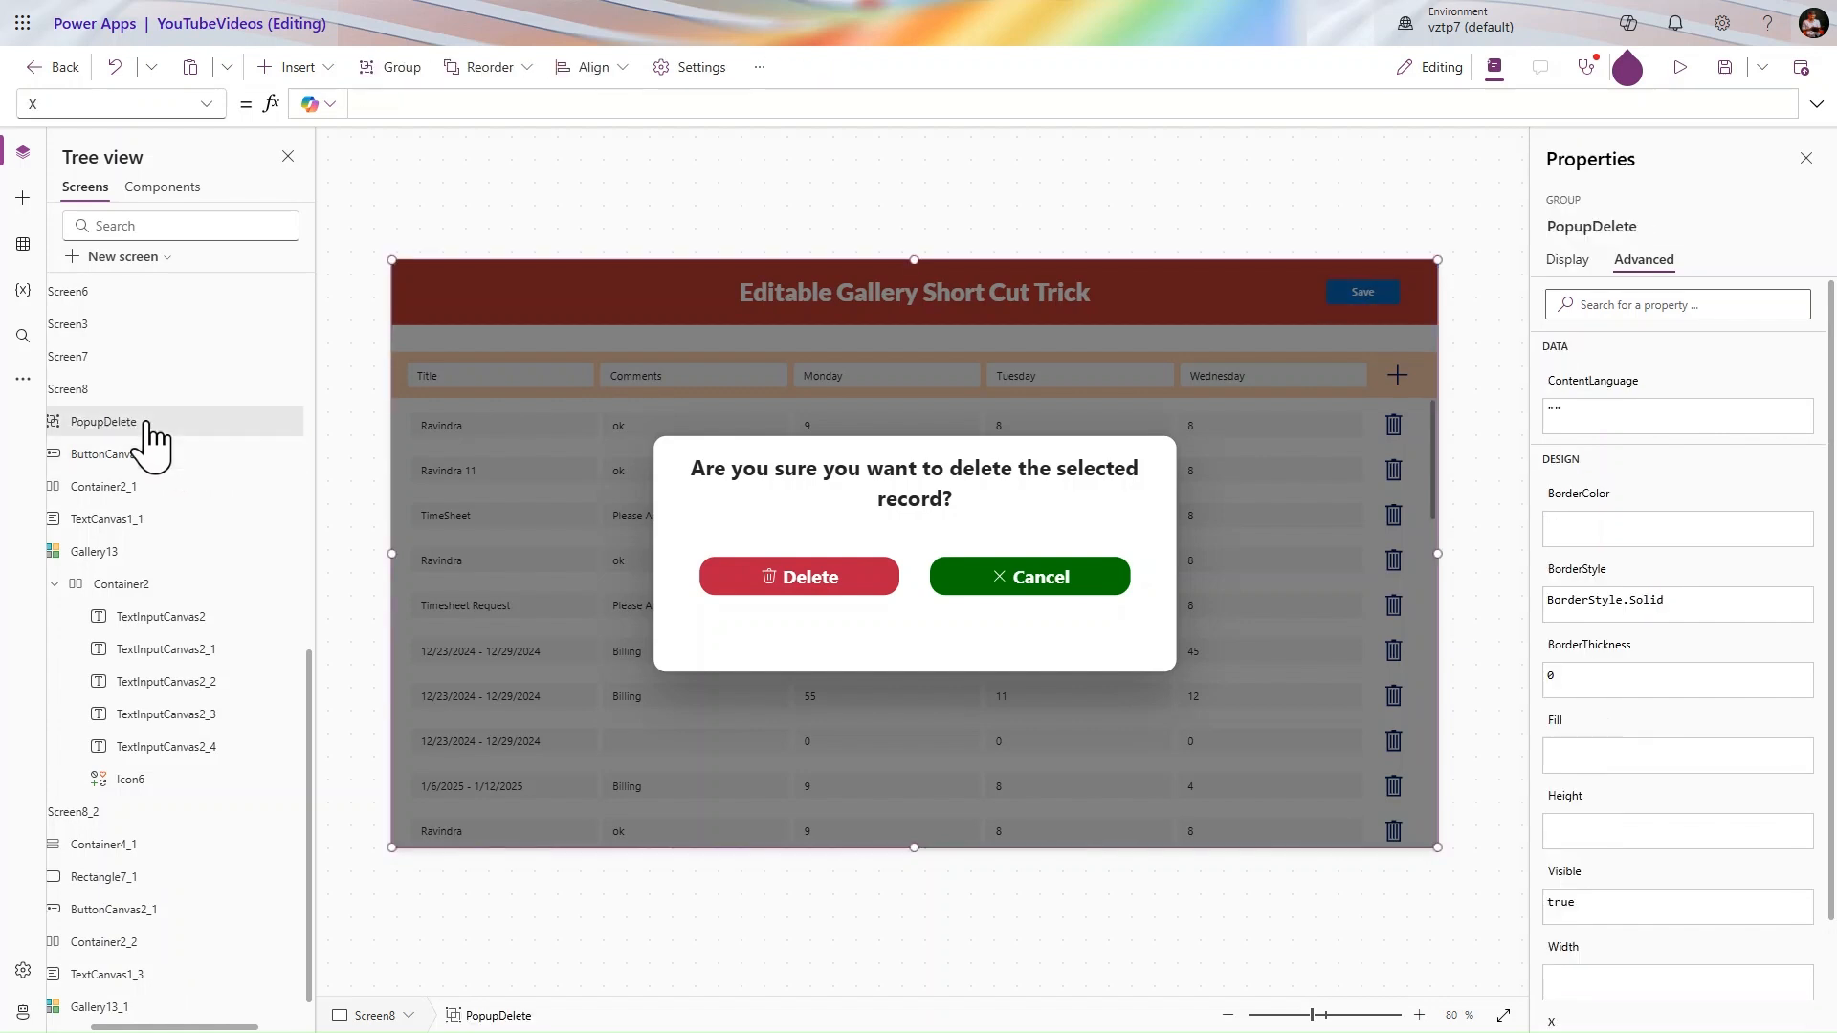
pyautogui.click(1569, 264)
pyautogui.click(1562, 418)
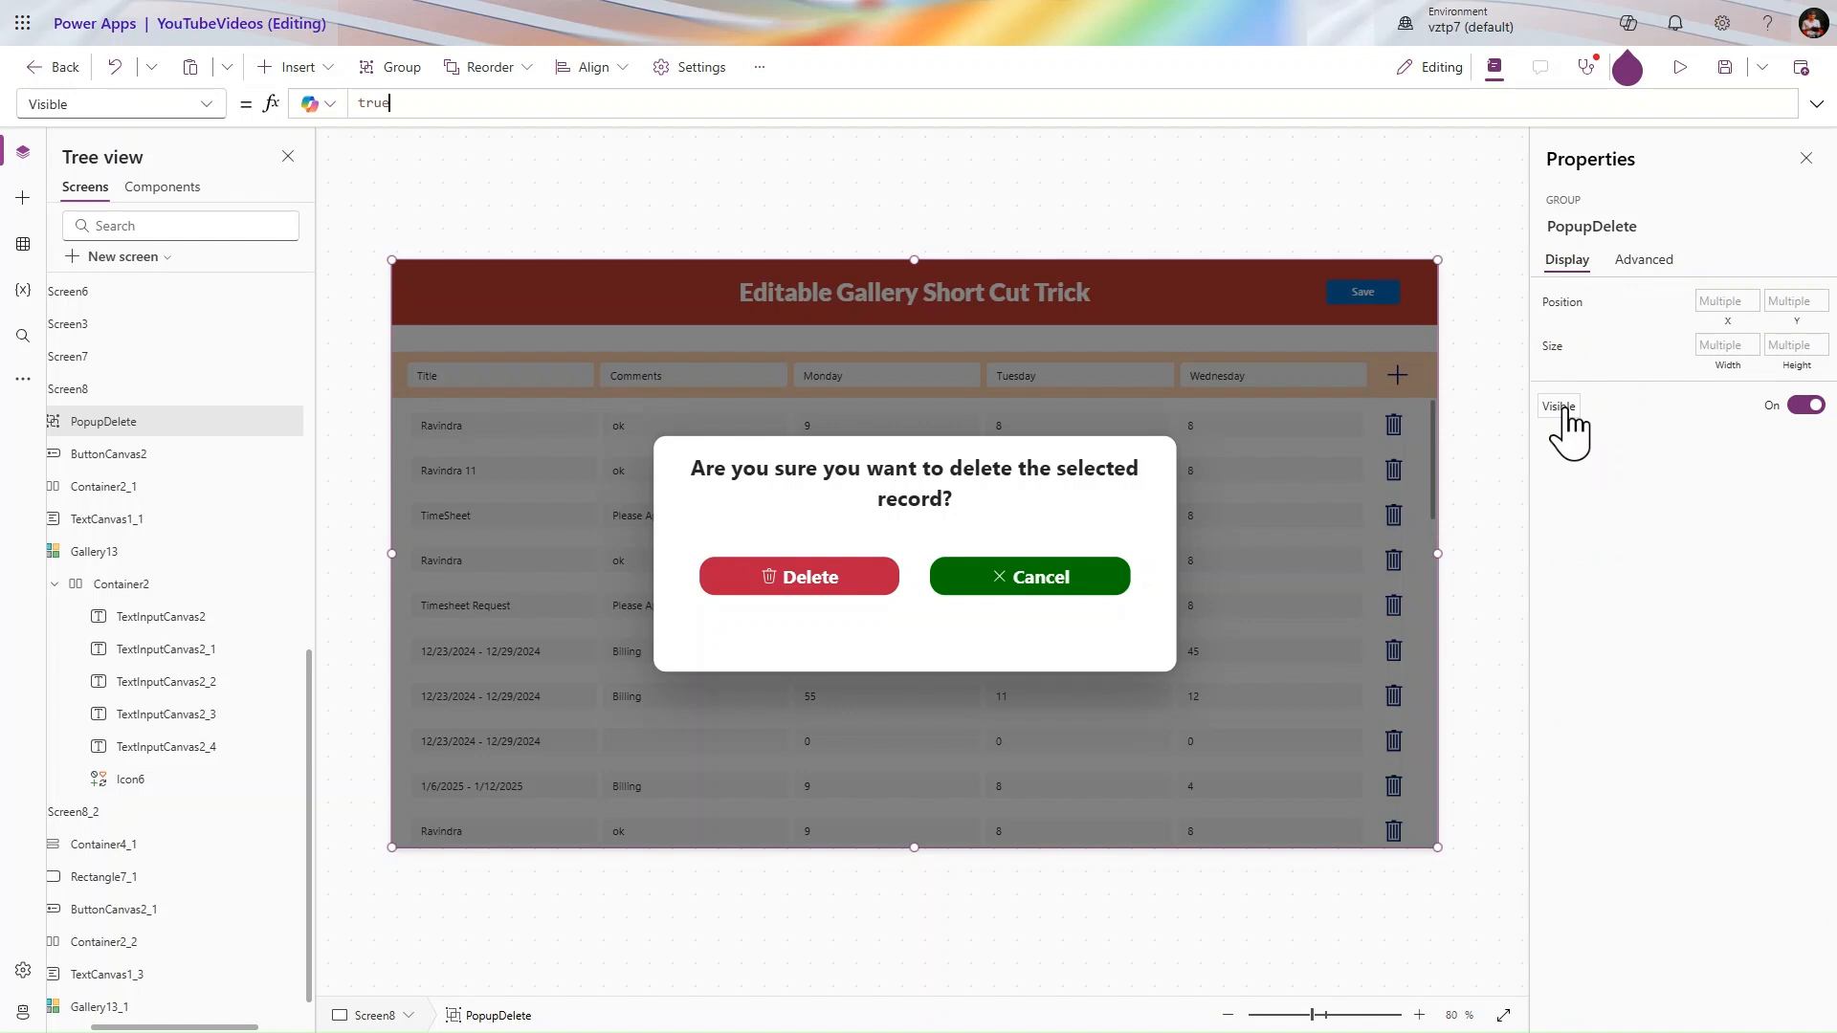
pyautogui.hotkey('ctrl', 'a')
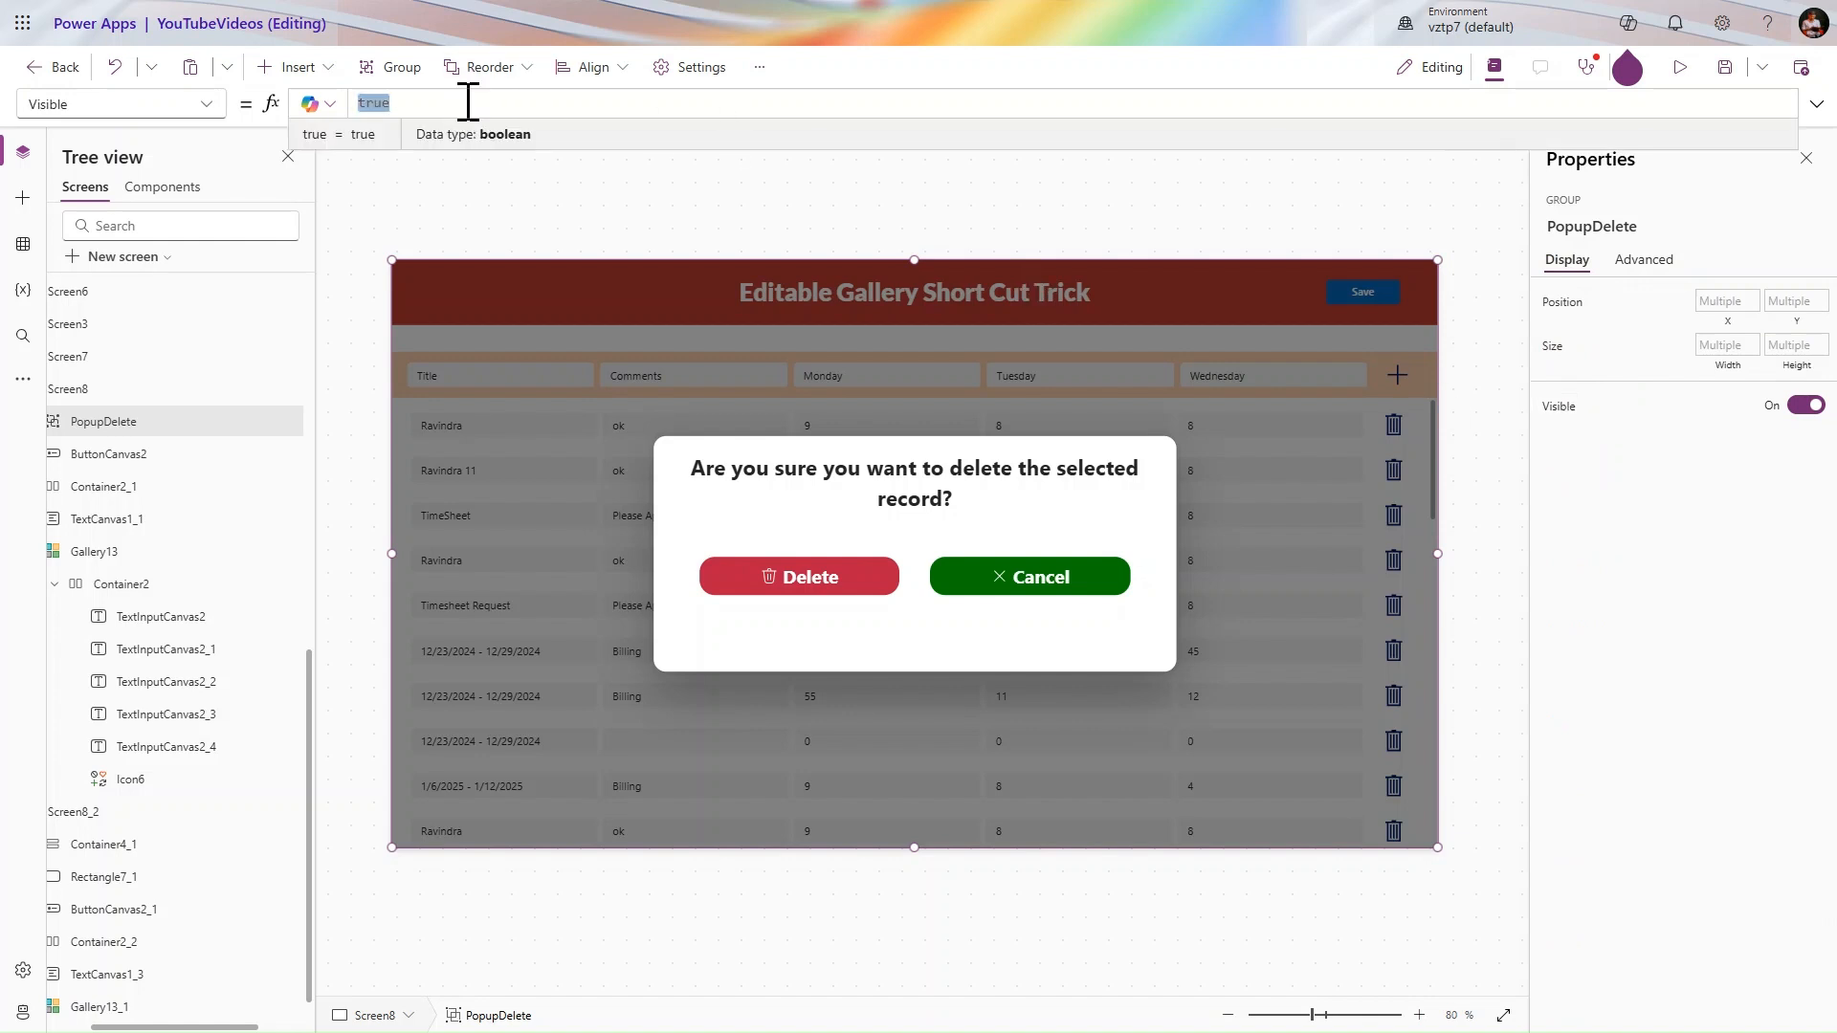
pyautogui.write('lcl')
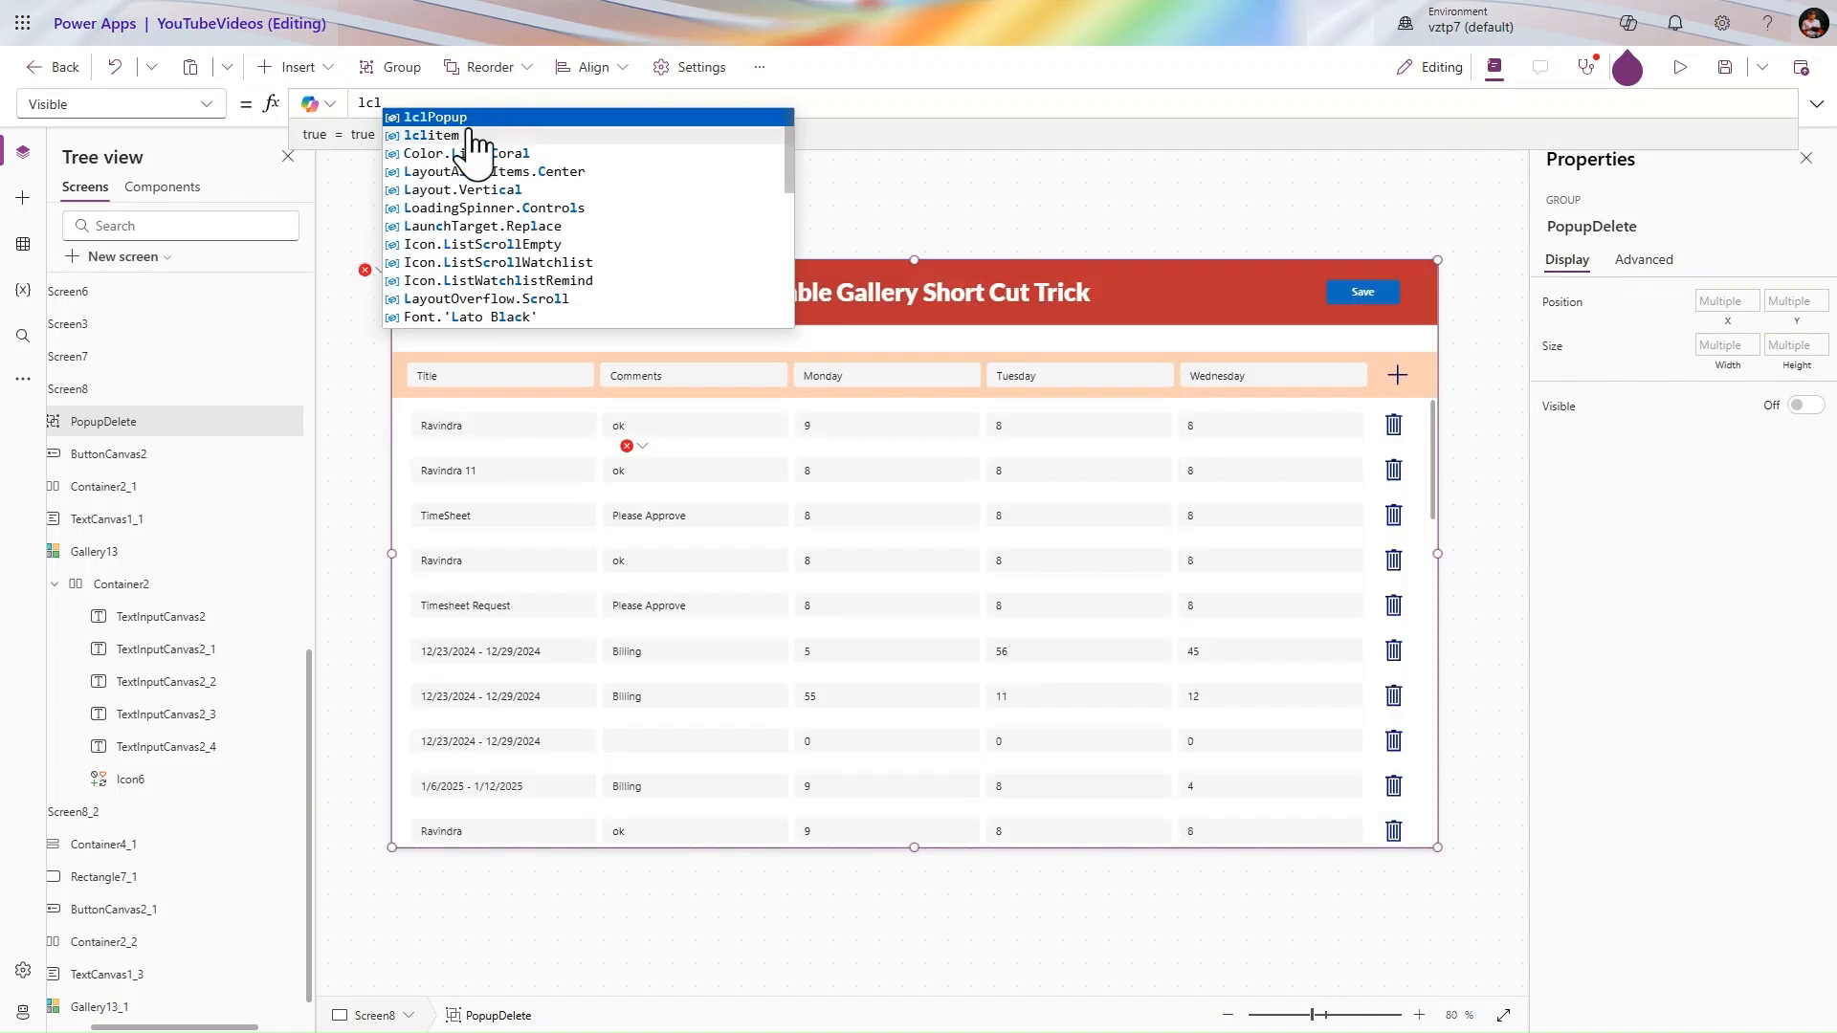
pyautogui.click(473, 119)
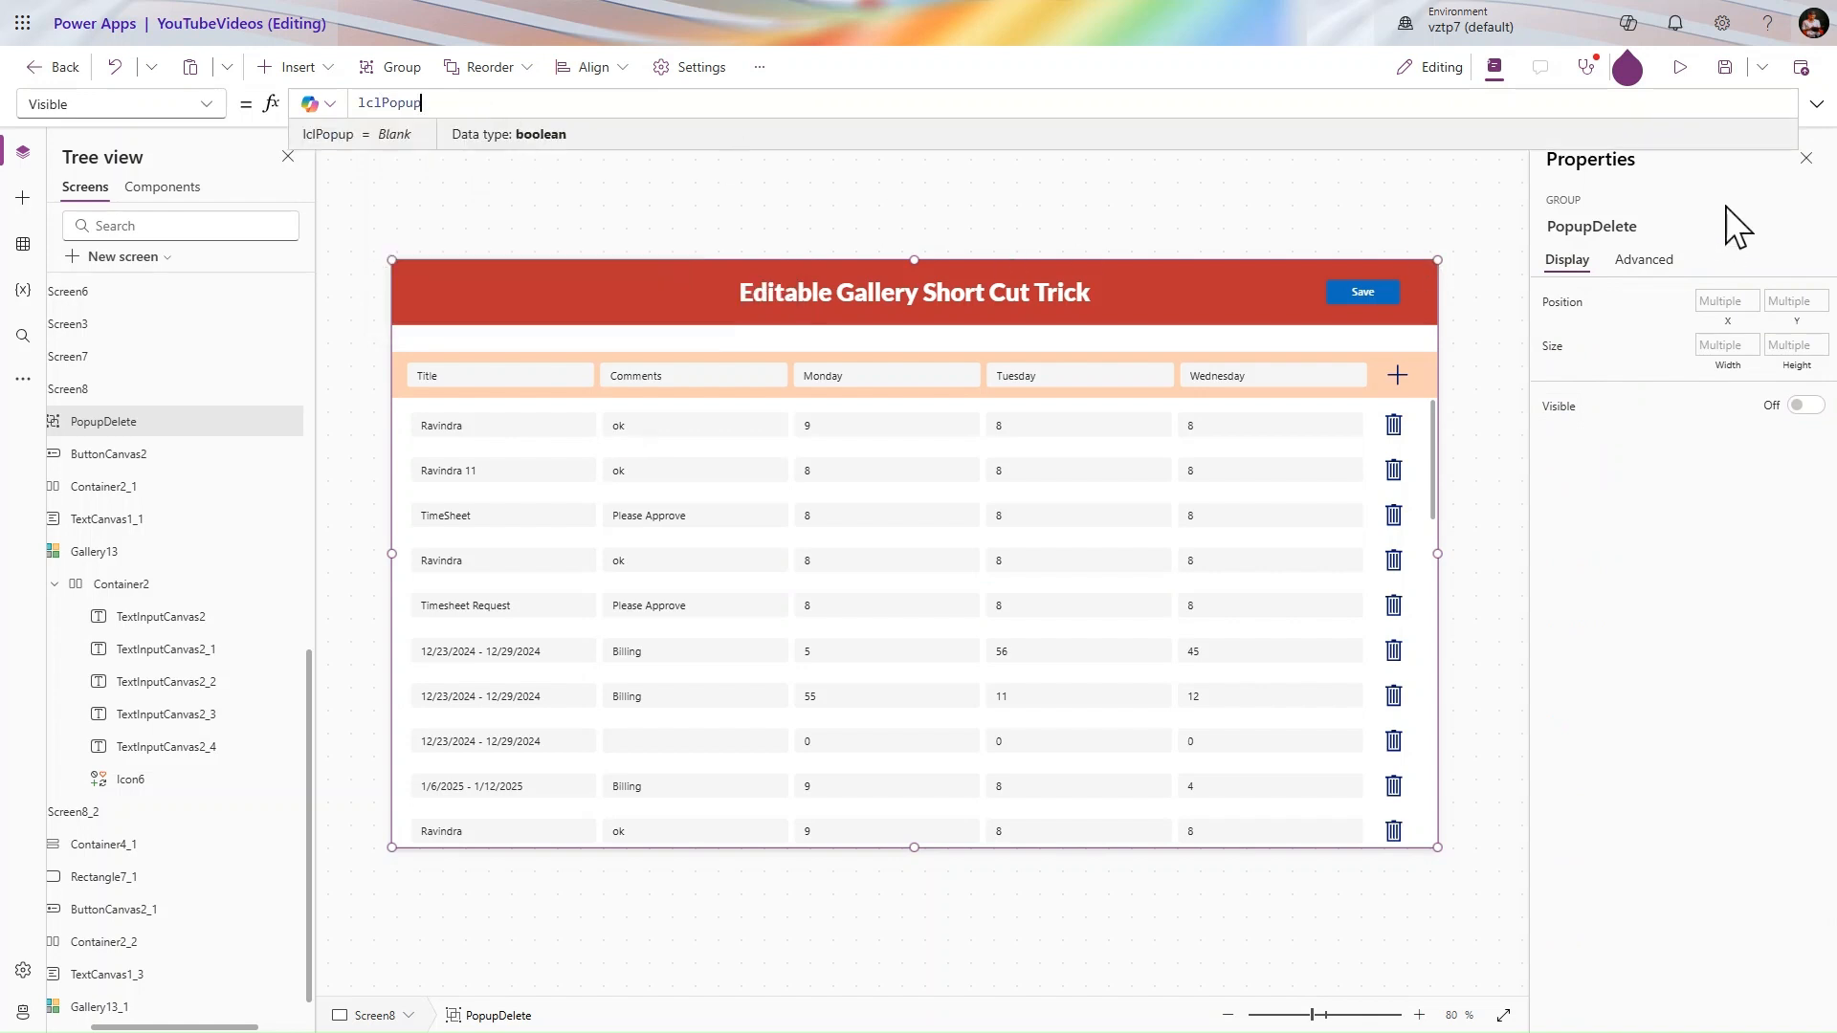
pyautogui.click(1725, 69)
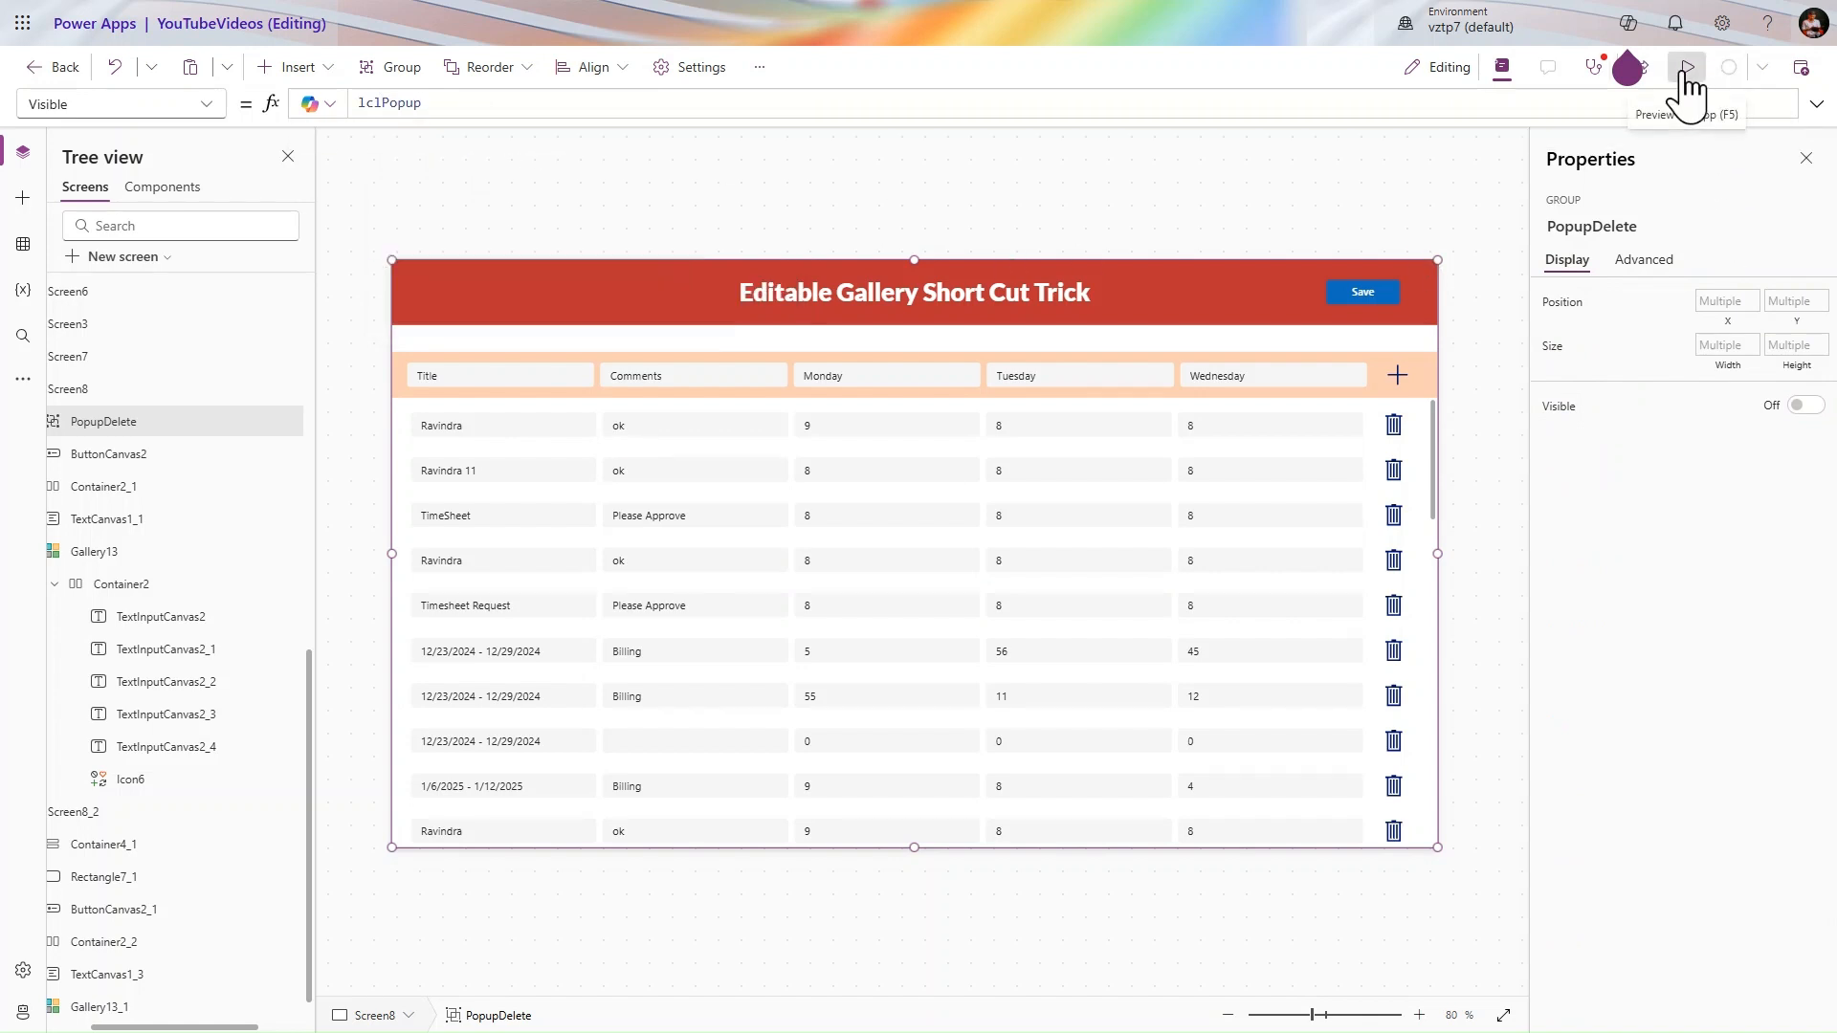
# - Preview the app and test the popup on the first gallery record, cancelling the deletion once and confirming it the second time
pyautogui.click(1688, 69)
pyautogui.click(1638, 352)
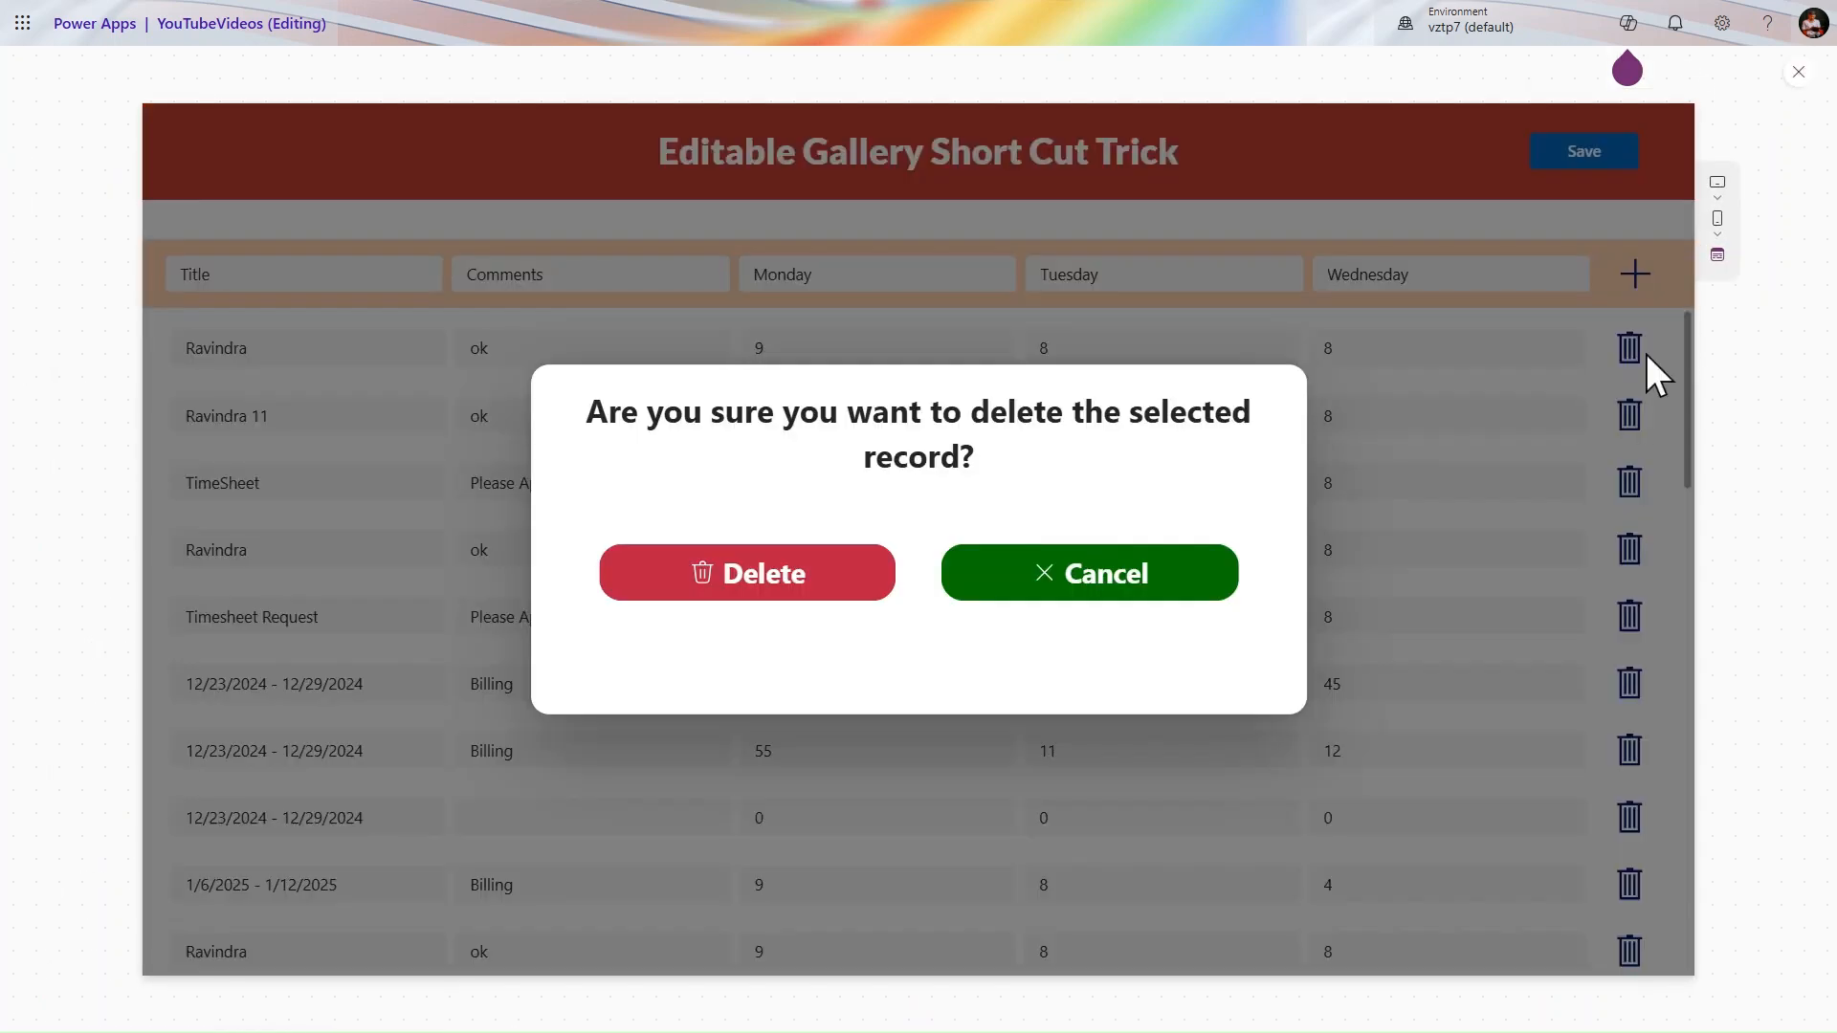
pyautogui.click(1102, 601)
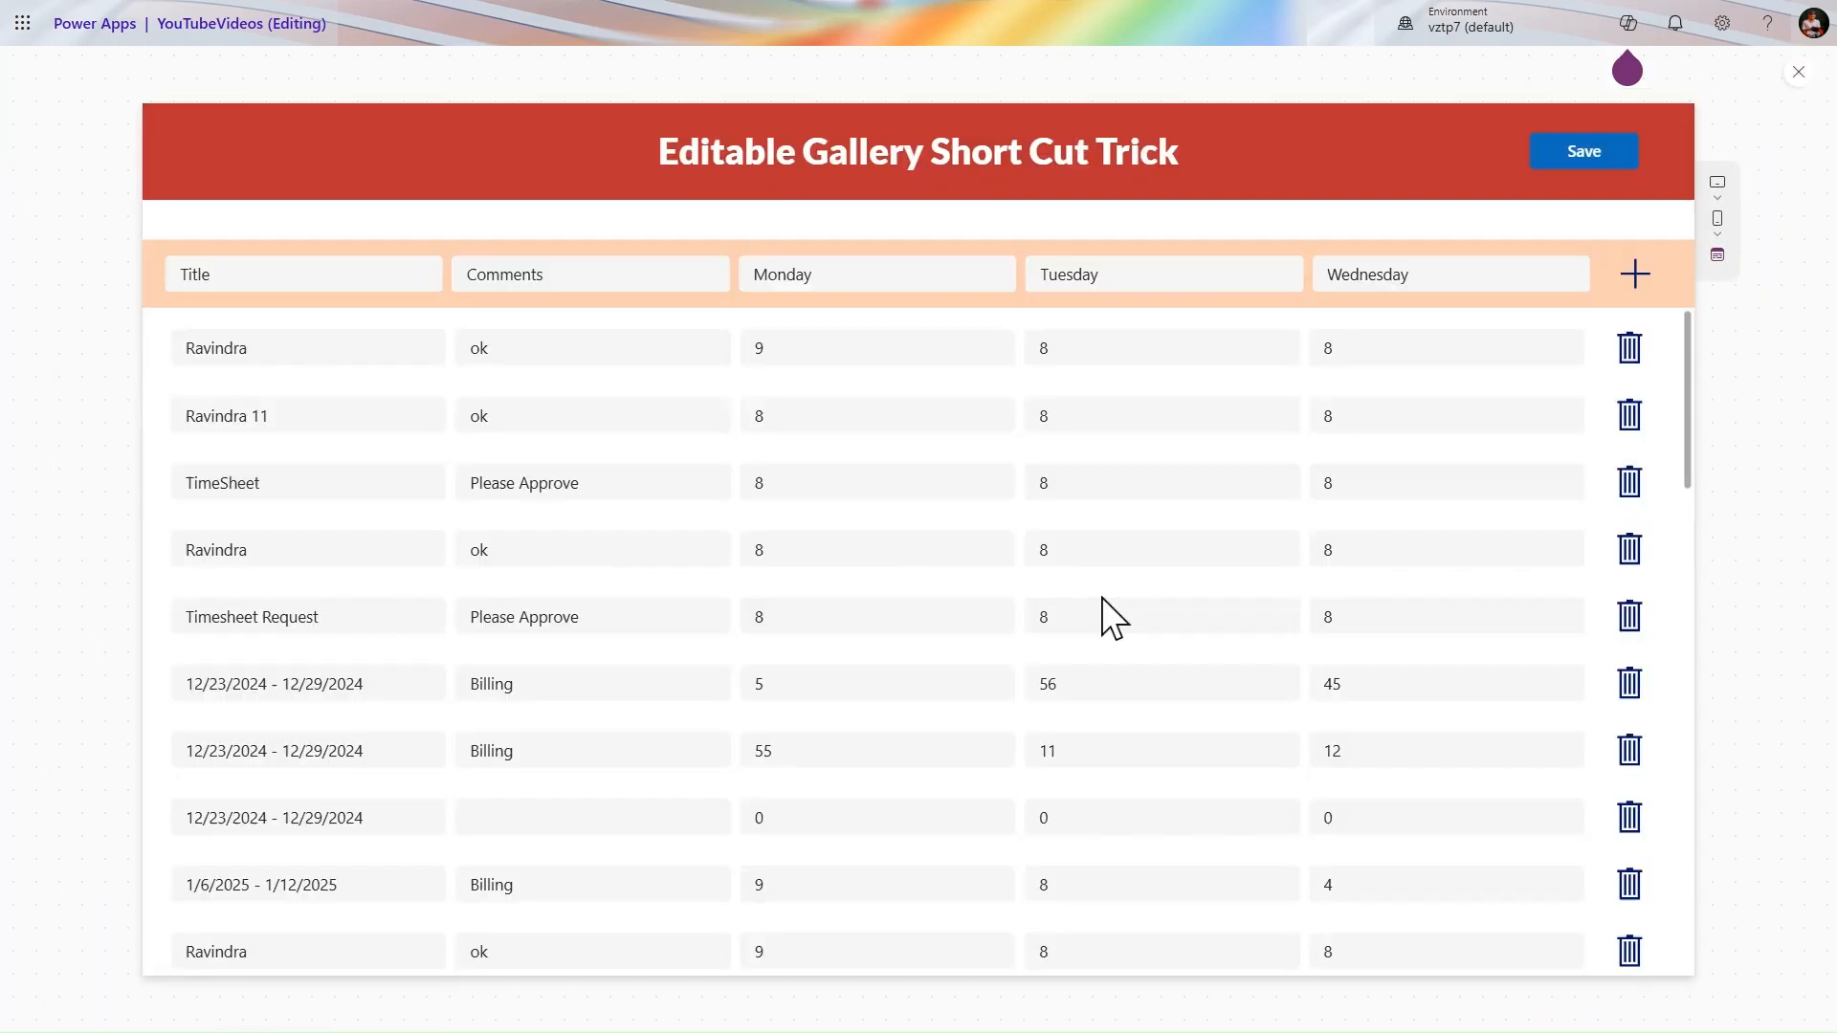
pyautogui.click(1634, 349)
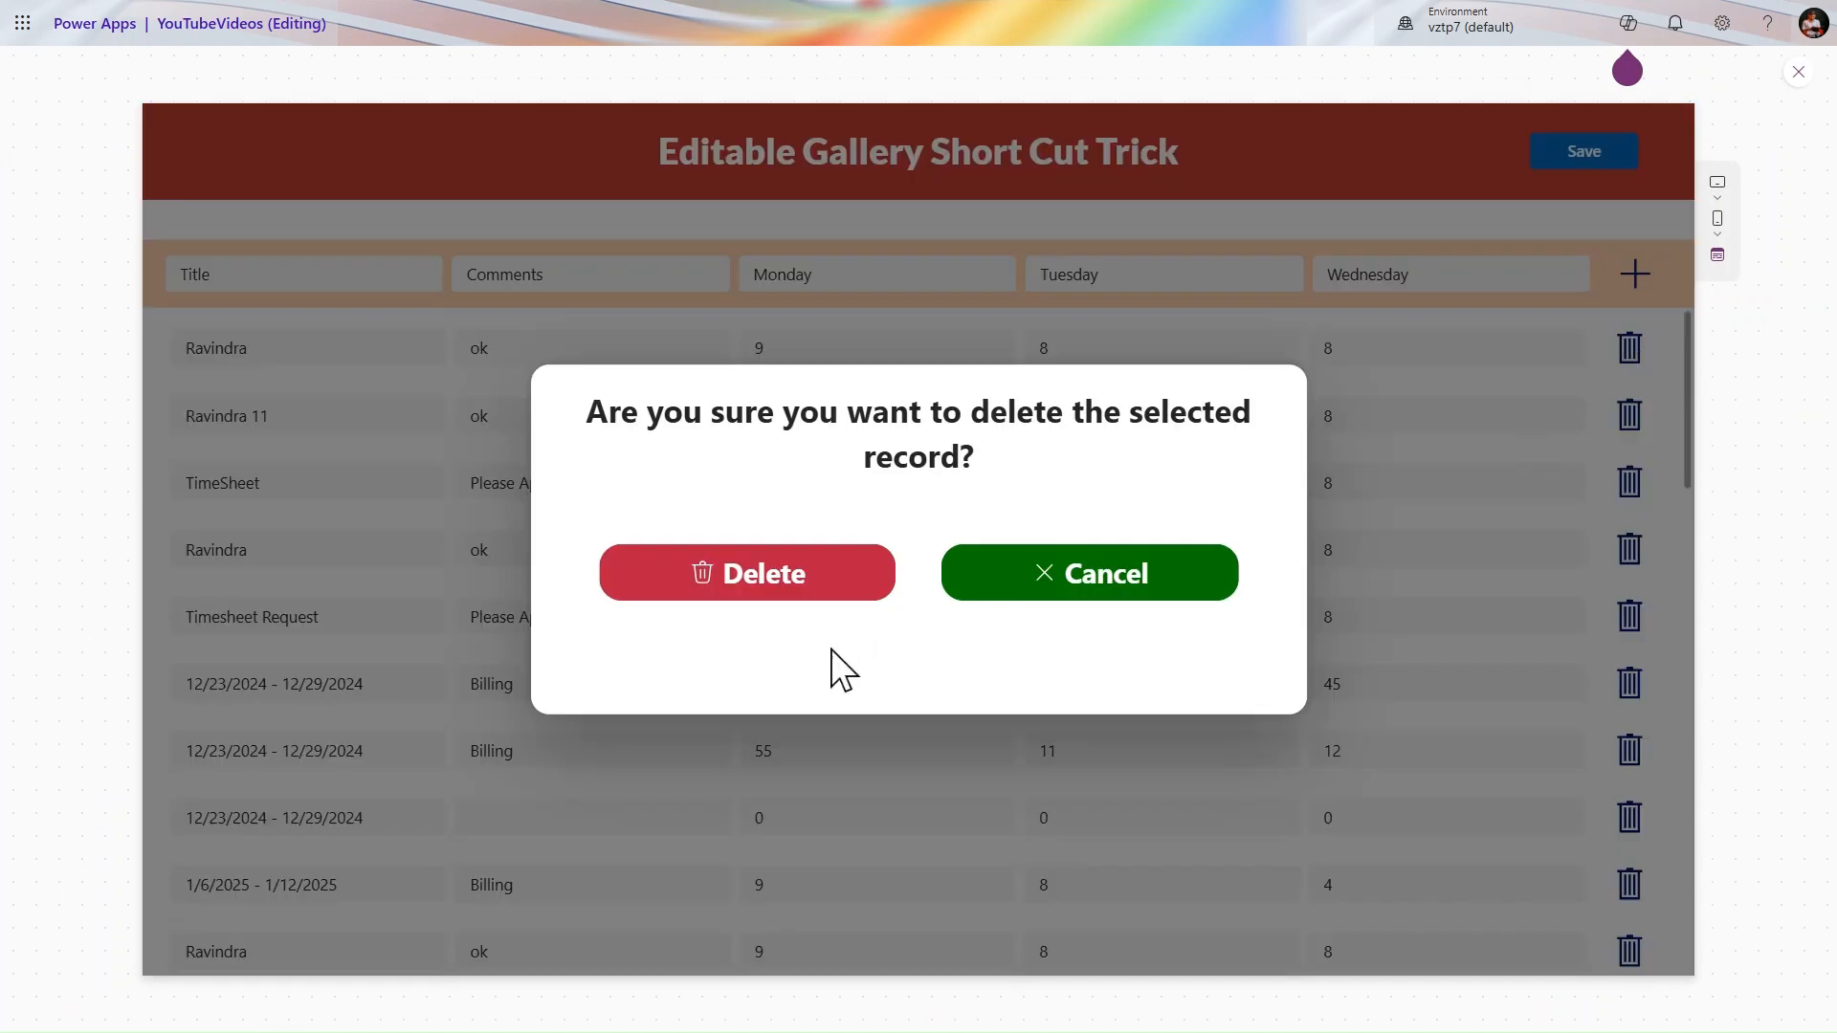
pyautogui.click(824, 567)
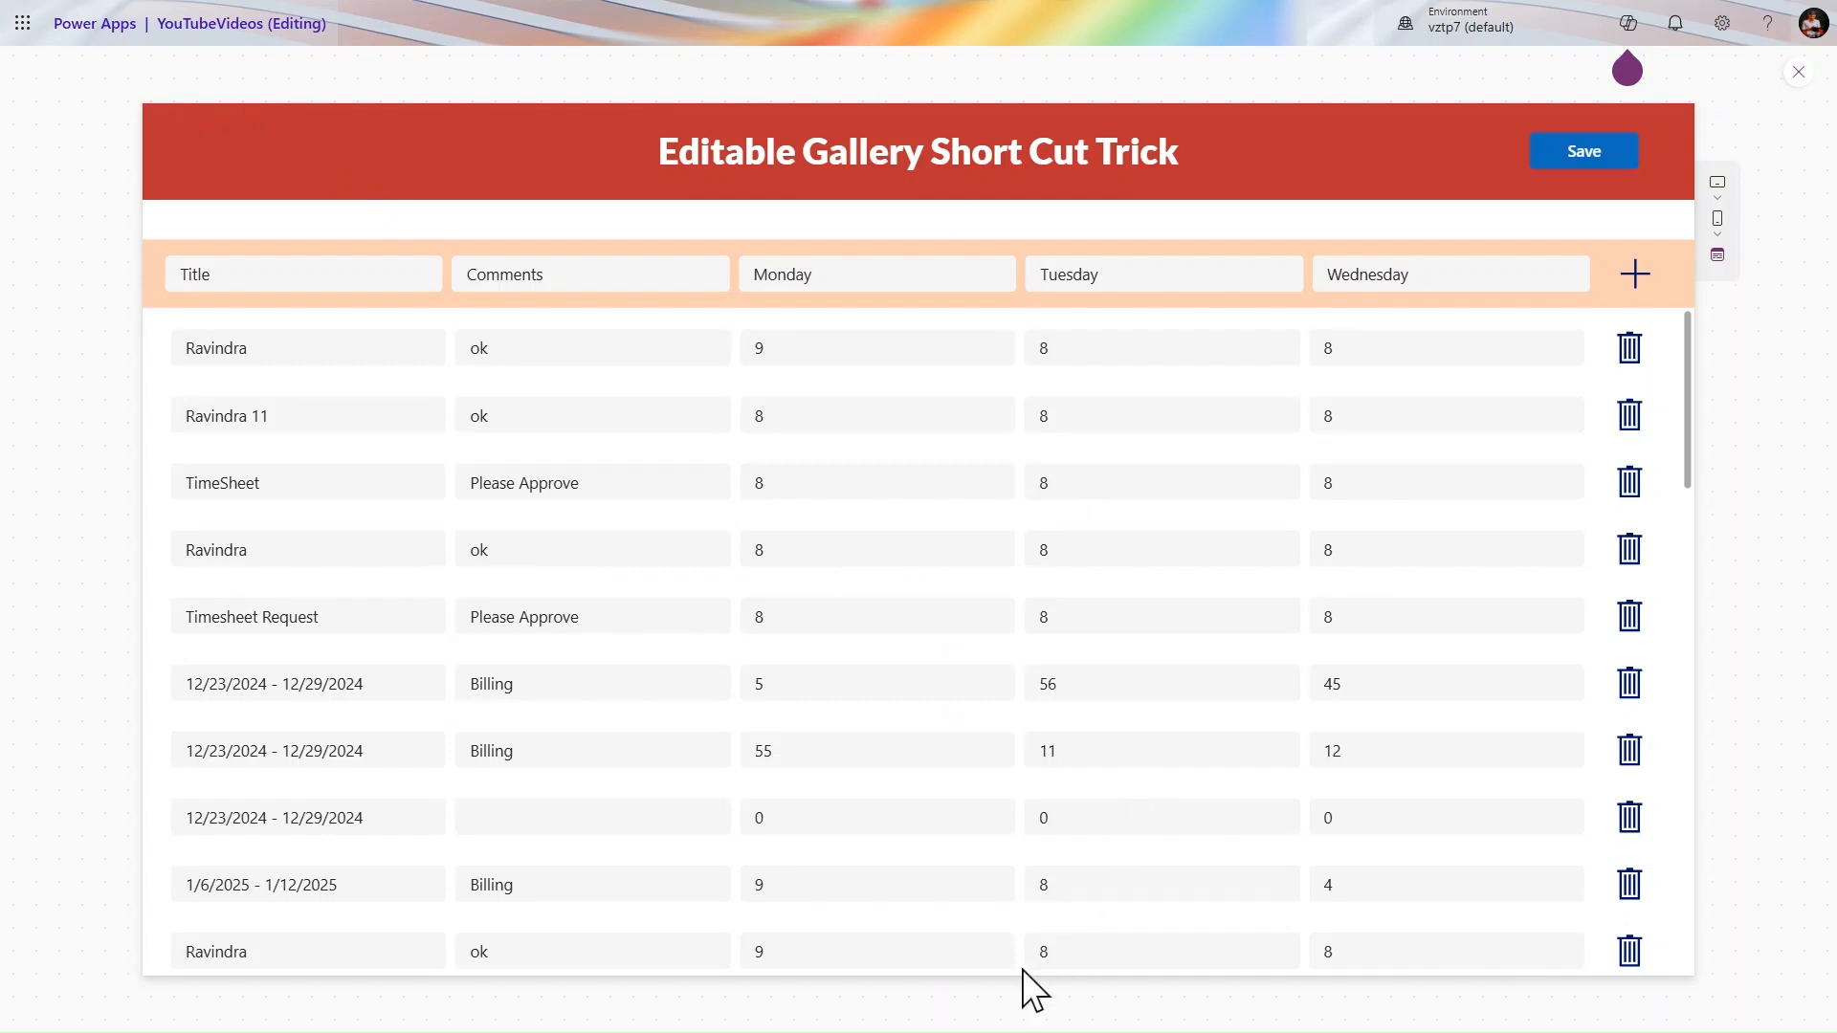
# - Switch to the Create Popup In Power Apps article on the Savinj site and review its container and button property code
pyautogui.moveTo(841, 17)
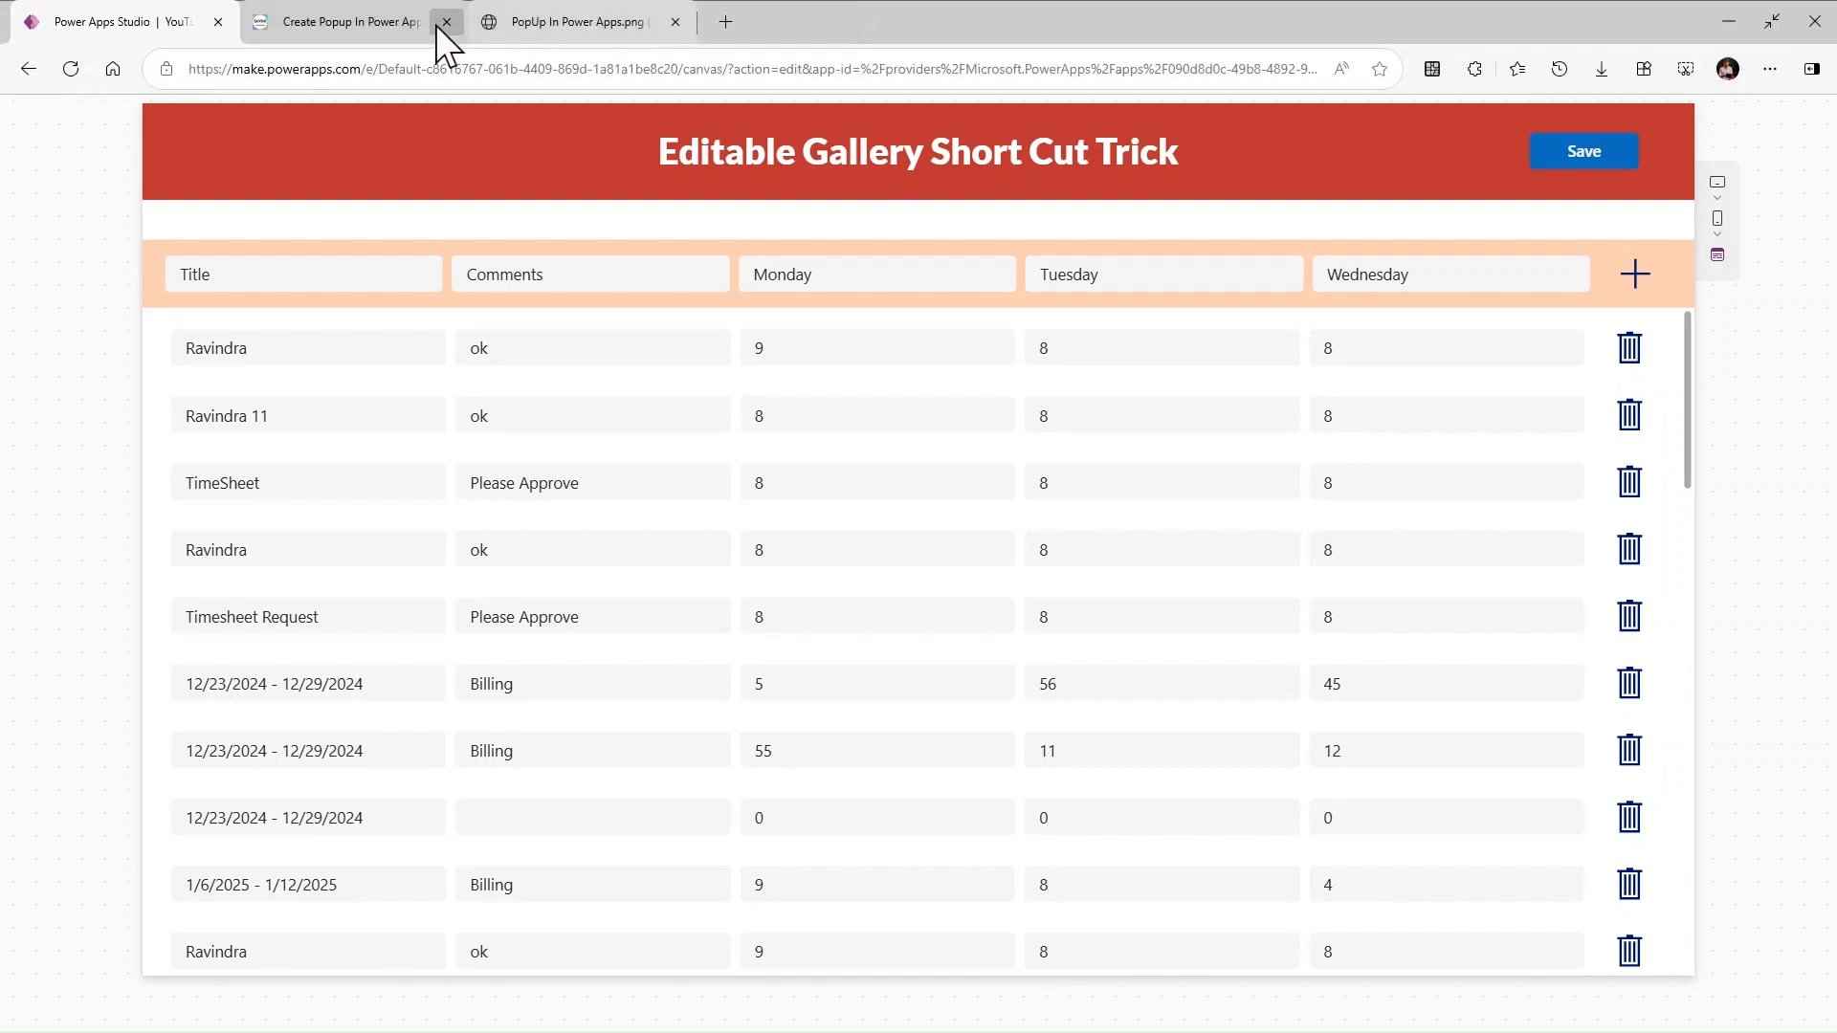
pyautogui.click(382, 19)
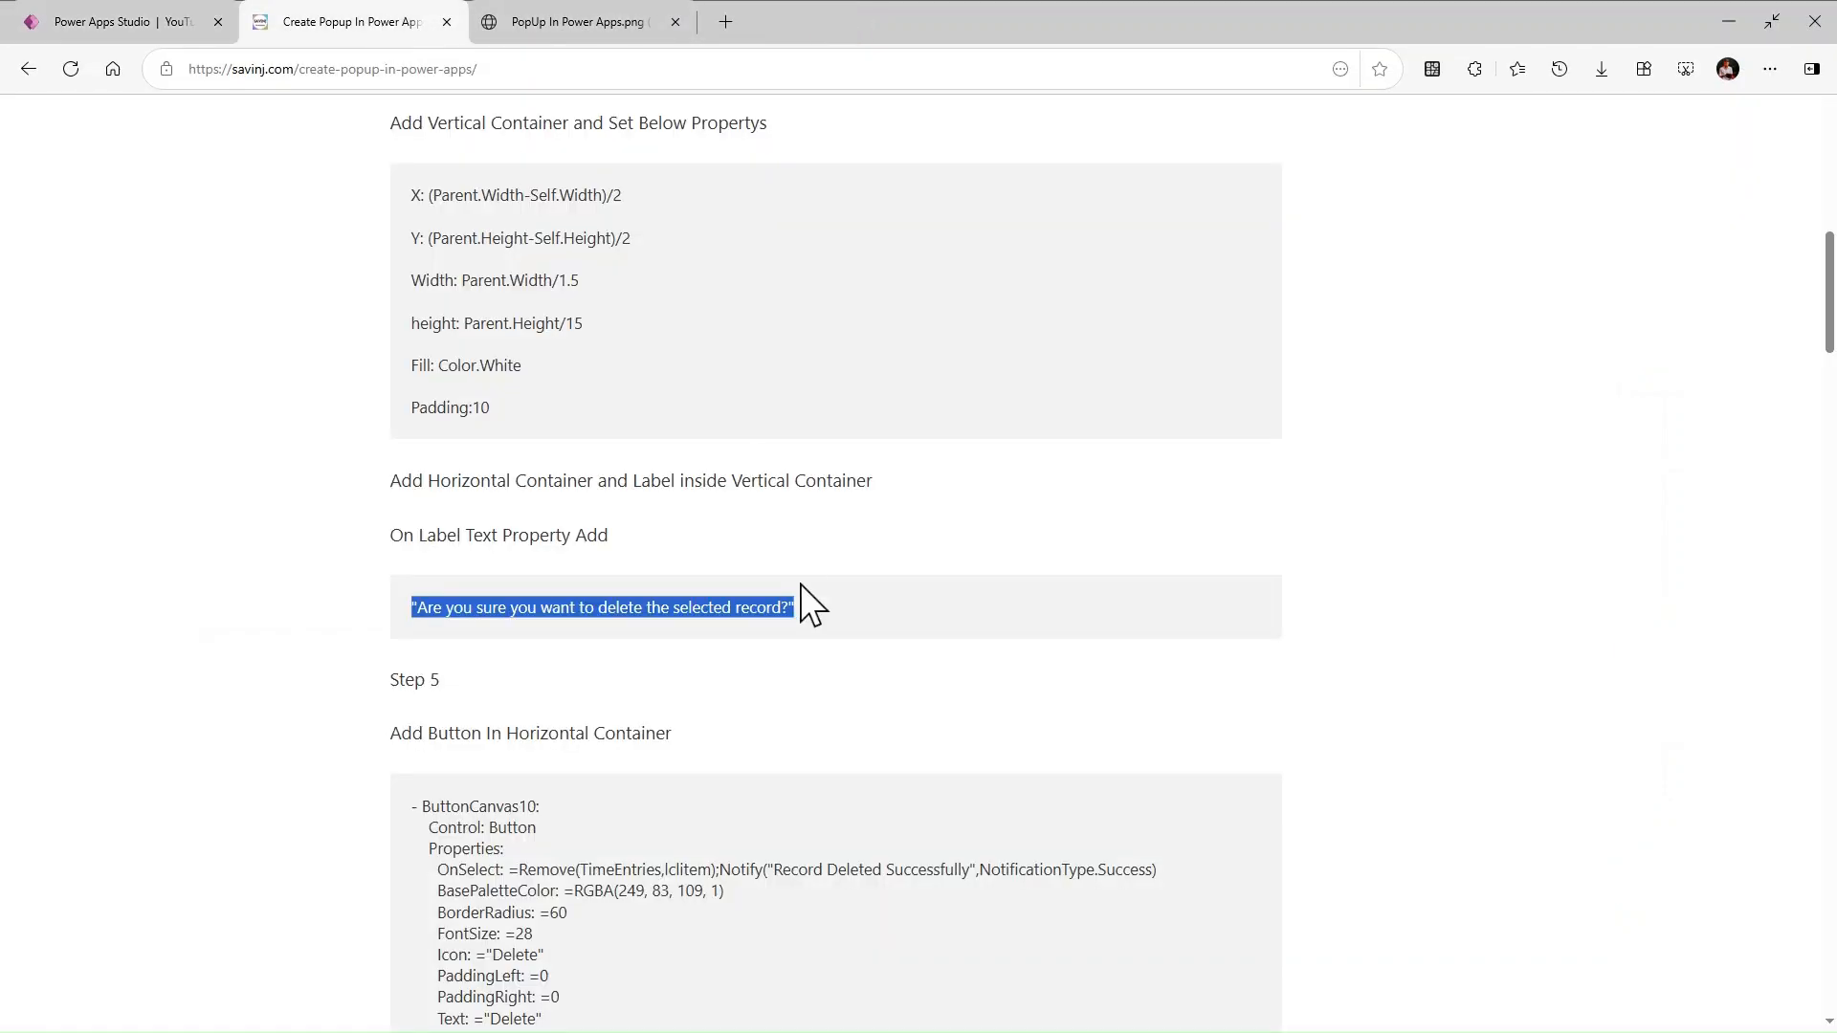
pyautogui.scroll(-20, 800, 584)
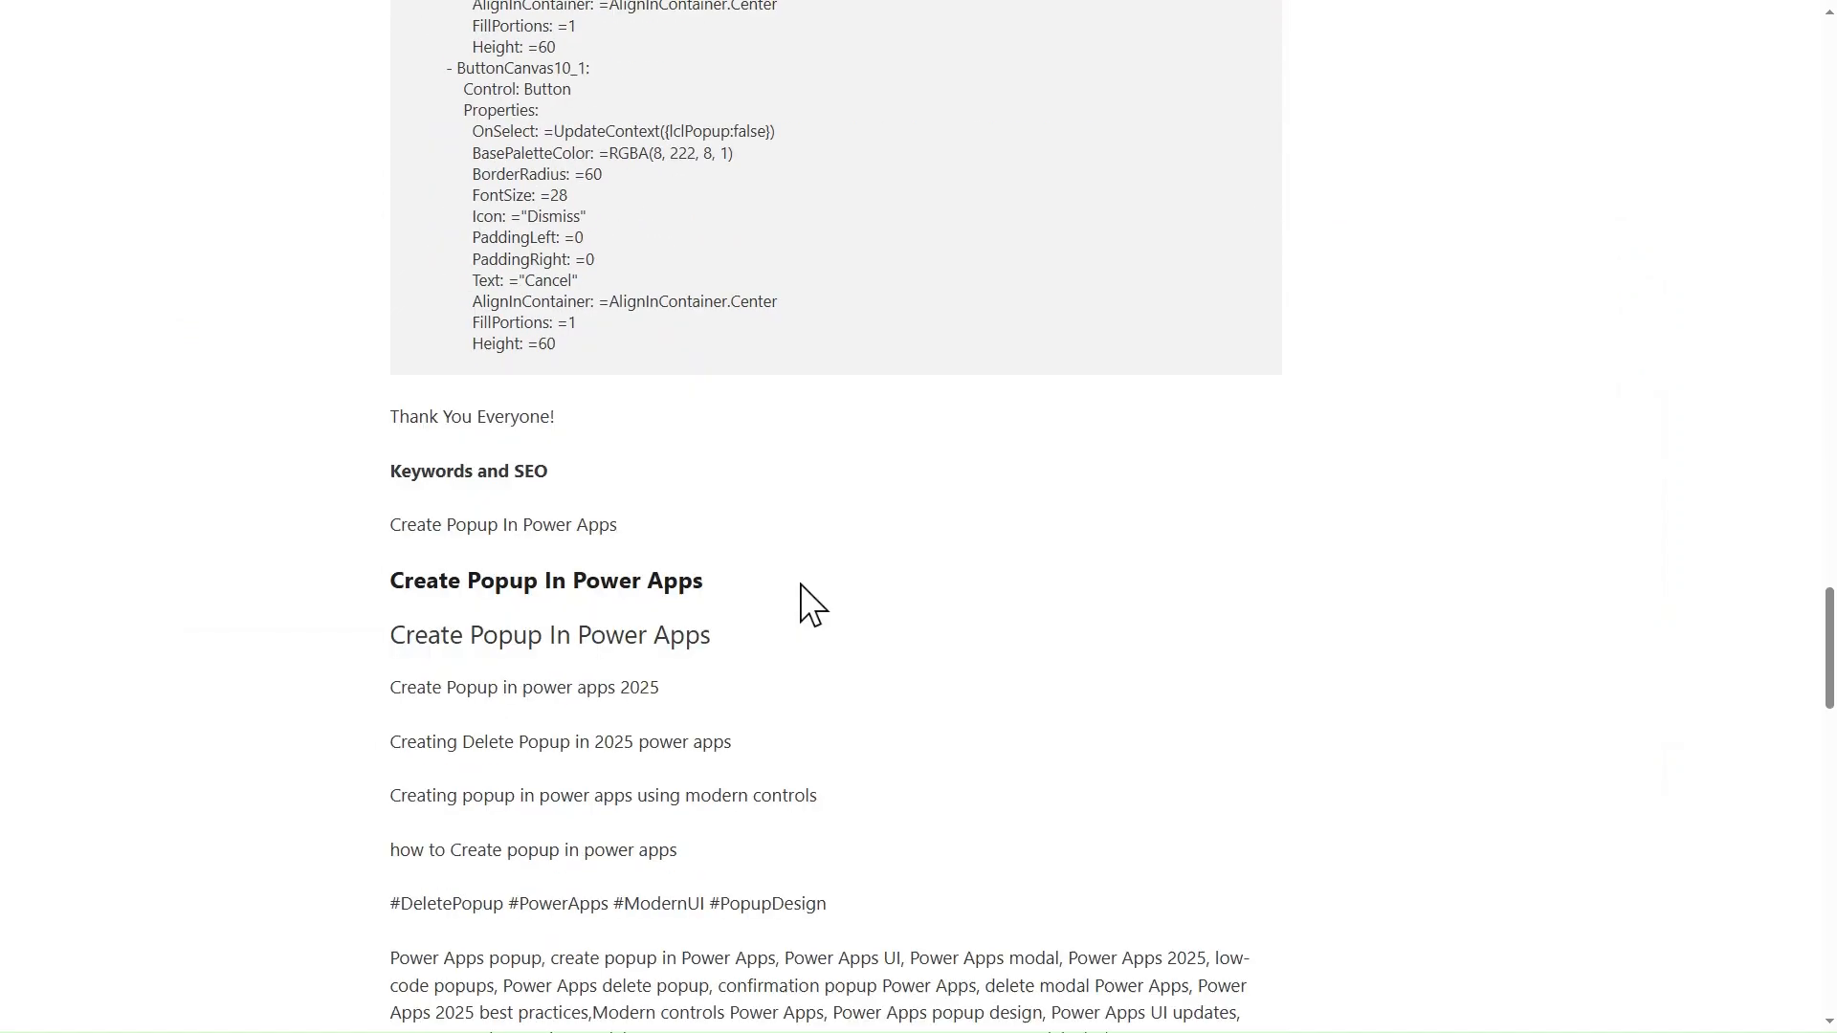
pyautogui.scroll(-15, 811, 603)
pyautogui.scroll(20, 811, 603)
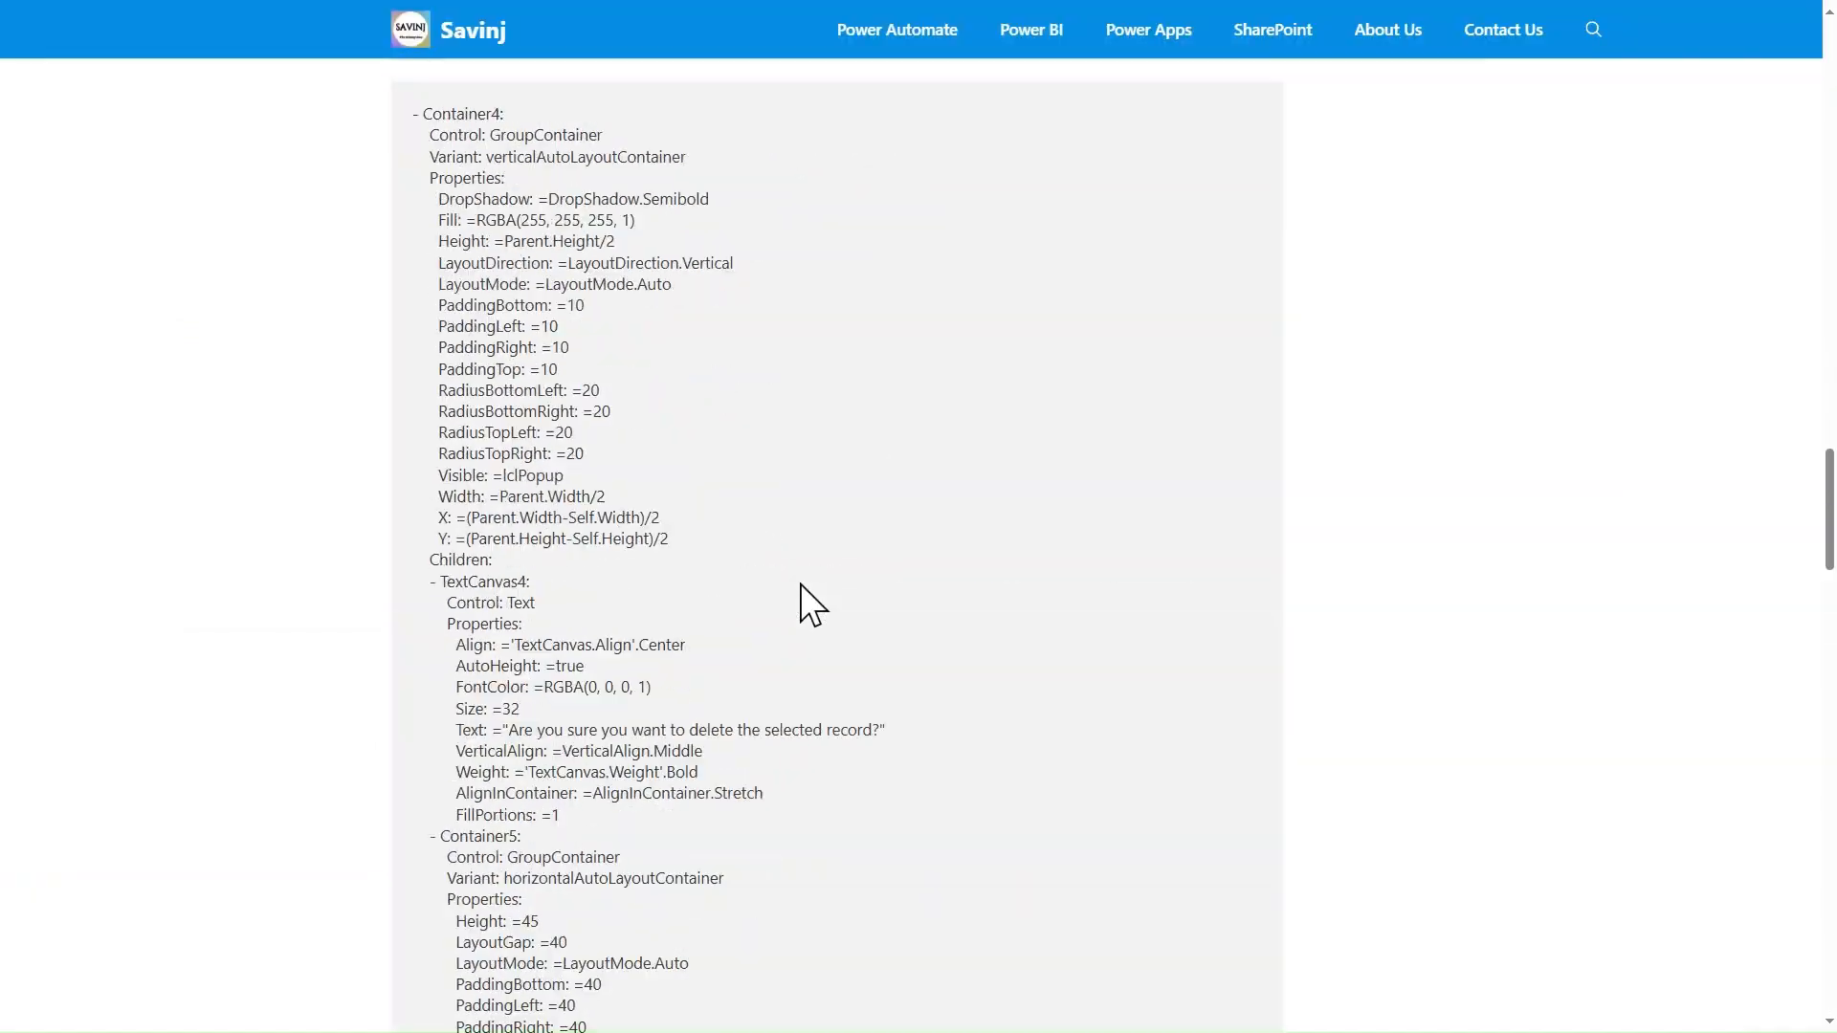
pyautogui.scroll(15, 800, 583)
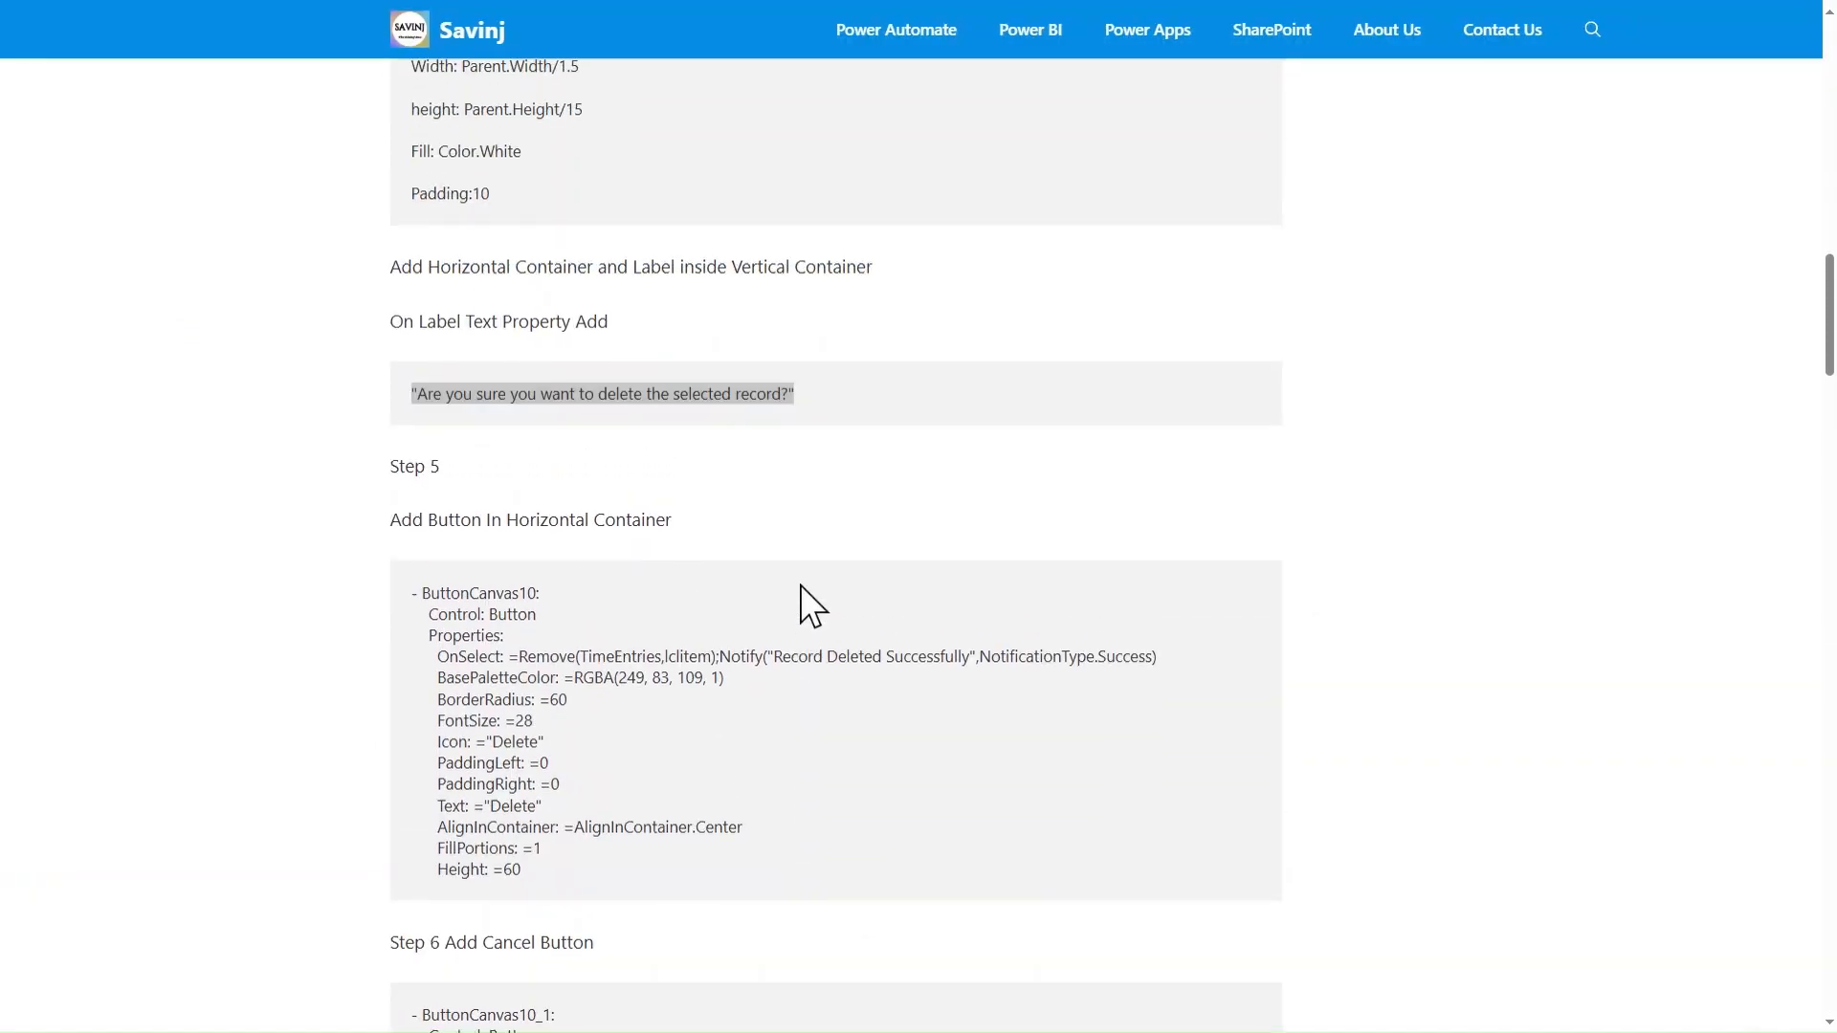